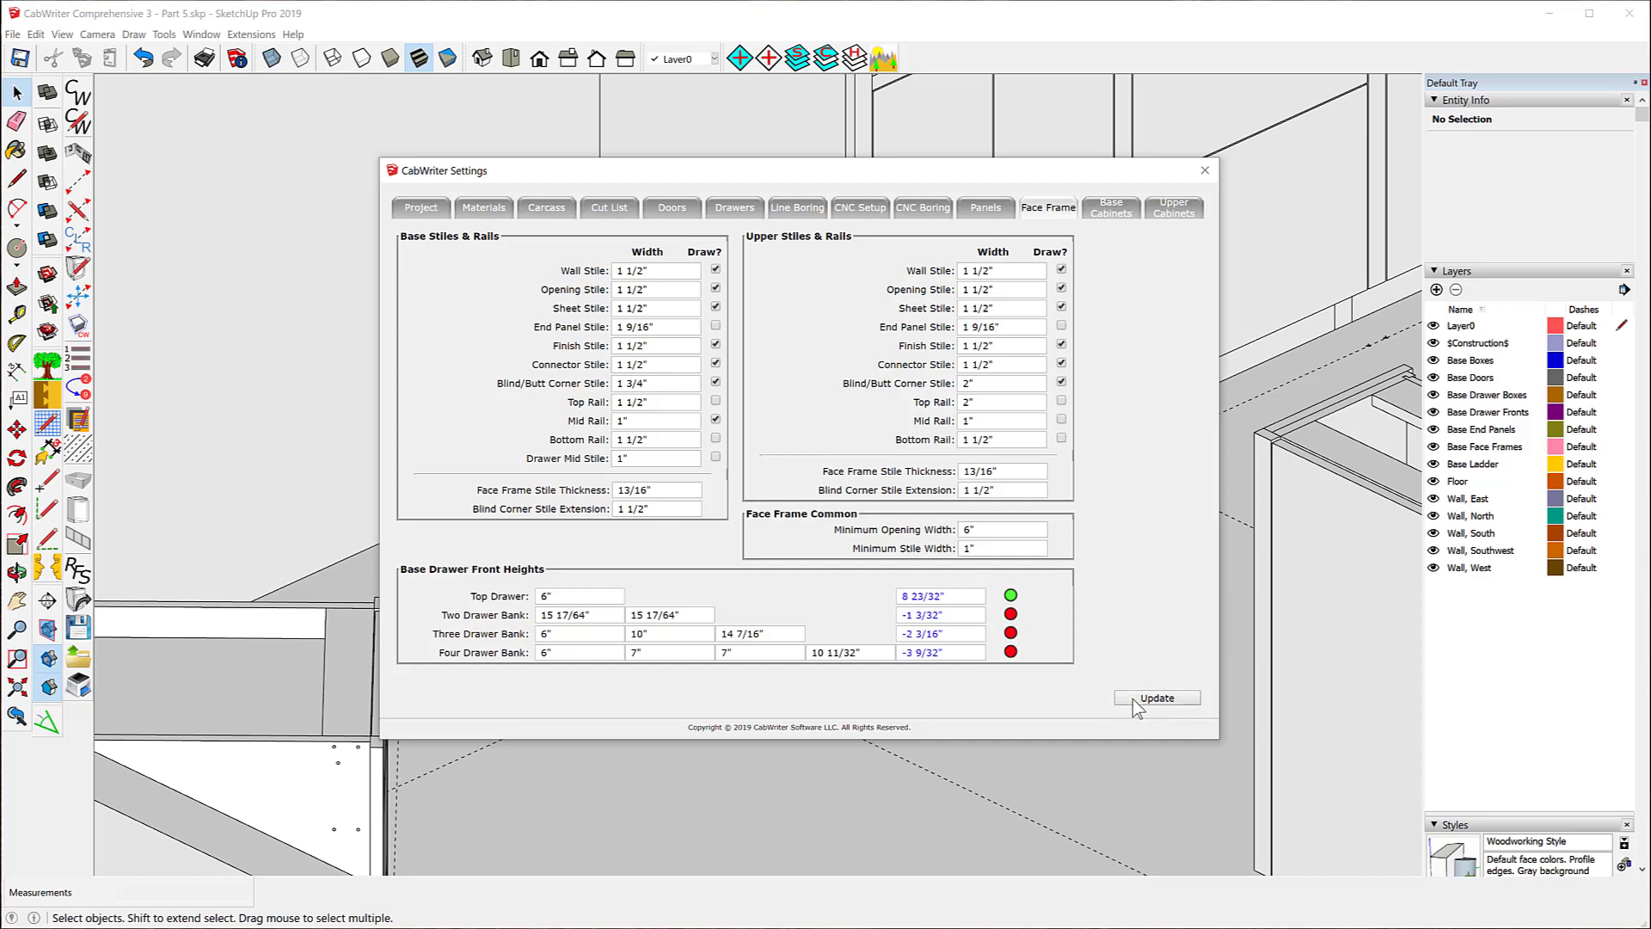
- Mark a Left Connector stile on the floor guide line, offset by distance from the existing guide point beside the cabinet's toe kick
left_click(1204, 170)
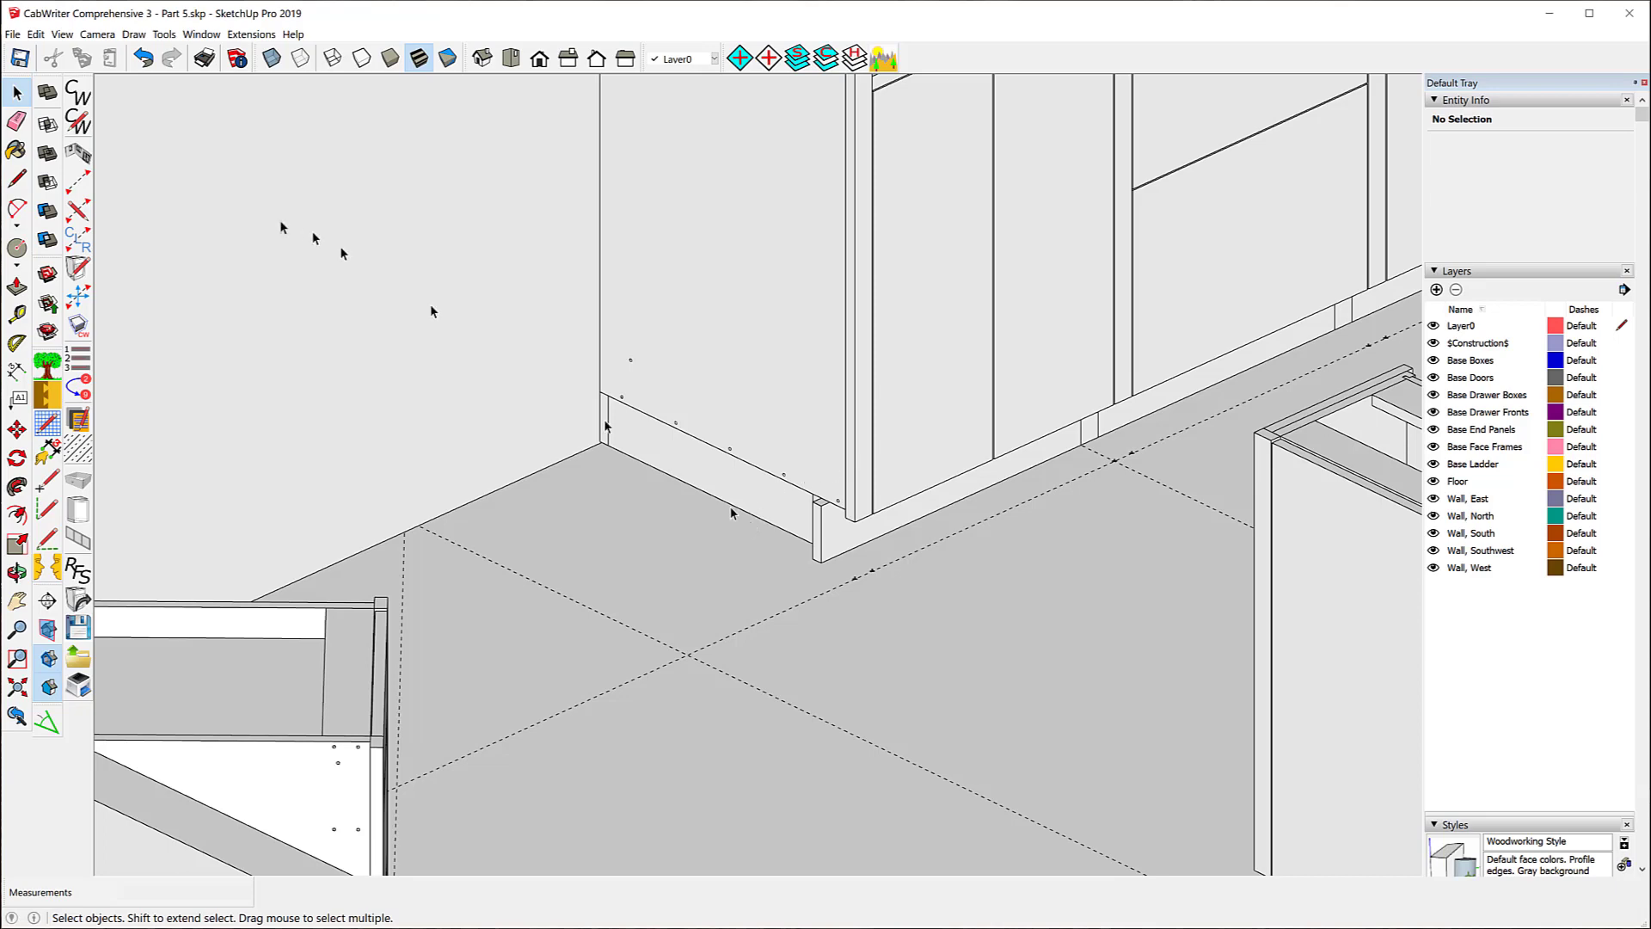
left_click(77, 182)
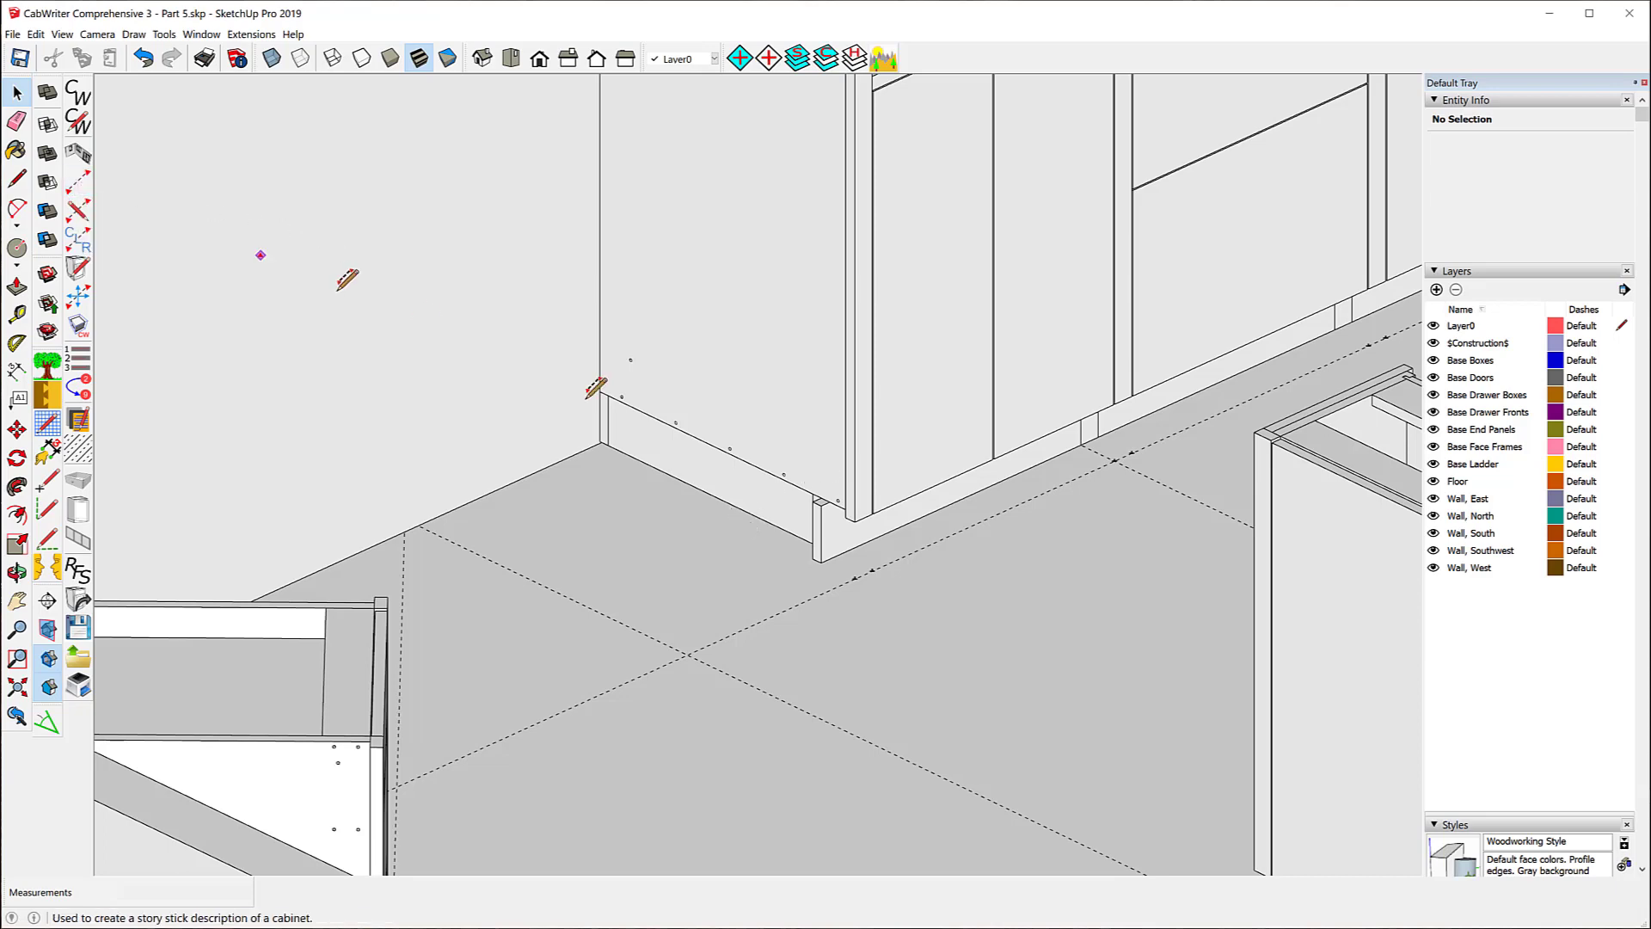
key("ctrl")
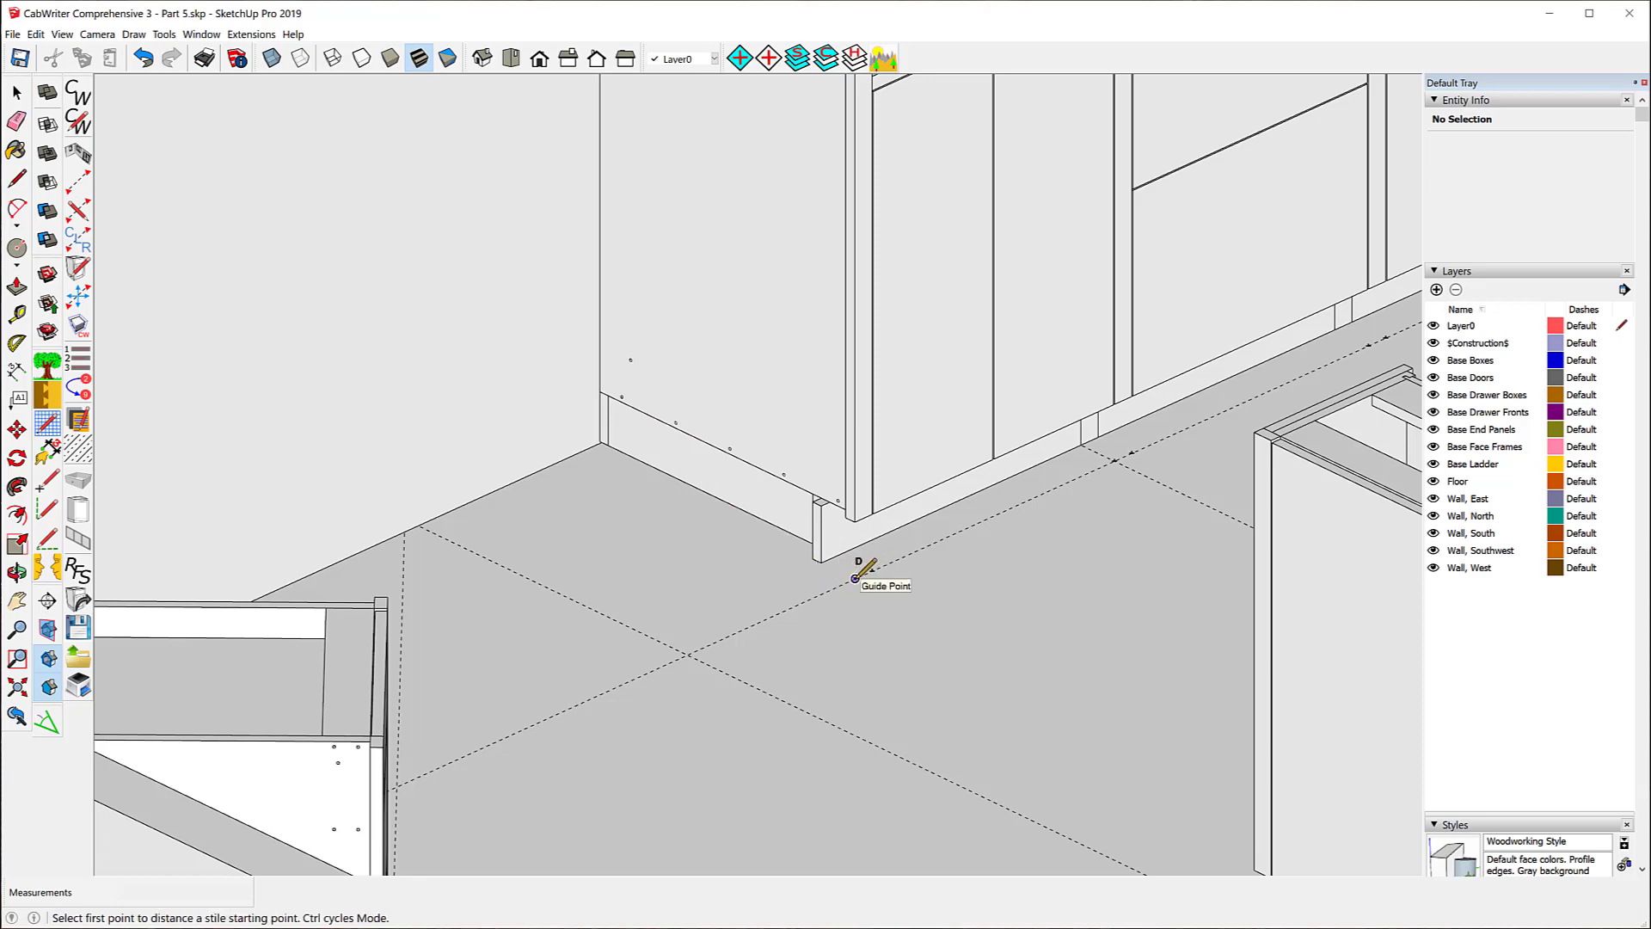
left_click(855, 577)
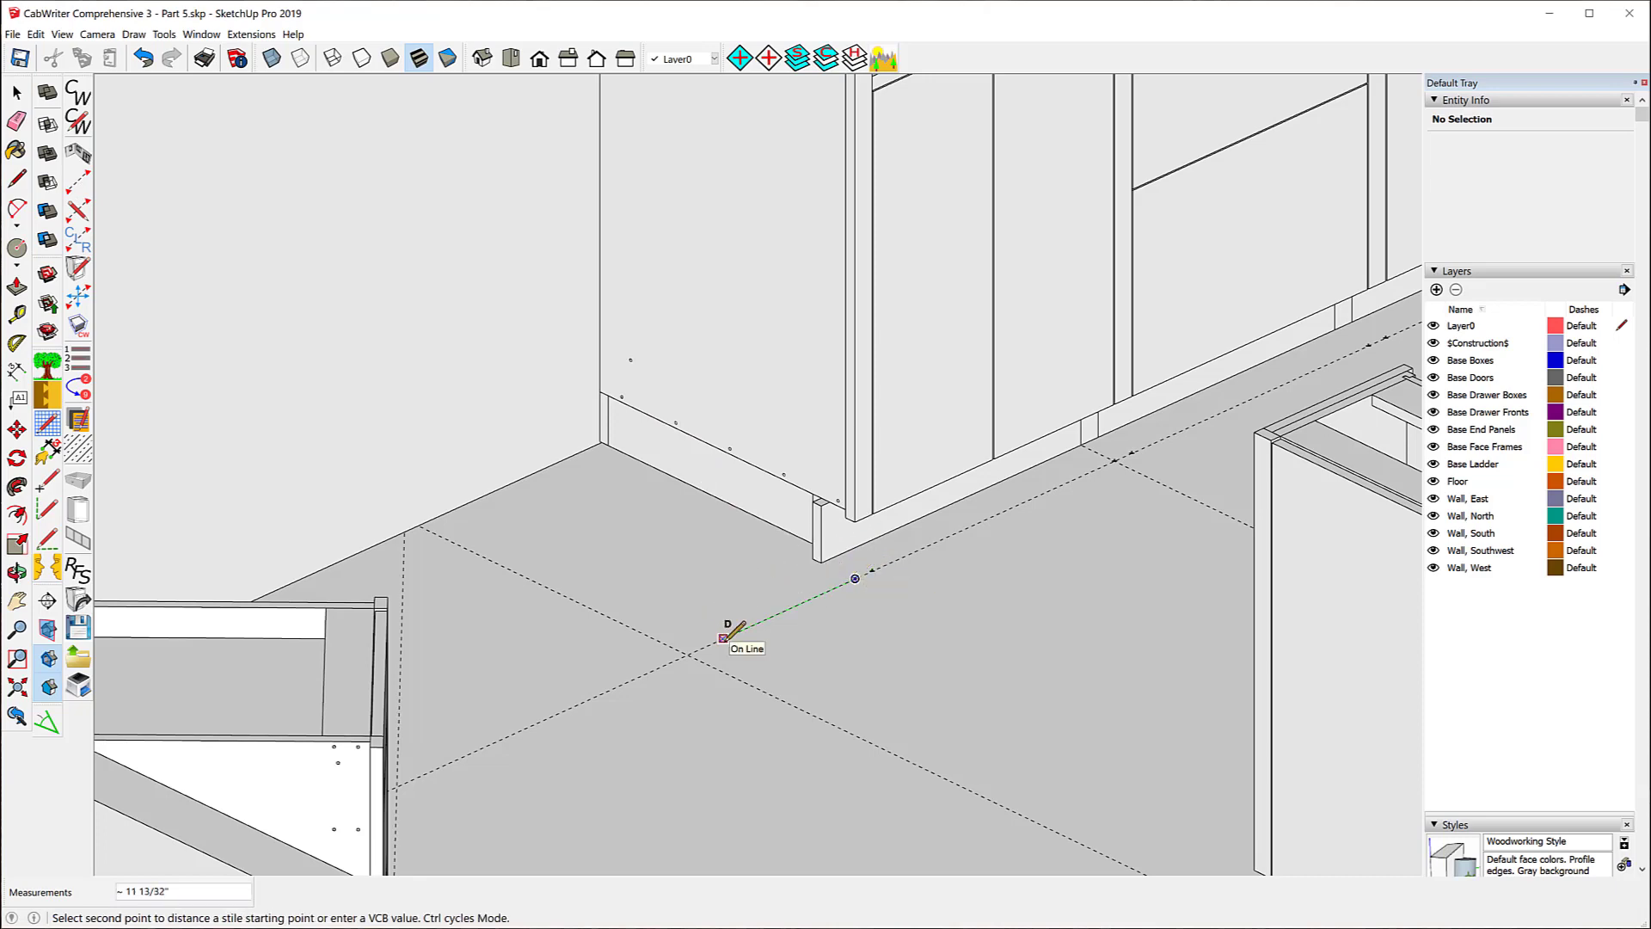
key("Return")
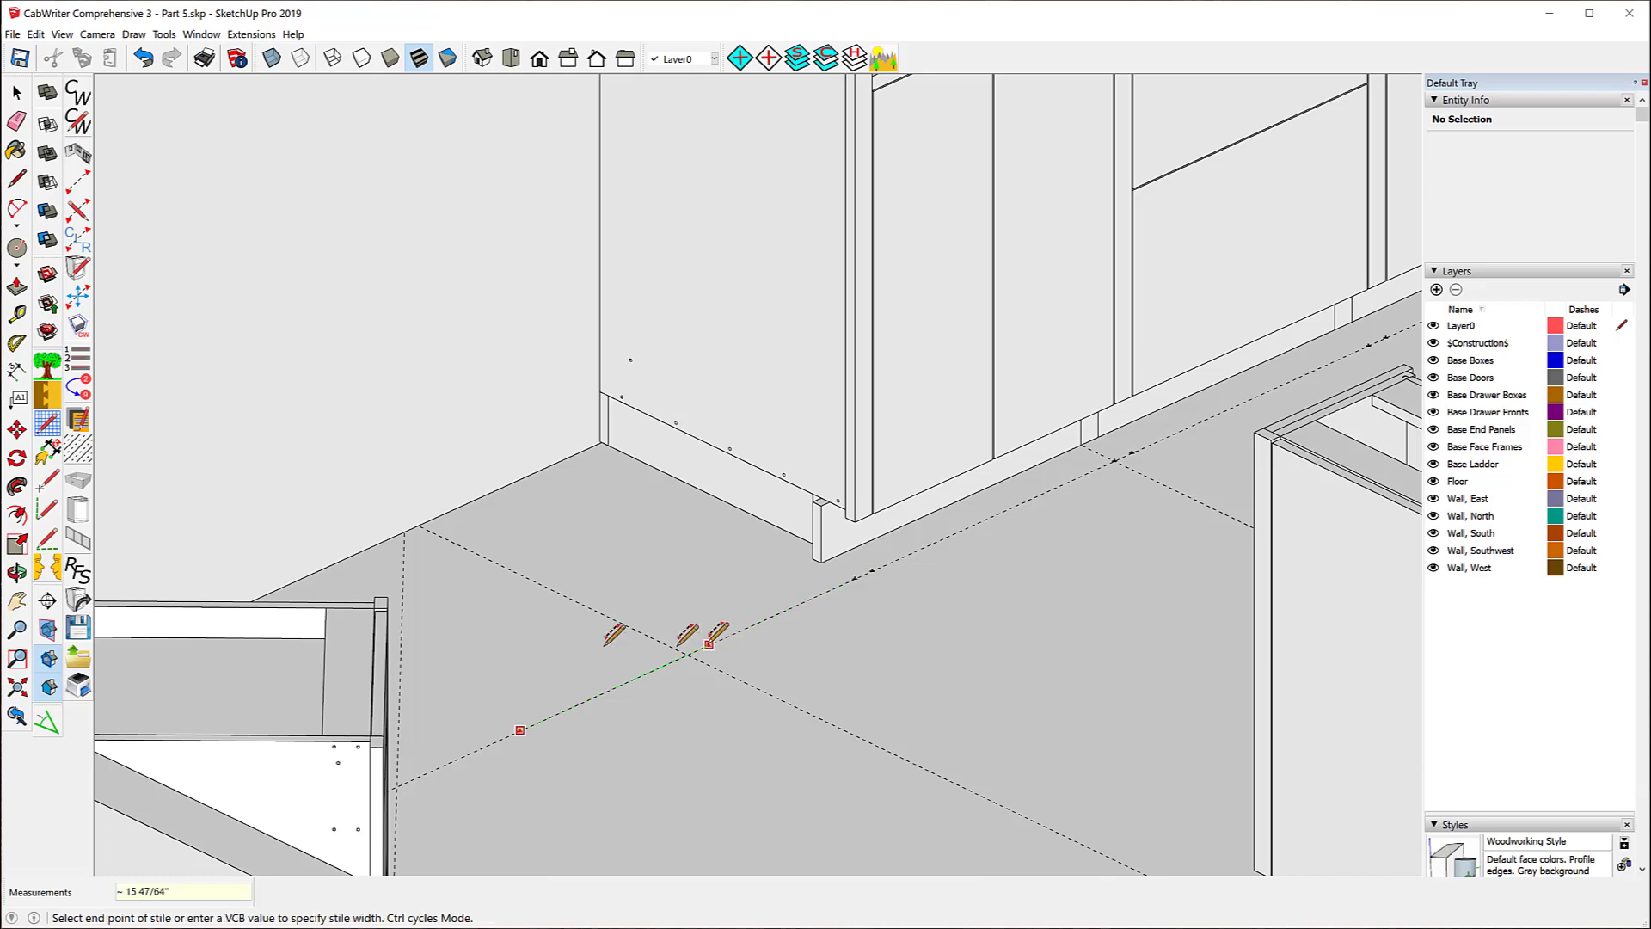
left_click(477, 749)
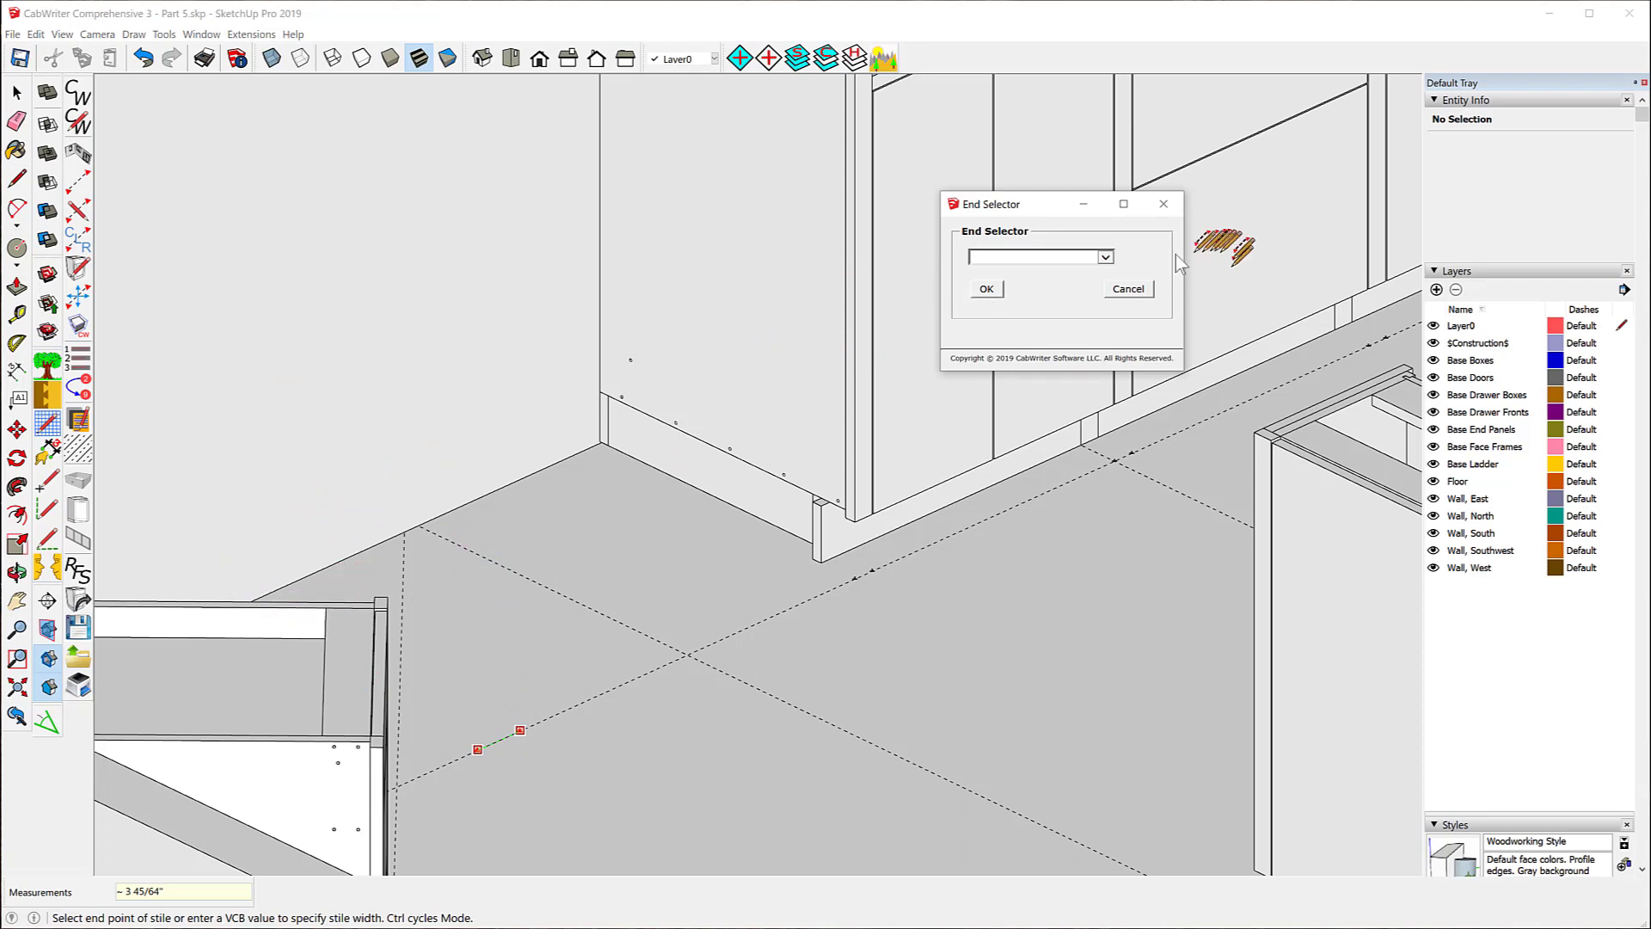
left_click(1106, 258)
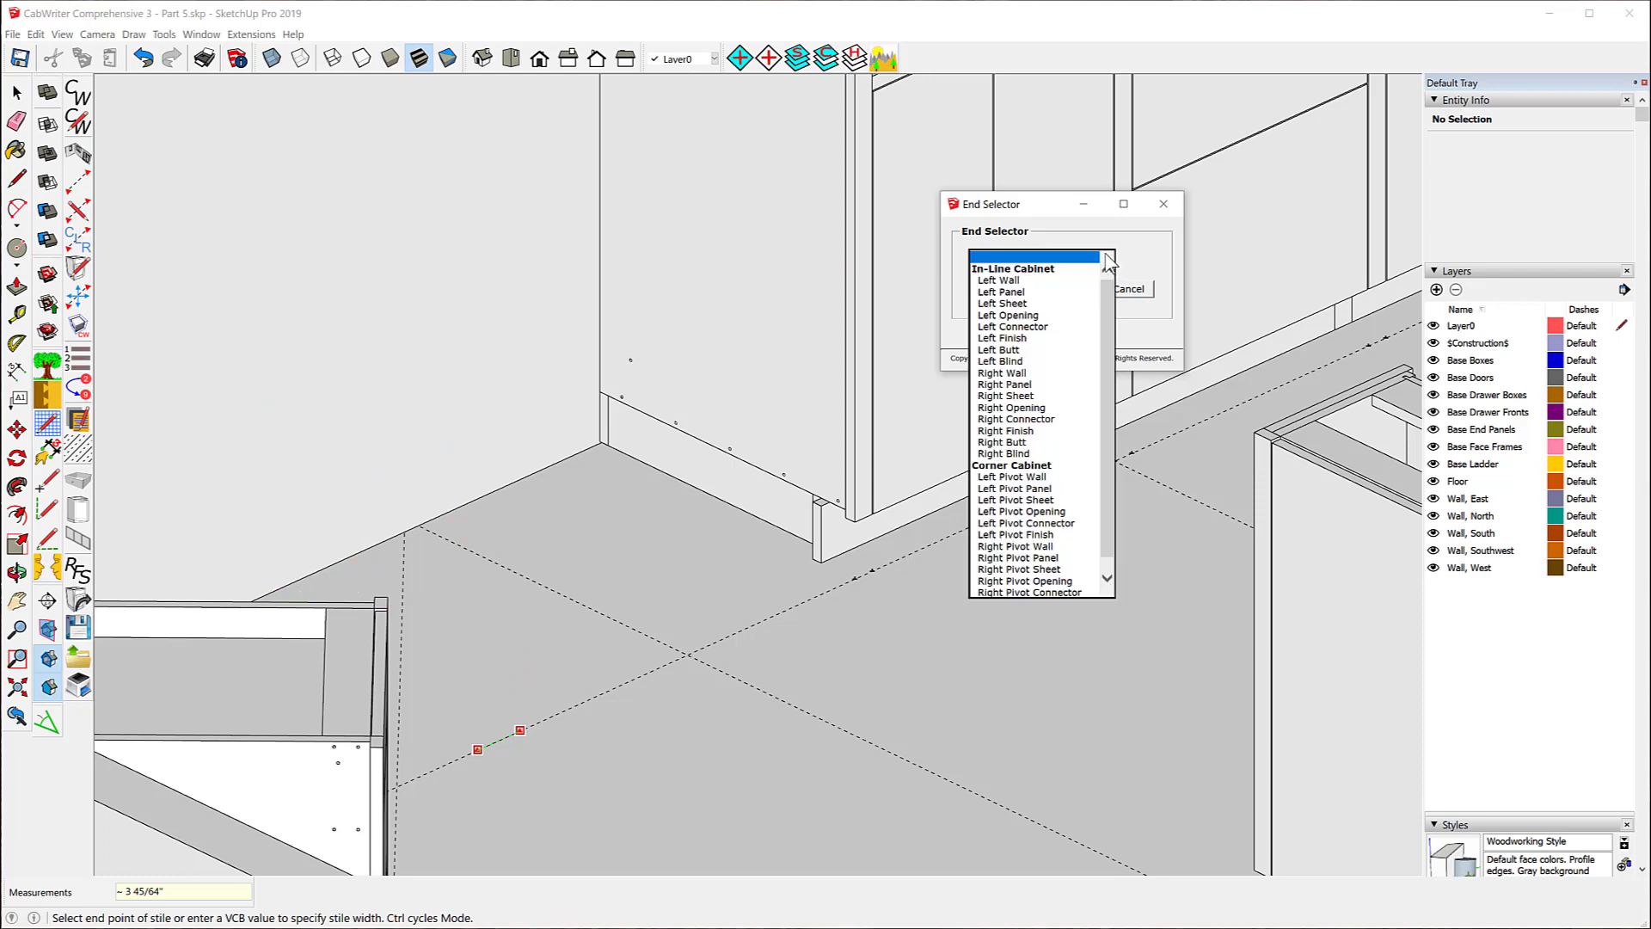
left_click(1051, 327)
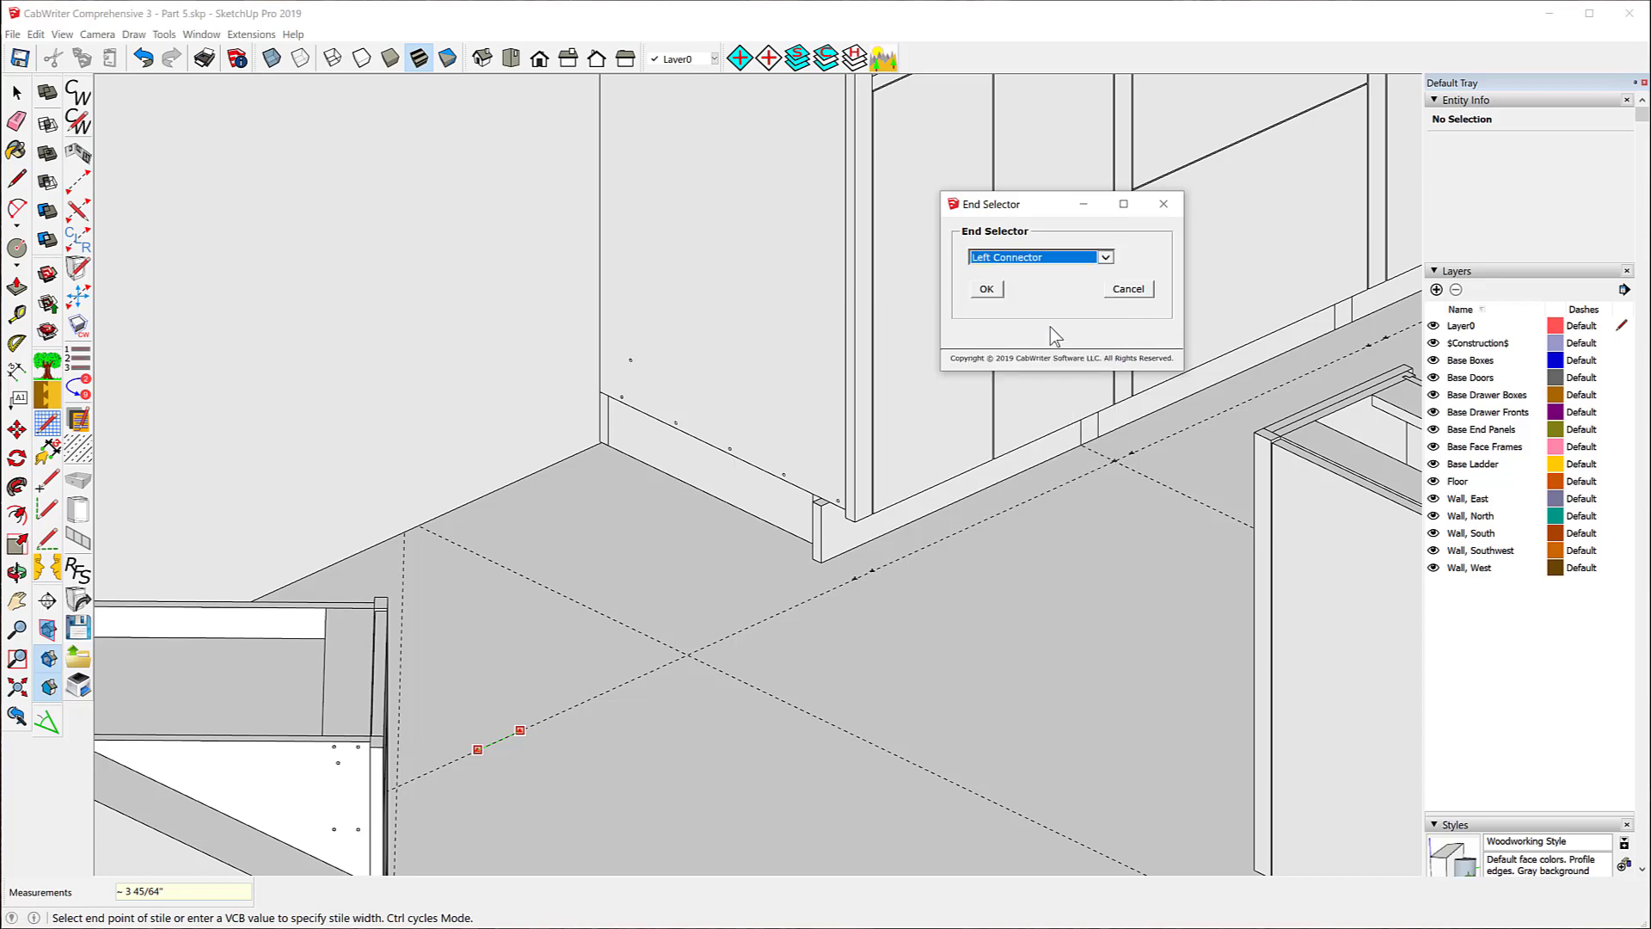
left_click(995, 291)
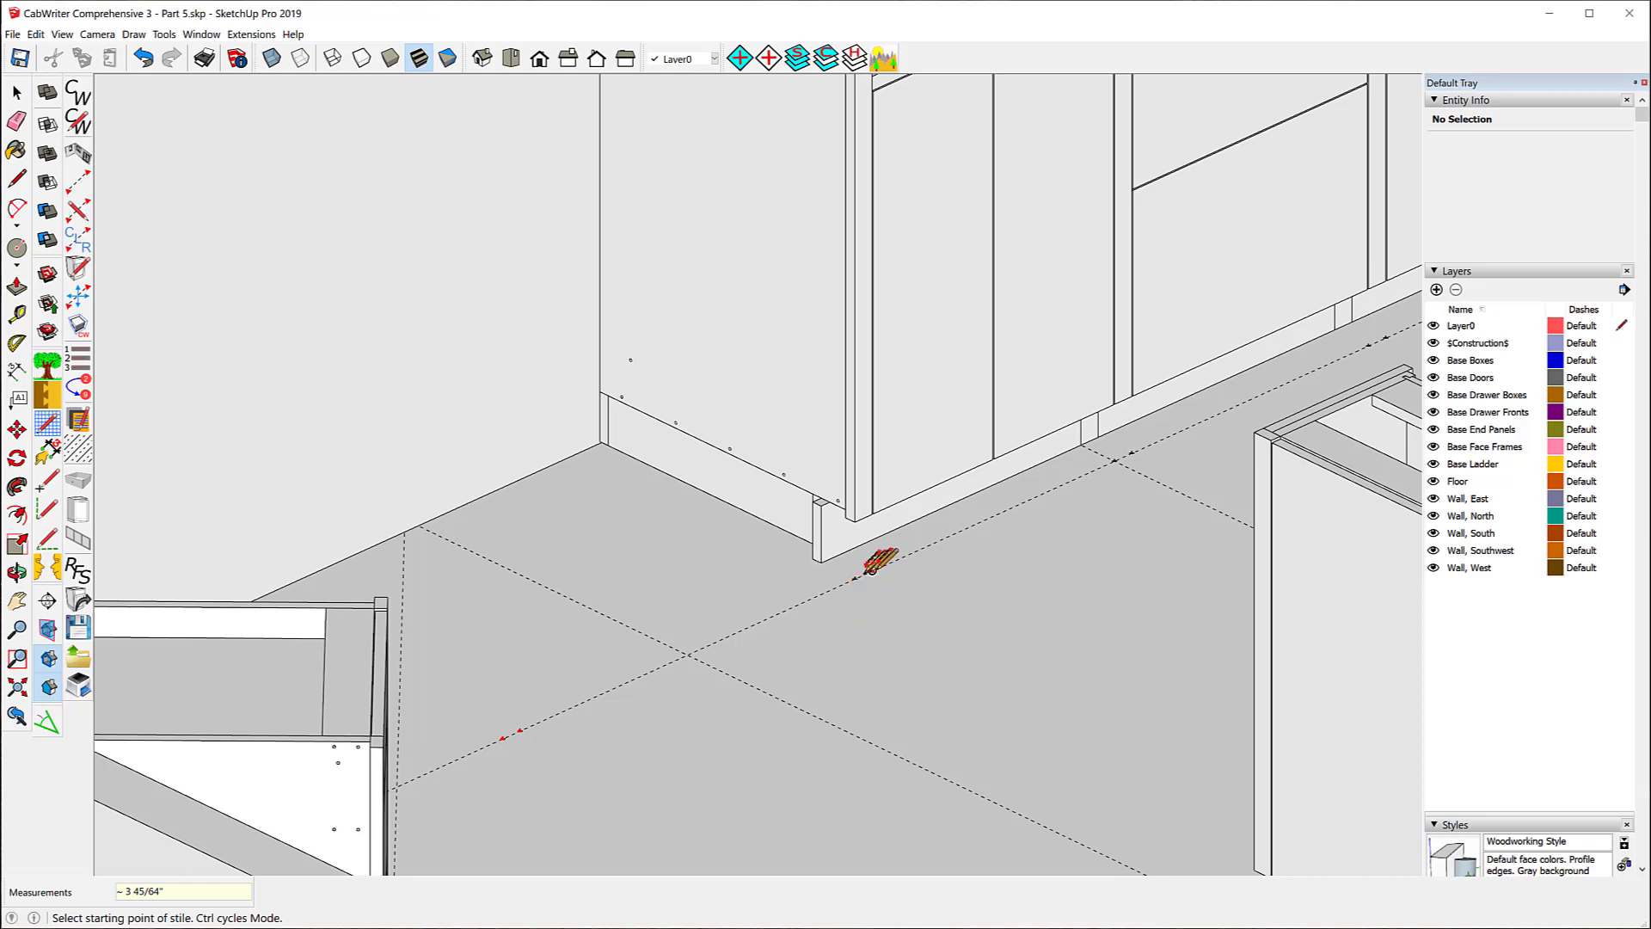
- Try to mark the ending stile as Right Connector from the existing guide point beside the cabinet, and reset the story stick
left_click(872, 570)
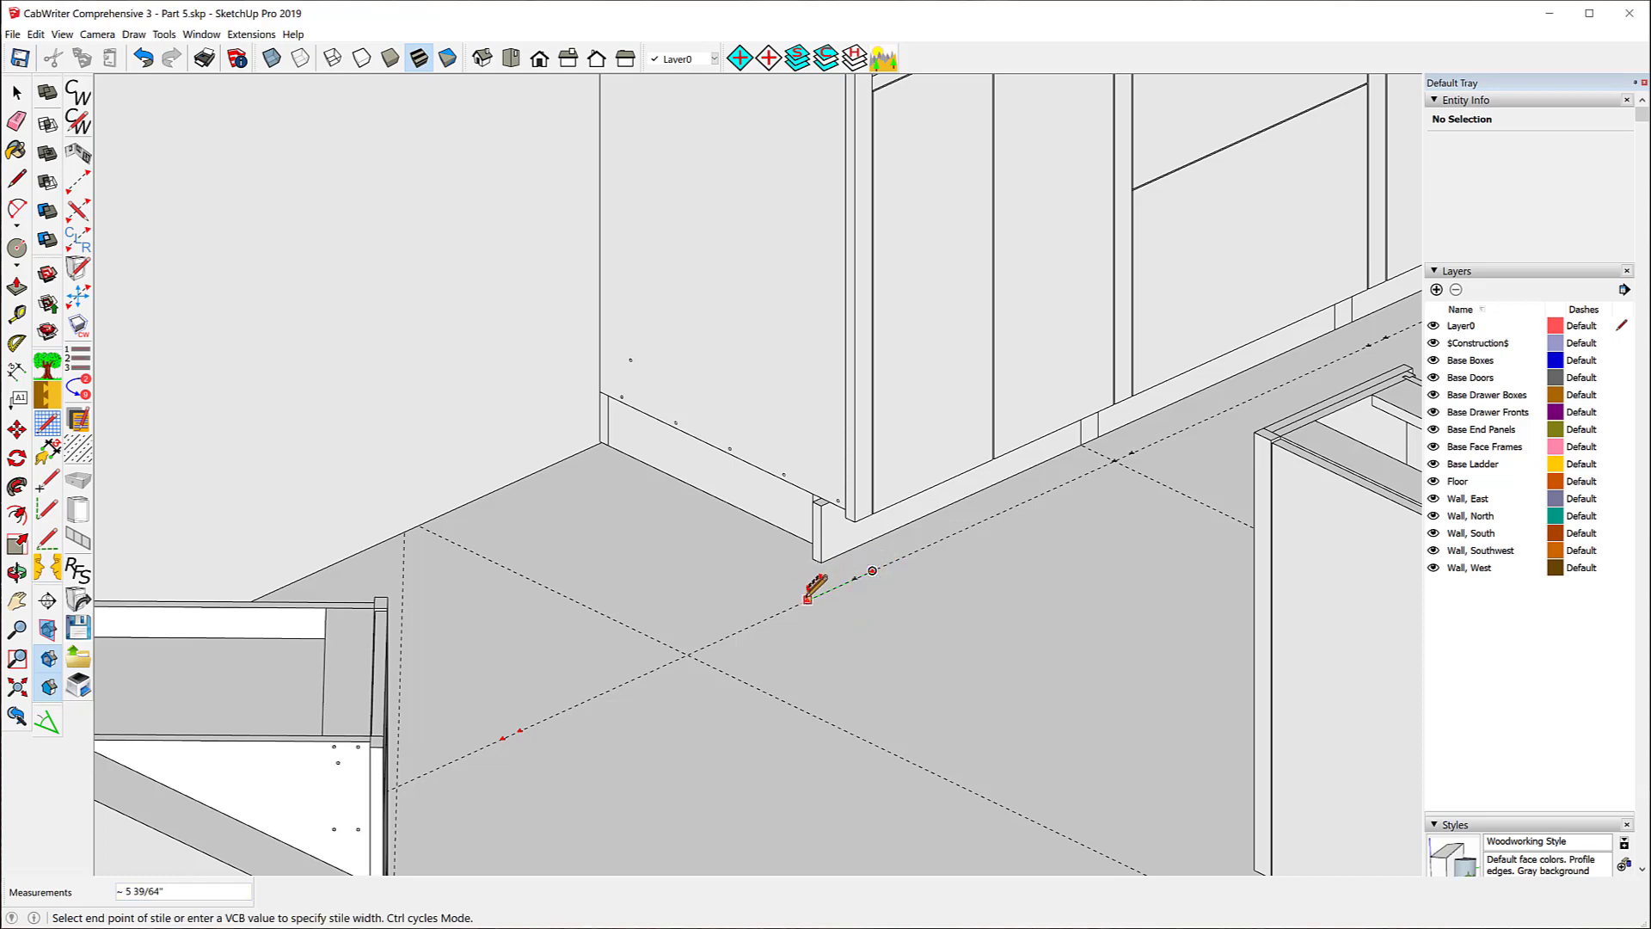
left_click(1104, 256)
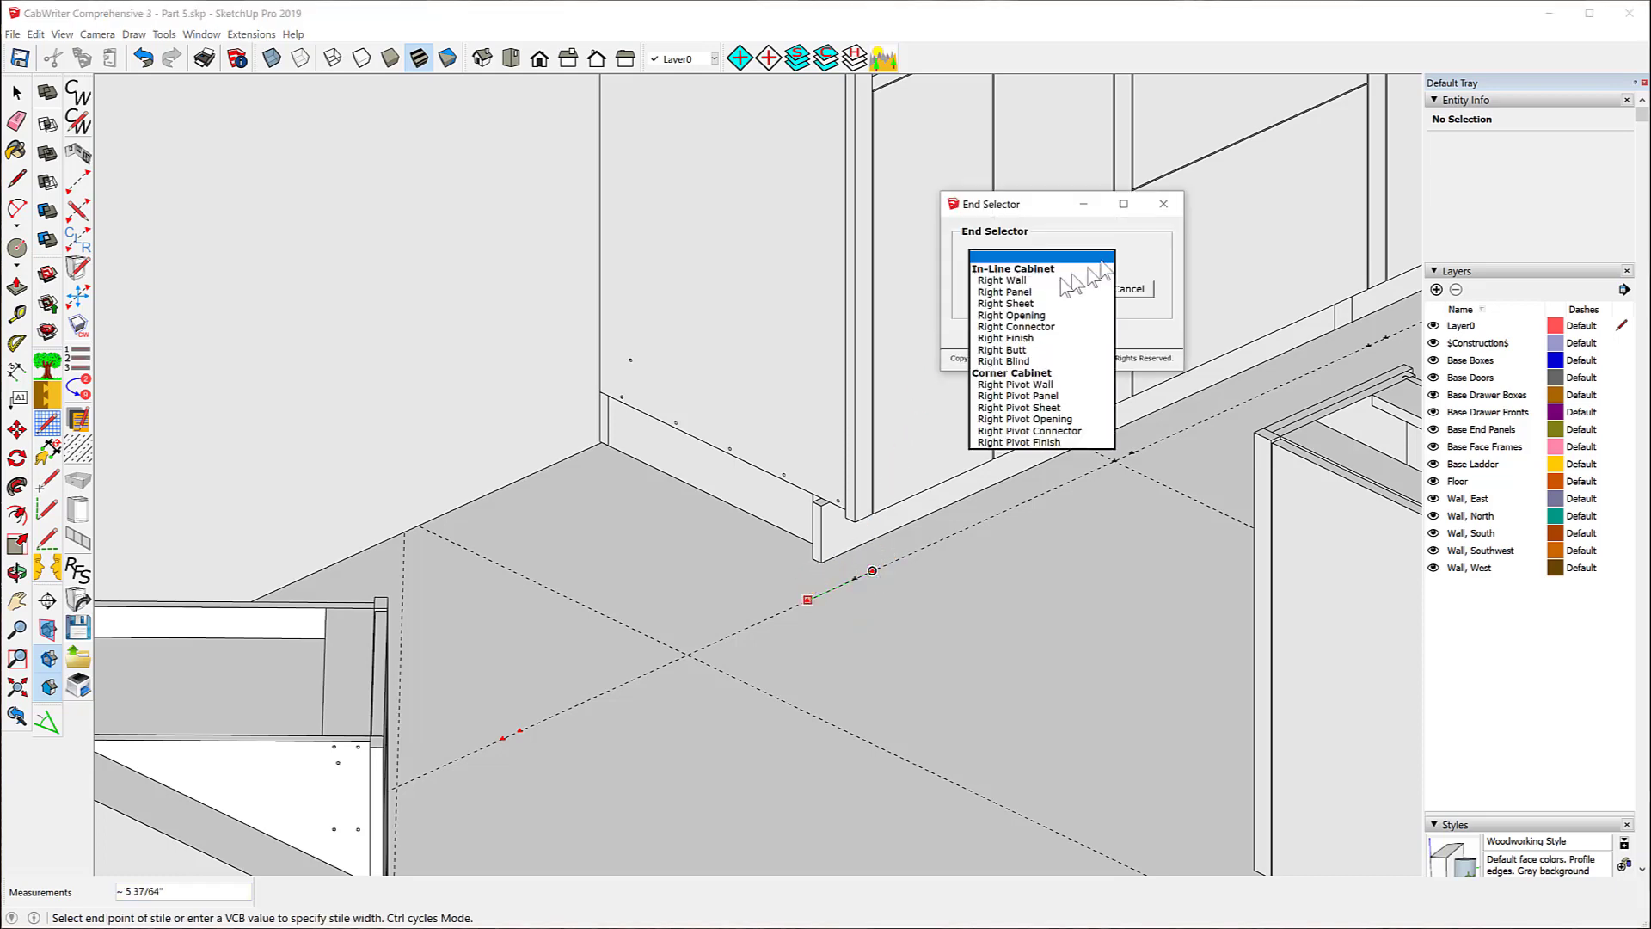
left_click(1023, 327)
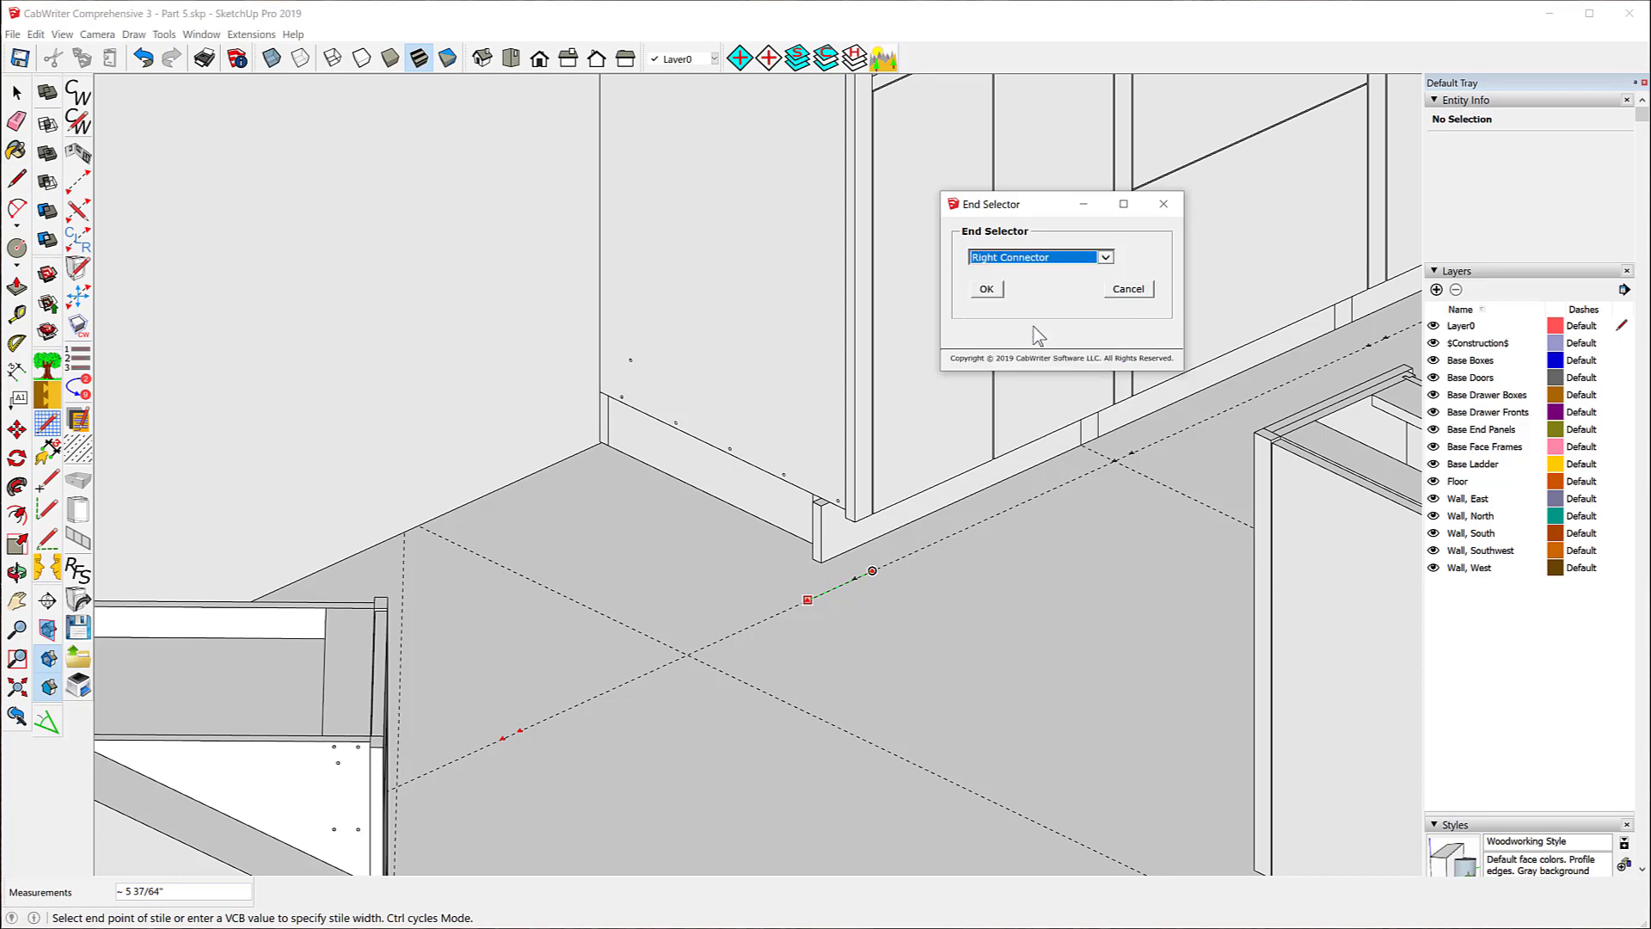
left_click(987, 290)
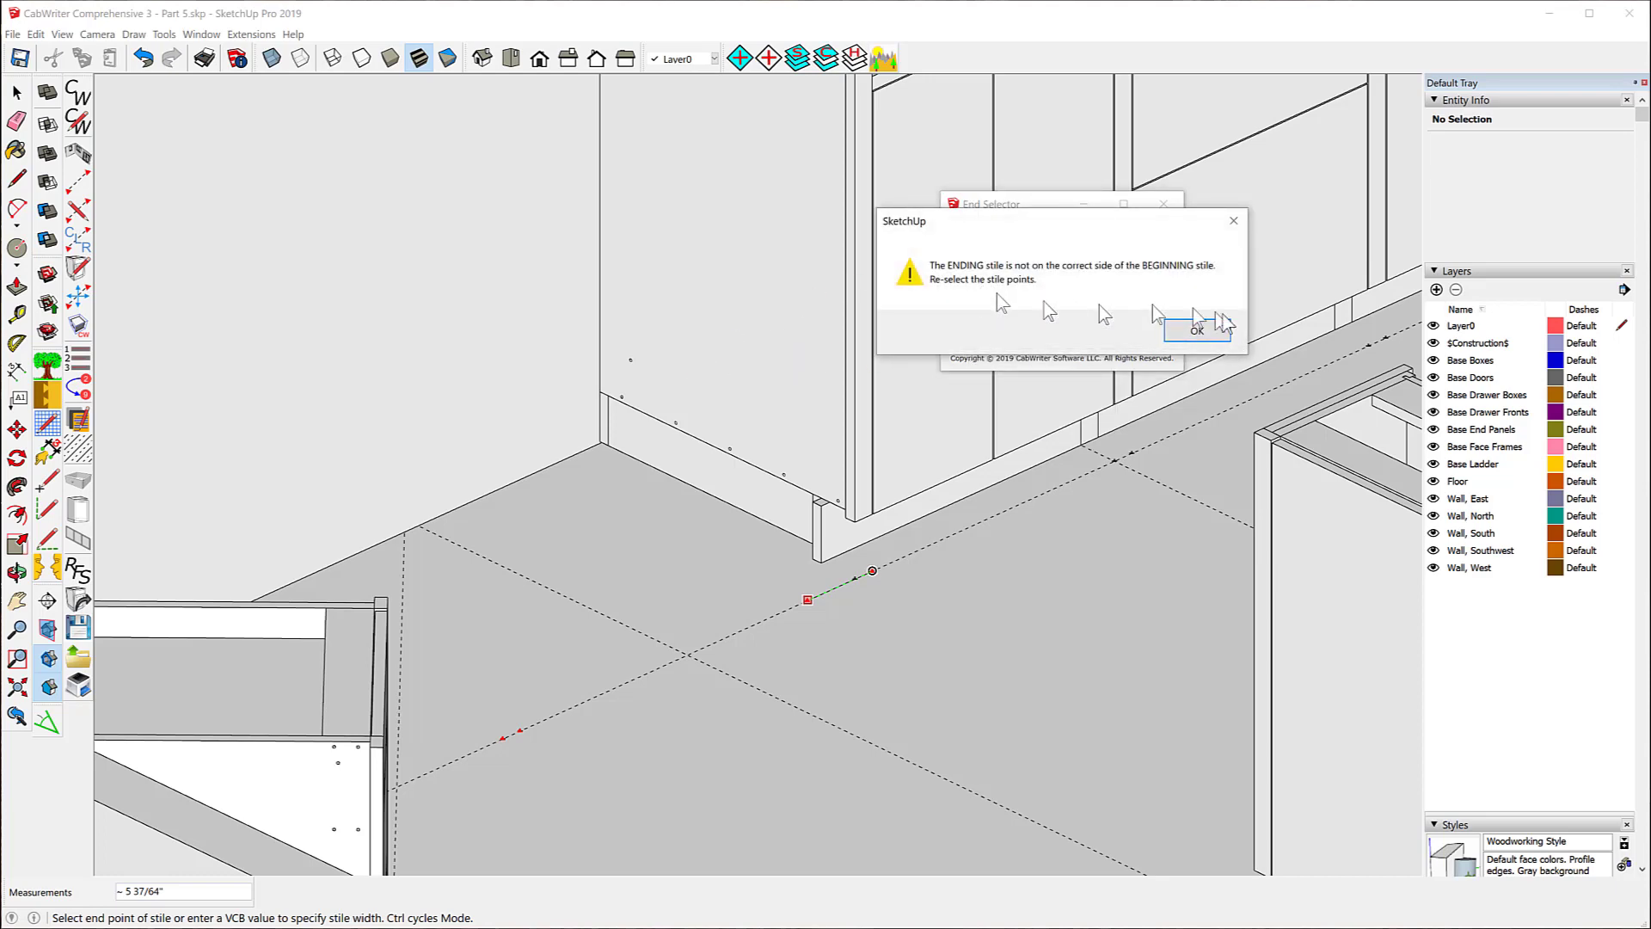
left_click(1195, 331)
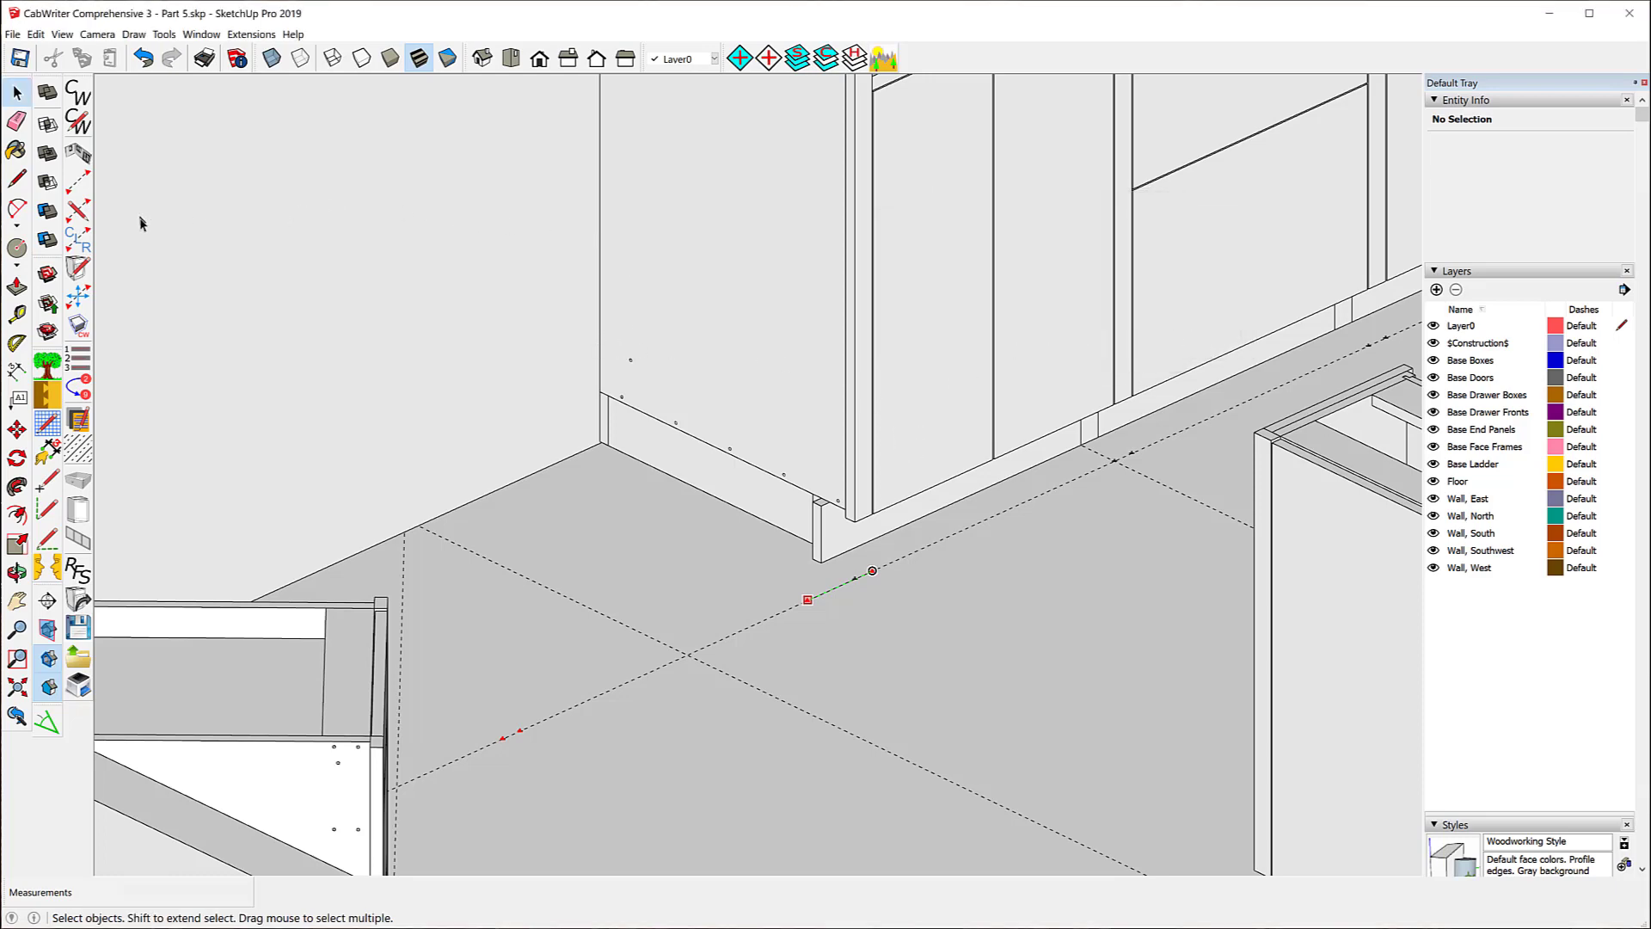
left_click(79, 244)
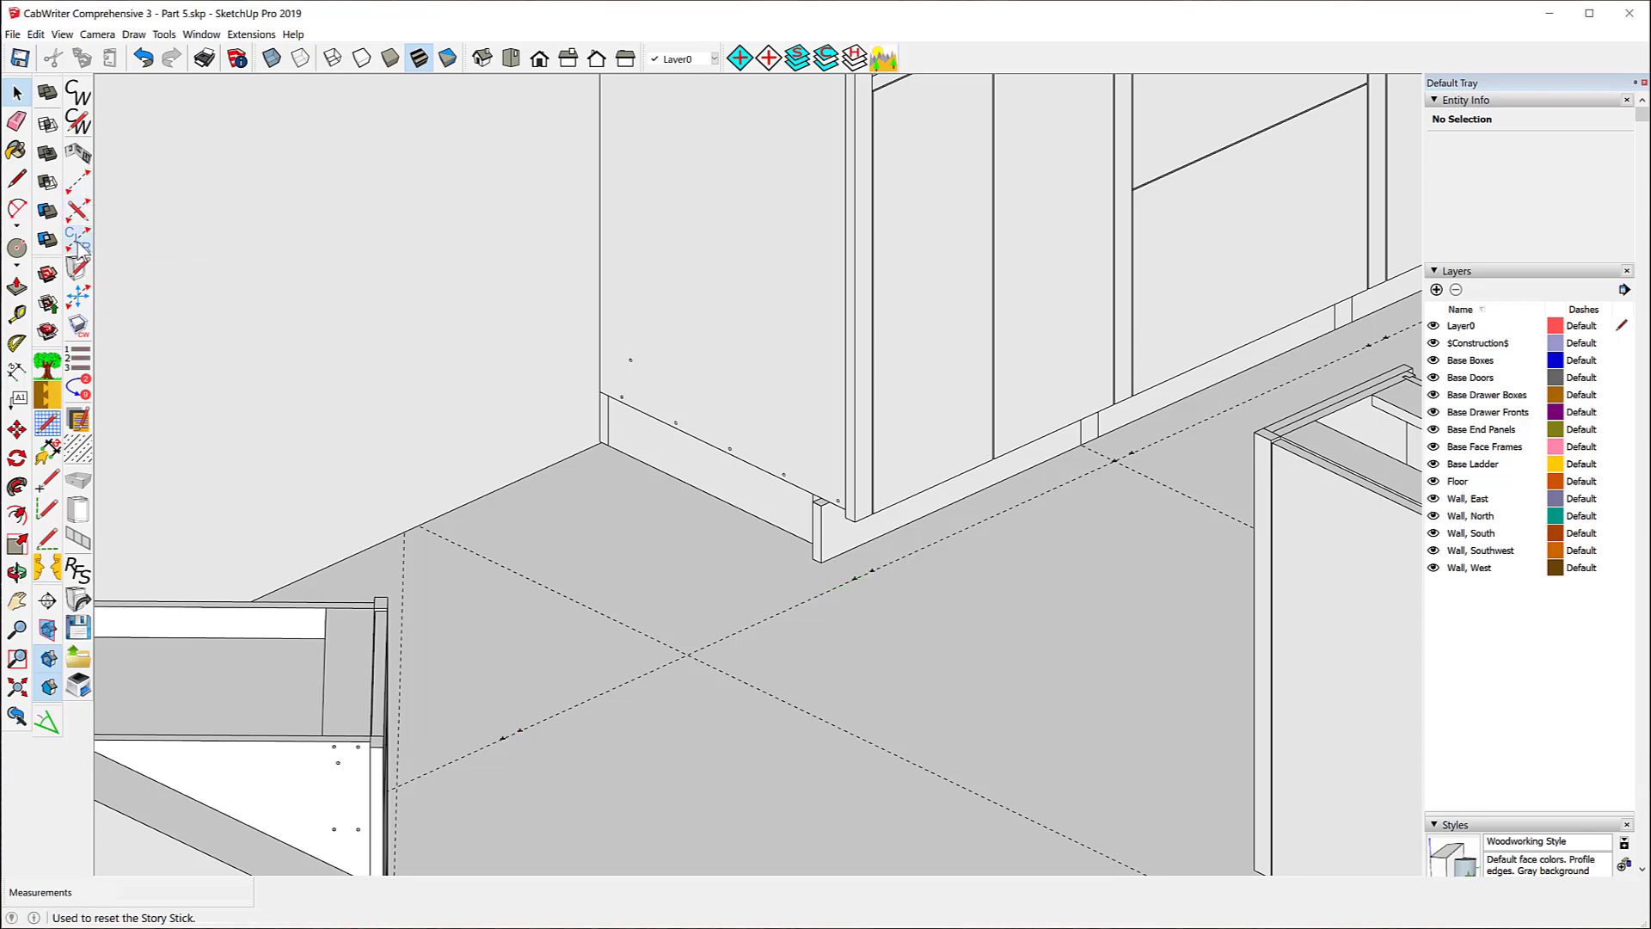
- Mark the beginning stile as Left Connector from its outer guide point, extending along the guide line toward the existing cabinet
left_click(79, 181)
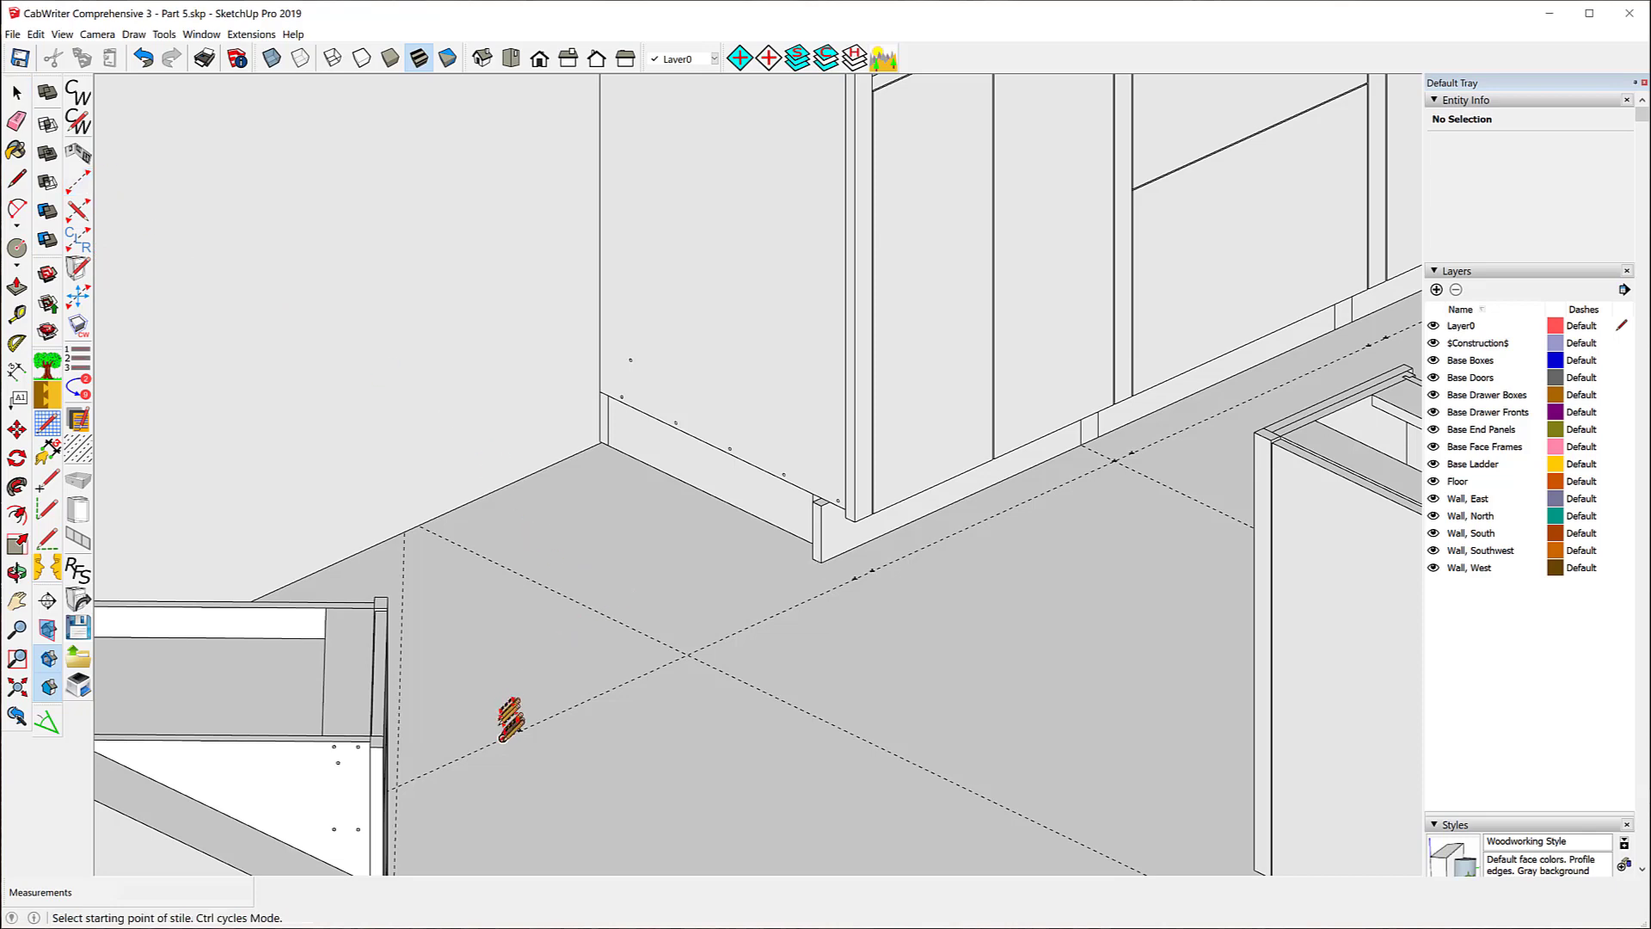
left_click(503, 738)
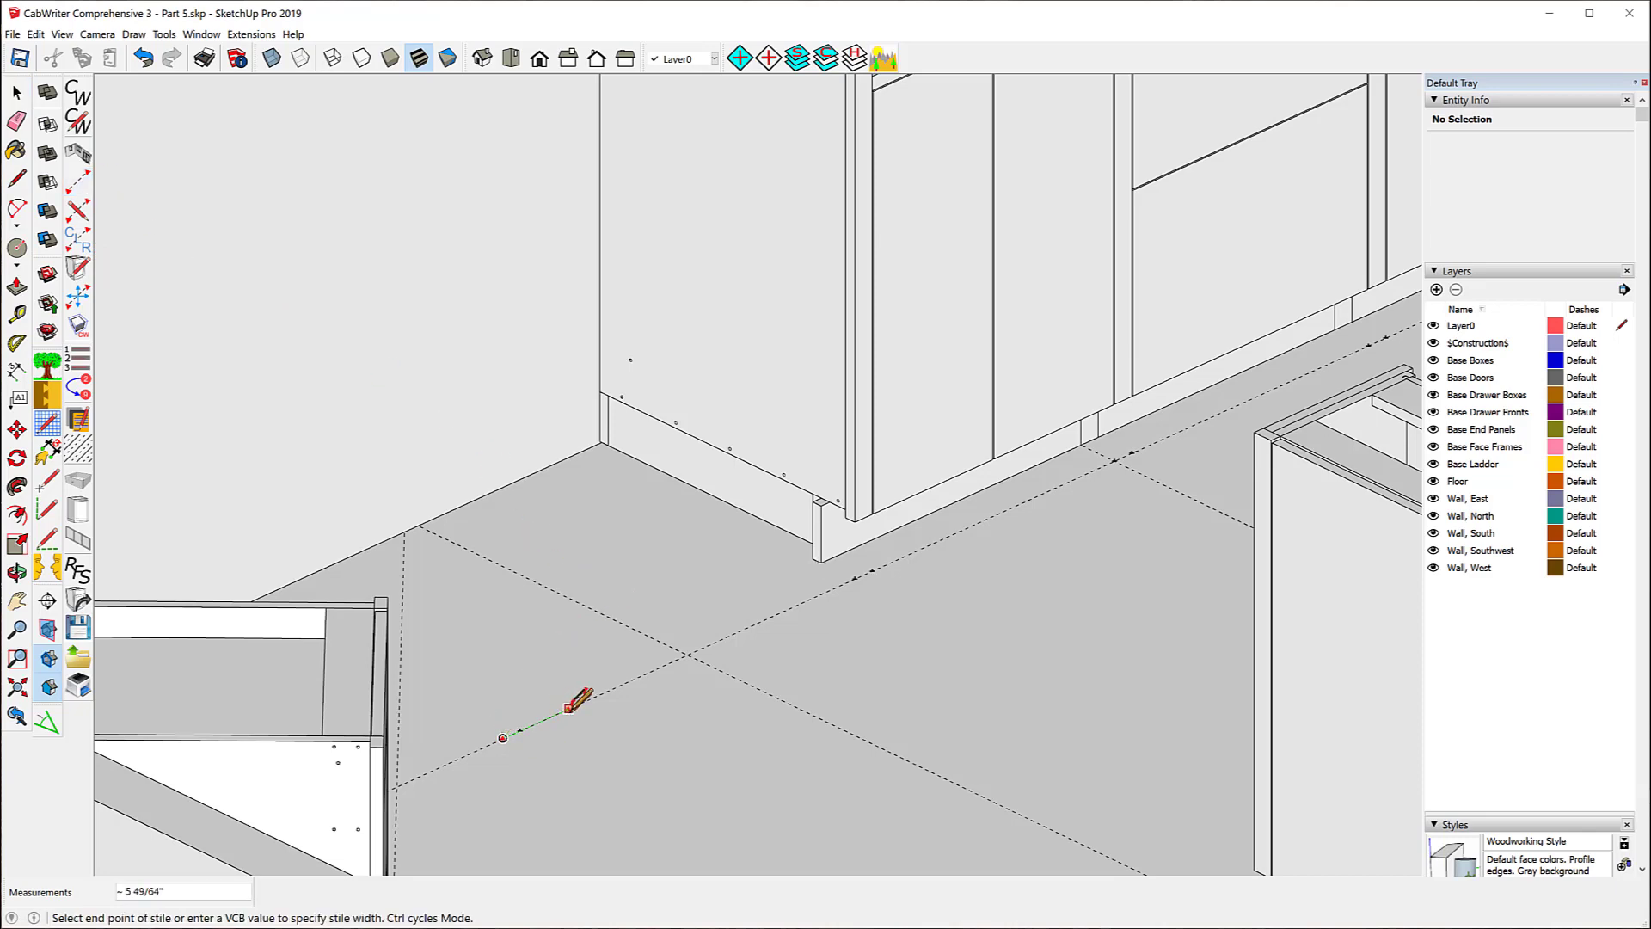
left_click(571, 707)
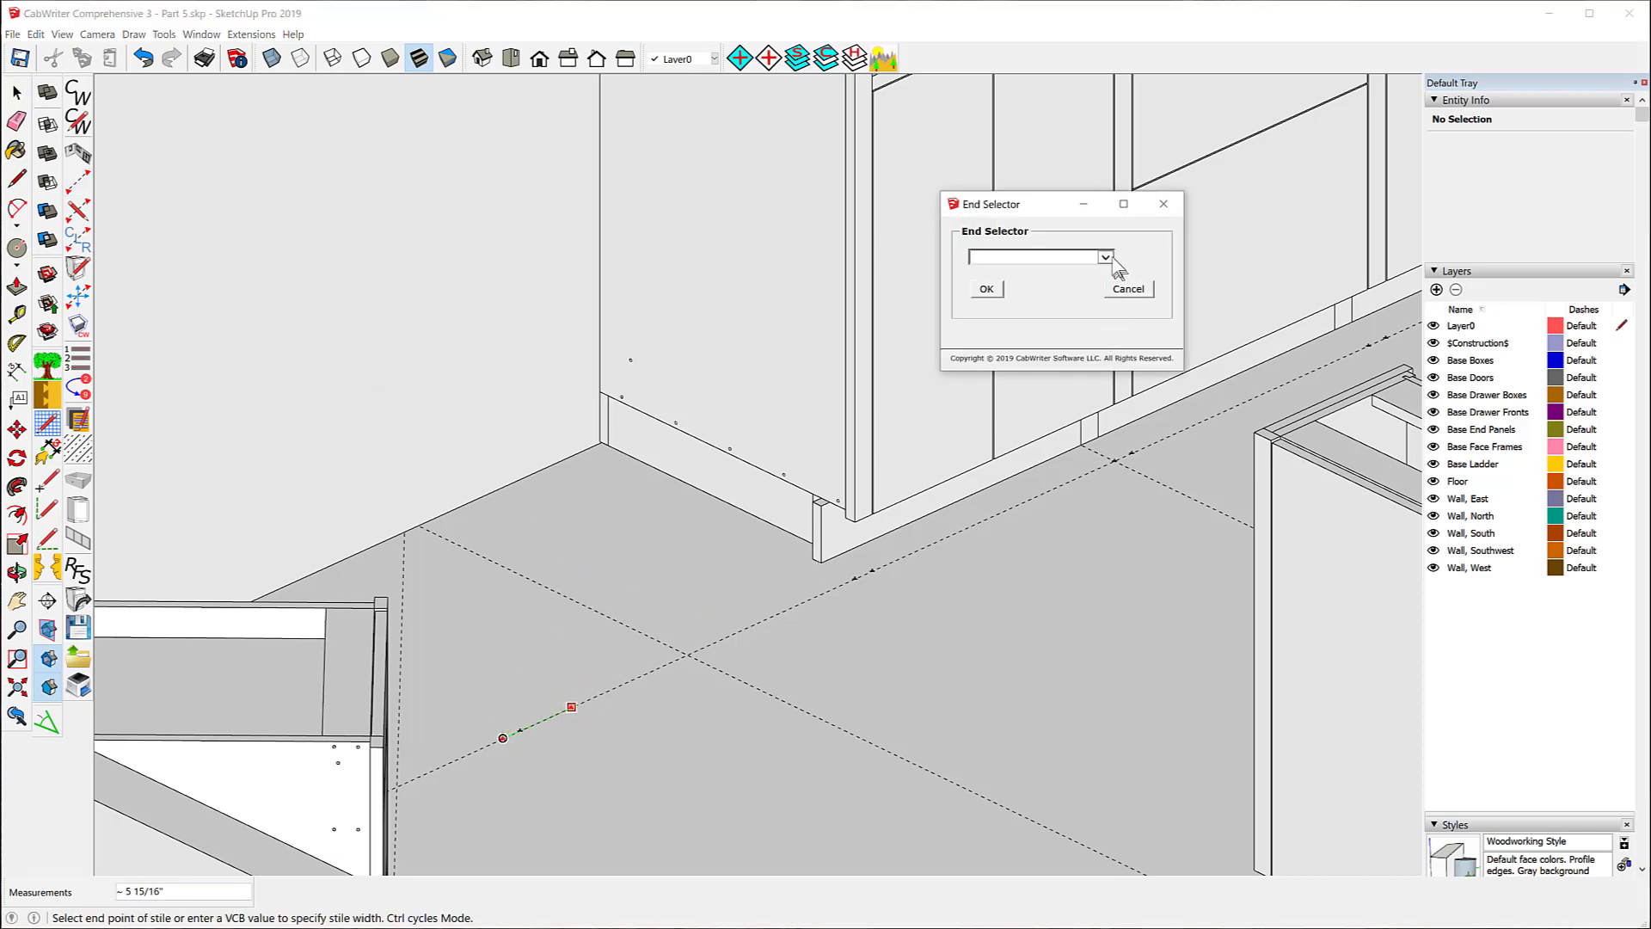
left_click(1105, 257)
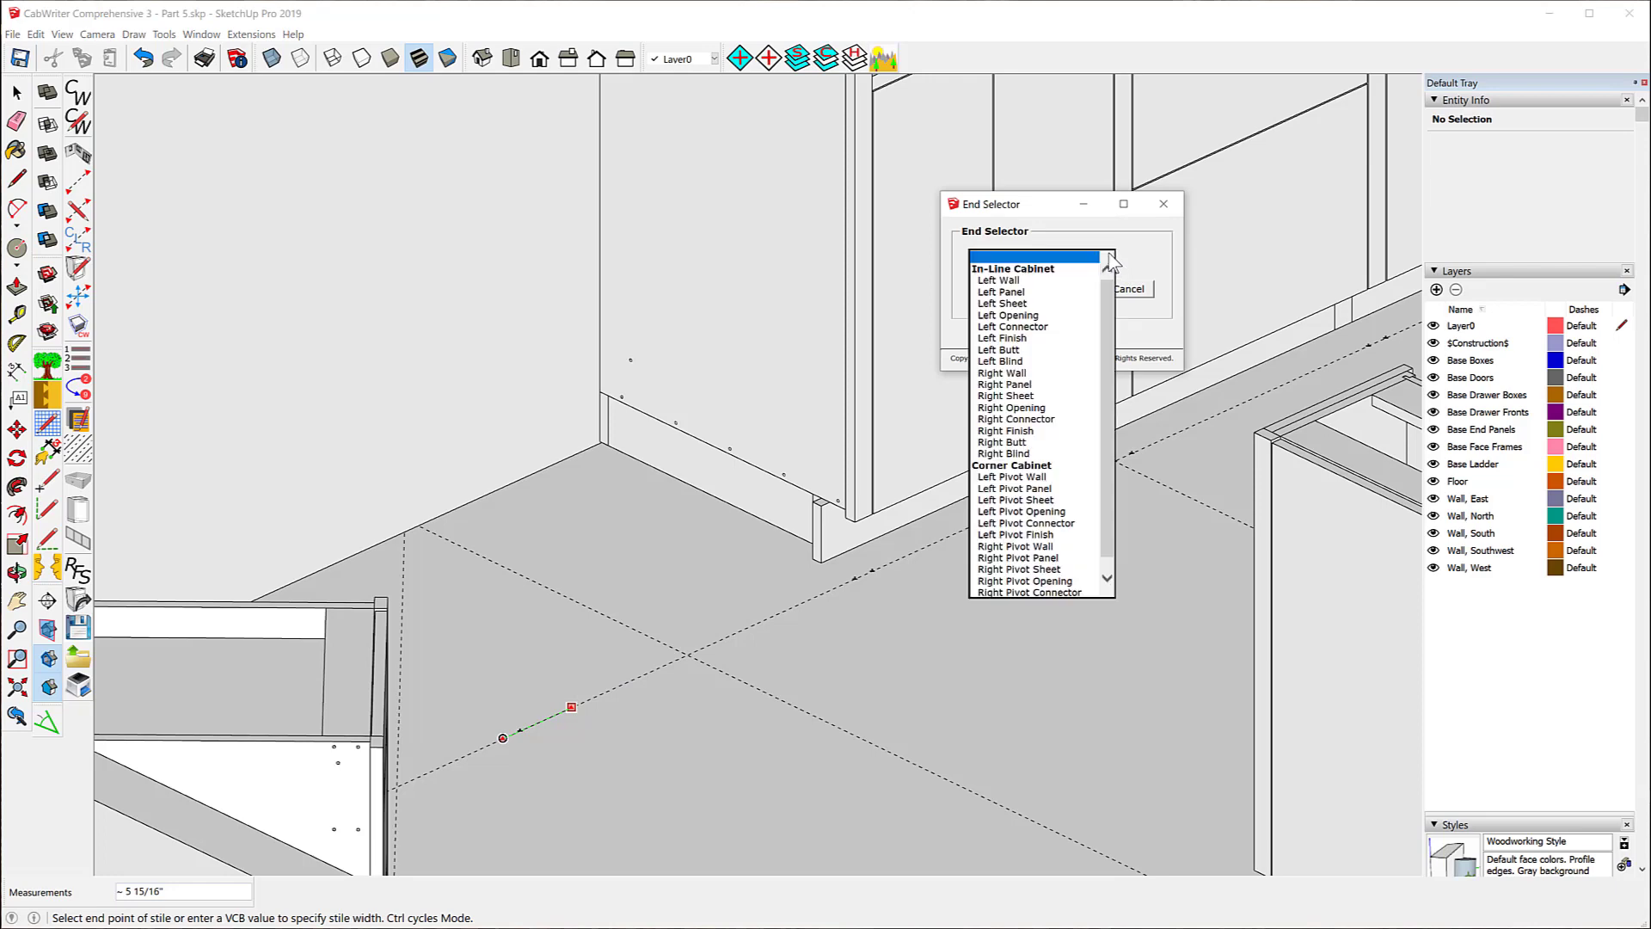
left_click(1041, 326)
left_click(984, 289)
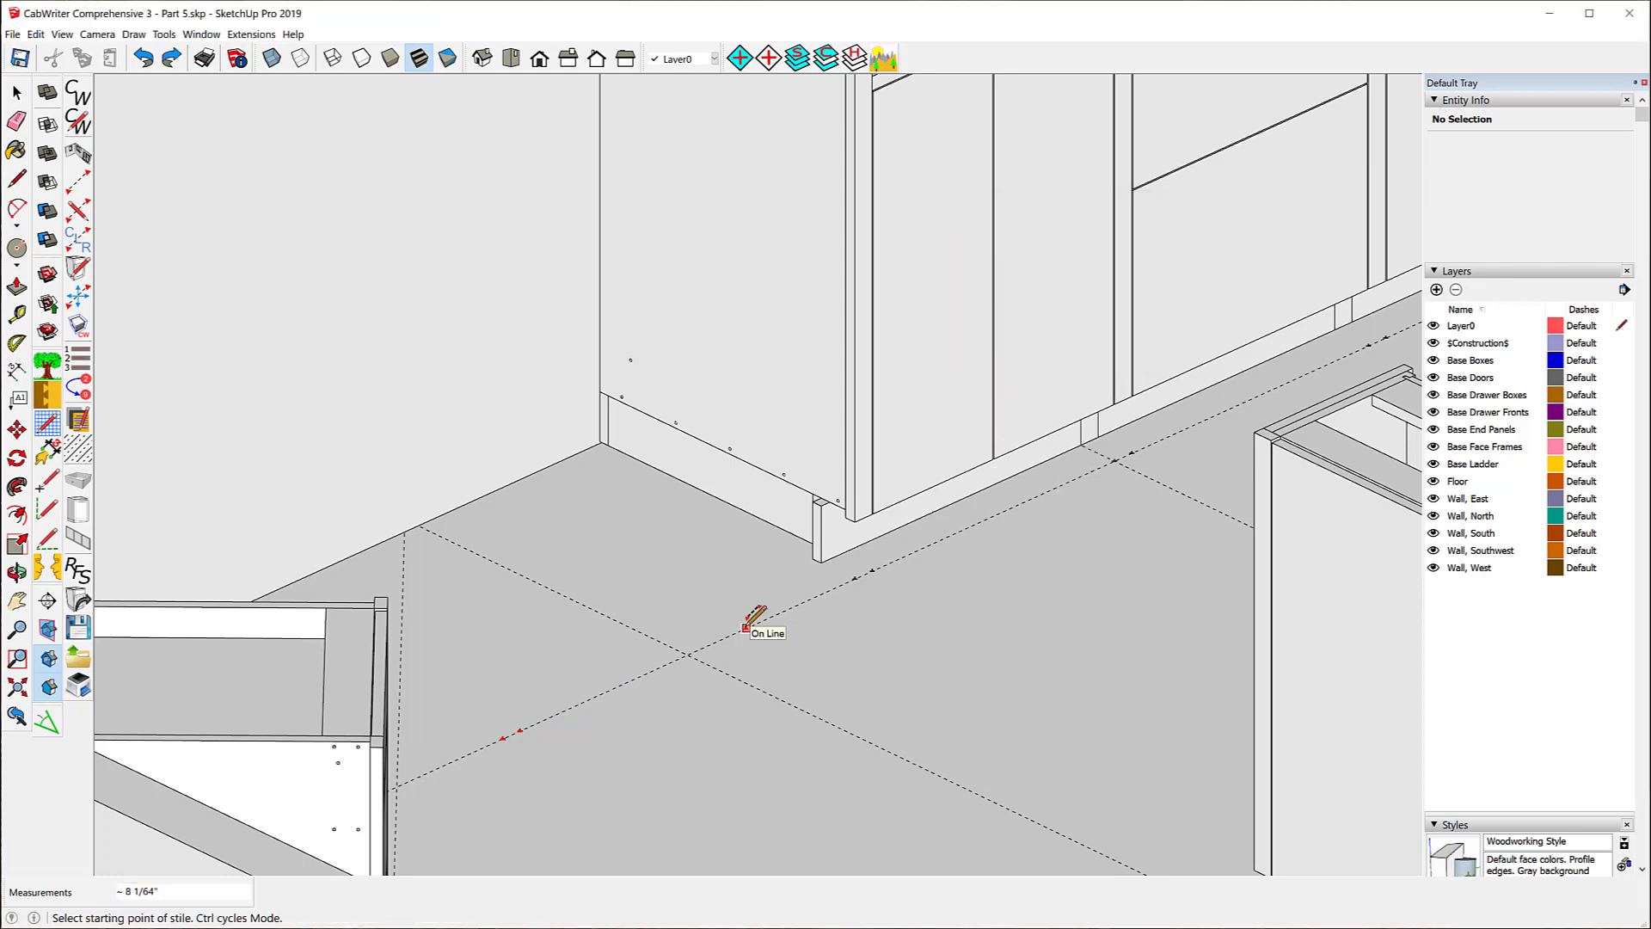
- Mark the ending stile as Right Pivot Connector from the guide point nearest the existing cabinet, extending toward the beginning stile
left_click(872, 570)
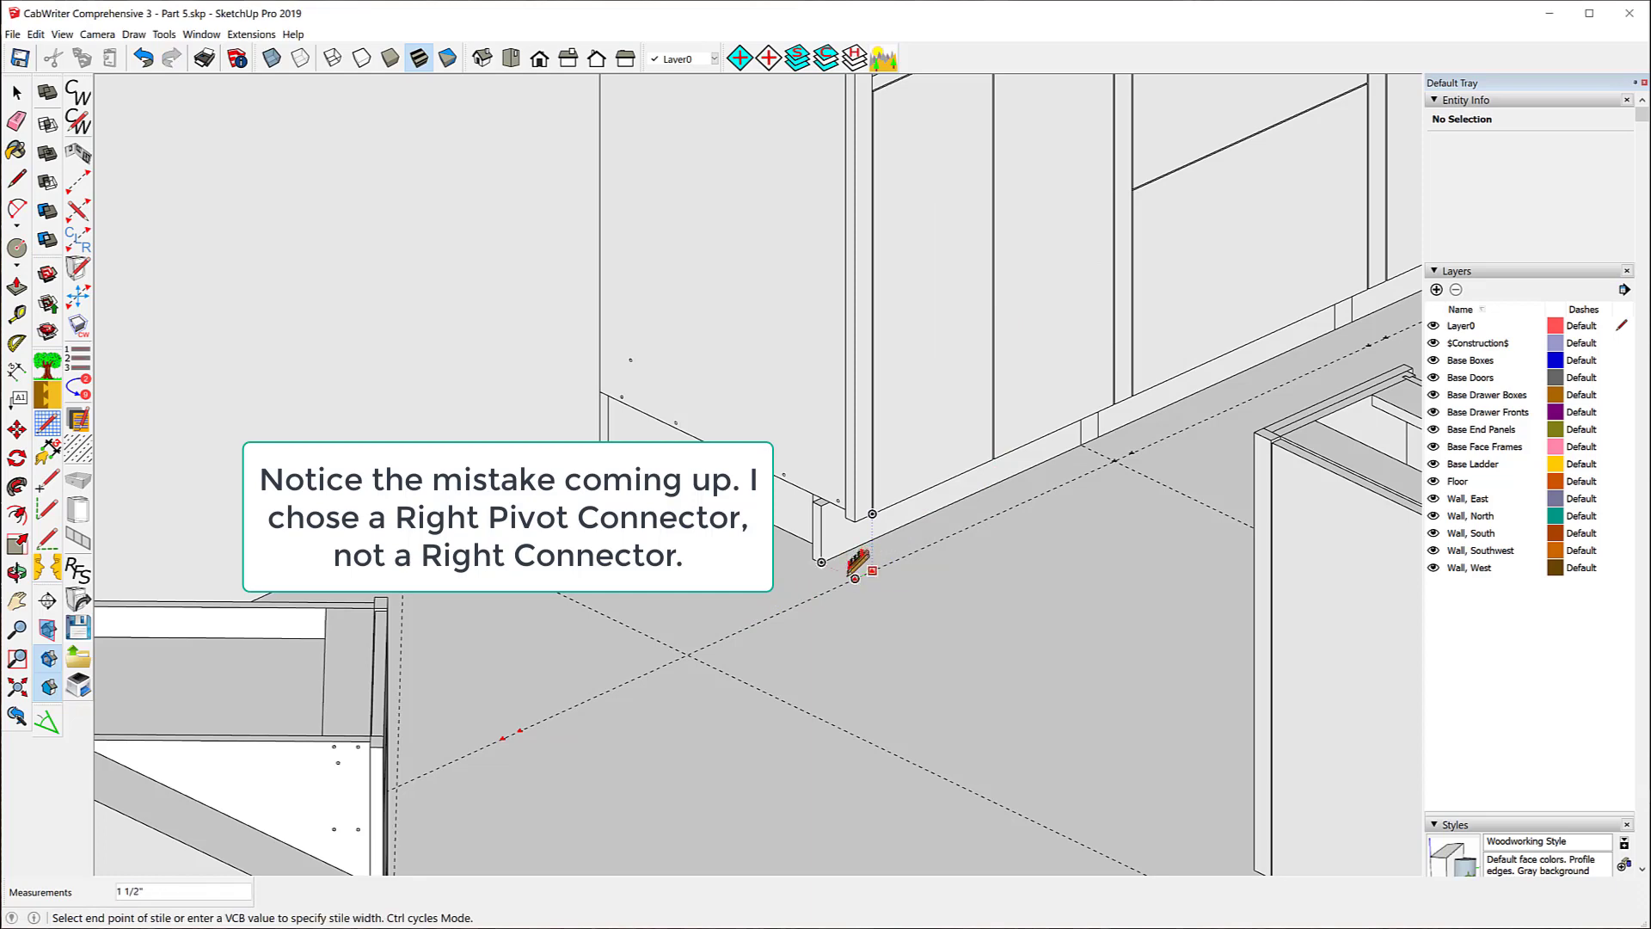
left_click(795, 604)
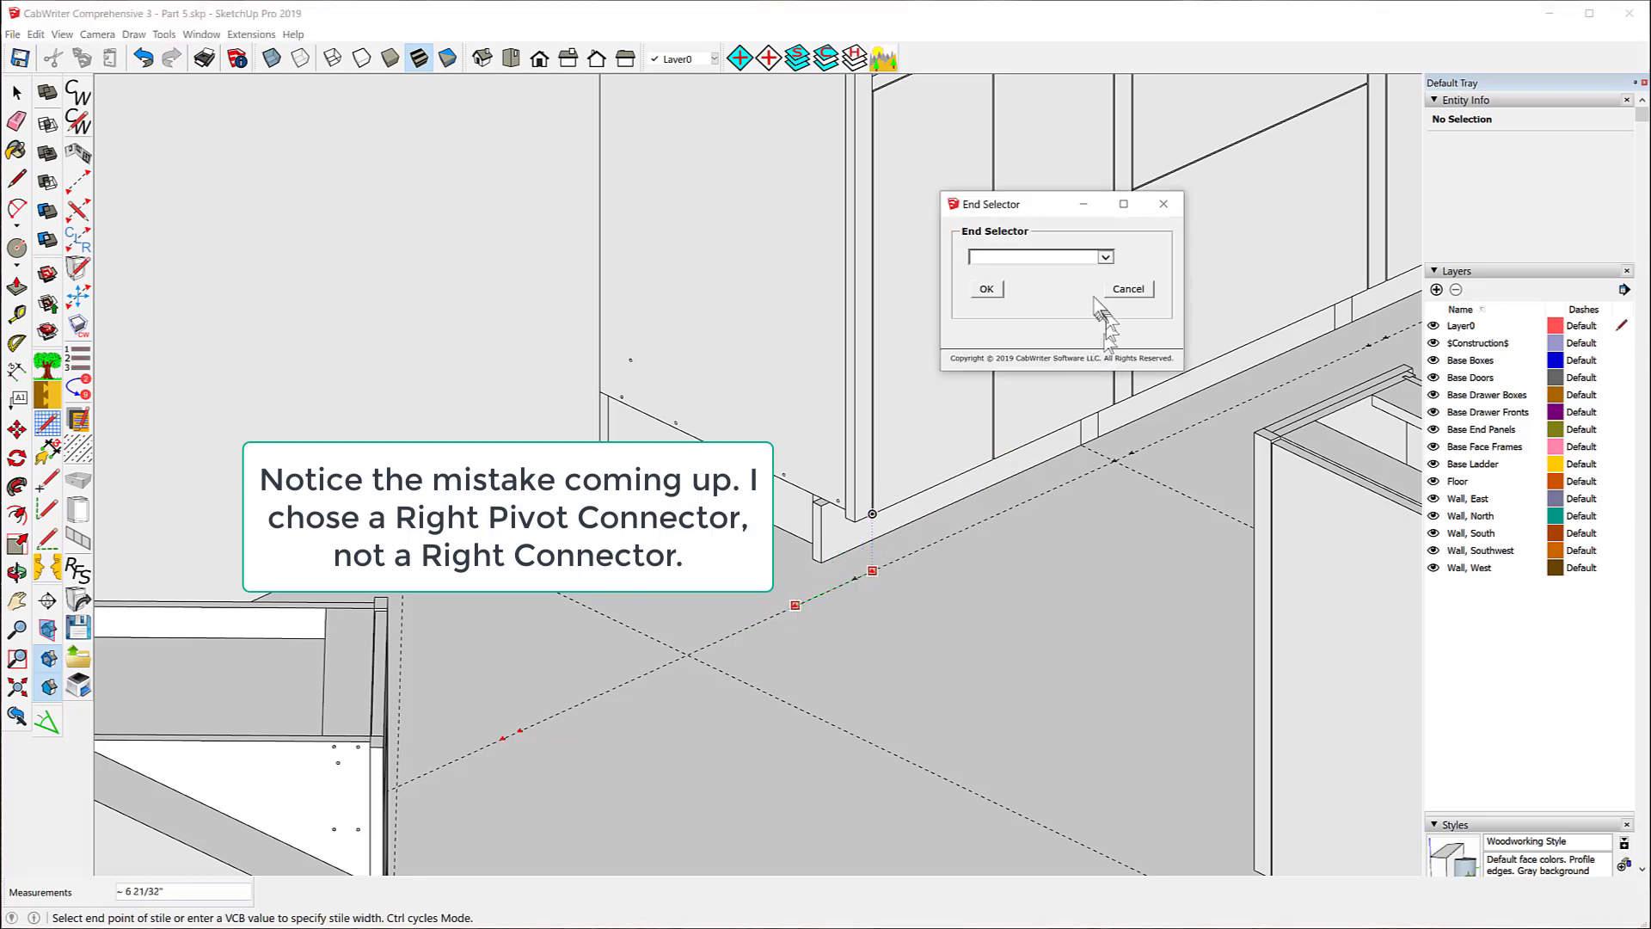
left_click(1104, 258)
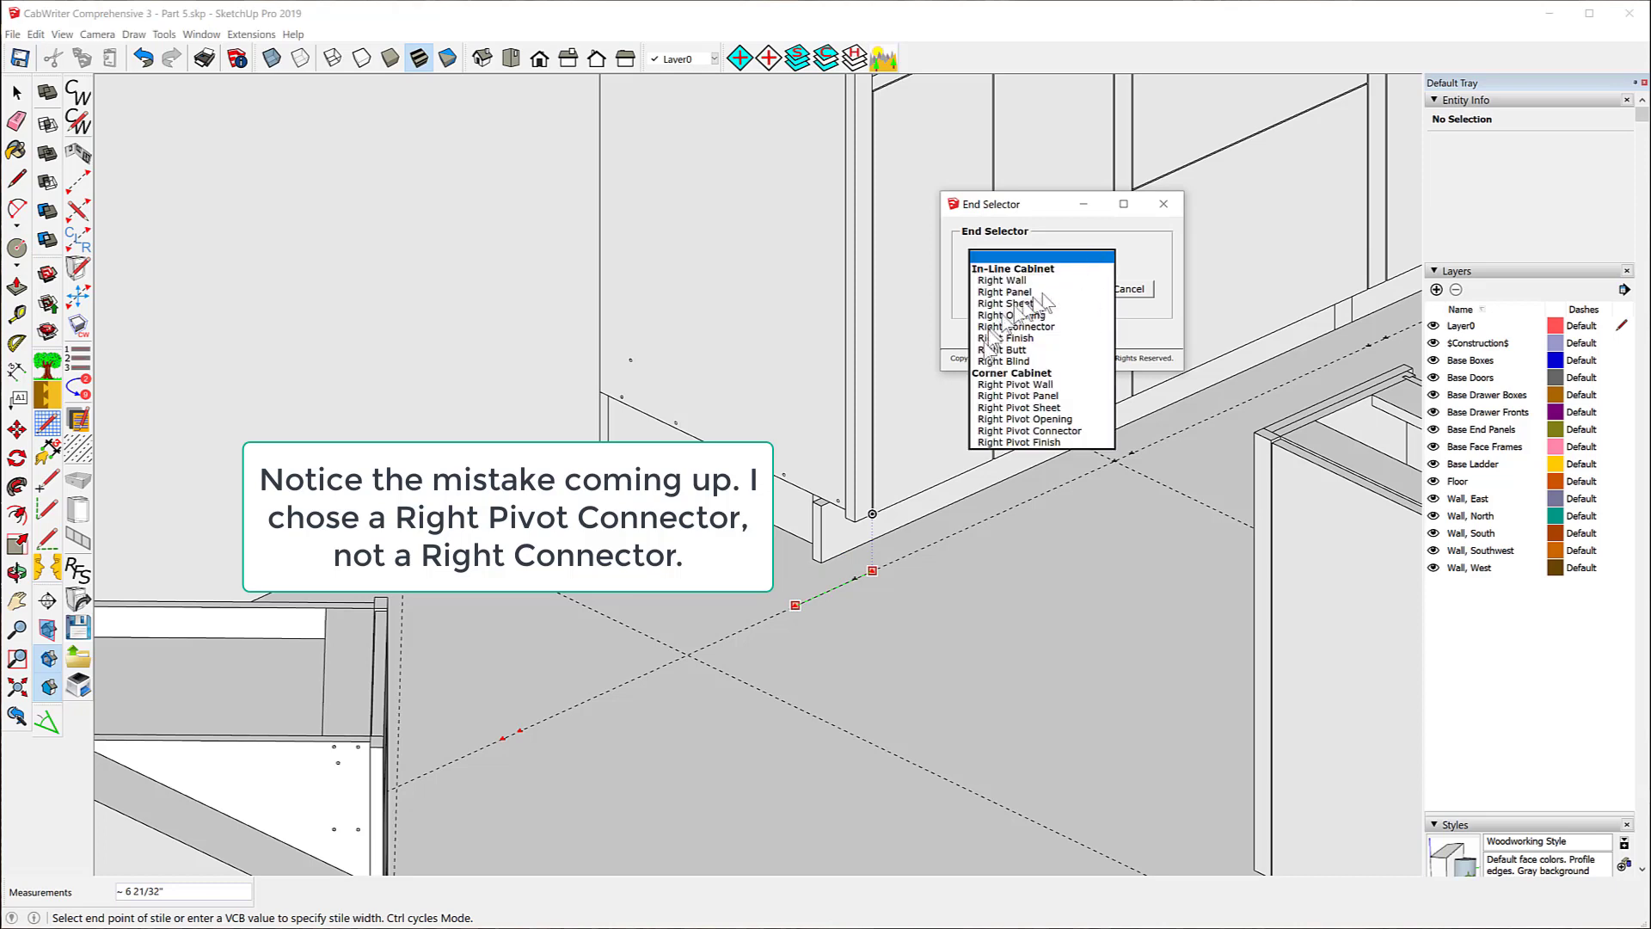
left_click(1003, 434)
left_click(989, 290)
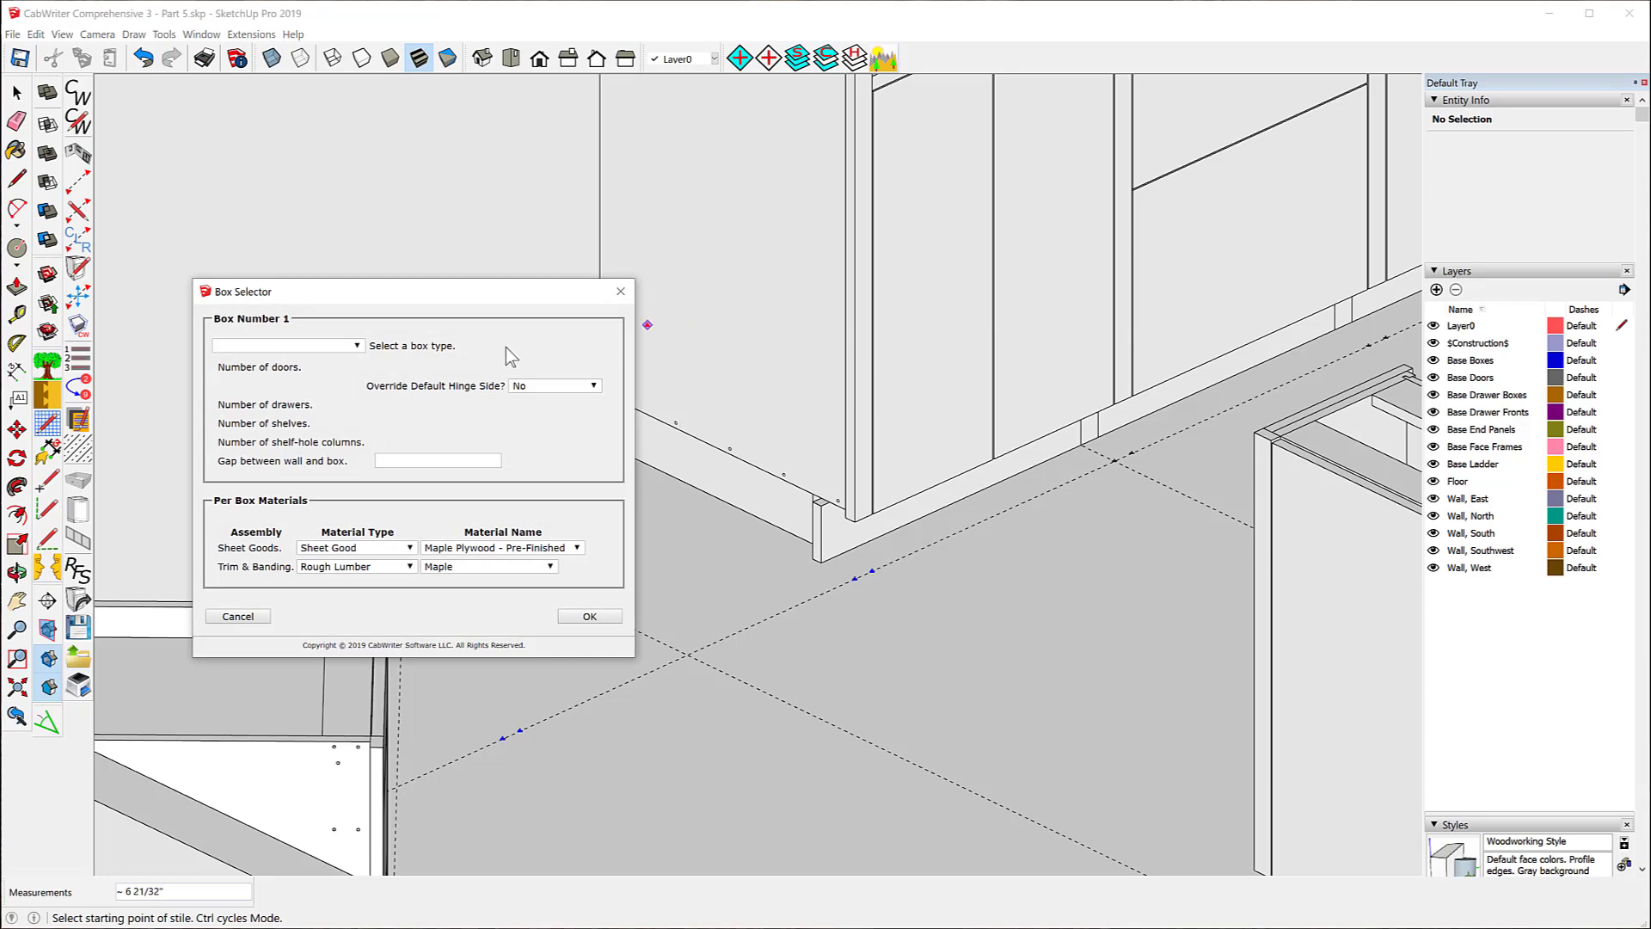
- Choose Divided Base as the type of box number 1
left_click(358, 347)
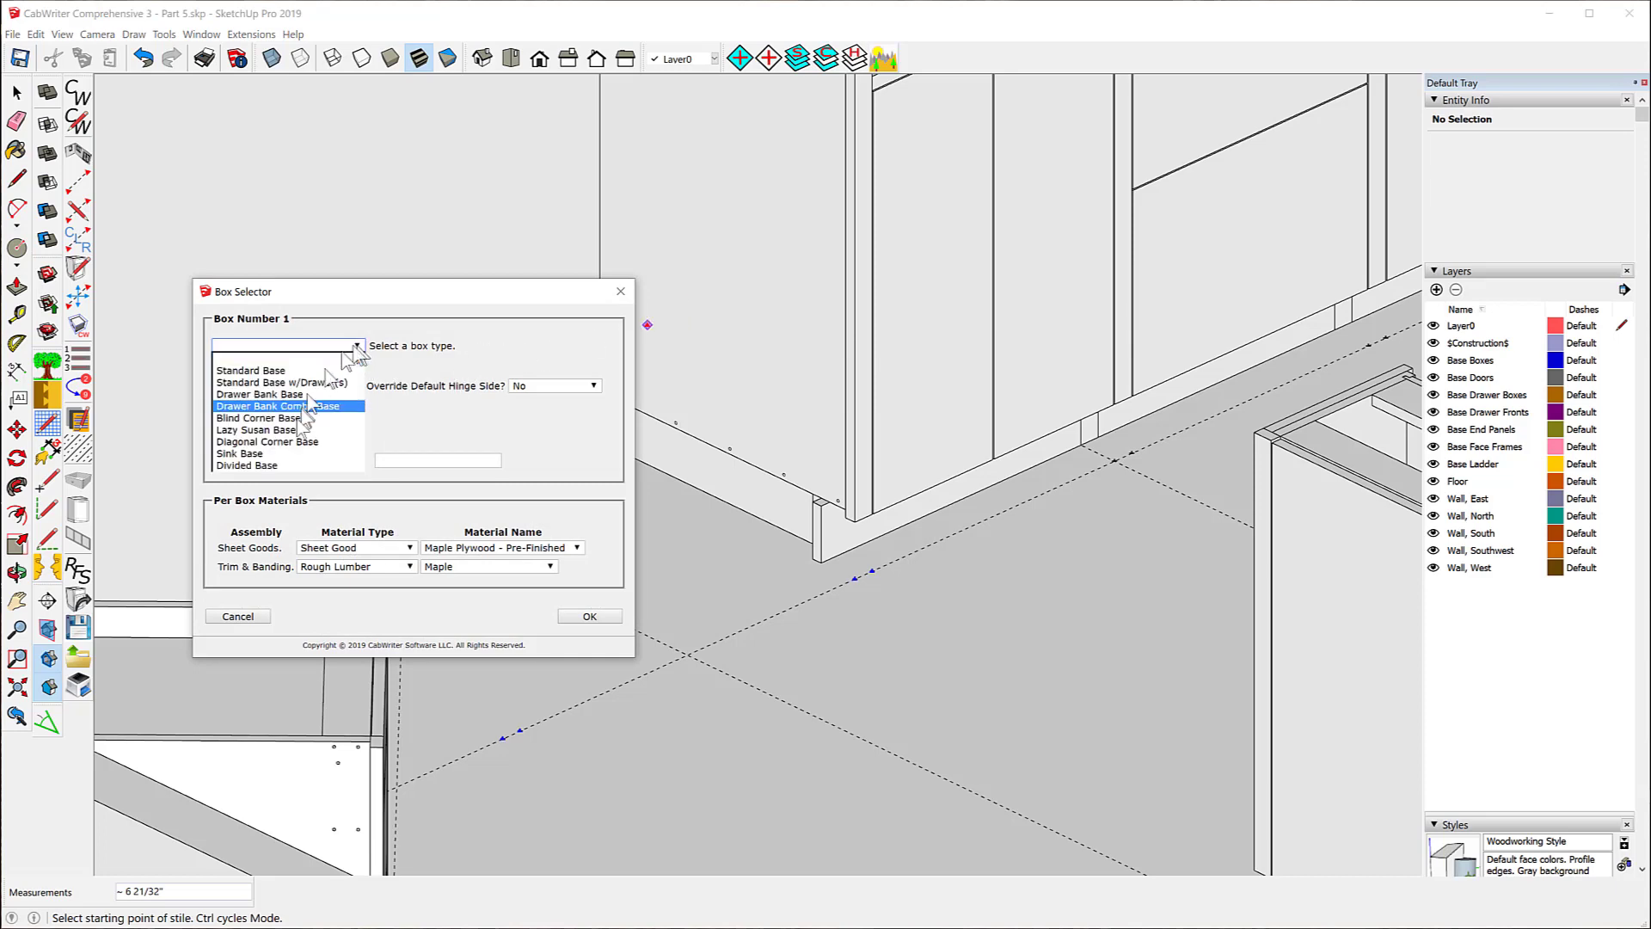
left_click(275, 465)
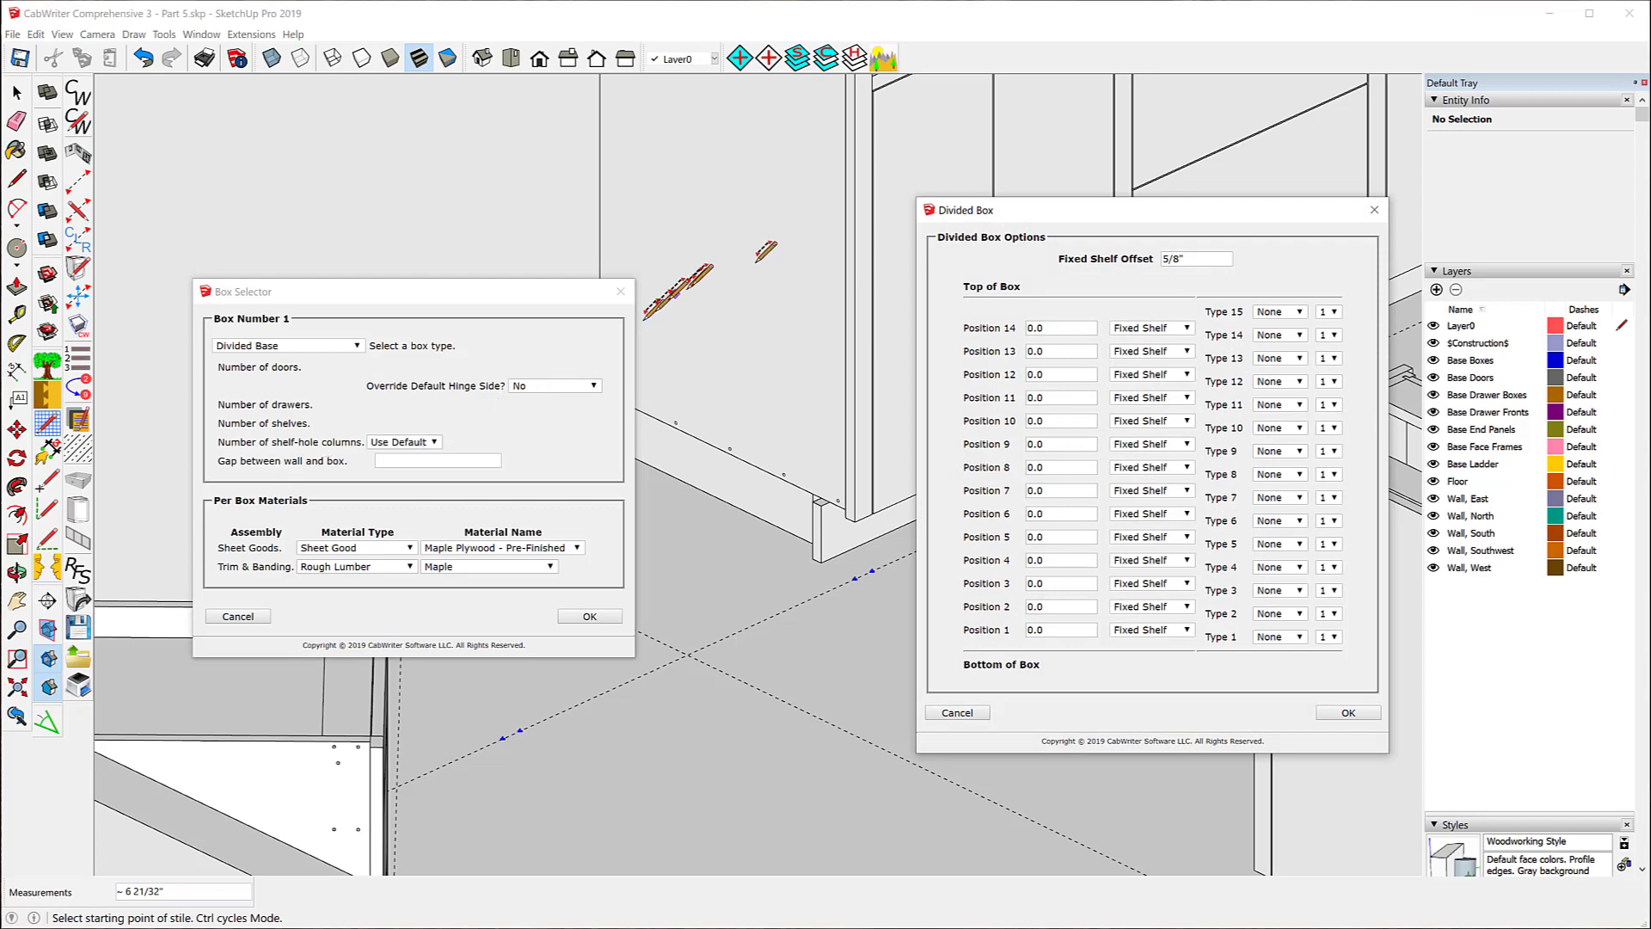
left_click_drag(1070, 216, 896, 188)
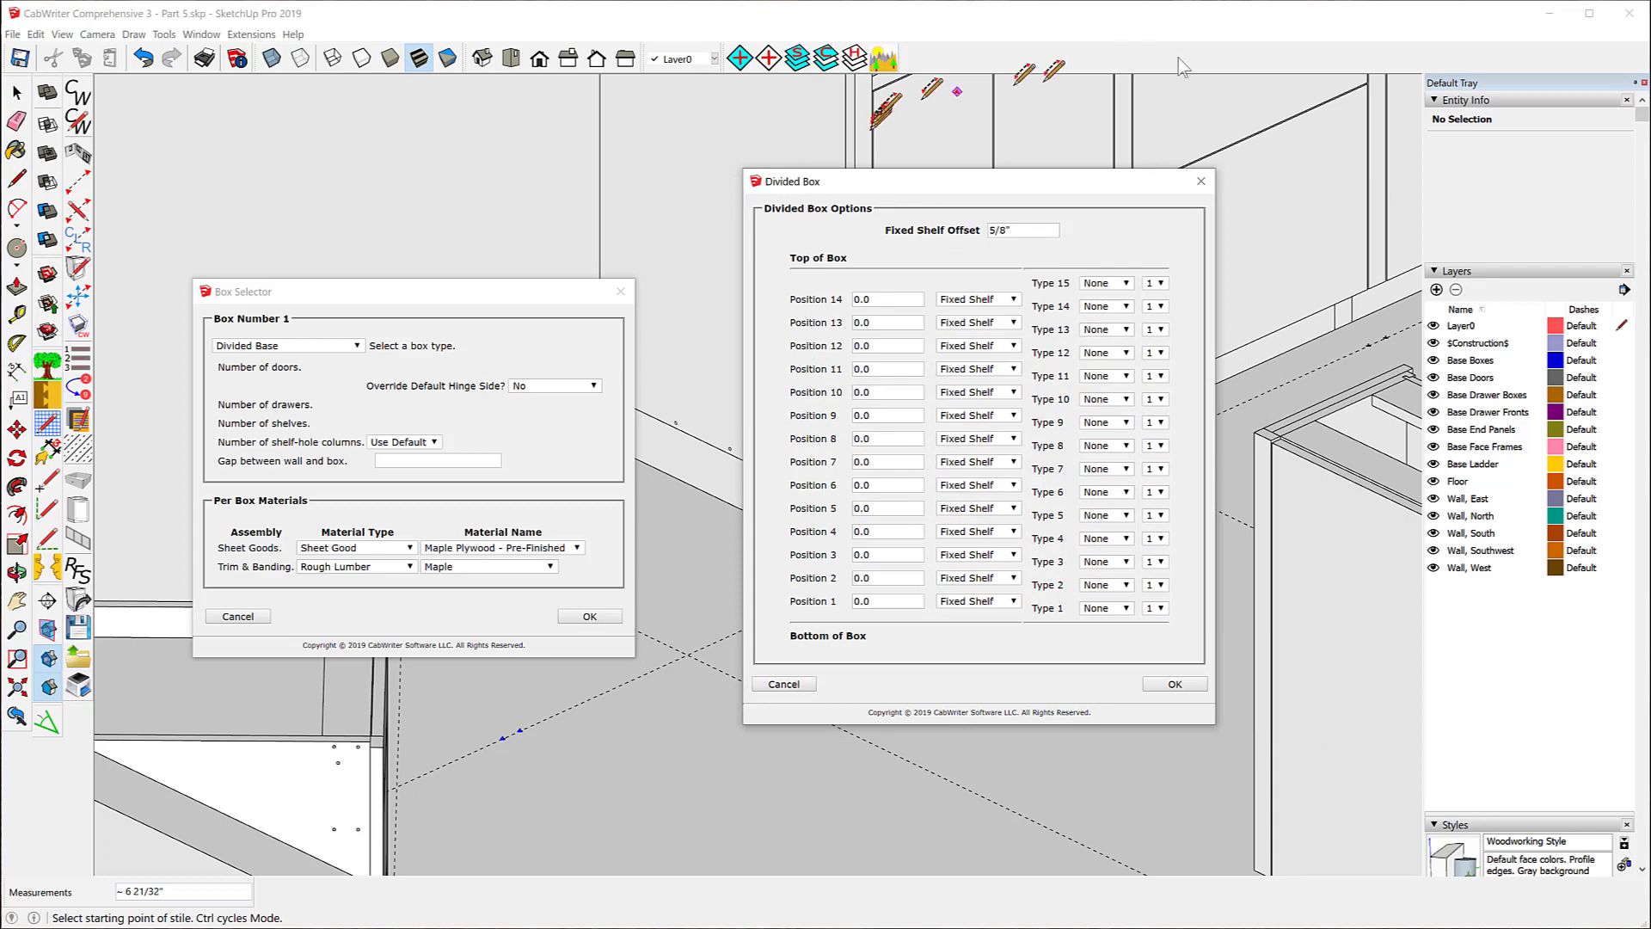
left_click(1394, 139)
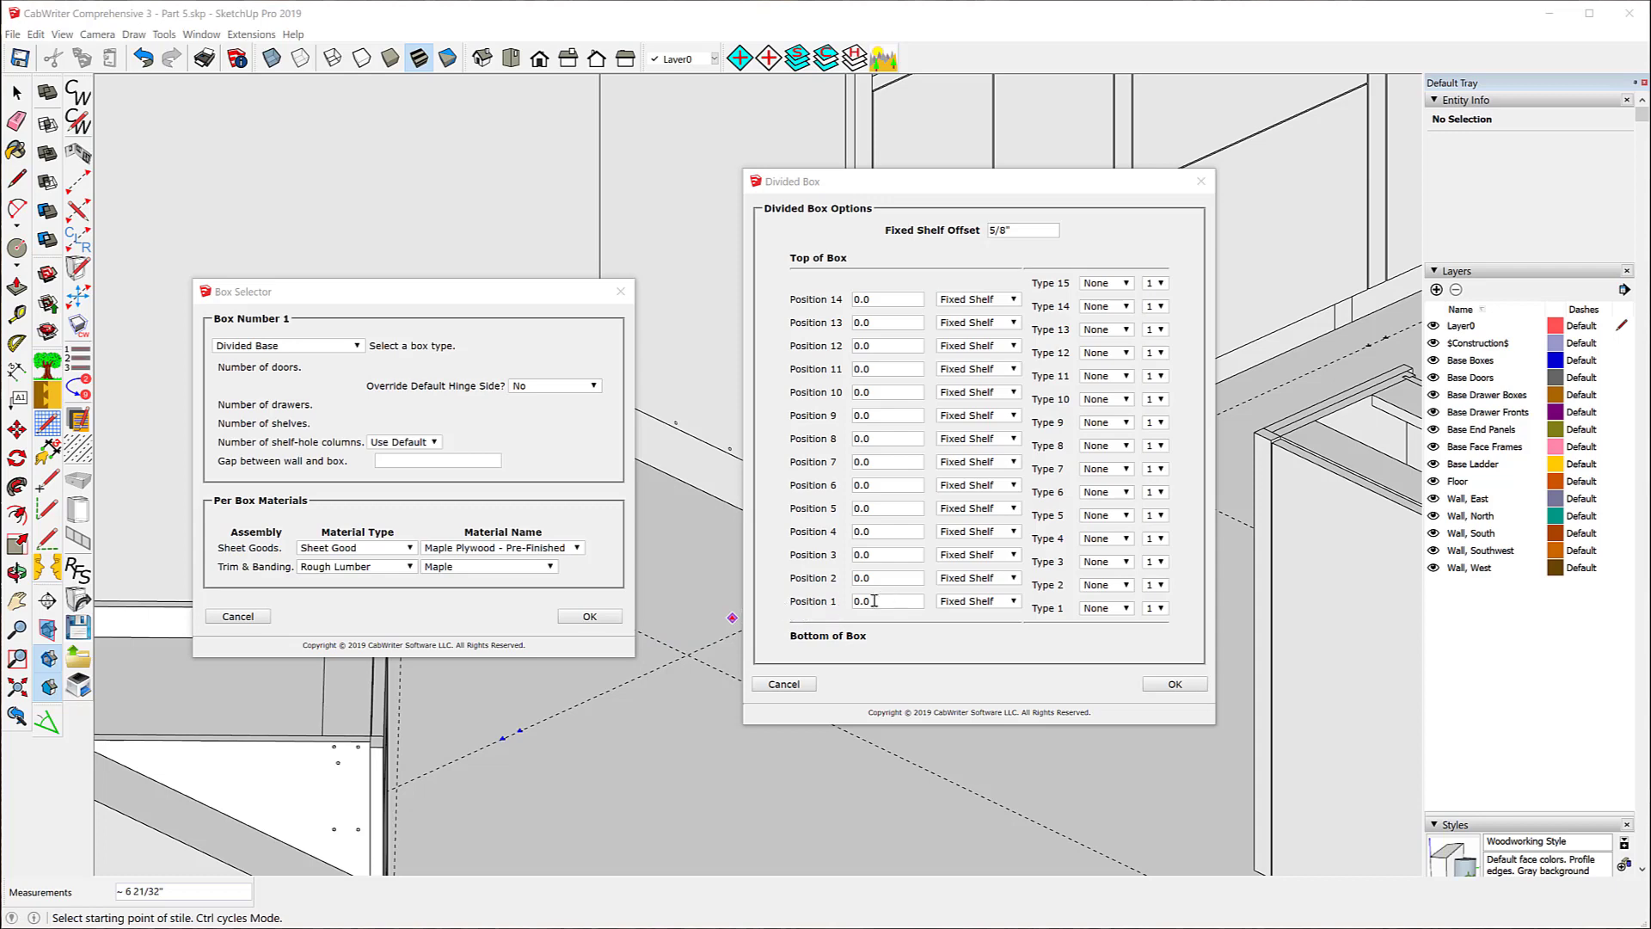
- Set the divided box's Position 1 to 29.75 and its Type 1 opening to Door with a quantity of 2
left_click_drag(874, 600, 849, 603)
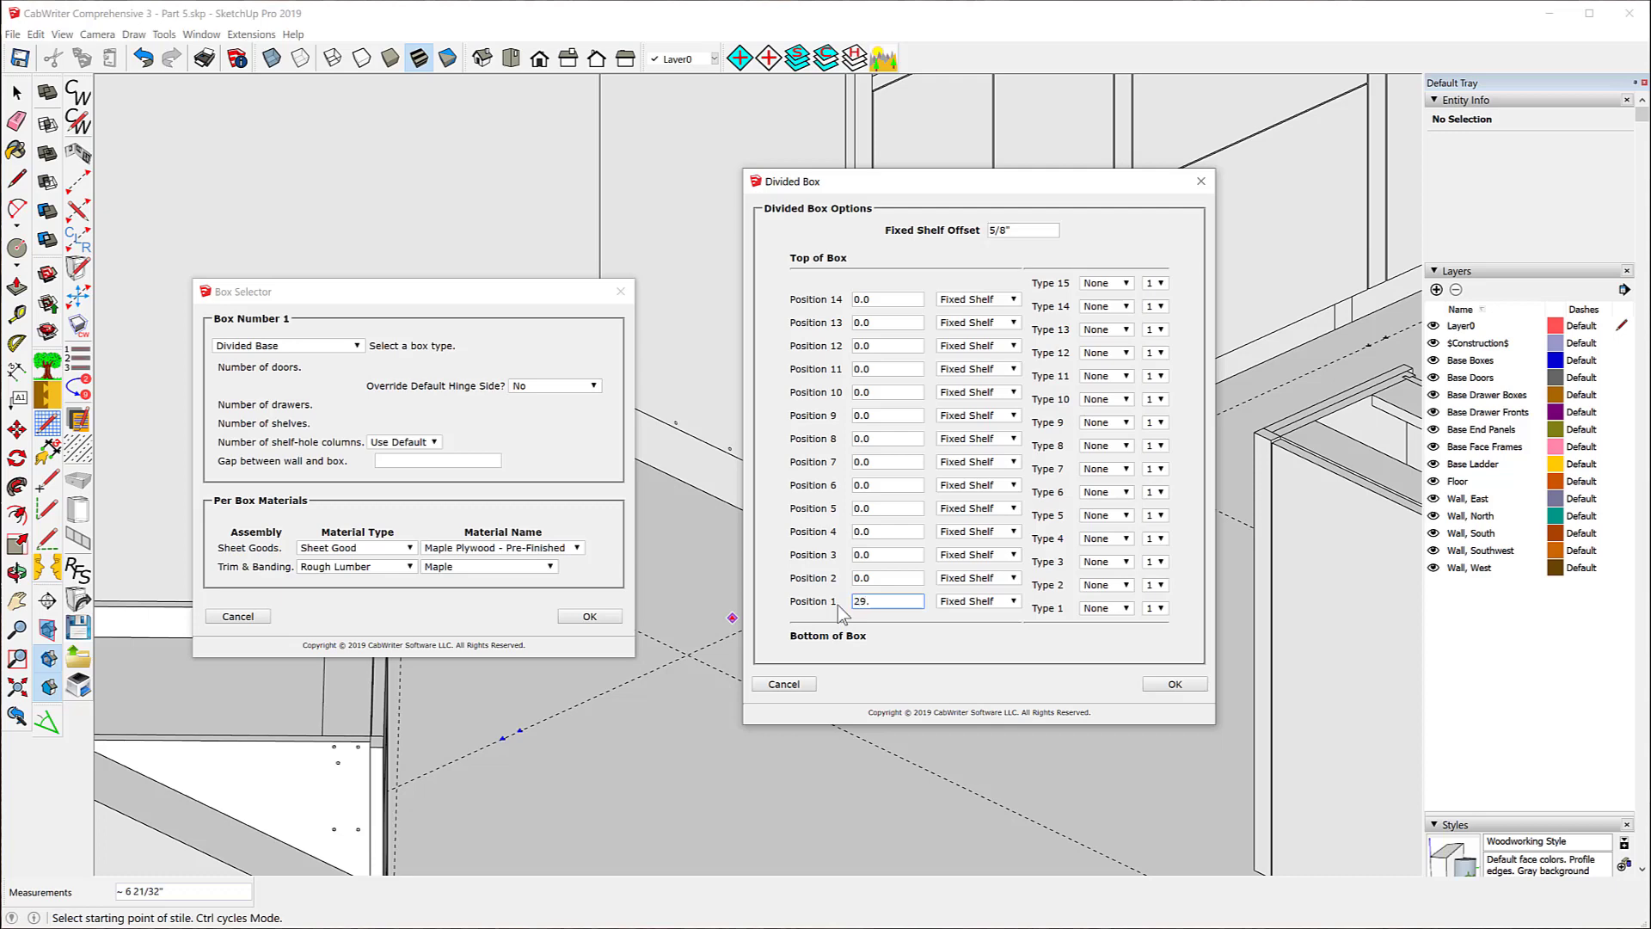
key("Return")
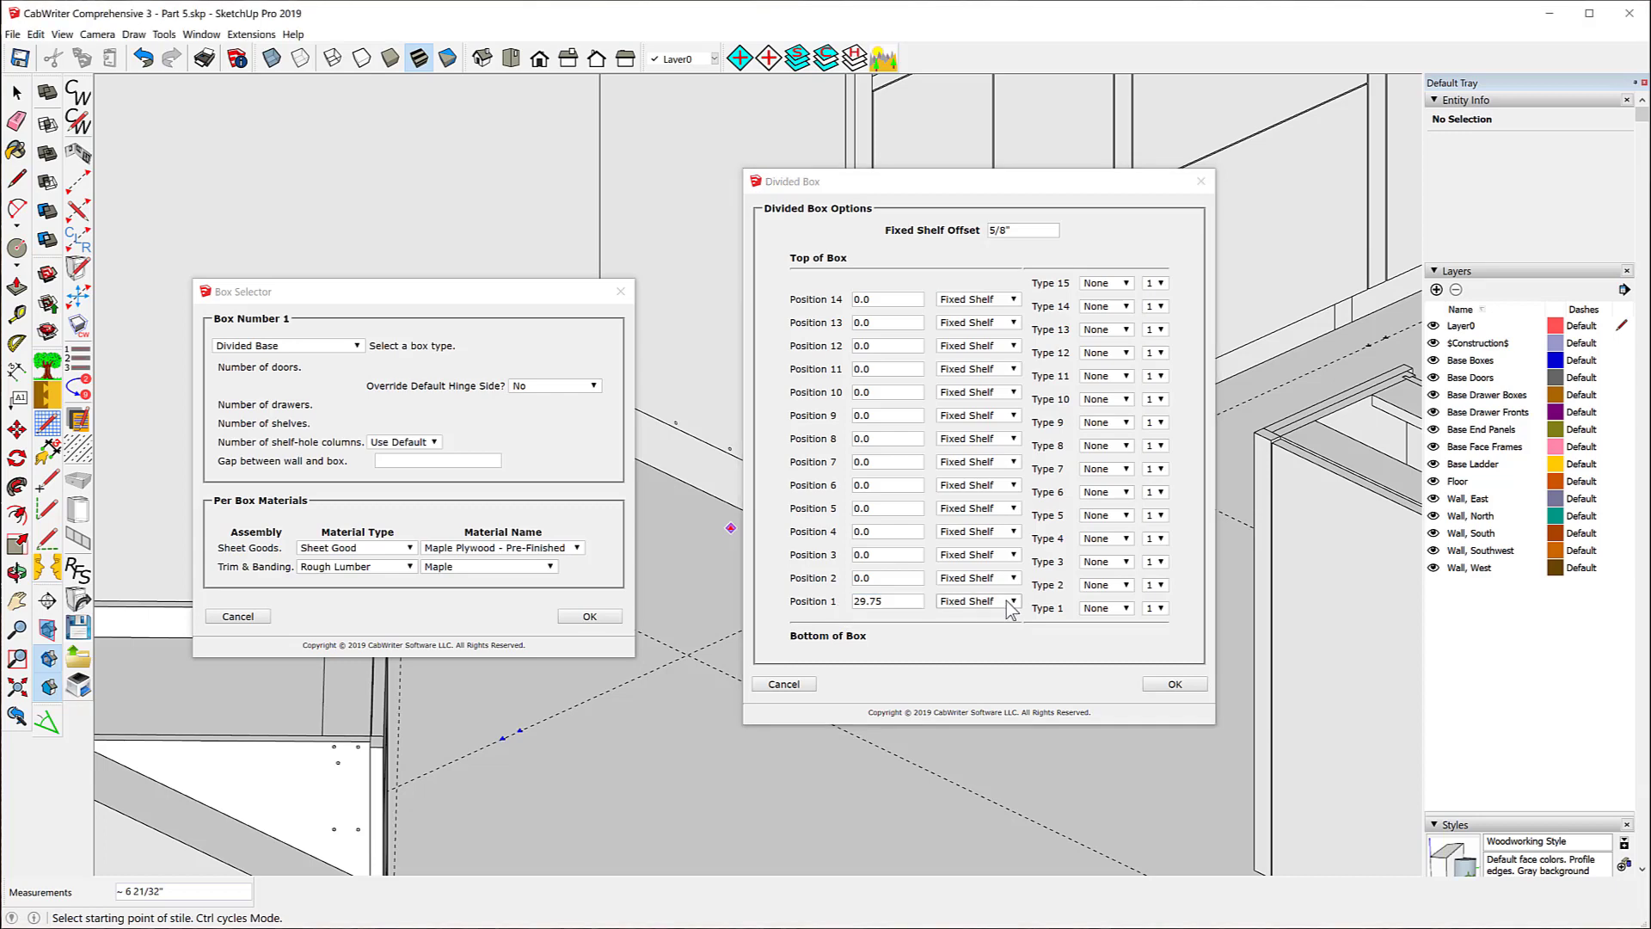
left_click(1122, 608)
left_click(1110, 635)
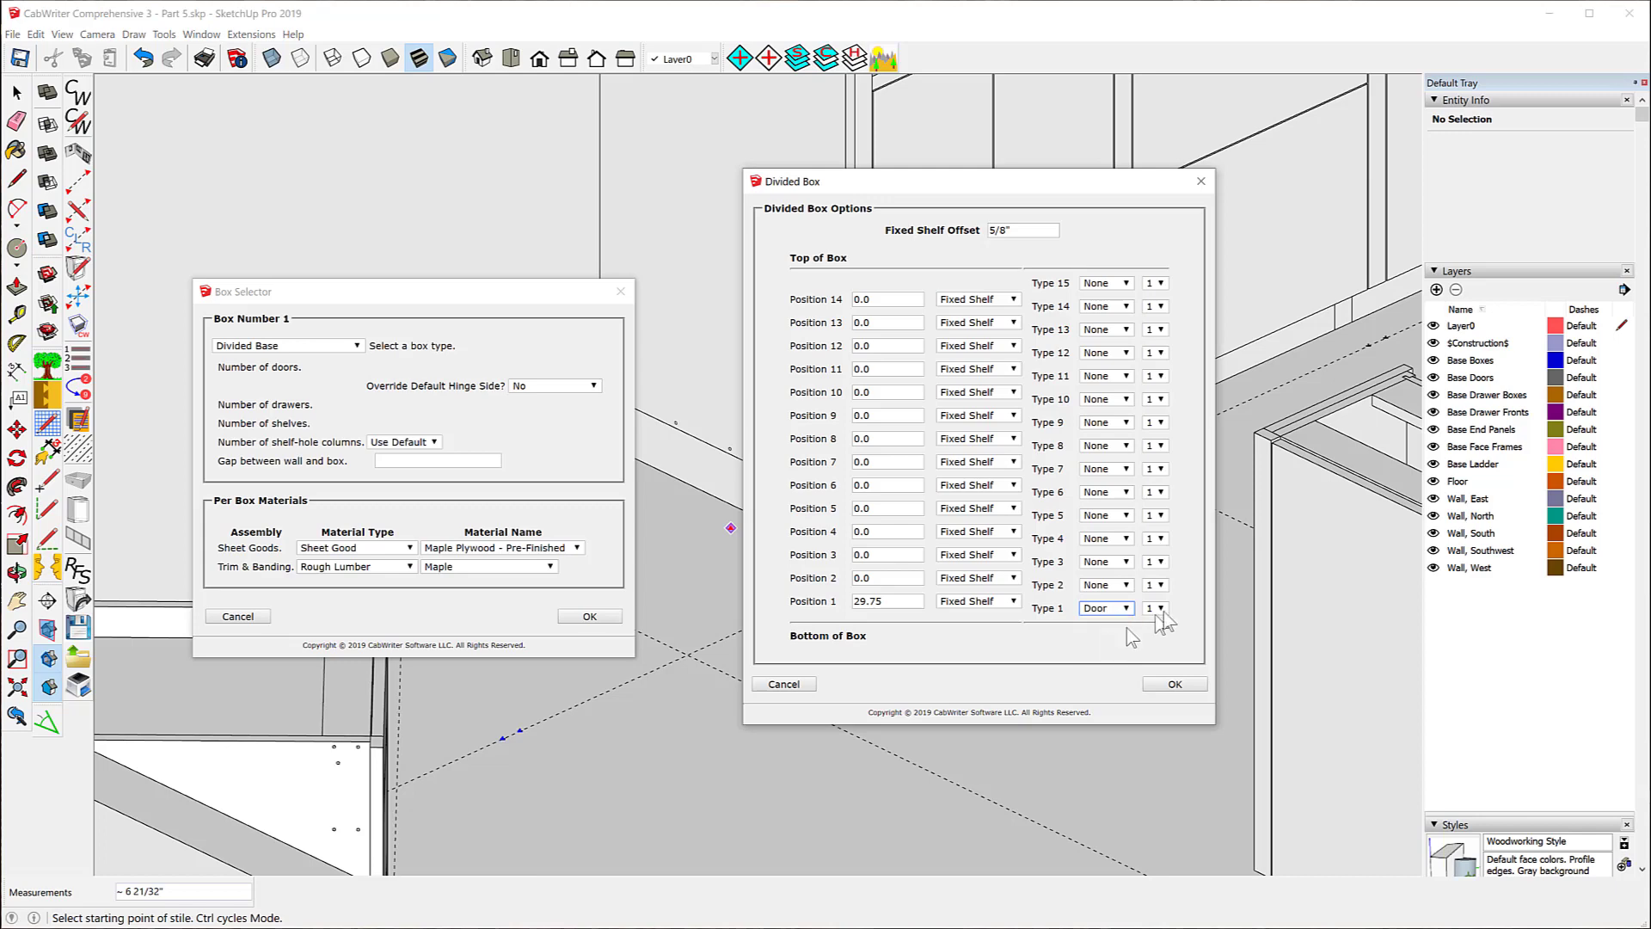
left_click(1160, 608)
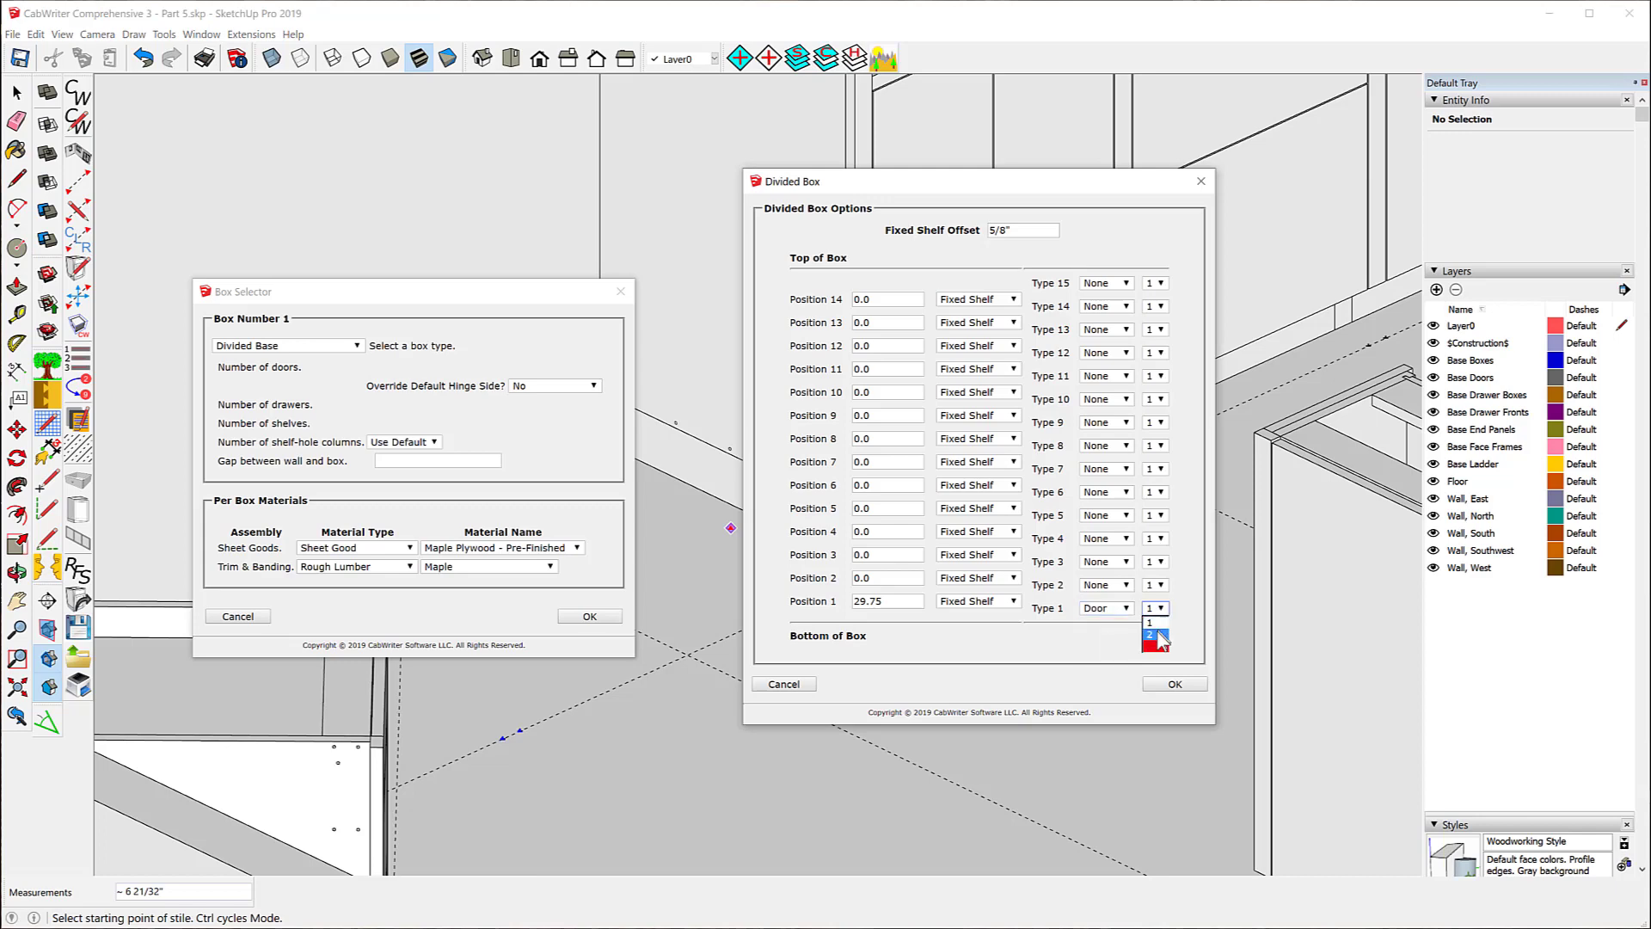
left_click(1159, 636)
- Set the divided box's Position 2 to 37 3/16 and make its divider a Mid-Stretcher
double_click(874, 579)
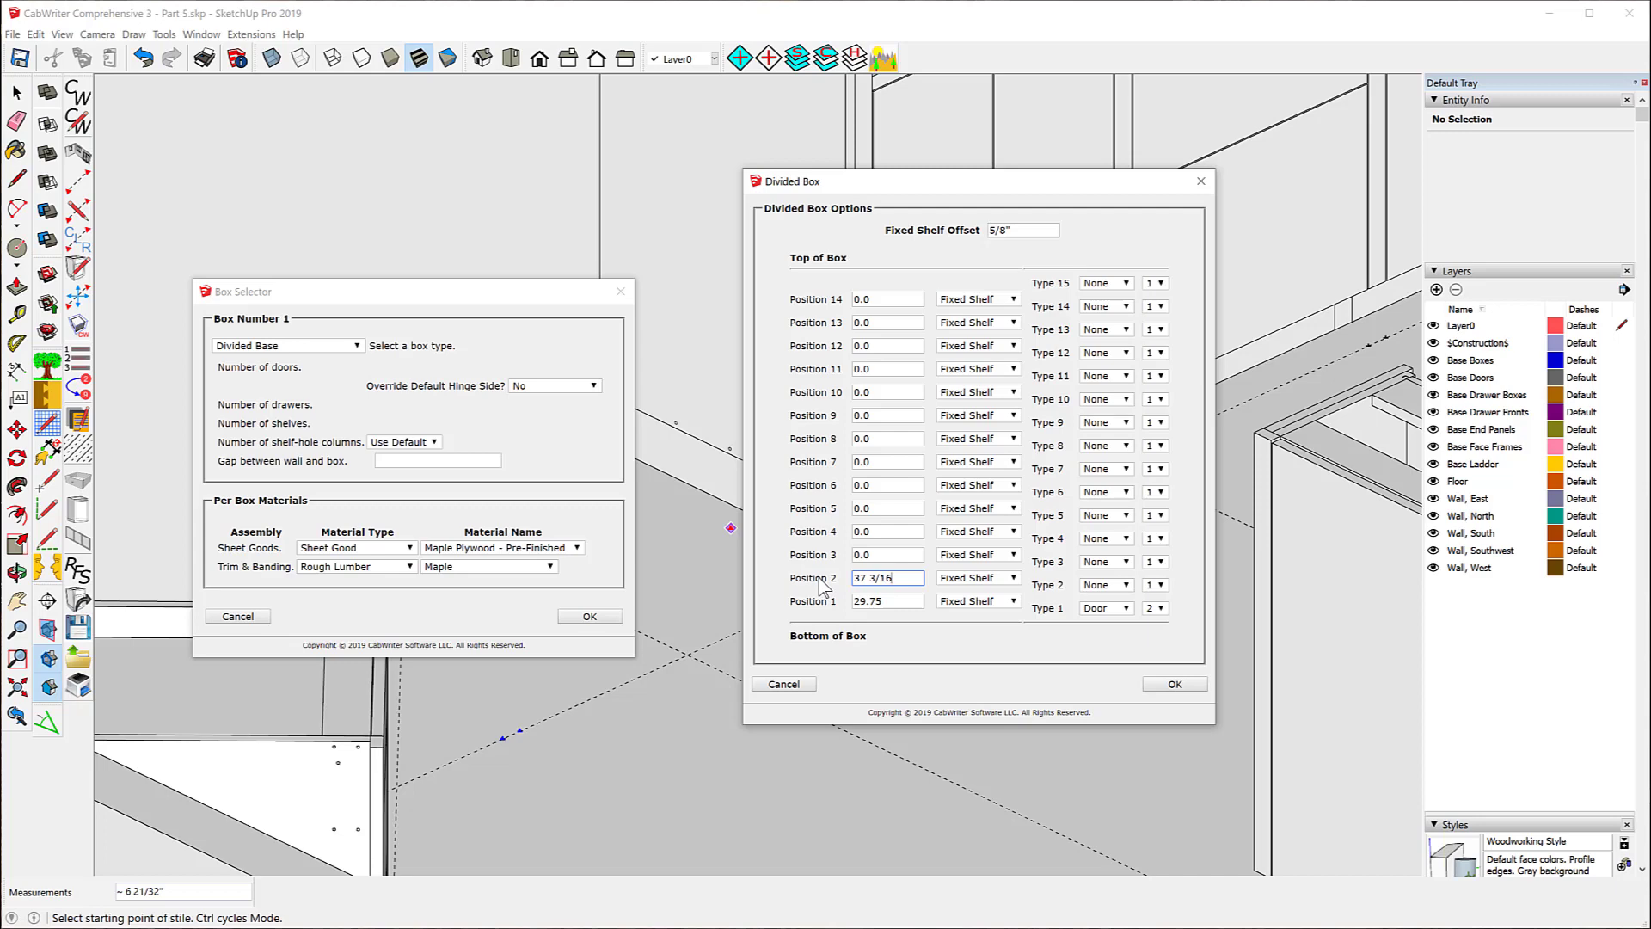
left_click(1014, 578)
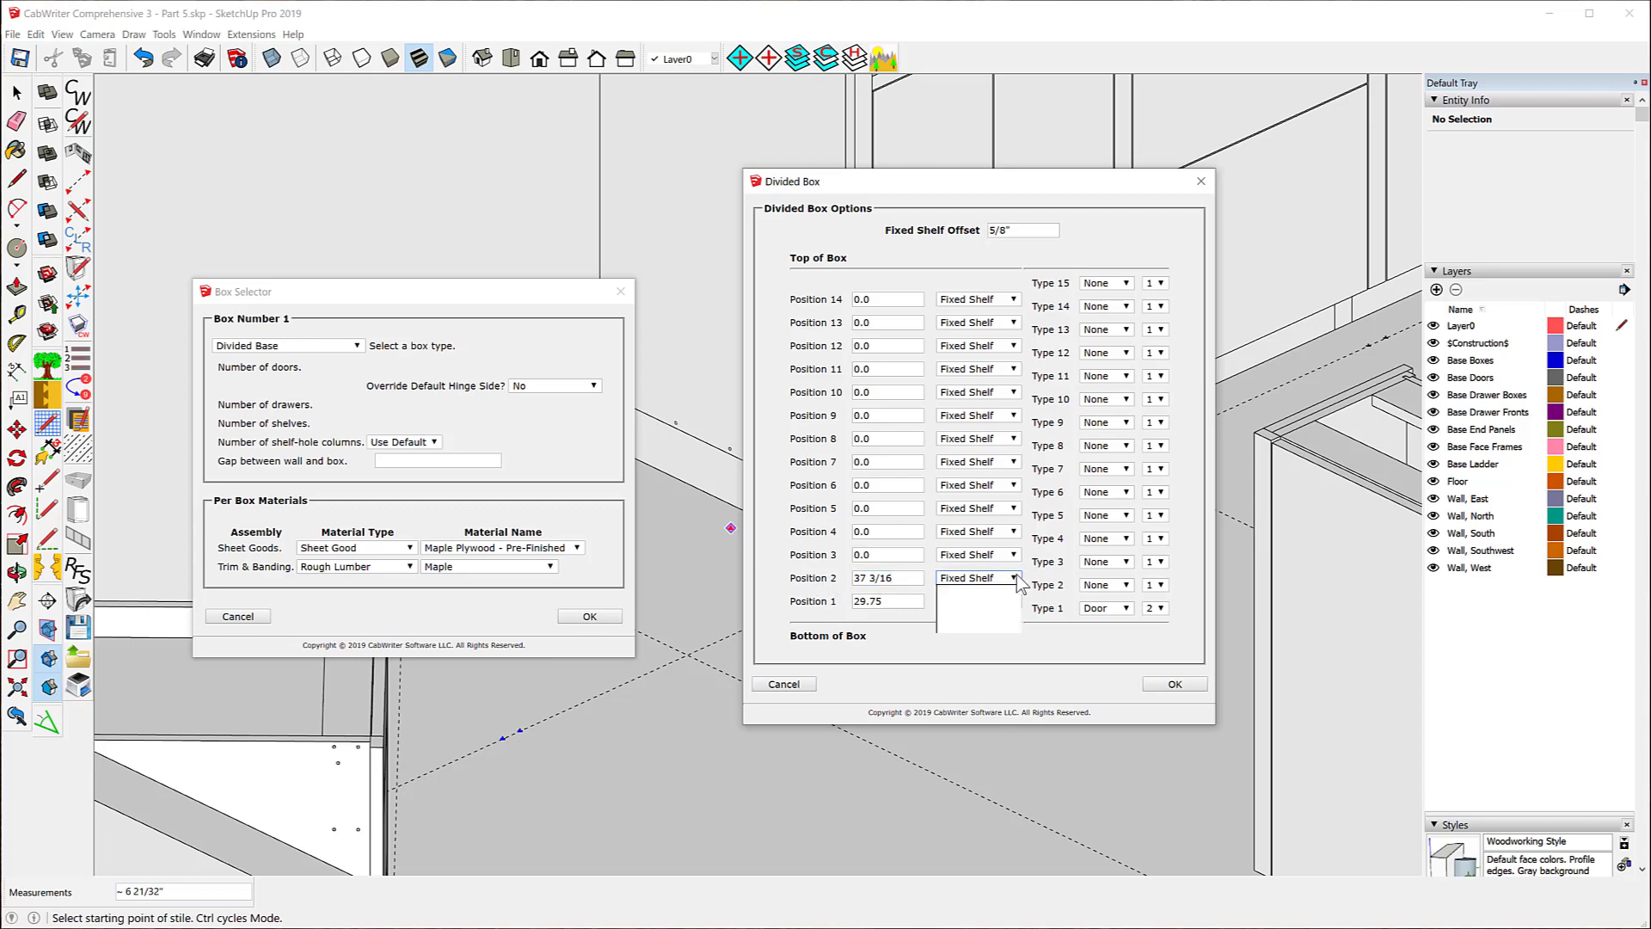
left_click(998, 603)
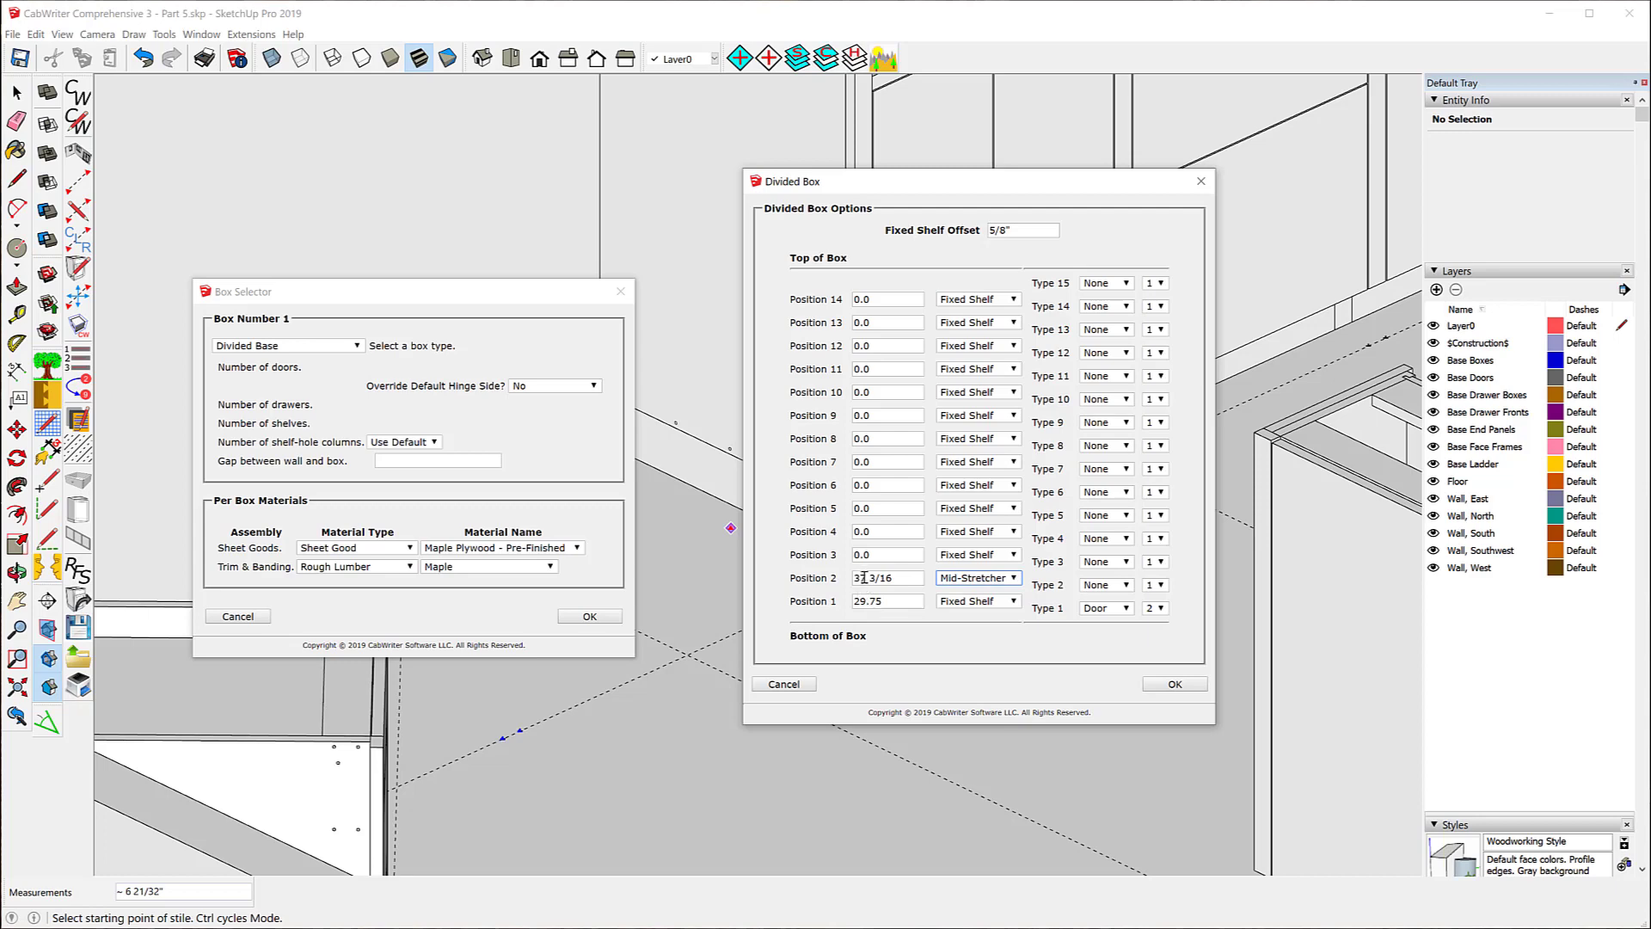
- Set the divided box's Position 3 to 44 5/8 and make its Type 2 and Type 3 openings Drawer
left_click(1126, 584)
left_click(1110, 625)
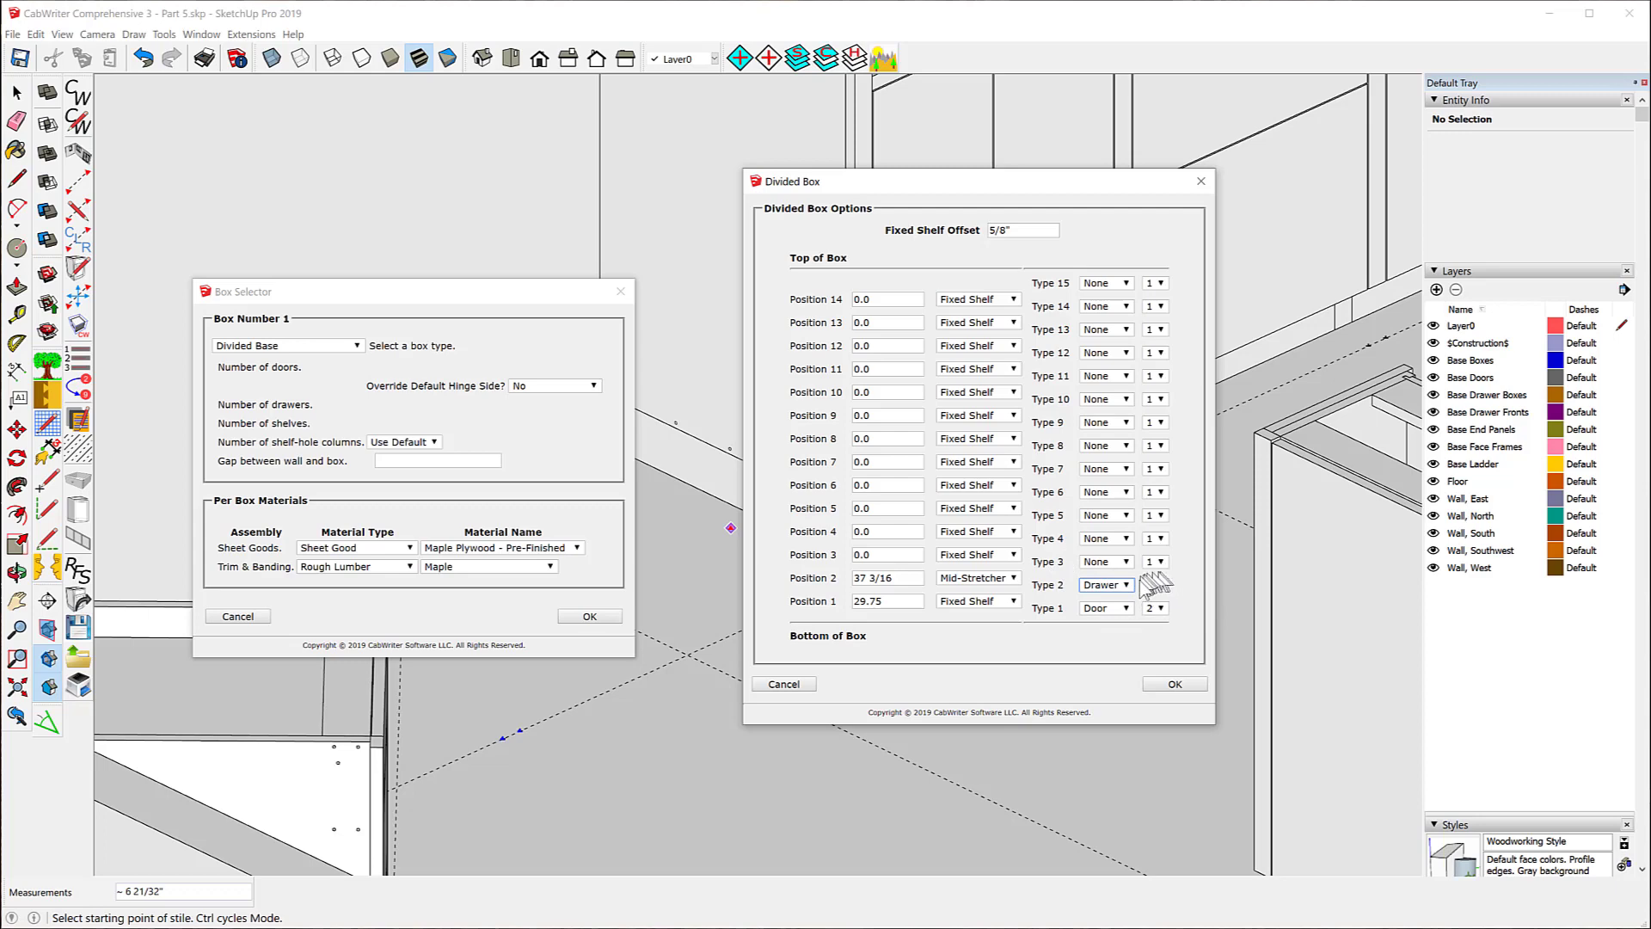
key("Down")
left_click(879, 554)
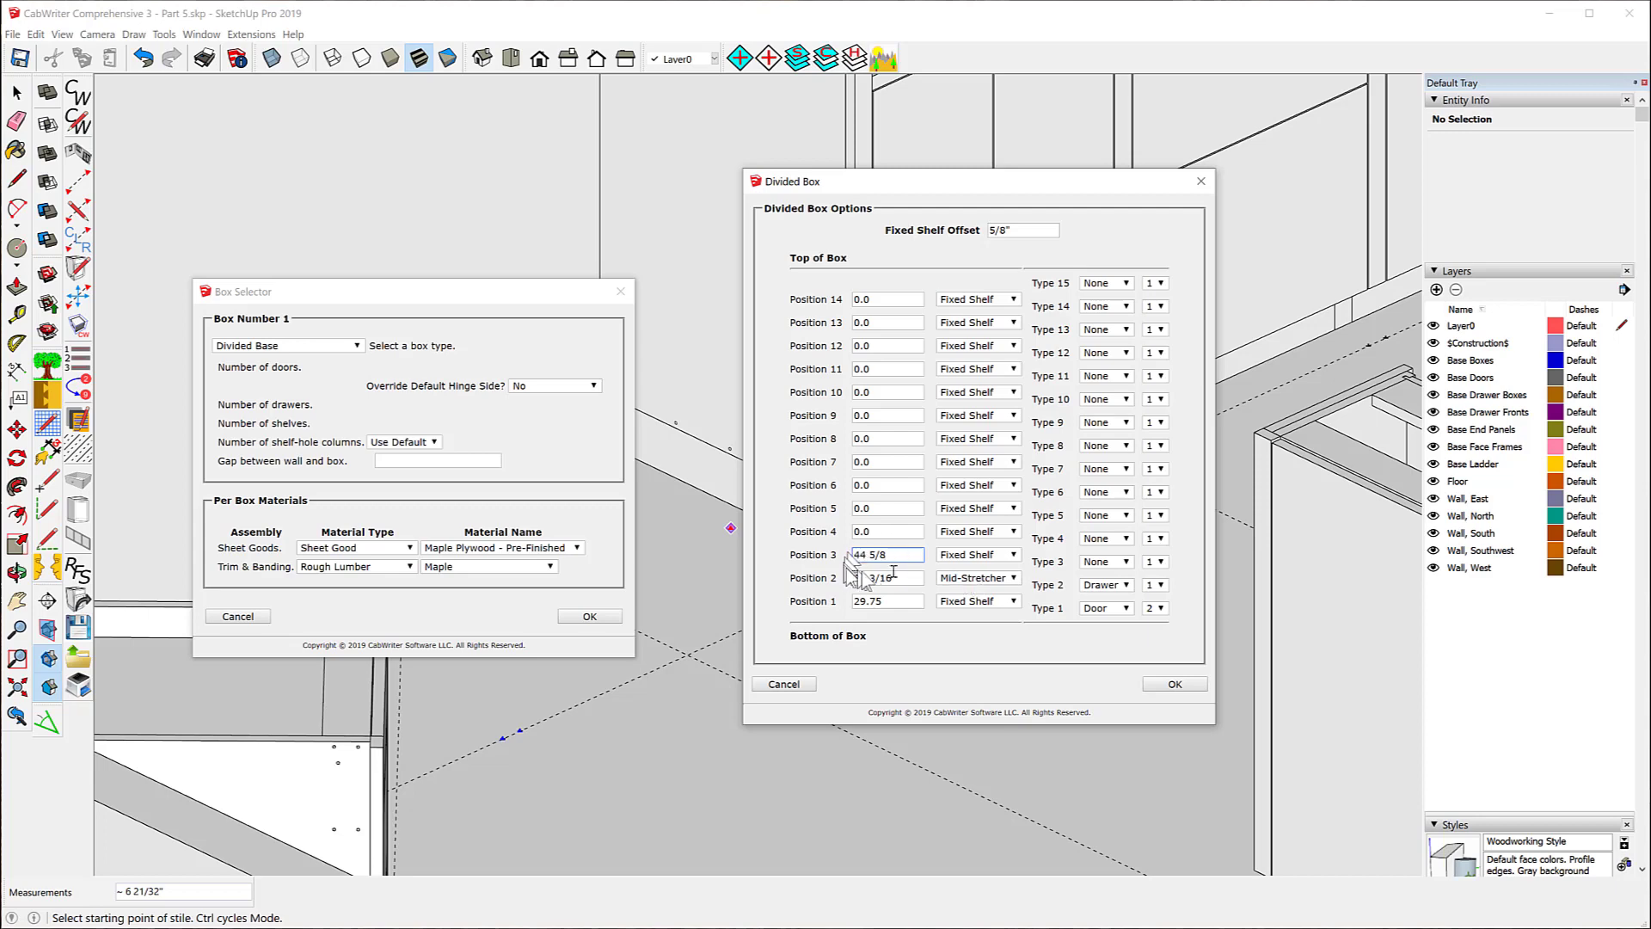
left_click(1130, 565)
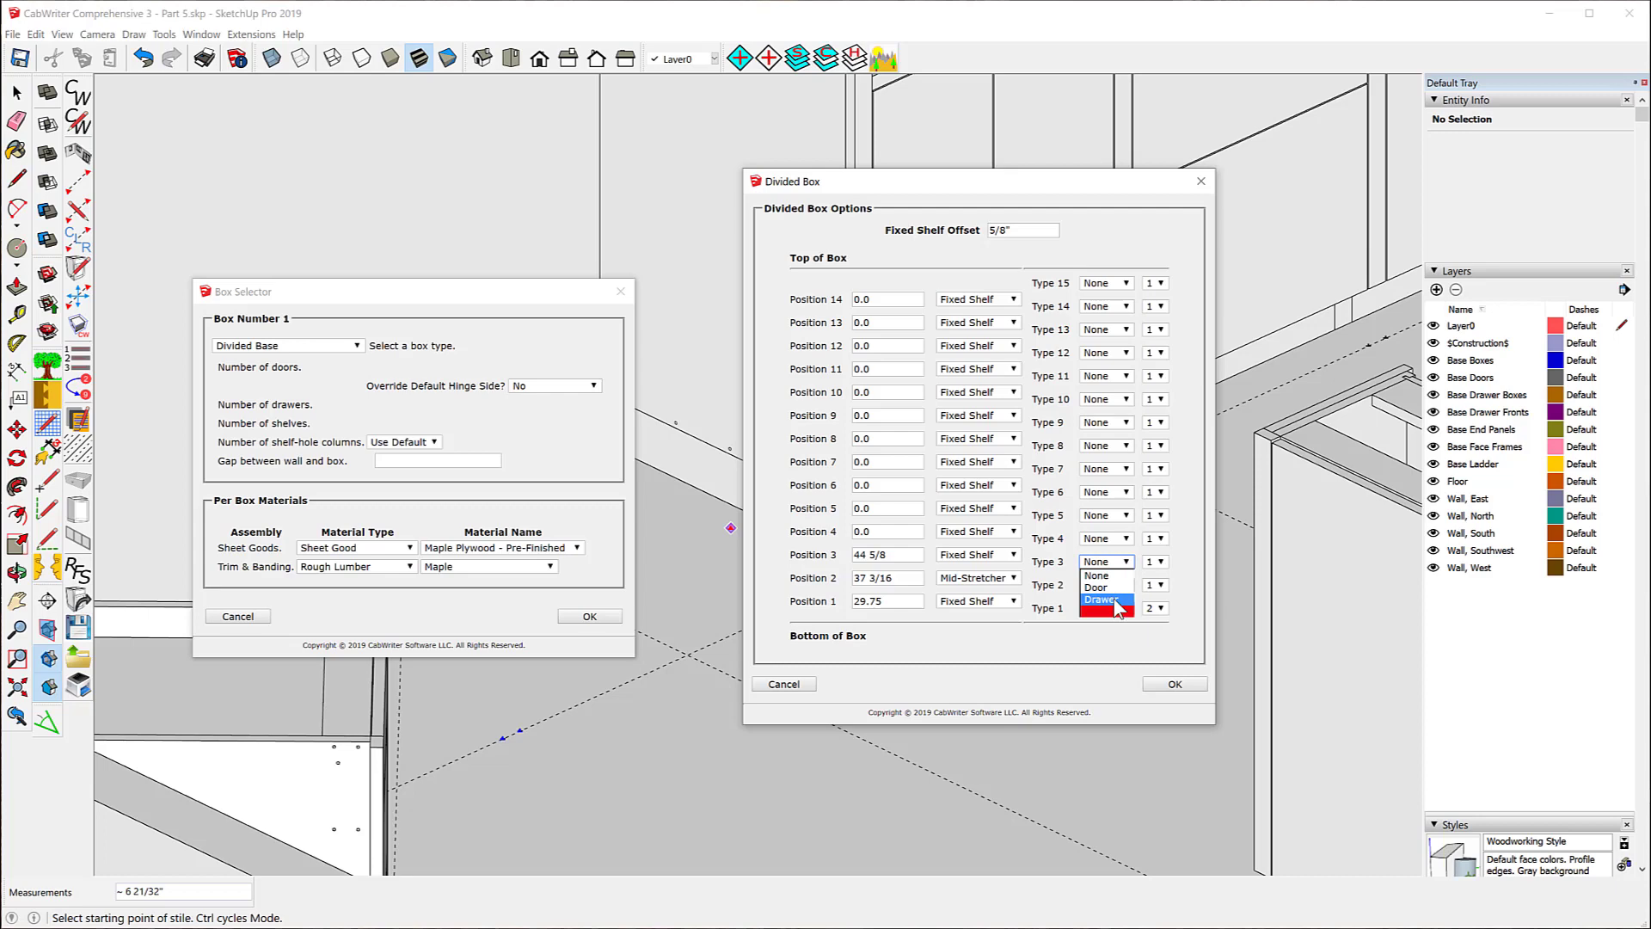
left_click(1113, 600)
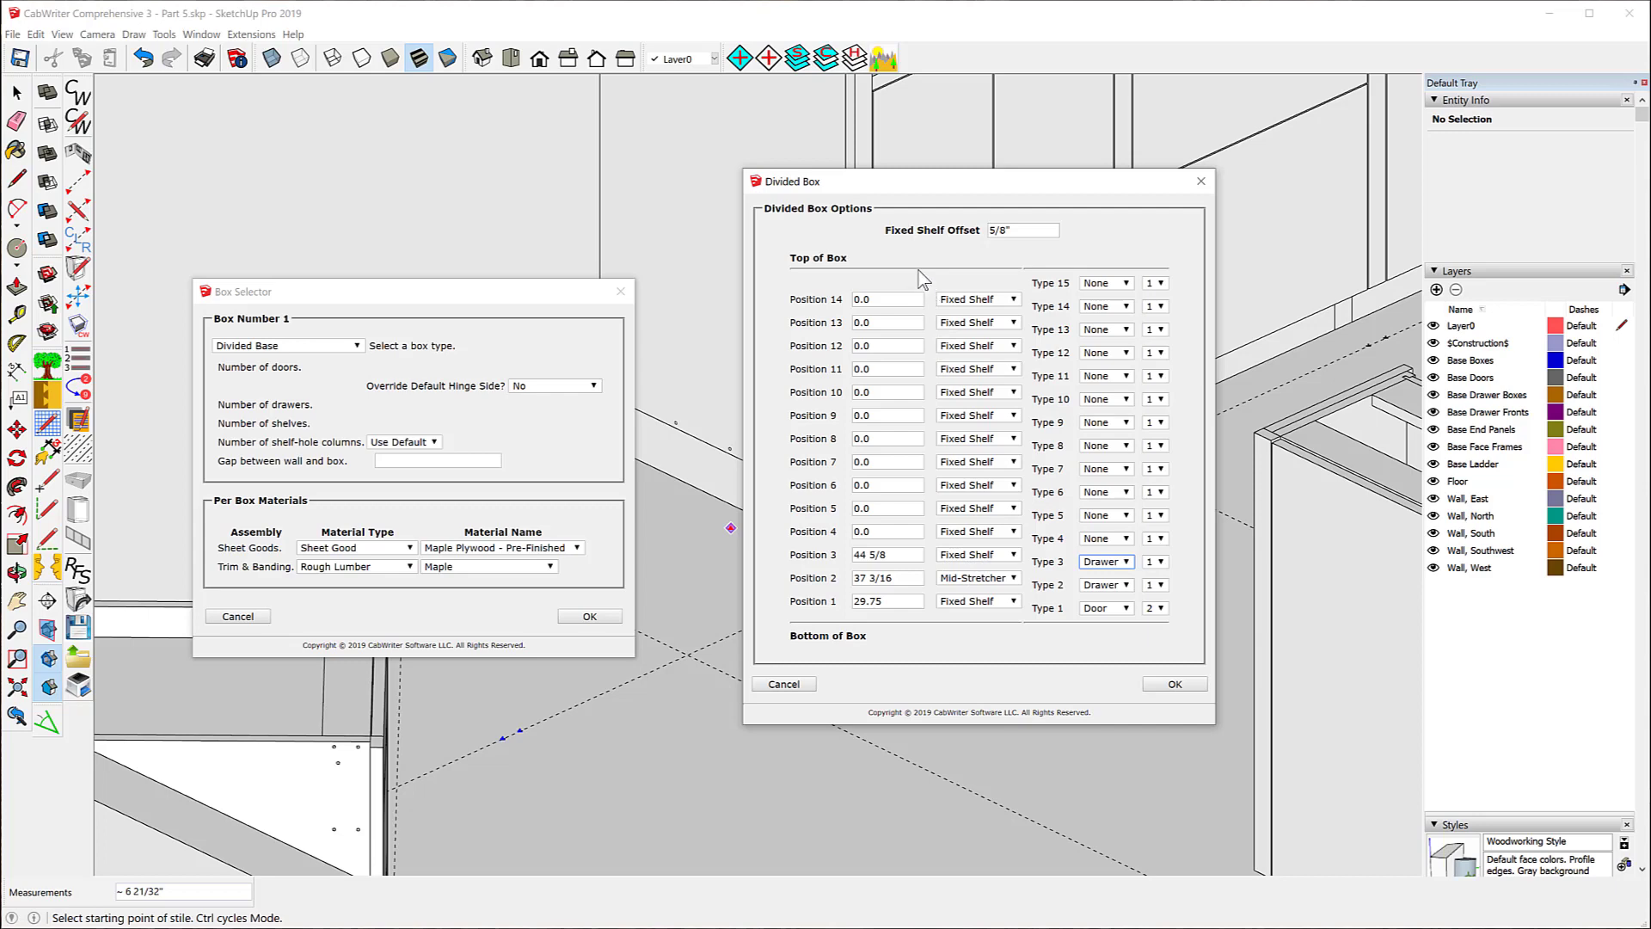
- Set the divided box's Type 4 opening to Door with a quantity of 2 and accept the box settings to draw the cabinet
left_click(1124, 538)
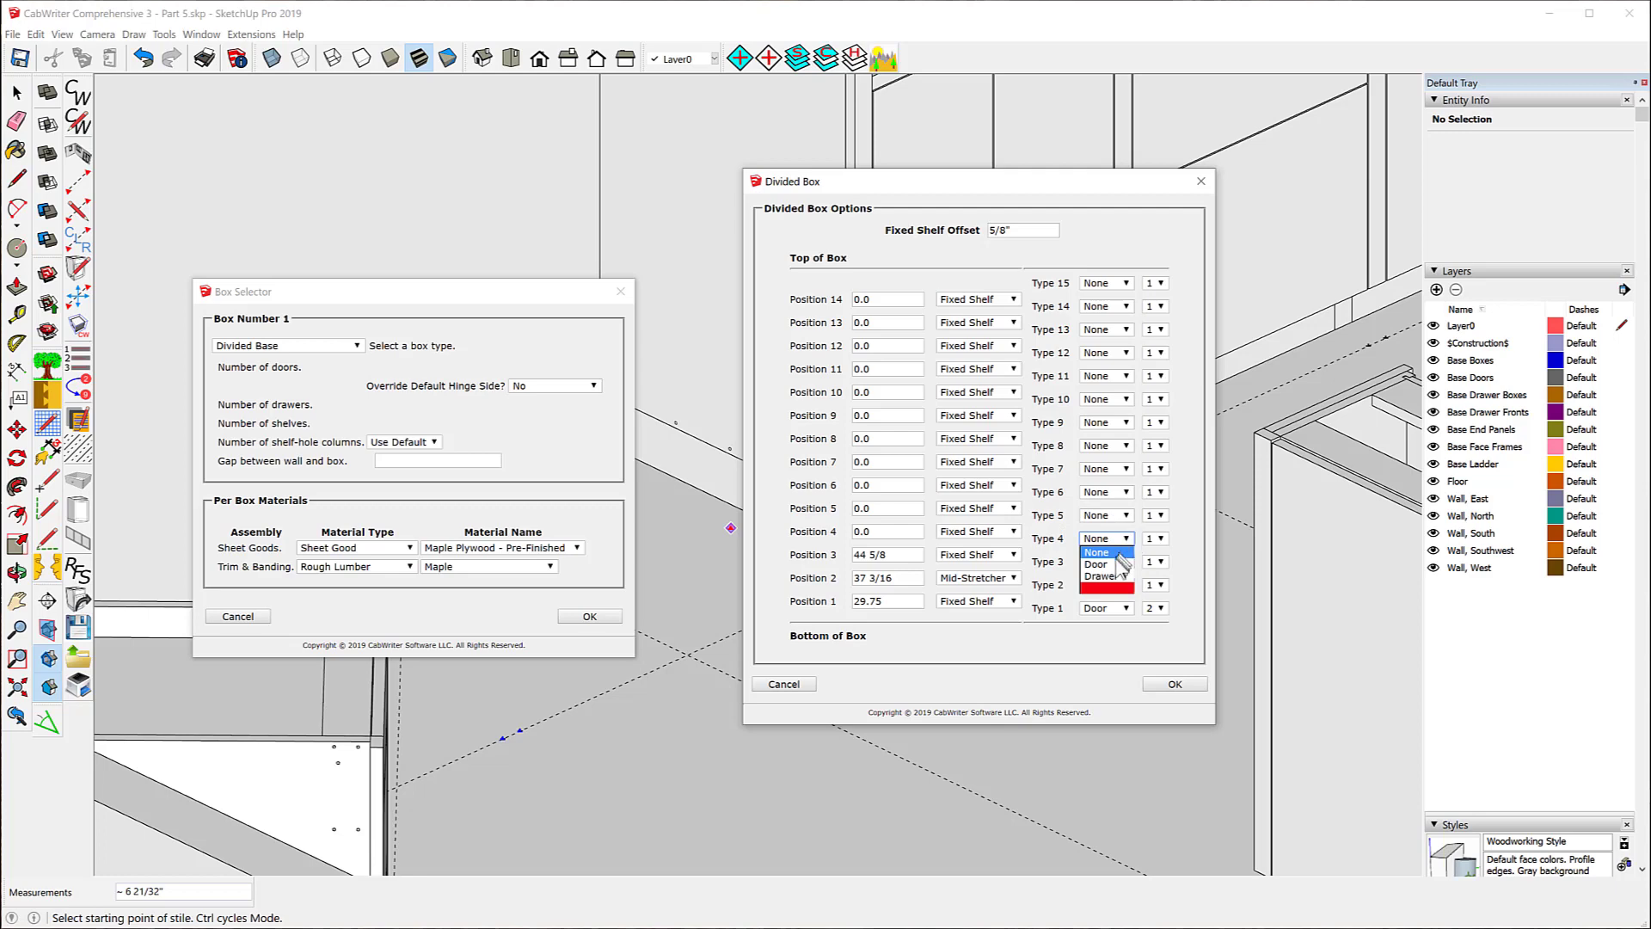
left_click(1116, 564)
left_click(1158, 539)
left_click(1149, 565)
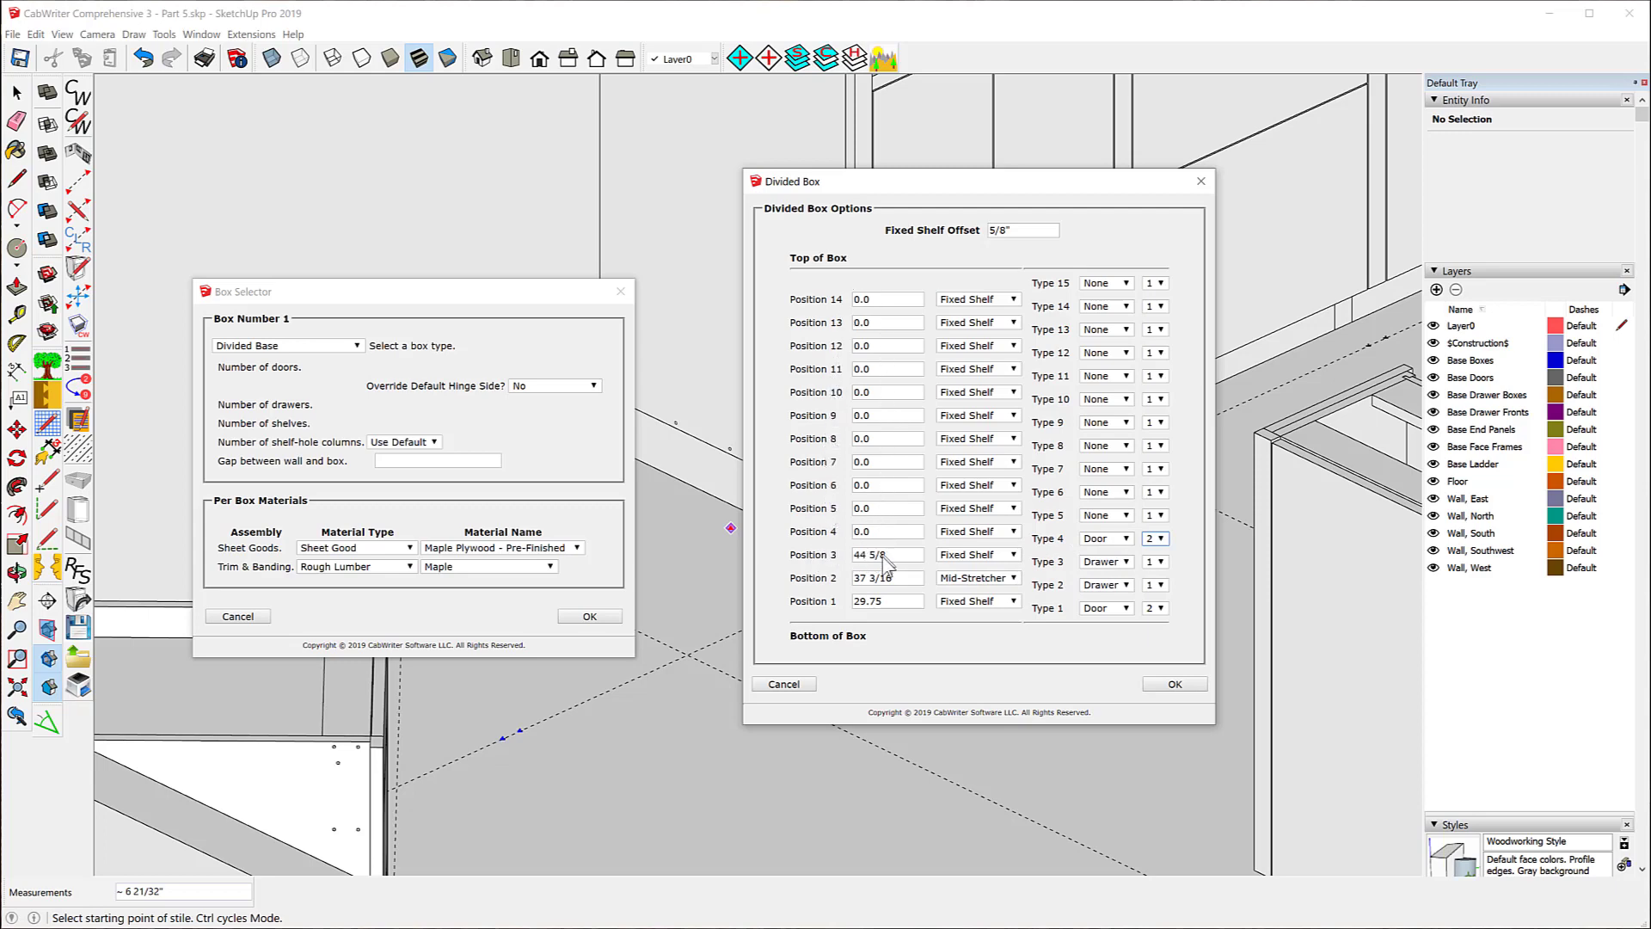
left_click_drag(903, 555, 847, 559)
left_click(847, 557)
left_click(1177, 686)
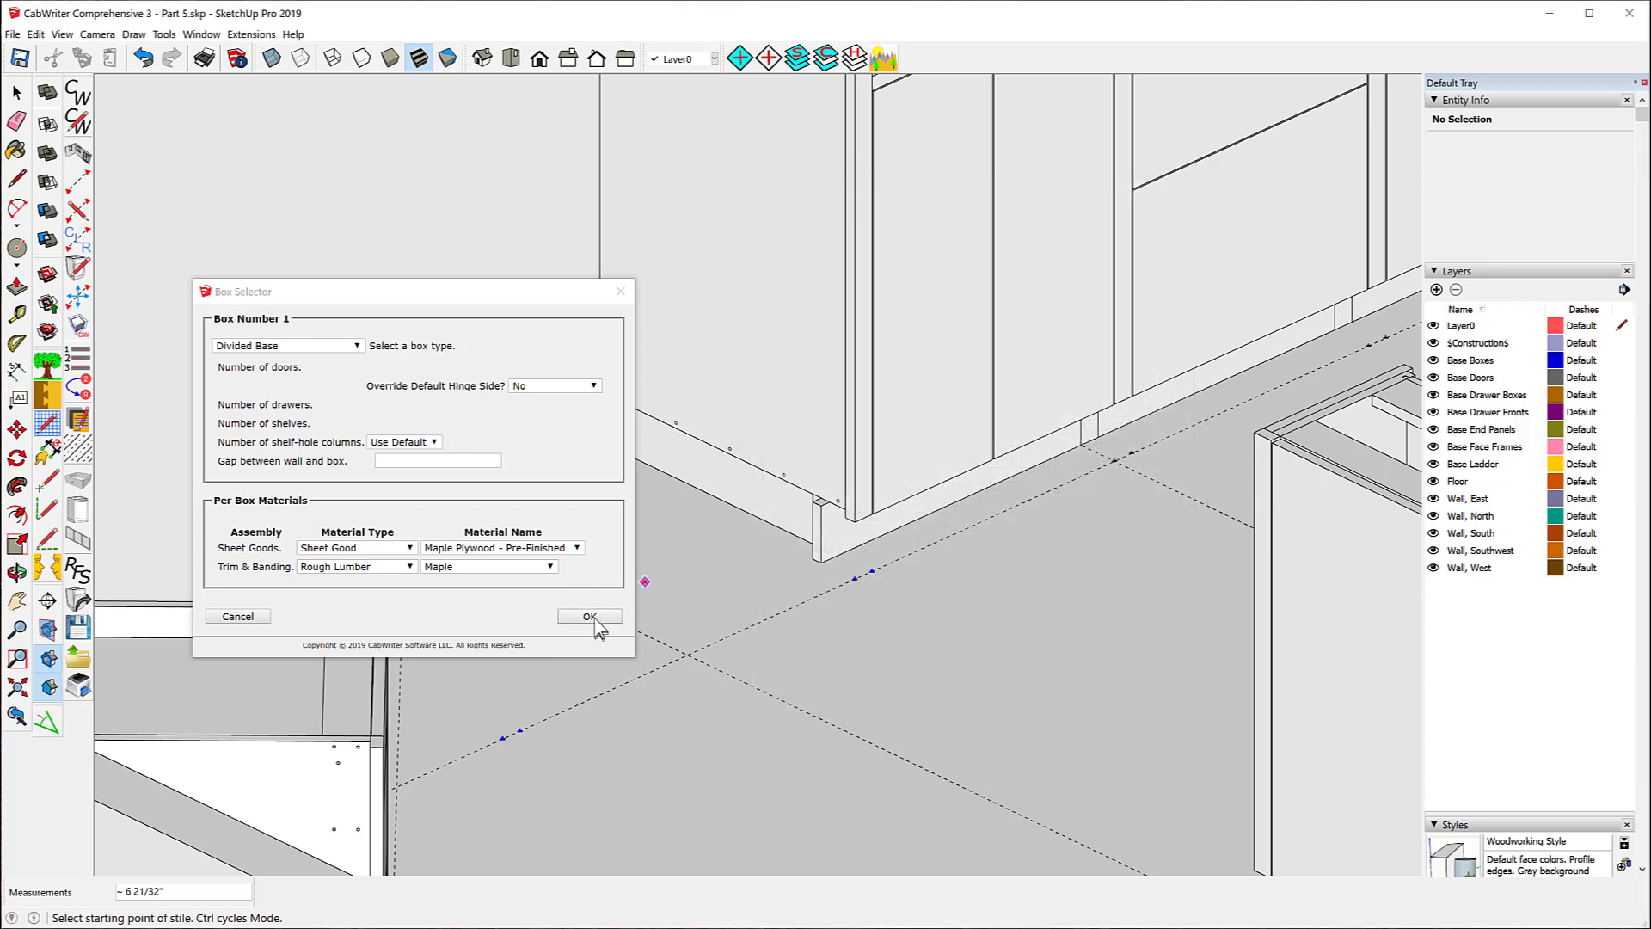
left_click(593, 618)
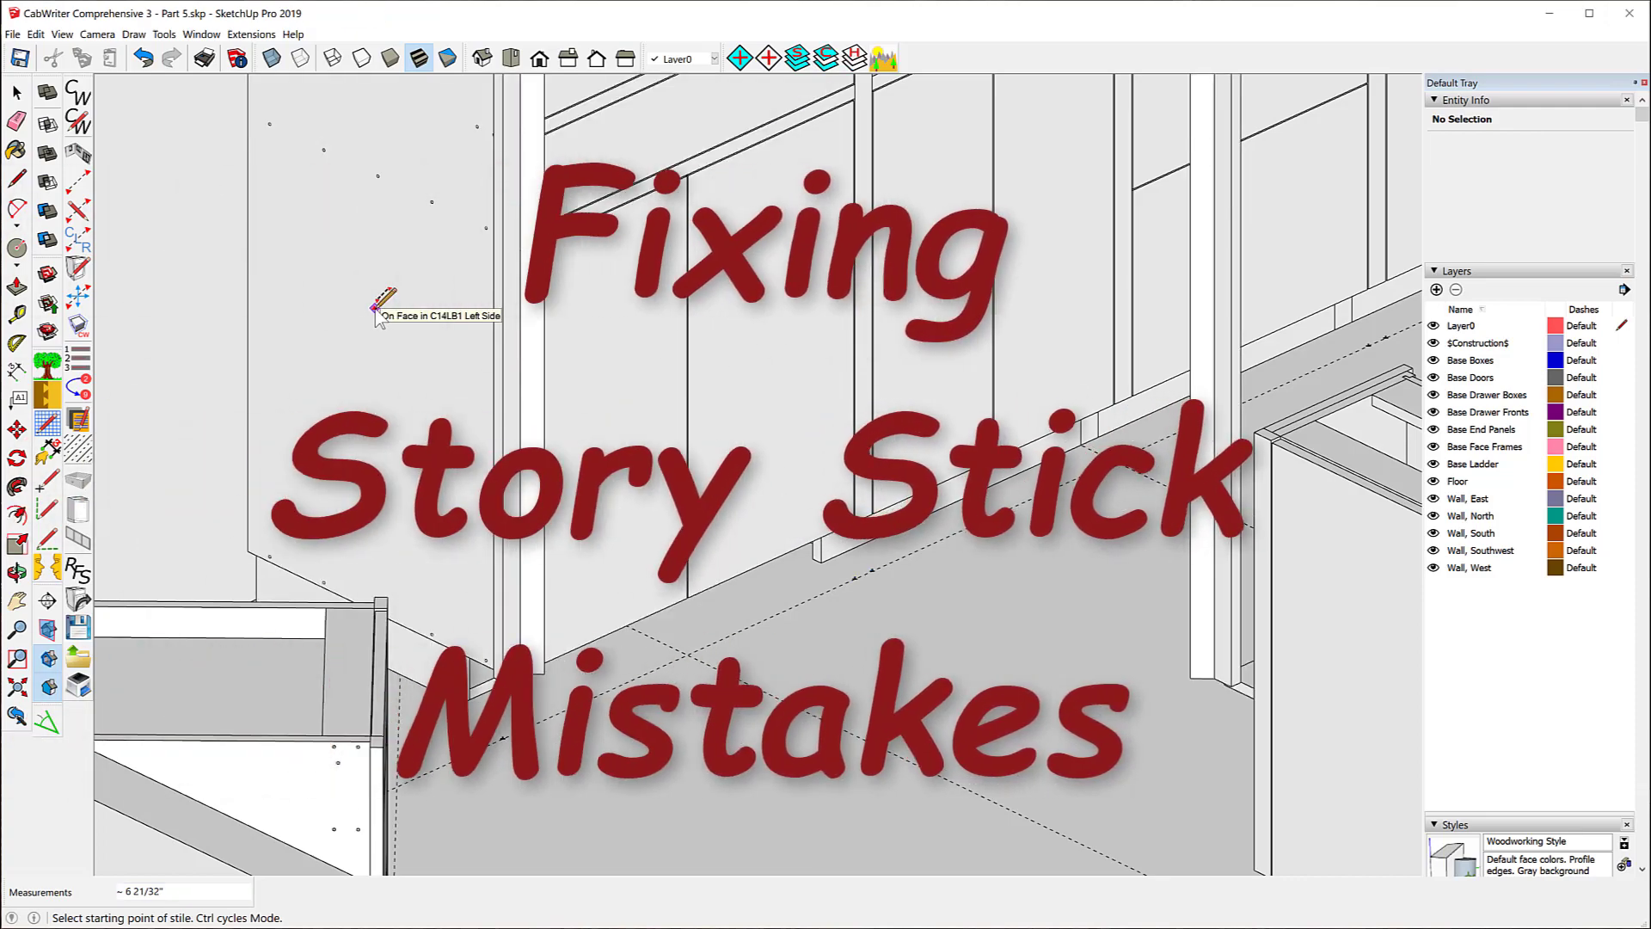
- Examine the newly drawn tall cabinet's front corner stile and the detached stile standing away from it
scroll(472, 258, "down", 5)
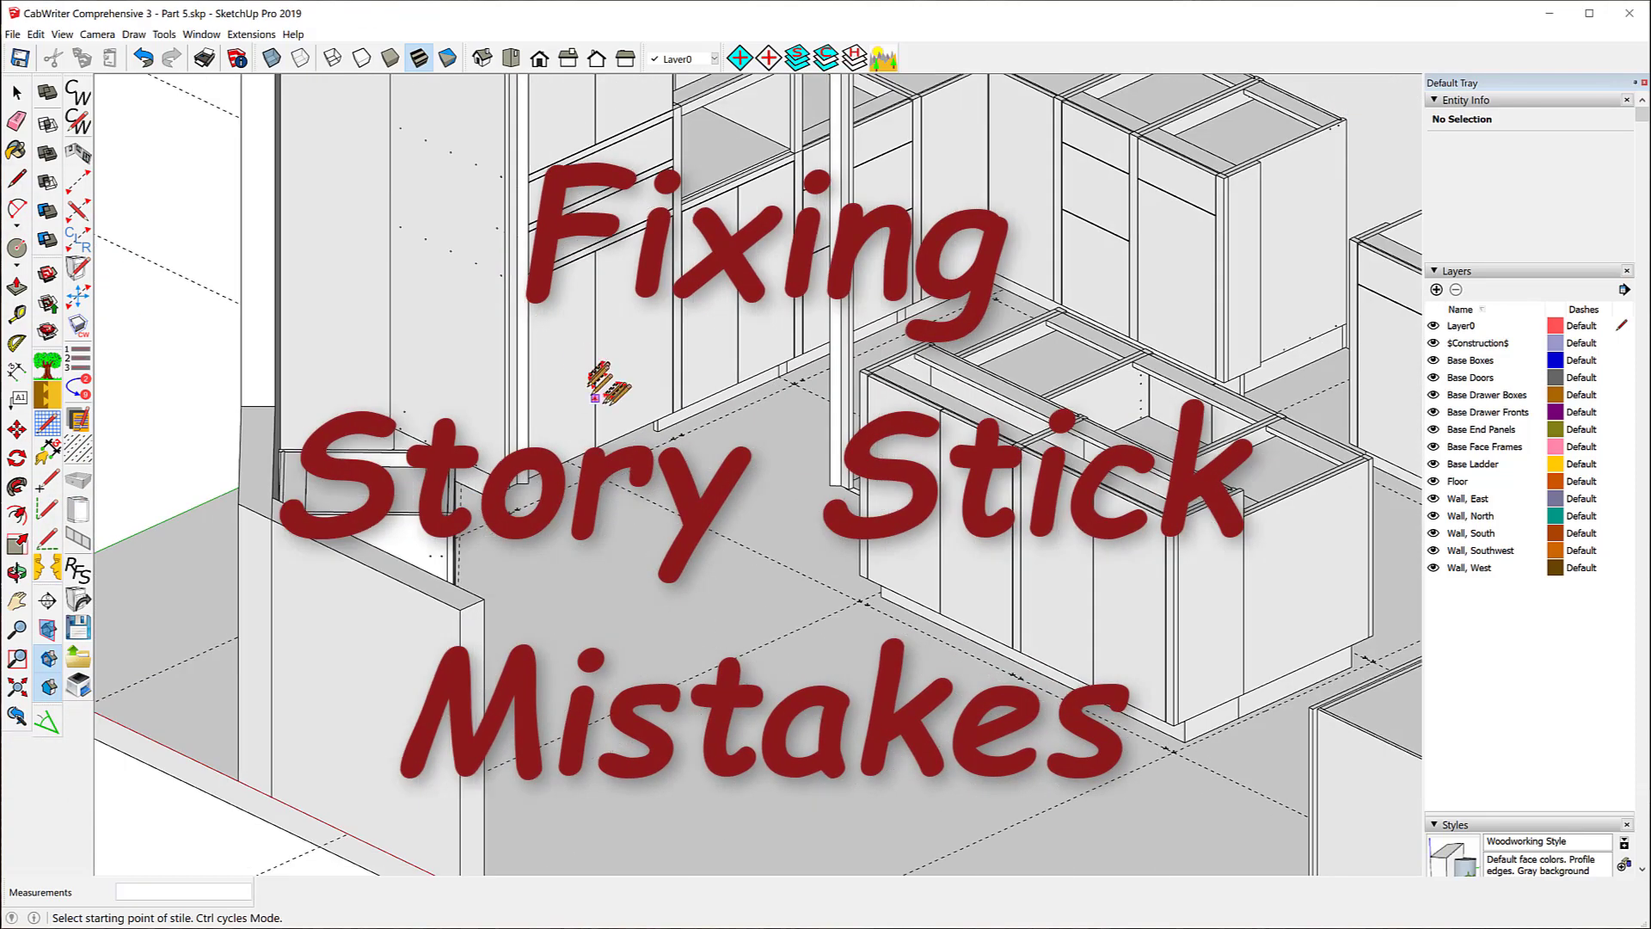
scroll(602, 378, "down", 6)
scroll(578, 121, "up", 6)
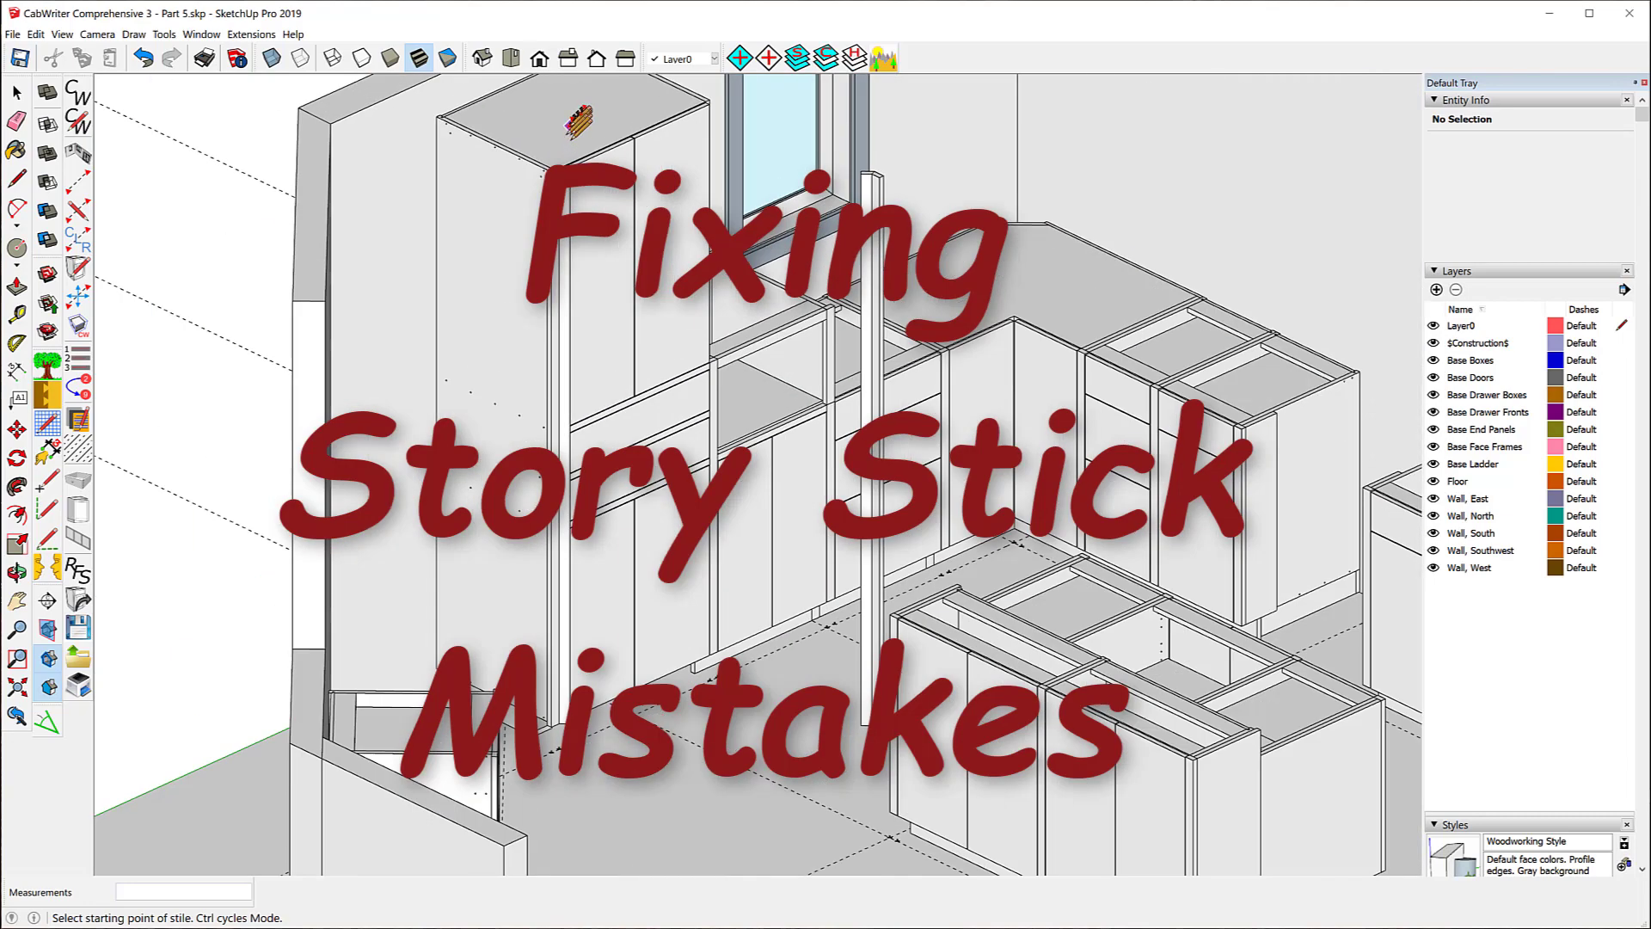
scroll(578, 120, "up", 5)
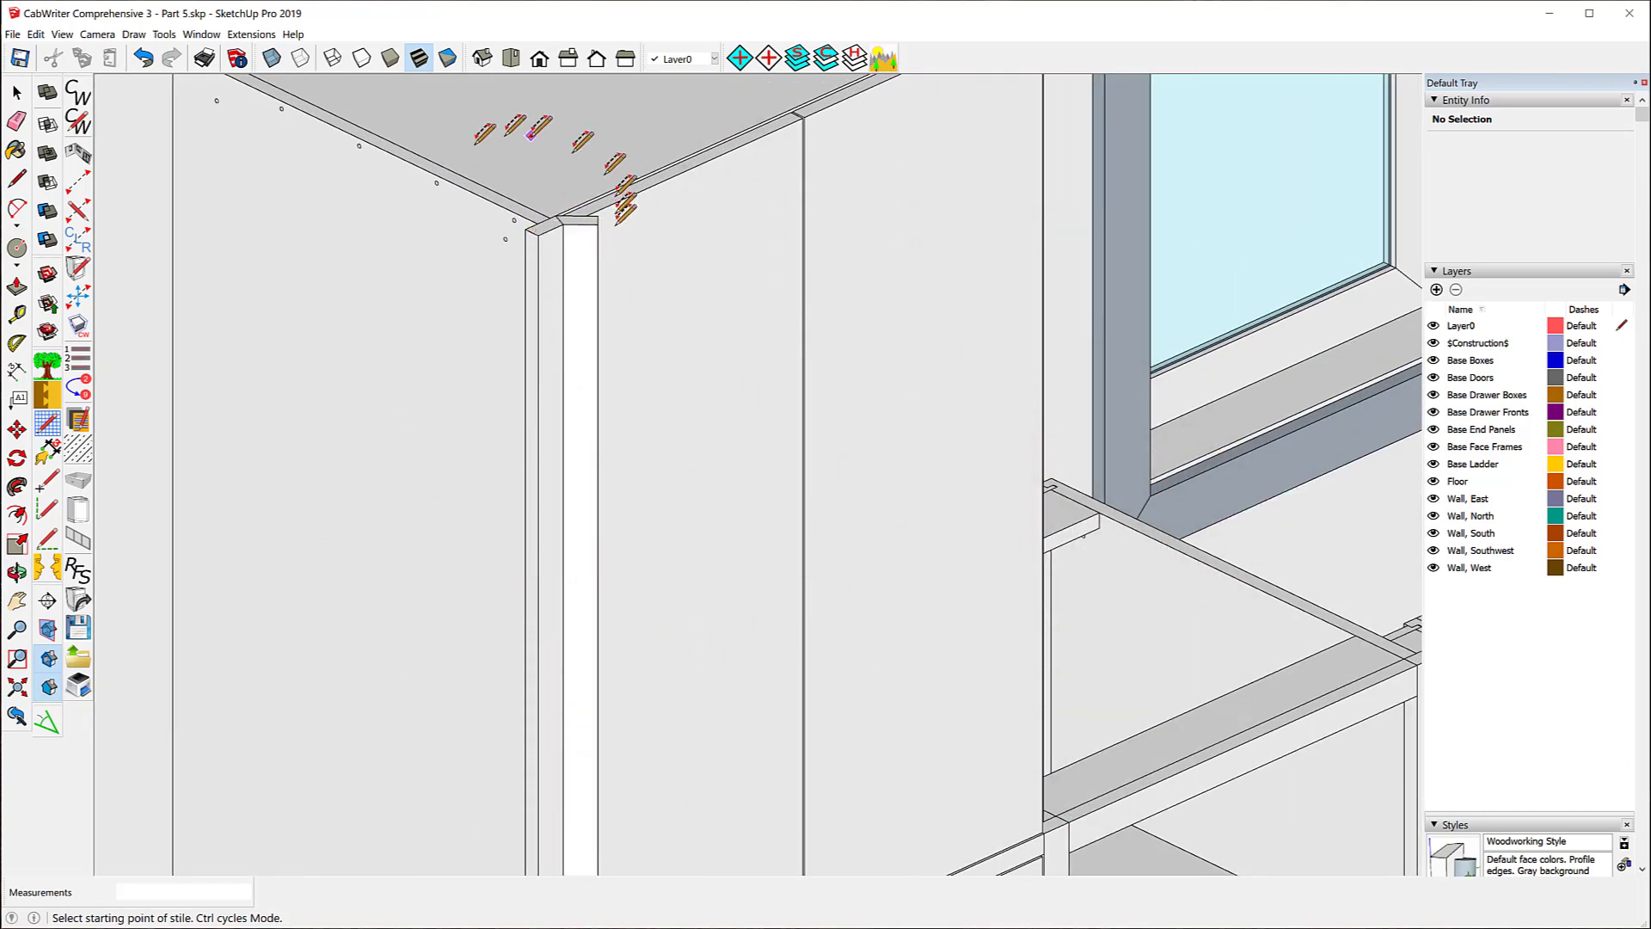
scroll(501, 211, "down", 3)
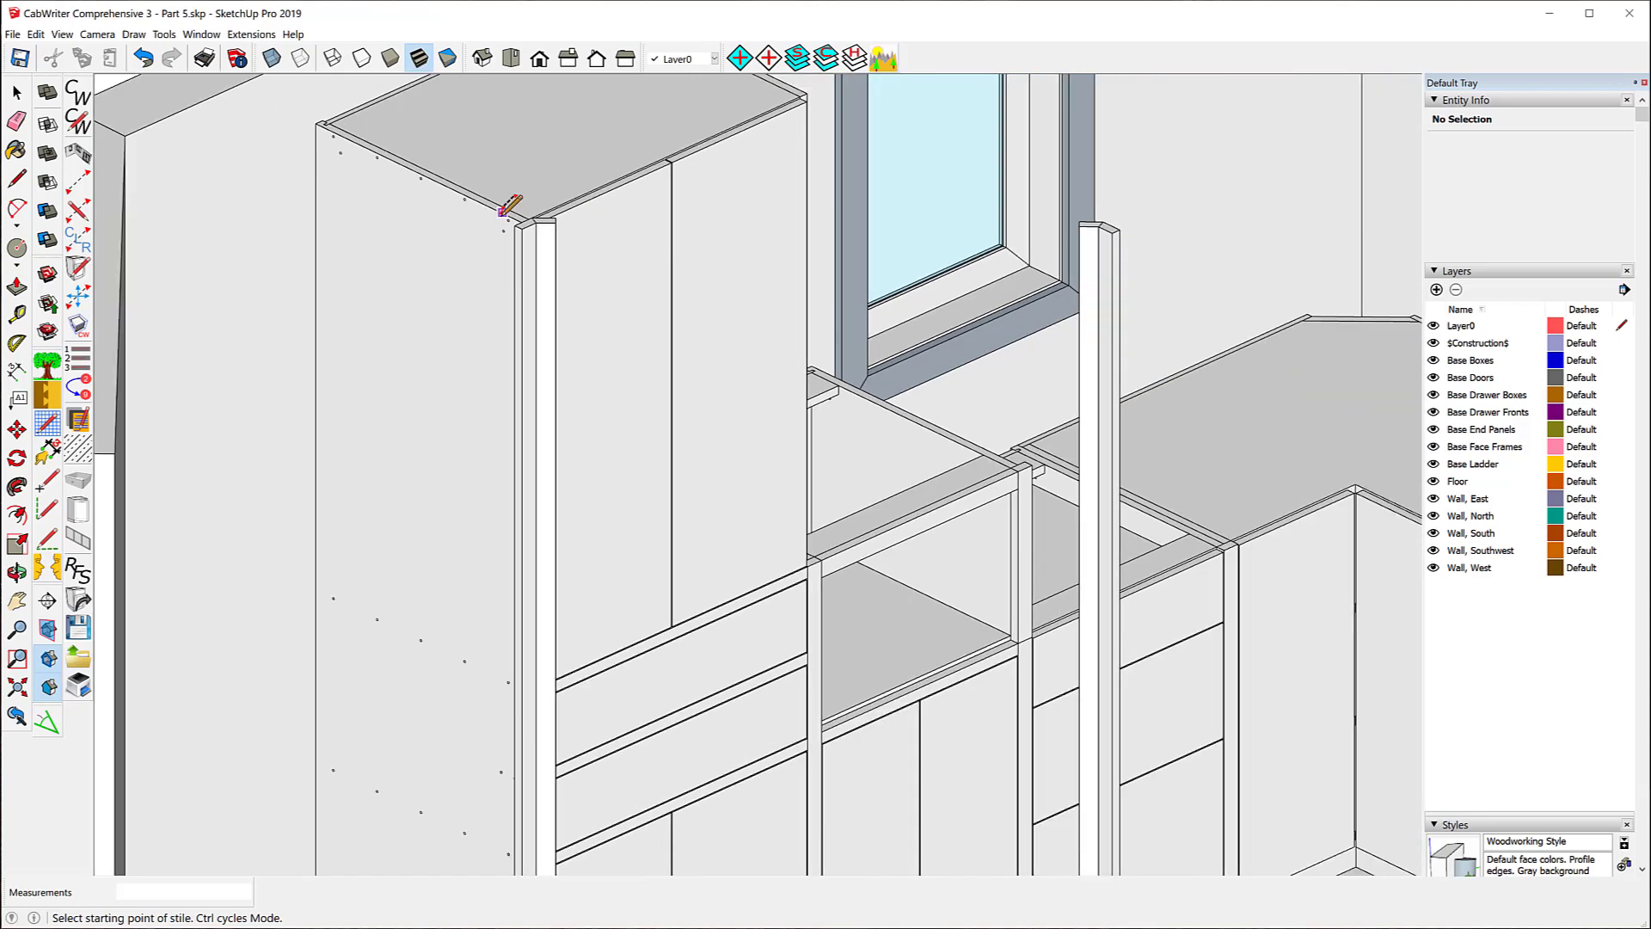
scroll(501, 211, "down", 4)
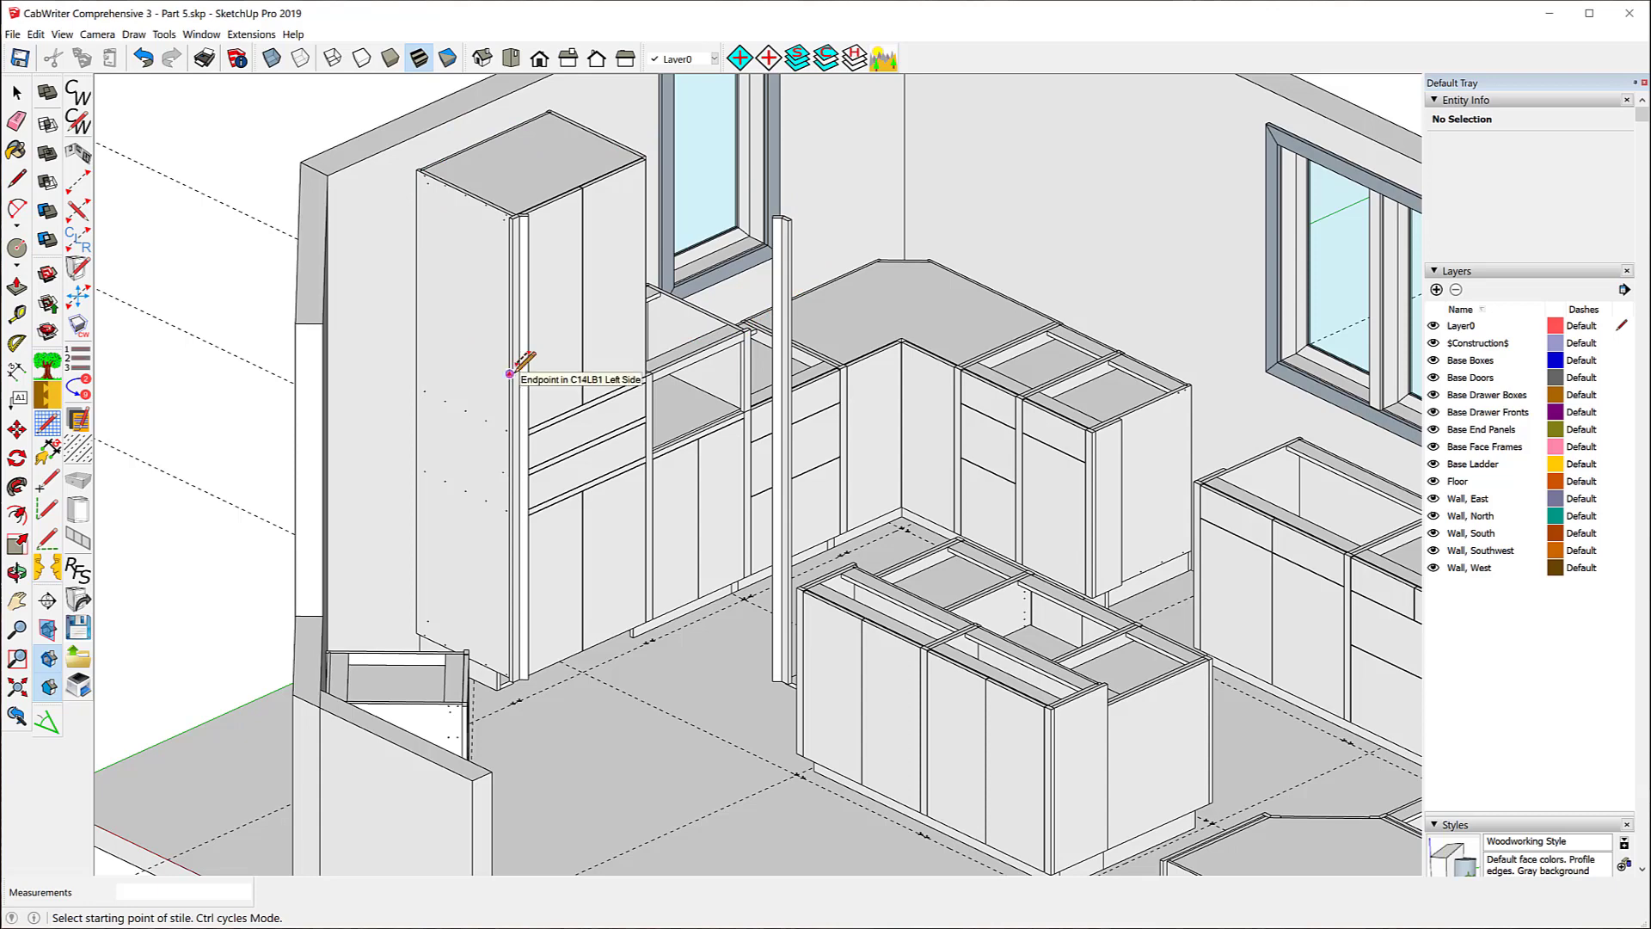
left_click(15, 93)
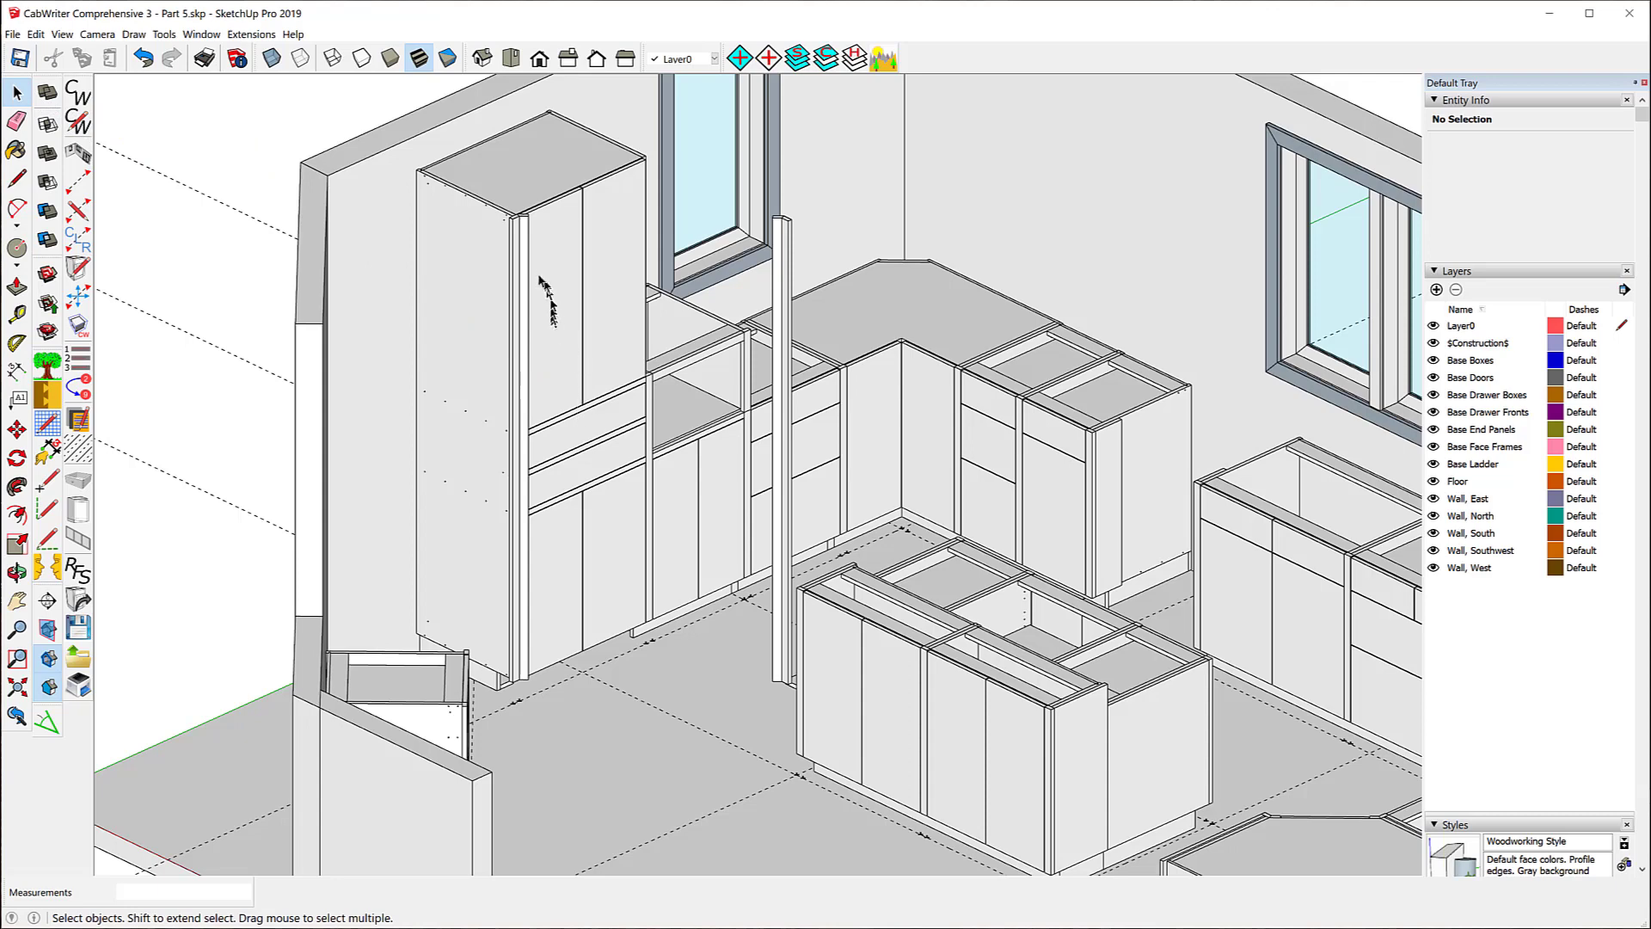
left_click(549, 252)
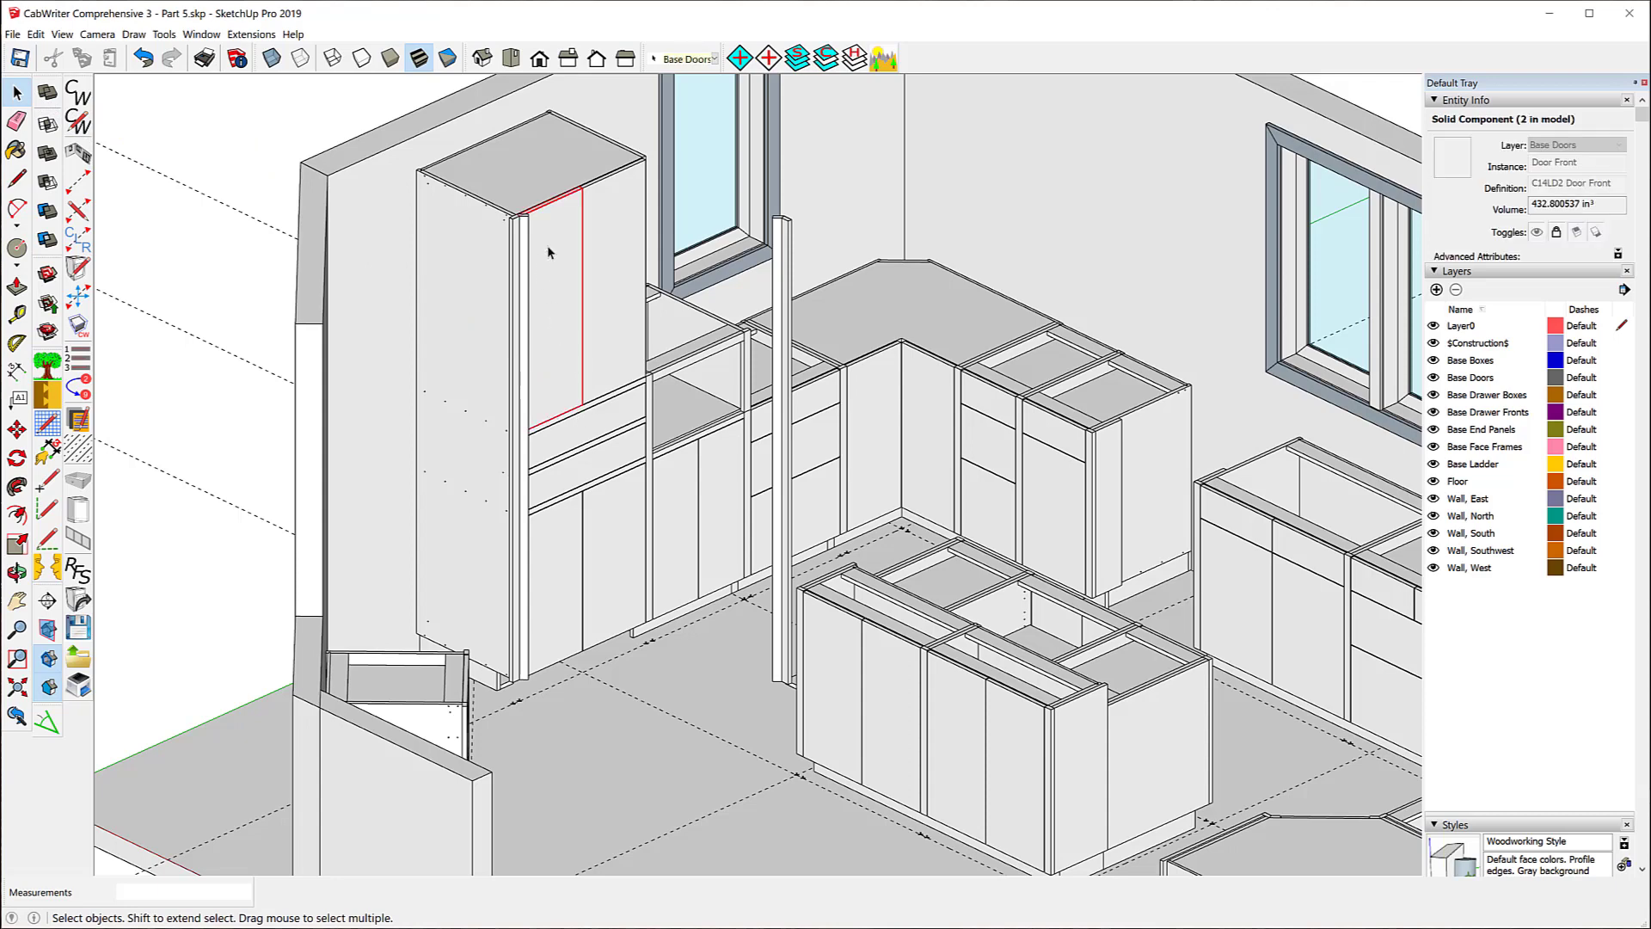
right_click(547, 247)
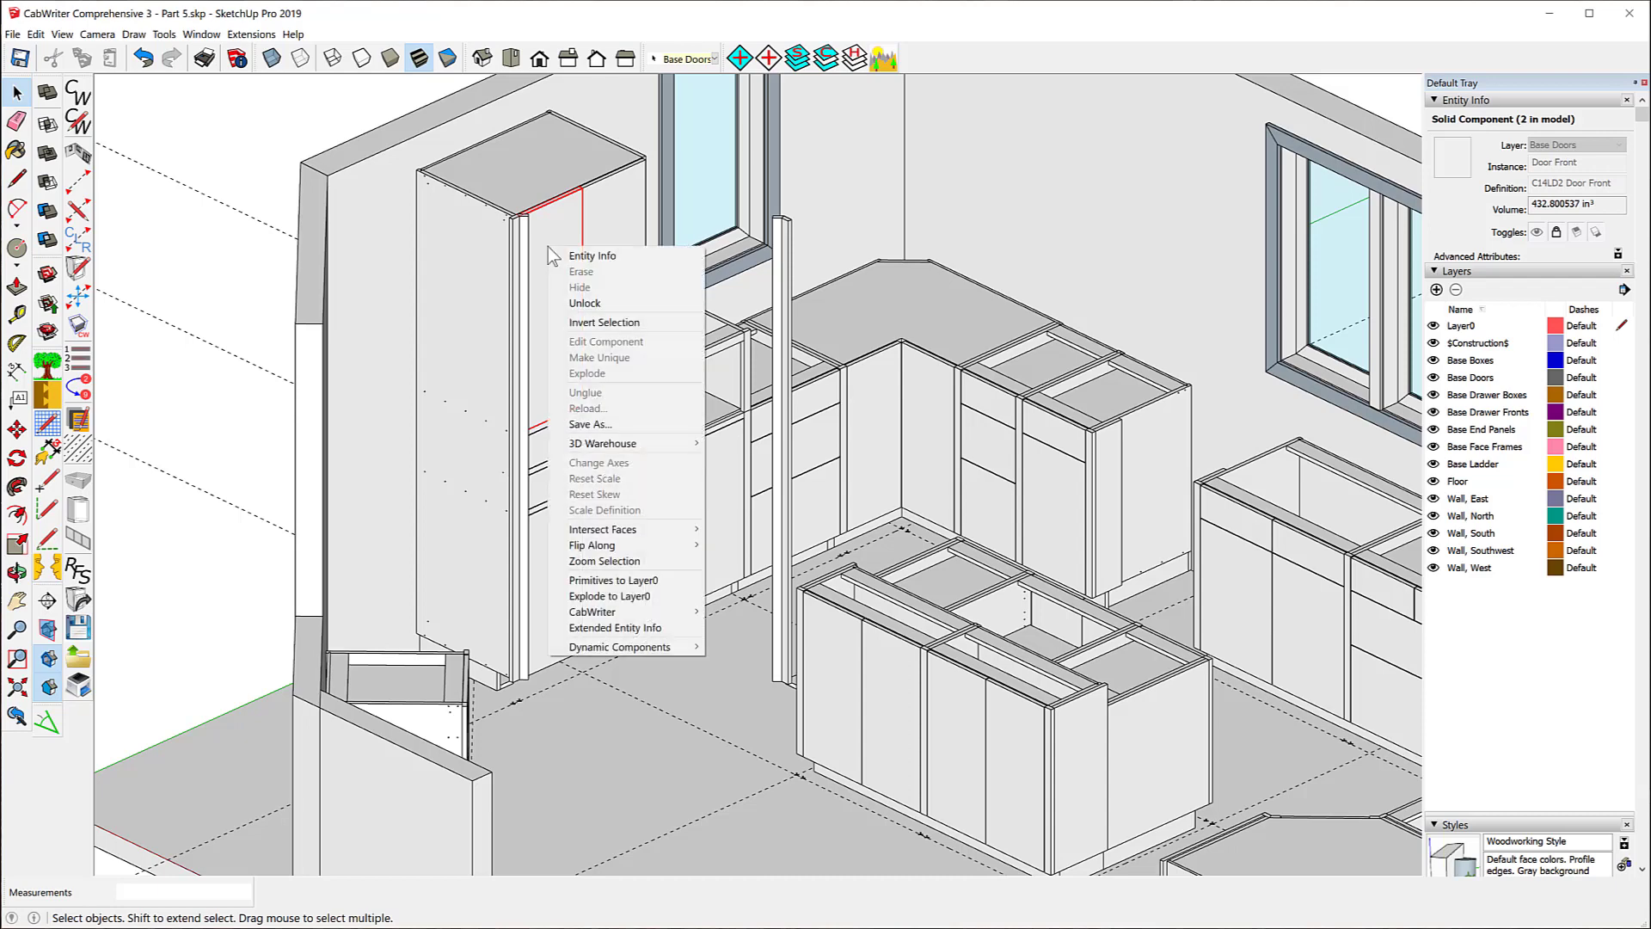
- Edit the story stick of the detached stile's cabinet, keeping the left end and changing the right end type to in-line Right Connector
left_click(788, 252)
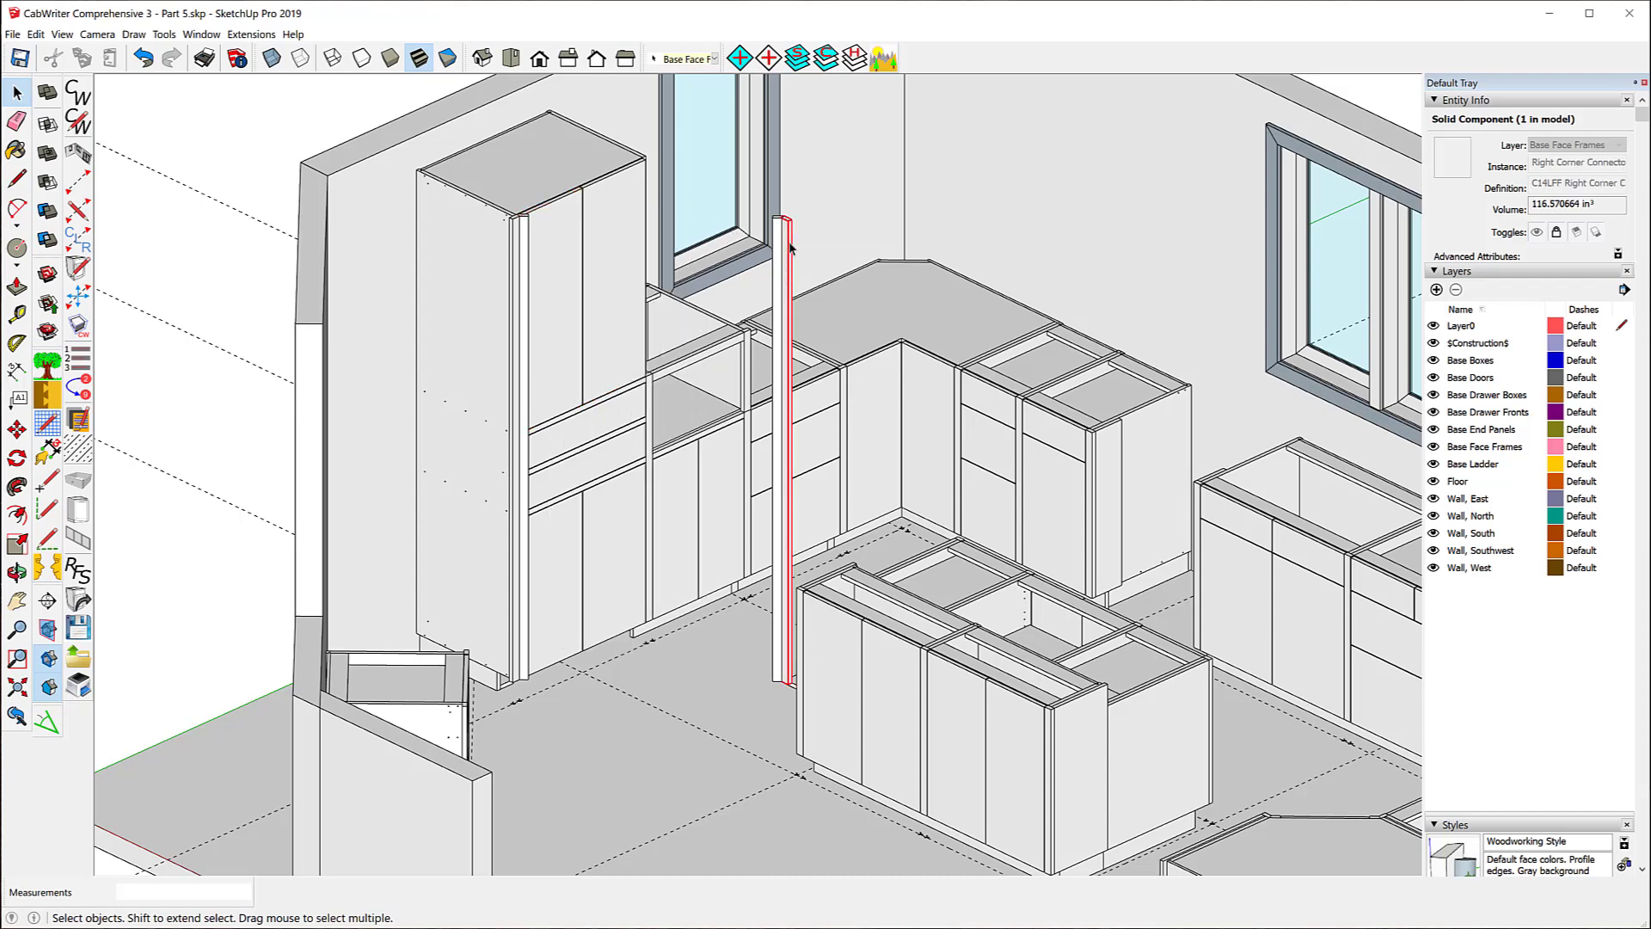
right_click(791, 251)
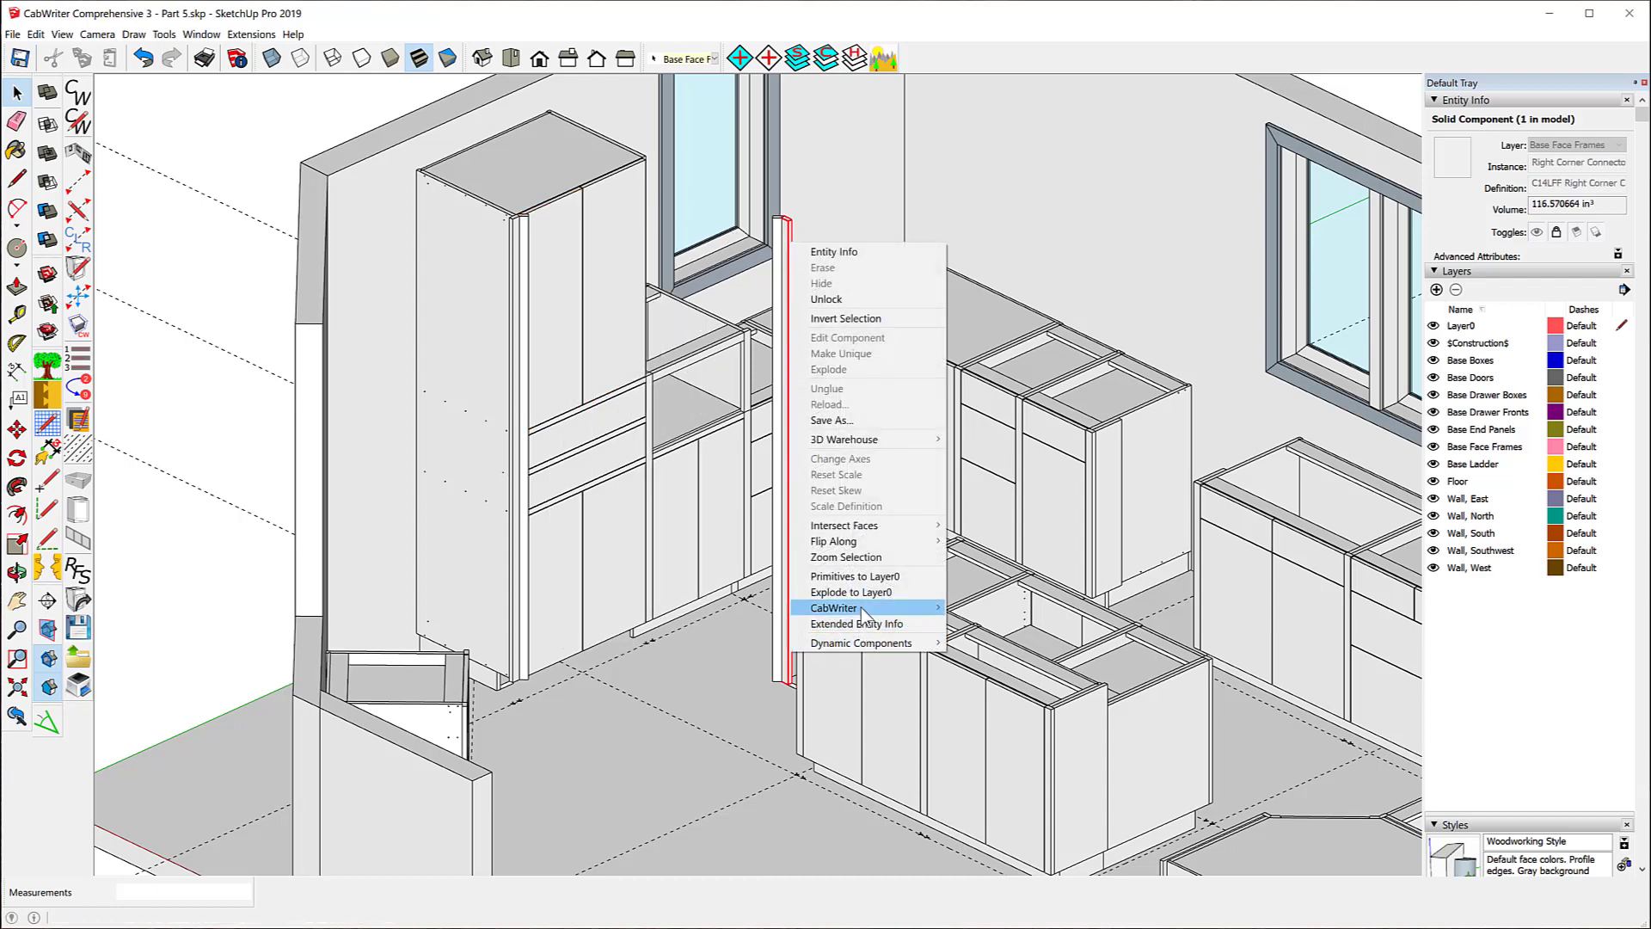
mouse_move(862, 614)
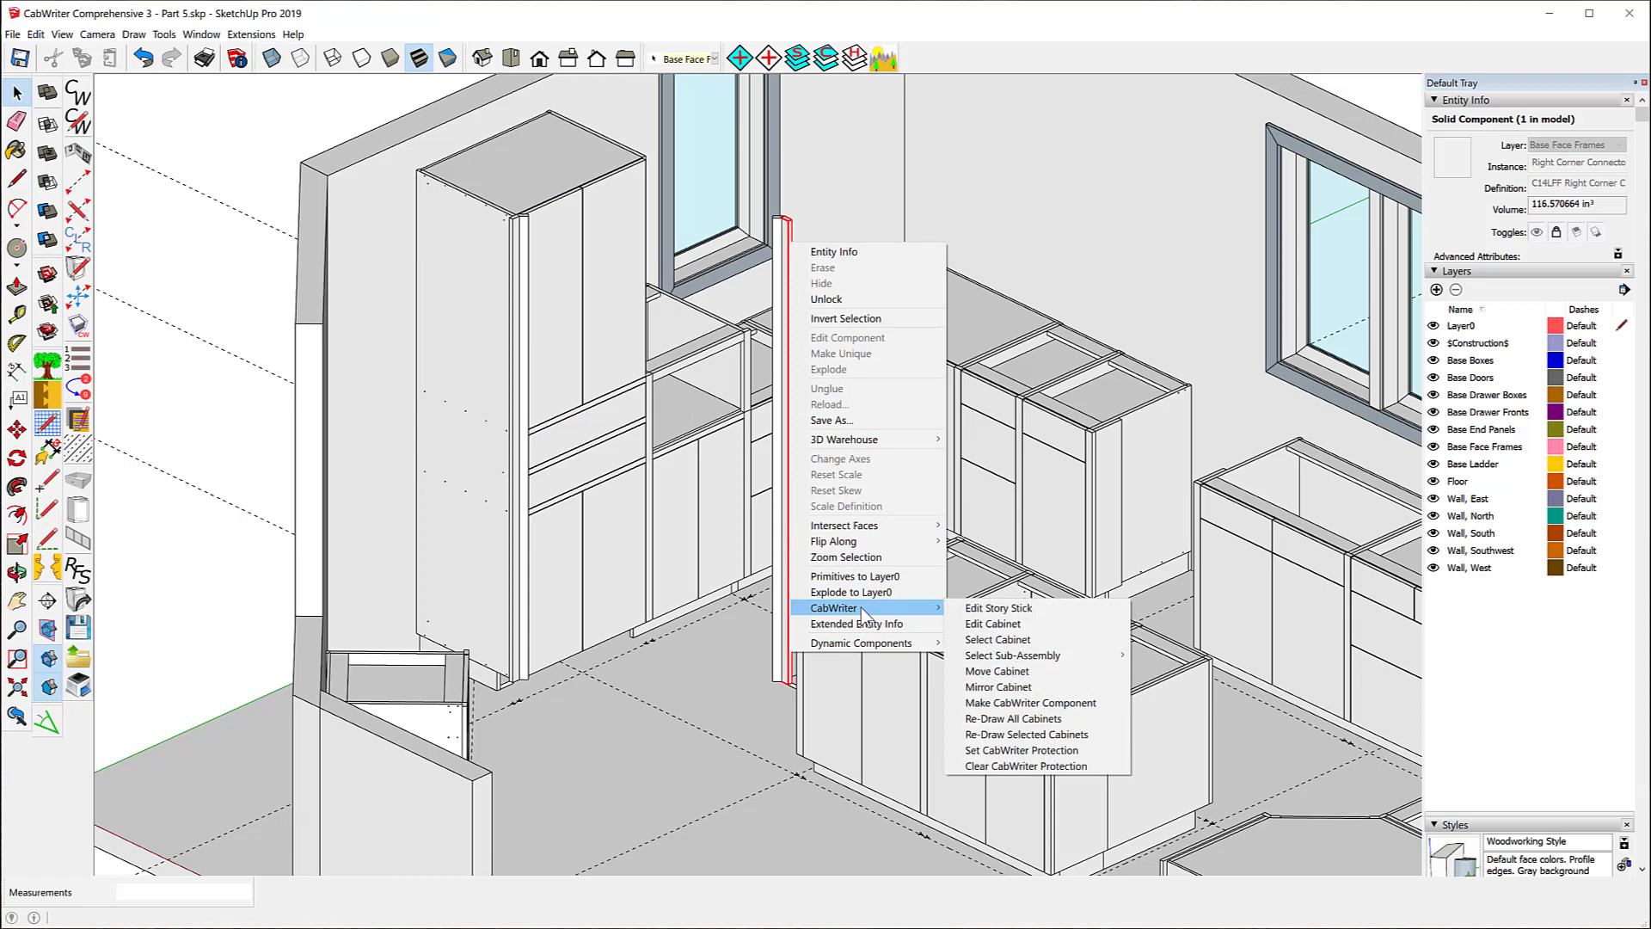
left_click(999, 608)
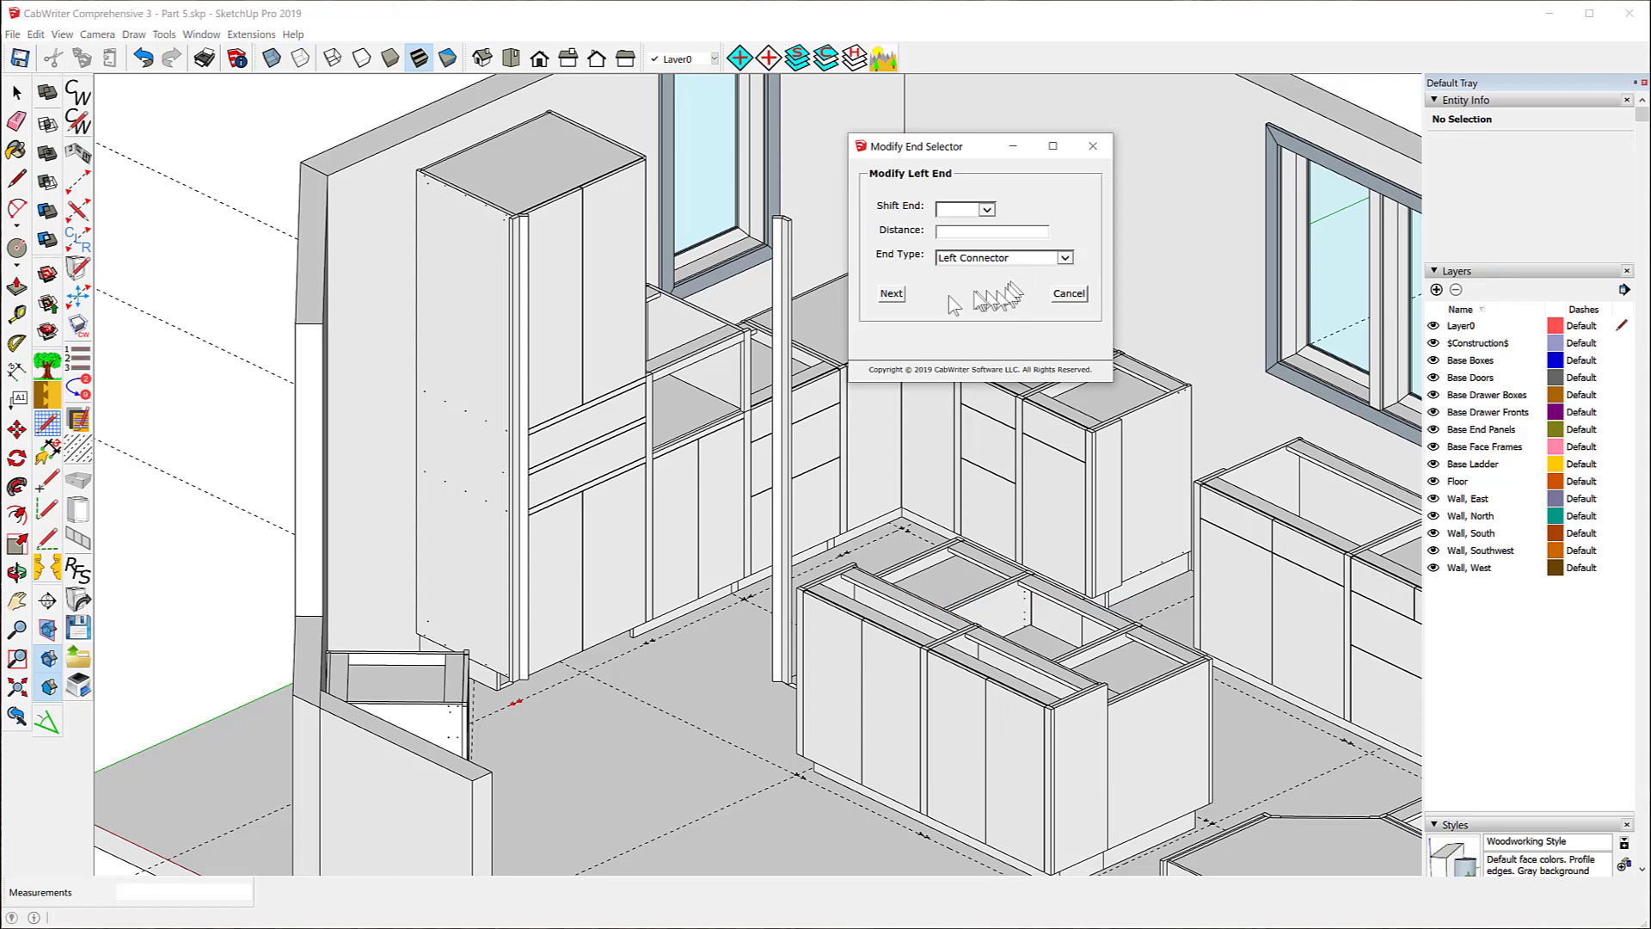
left_click(892, 294)
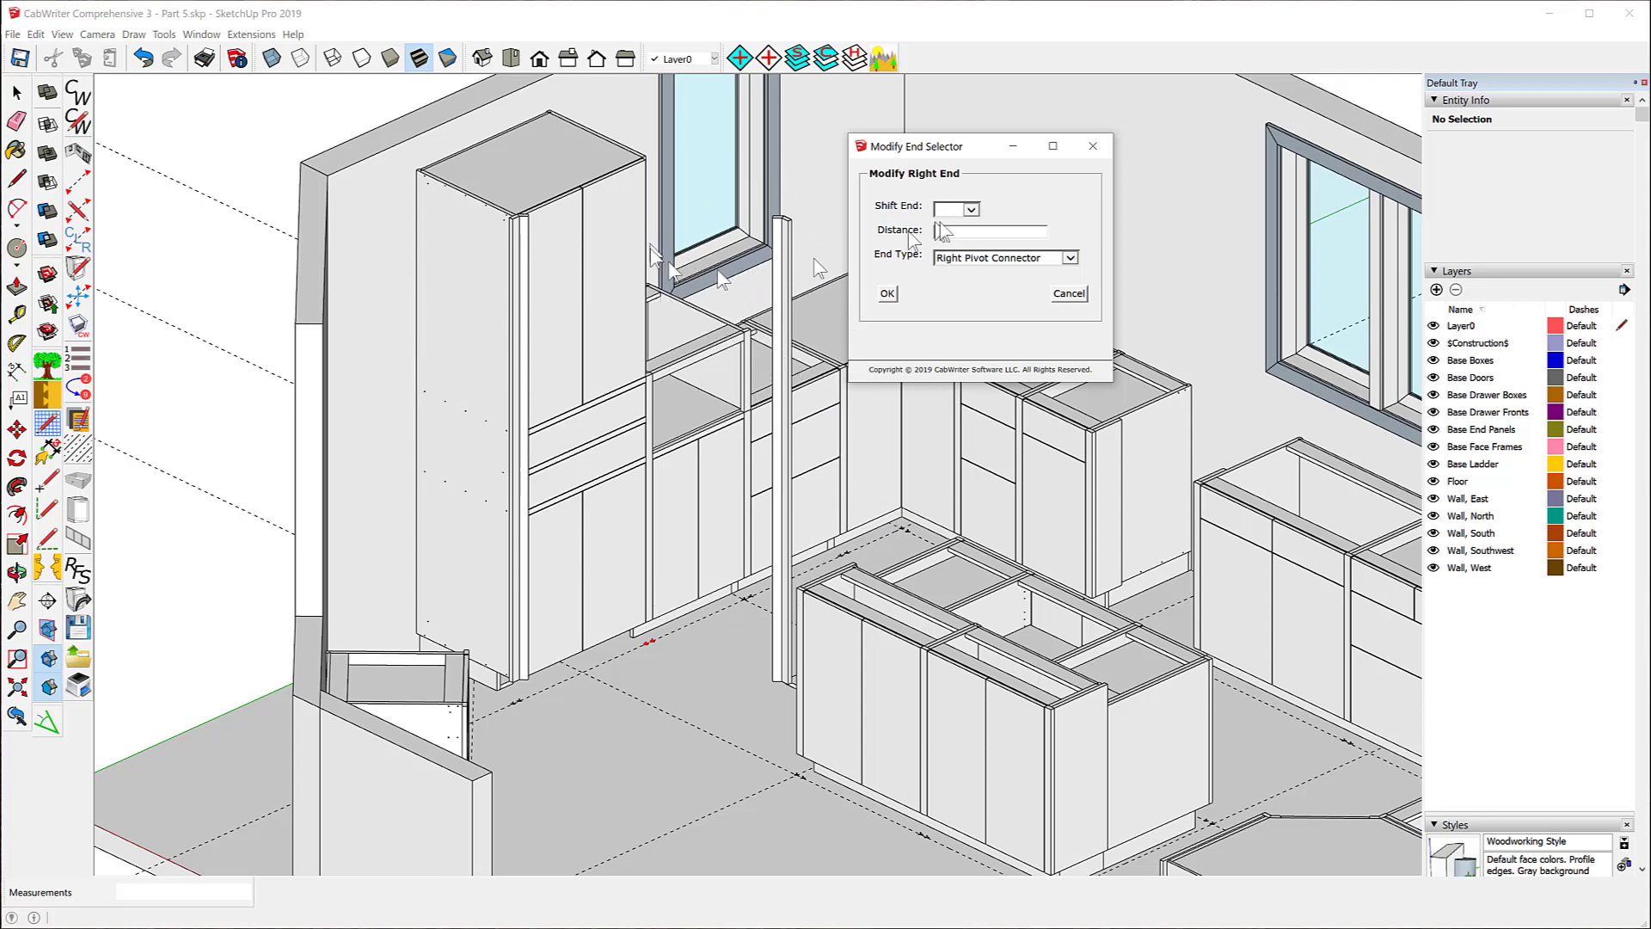
left_click(1072, 261)
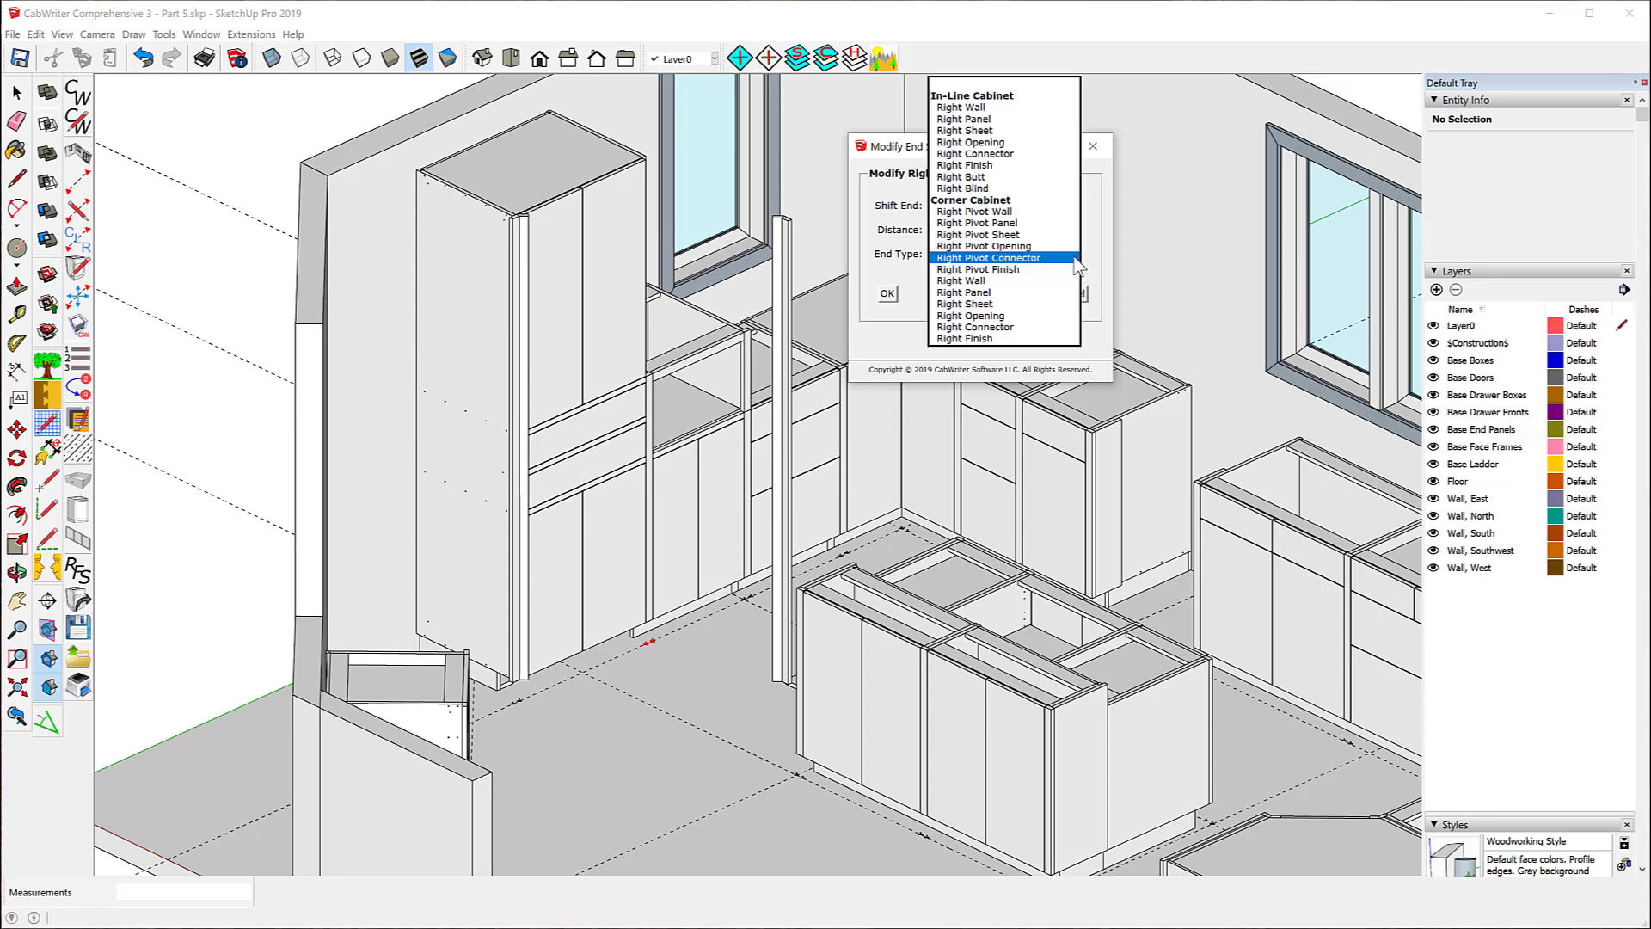
left_click(1011, 155)
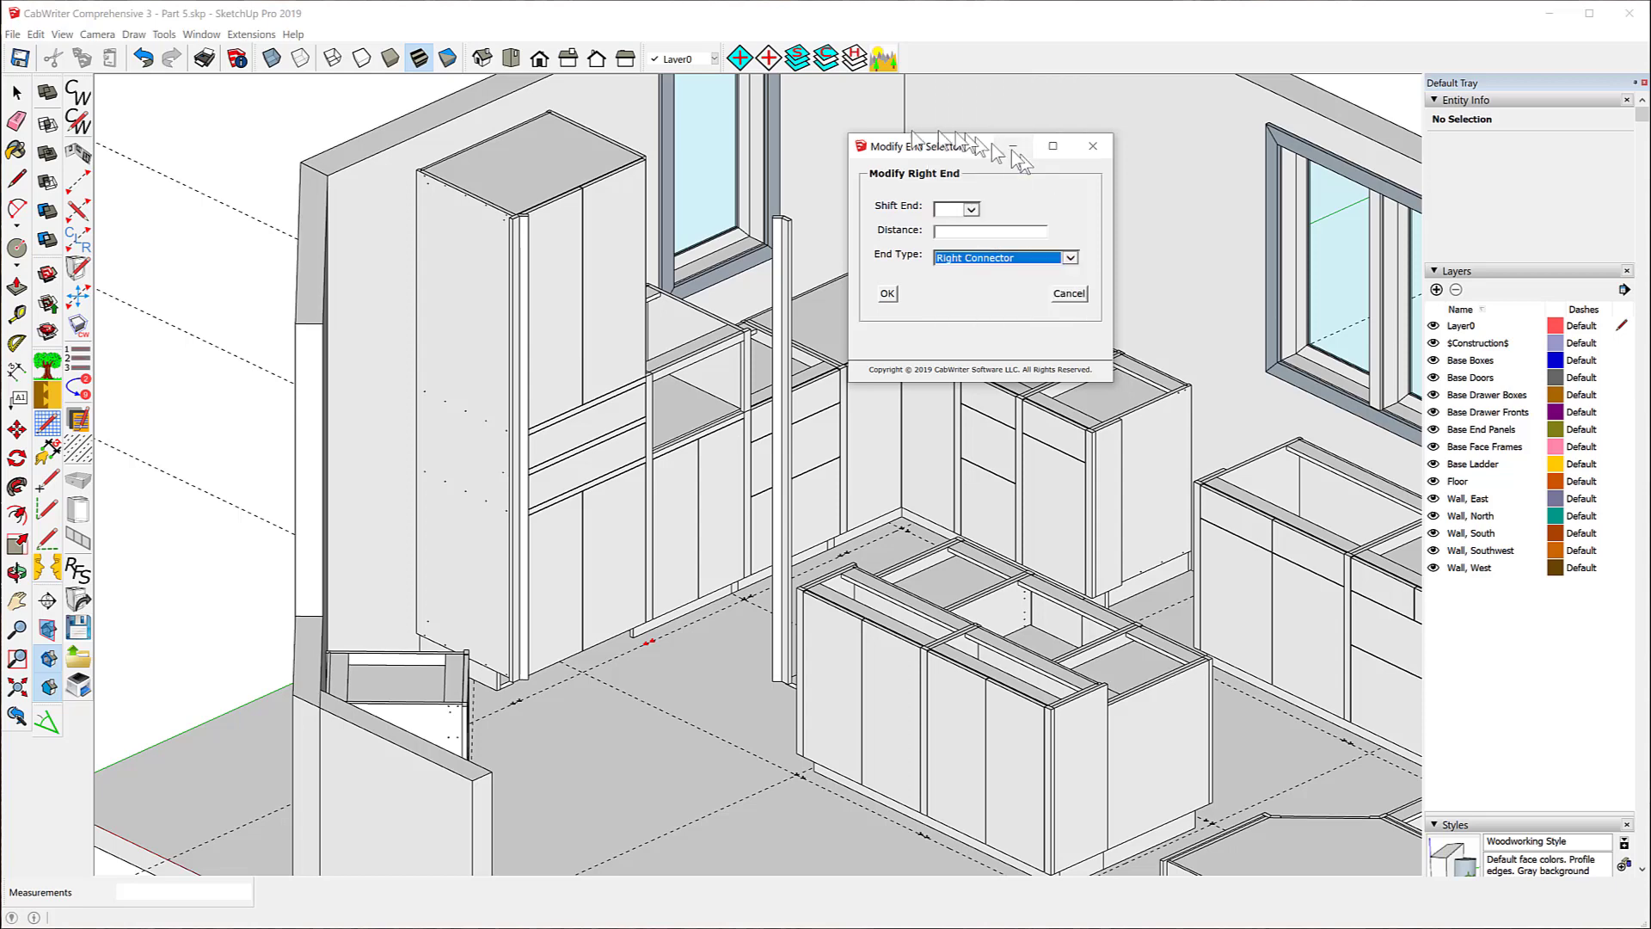
left_click(888, 295)
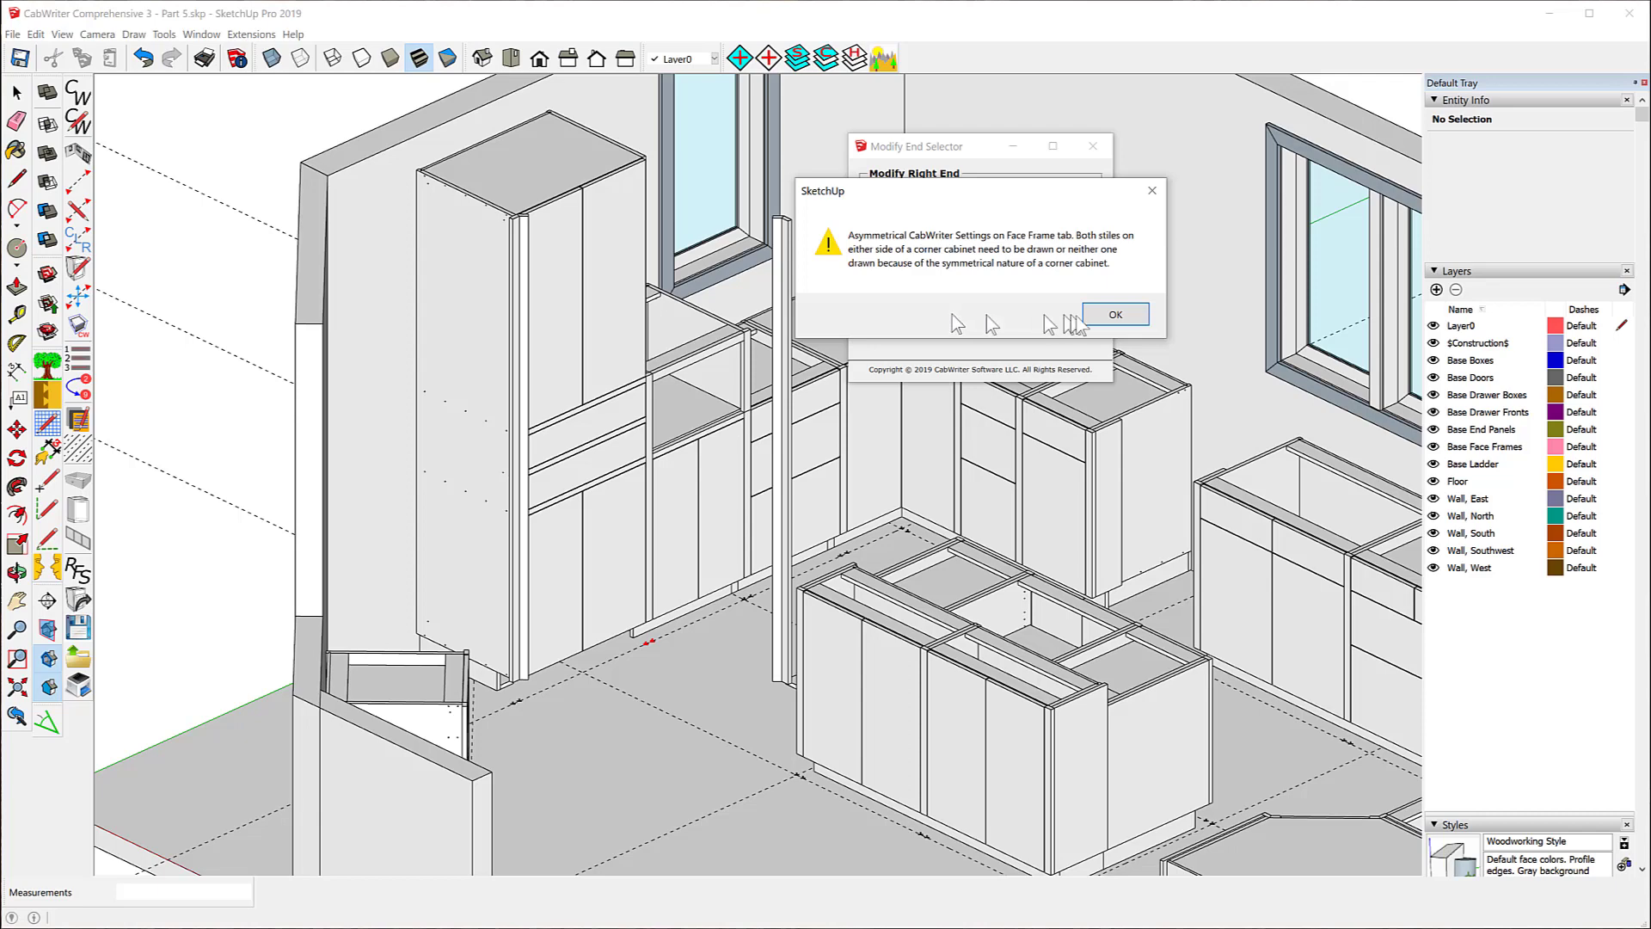
left_click(1116, 315)
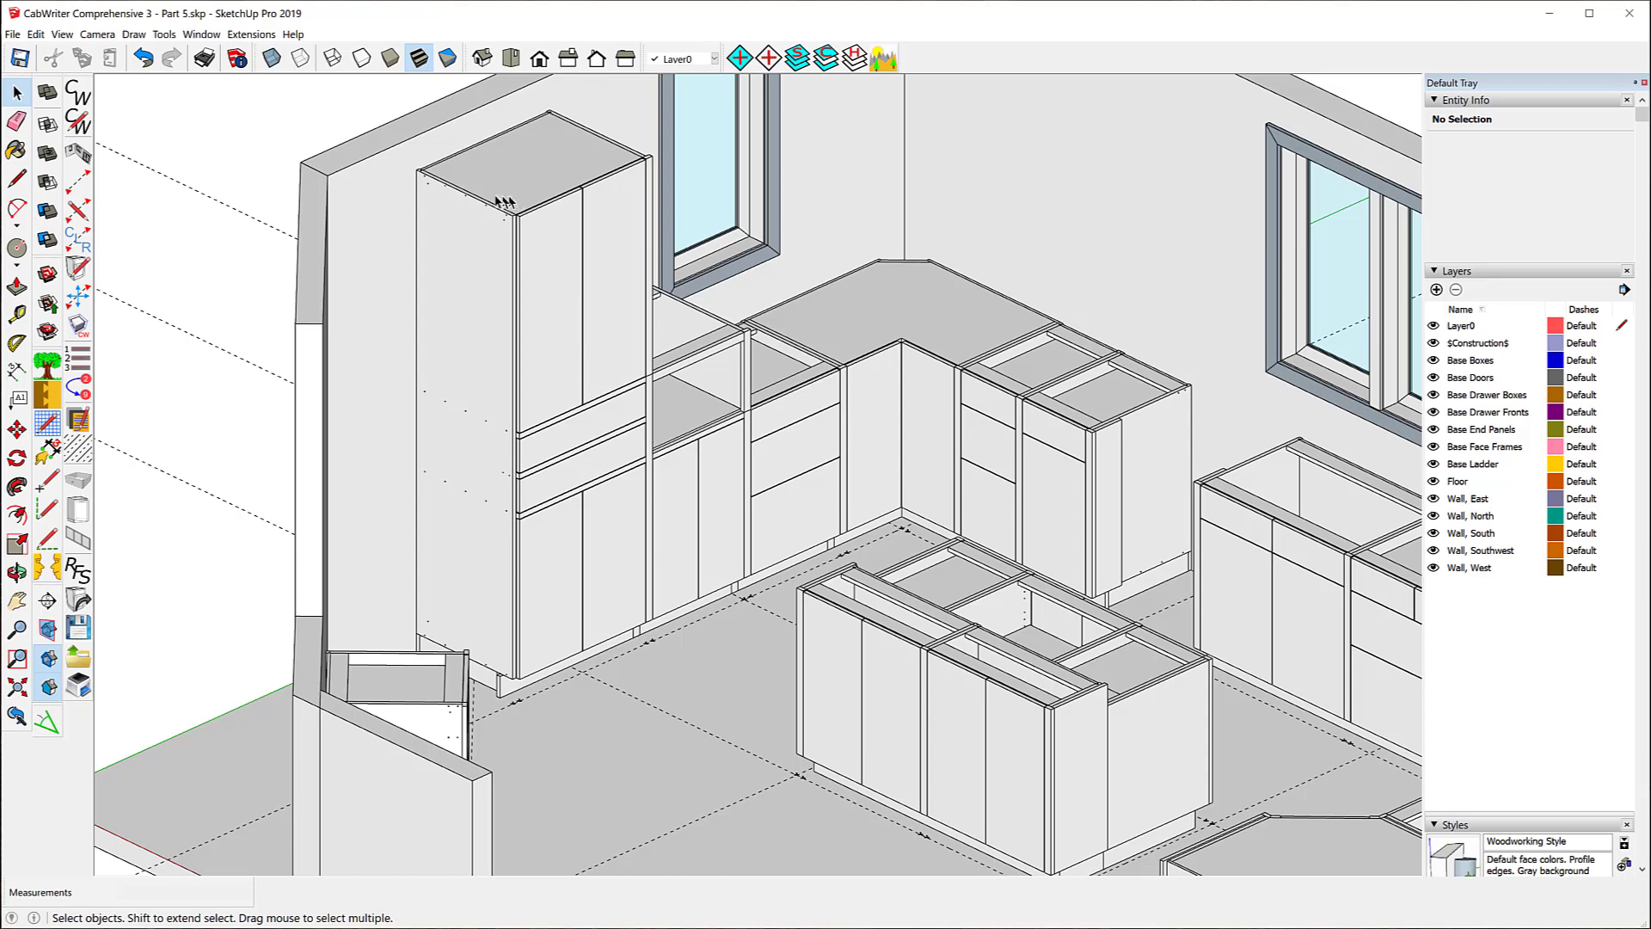
- Edit the tall cabinet's story stick, changing the left end type to the in-line Left Connector and keeping the right end
left_click(487, 241)
right_click(488, 244)
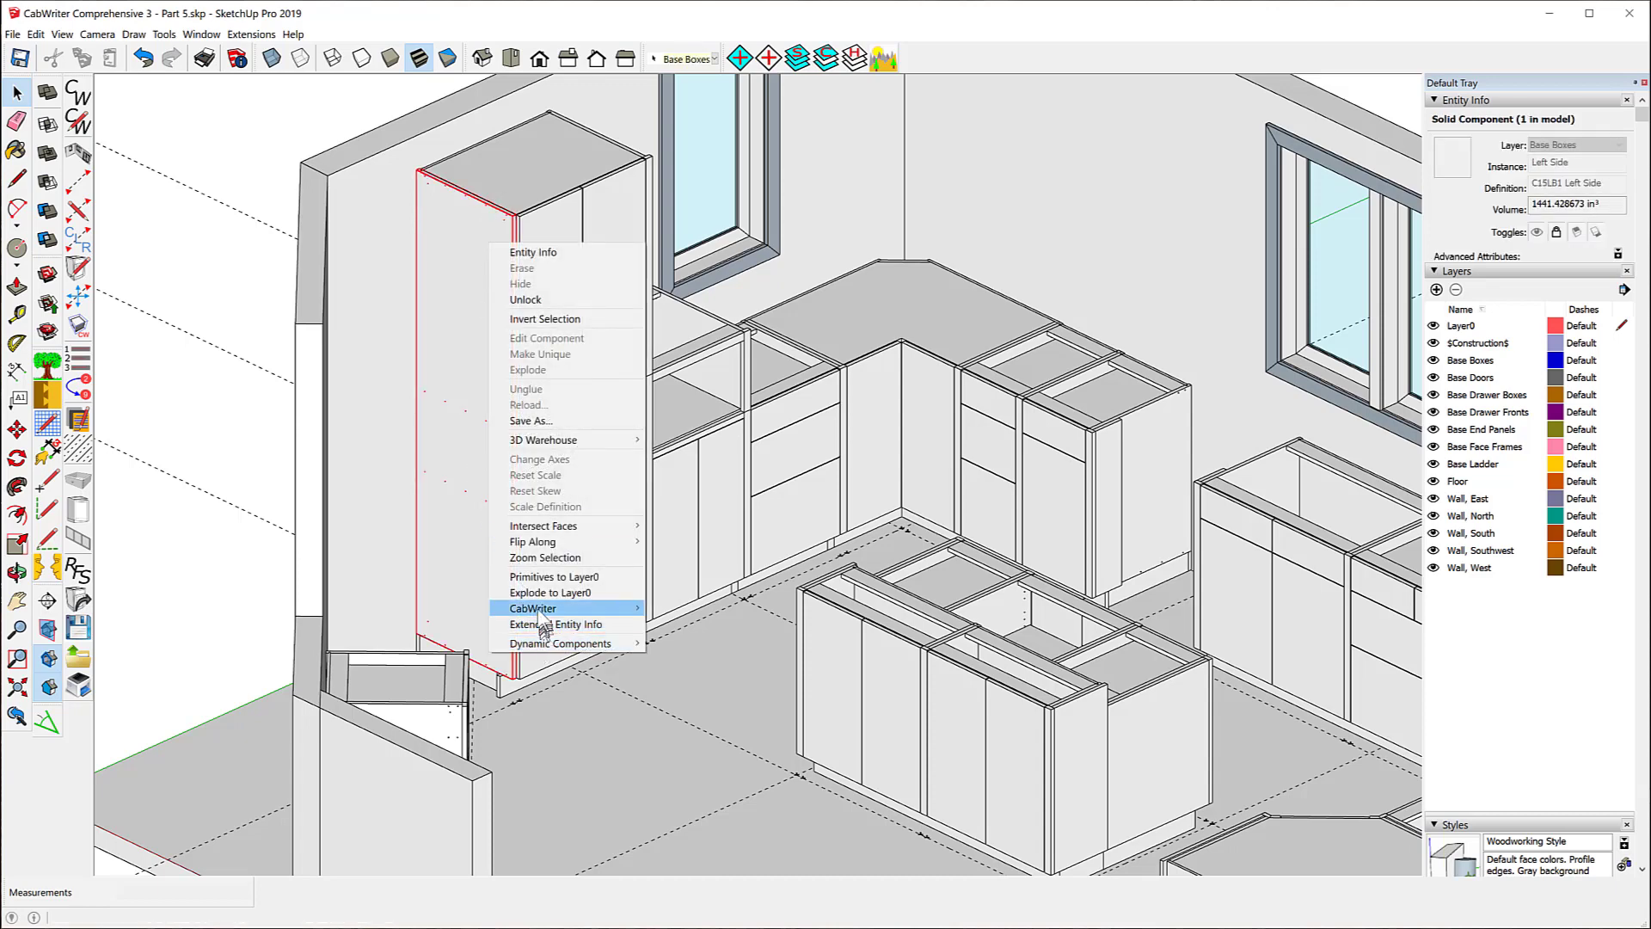
mouse_move(543, 611)
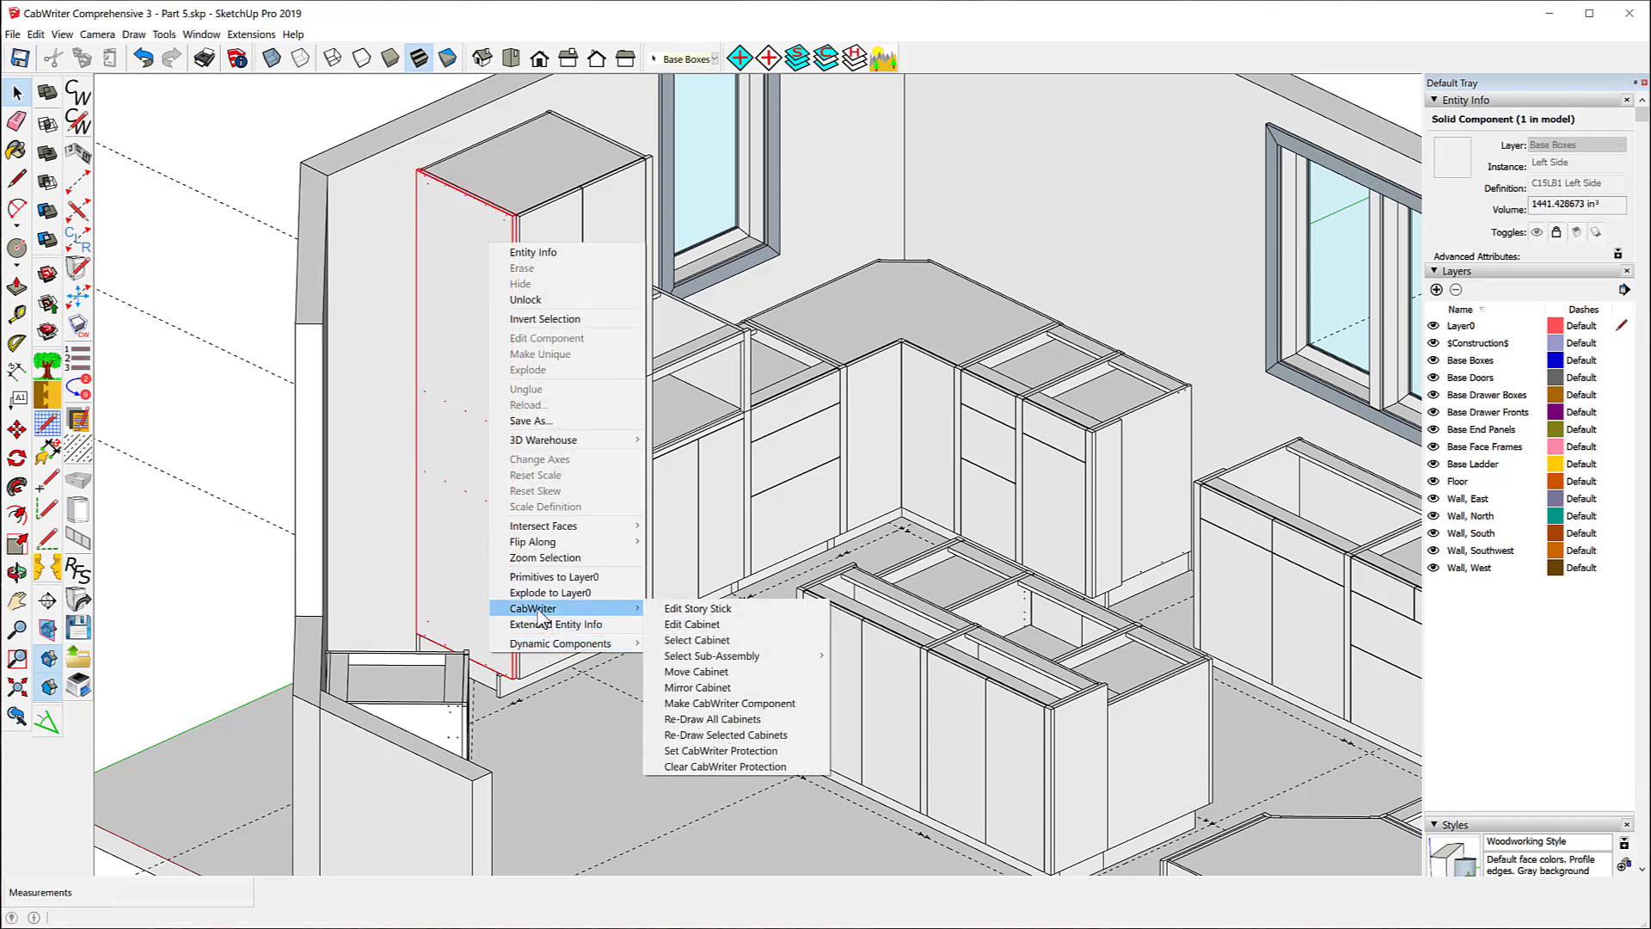
left_click(721, 608)
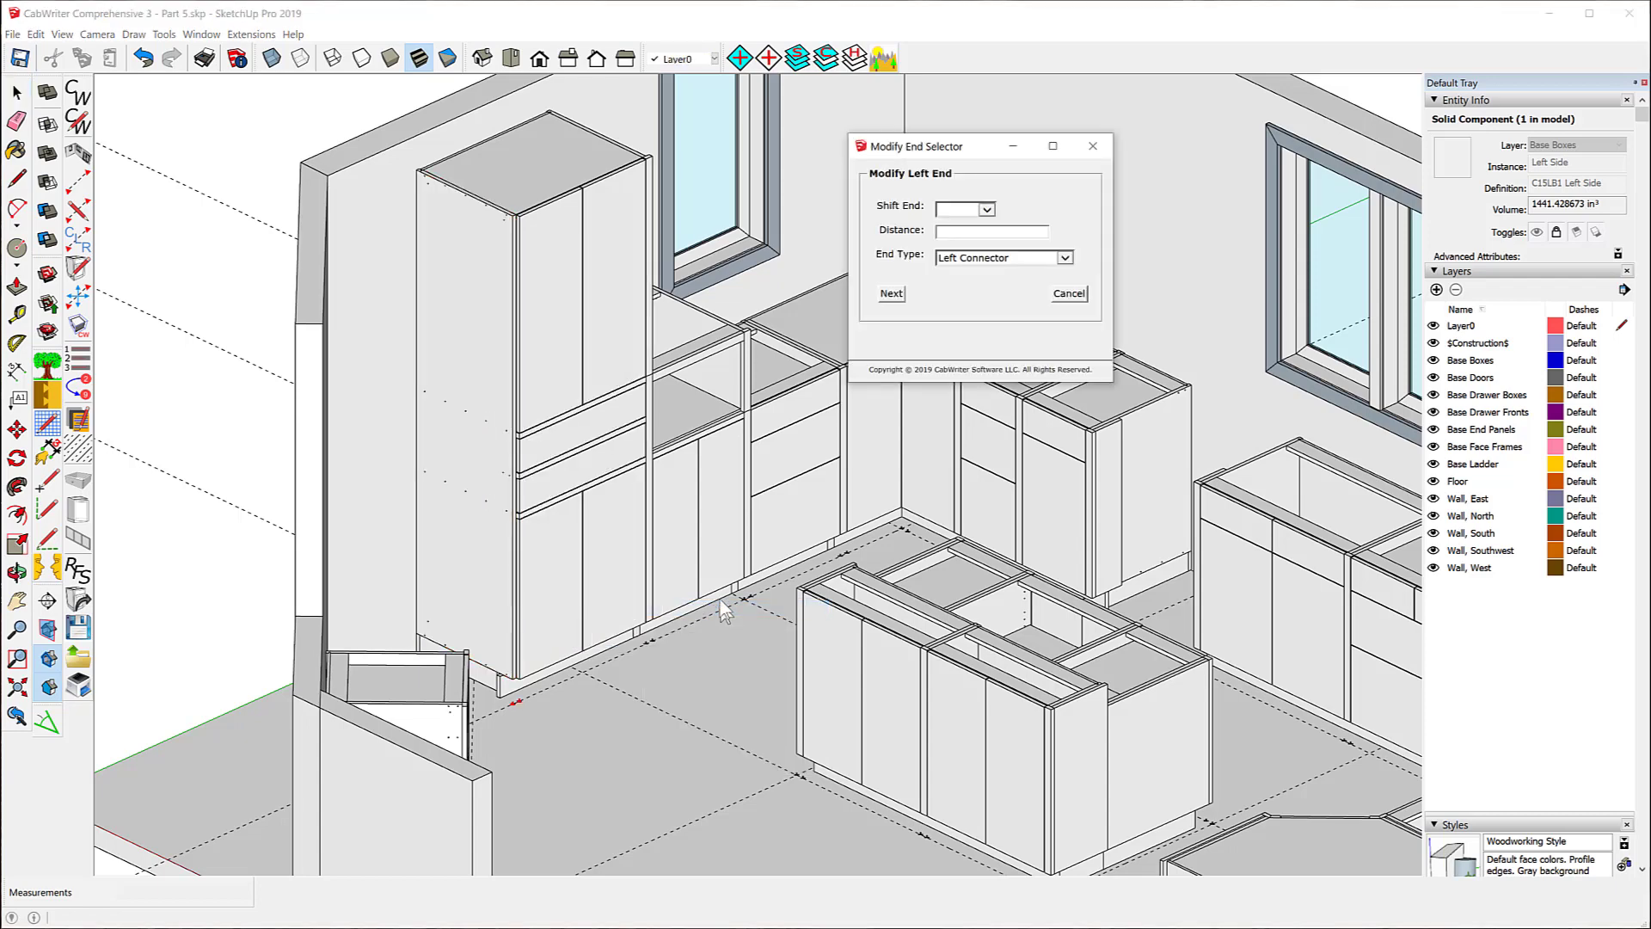
left_click(1064, 257)
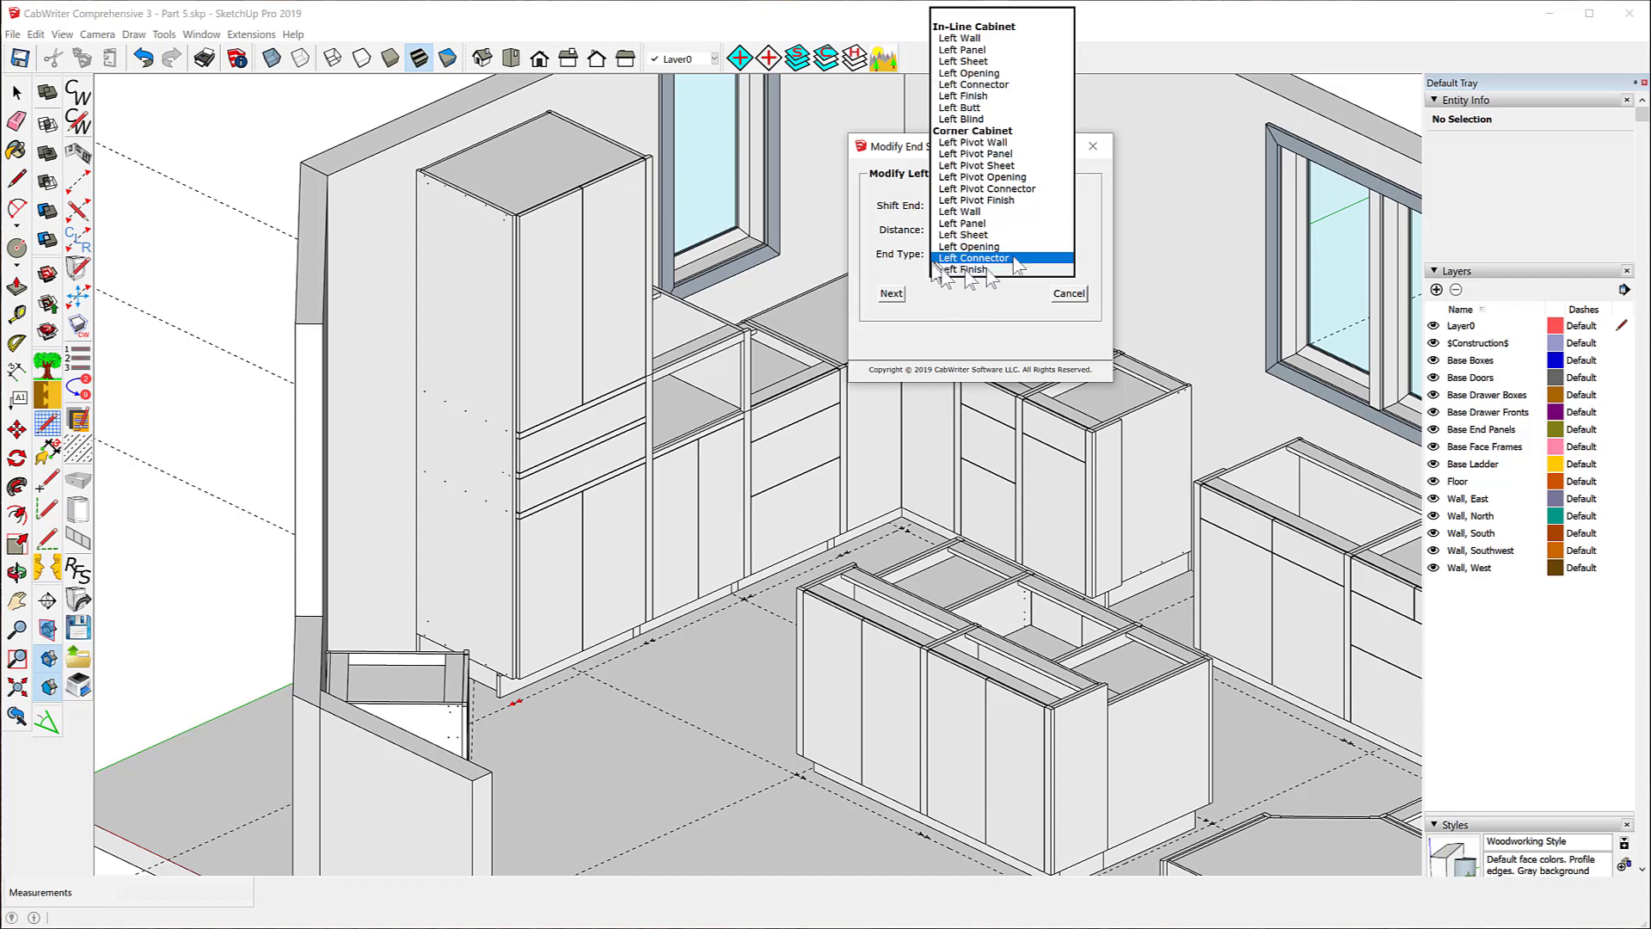
left_click(969, 86)
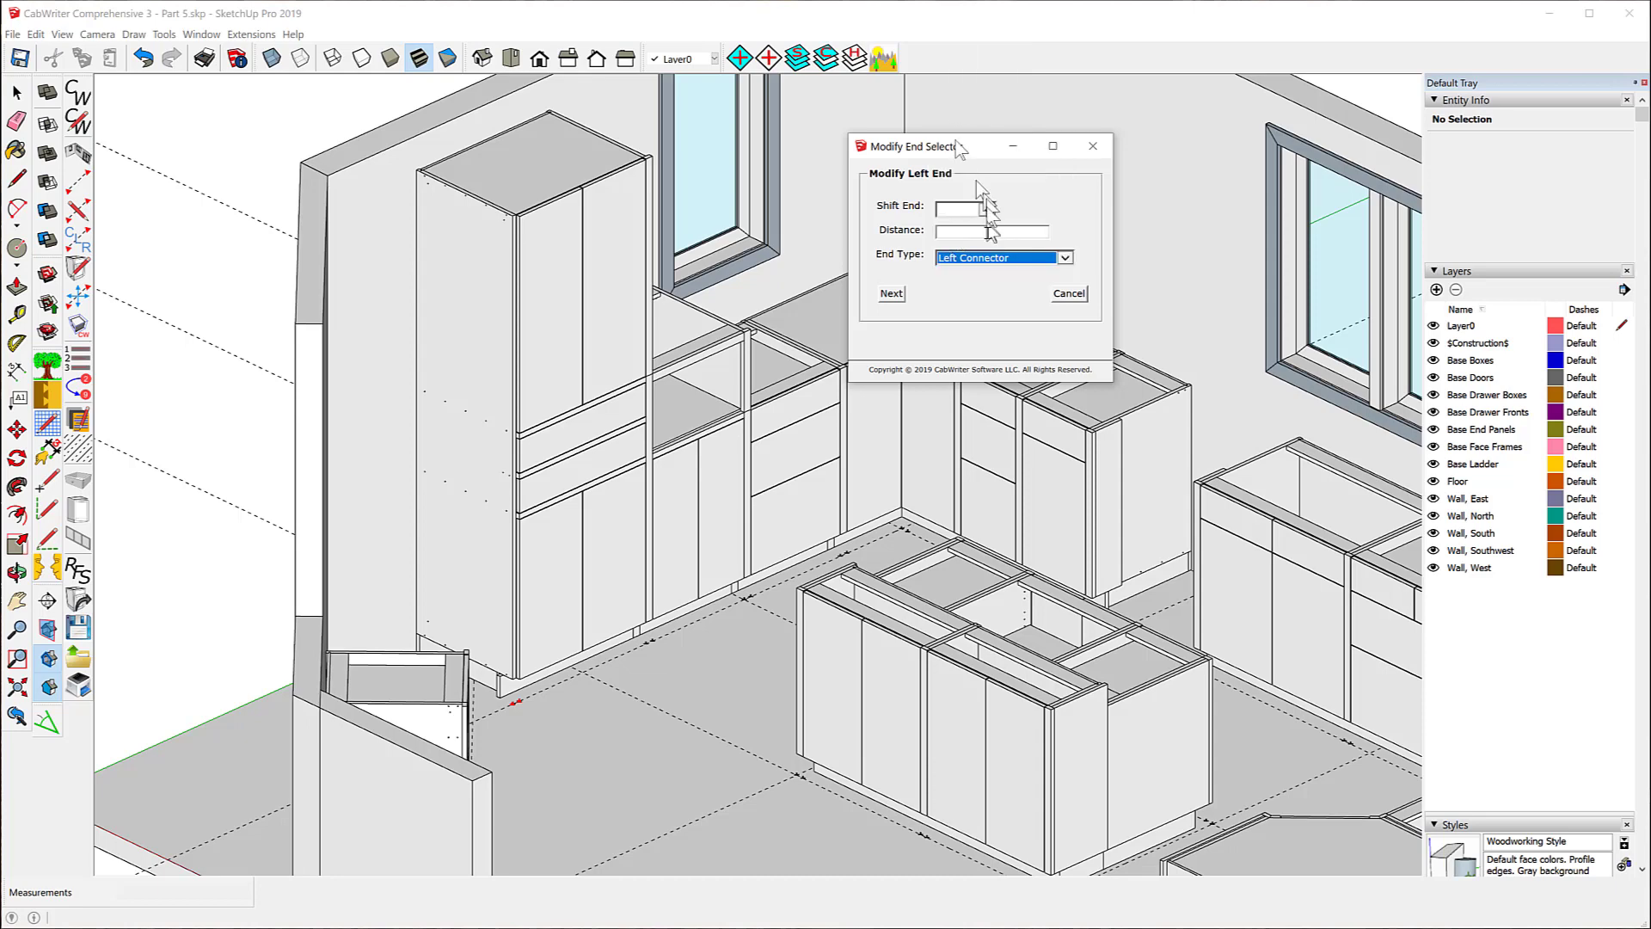
left_click(892, 294)
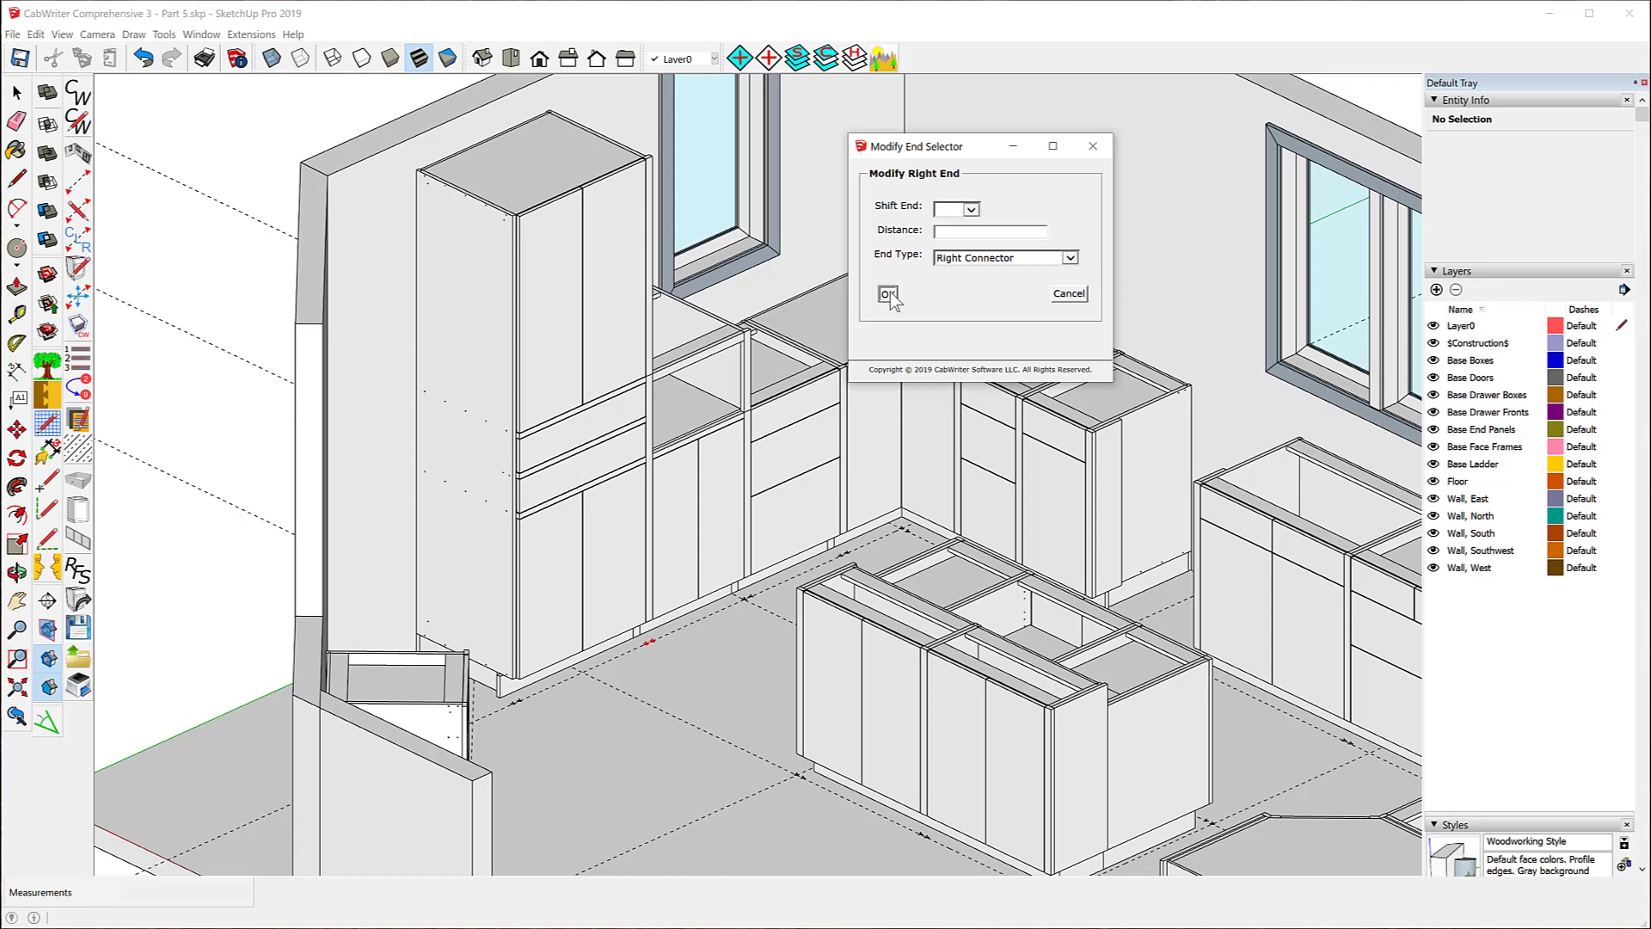
left_click(888, 294)
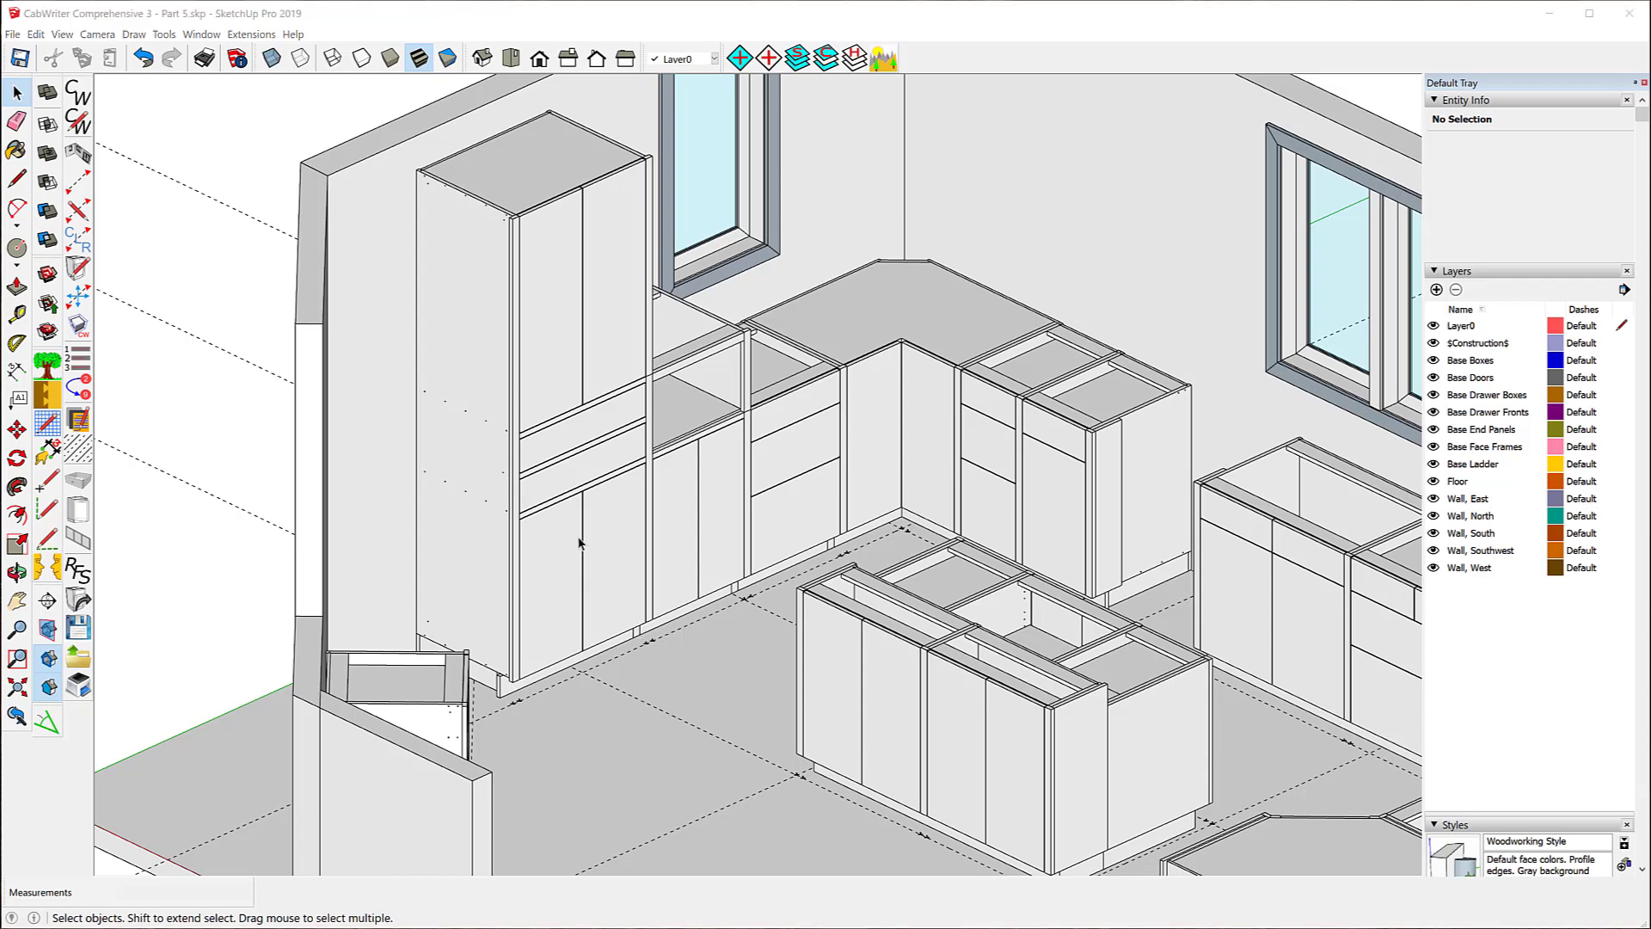
- Re-number the tall cabinet as 8
left_click(547, 352)
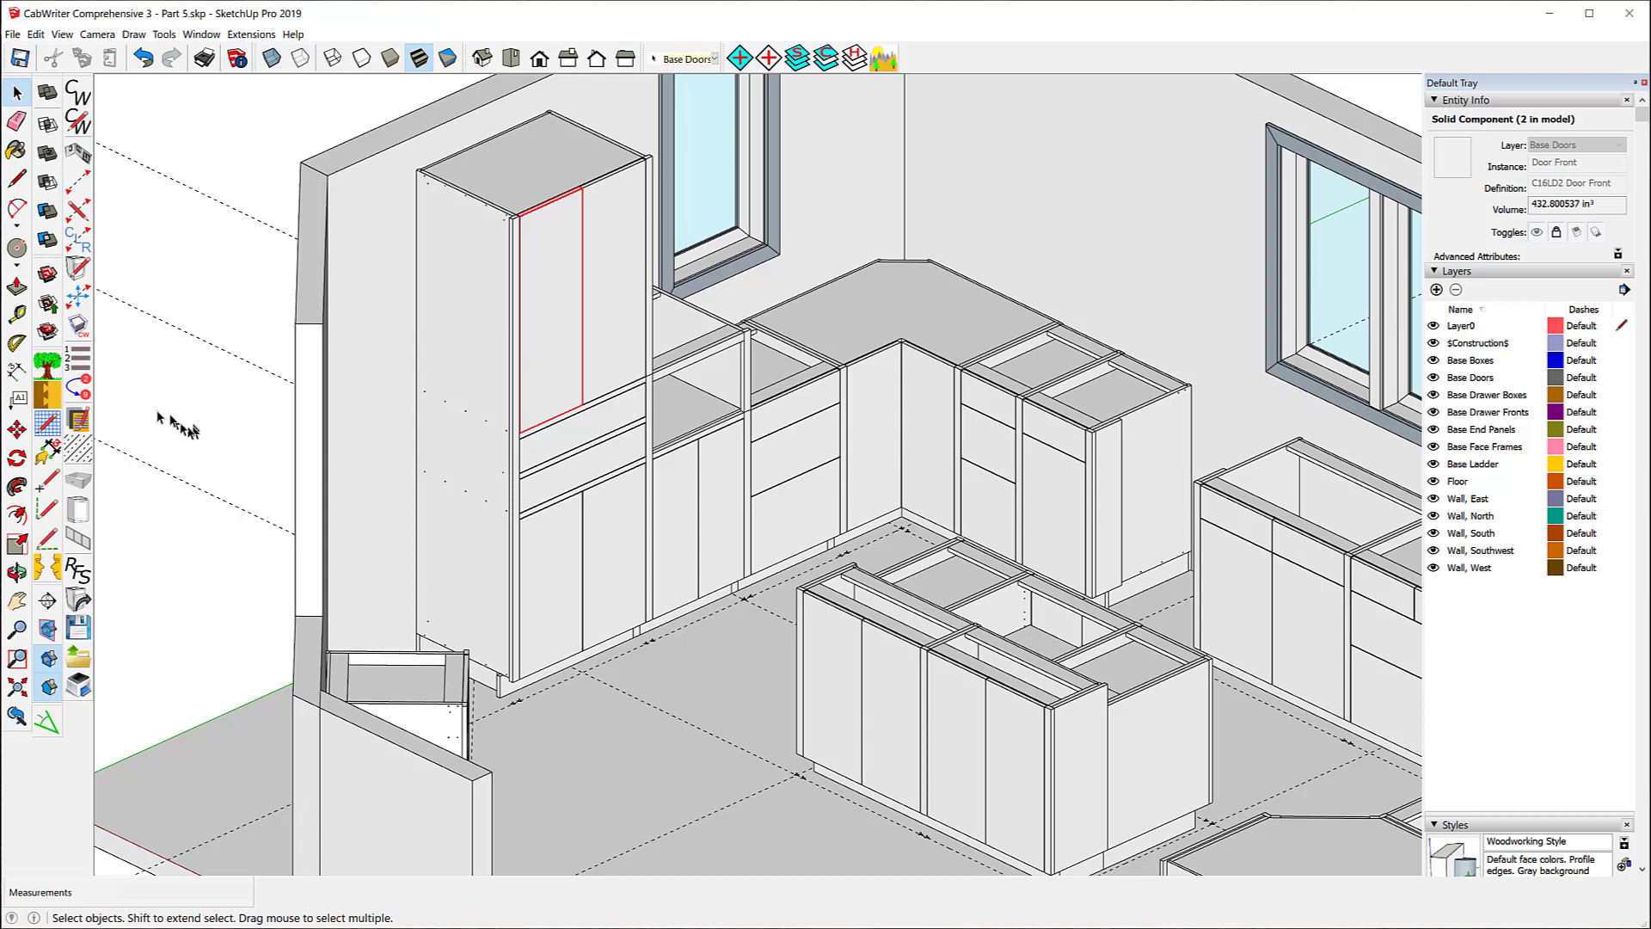
left_click(78, 387)
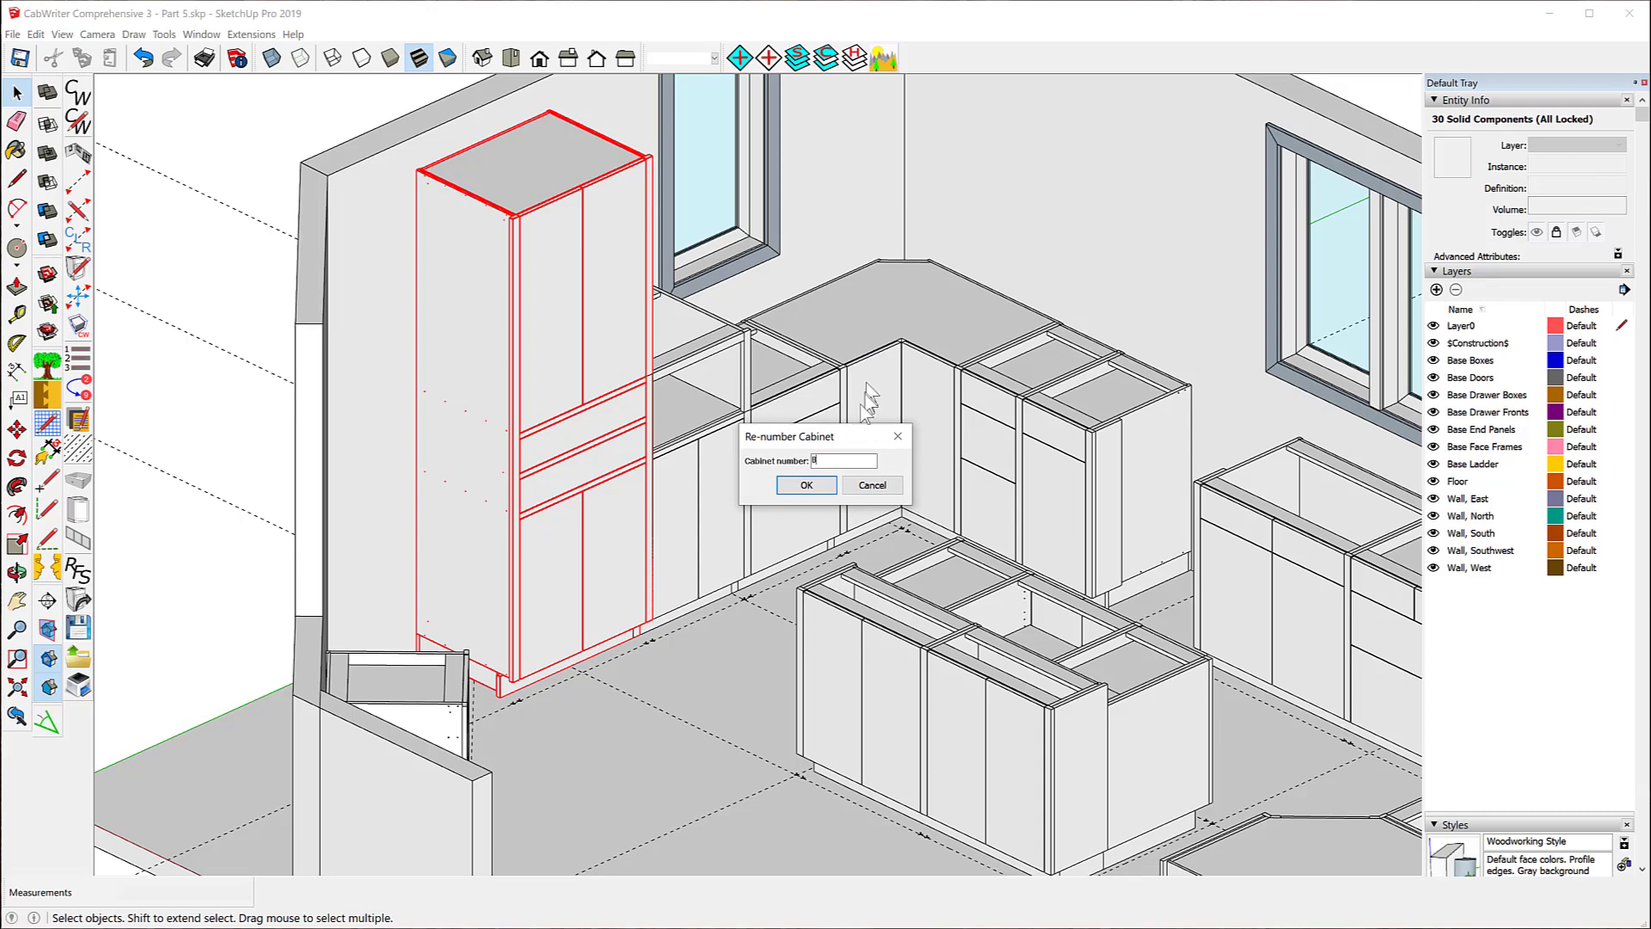
left_click(809, 486)
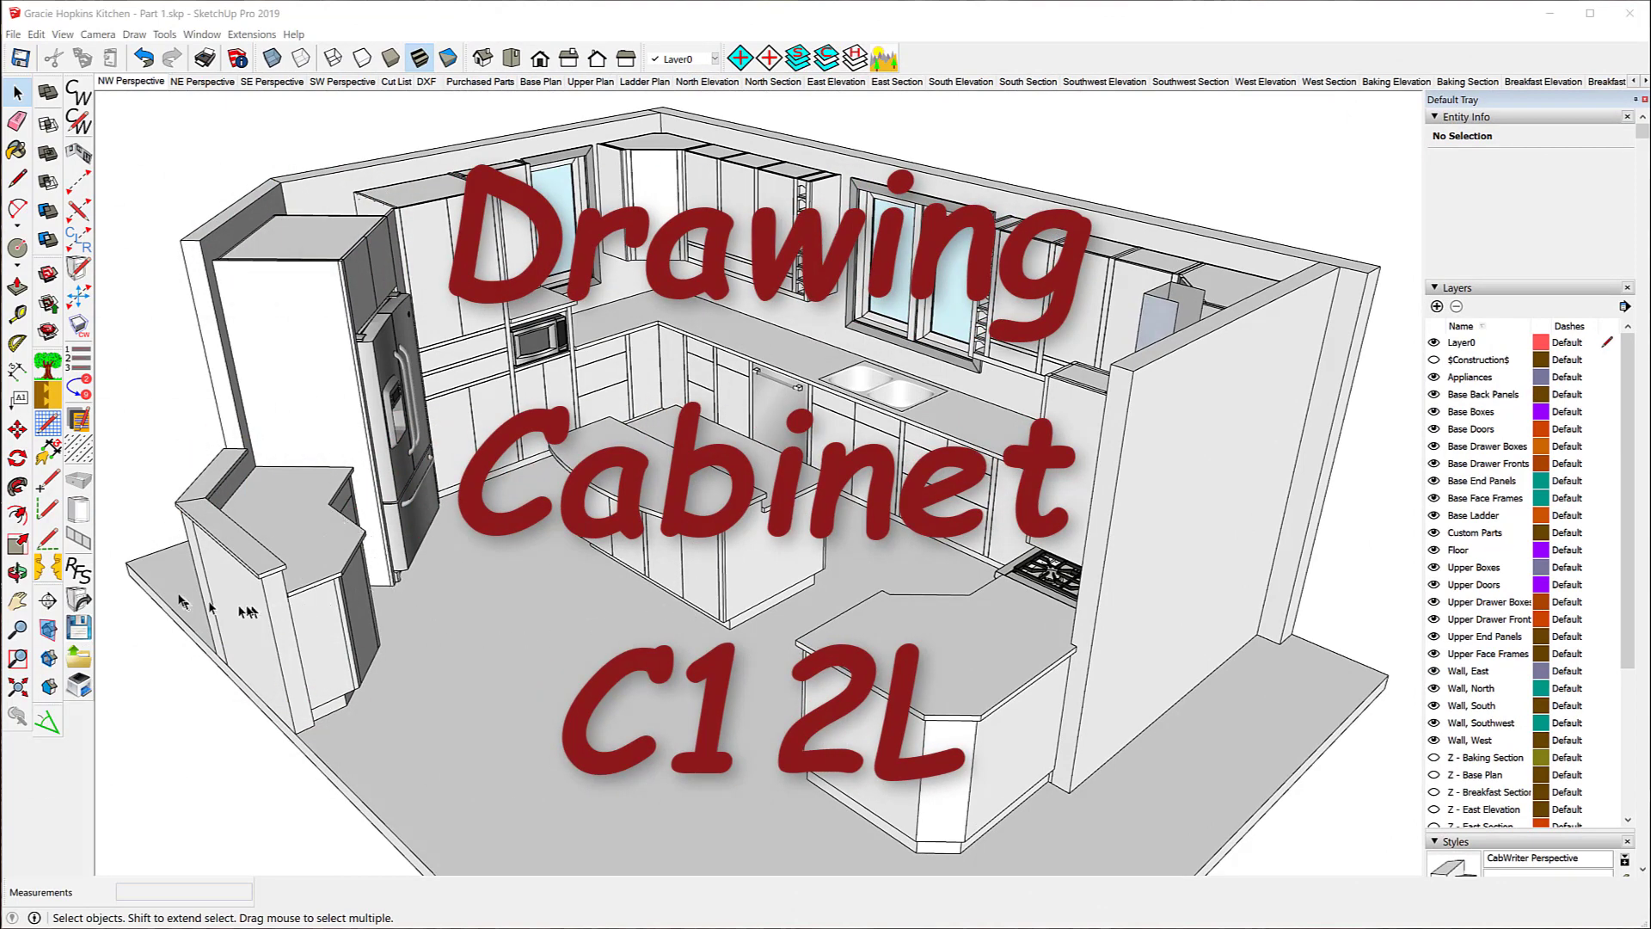
scroll(774, 538, "up", 6)
middle_click_drag(772, 540, 525, 533)
middle_click_drag(865, 276, 394, 412)
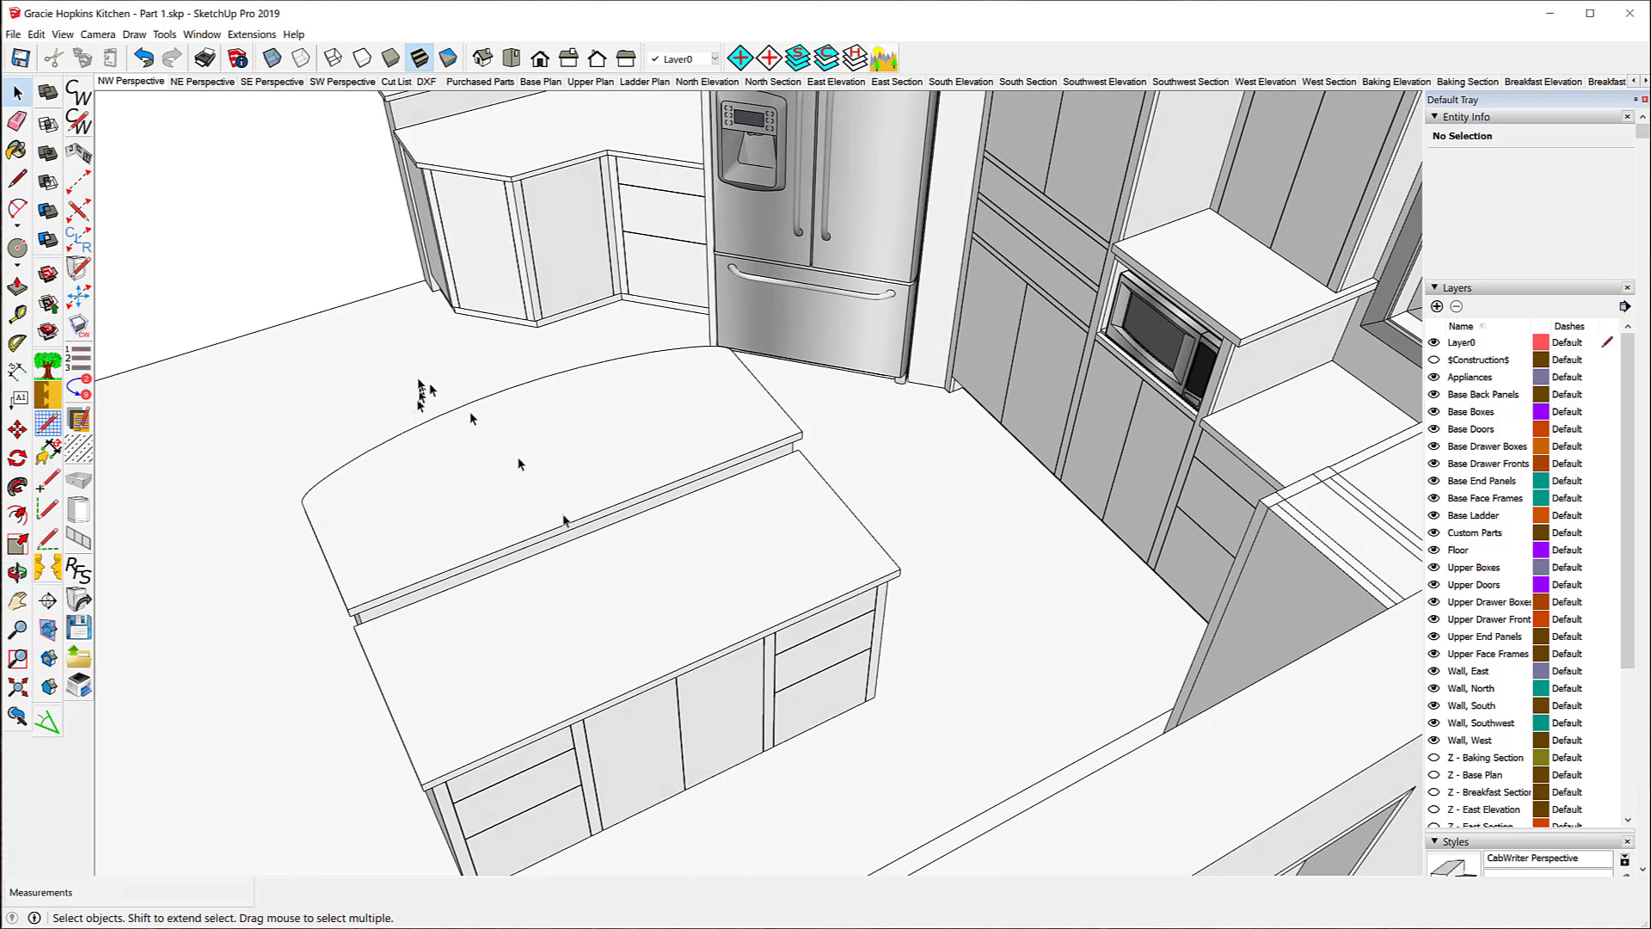
scroll(578, 567, "up", 2)
scroll(579, 567, "down", 1)
scroll(533, 196, "up", 3)
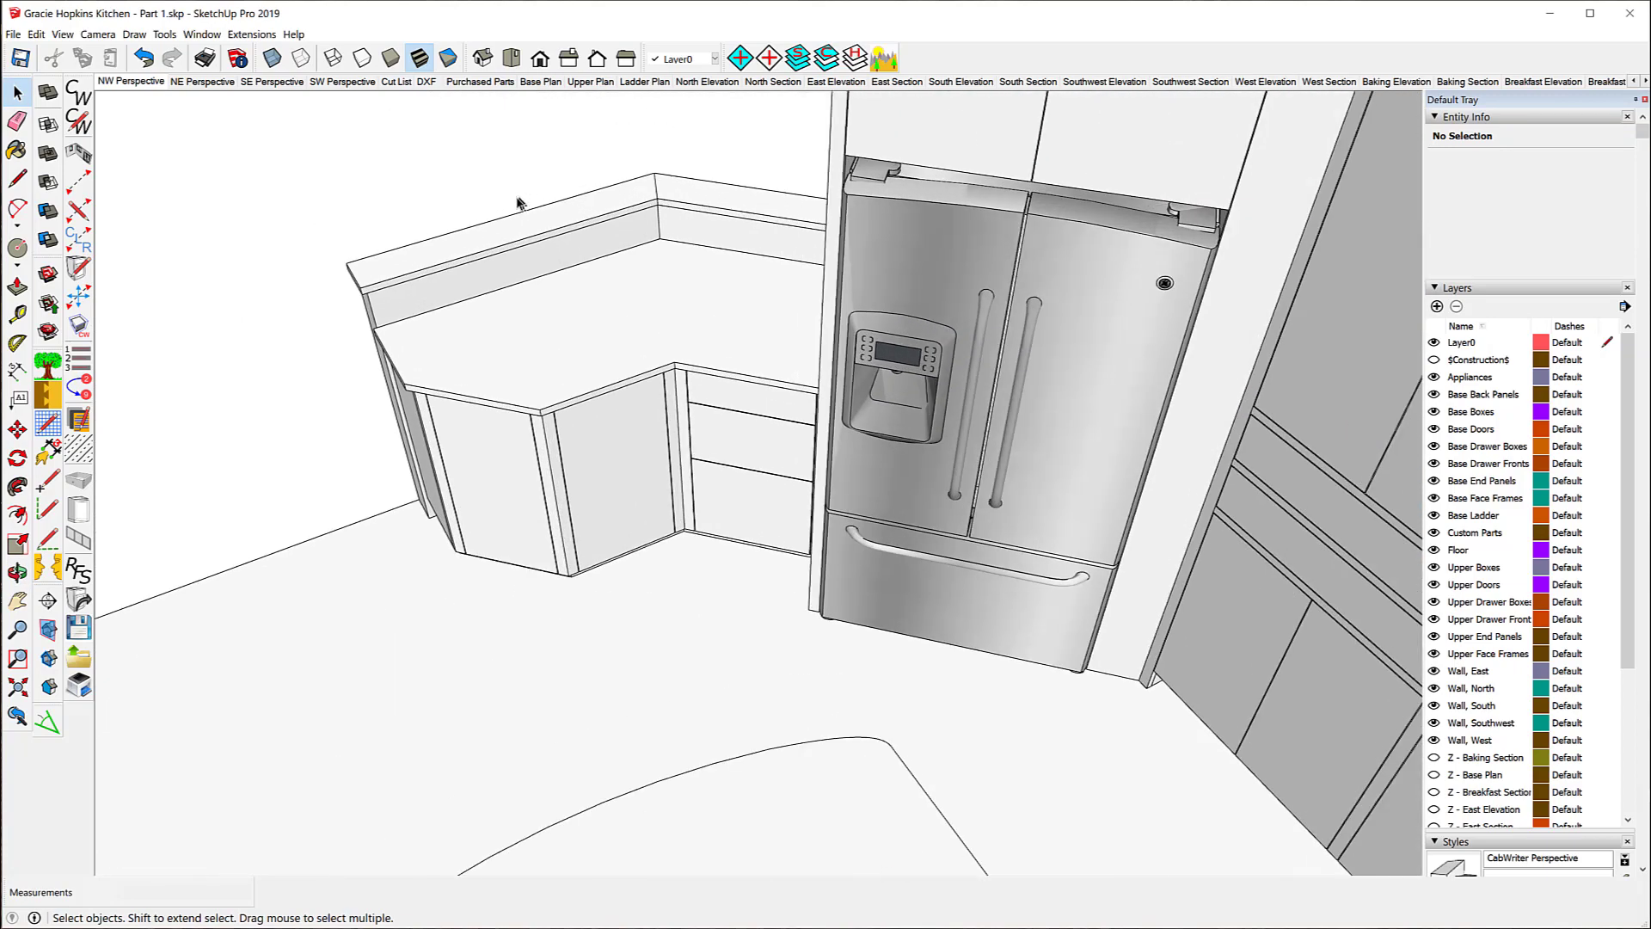
scroll(511, 215, "up", 2)
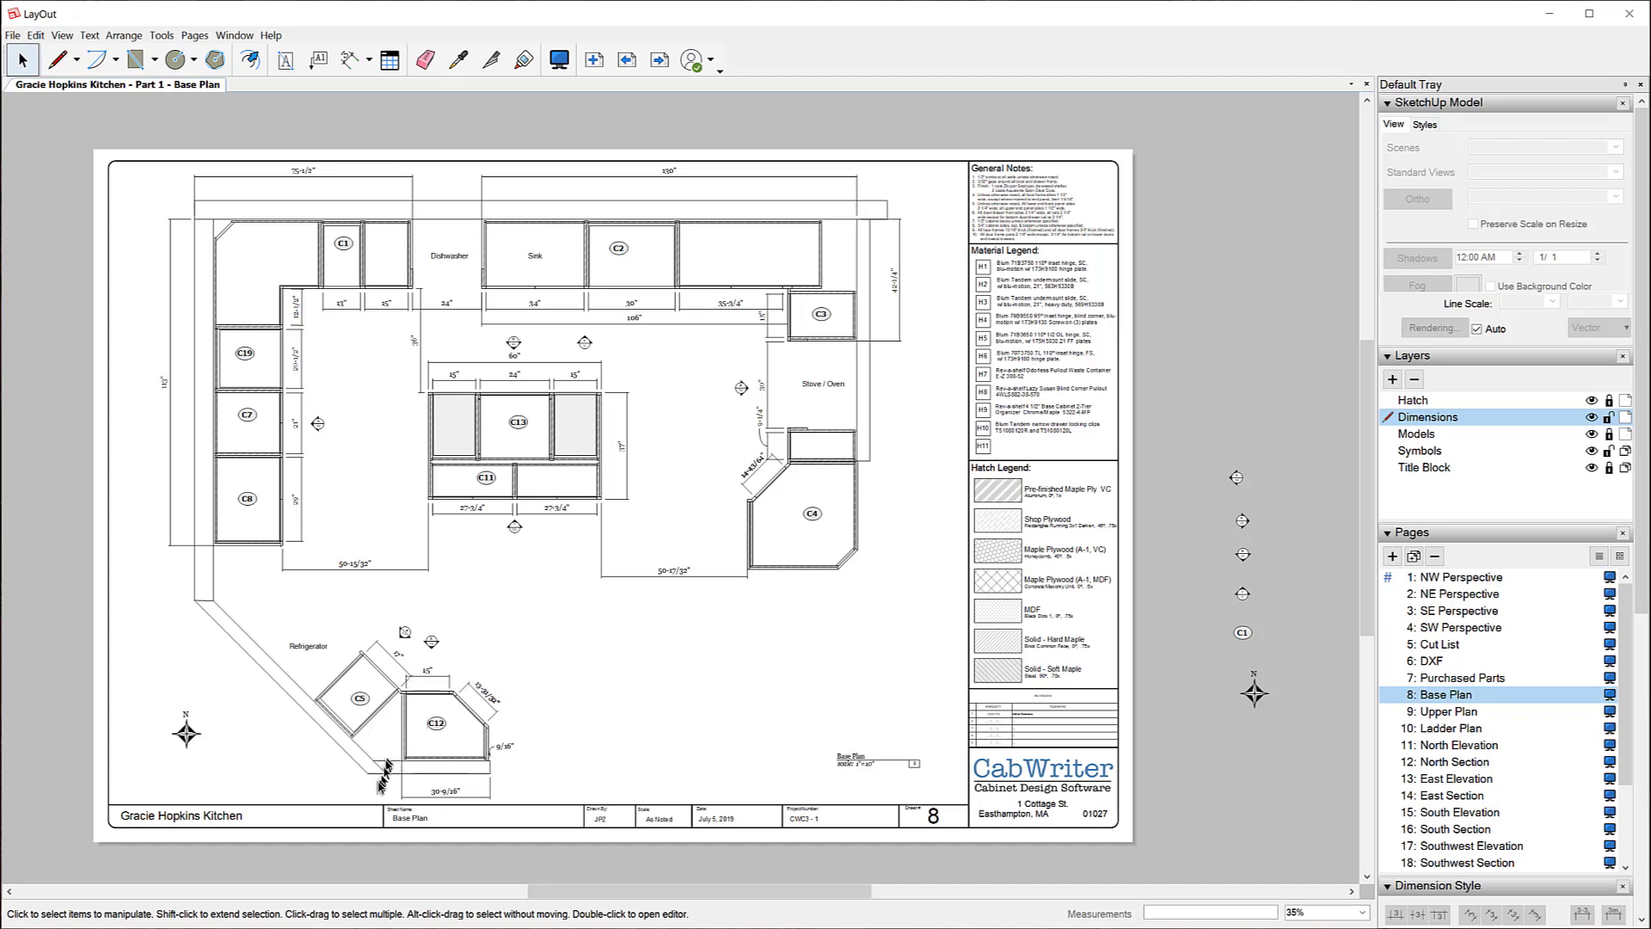
- On the Base Plan page in LayOut, examine cabinet C12's dimensions, its angled end and its stile joint with C5
scroll(384, 776, "up", 5)
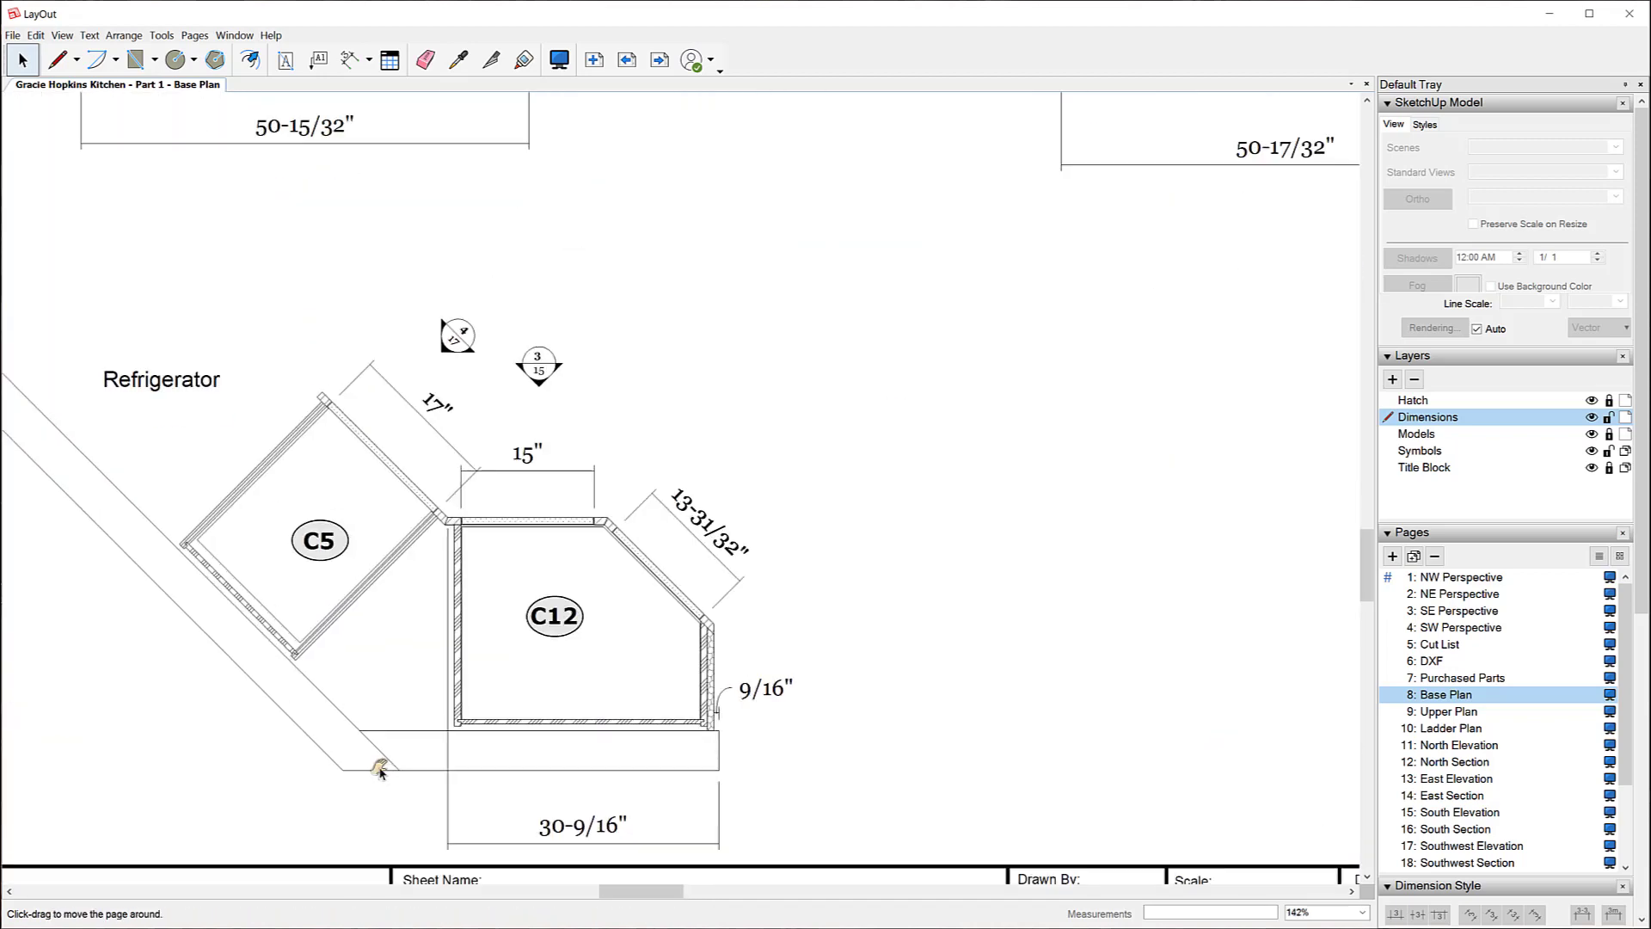
scroll(379, 765, "up", 2)
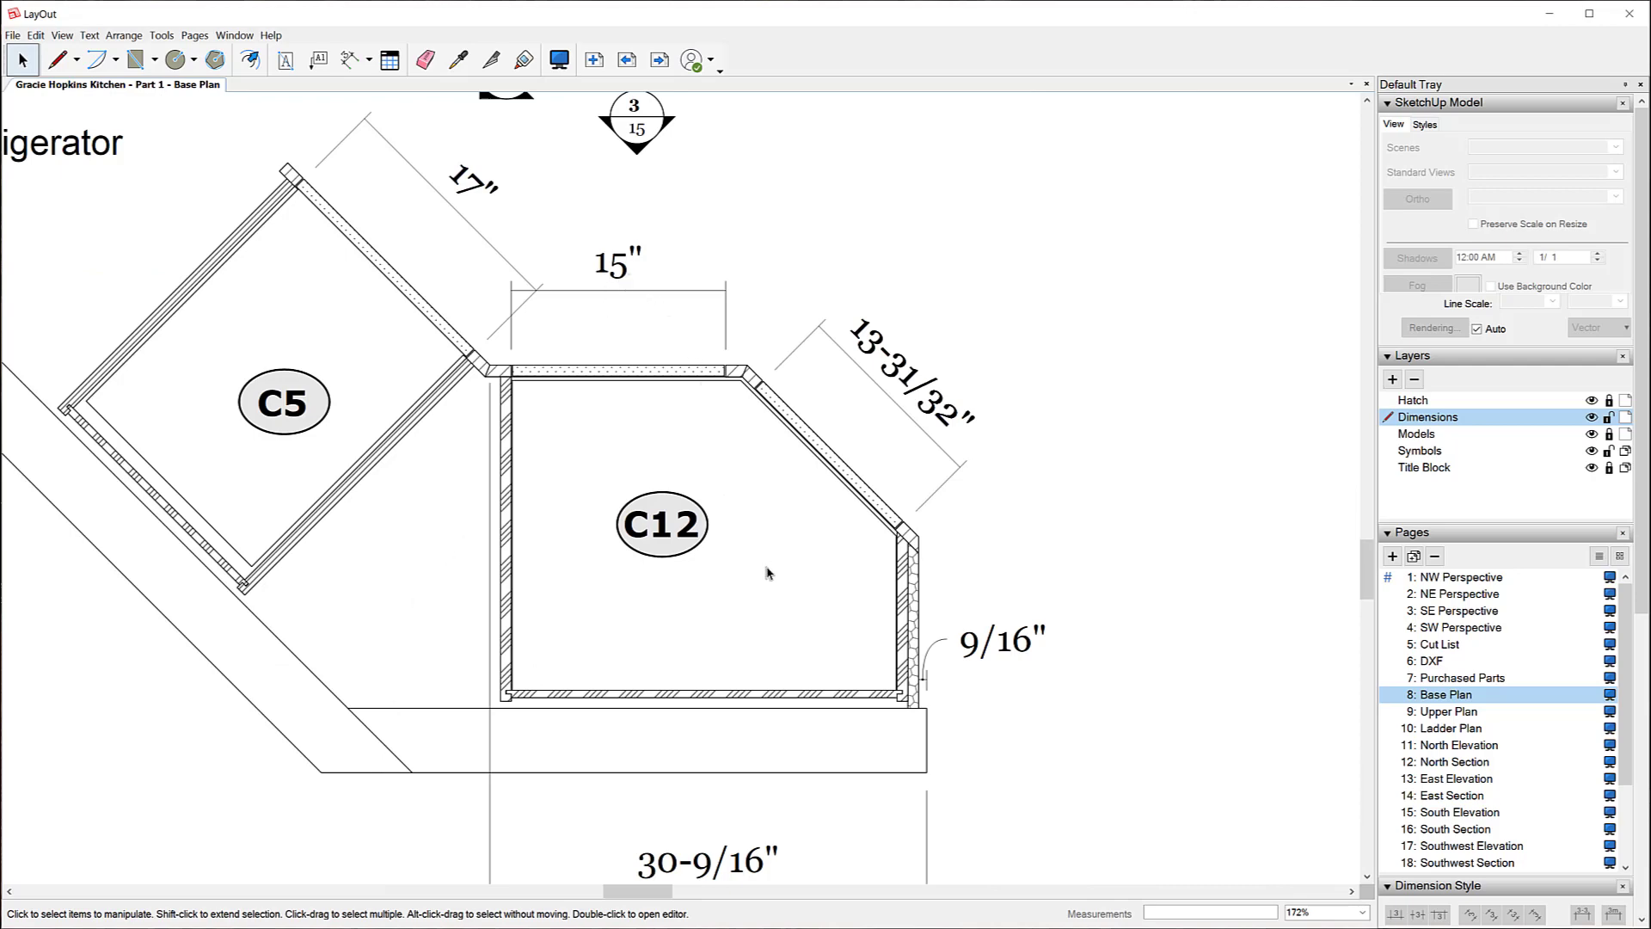
scroll(937, 267, "down", 2)
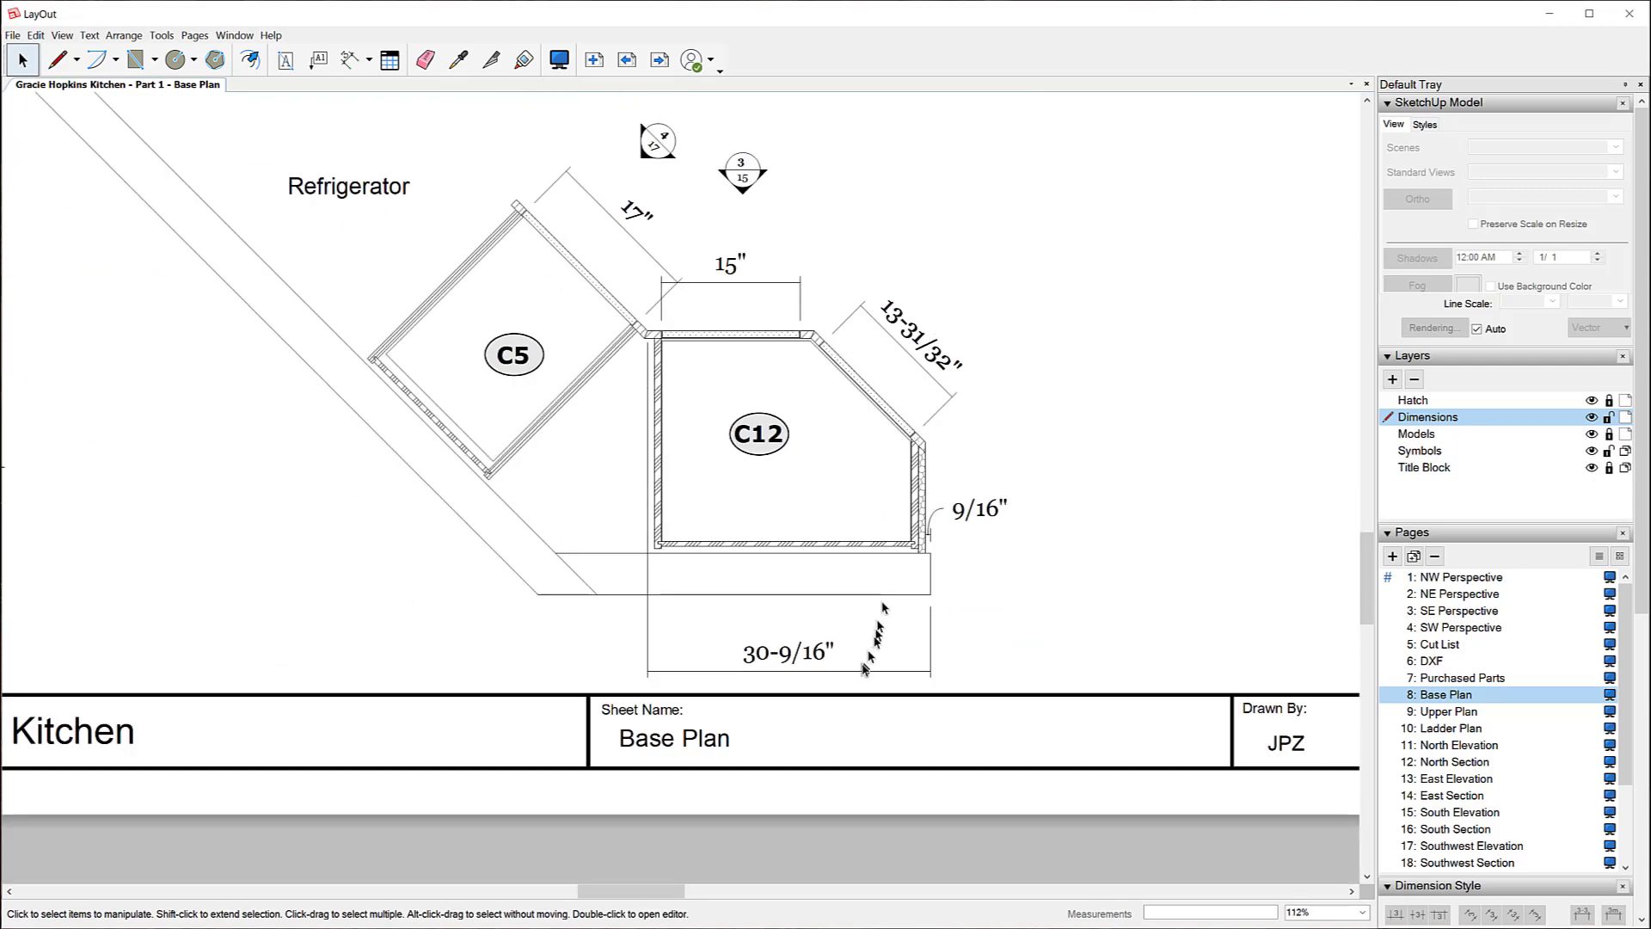
scroll(832, 675, "up", 3)
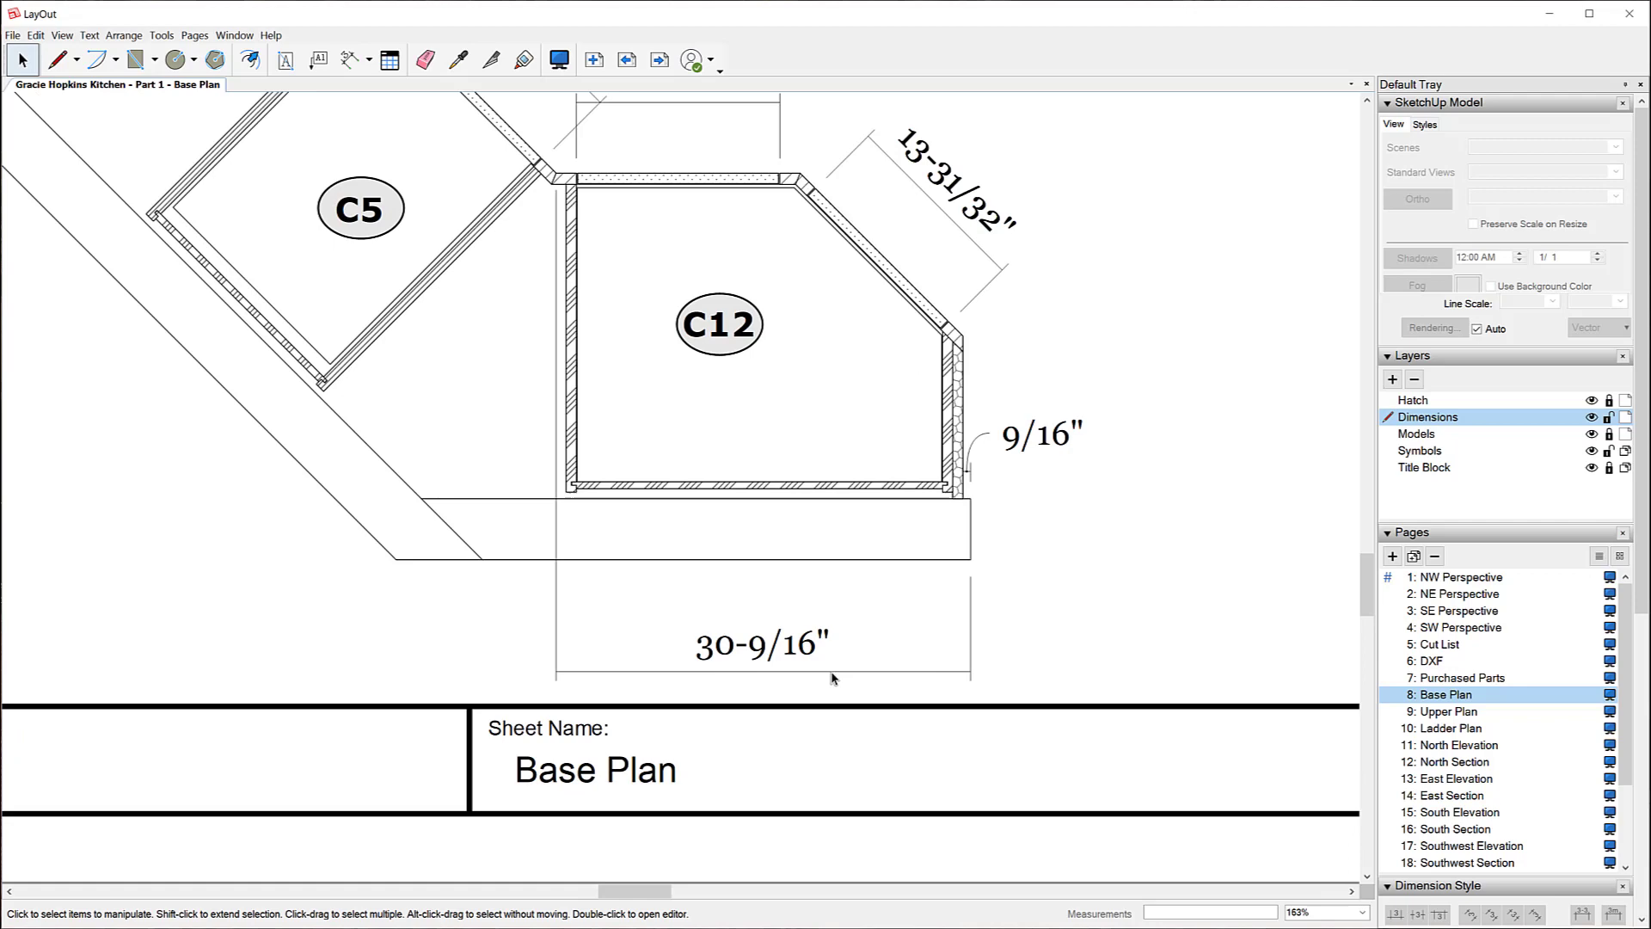
scroll(833, 677, "up", 1)
scroll(758, 700, "down", 2)
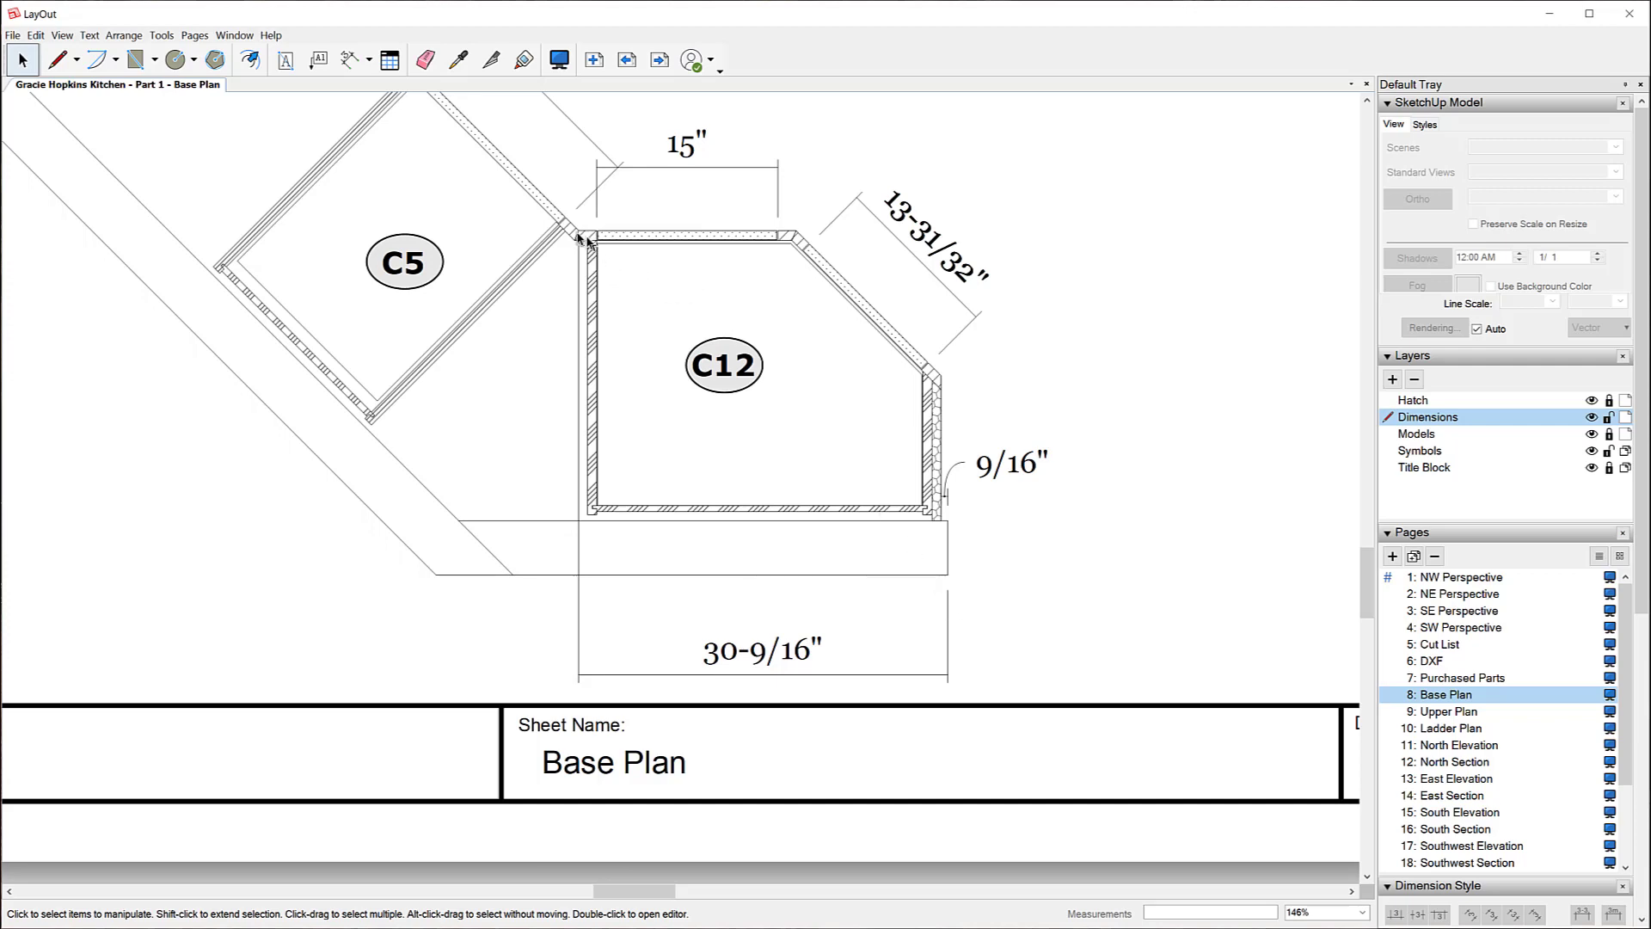
scroll(571, 223, "up", 2)
scroll(551, 211, "up", 4)
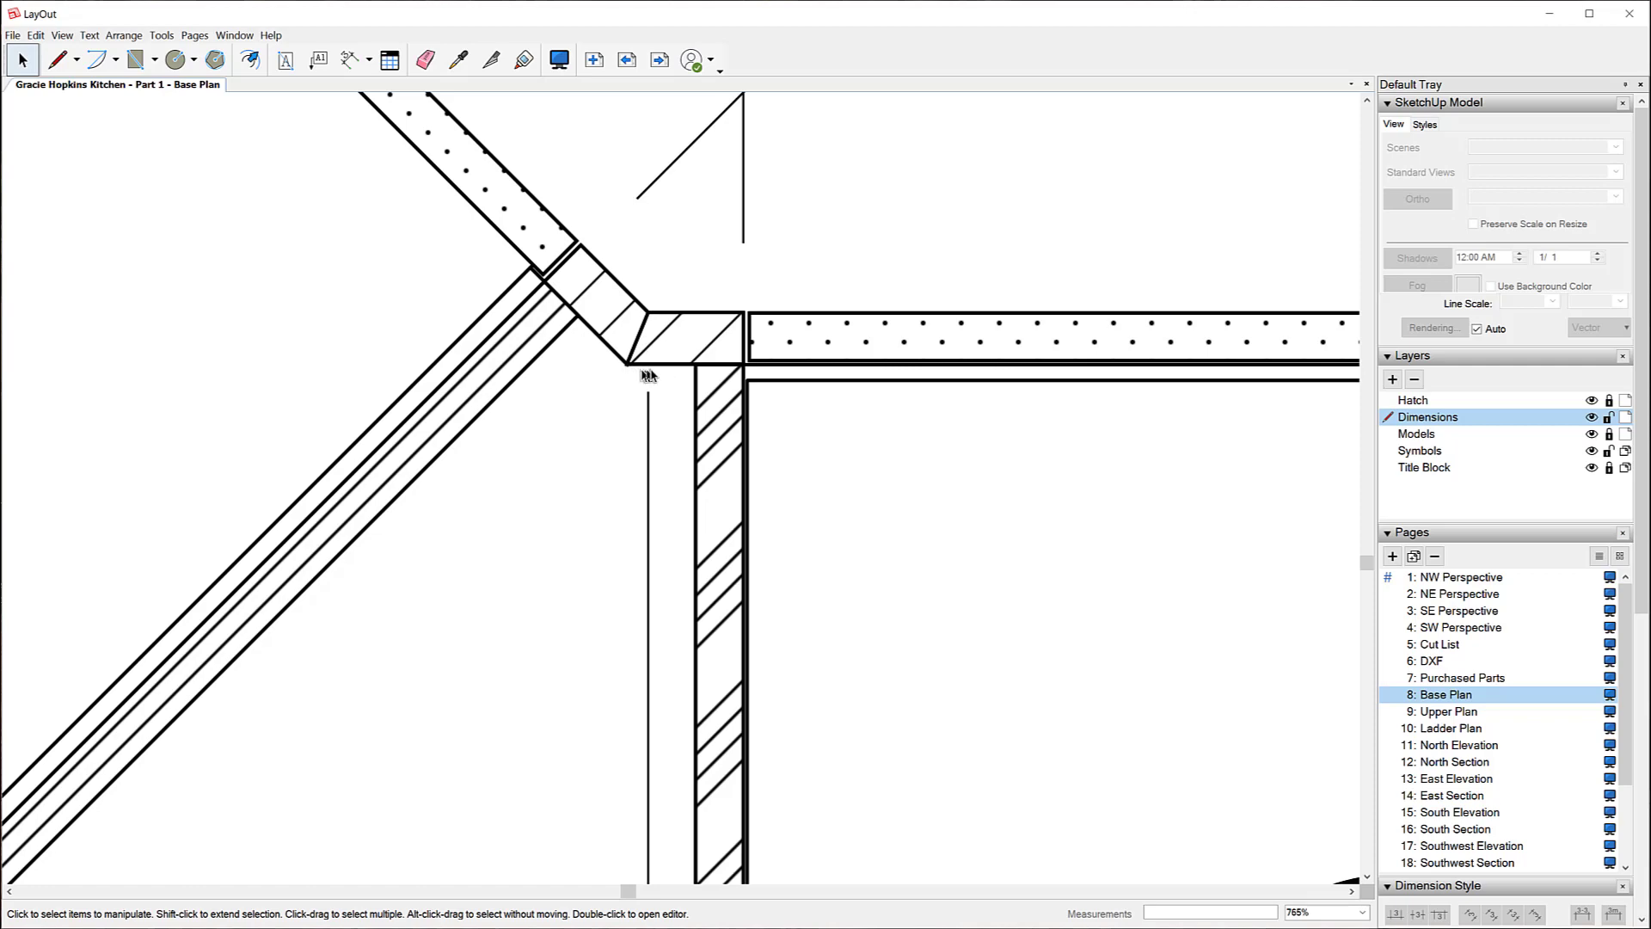
scroll(568, 278, "down", 6)
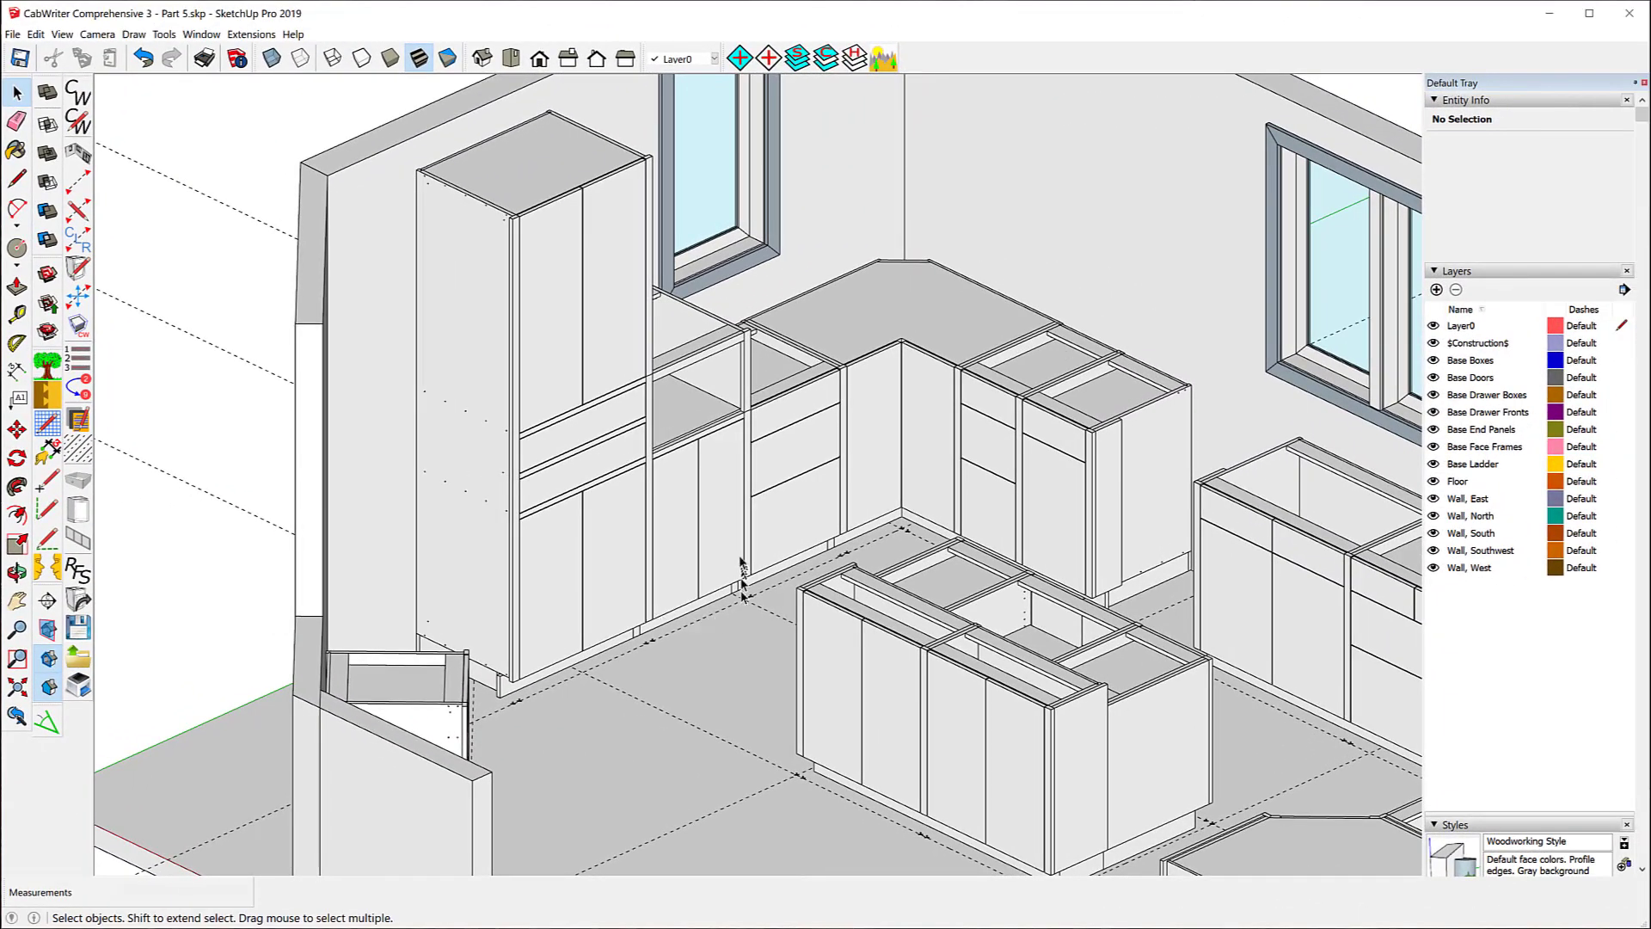
- In SketchUp's Part 5 model, add a floor guide parallel to the half wall, 24 inches out from its base edge near the drawer cabinet
middle_click_drag(797, 505, 447, 576)
scroll(770, 419, "up", 2)
mouse_move(645, 559)
middle_mouse_down()
mouse_move(516, 597)
mouse_move(293, 572)
middle_mouse_up()
mouse_move(520, 416)
middle_mouse_down()
mouse_move(461, 436)
mouse_move(313, 435)
mouse_move(317, 448)
middle_mouse_up()
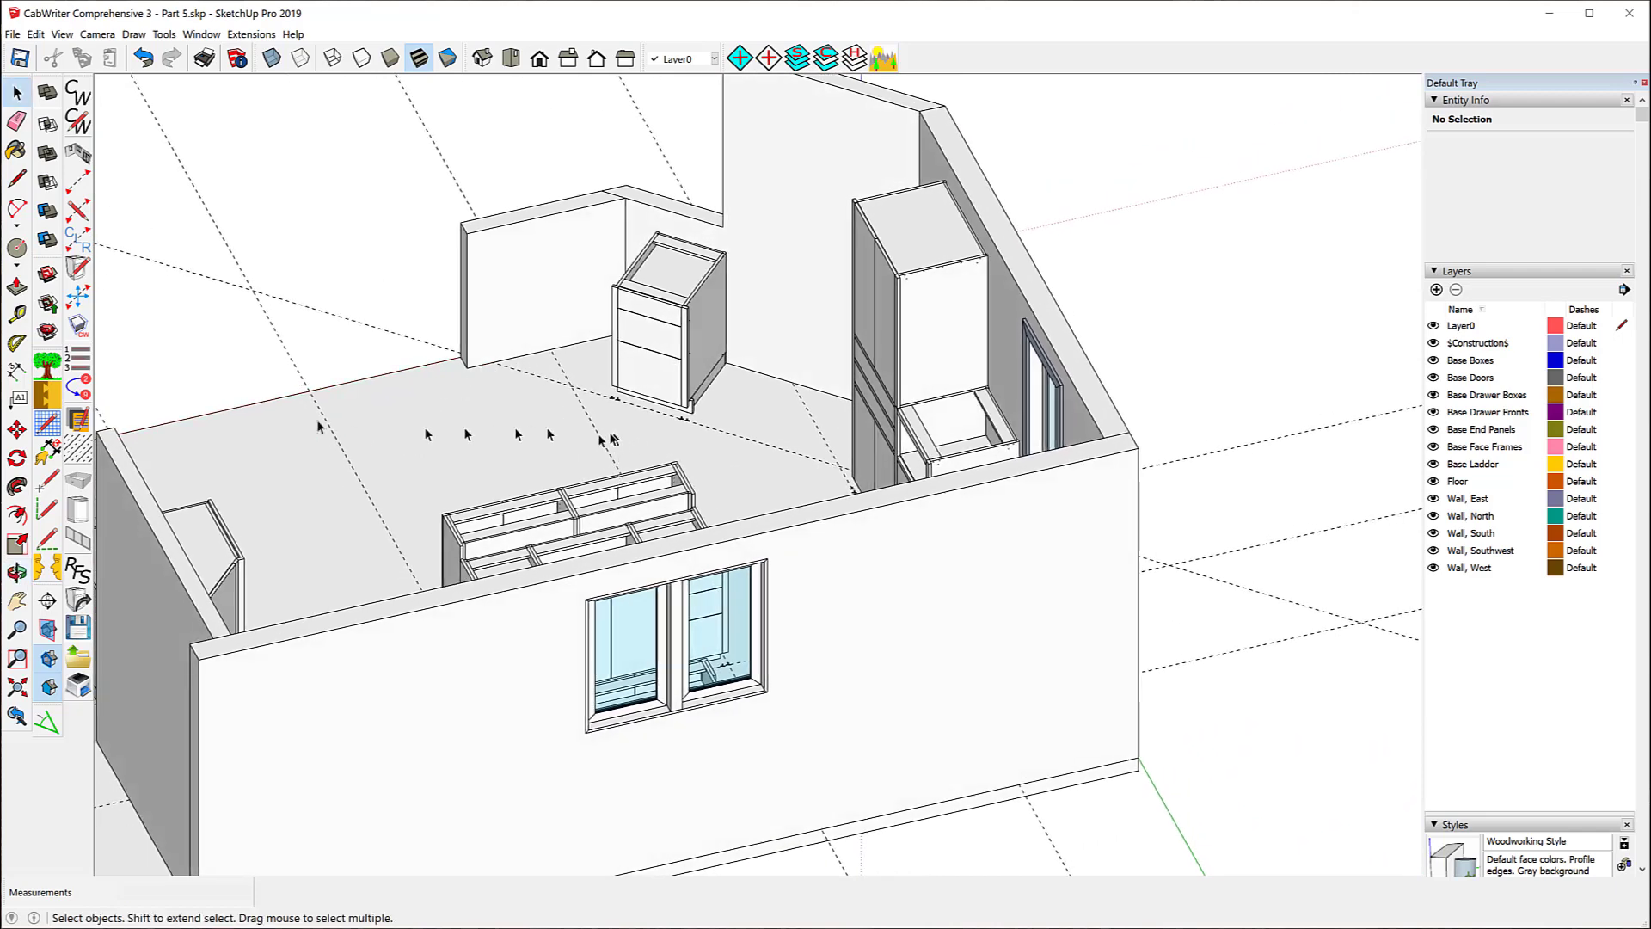
left_click(17, 315)
scroll(520, 353, "up", 6)
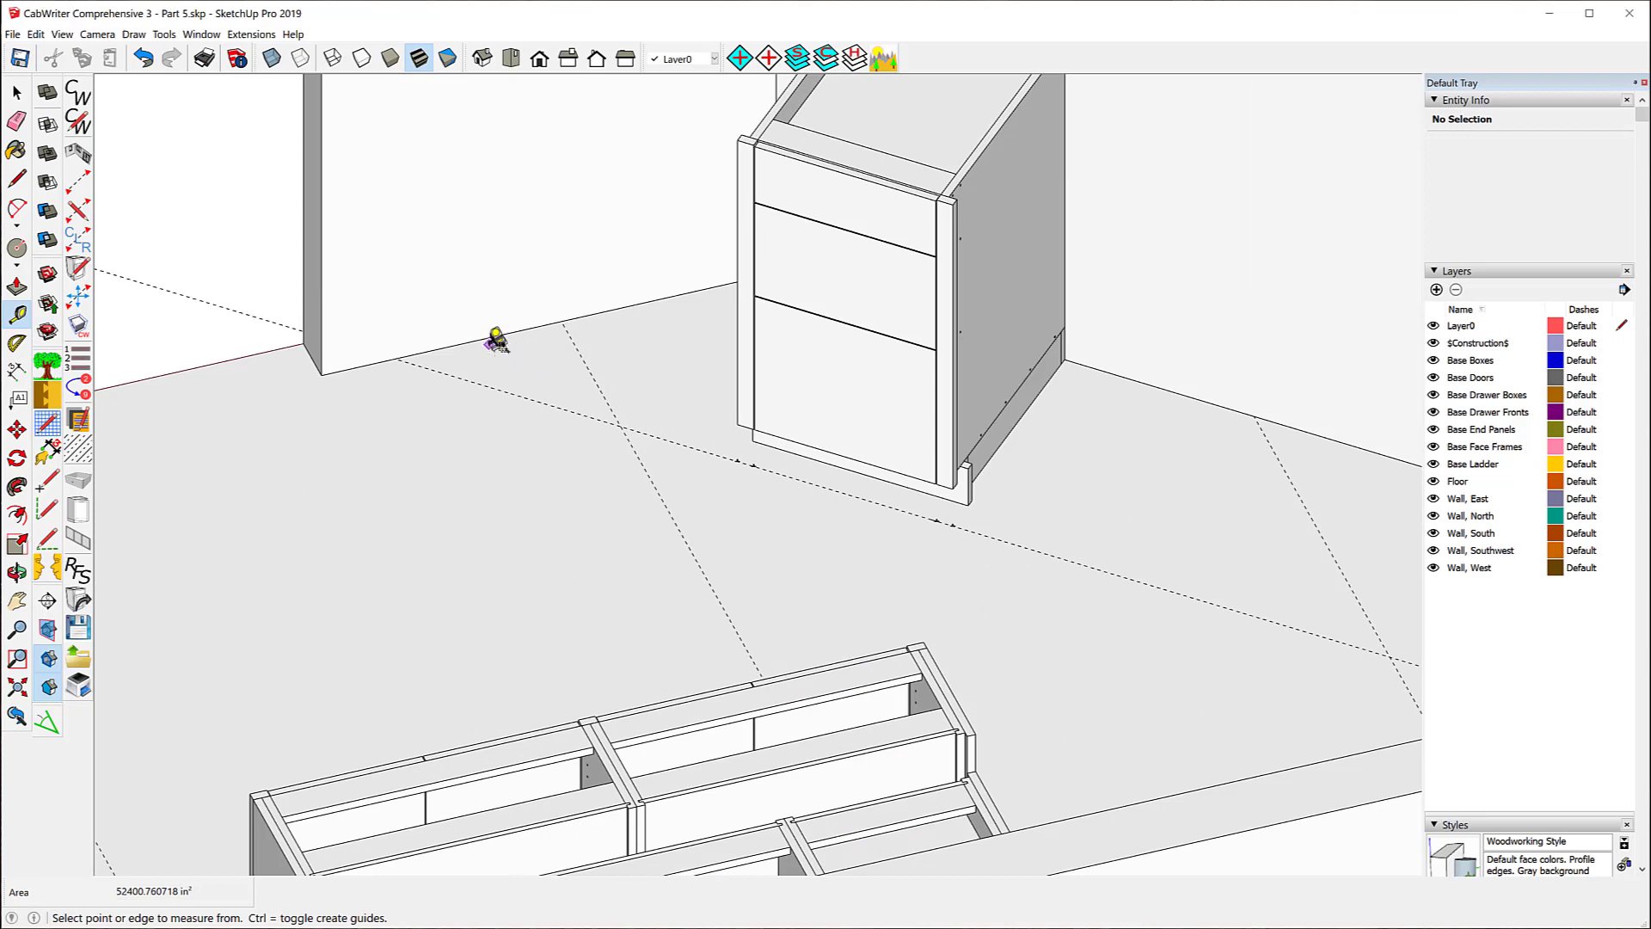
left_click(479, 340)
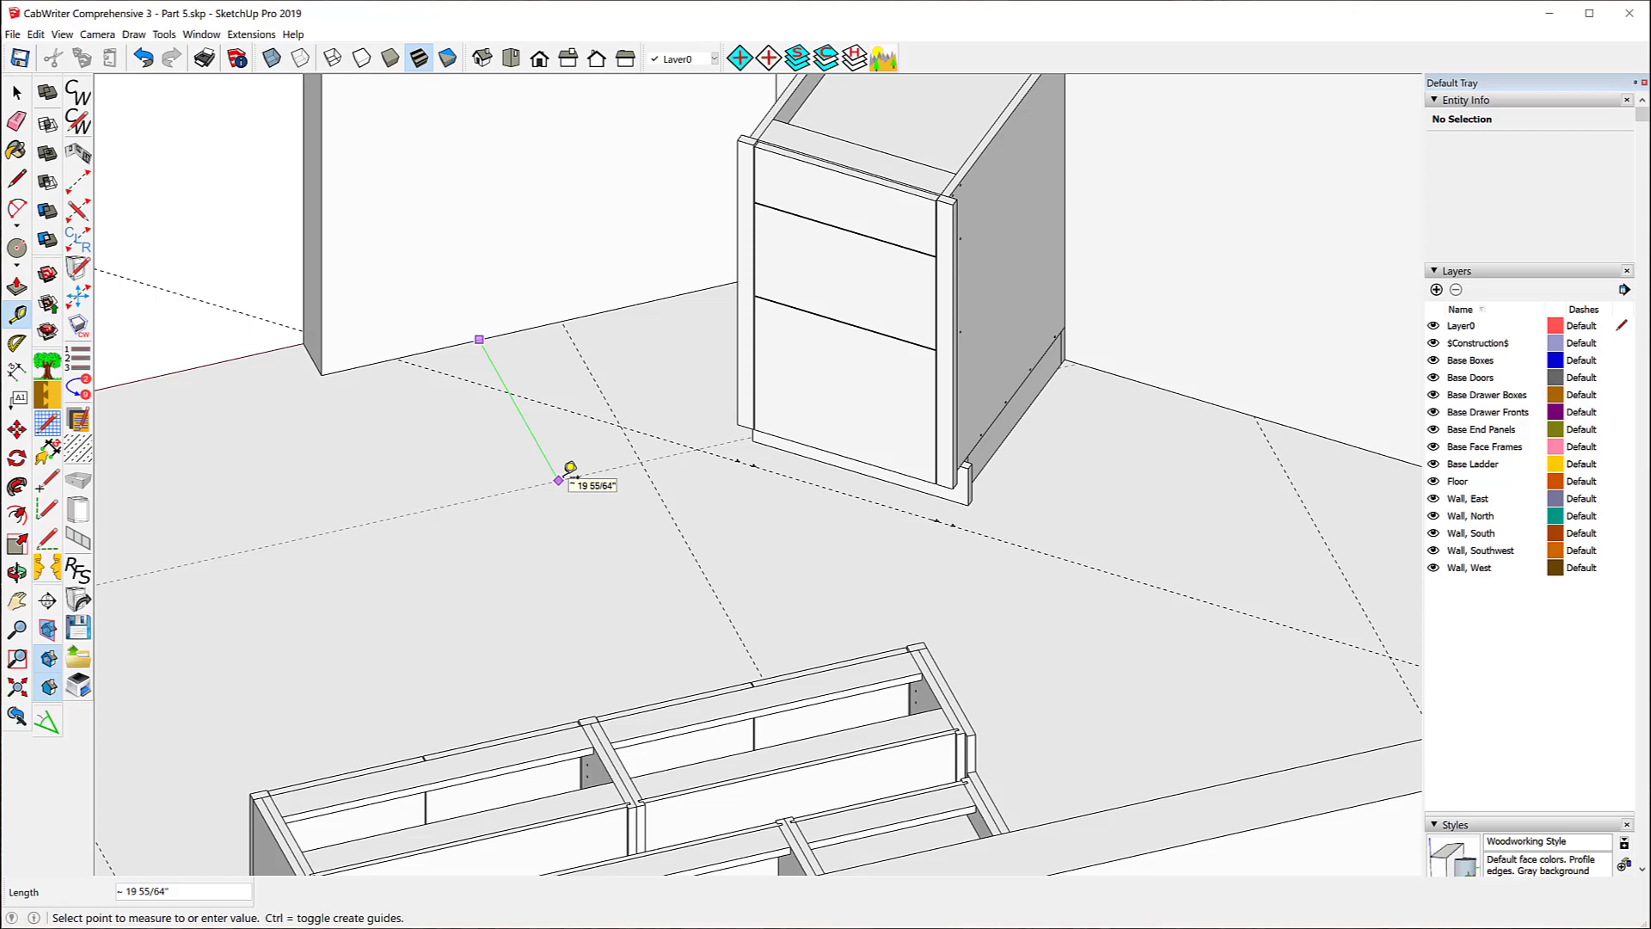
key("Return")
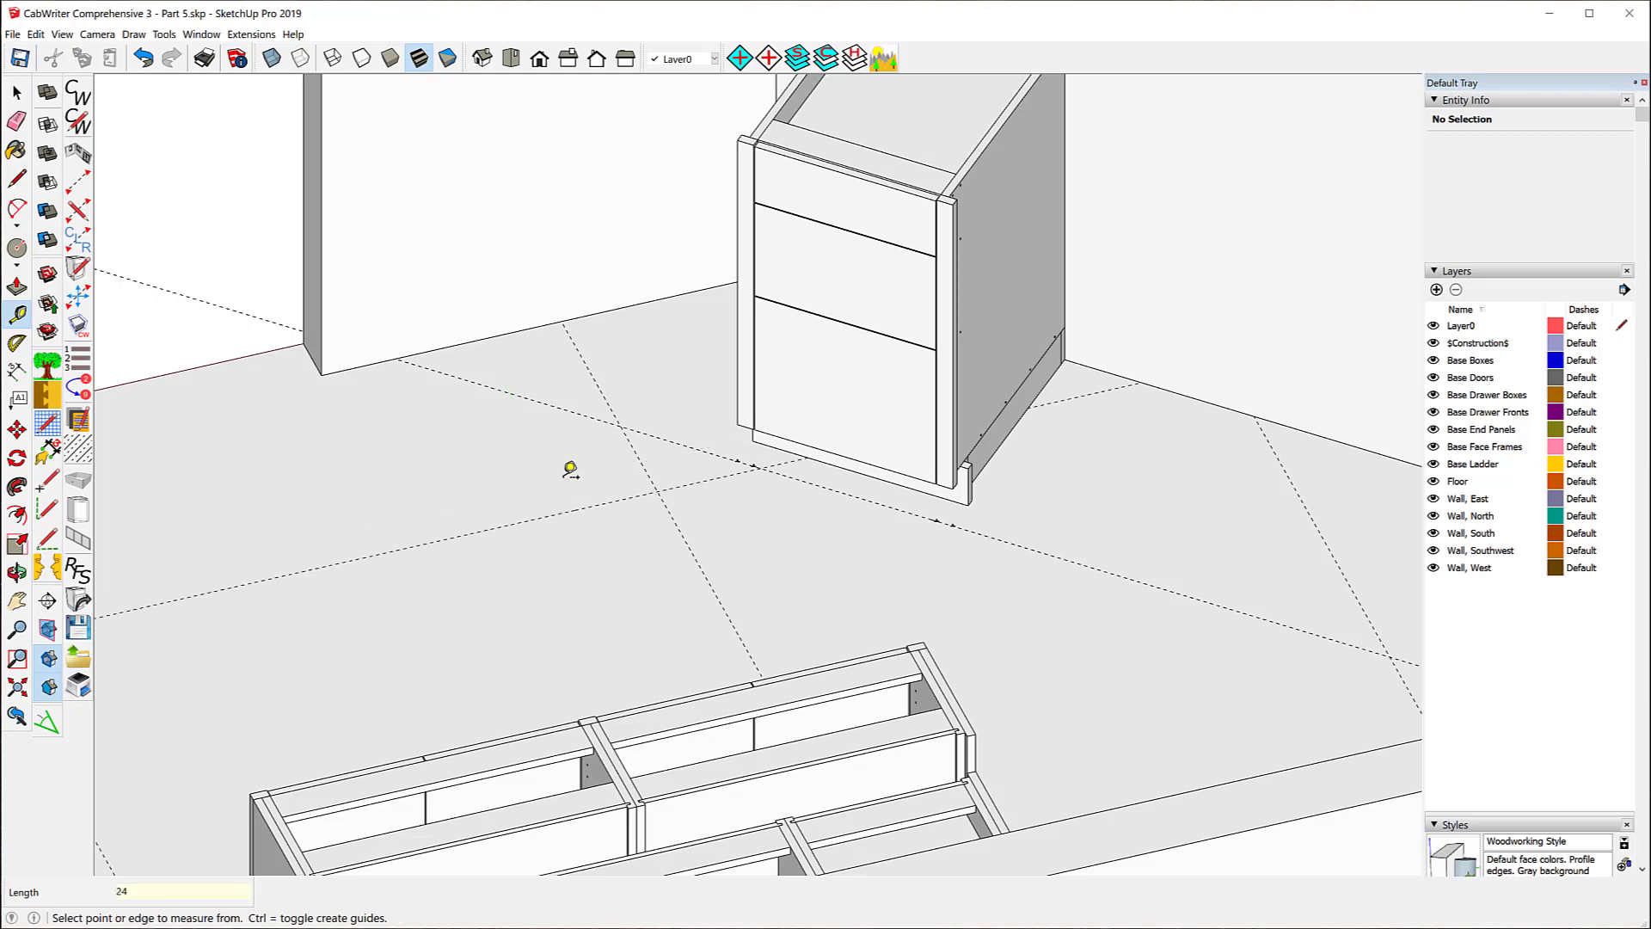
- Add two floor guides parallel to the half wall's free end, 9/16 inch and 30 9/16 inches inward from it
left_click(313, 358)
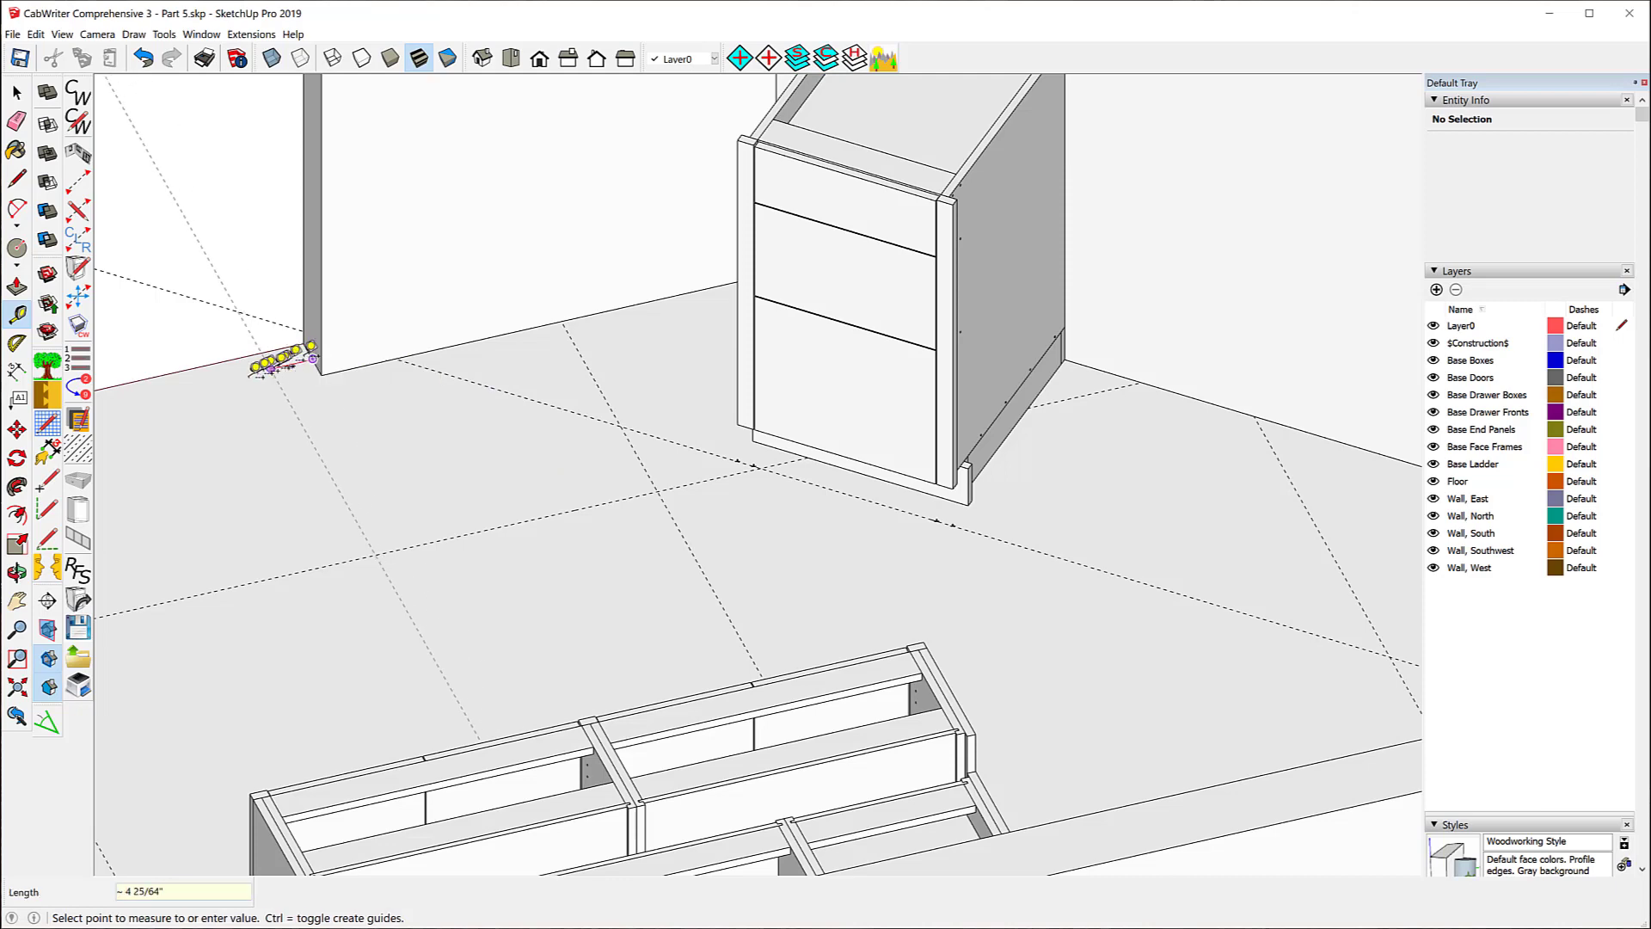
left_click(375, 362)
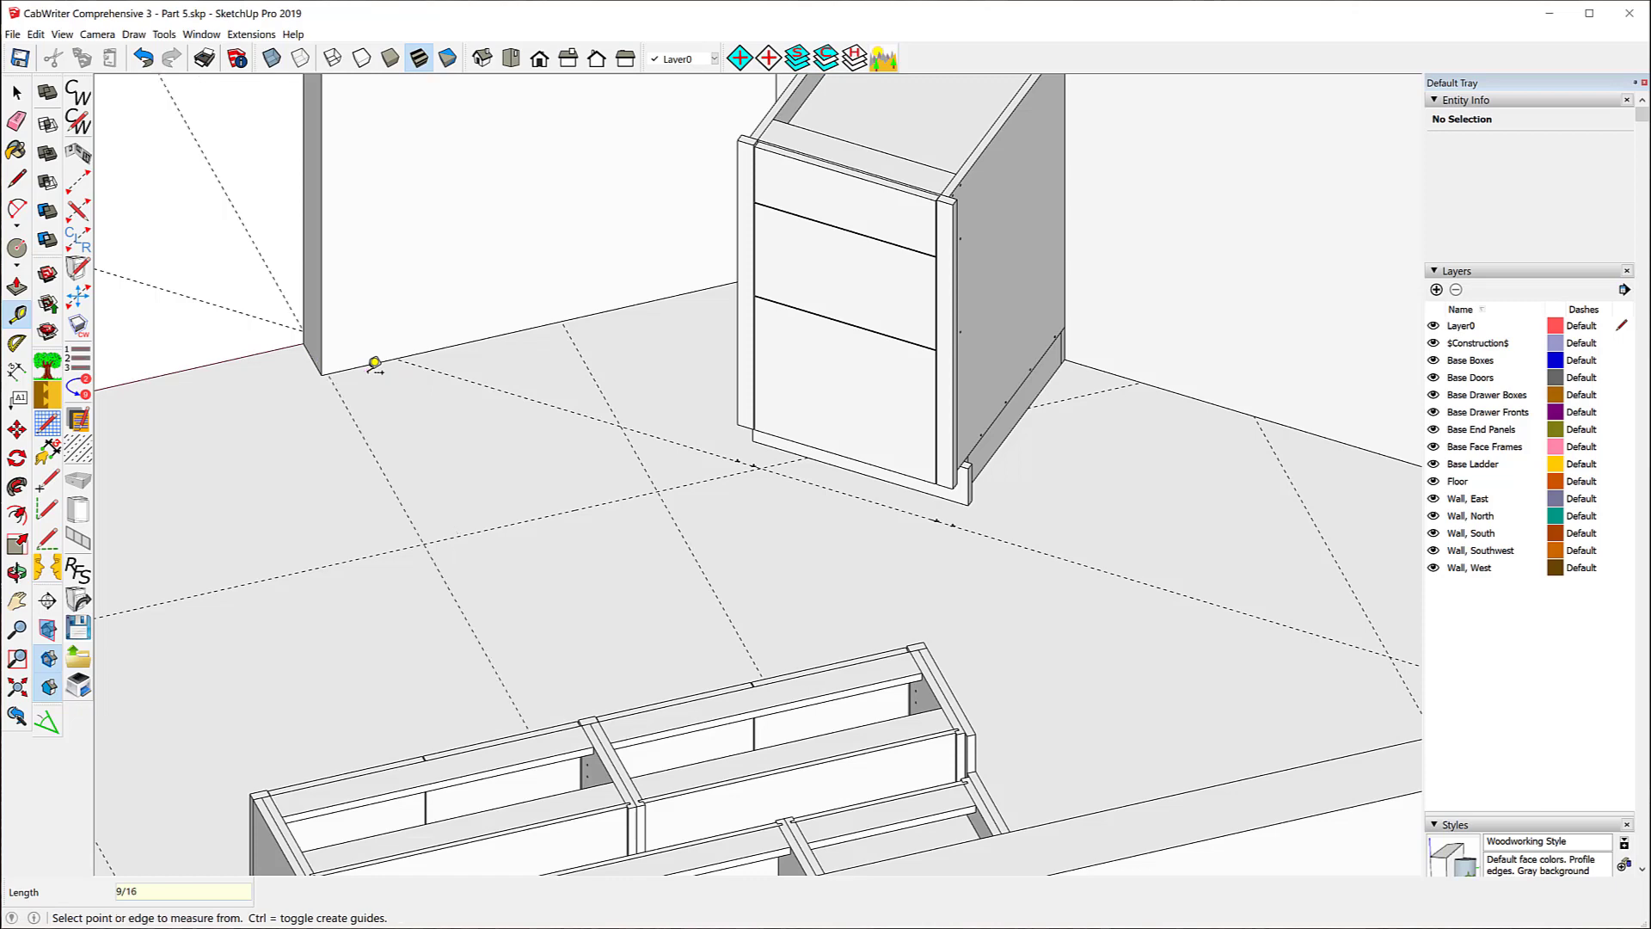
left_click(313, 358)
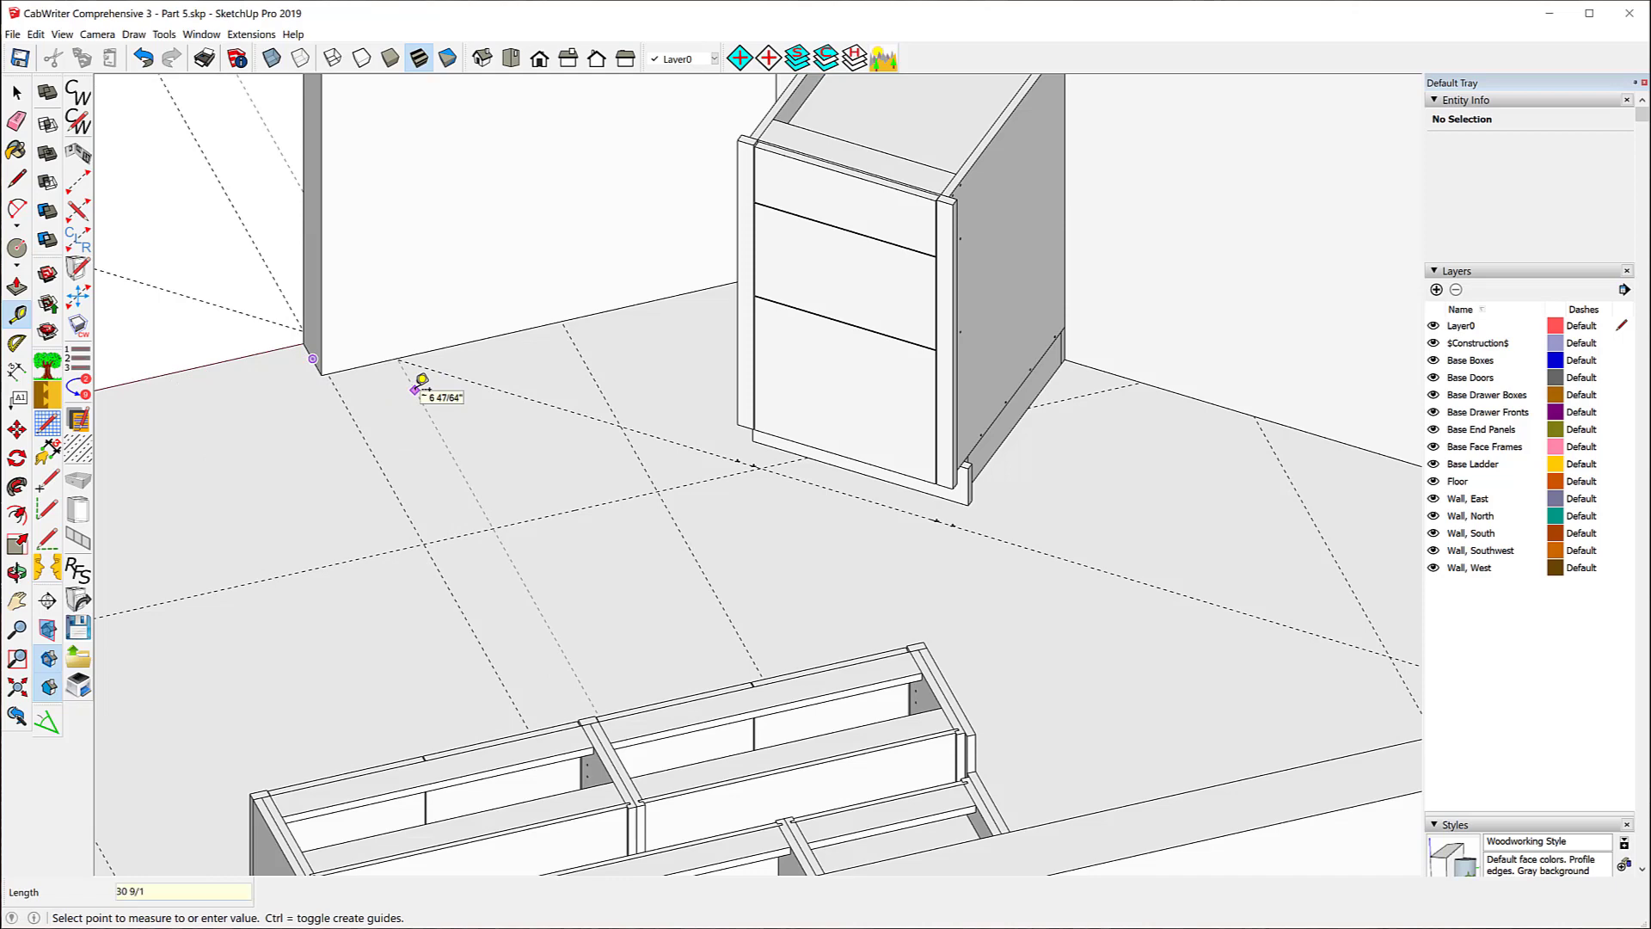
key("Return")
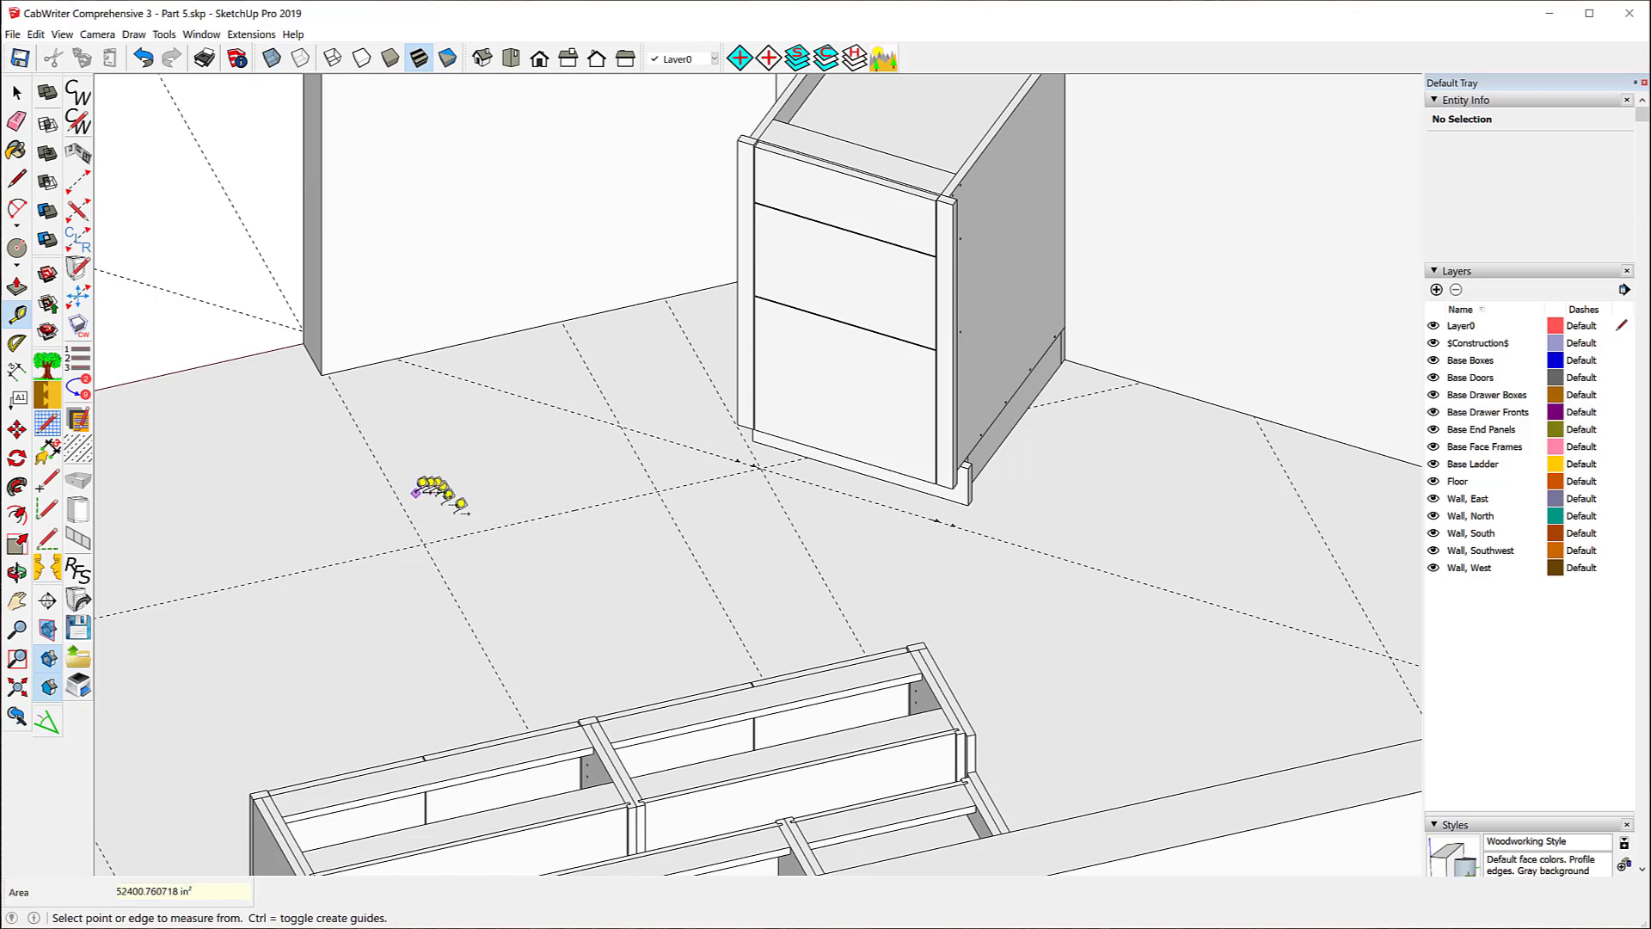
left_click(398, 497)
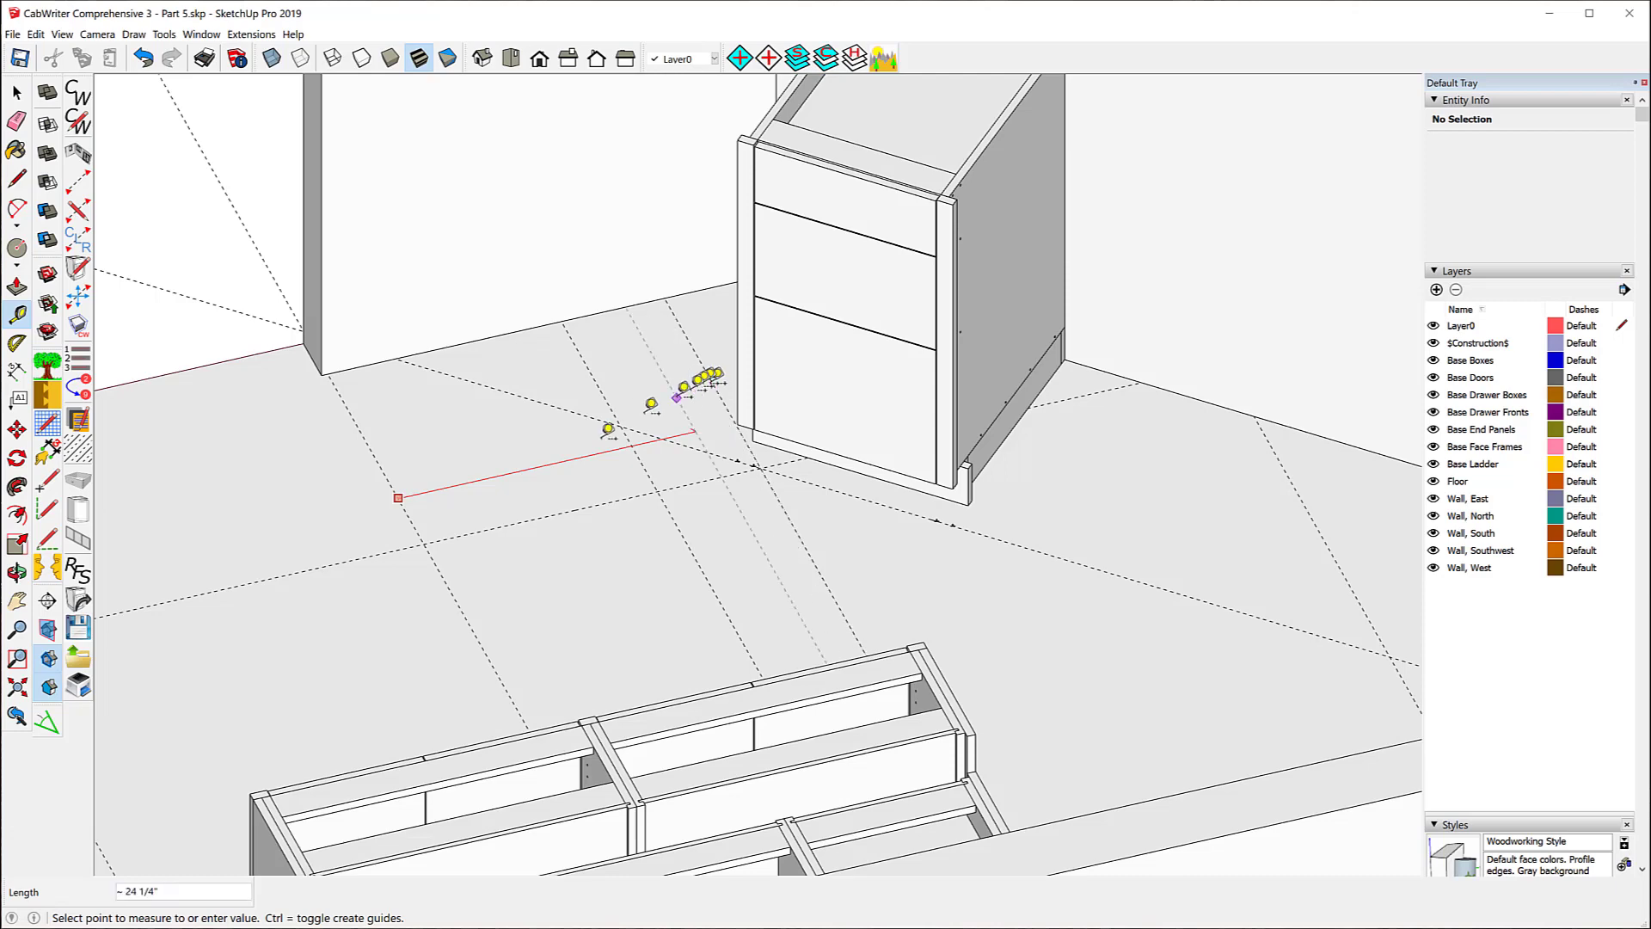
key("Escape")
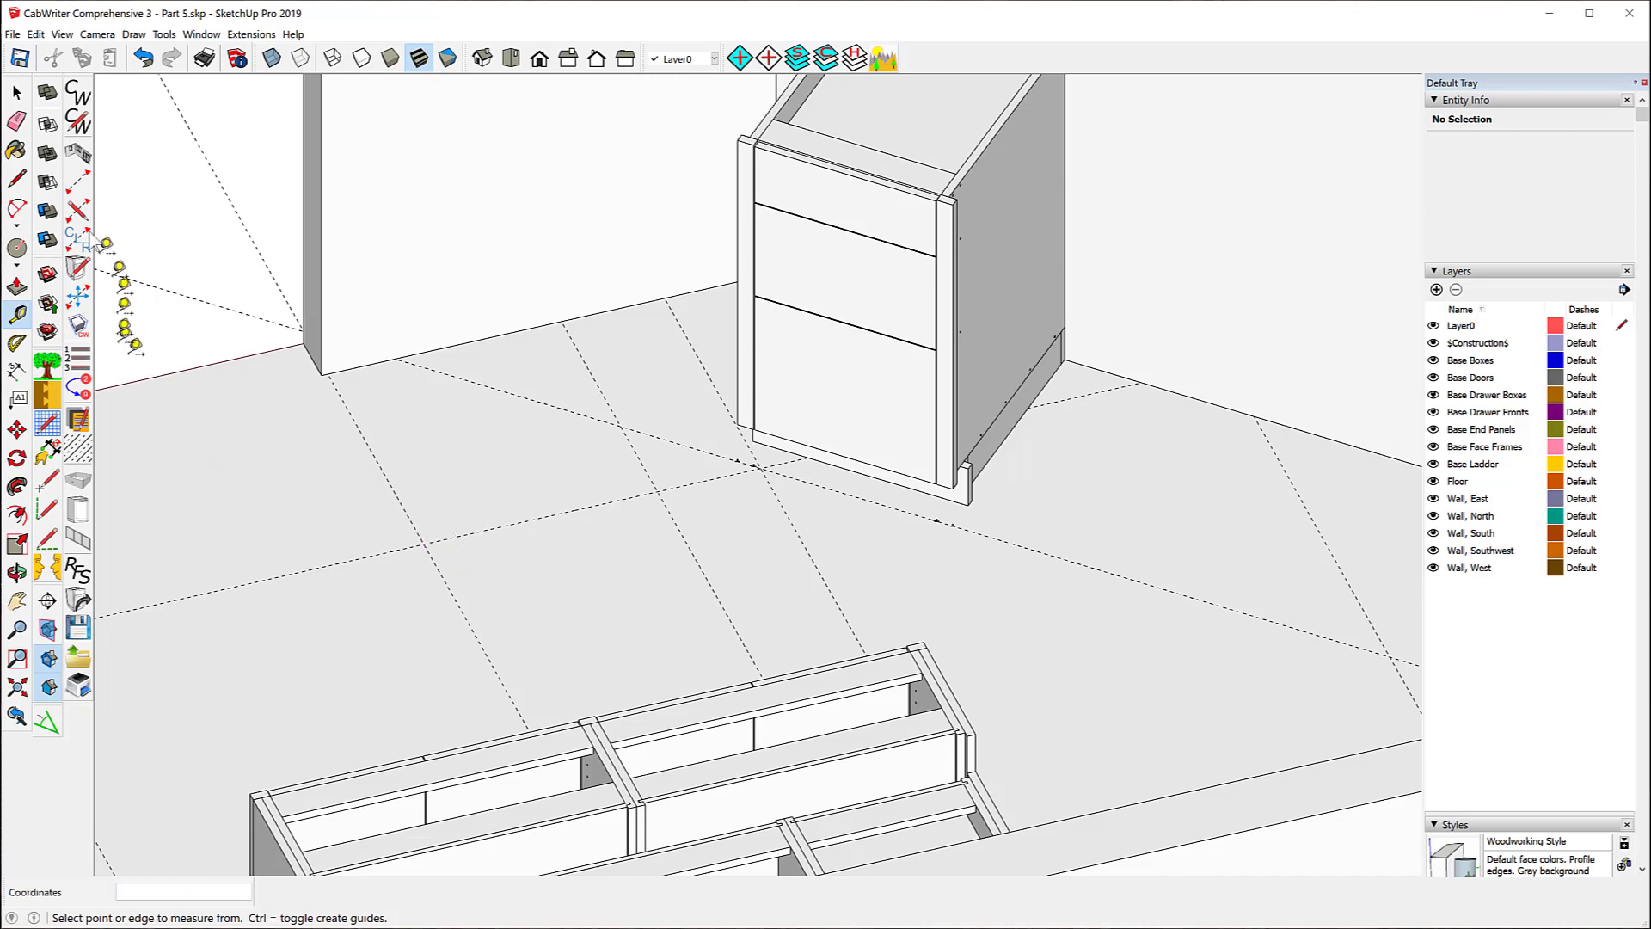
- Draw the cabinet's left end stile from the crossing of the 9/16 inch and 24 inch guides, with end type Left Sheet
left_click(77, 207)
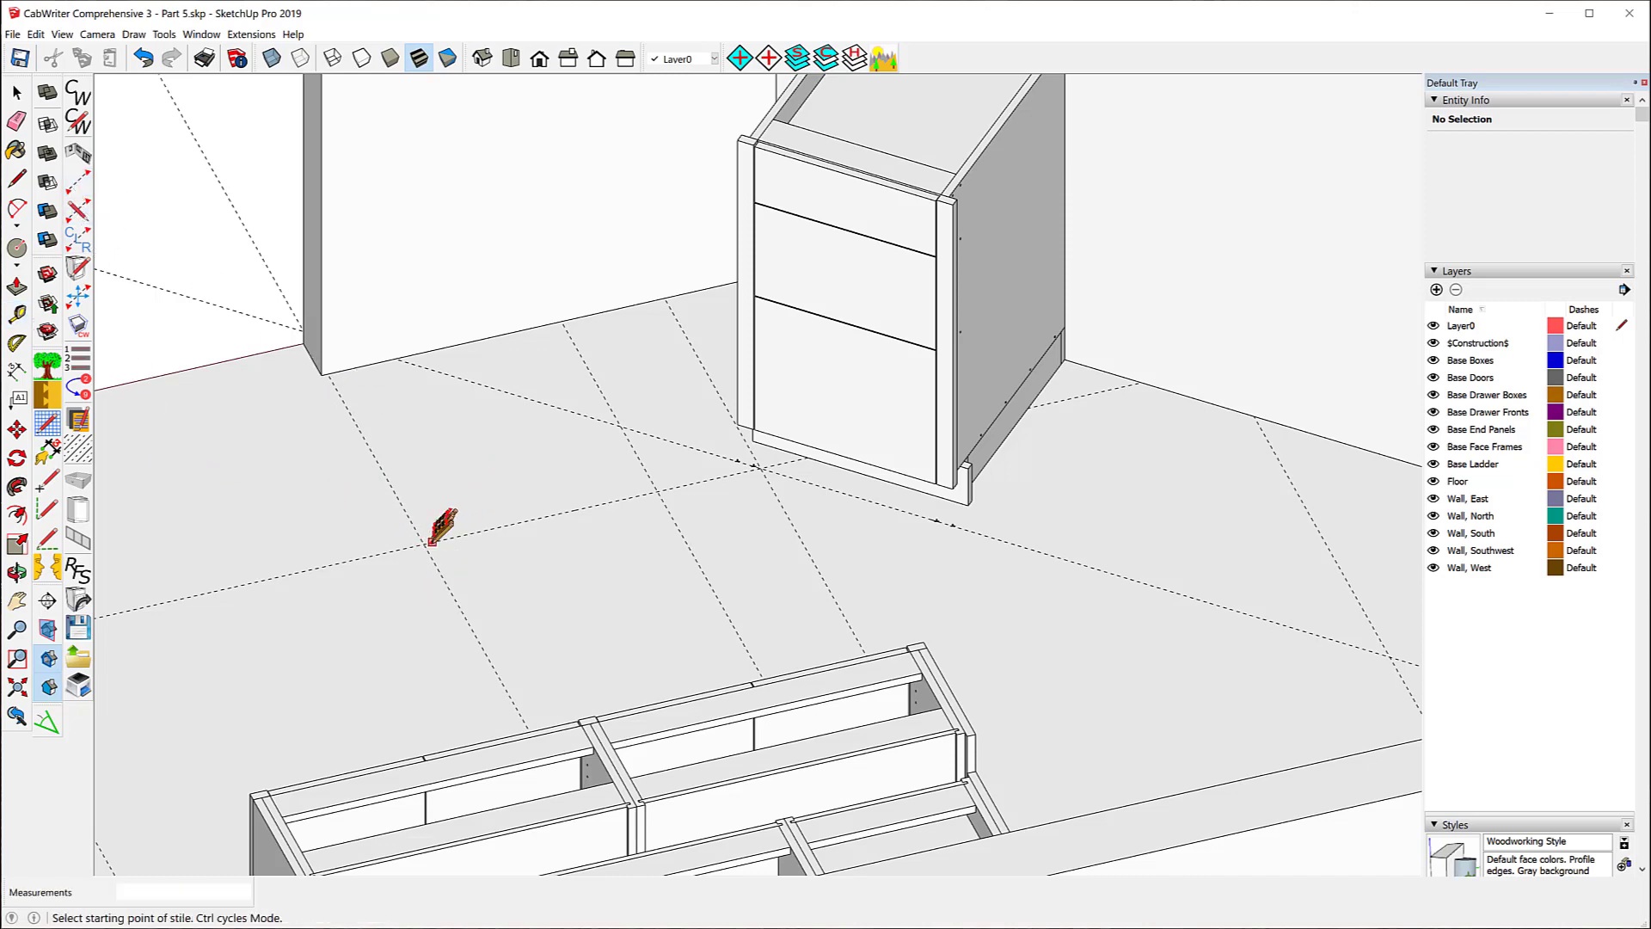
left_click(423, 542)
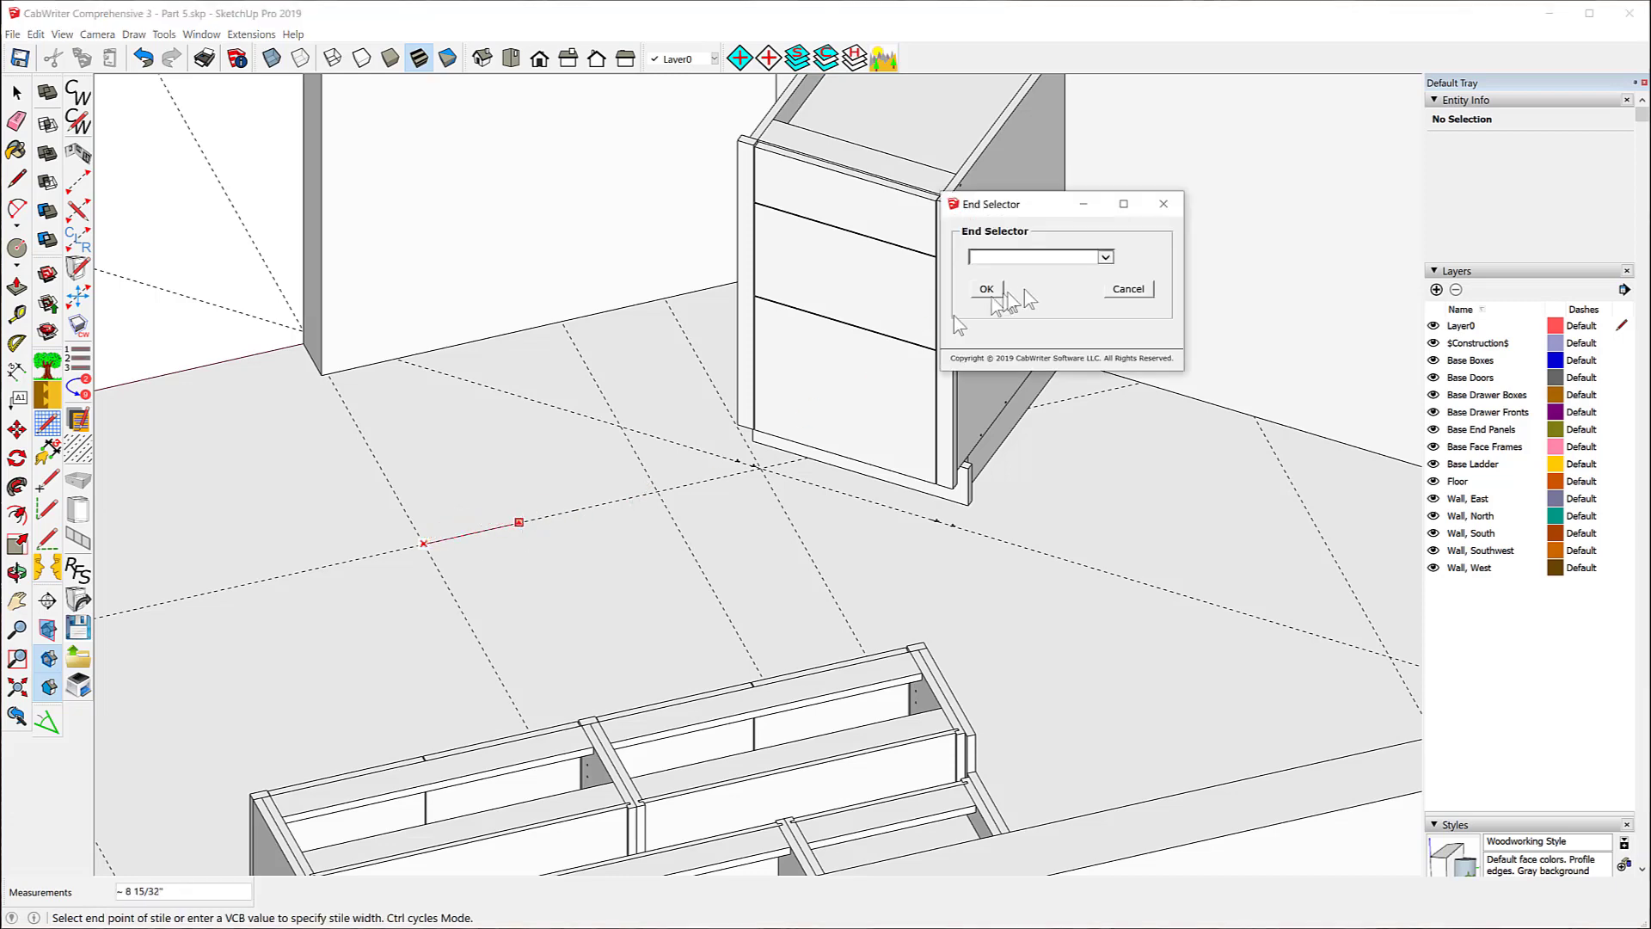
left_click(1107, 258)
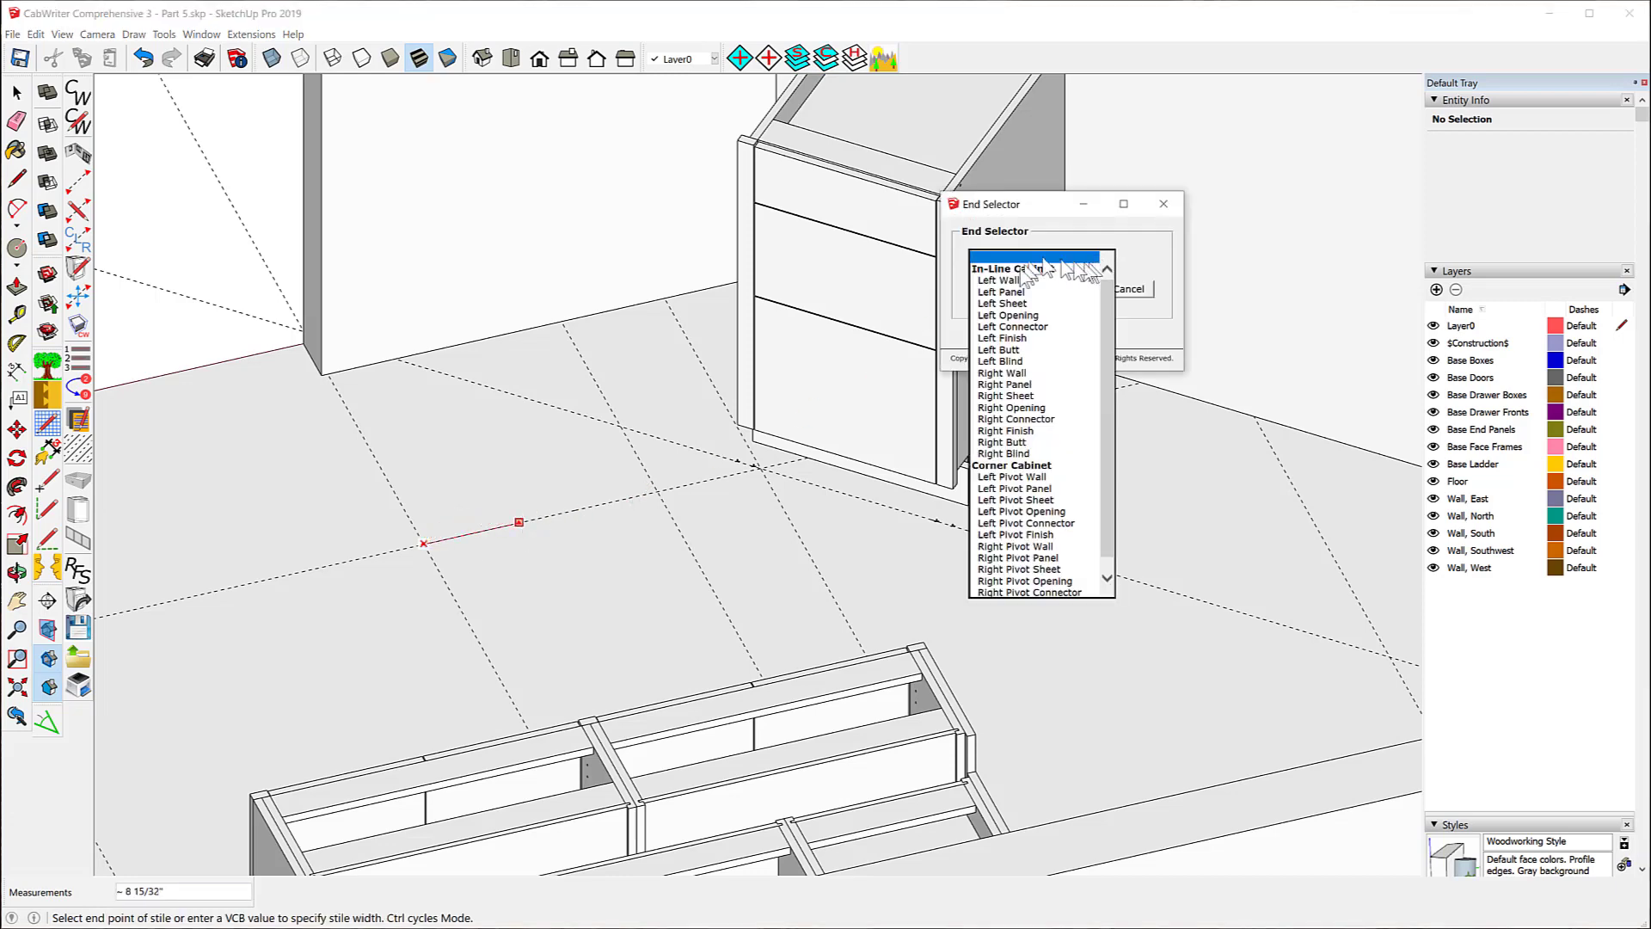
left_click(1003, 304)
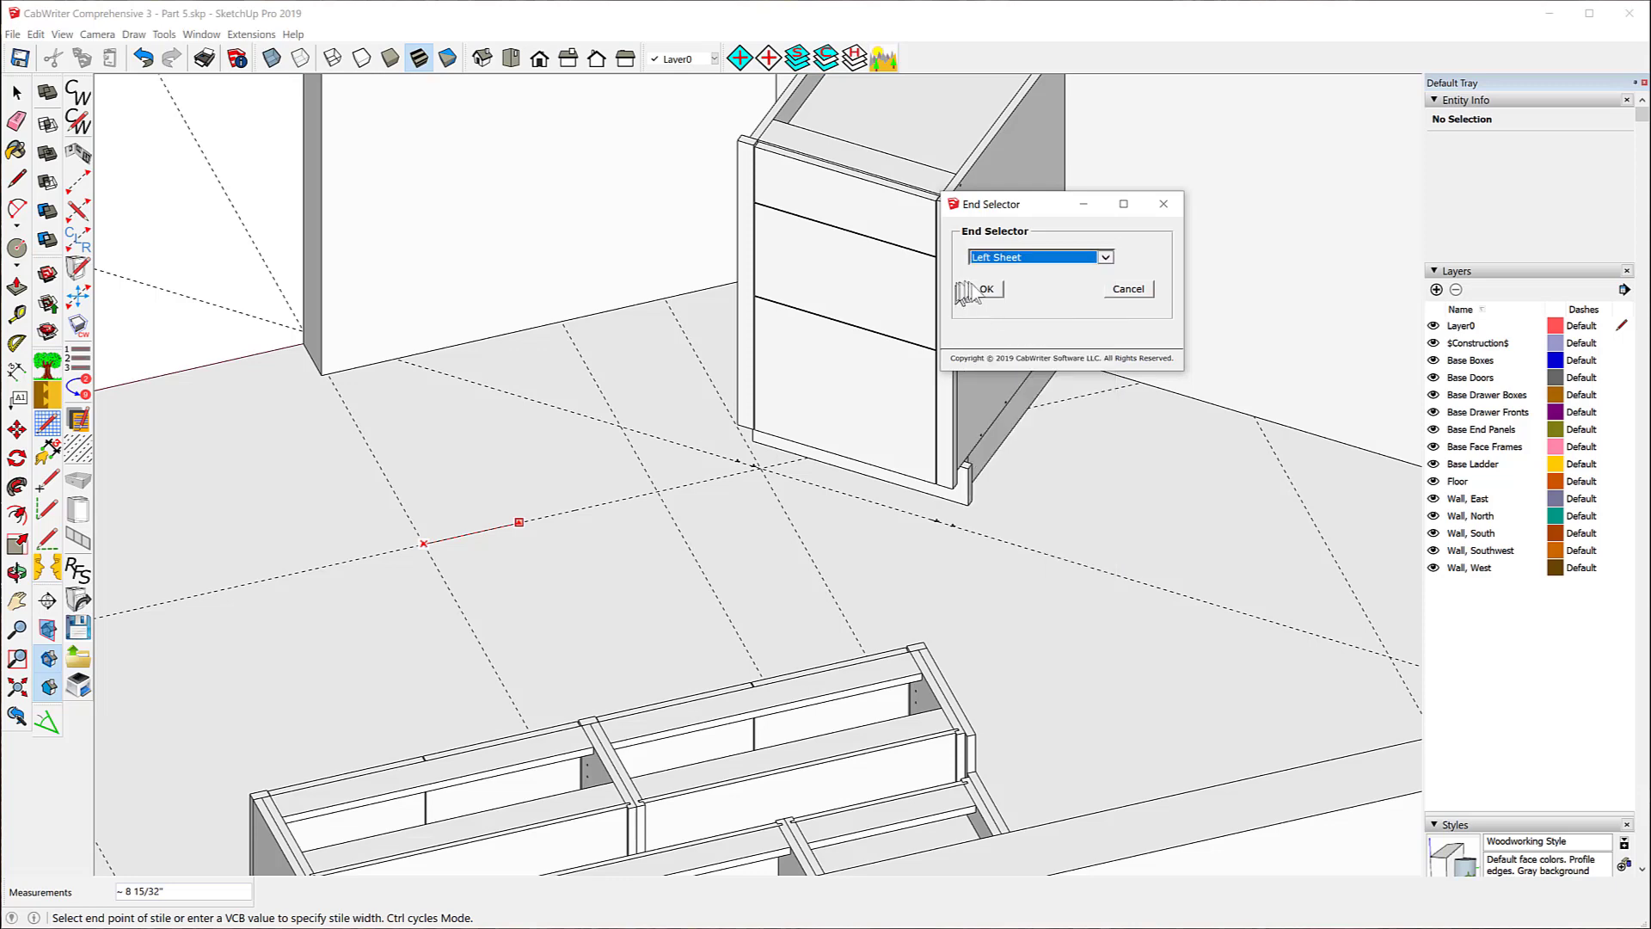
left_click(987, 292)
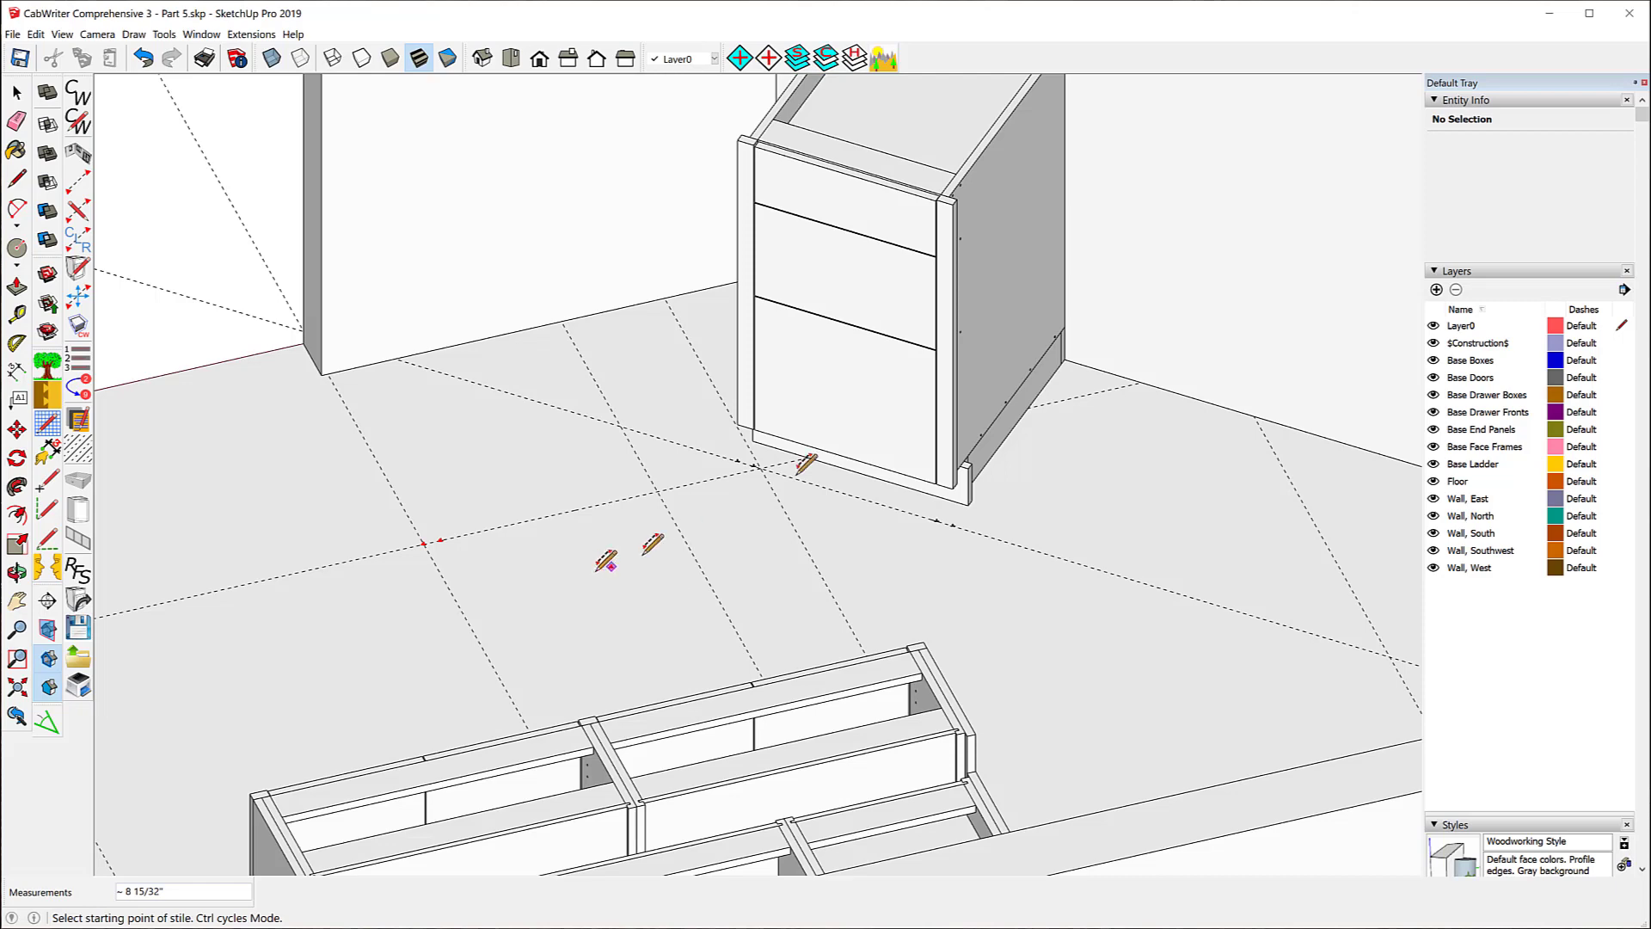
- Try to draw the cabinet's right end stile from the crossing of the 30 9/16 inch and 24 inch floor guides
scroll(761, 482, "up", 3)
scroll(760, 511, "up", 5)
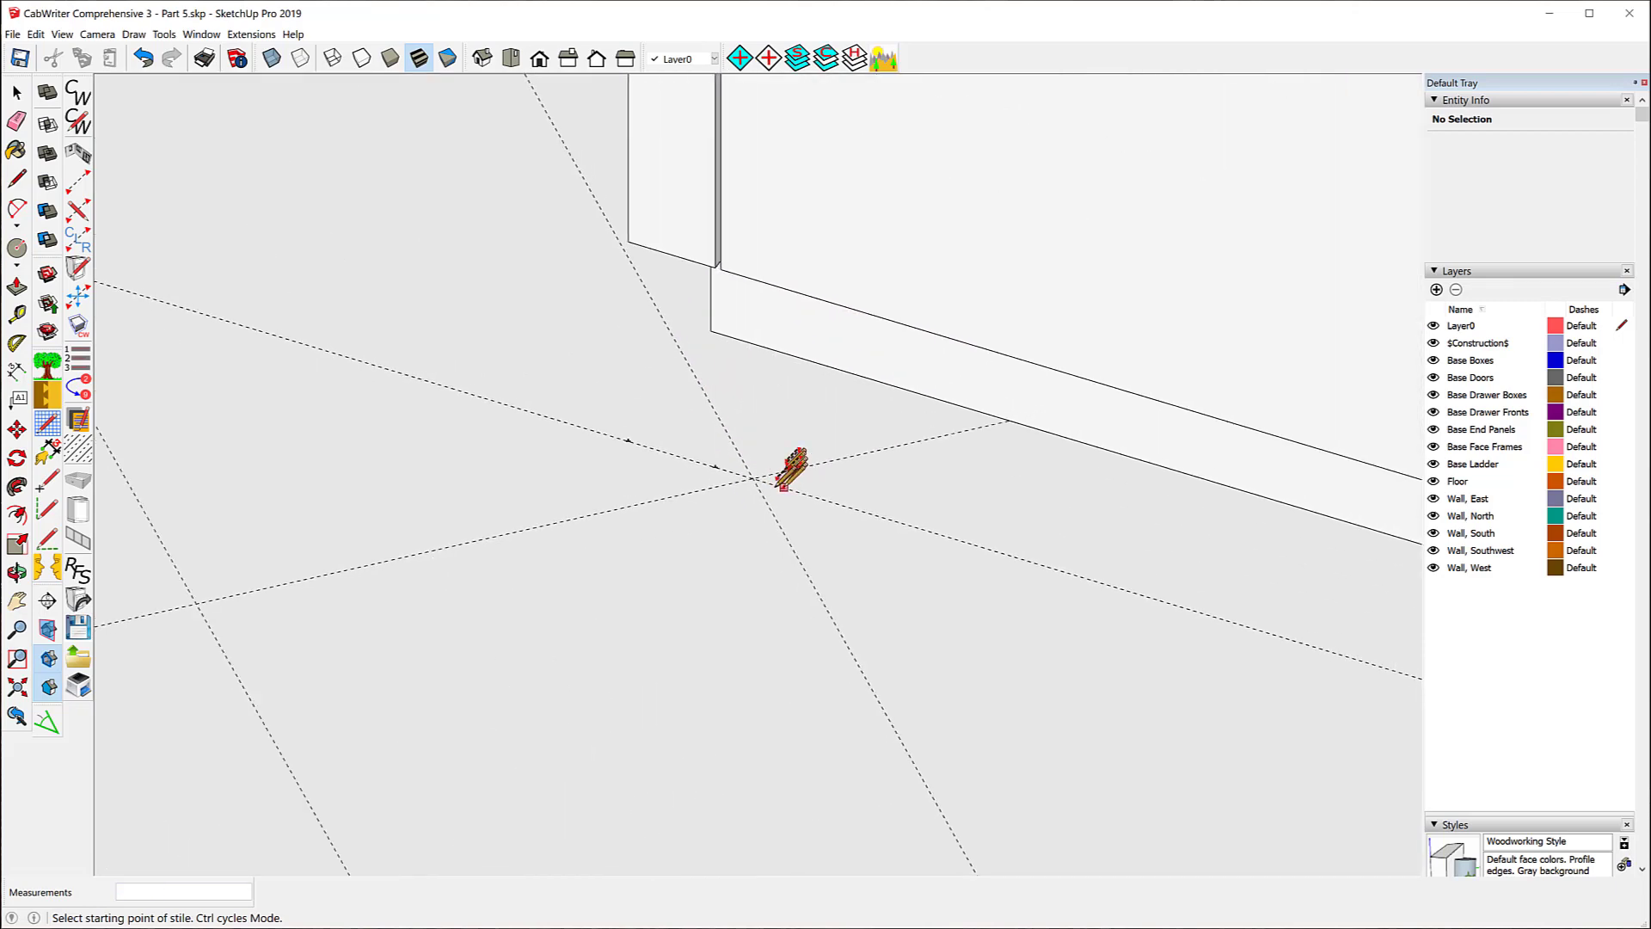
scroll(755, 466, "up", 3)
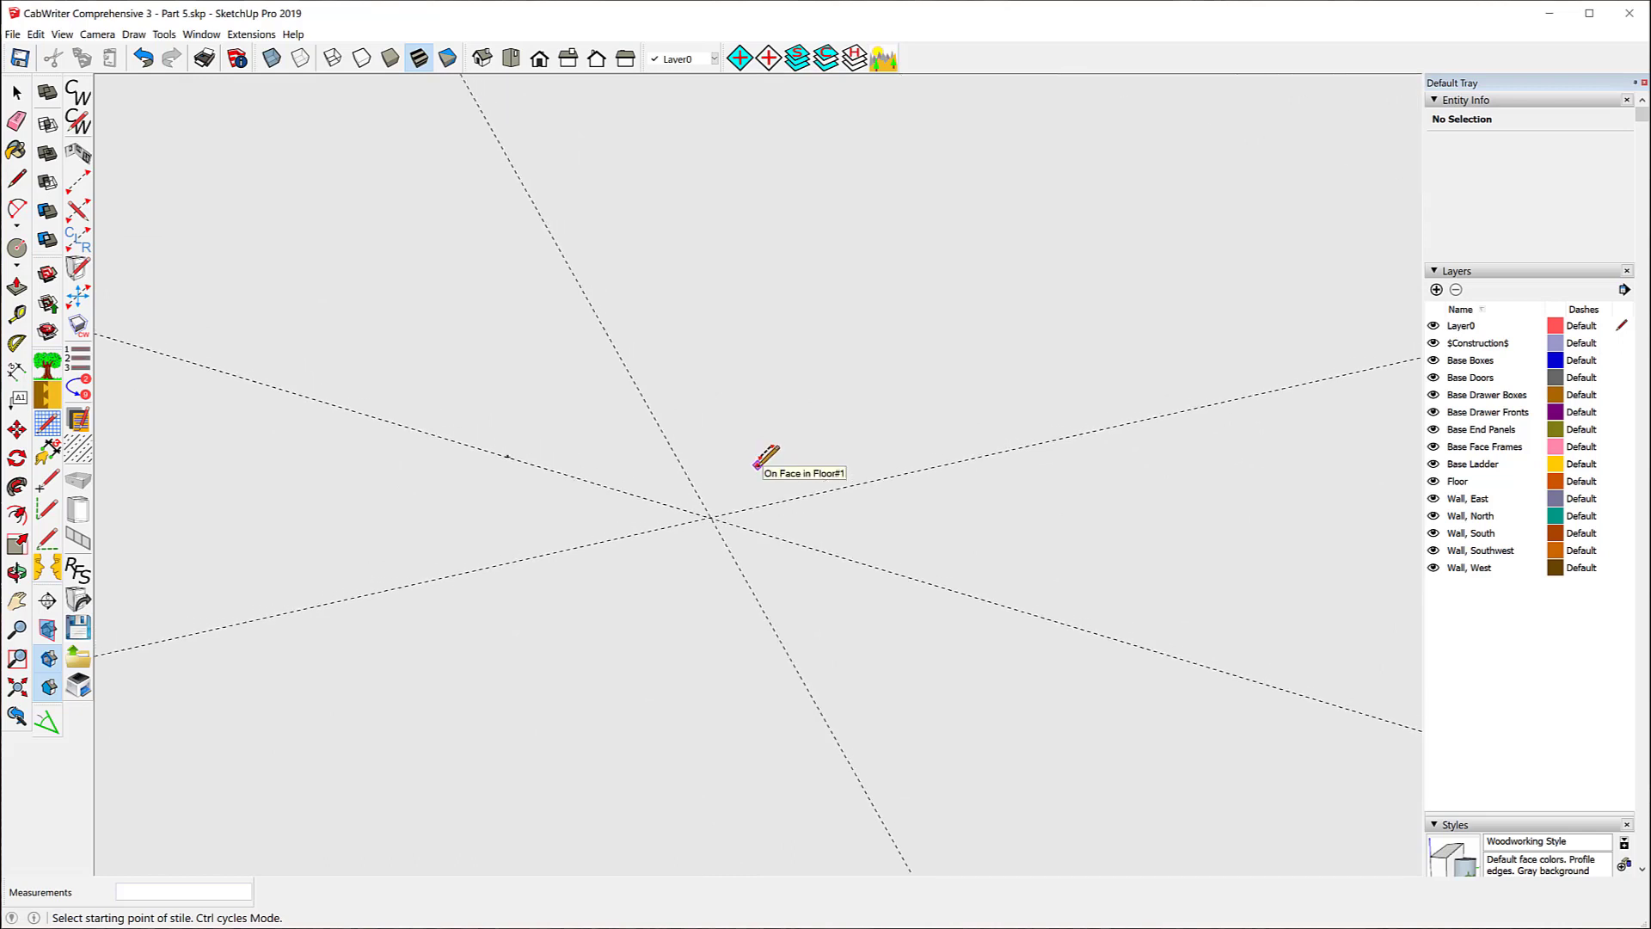
scroll(756, 466, "up", 2)
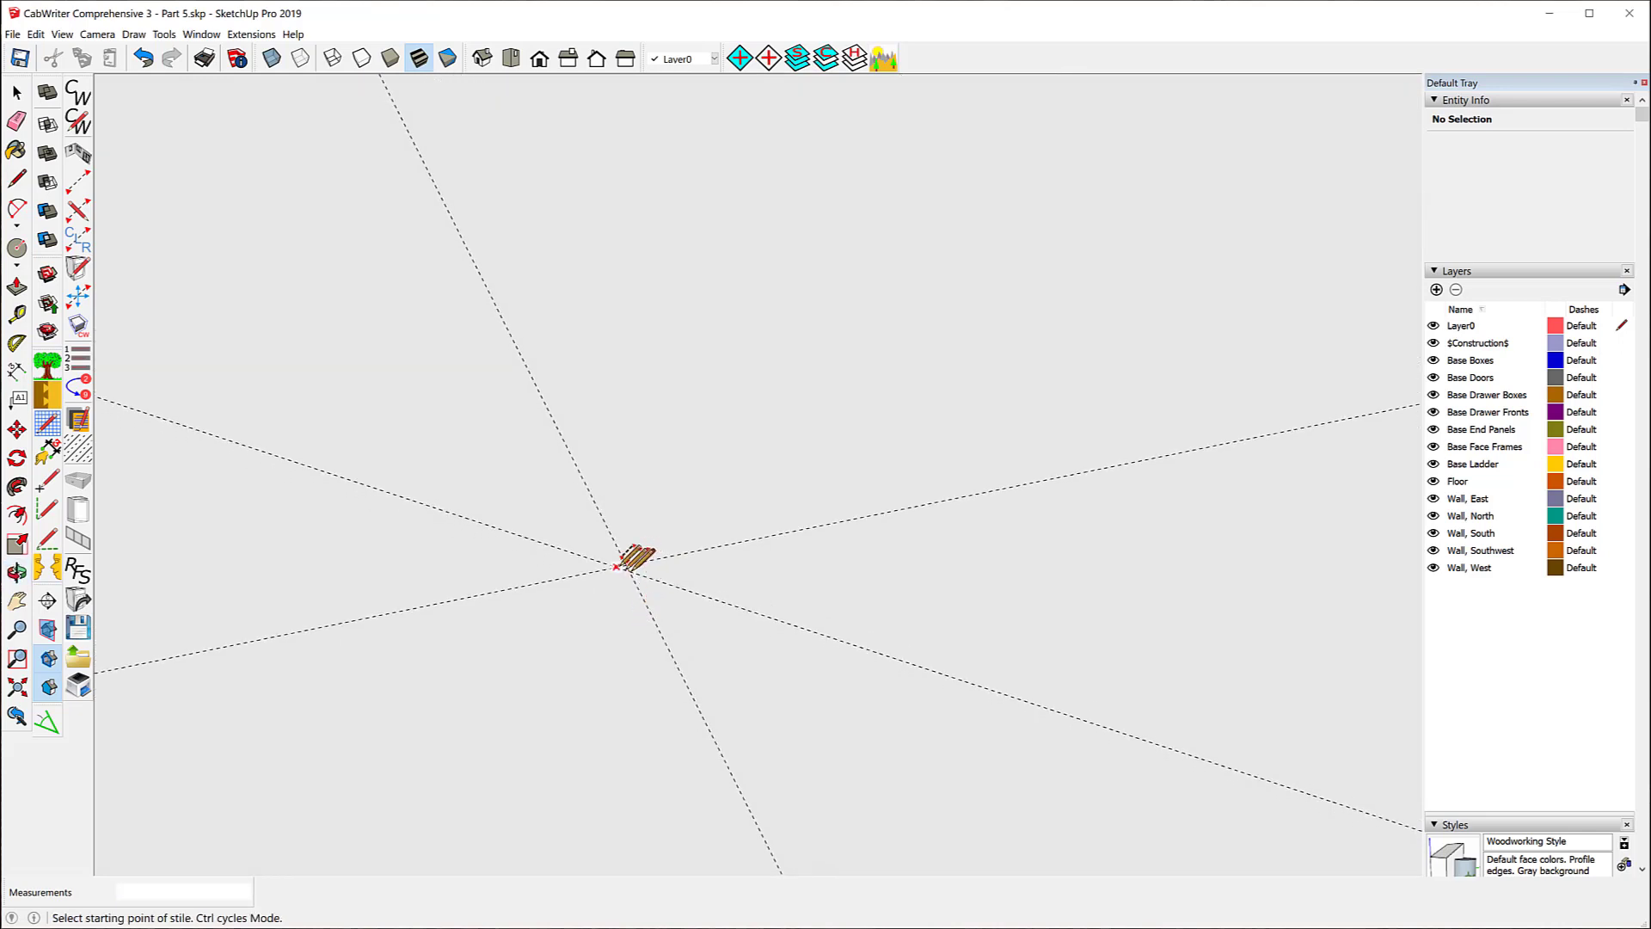
scroll(620, 561, "up", 1)
scroll(615, 570, "up", 1)
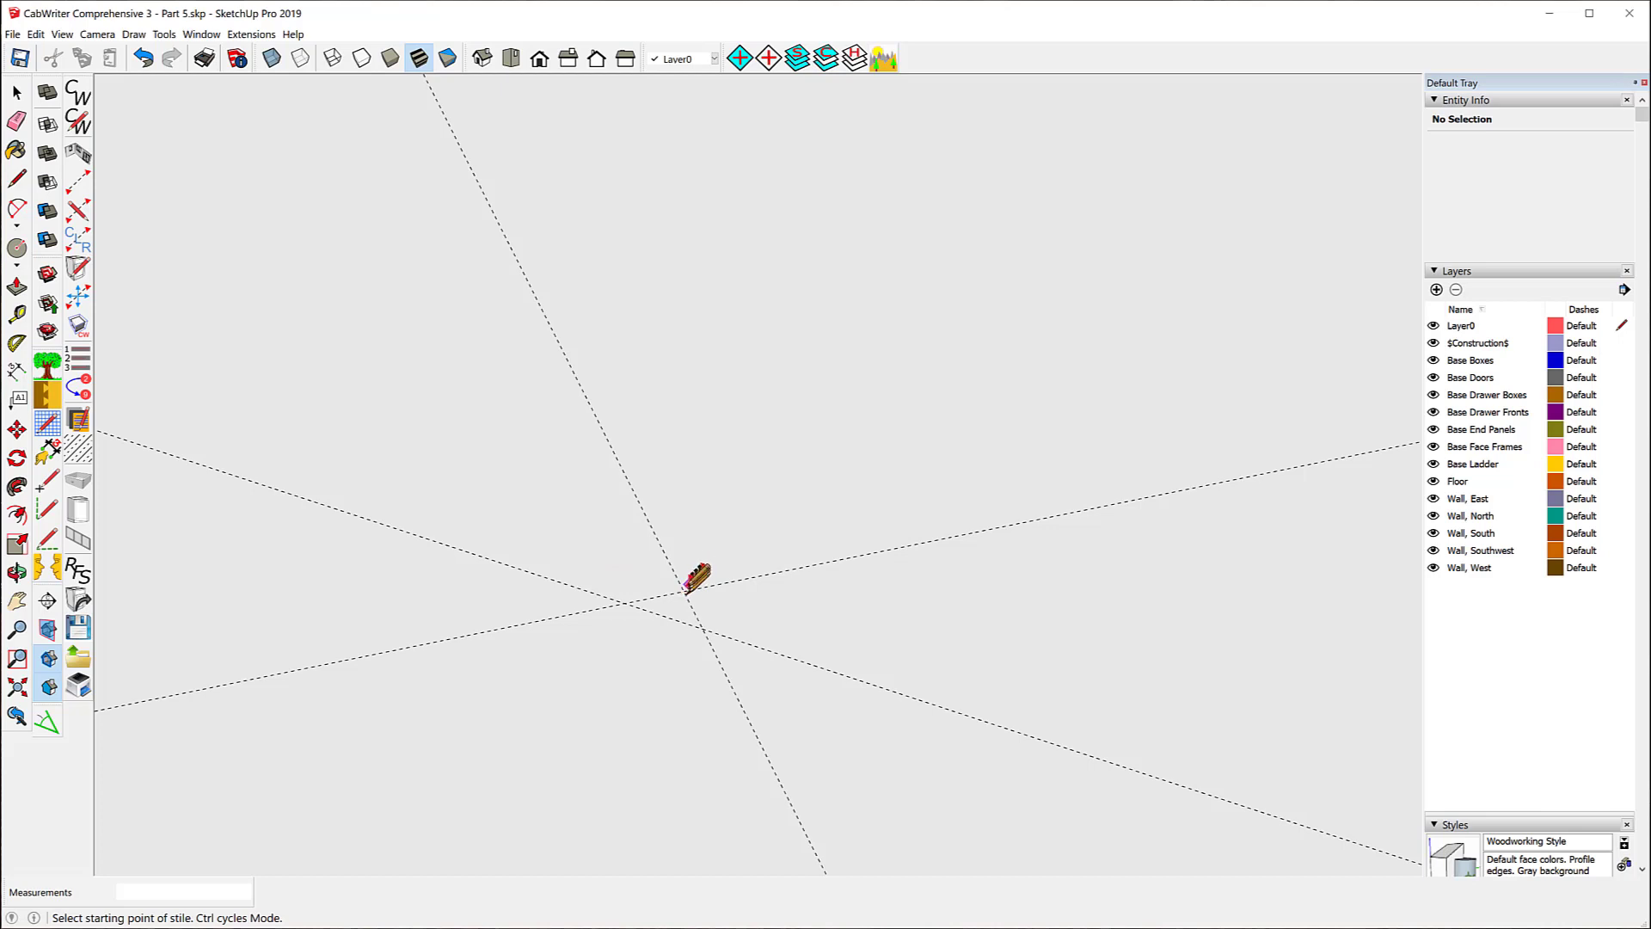
left_click(684, 591)
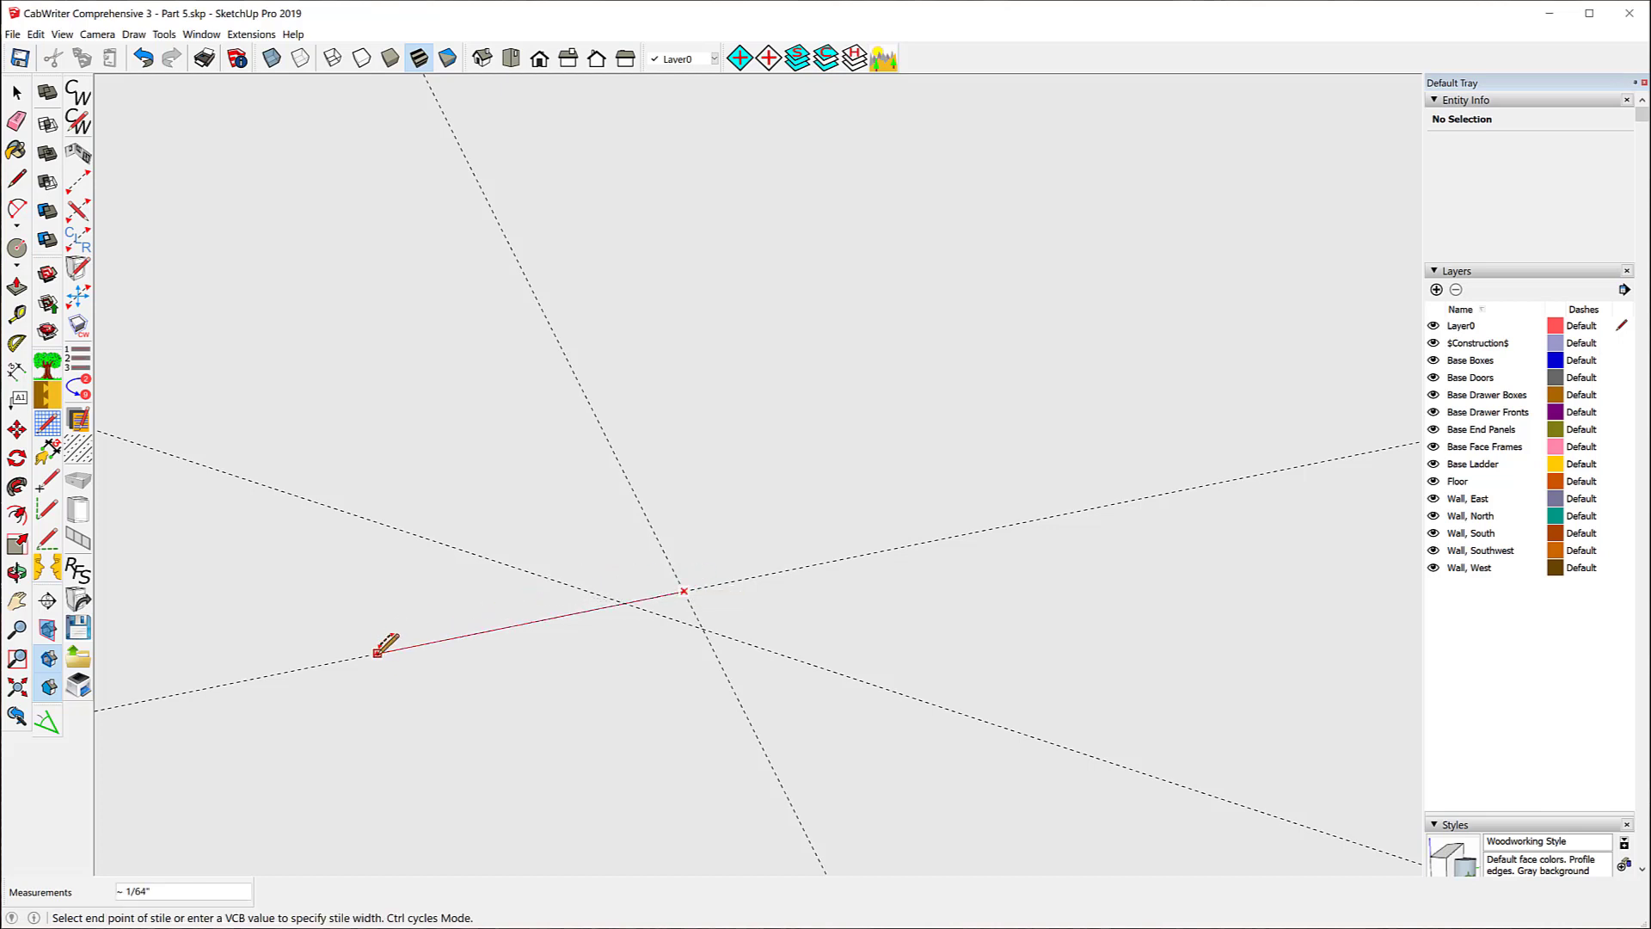
middle_click_drag(430, 600, 394, 540, "shift")
scroll(643, 470, "down", 2)
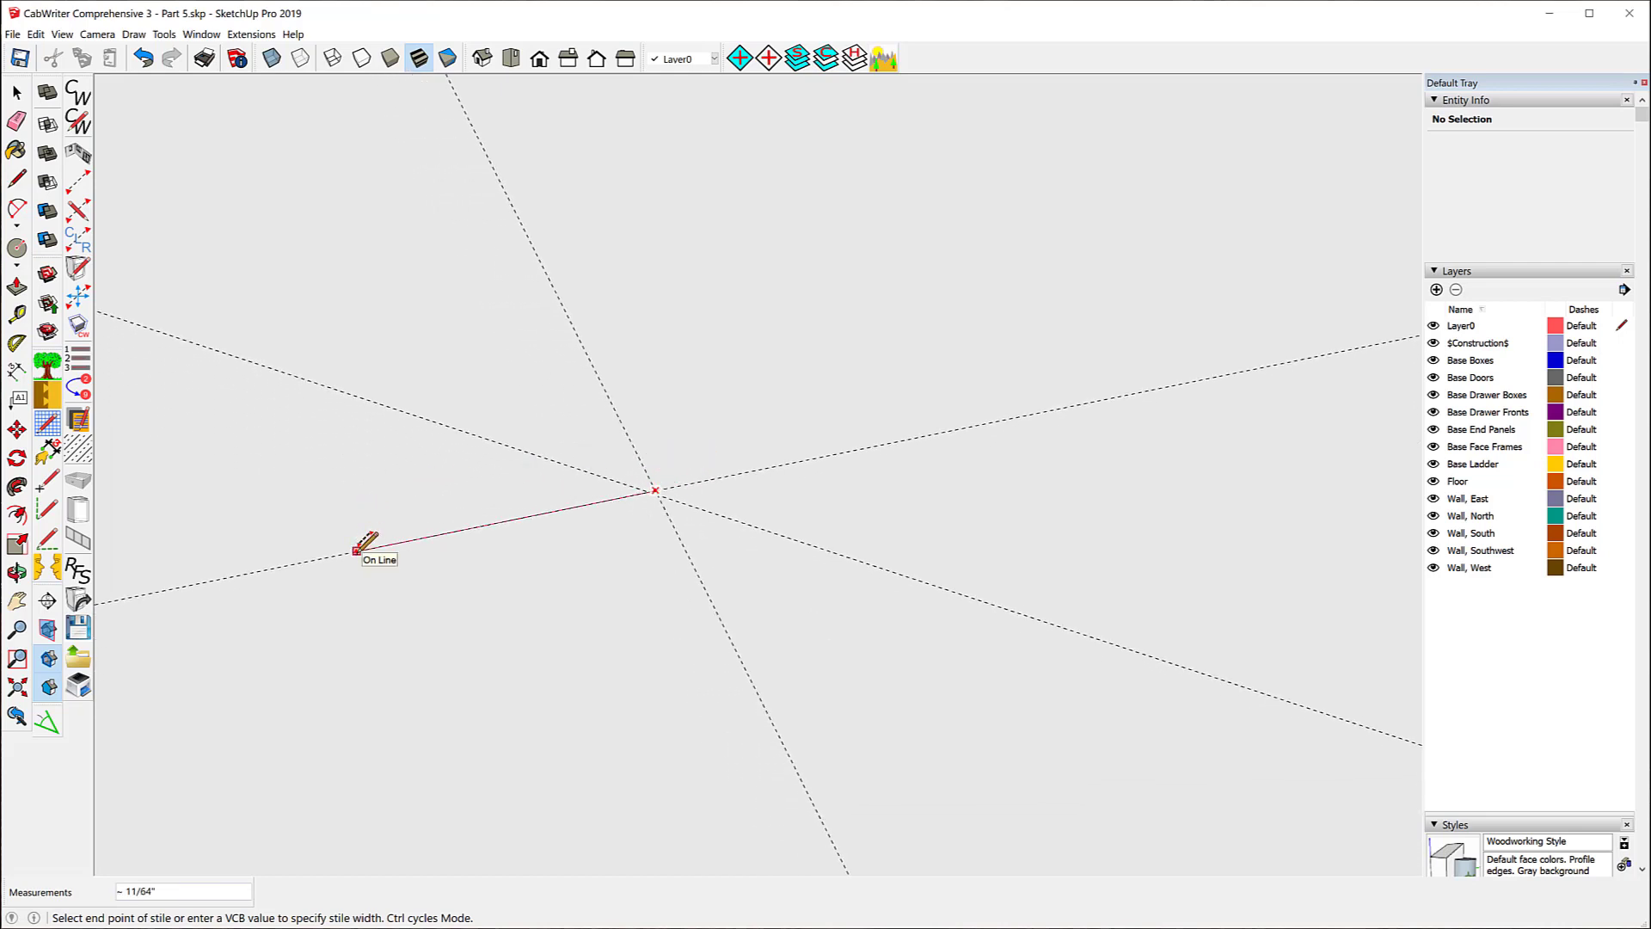
scroll(995, 398, "down", 3)
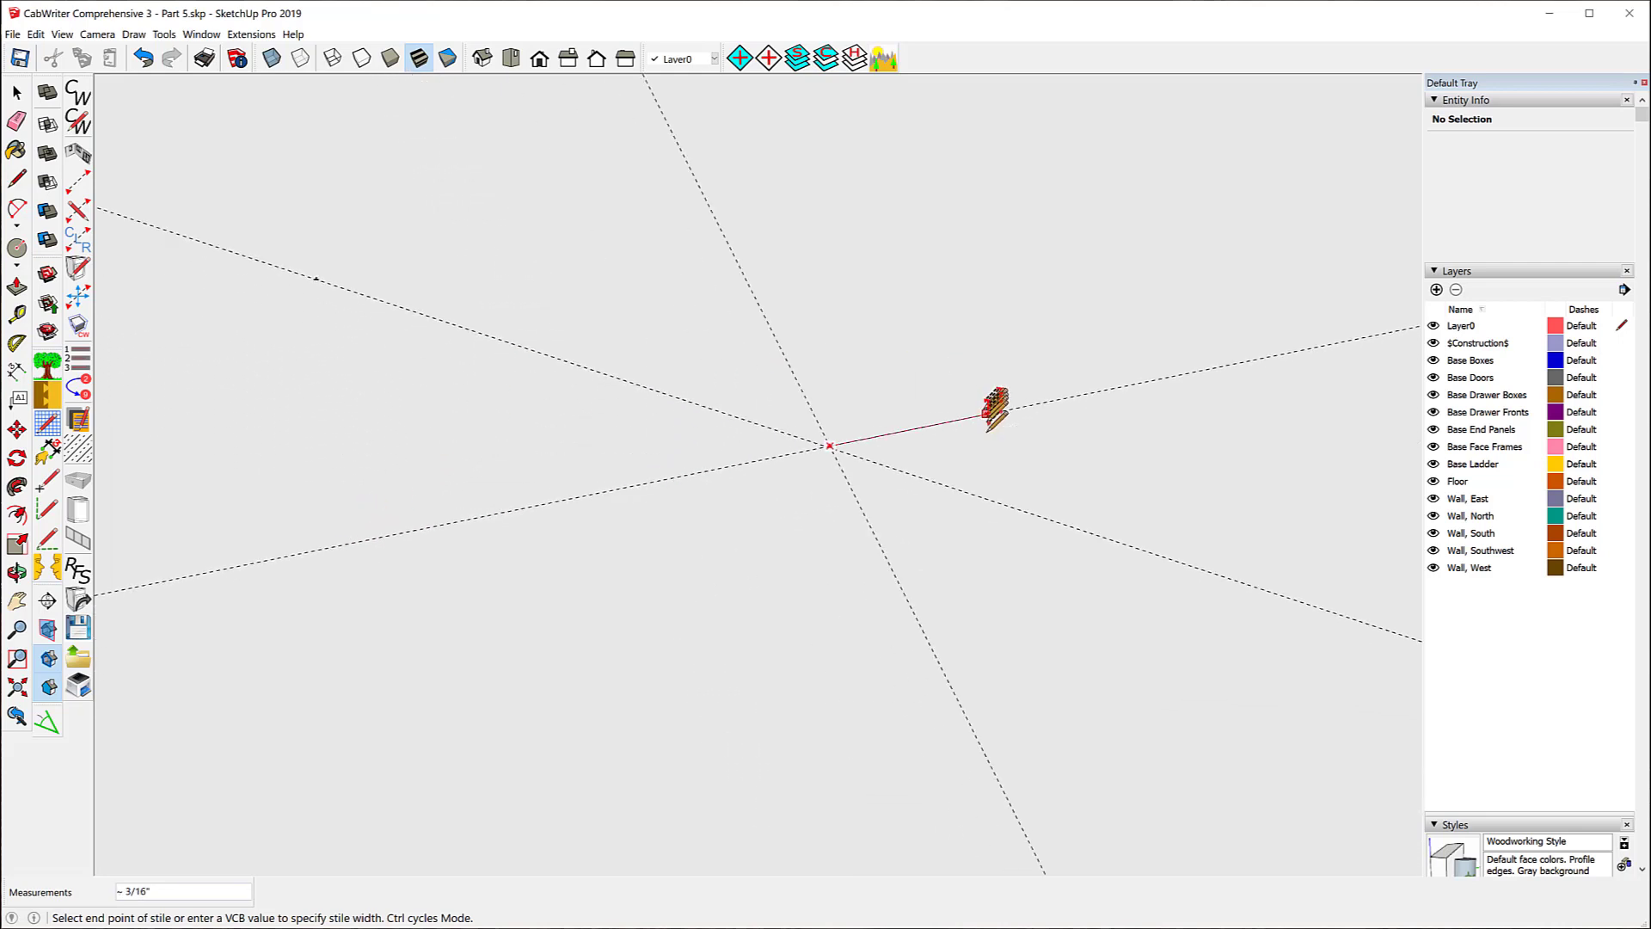
scroll(883, 456, "down", 2)
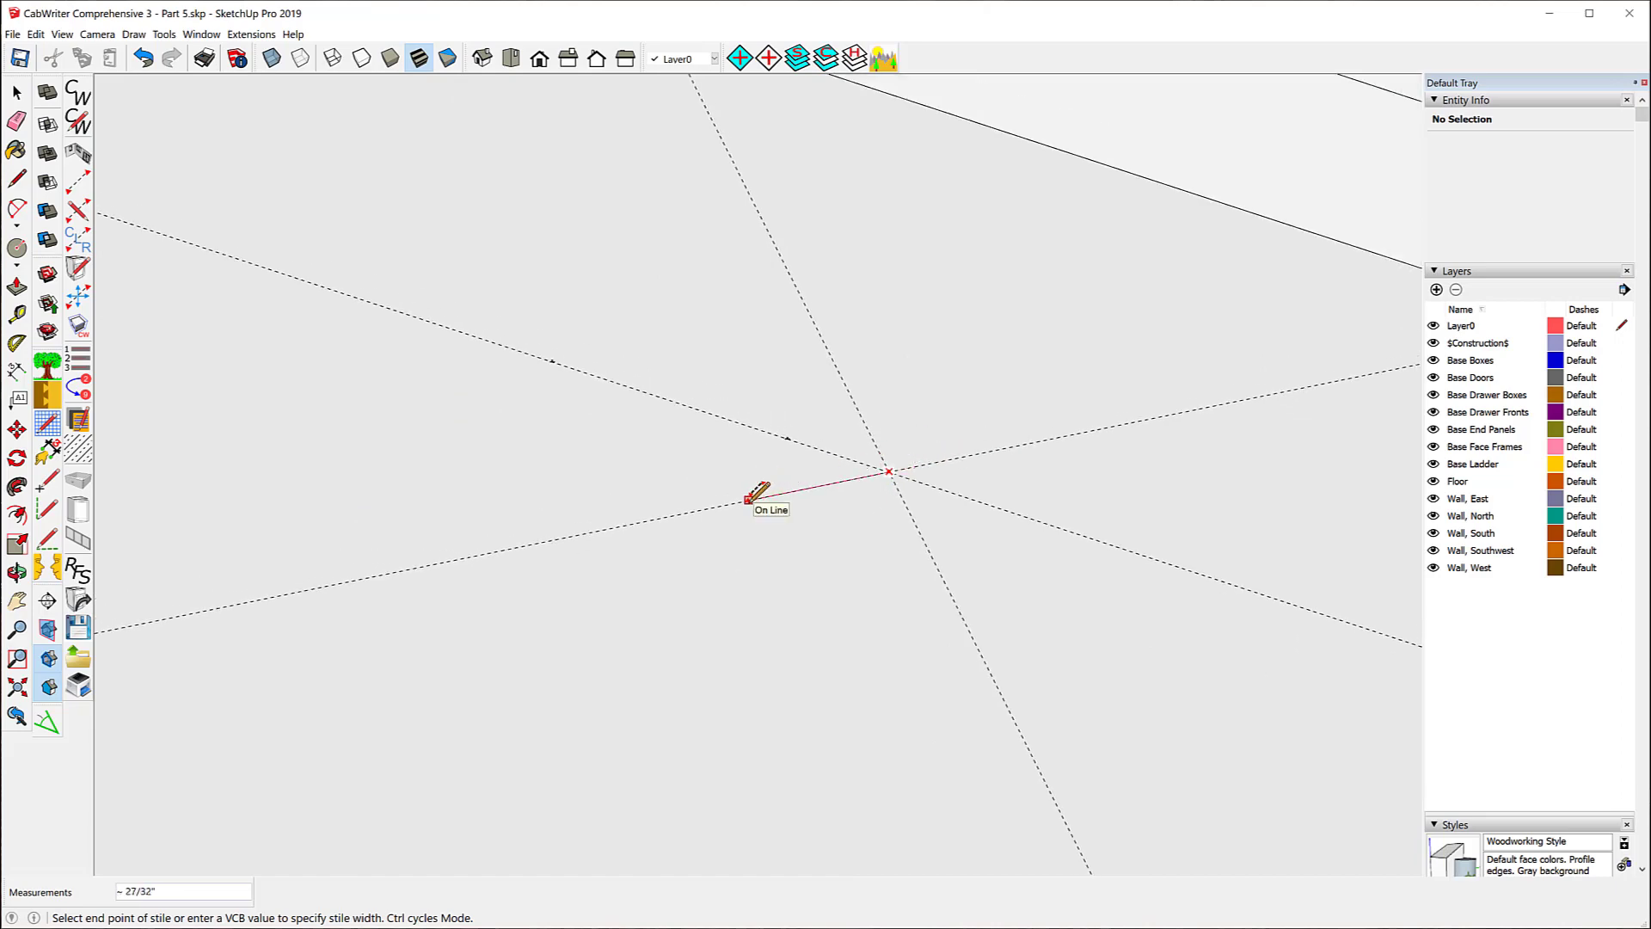
scroll(731, 551, "down", 3)
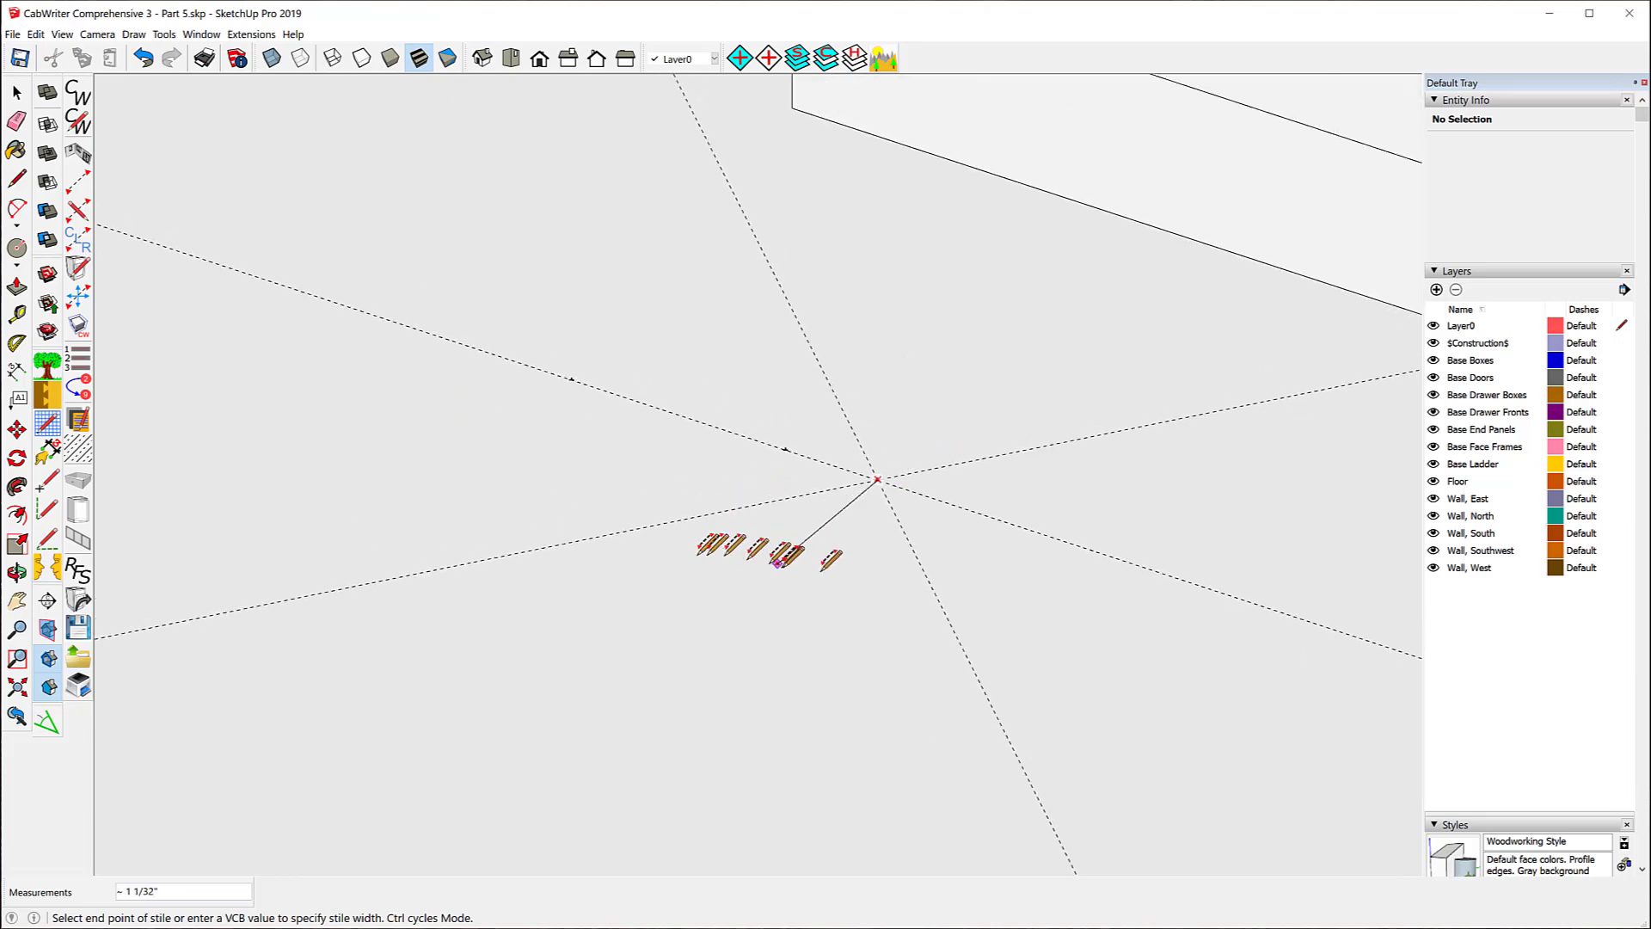
scroll(964, 441, "down", 3)
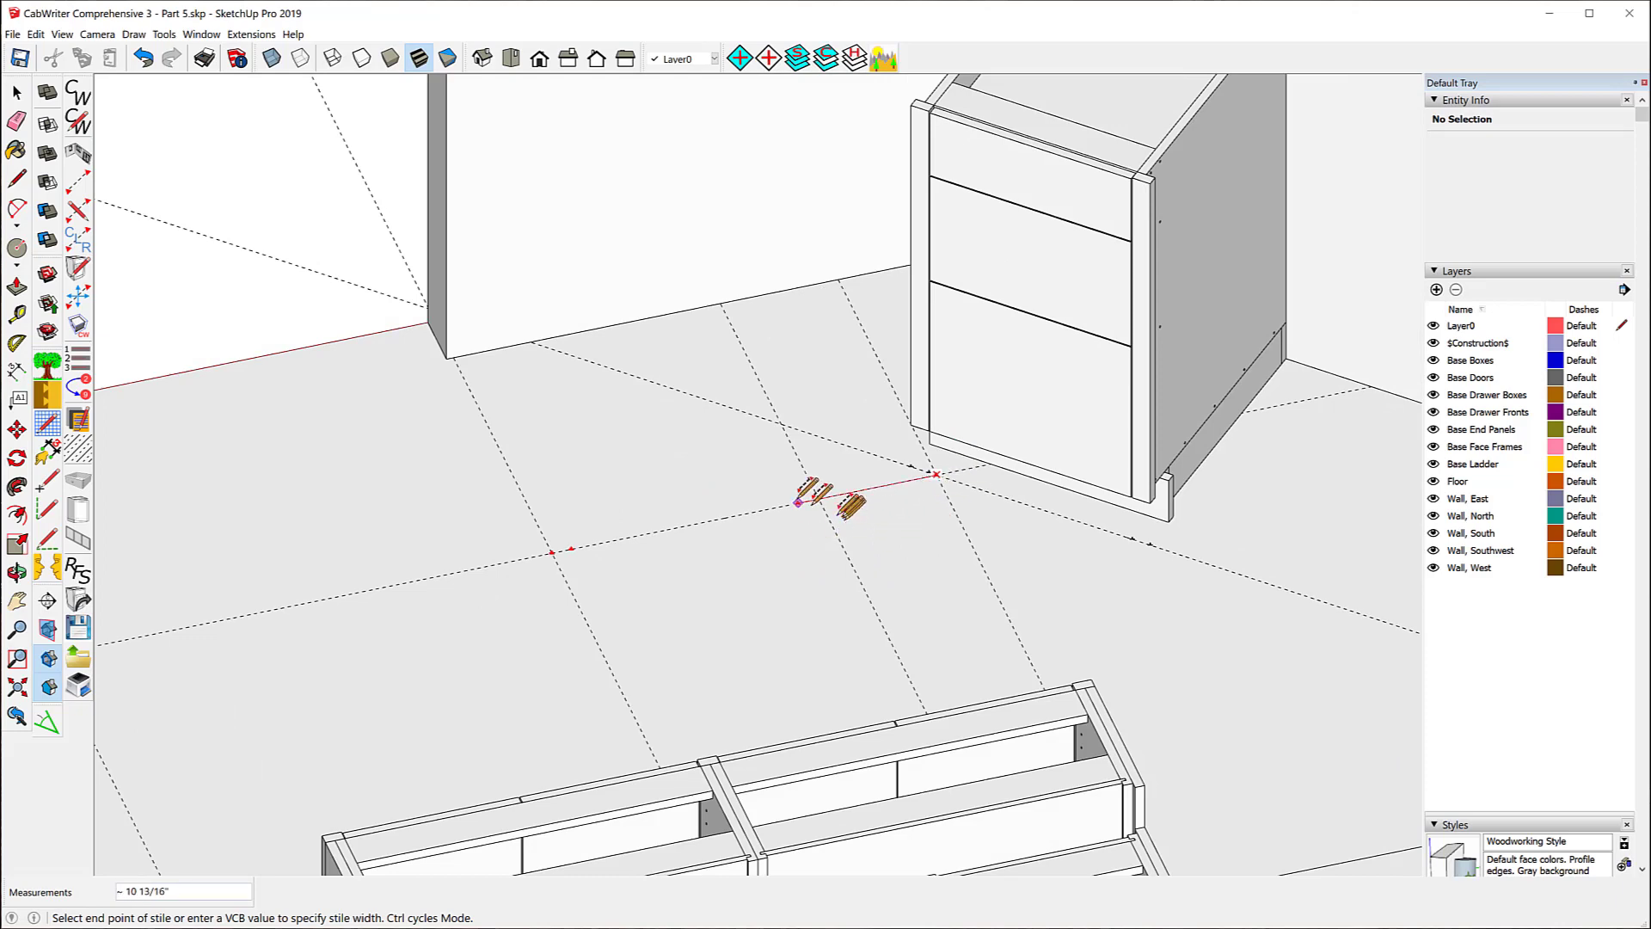
left_click(705, 521)
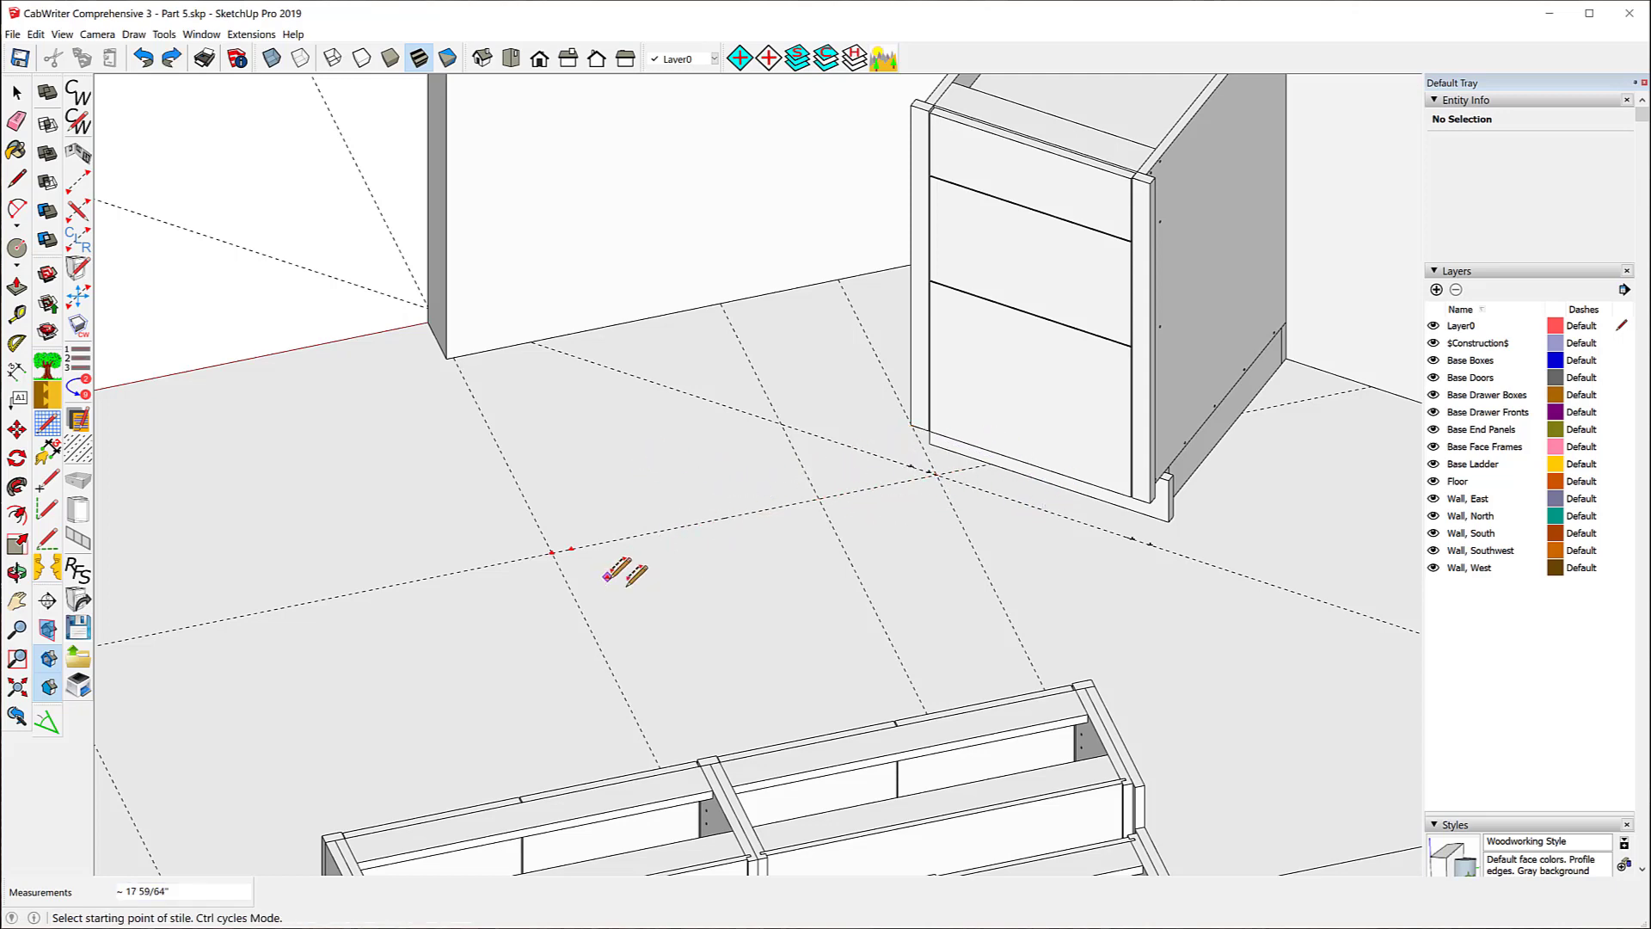
- Try to place the right end stile 30 inches along the 24 inch guide from the left stile's start, with end type Right Connector
key("ctrl")
key("ctrl")
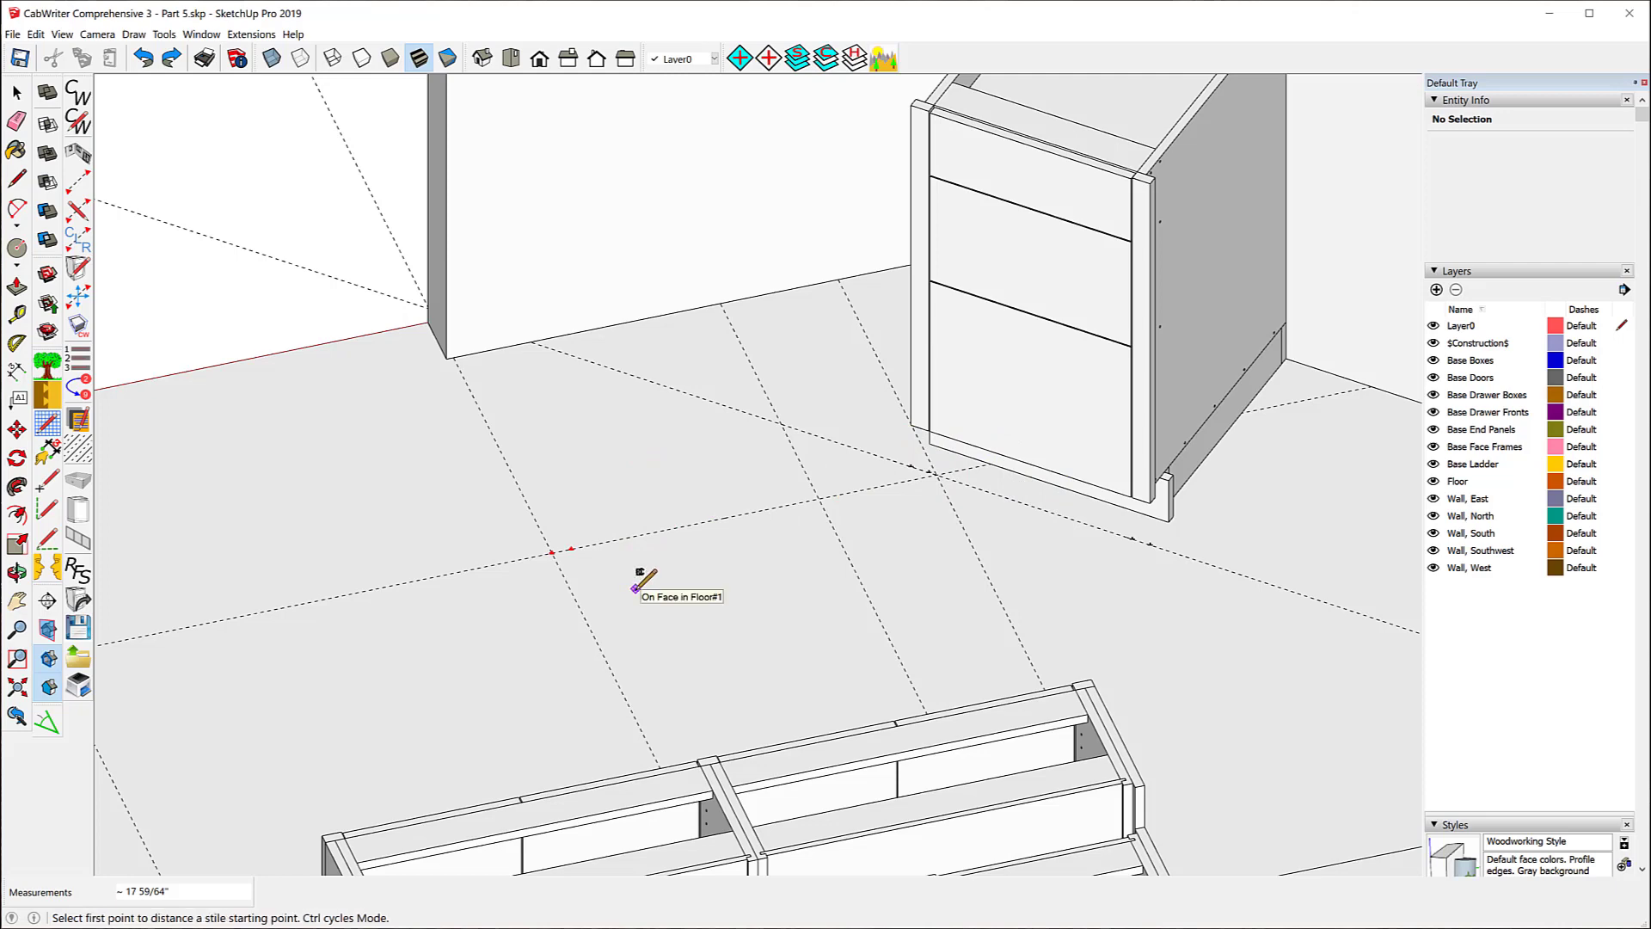
left_click(552, 551)
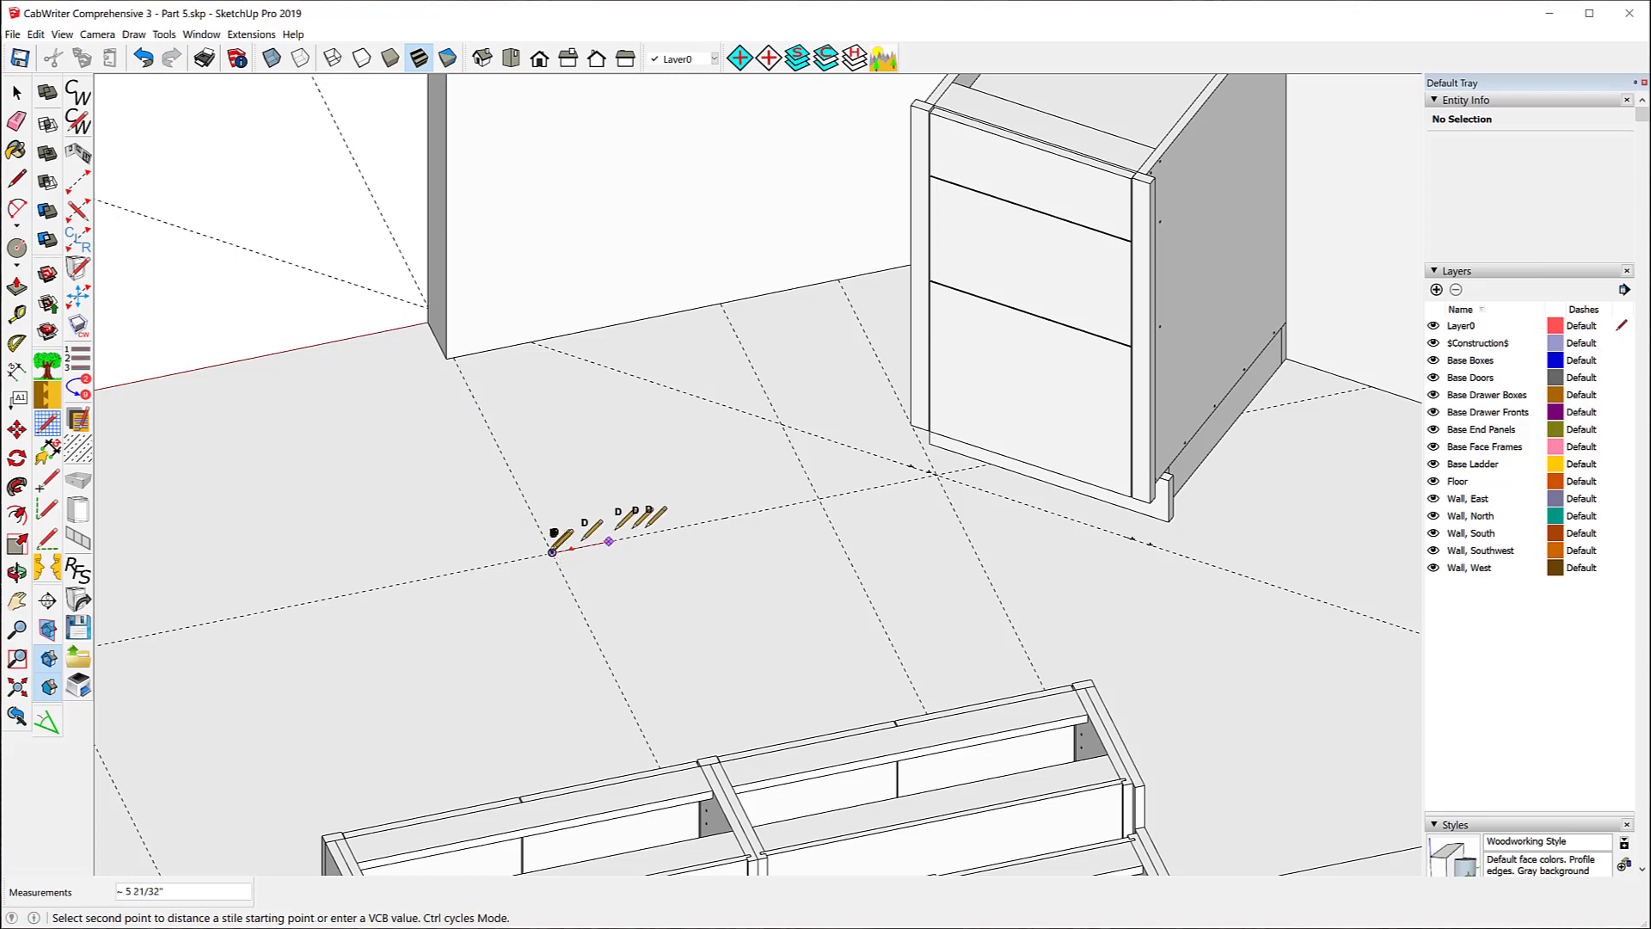
left_click(771, 507)
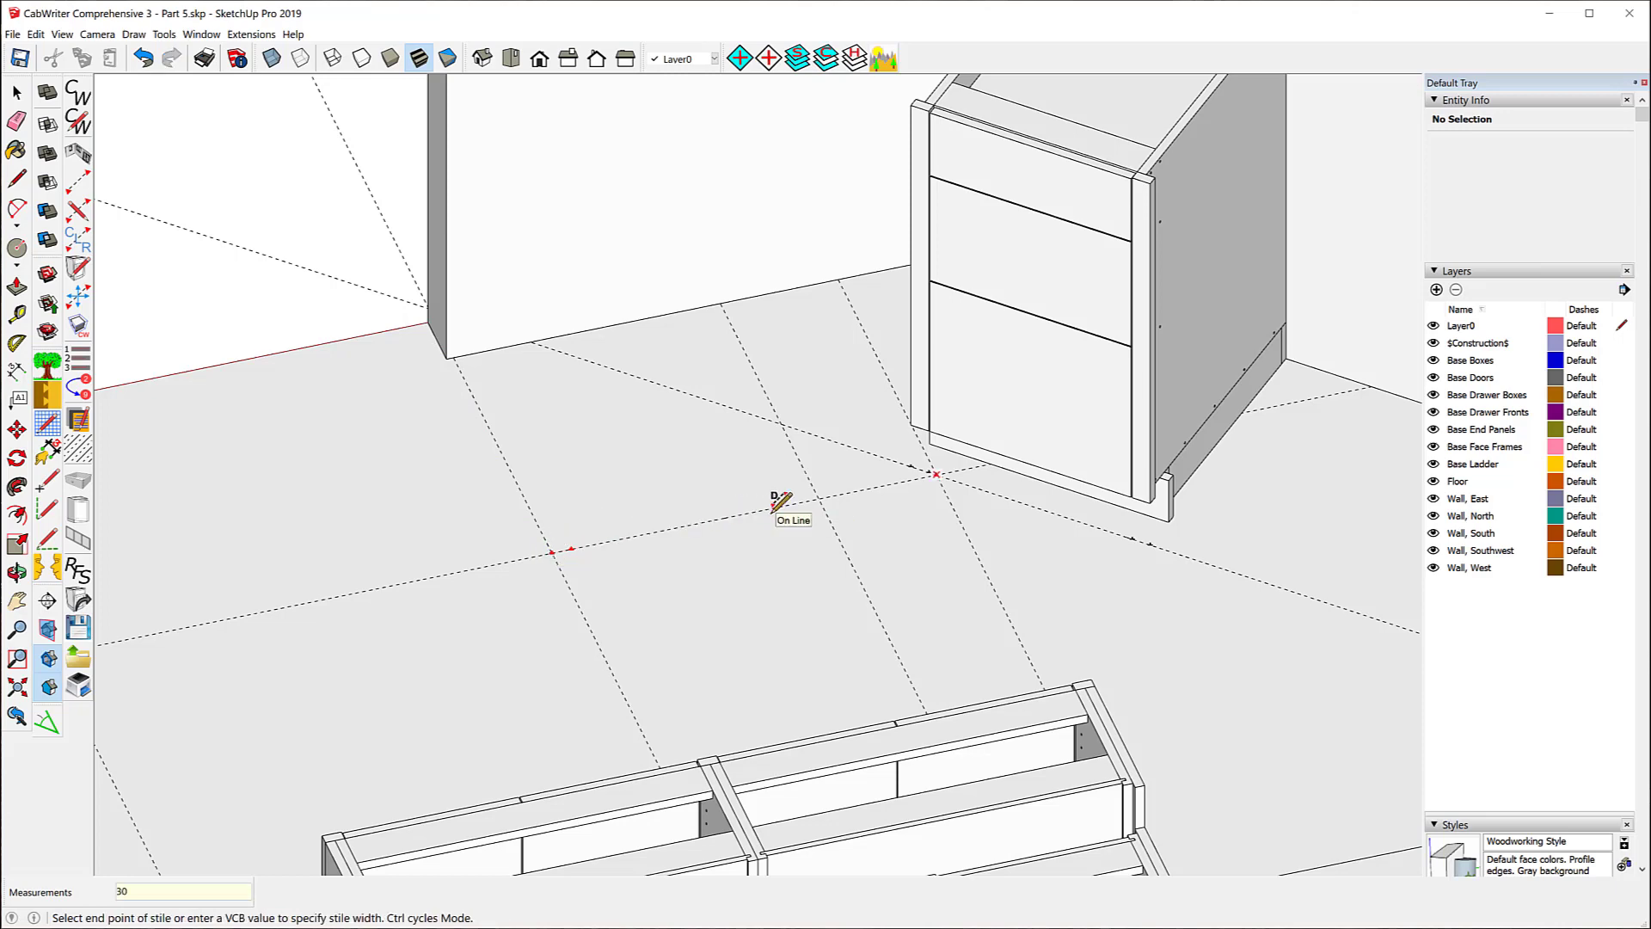
left_click(761, 509)
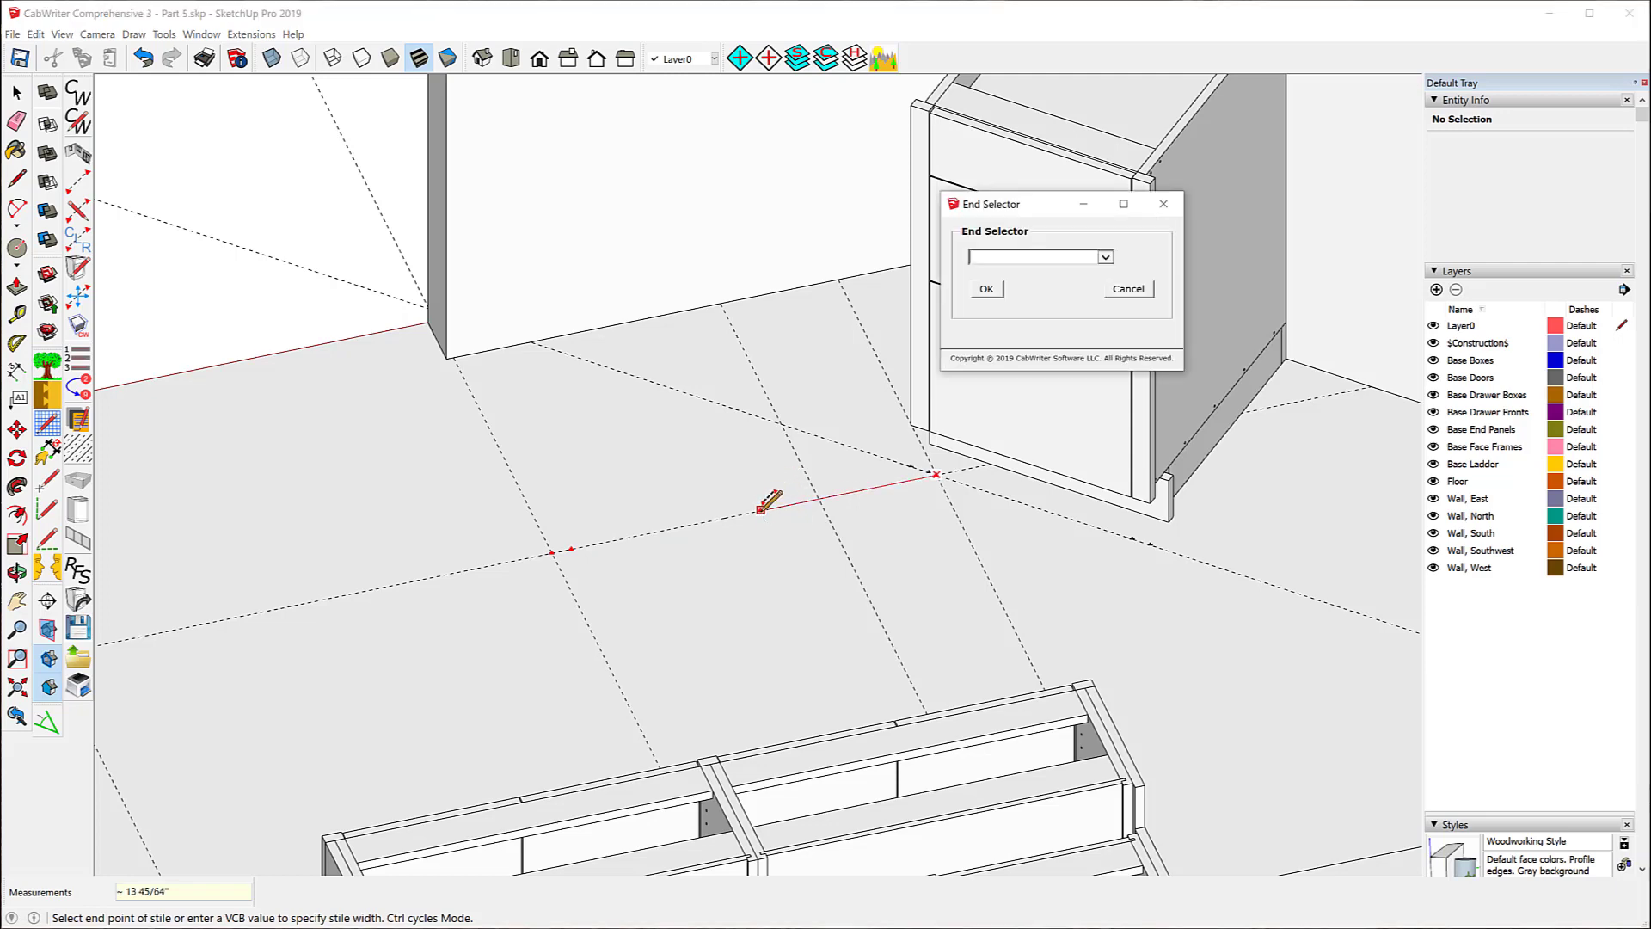
left_click(1106, 257)
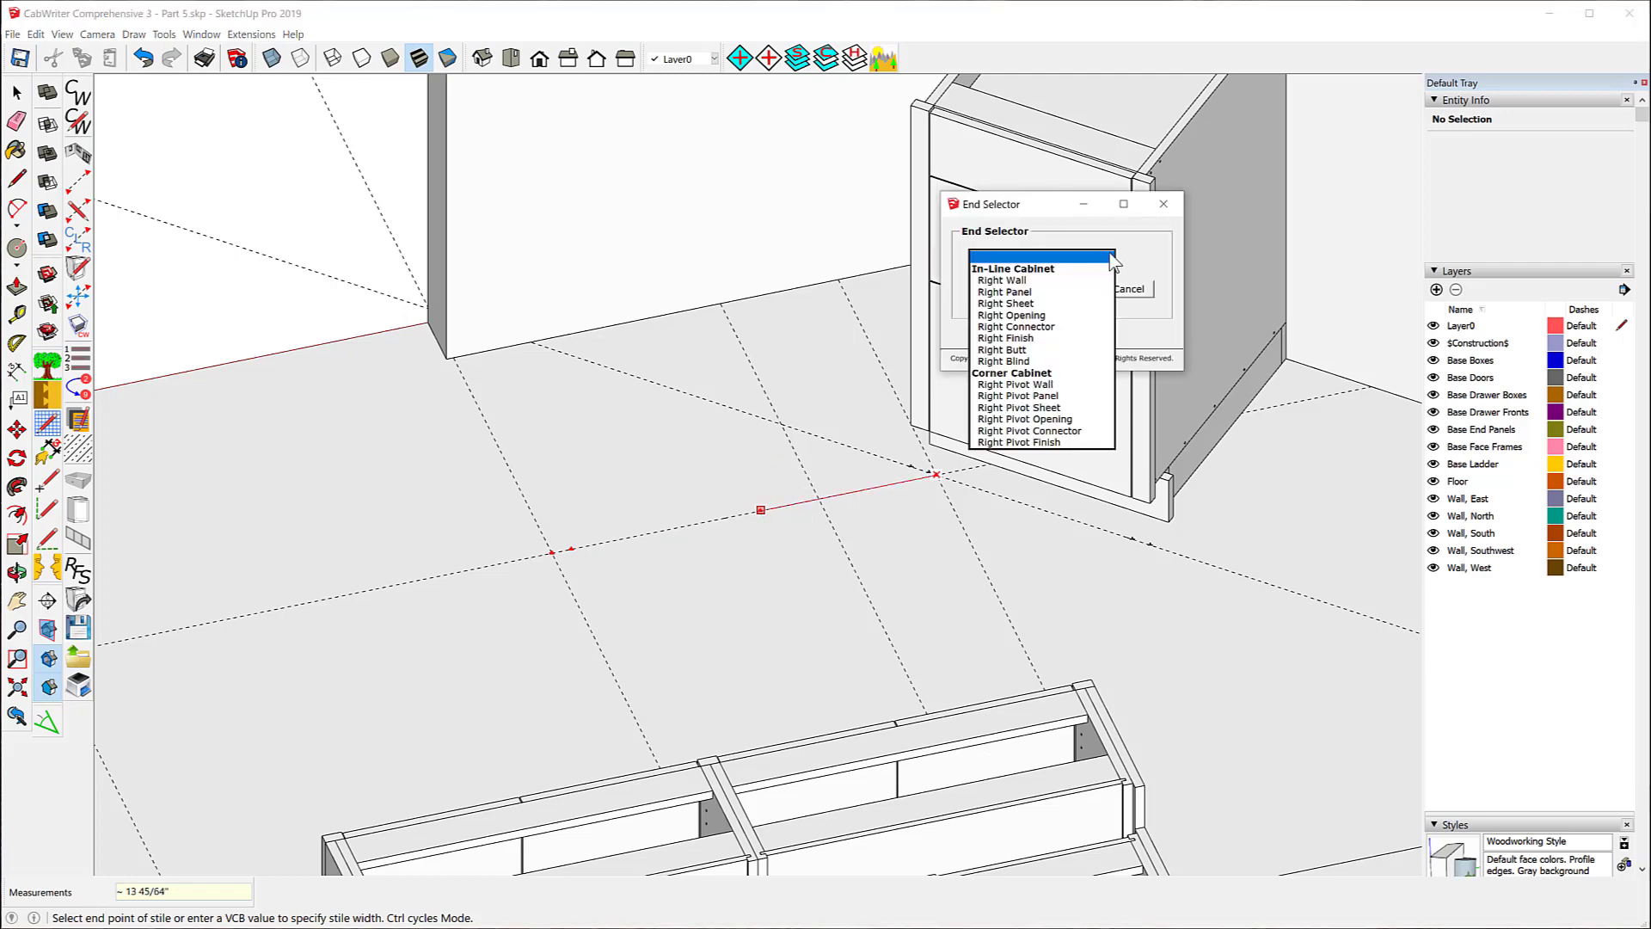
left_click(1011, 327)
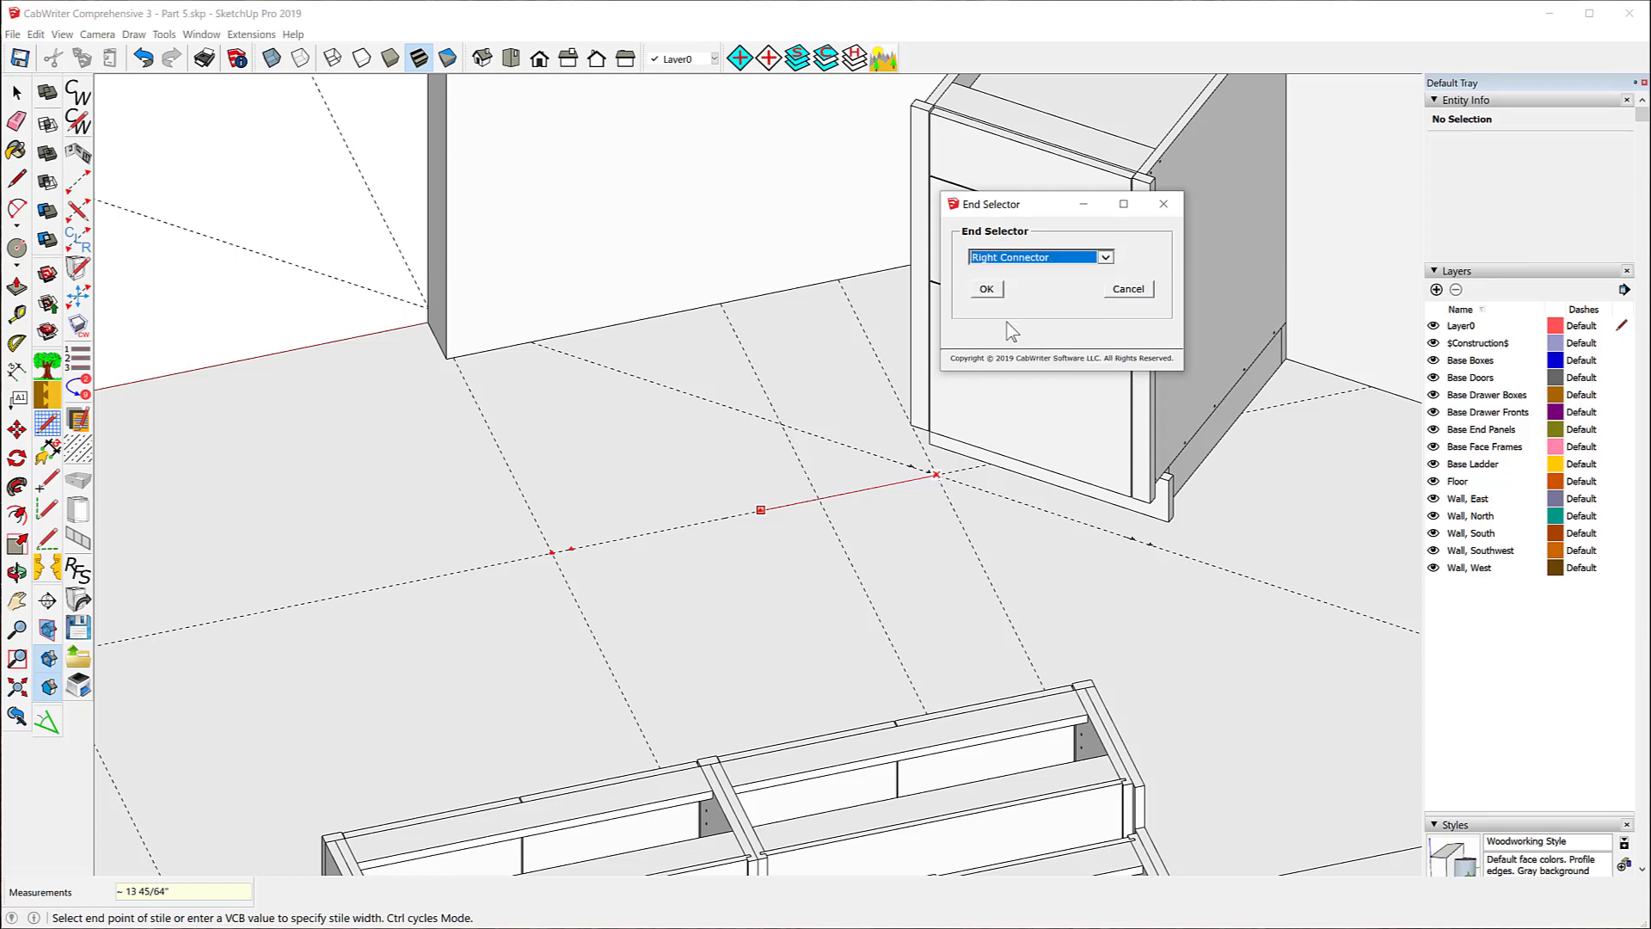
left_click(987, 290)
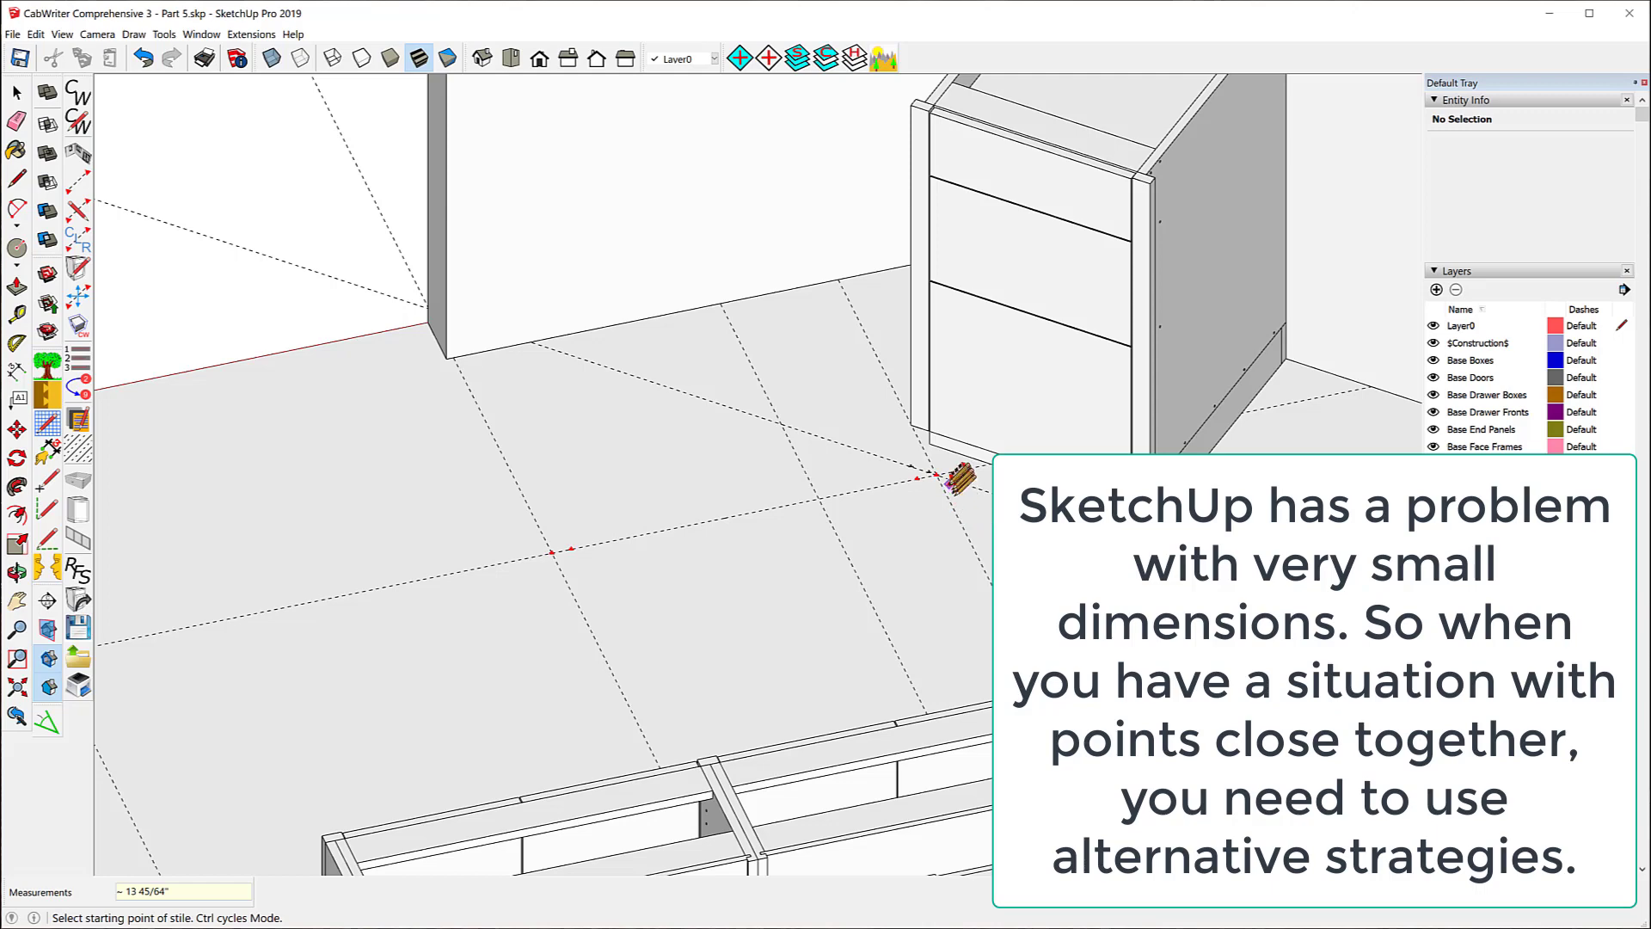
- Check the right stile's start point against the guide crossing and undo that stile
scroll(941, 469, "up", 4)
scroll(937, 460, "up", 5)
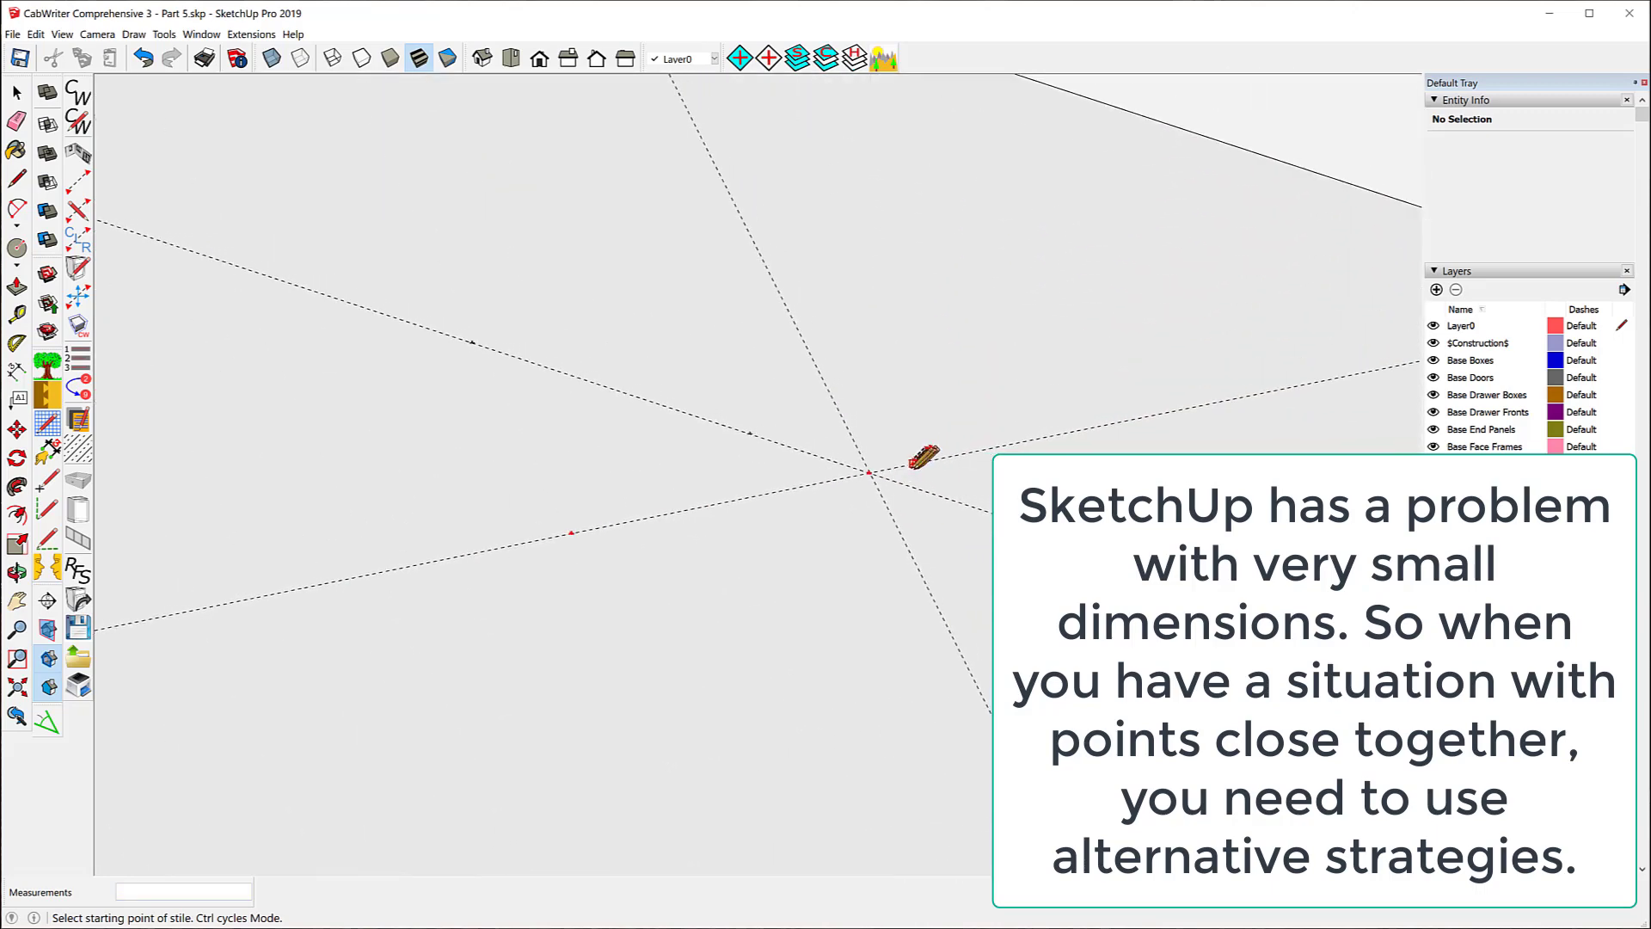
scroll(847, 475, "up", 2)
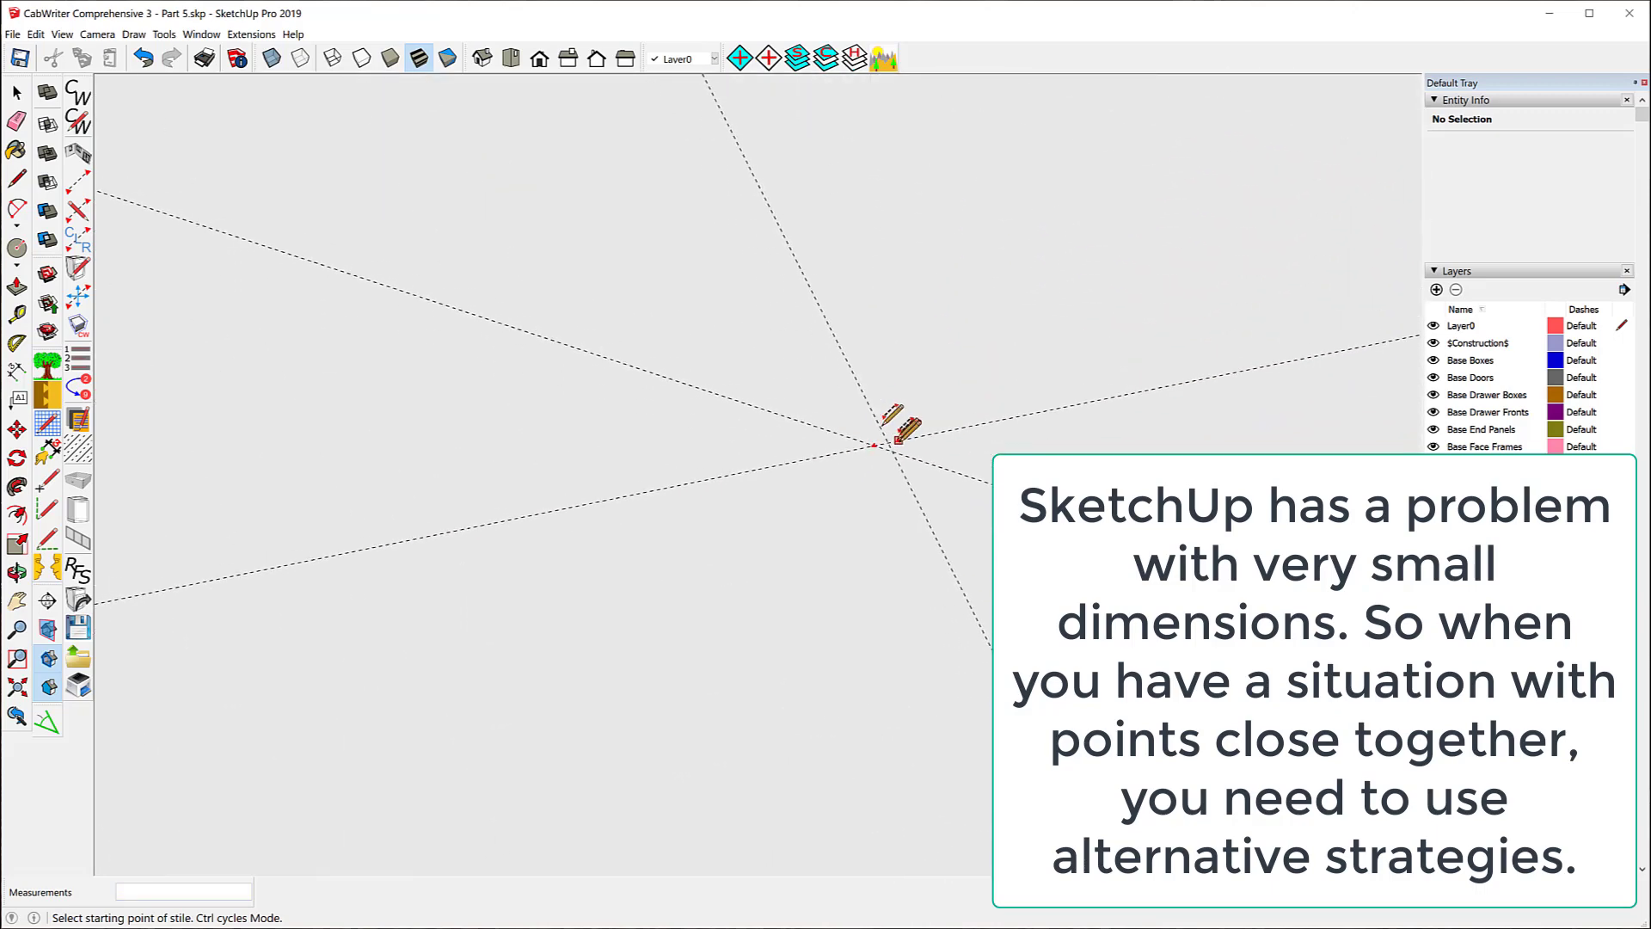
scroll(904, 432, "up", 2)
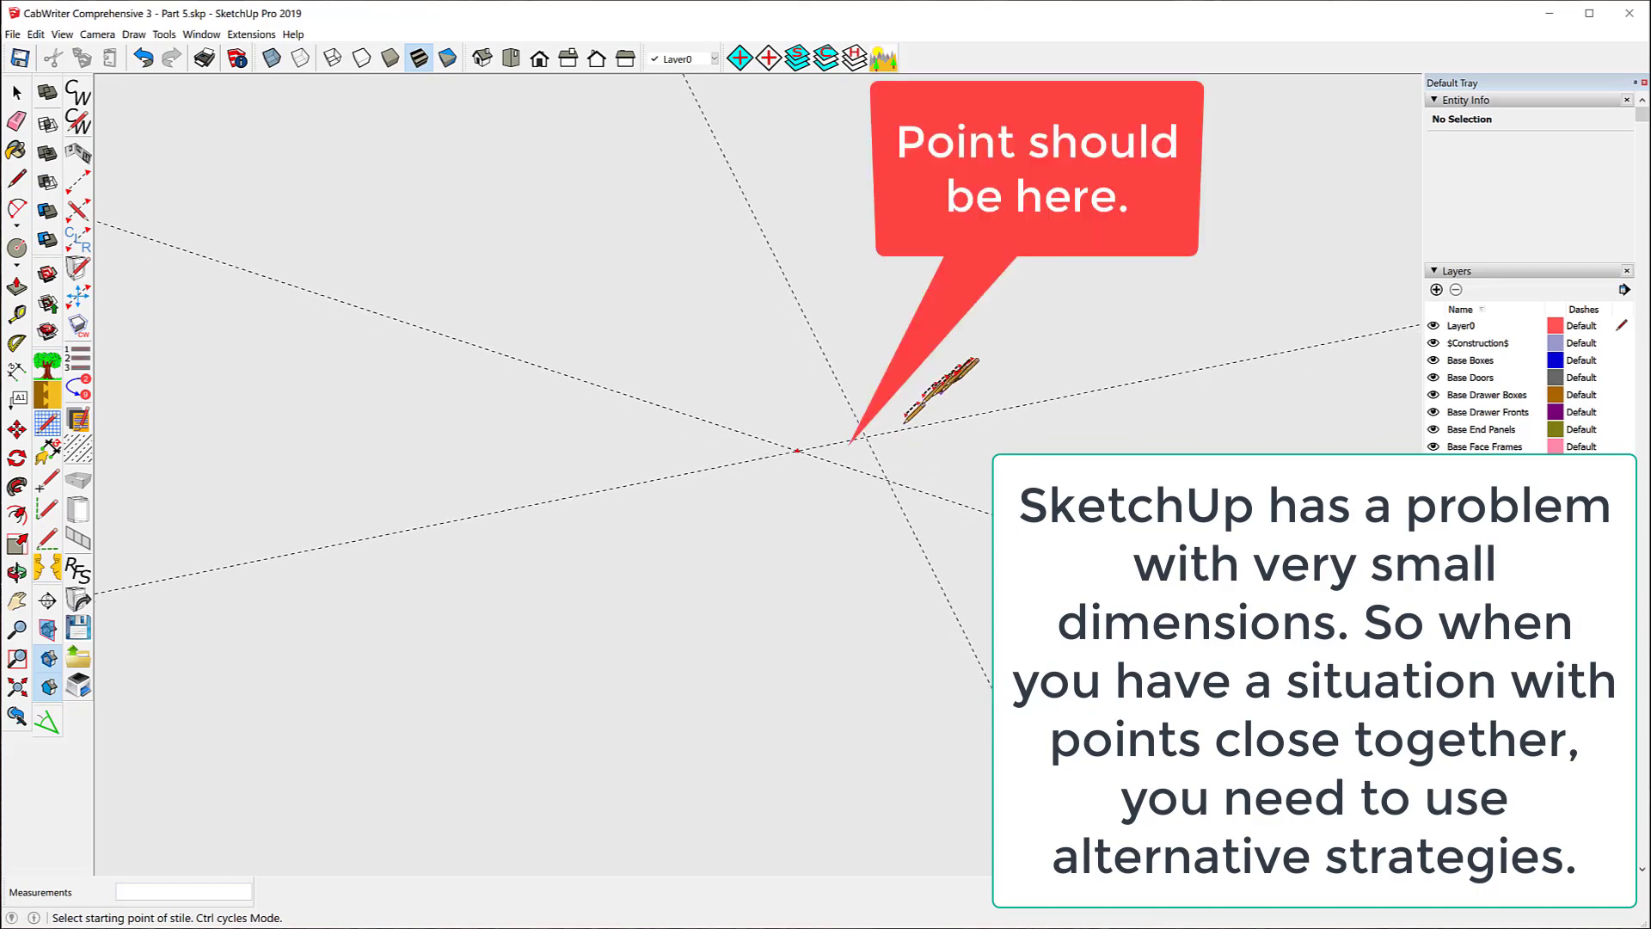
scroll(1066, 387, "down", 6)
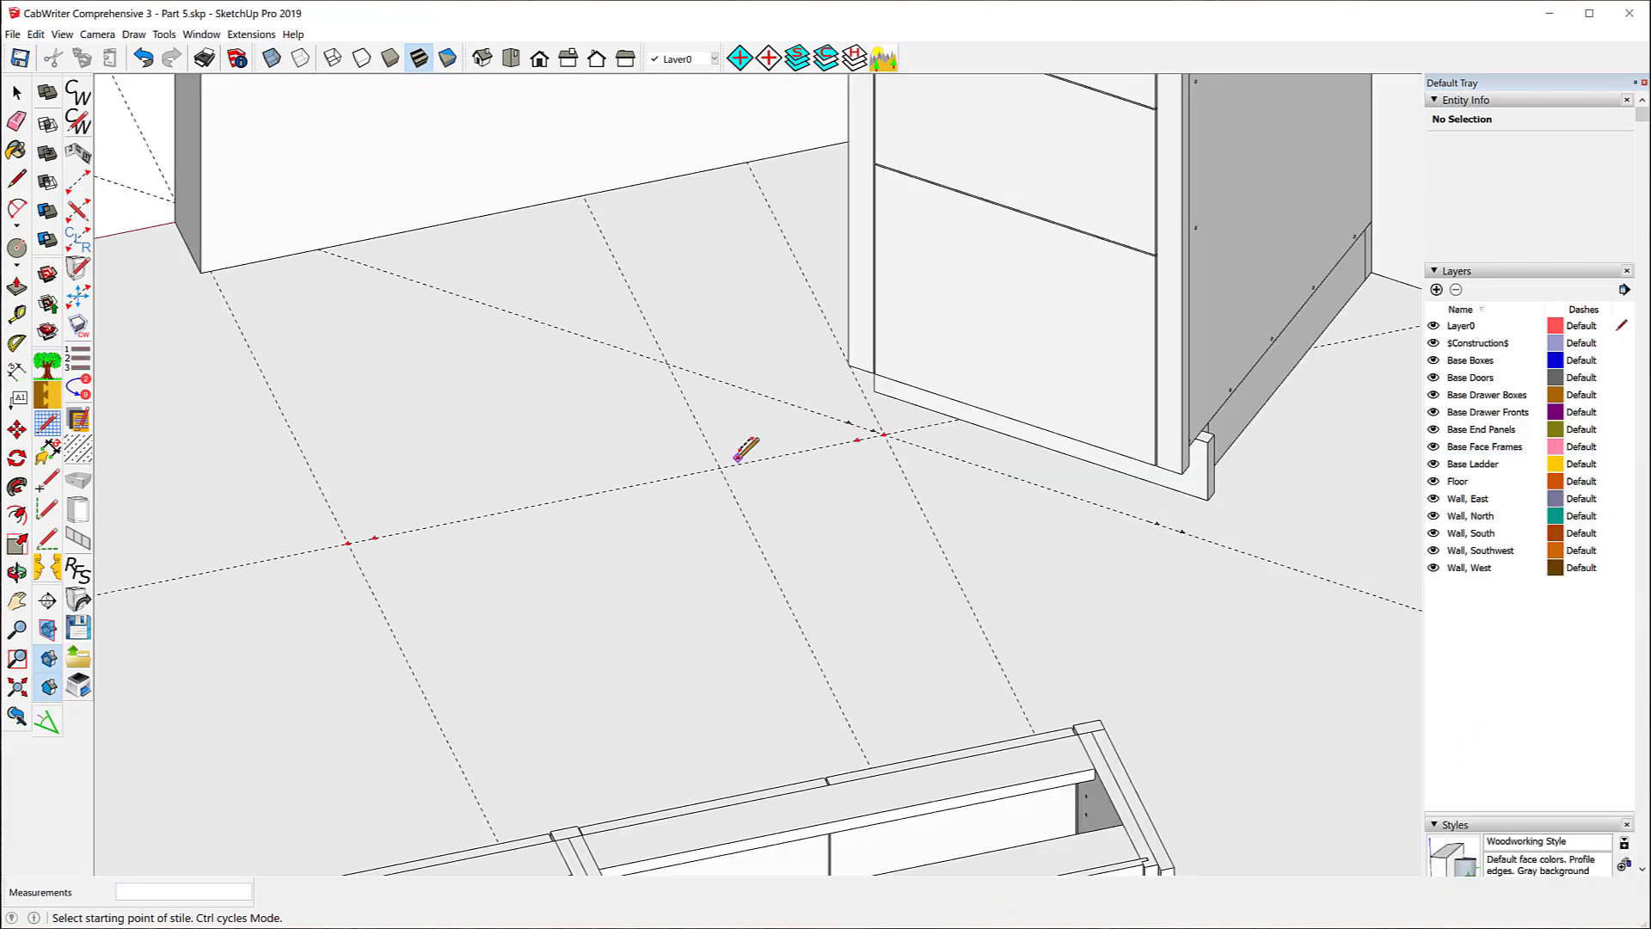
left_click(147, 62)
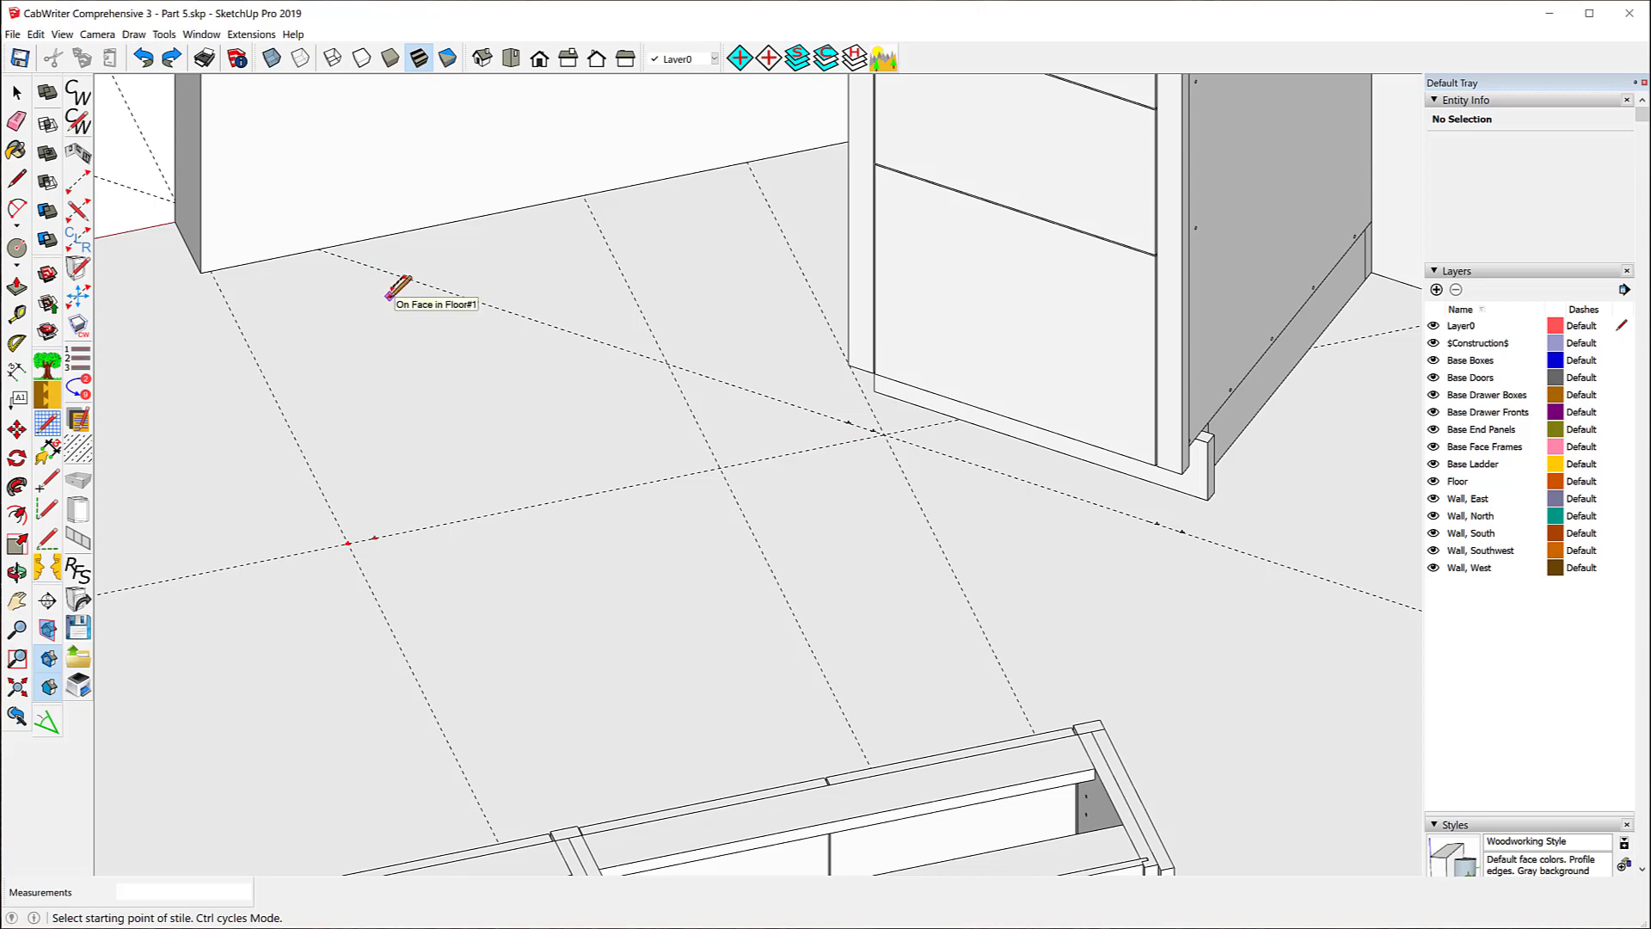
- Delete the angled floor guide running across the front of the drawer cabinet
key("space")
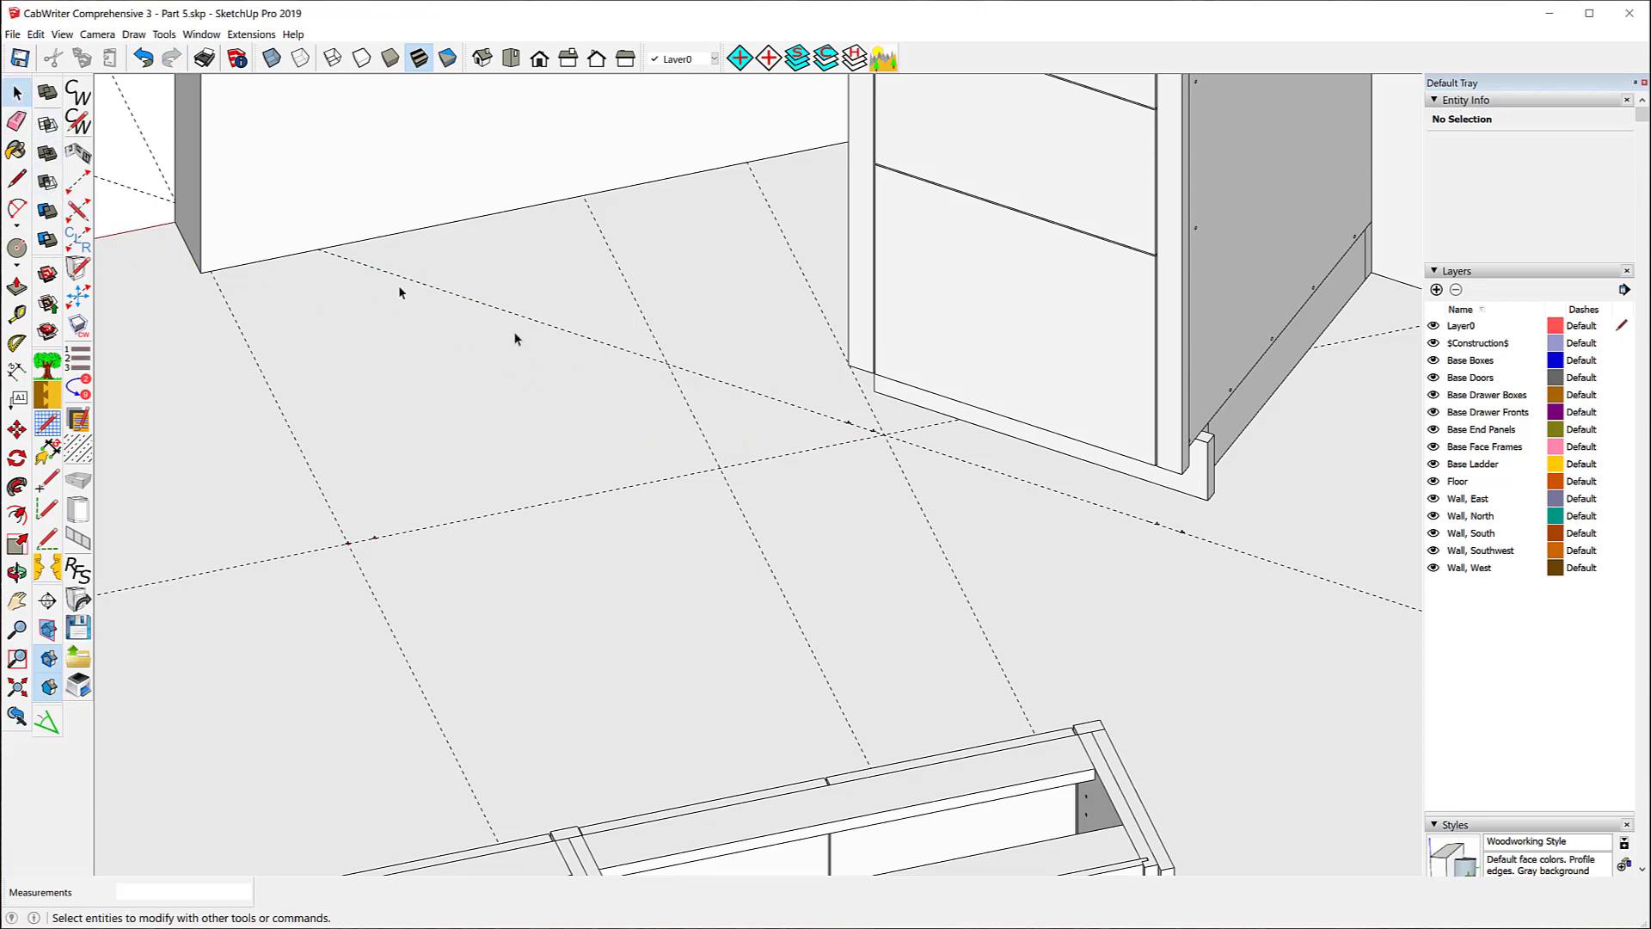
left_click(760, 397)
left_click(752, 384)
- Draw the right end stile in distance mode from the left stile's start to the 30 9/16 inch guide crossing, with end type Right Connector
left_click(79, 182)
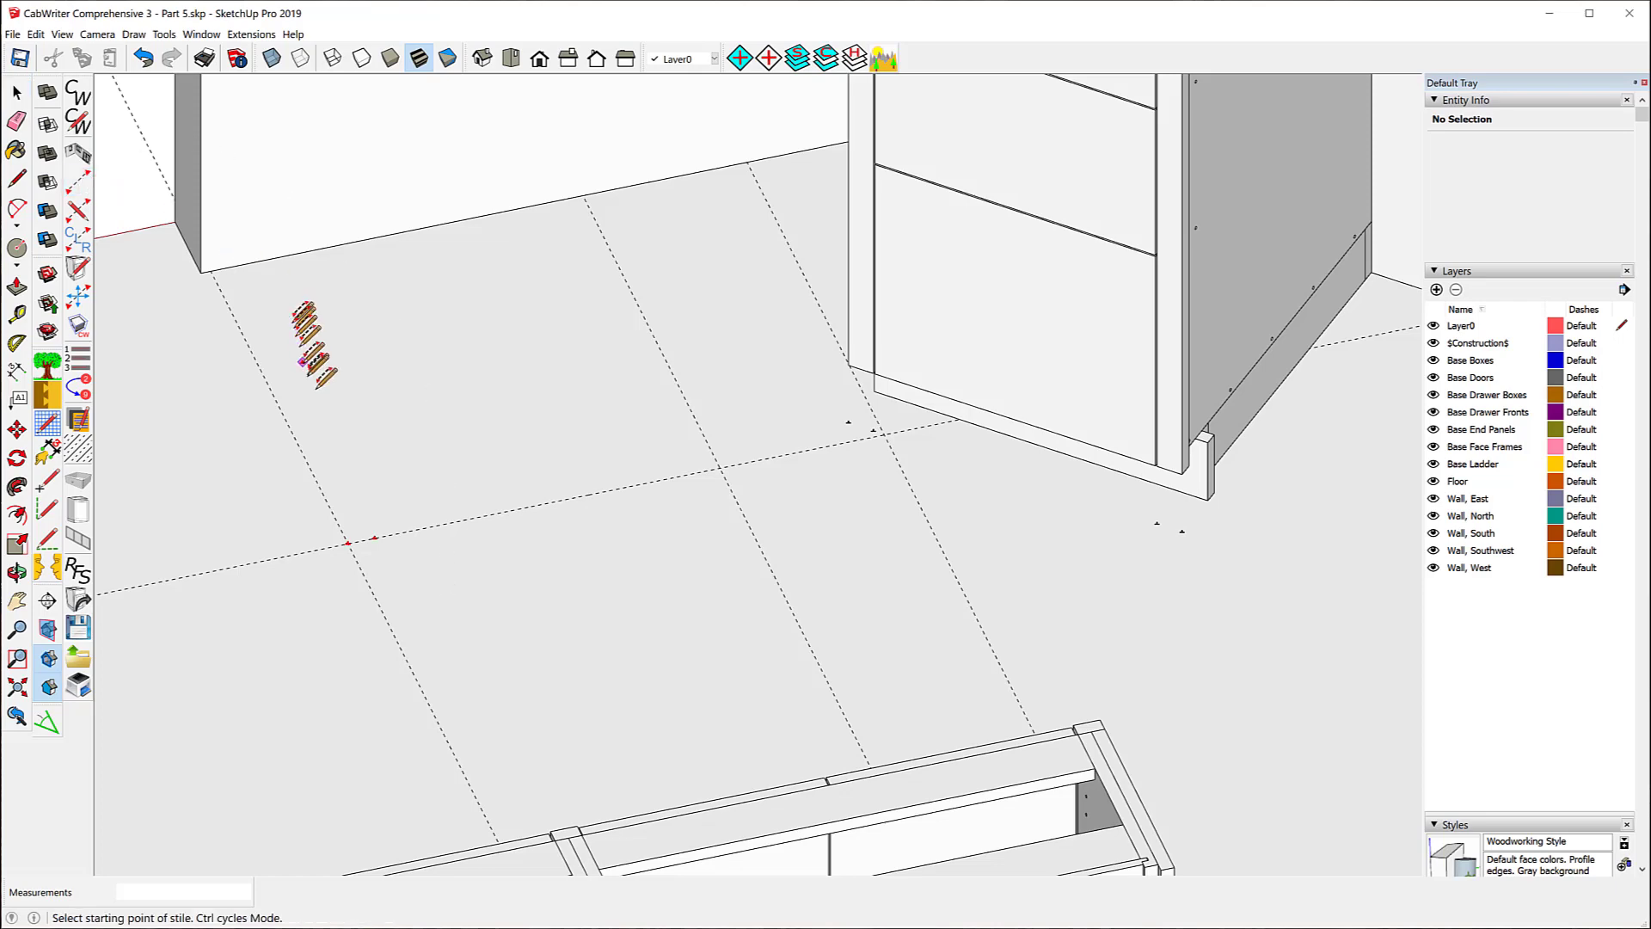
key("ctrl")
left_click(348, 542)
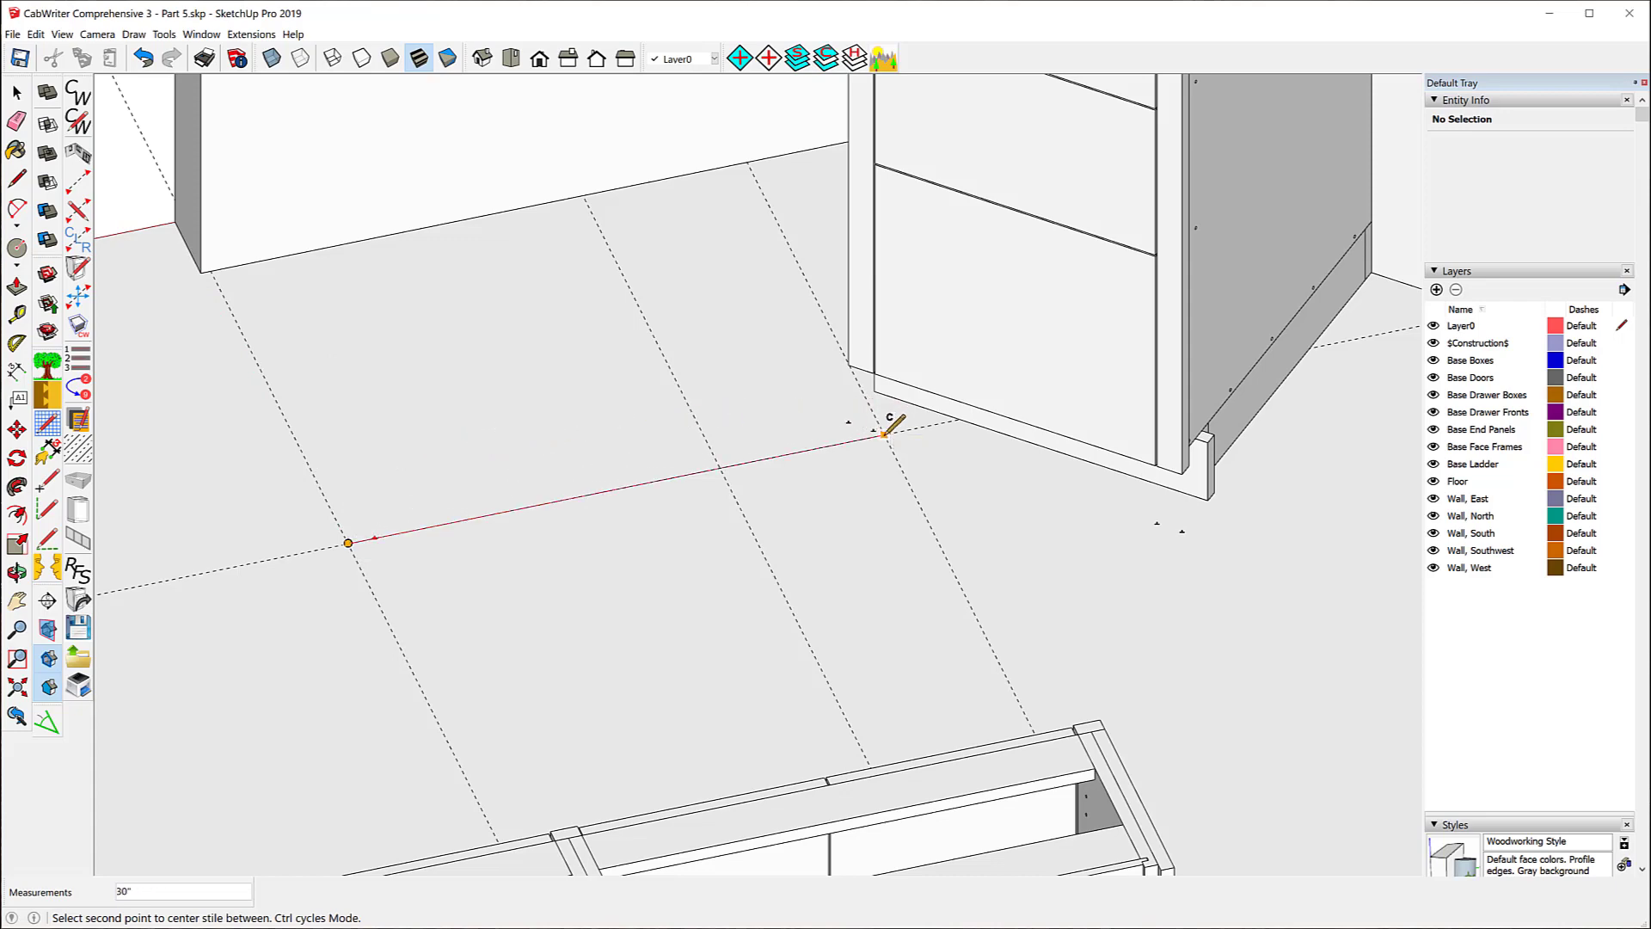
key("ctrl")
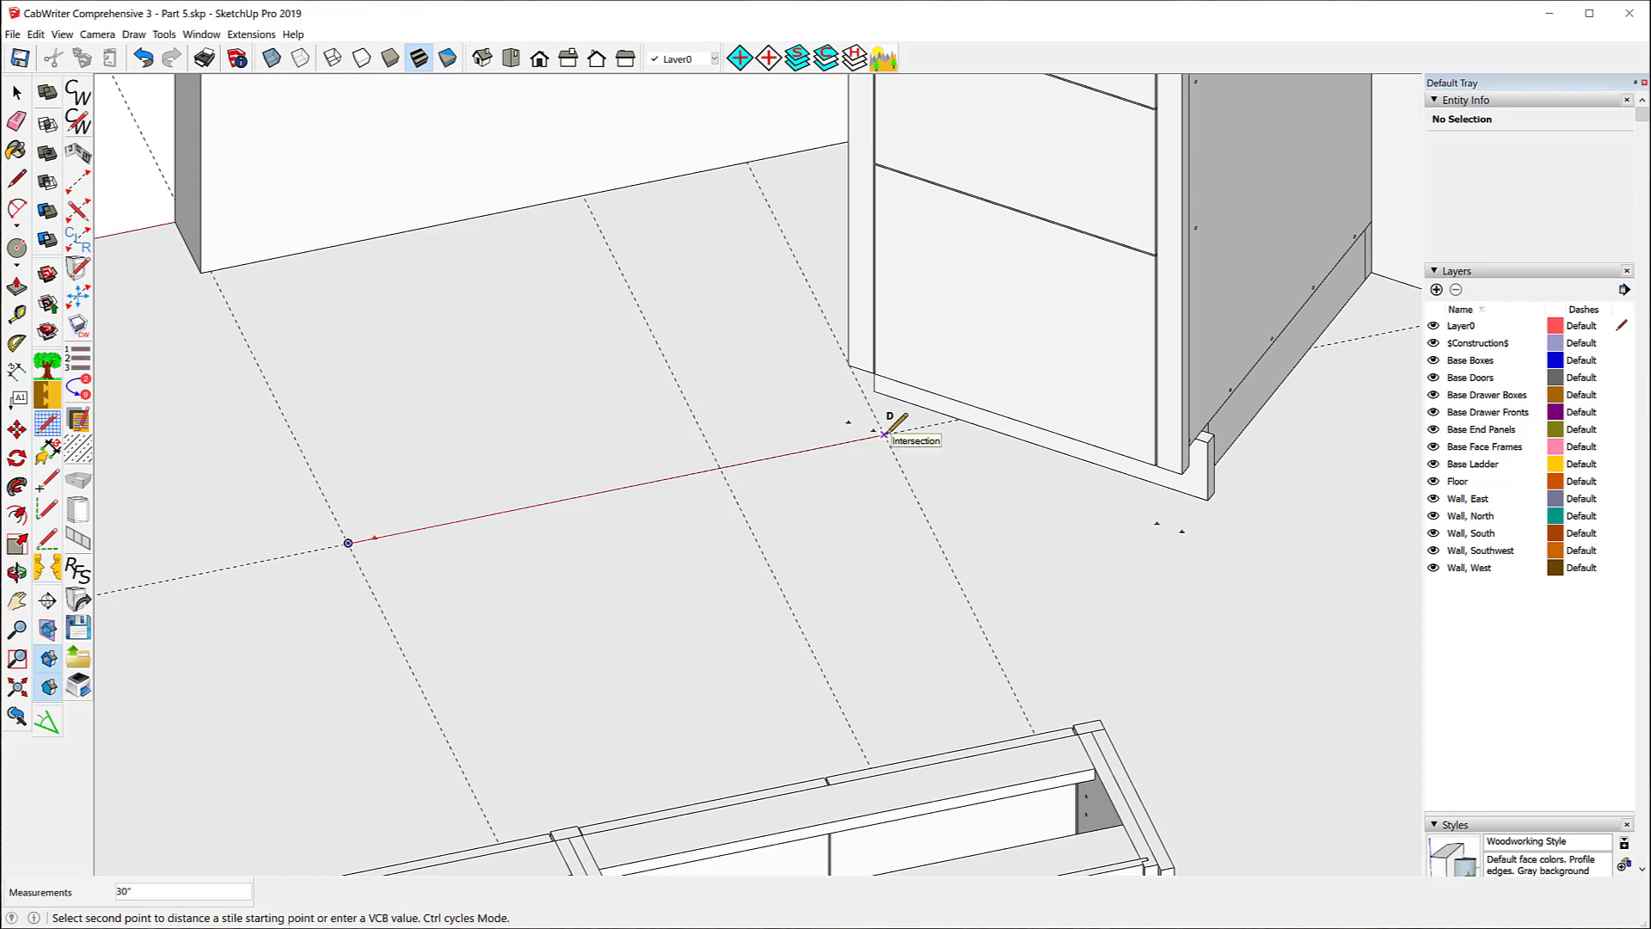
left_click(883, 434)
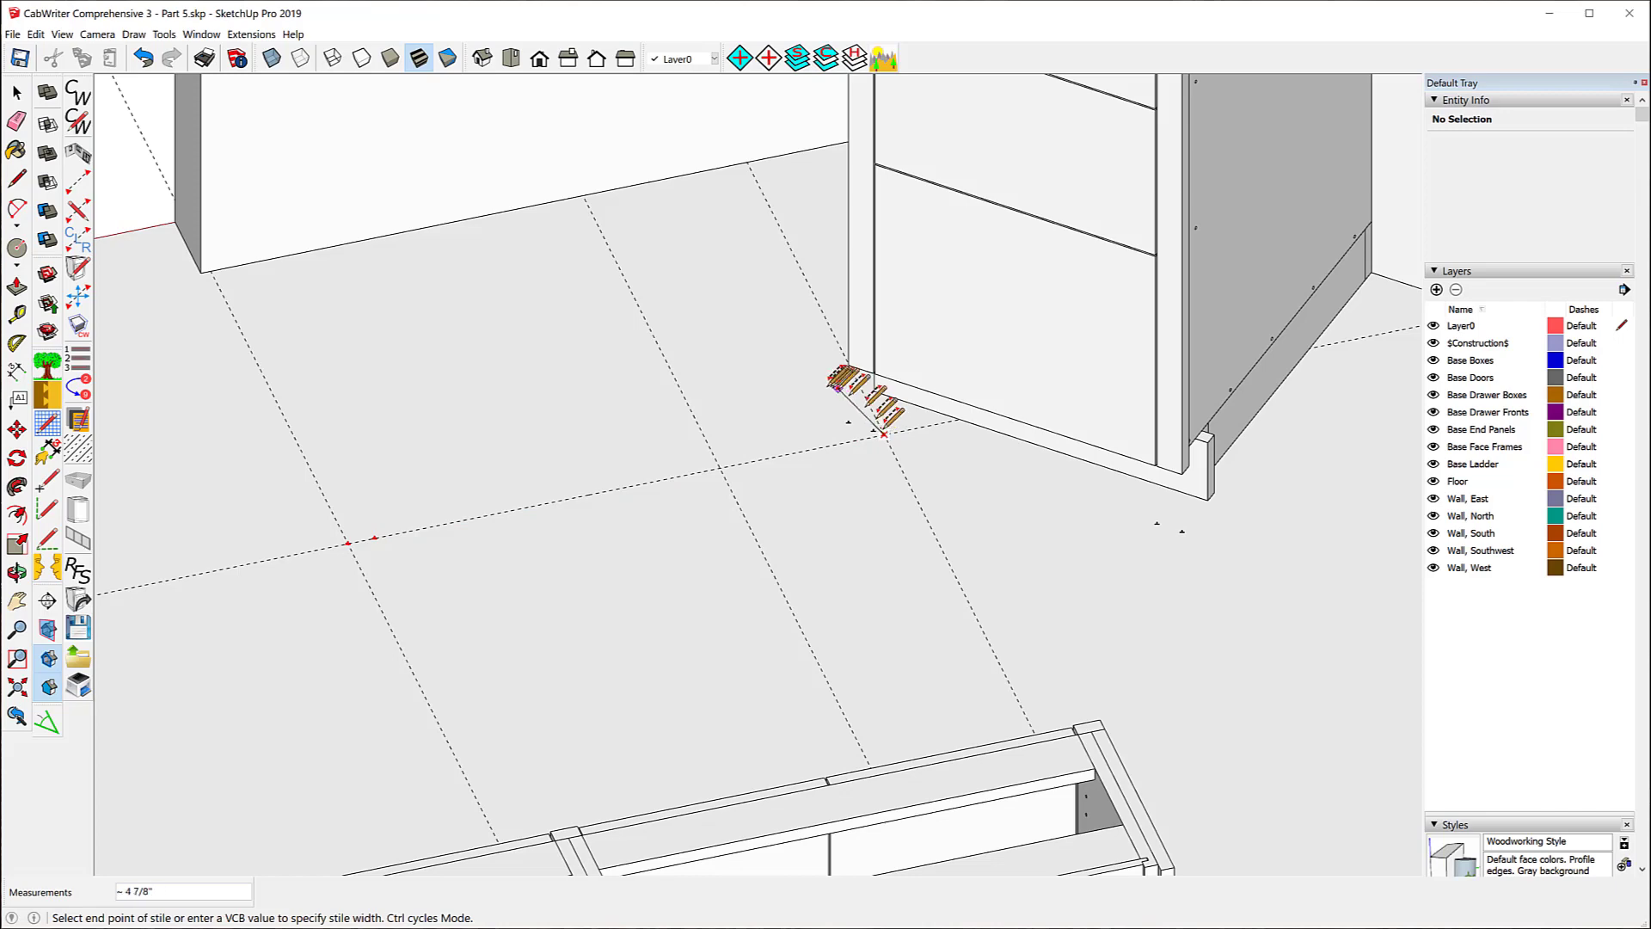
left_click(790, 453)
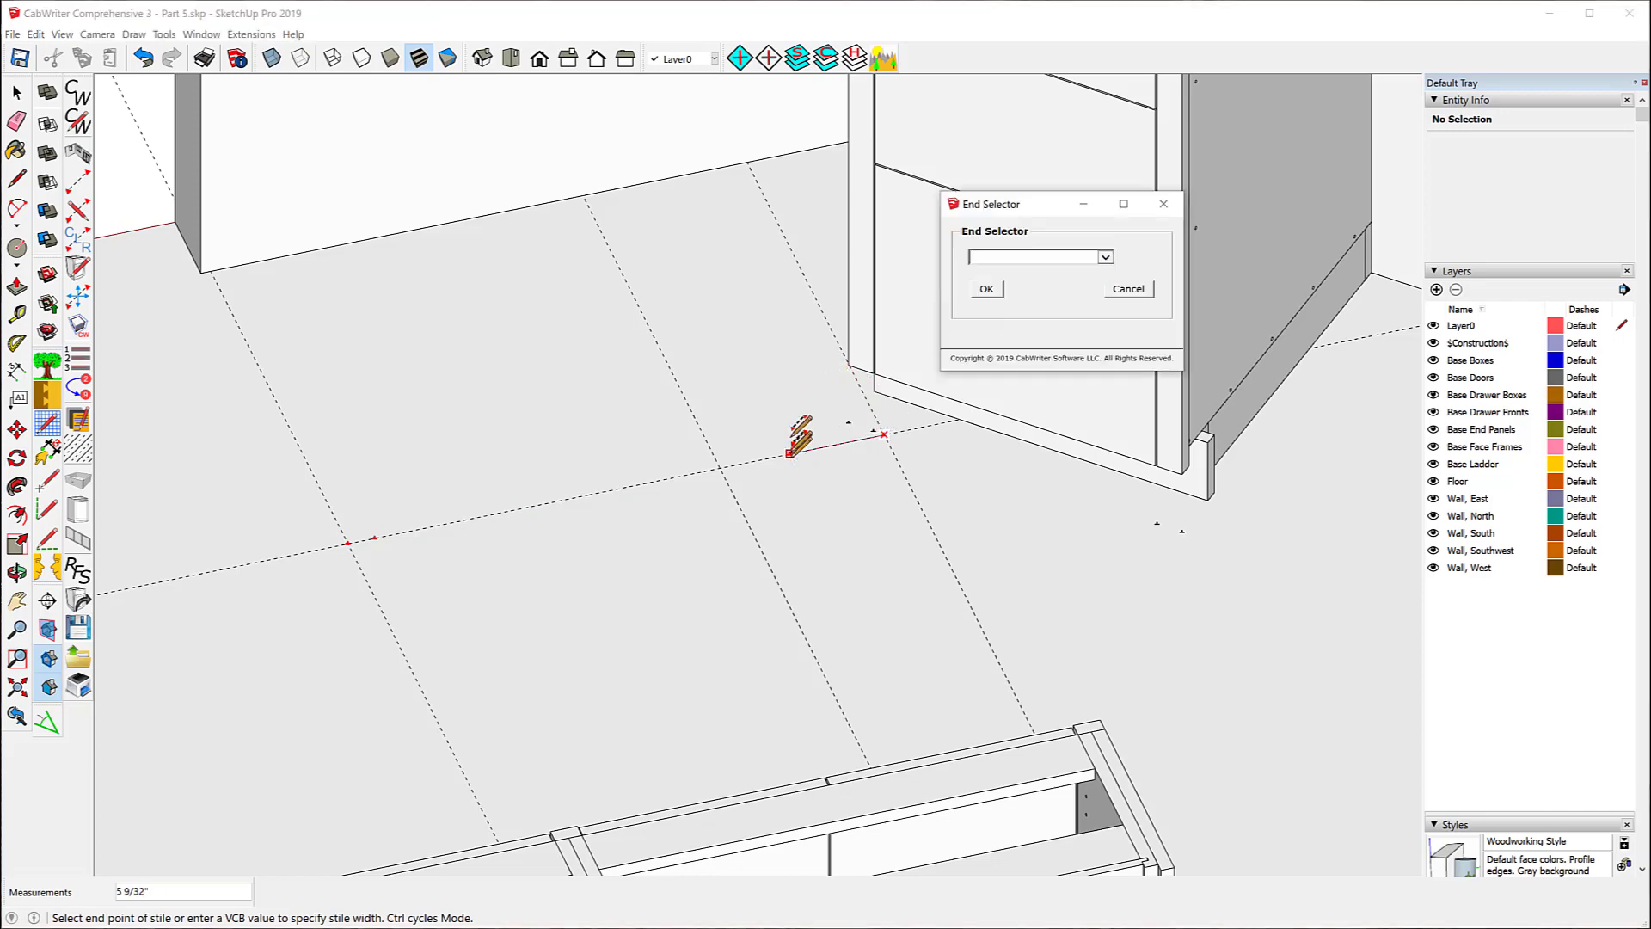
left_click(1106, 258)
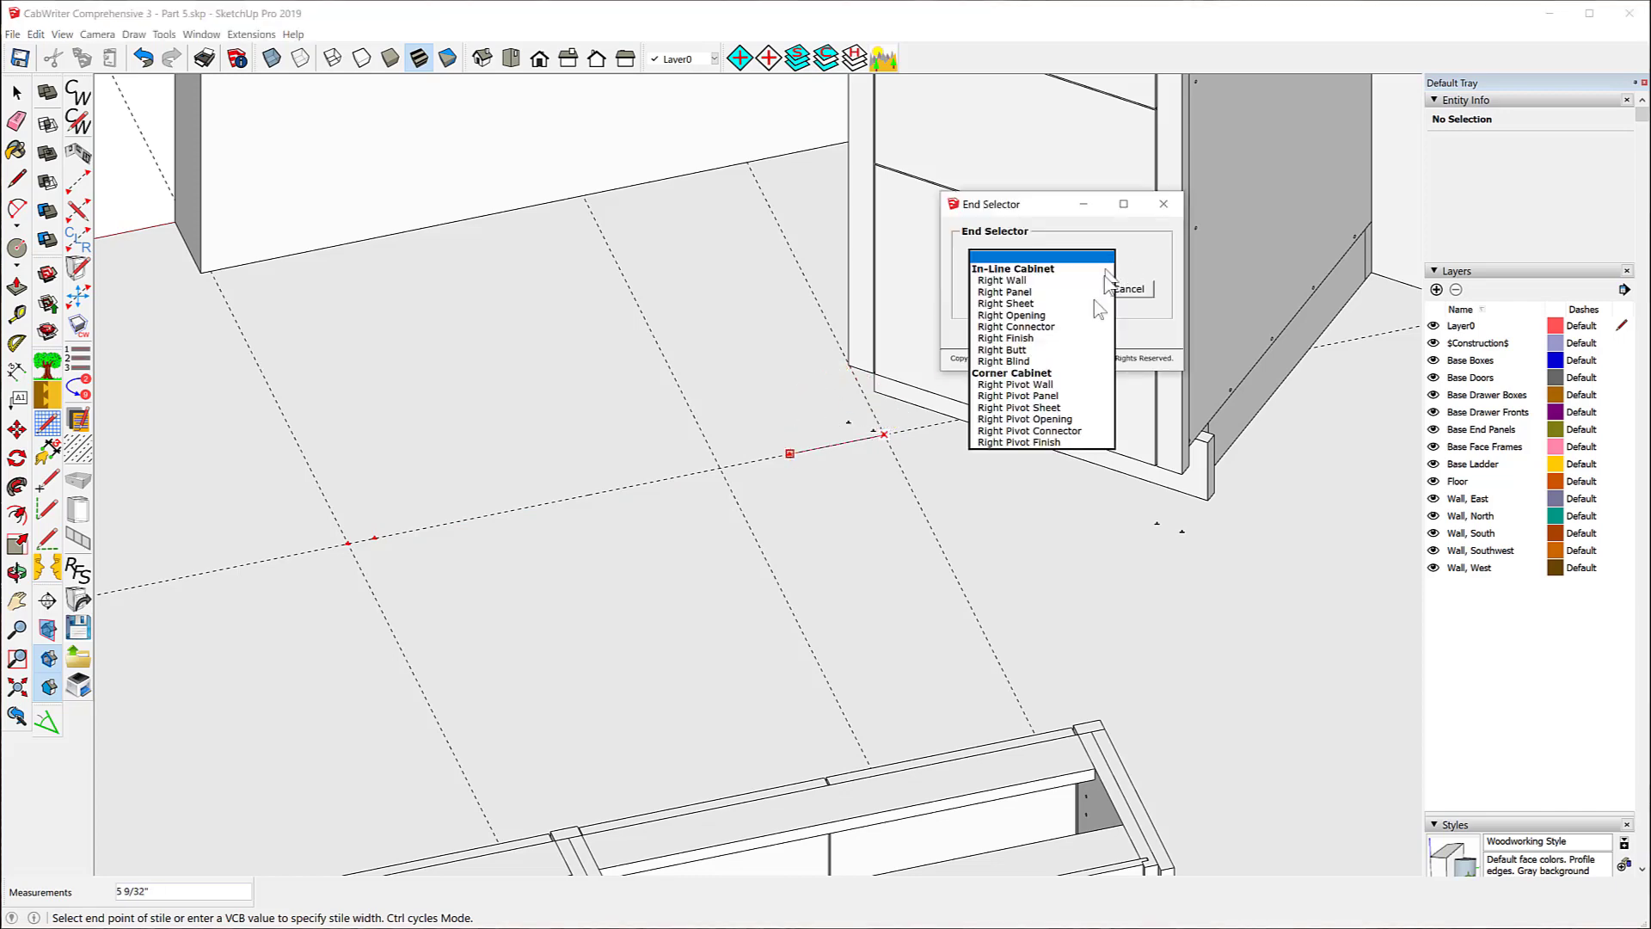
left_click(1016, 327)
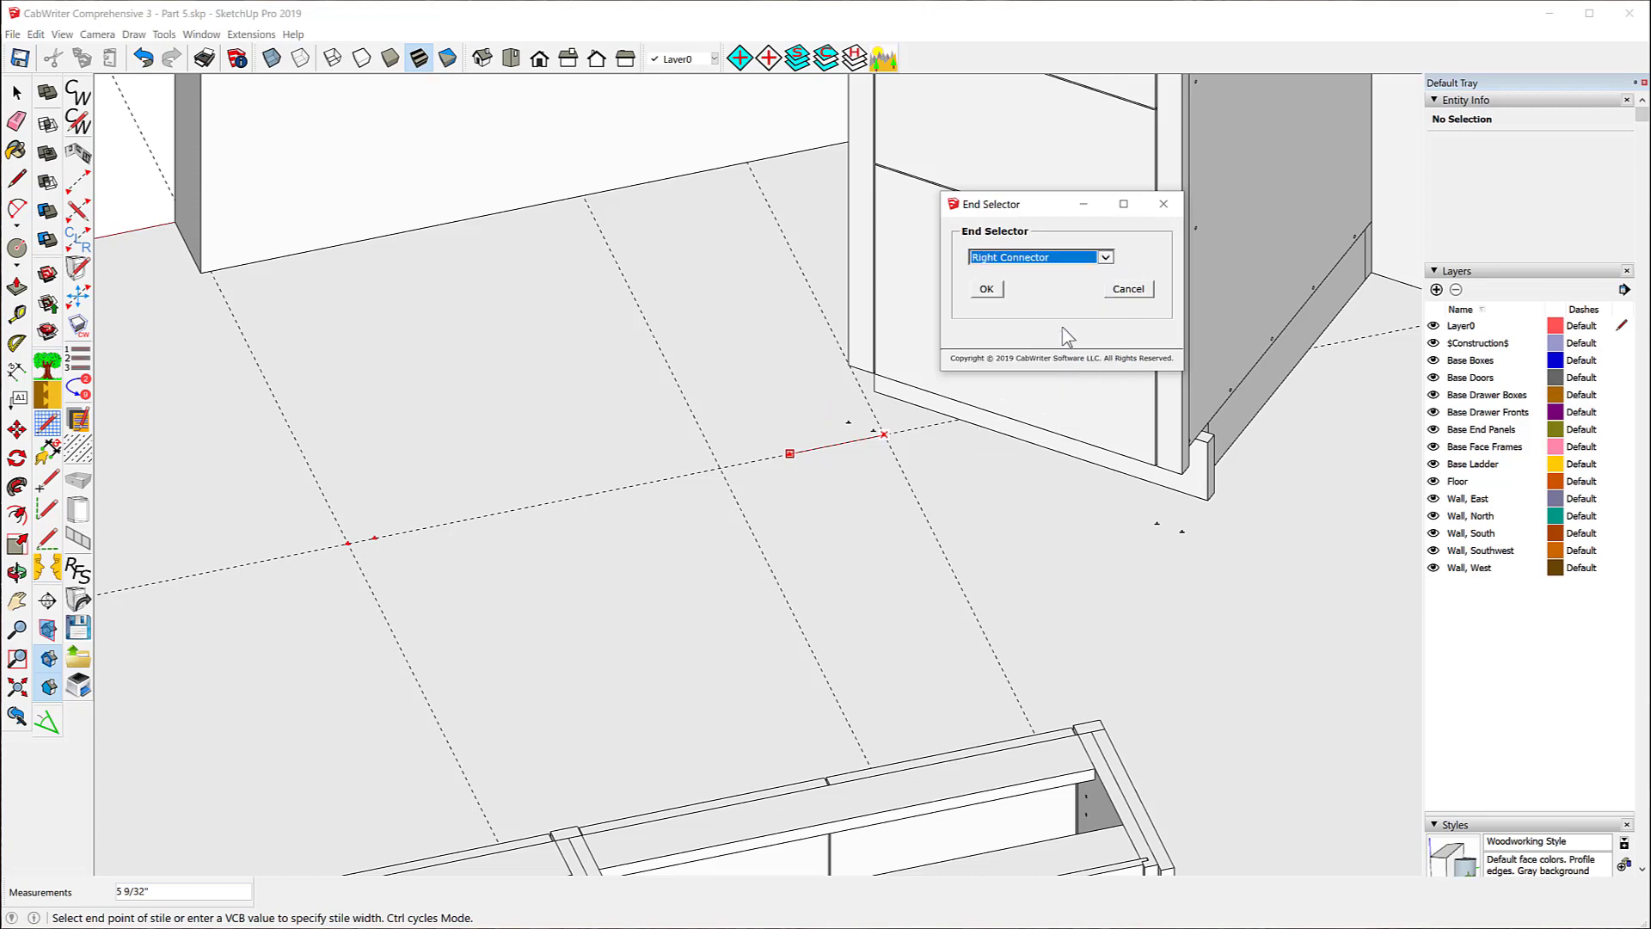
left_click(986, 289)
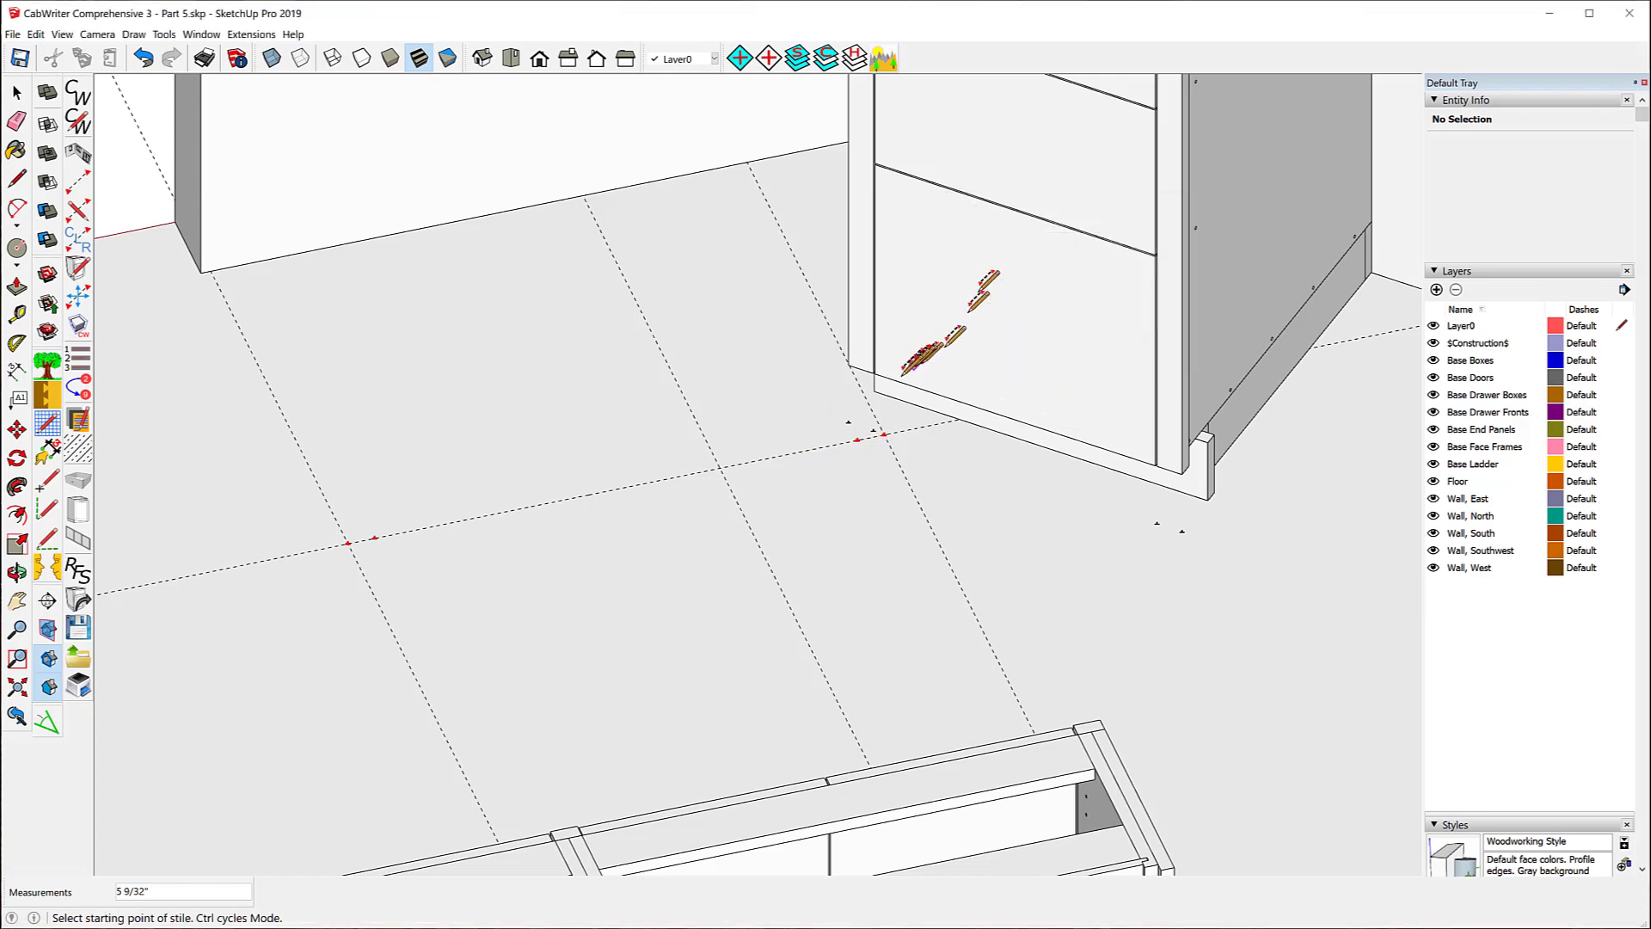
scroll(864, 475, "up", 8)
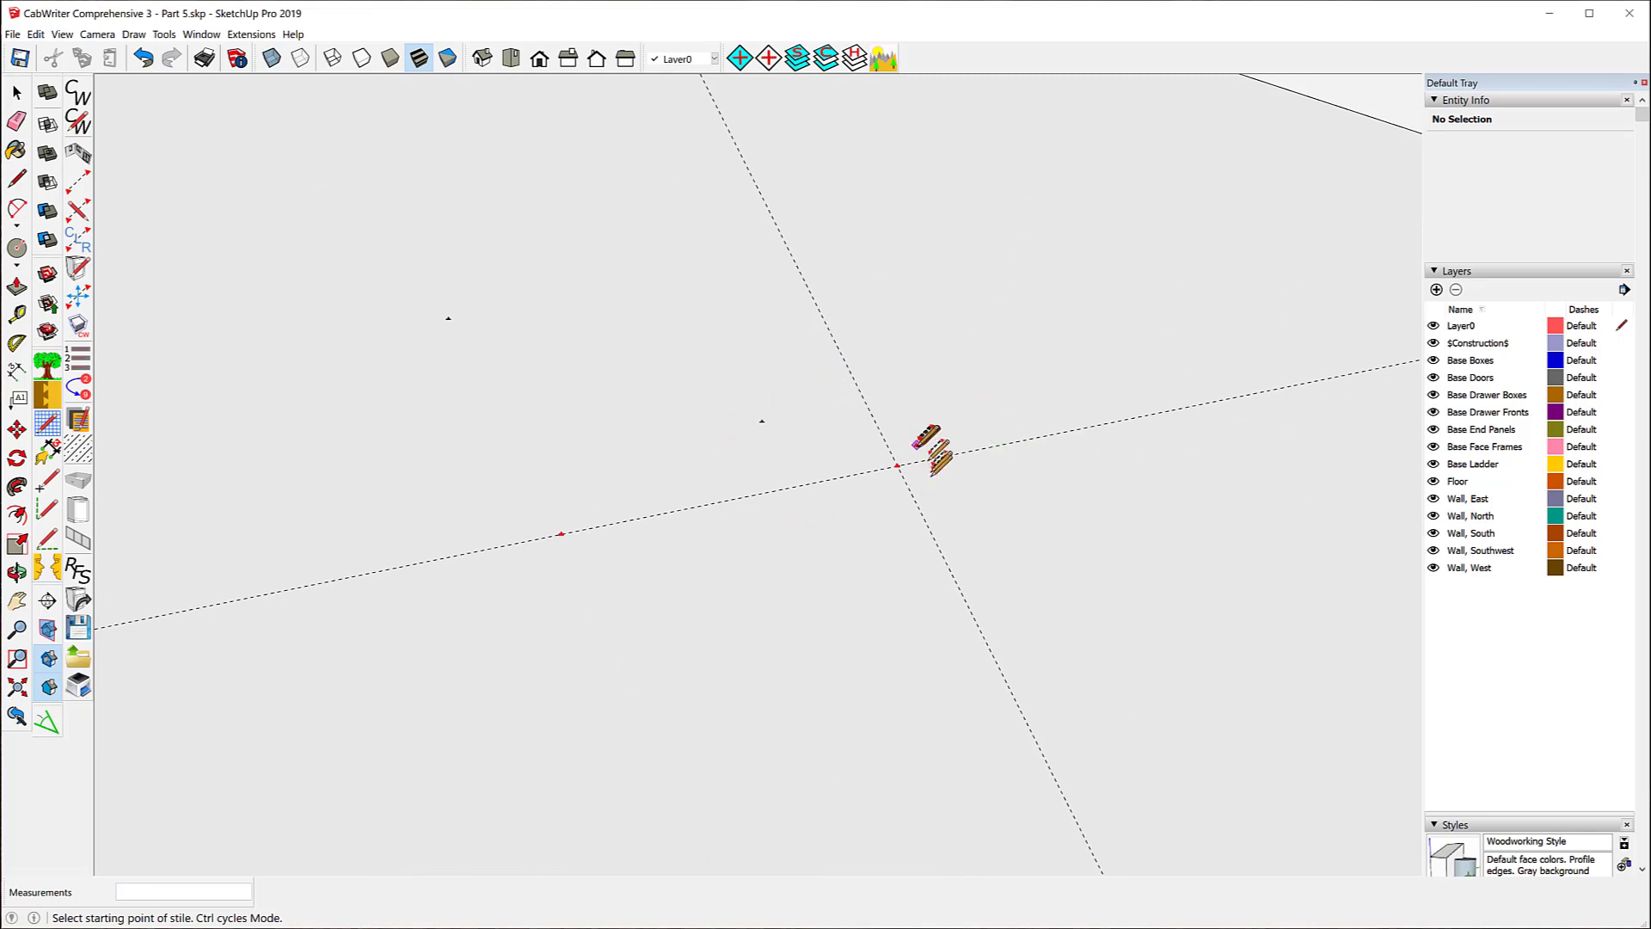
scroll(913, 471, "up", 5)
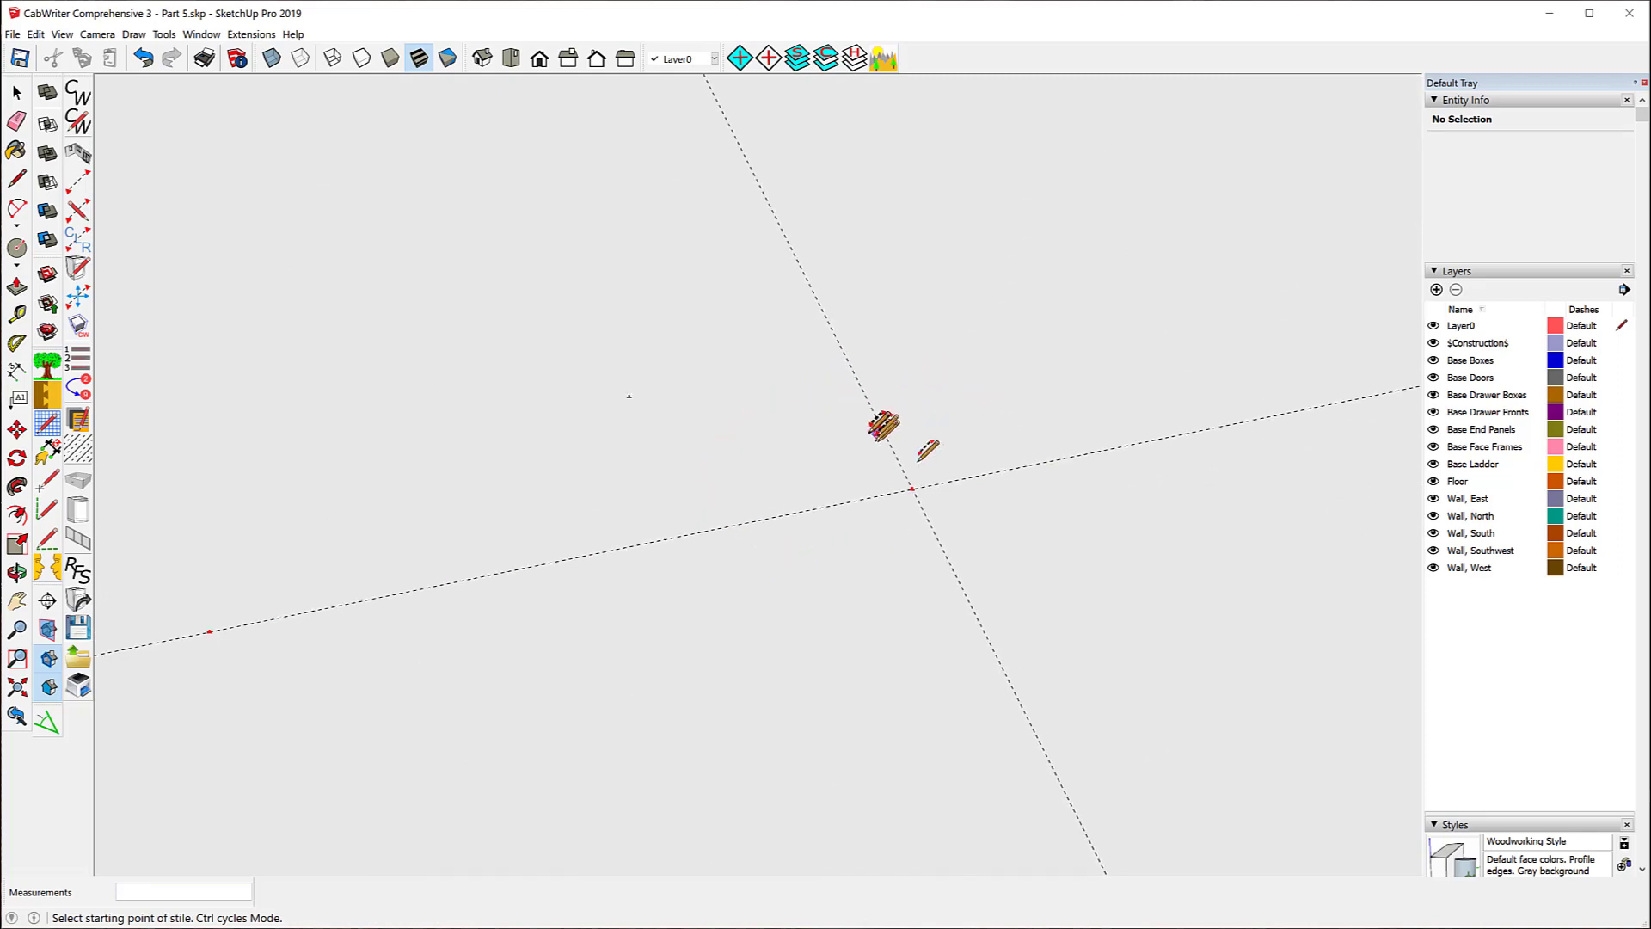
scroll(937, 465, "up", 1)
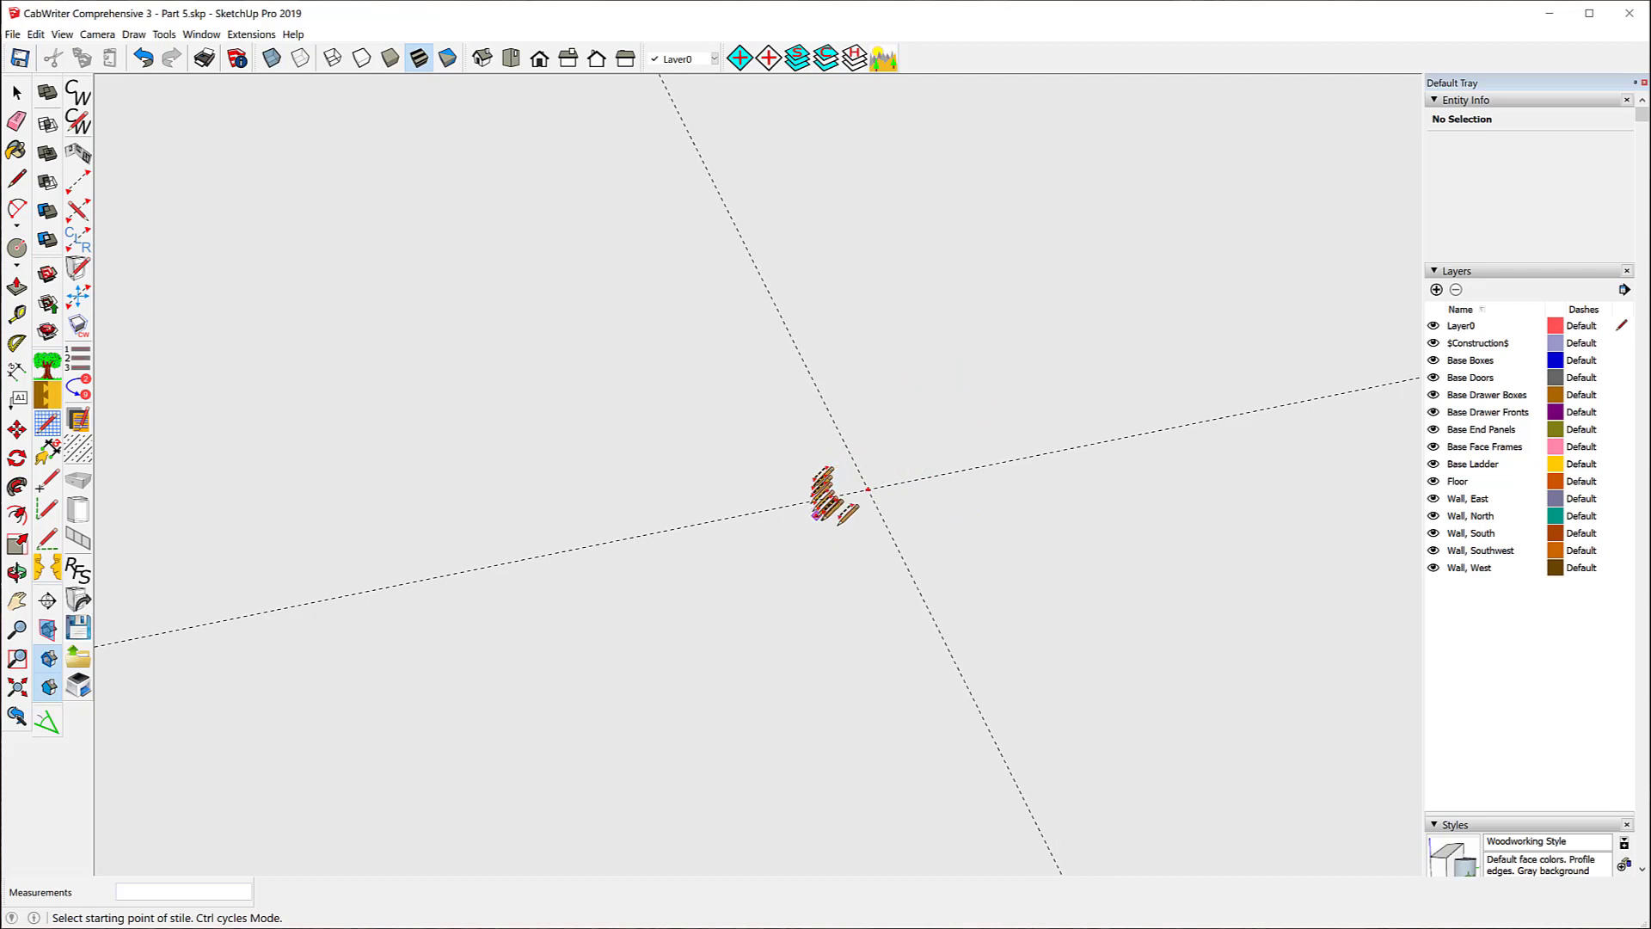
- Make box 1 of the new corner cabinet a Standard Base with 2 doors and generate the cabinet
scroll(963, 305, "down", 5)
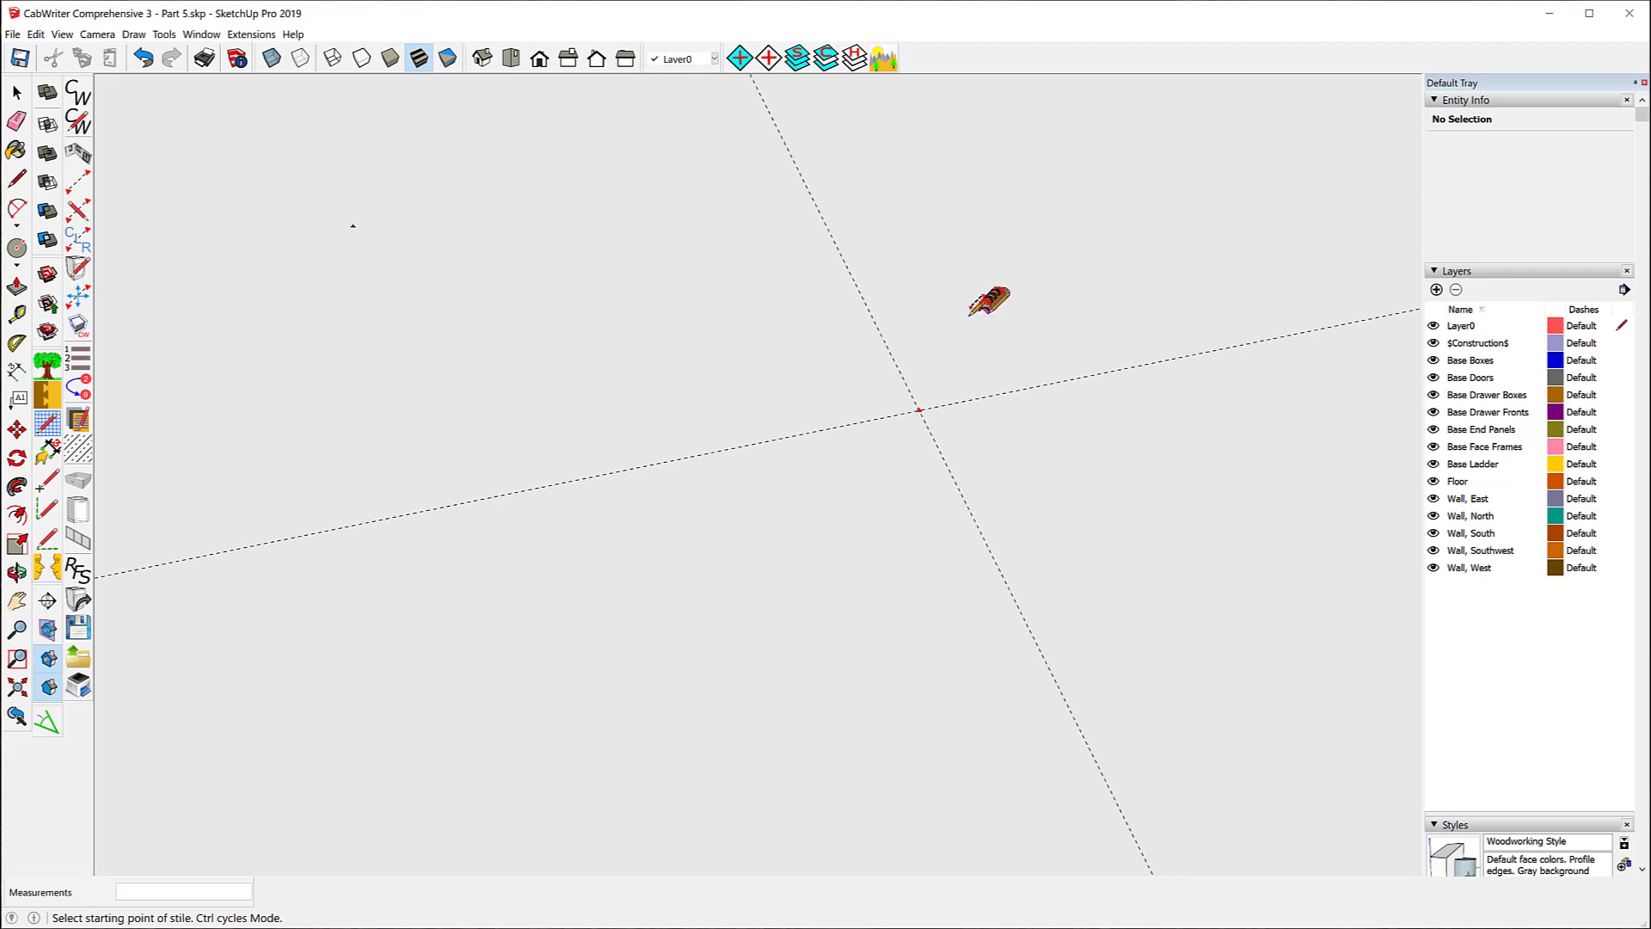
scroll(1010, 327, "up", 5)
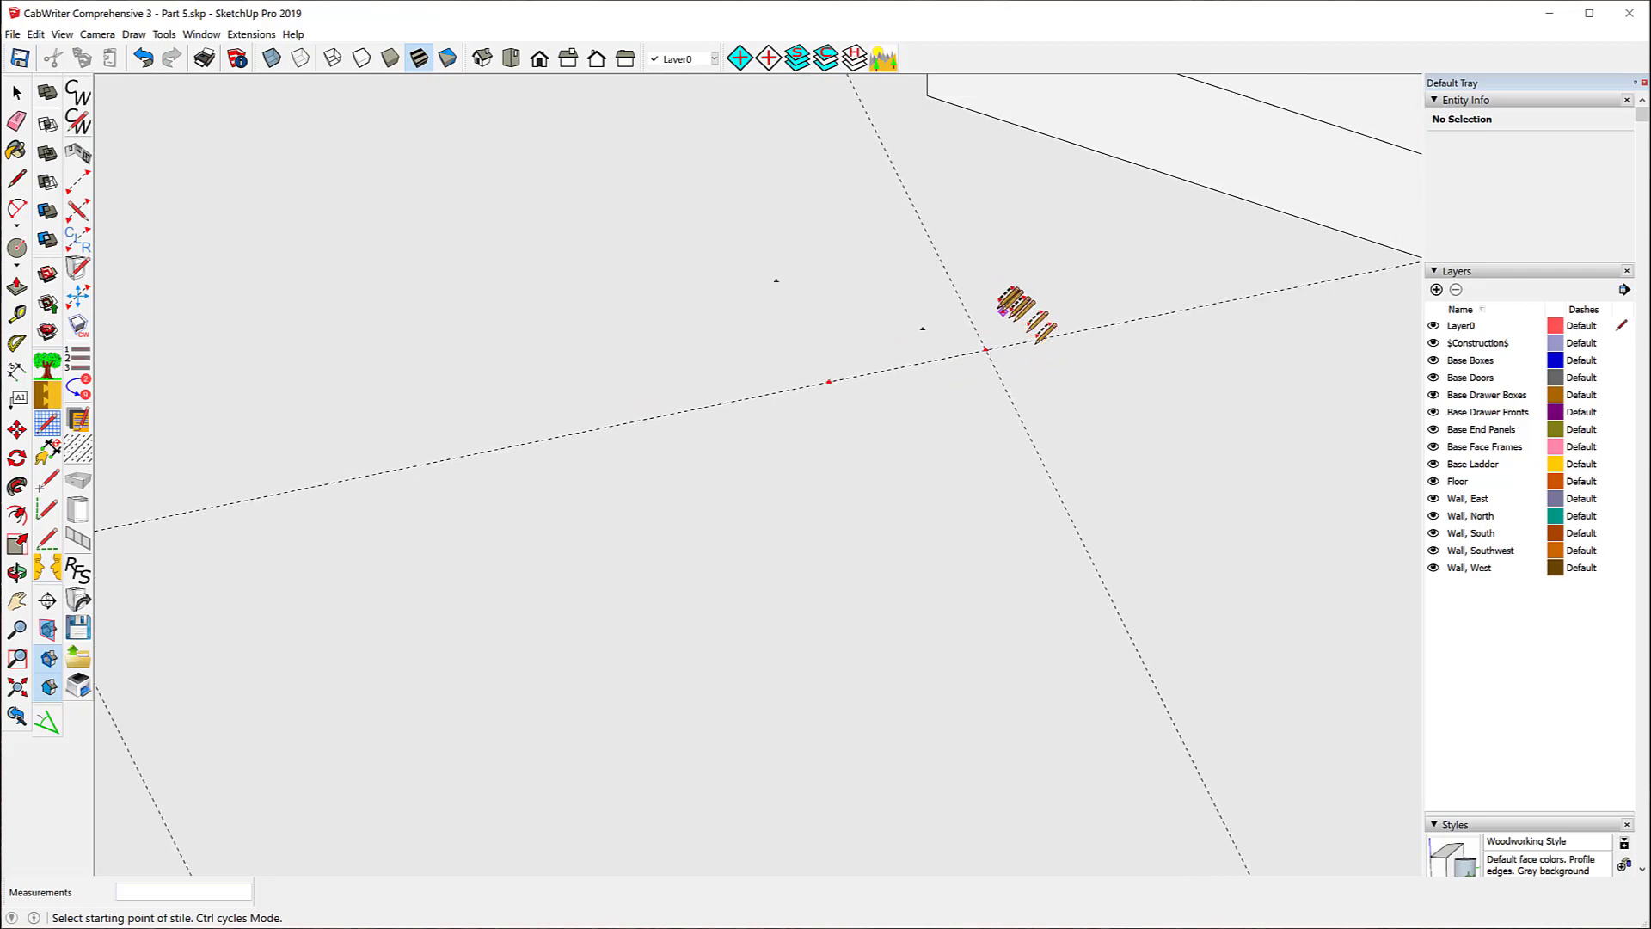
scroll(1002, 283, "down", 2)
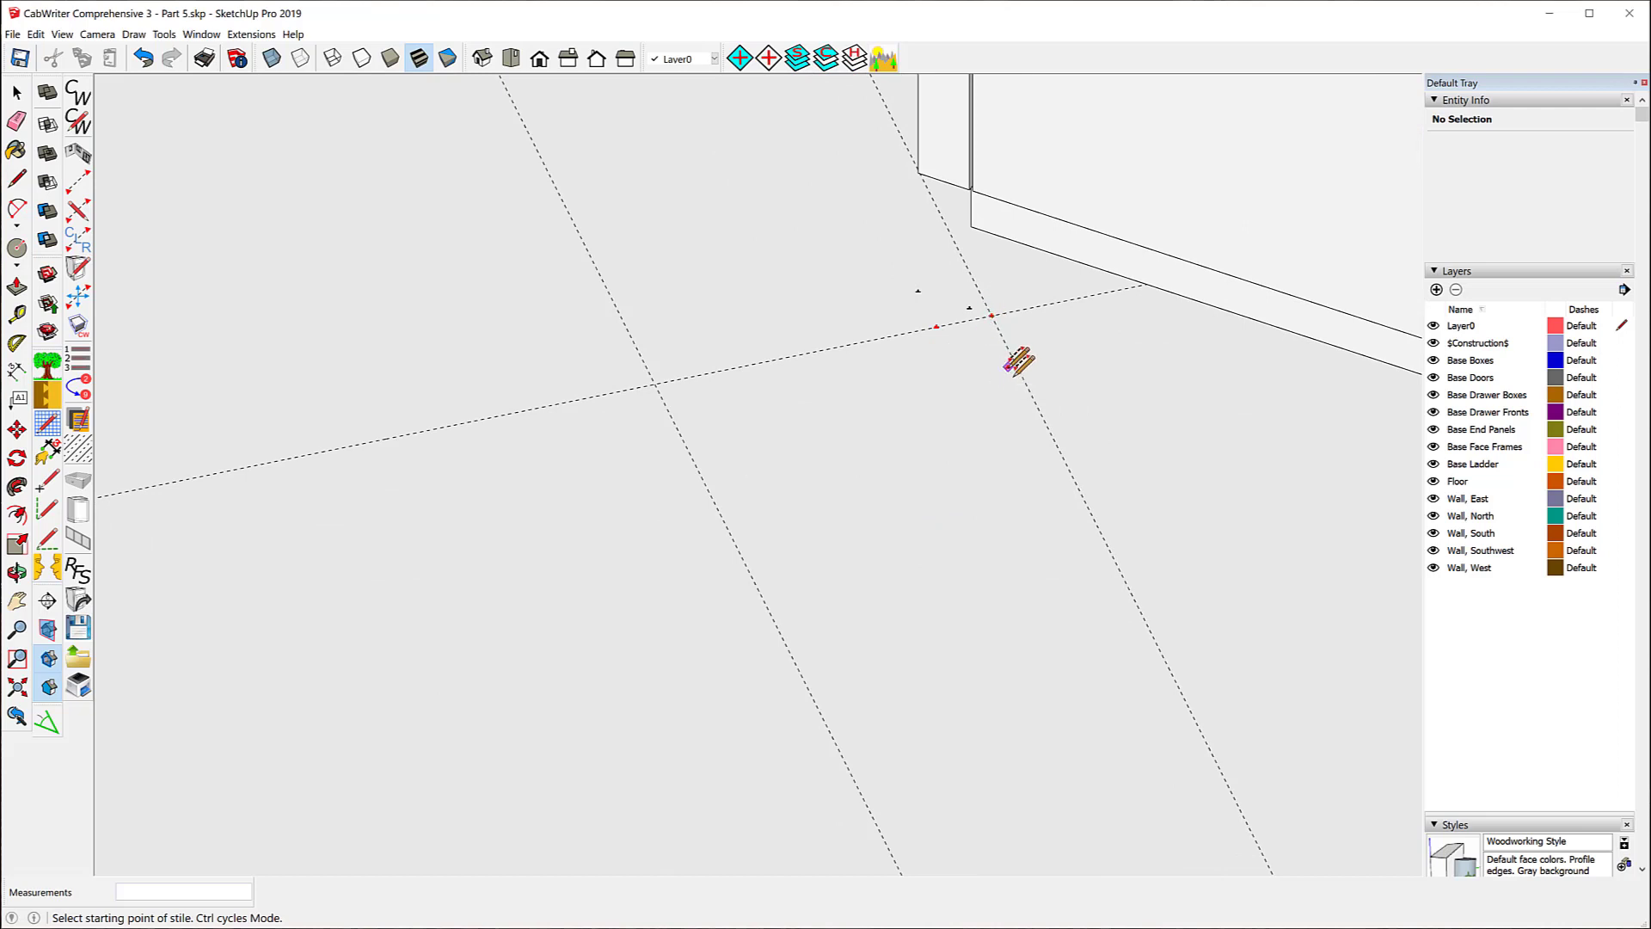
scroll(989, 352, "down", 3)
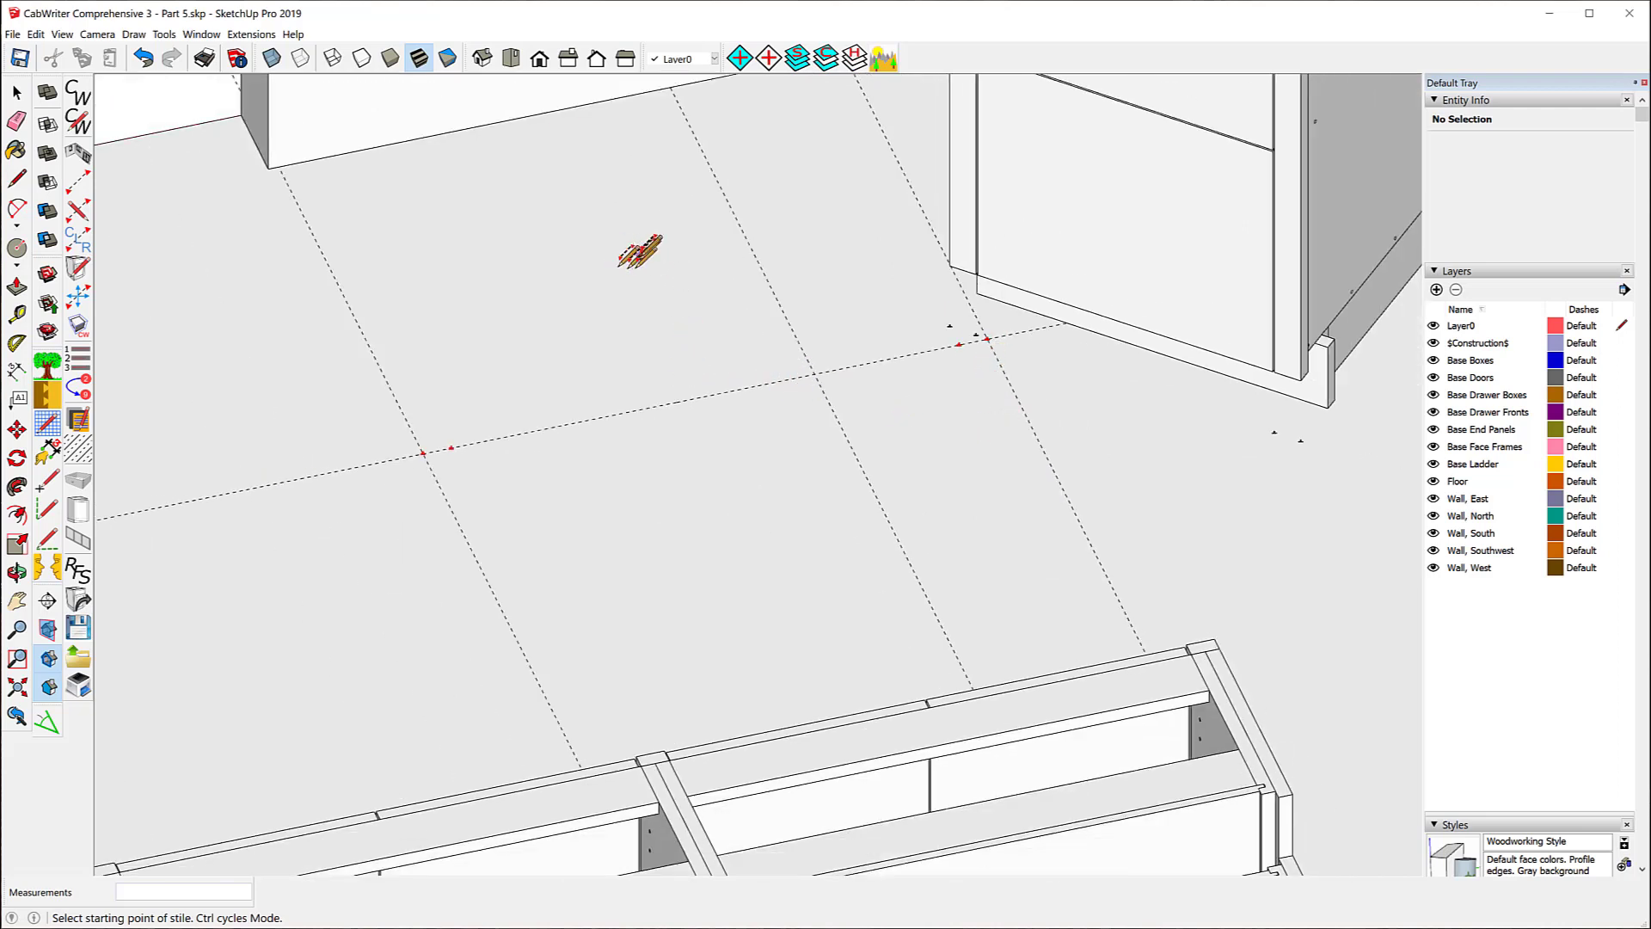
left_click(641, 256)
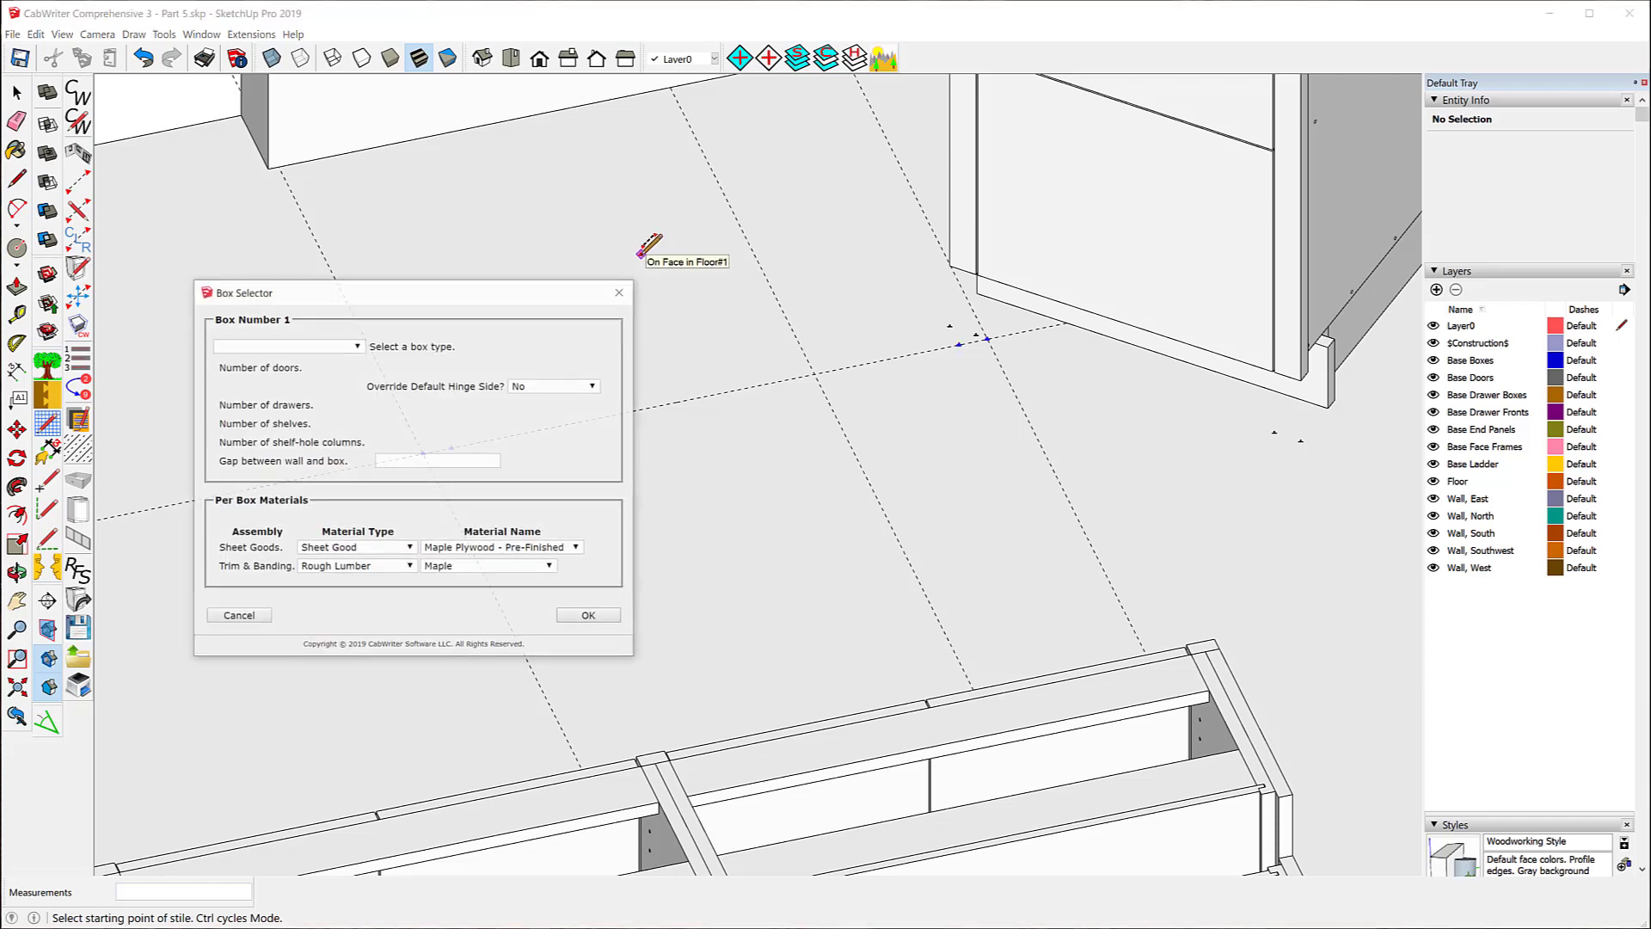
left_click(358, 345)
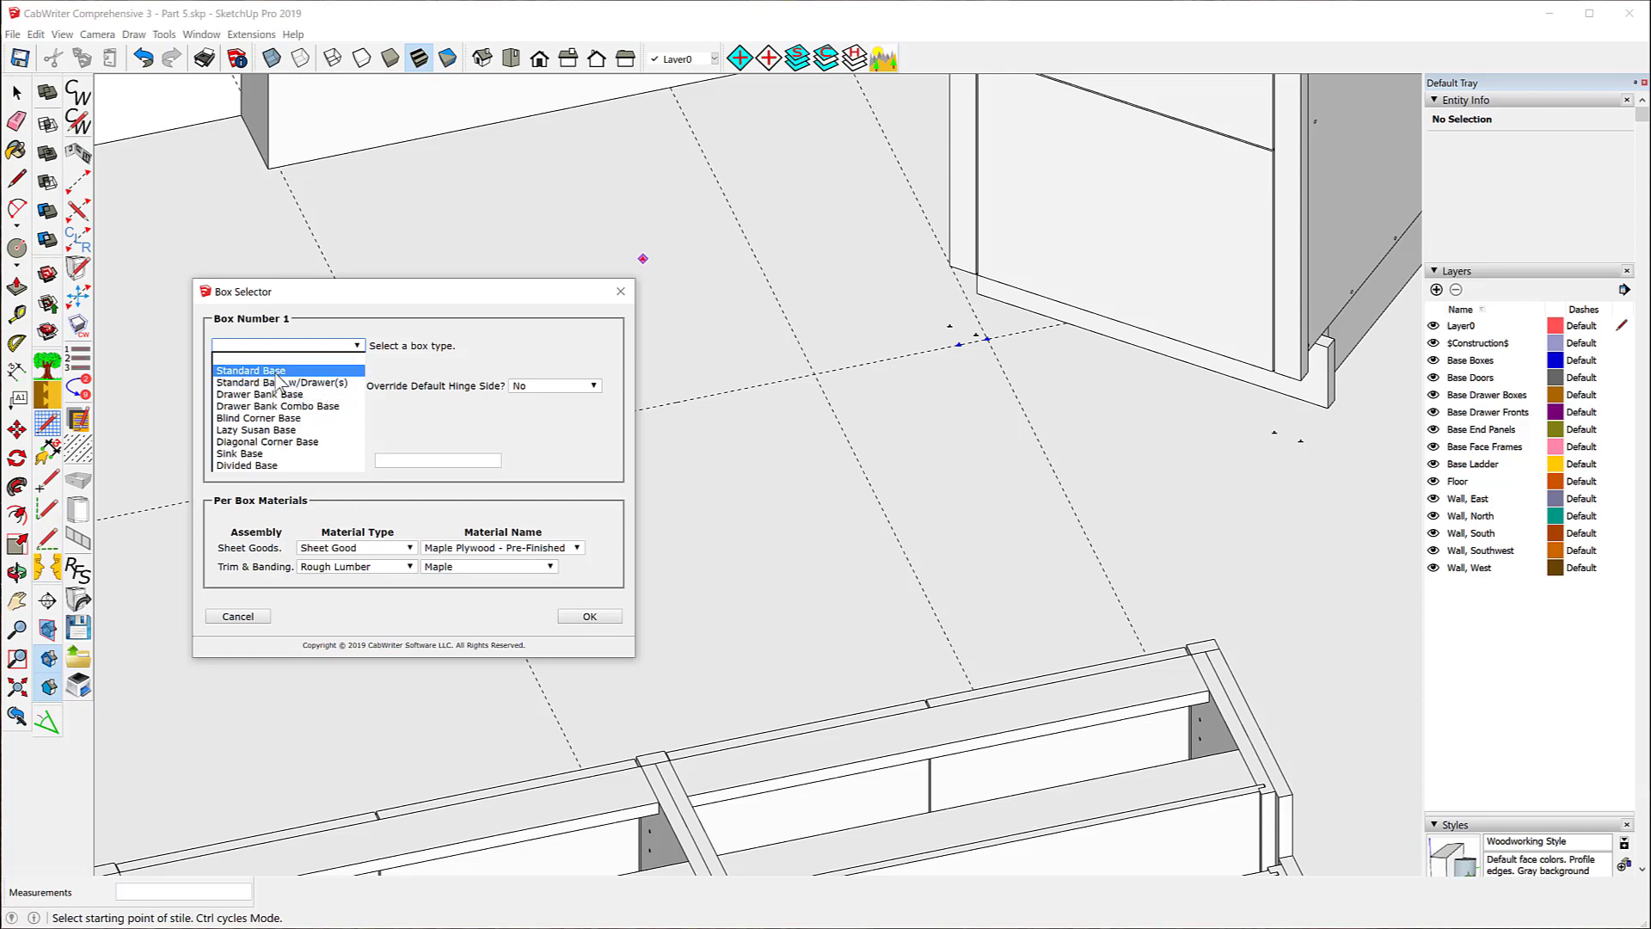
left_click(276, 372)
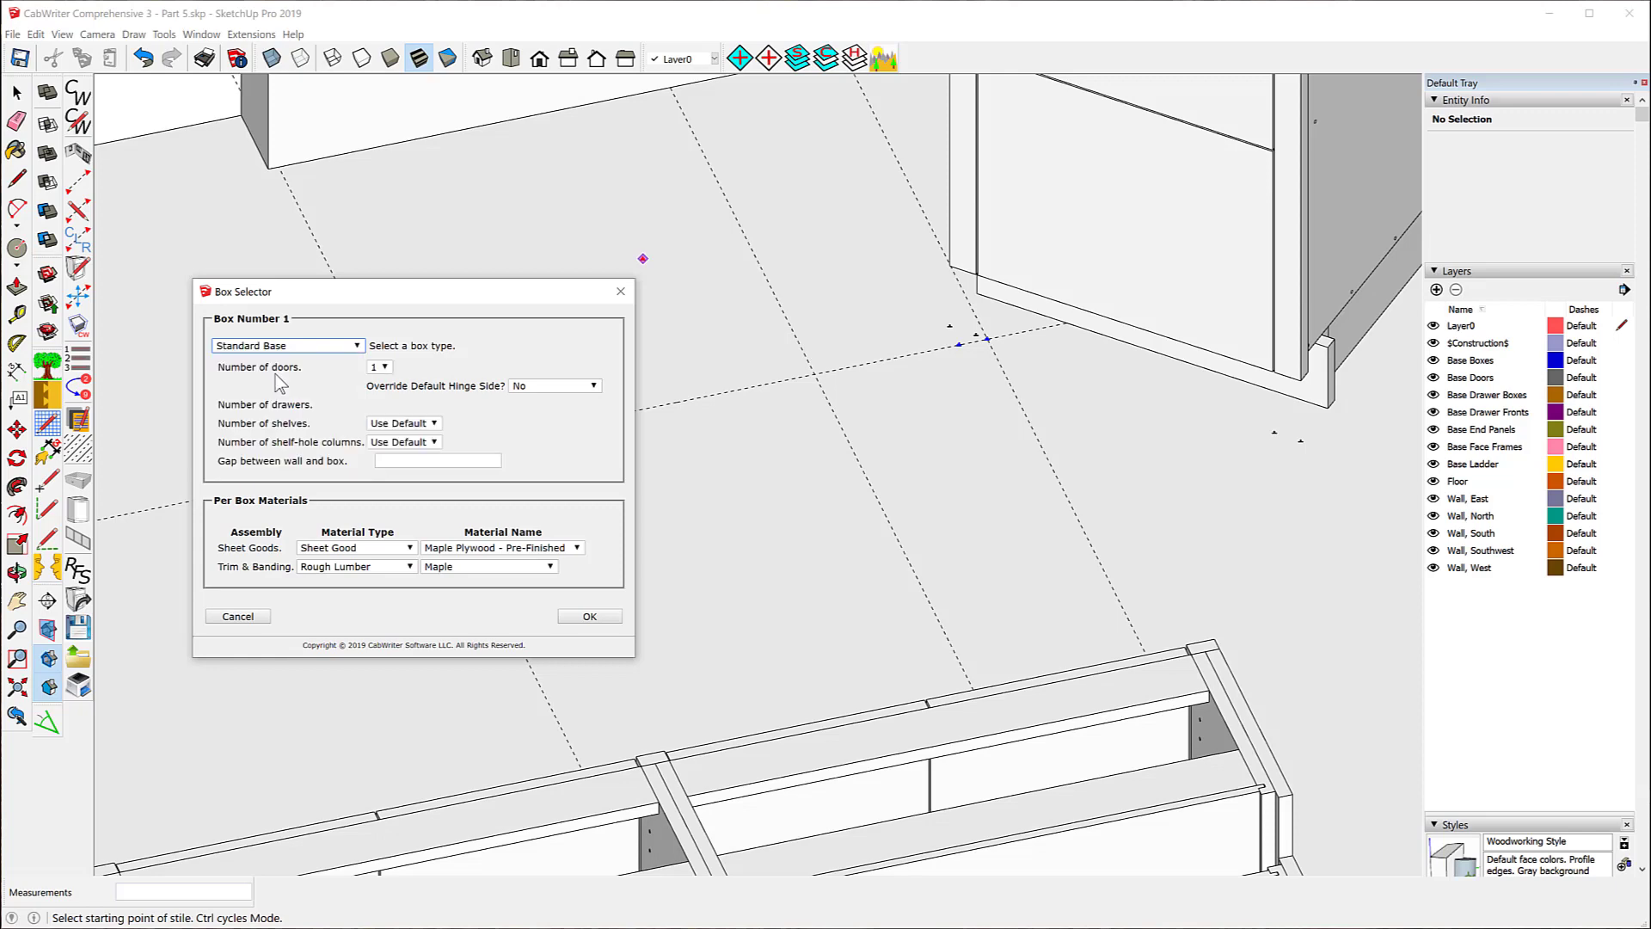
left_click(385, 367)
left_click(378, 388)
left_click(588, 617)
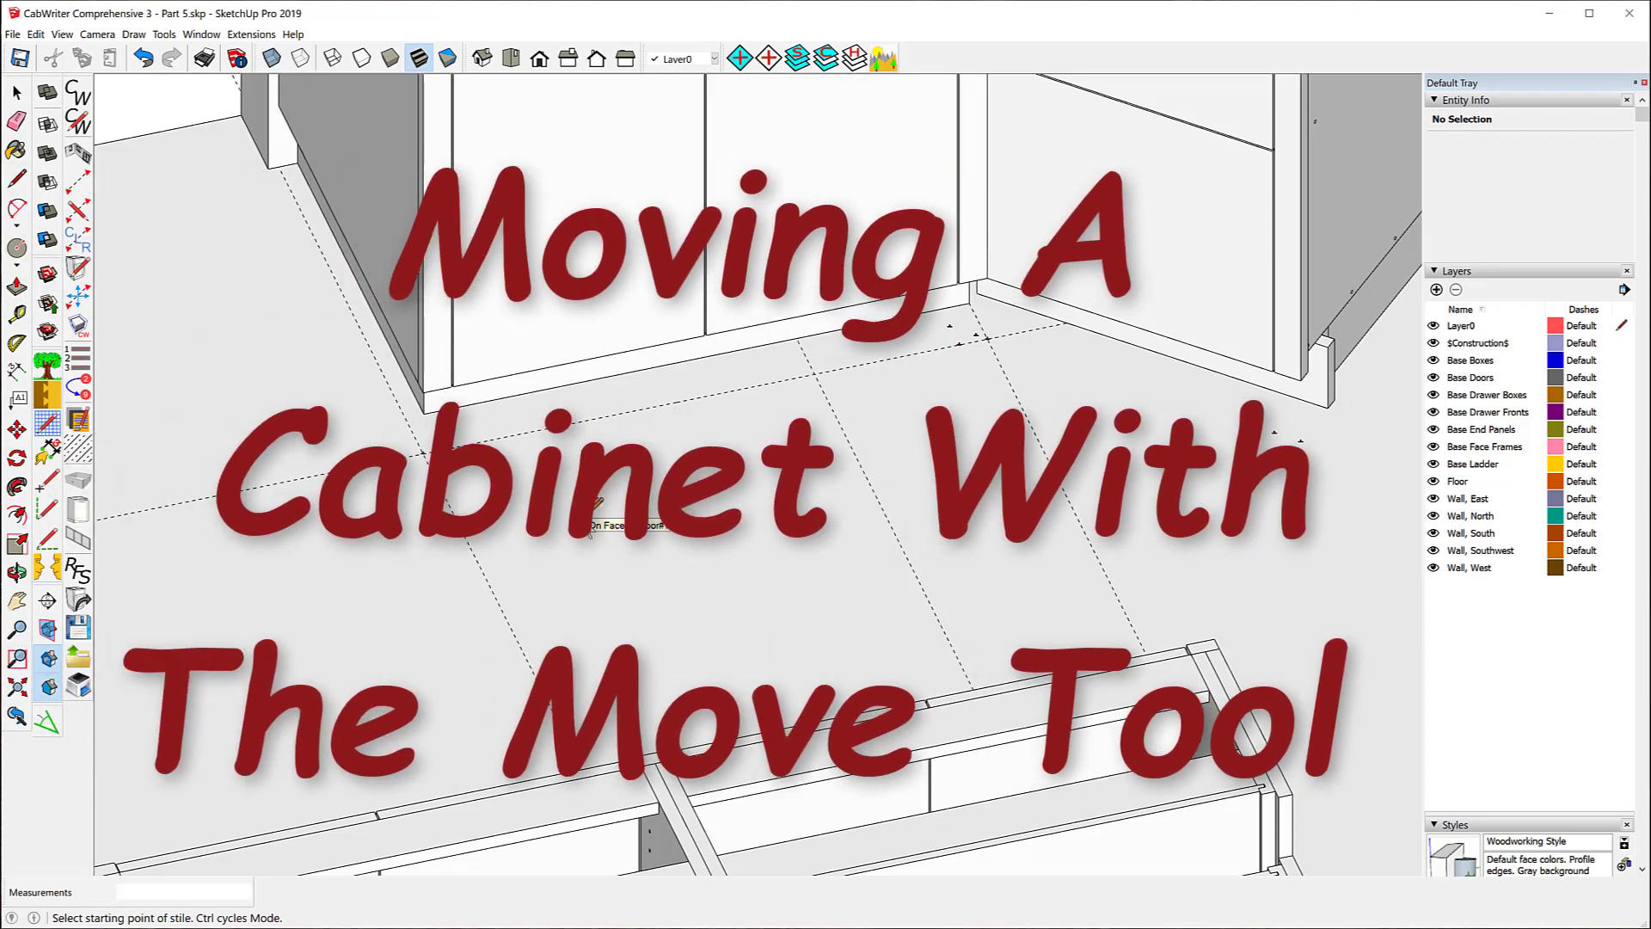
- Move the drawer cabinet so its first end point sits on the guide crossing and its second on the adjacent front guide point
scroll(591, 513, "down", 5)
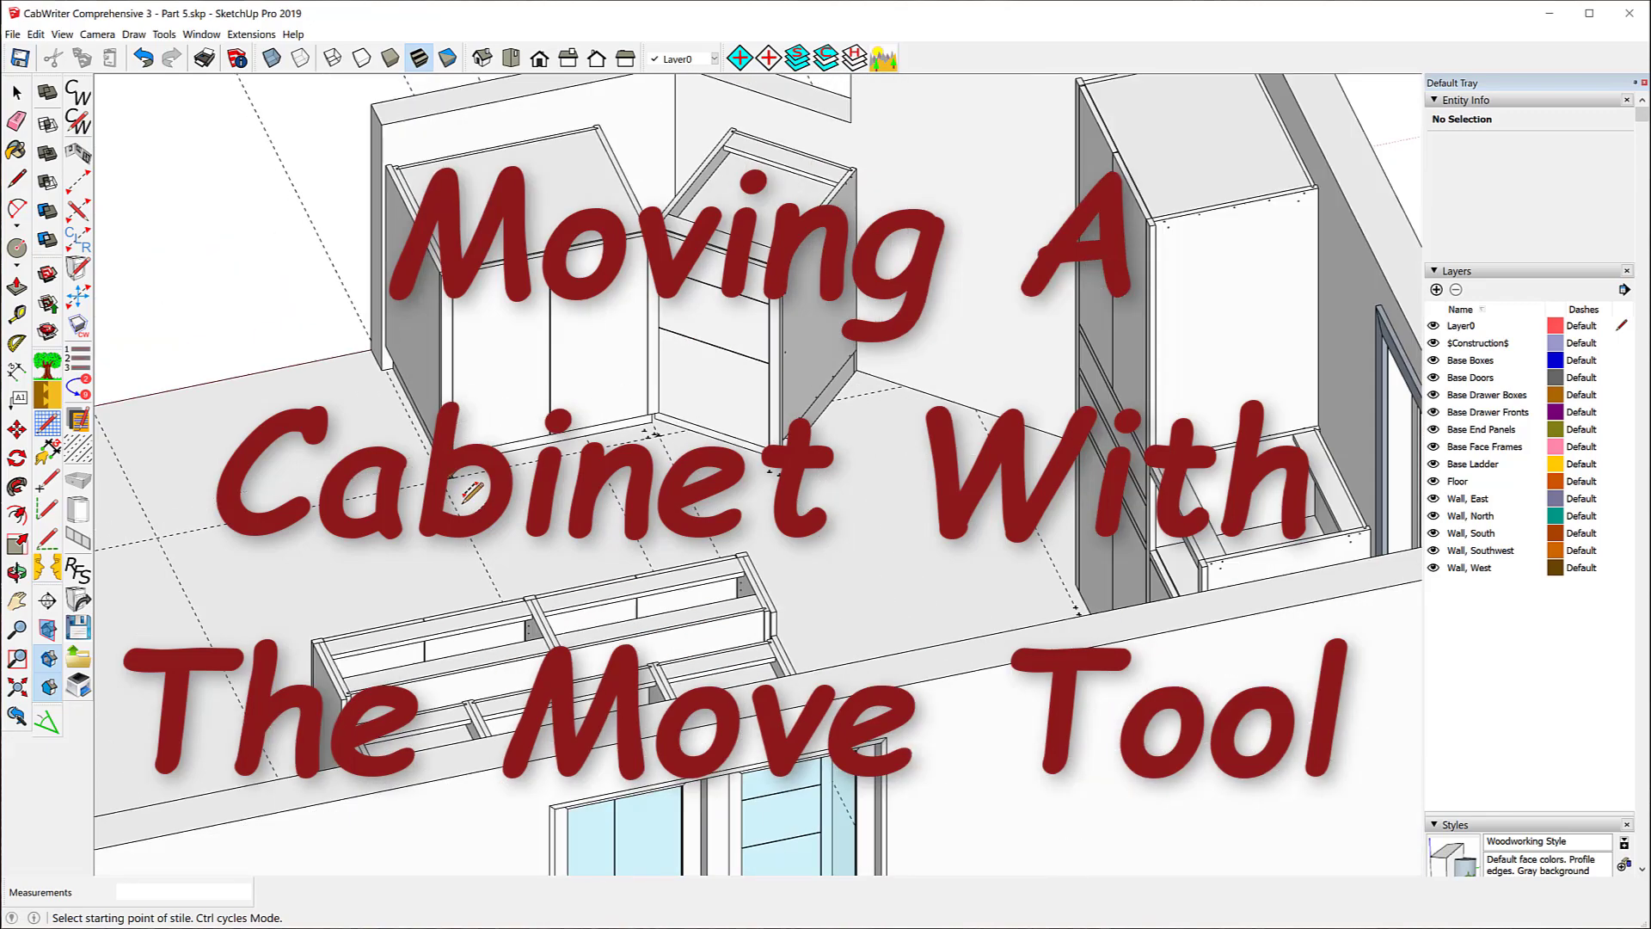
scroll(688, 225, "up", 6)
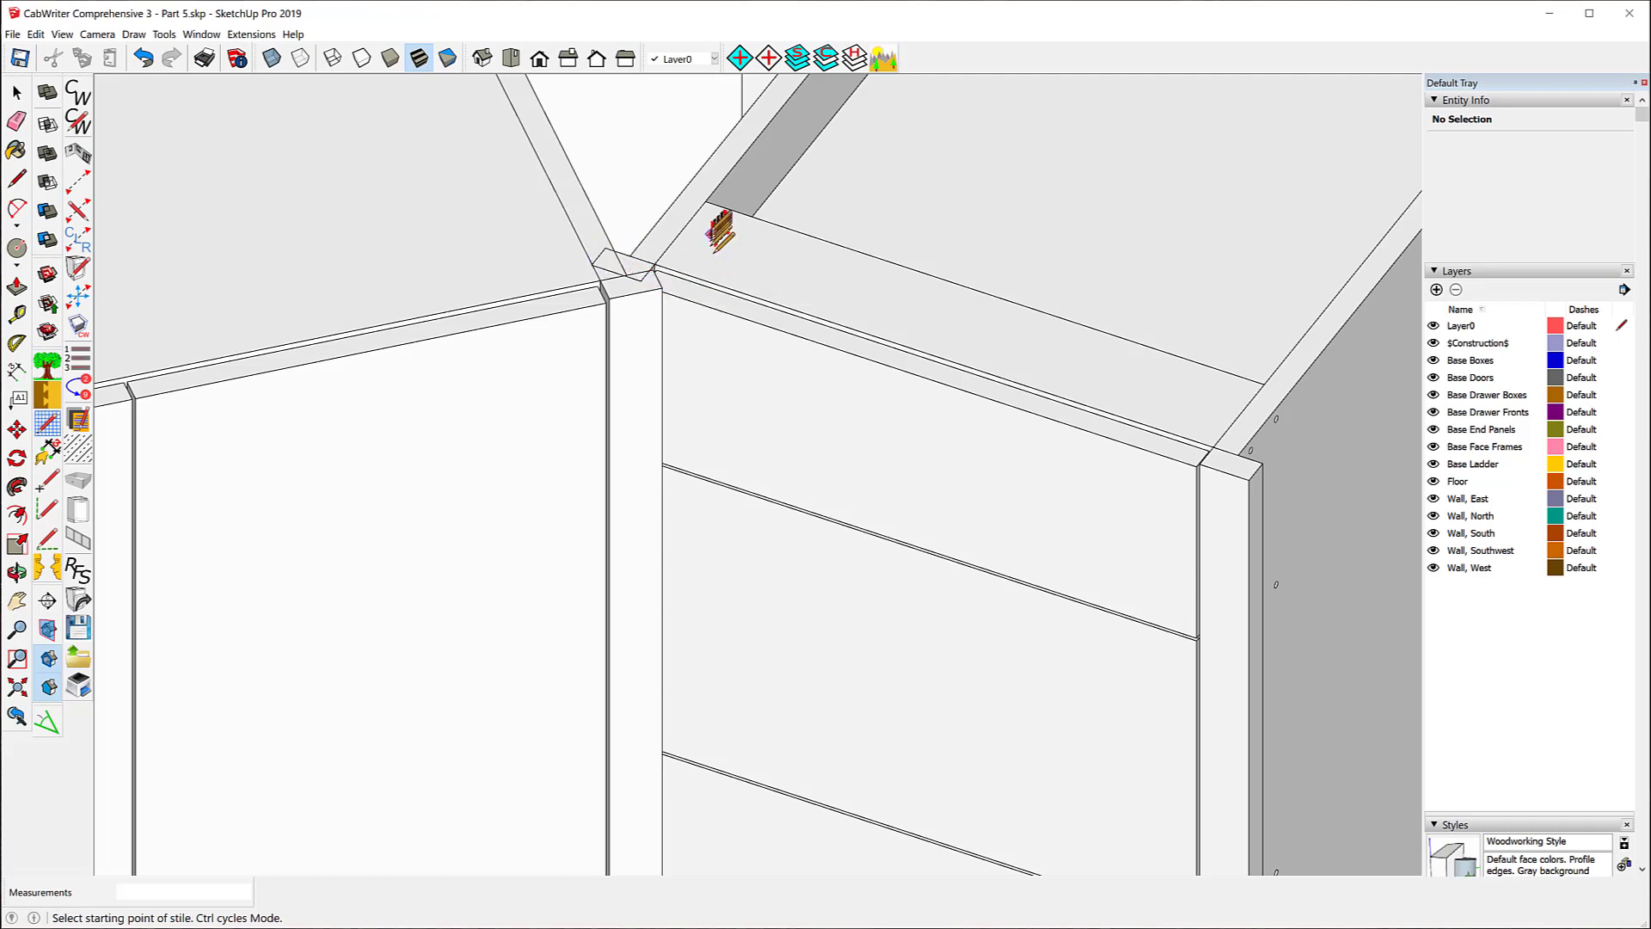
scroll(717, 226, "down", 2)
scroll(700, 191, "down", 2)
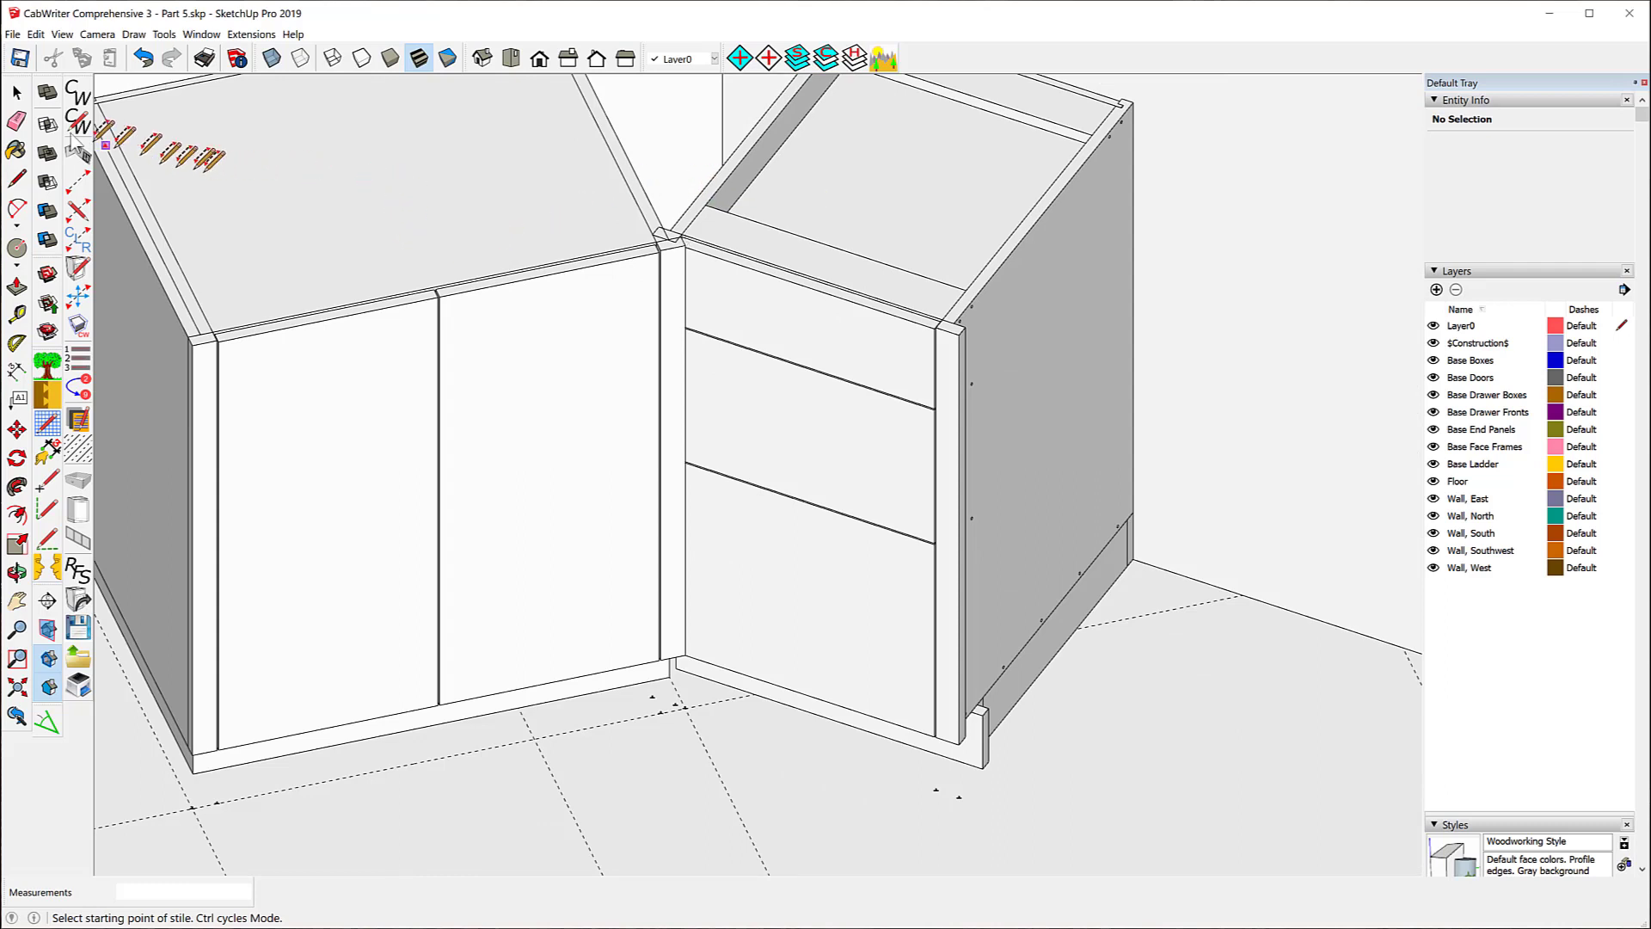
left_click(17, 92)
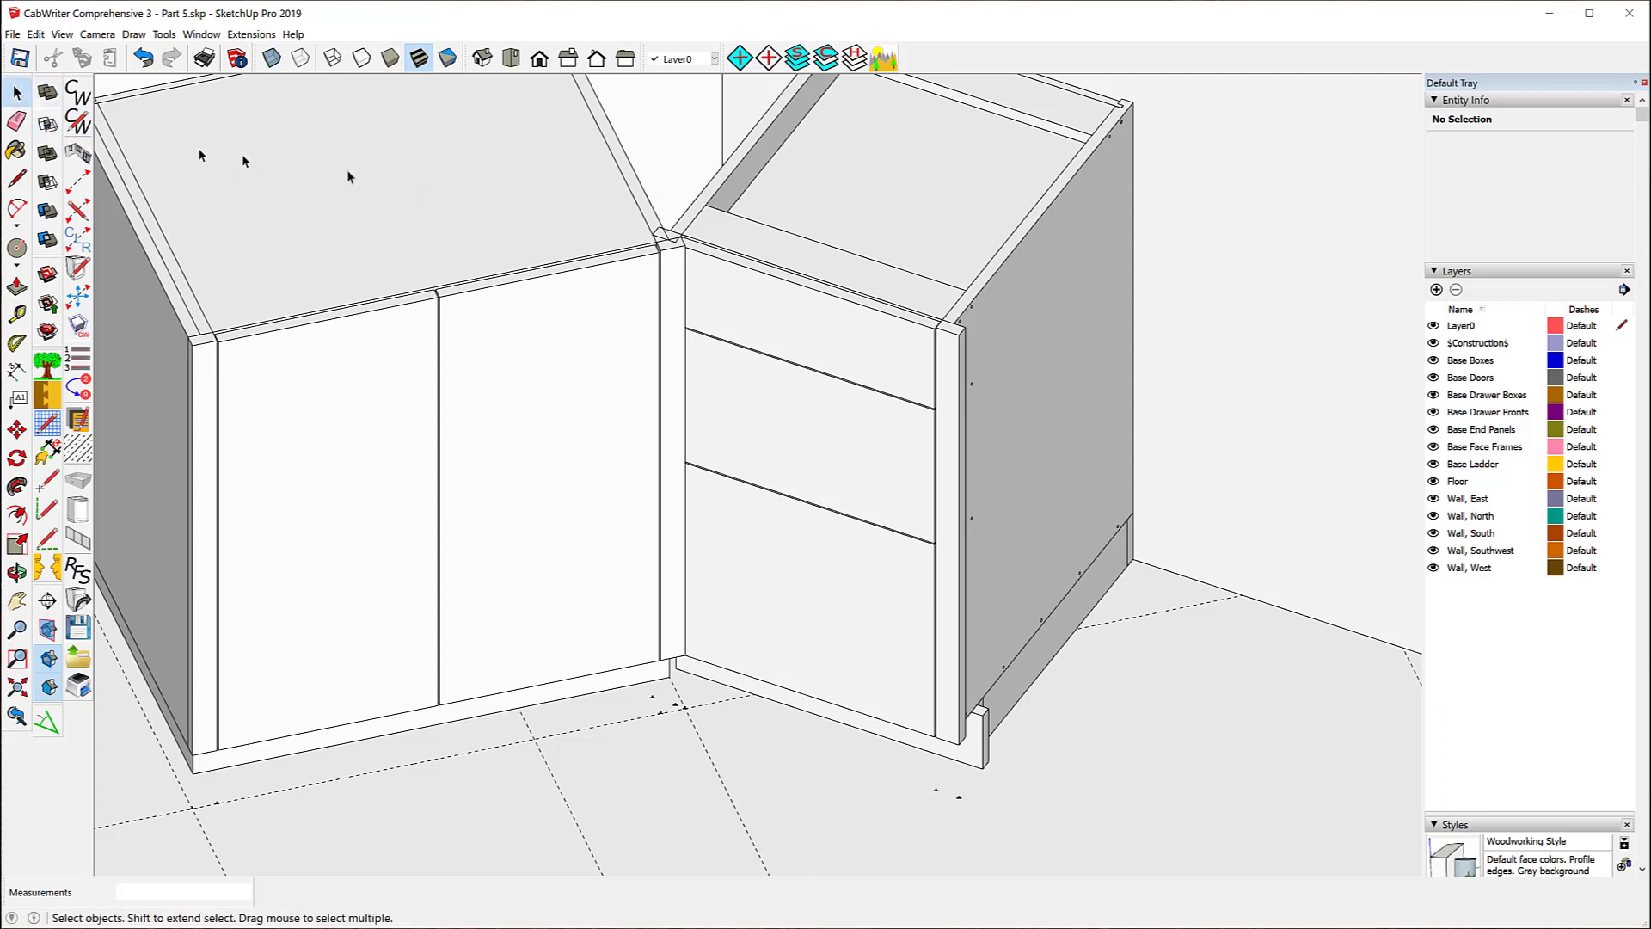
left_click(841, 334)
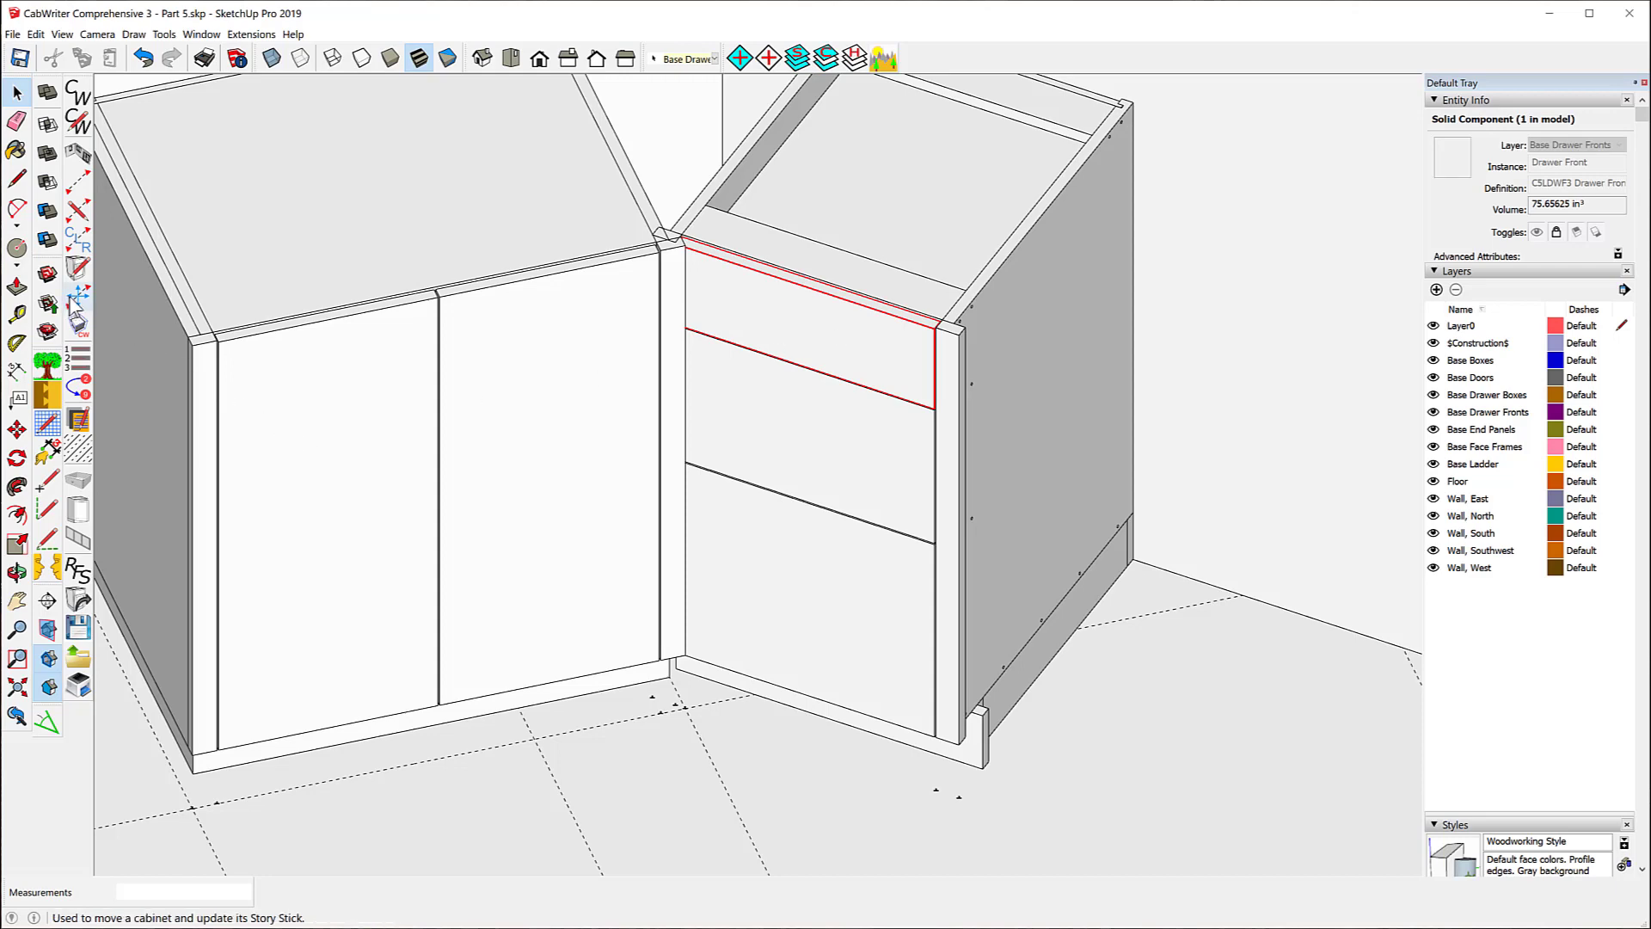
left_click(78, 296)
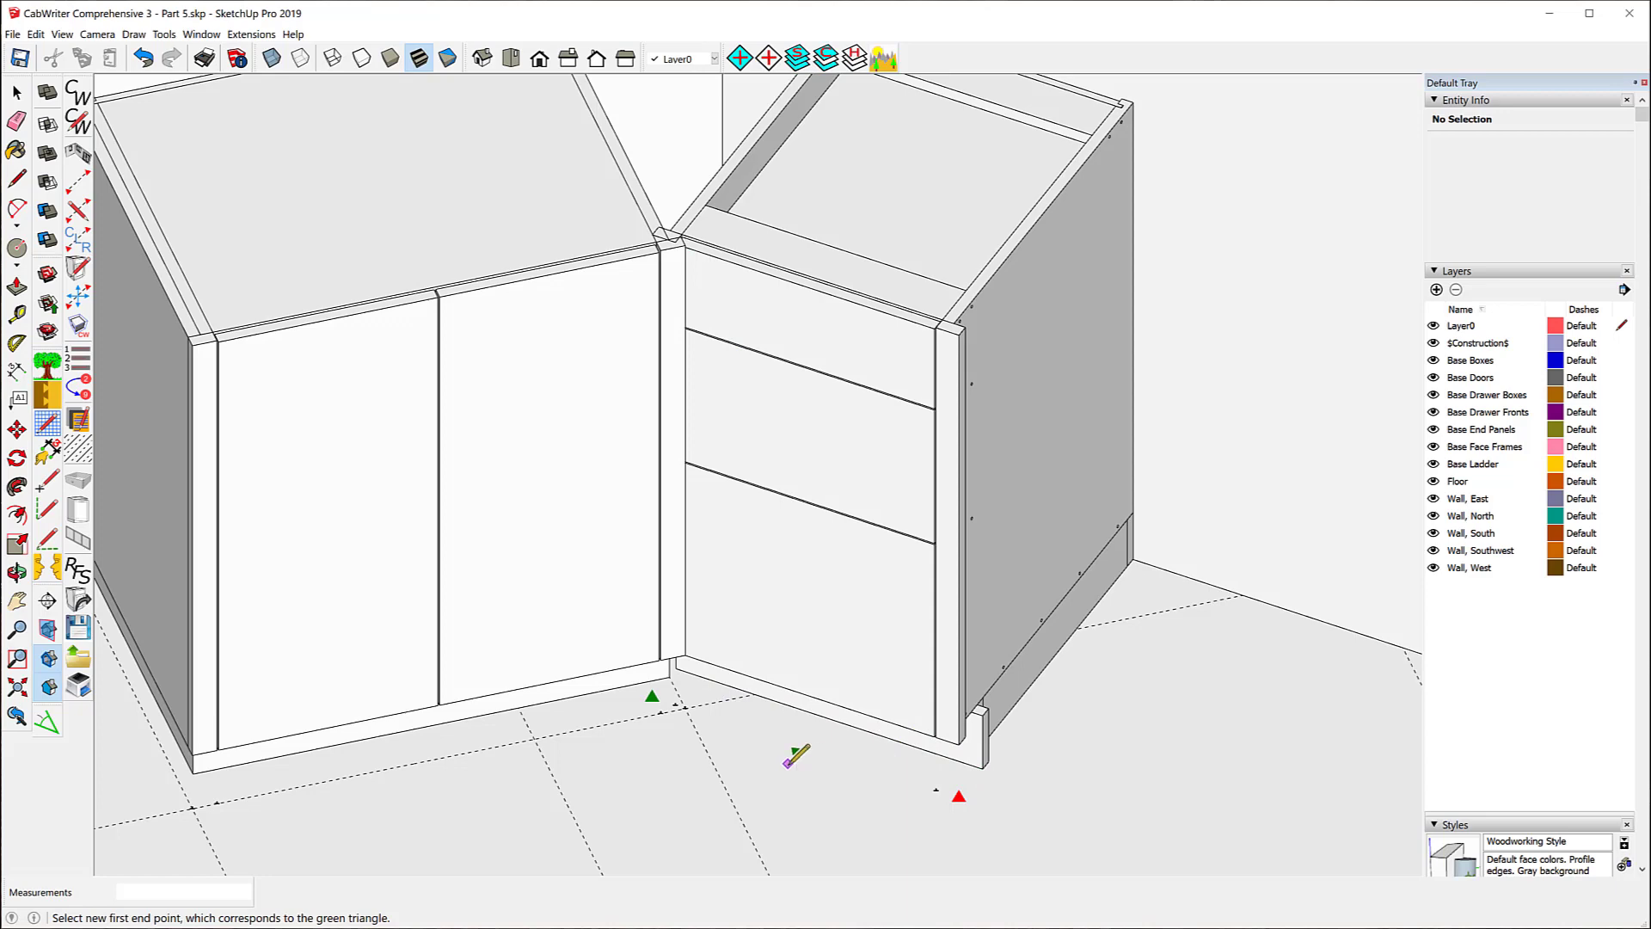
scroll(714, 730, "up", 5)
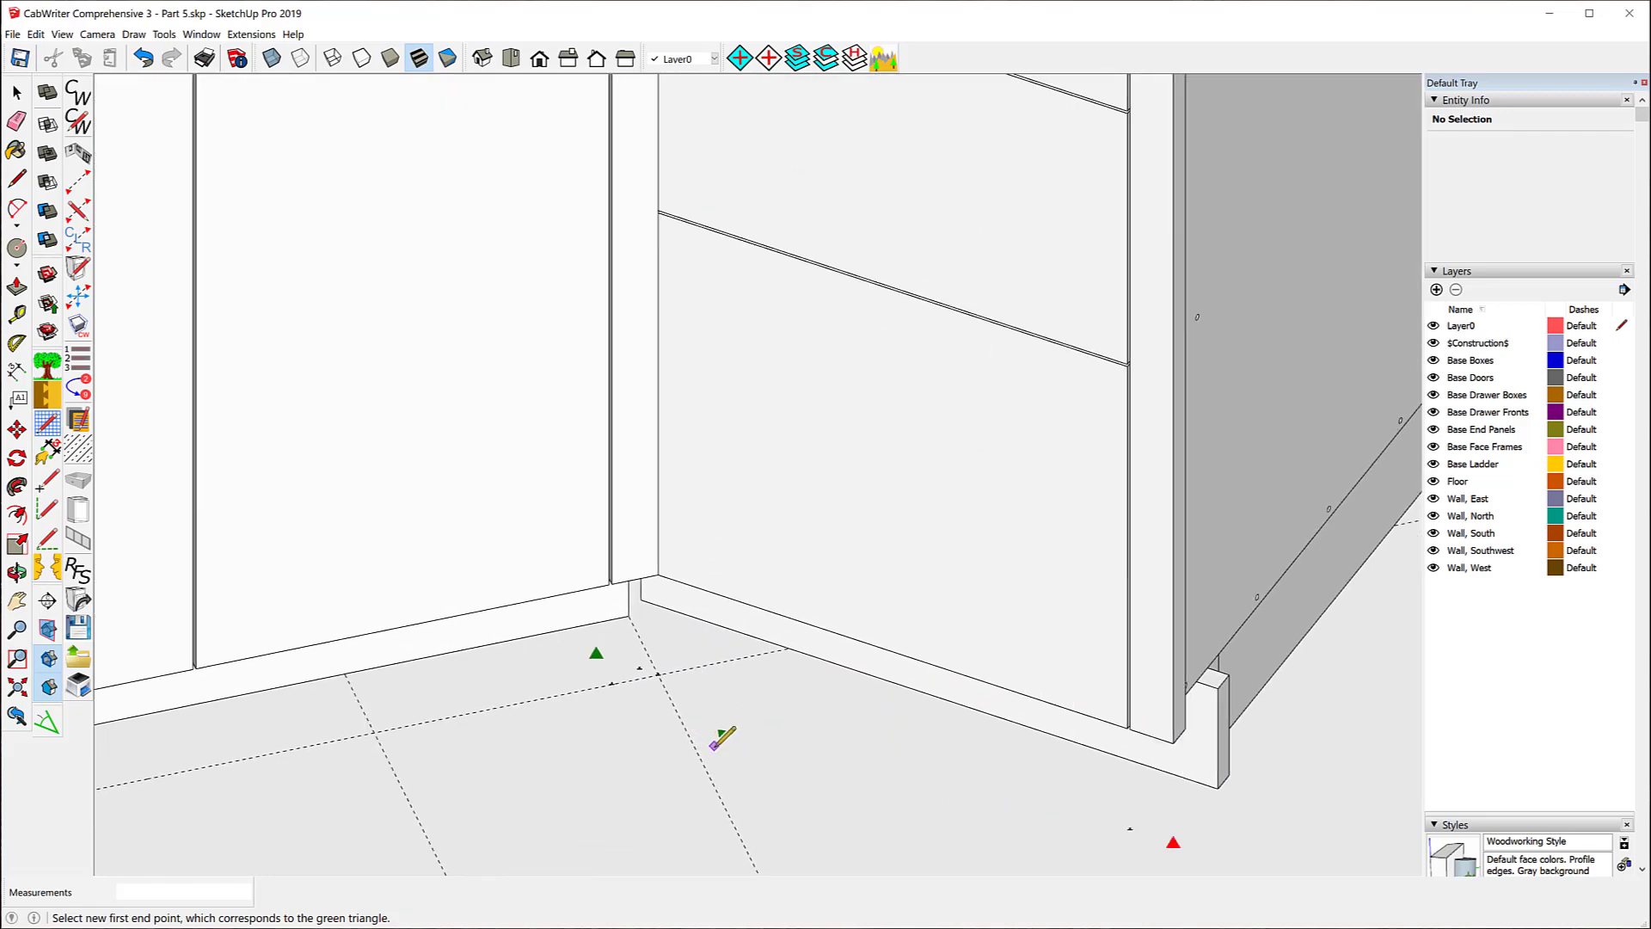
scroll(646, 640, "up", 1)
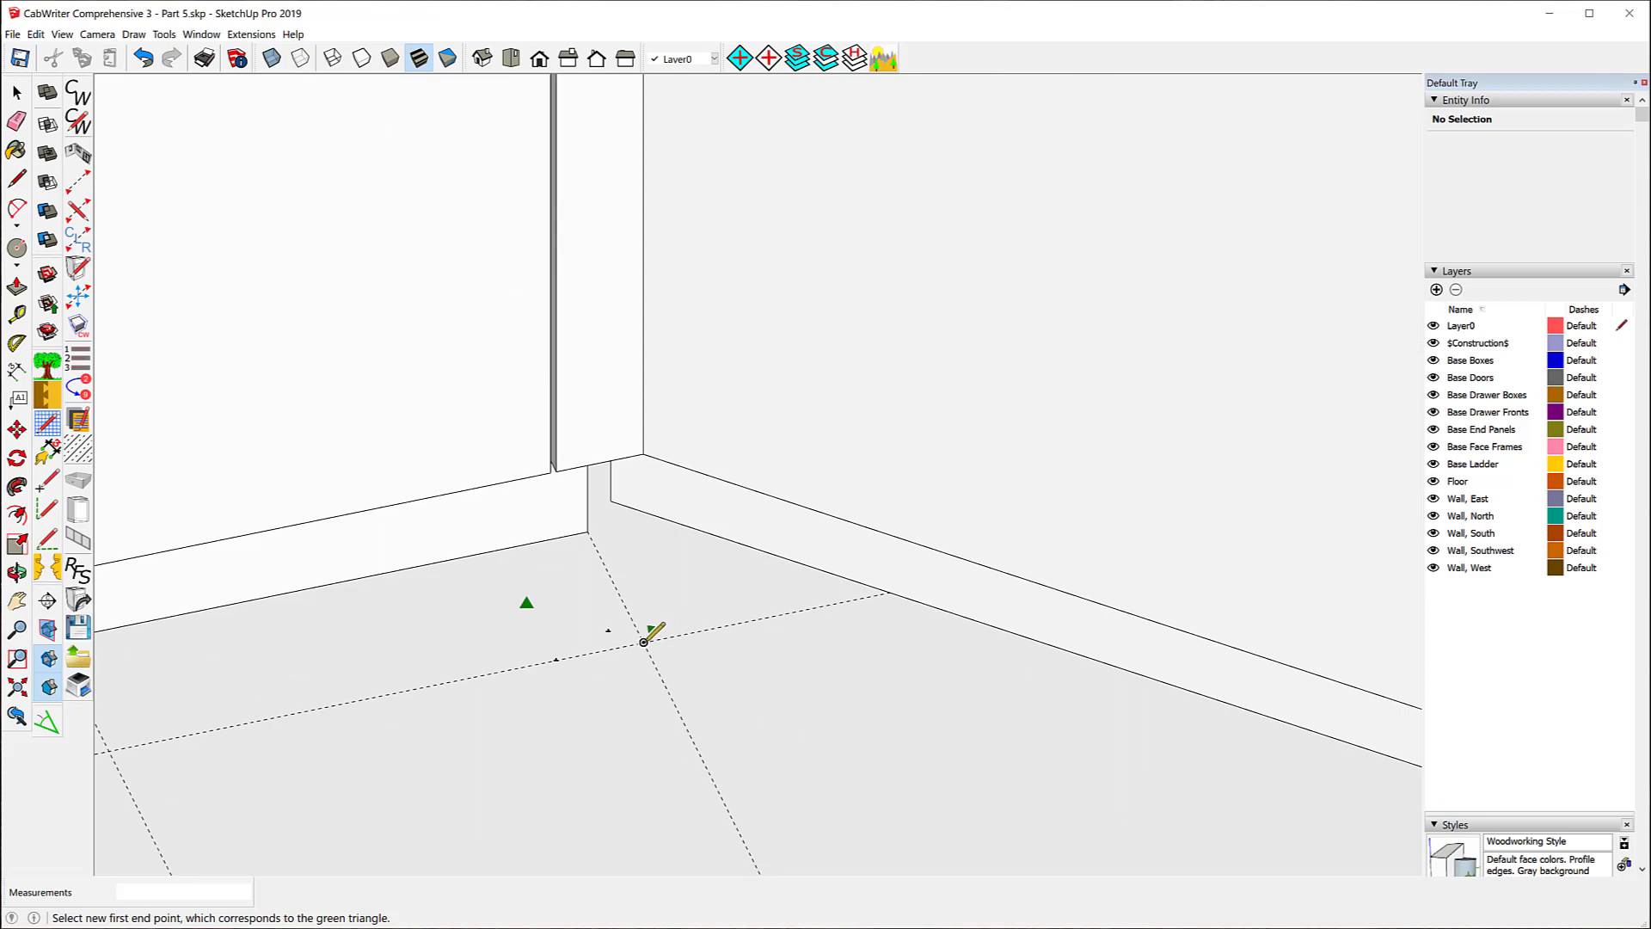
left_click(644, 640)
scroll(559, 624, "down", 2)
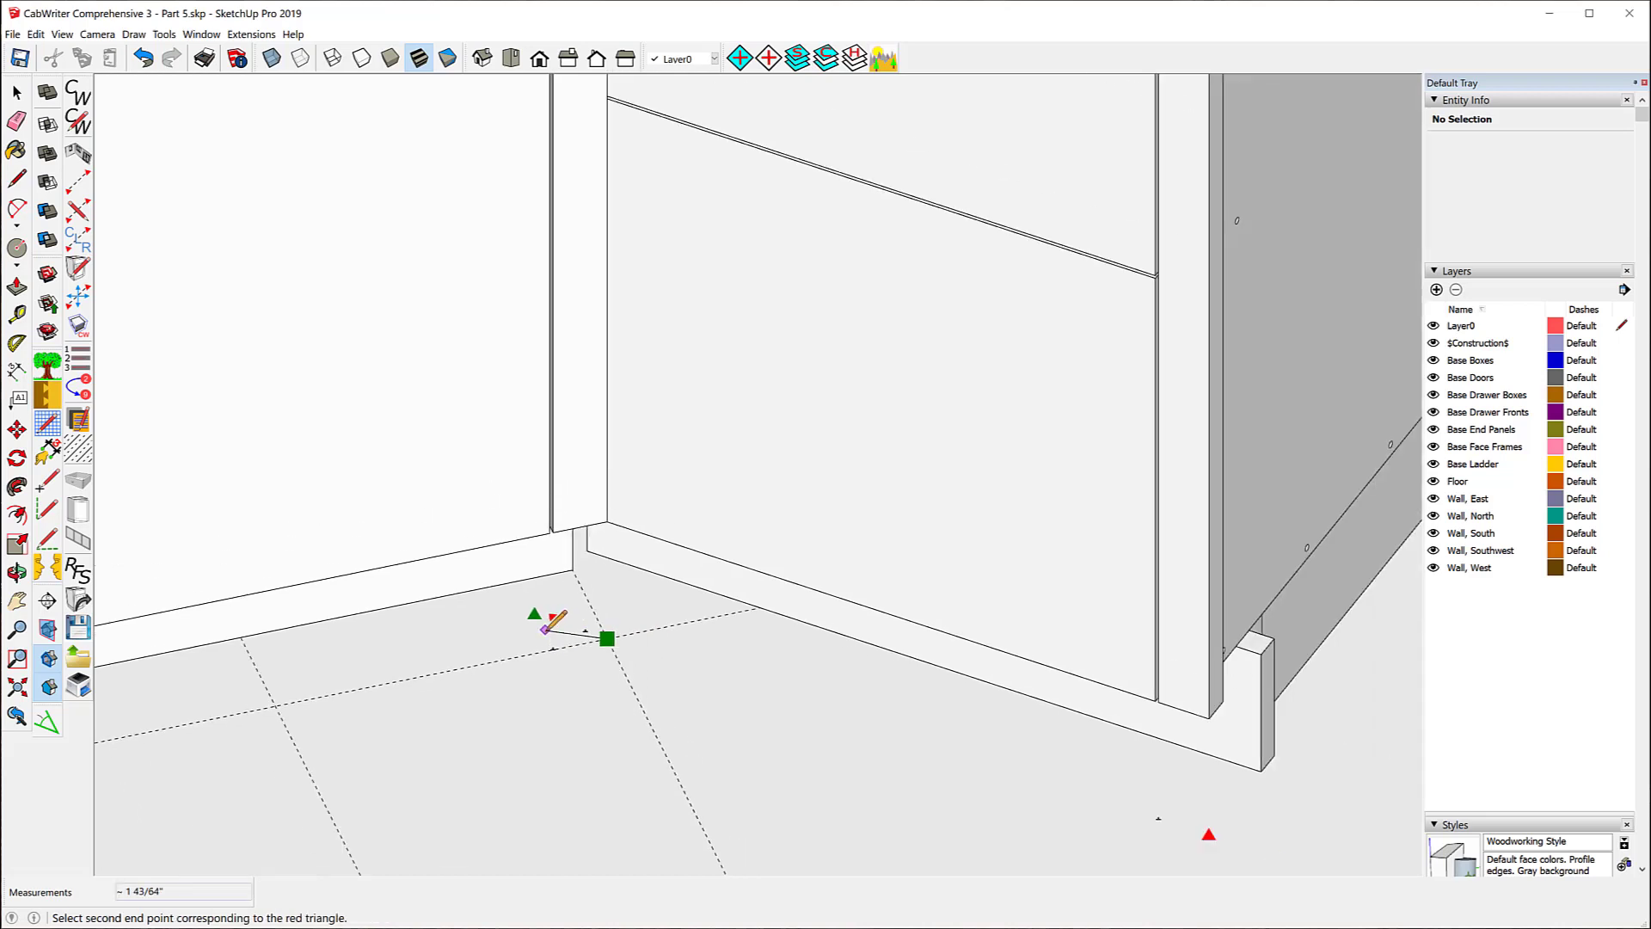
scroll(830, 795, "down", 1)
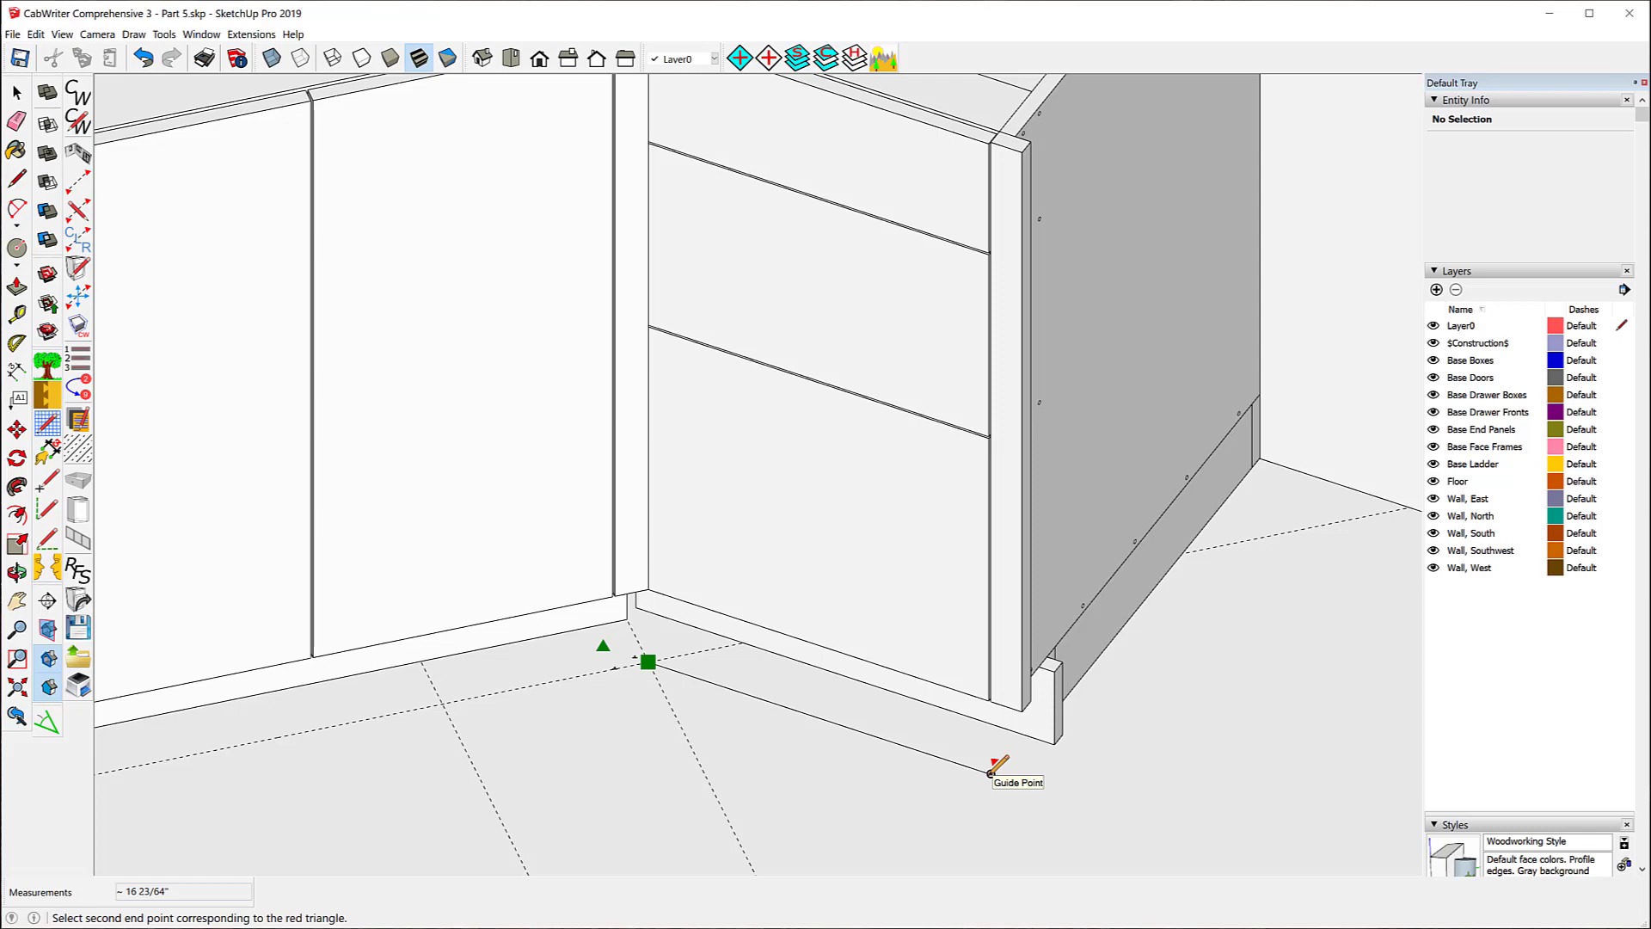
left_click(990, 771)
- Check the joint between the two cabinets at the top and floor, and undo the drawer cabinet's move
scroll(989, 780, "down", 5)
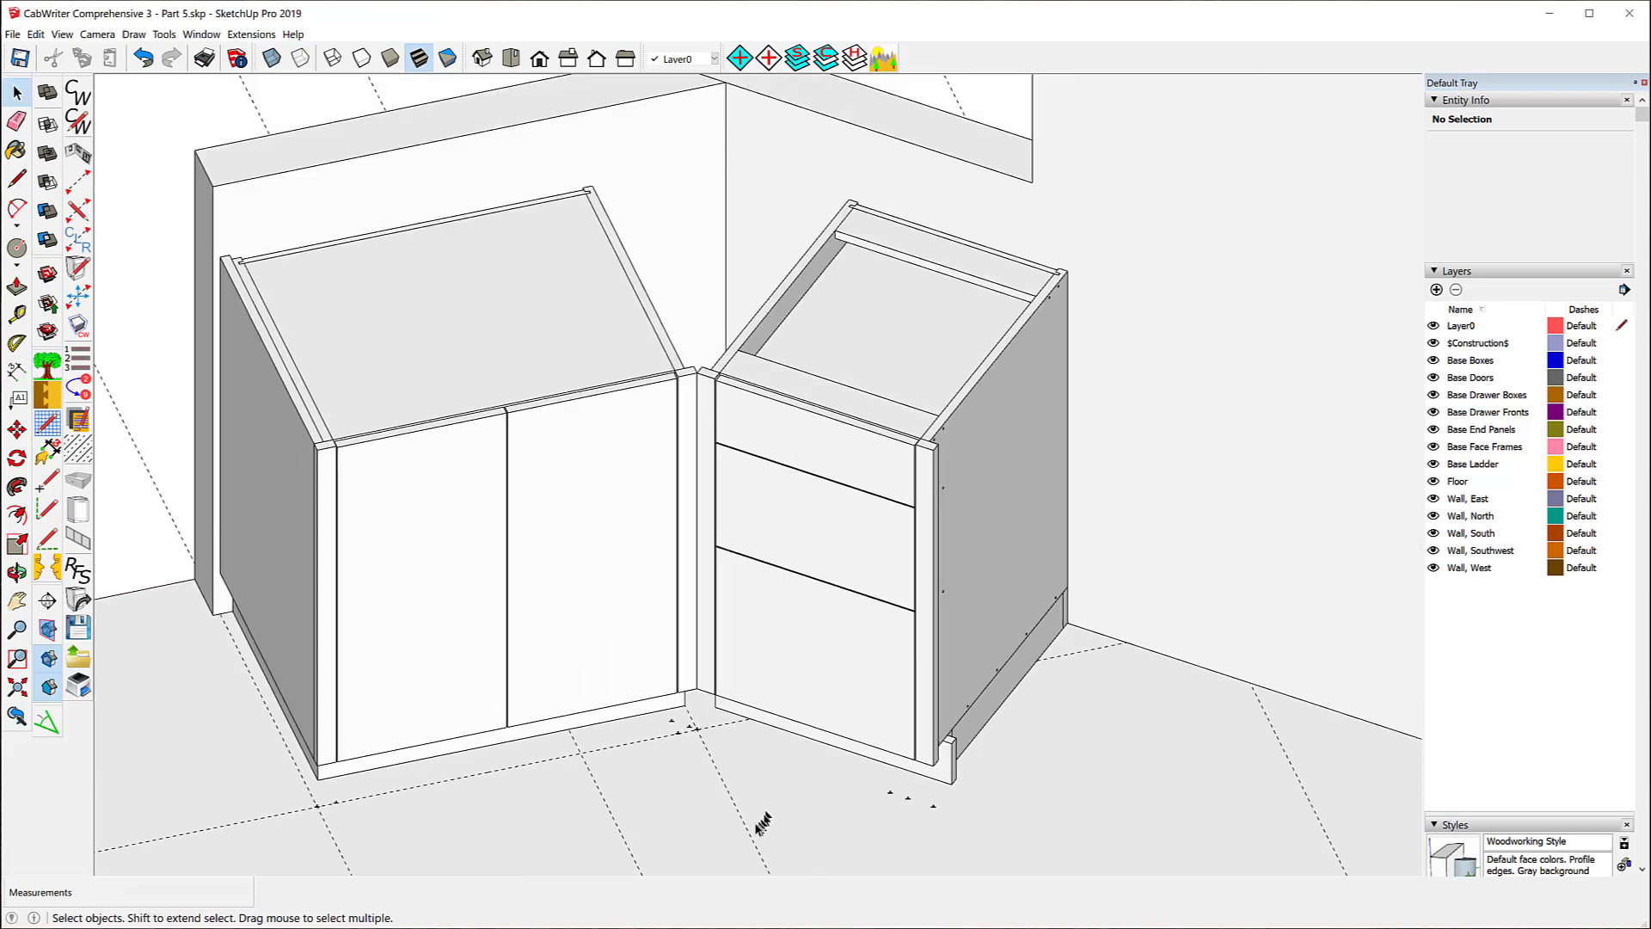
scroll(679, 370, "up", 6)
scroll(700, 369, "up", 3)
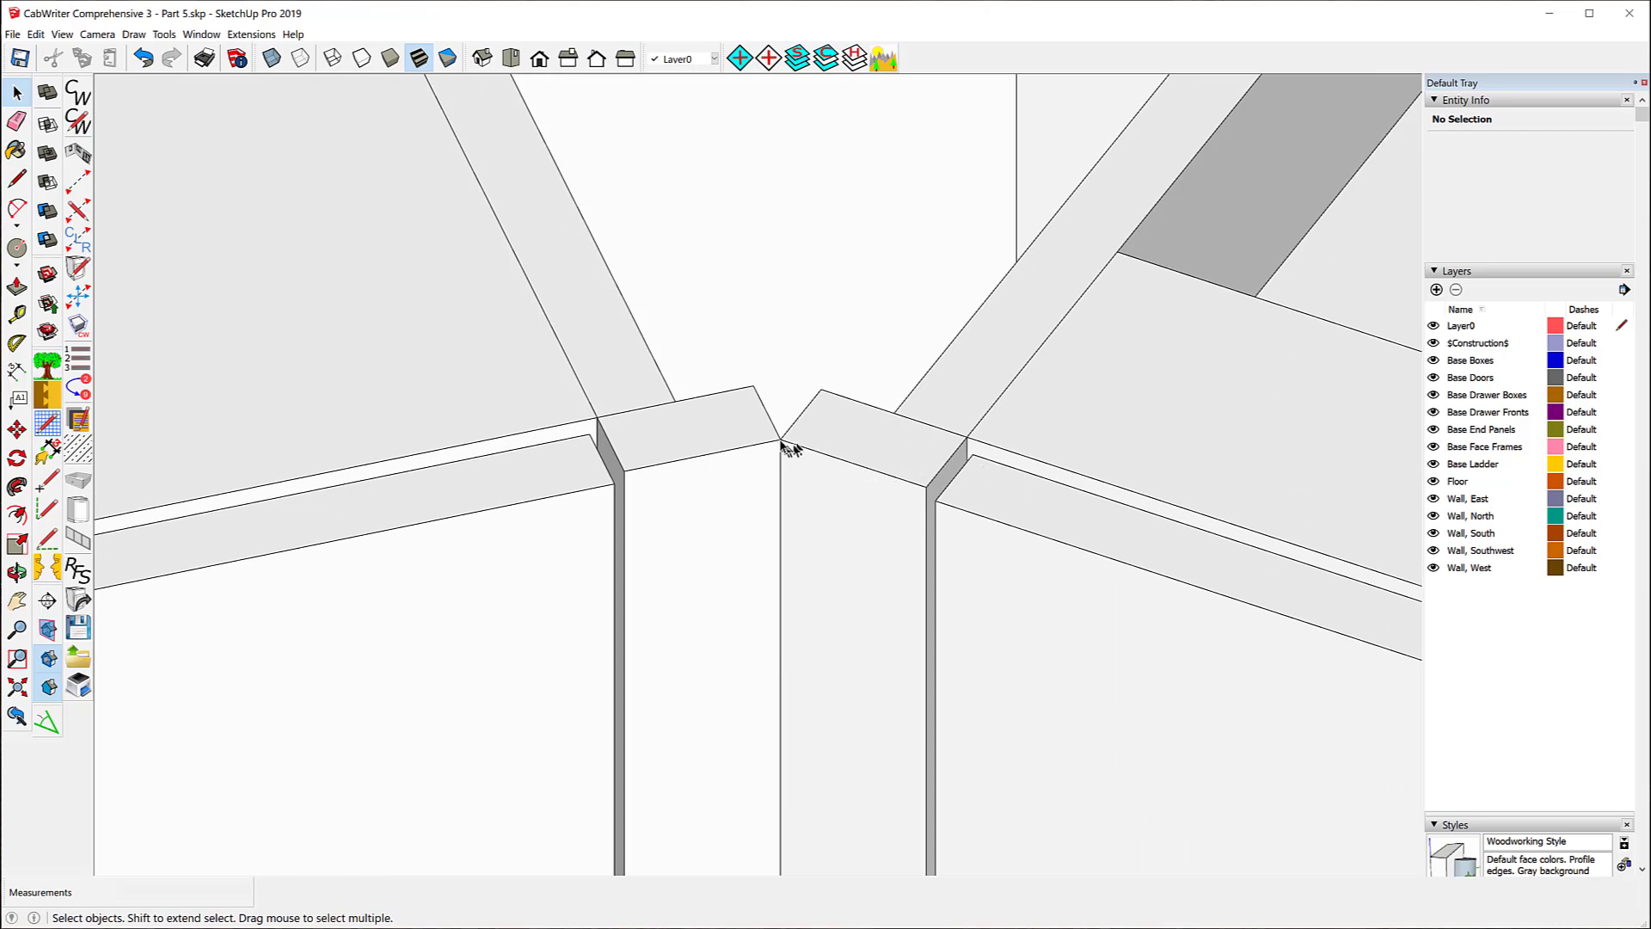
scroll(781, 469, "down", 8)
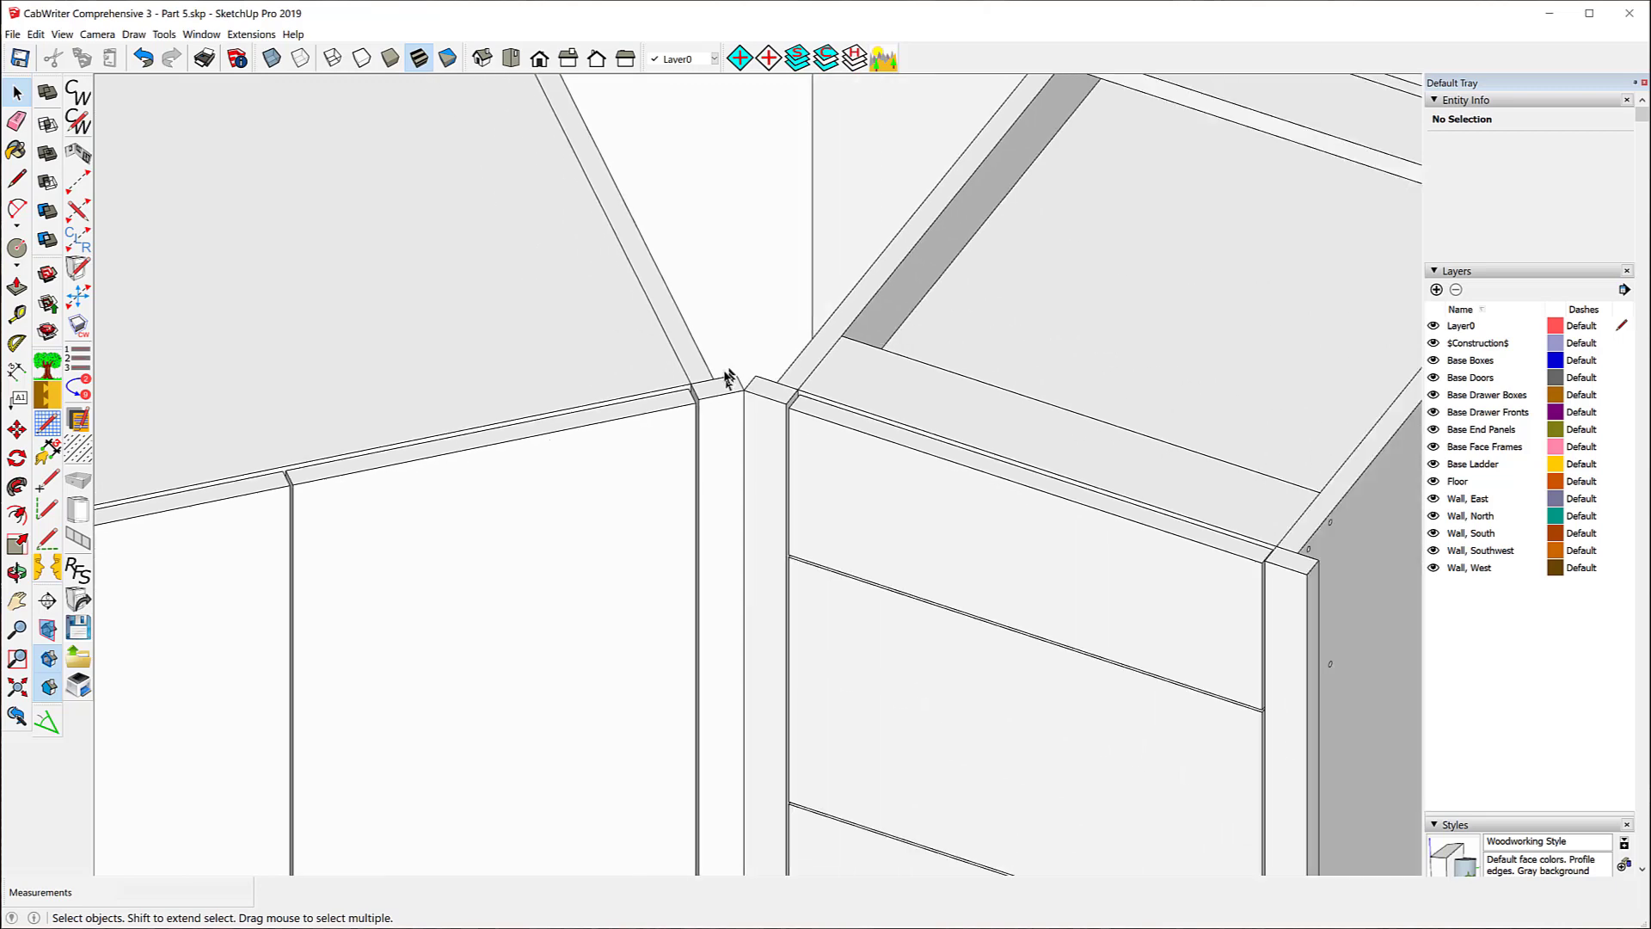
scroll(722, 782, "up", 5)
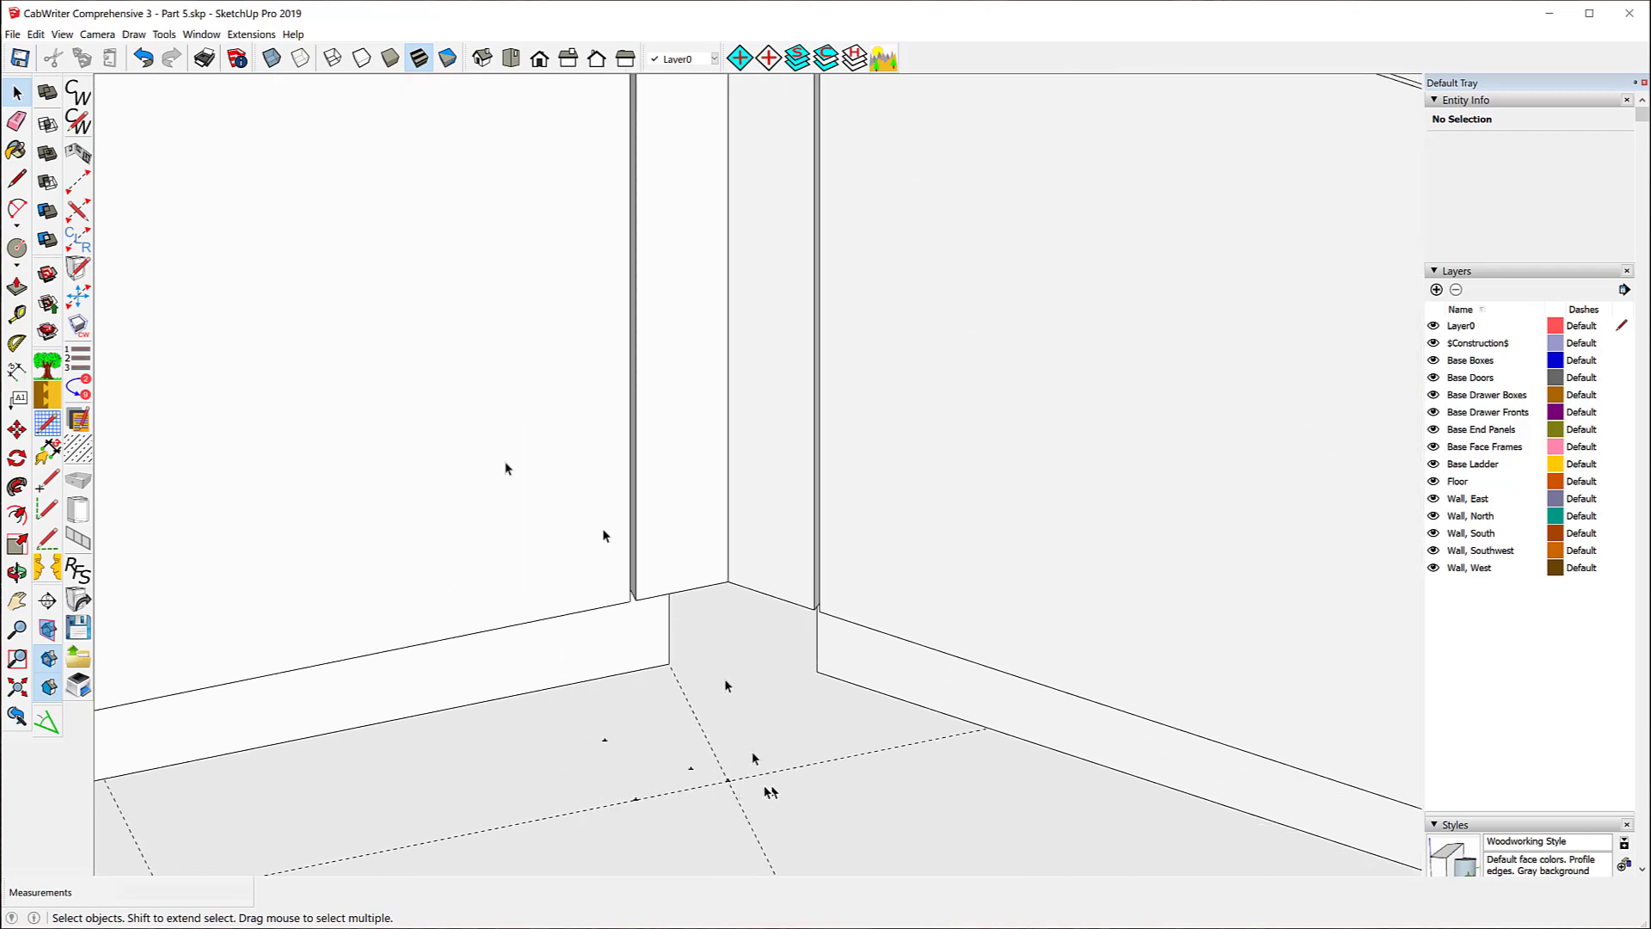
scroll(603, 536, "down", 6)
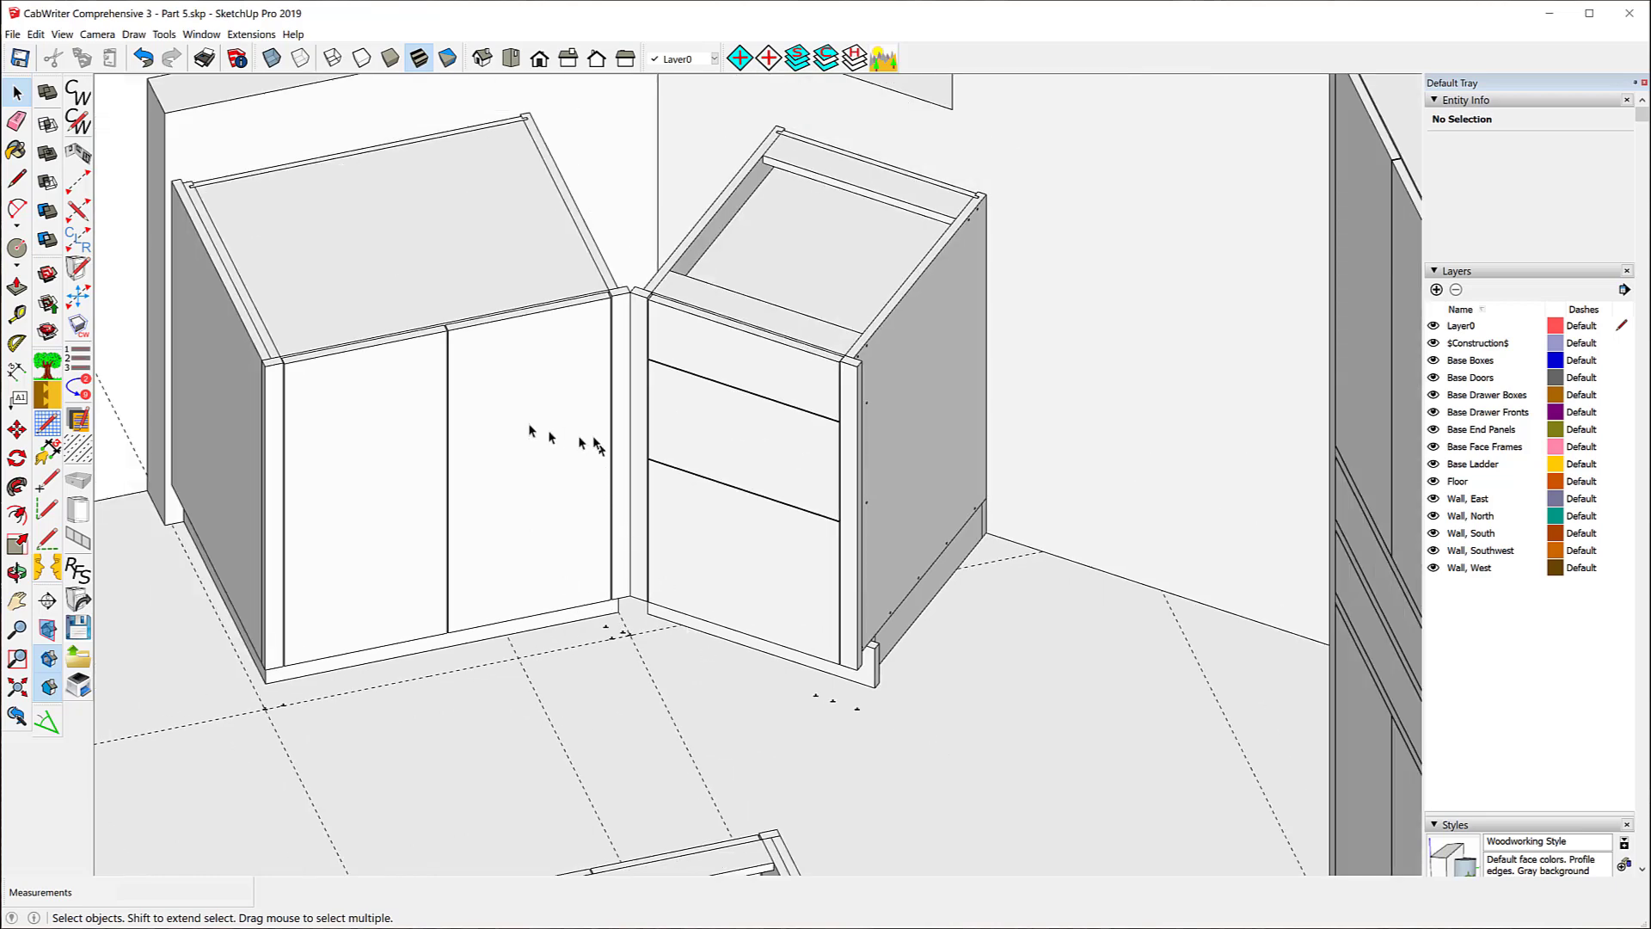
left_click(143, 58)
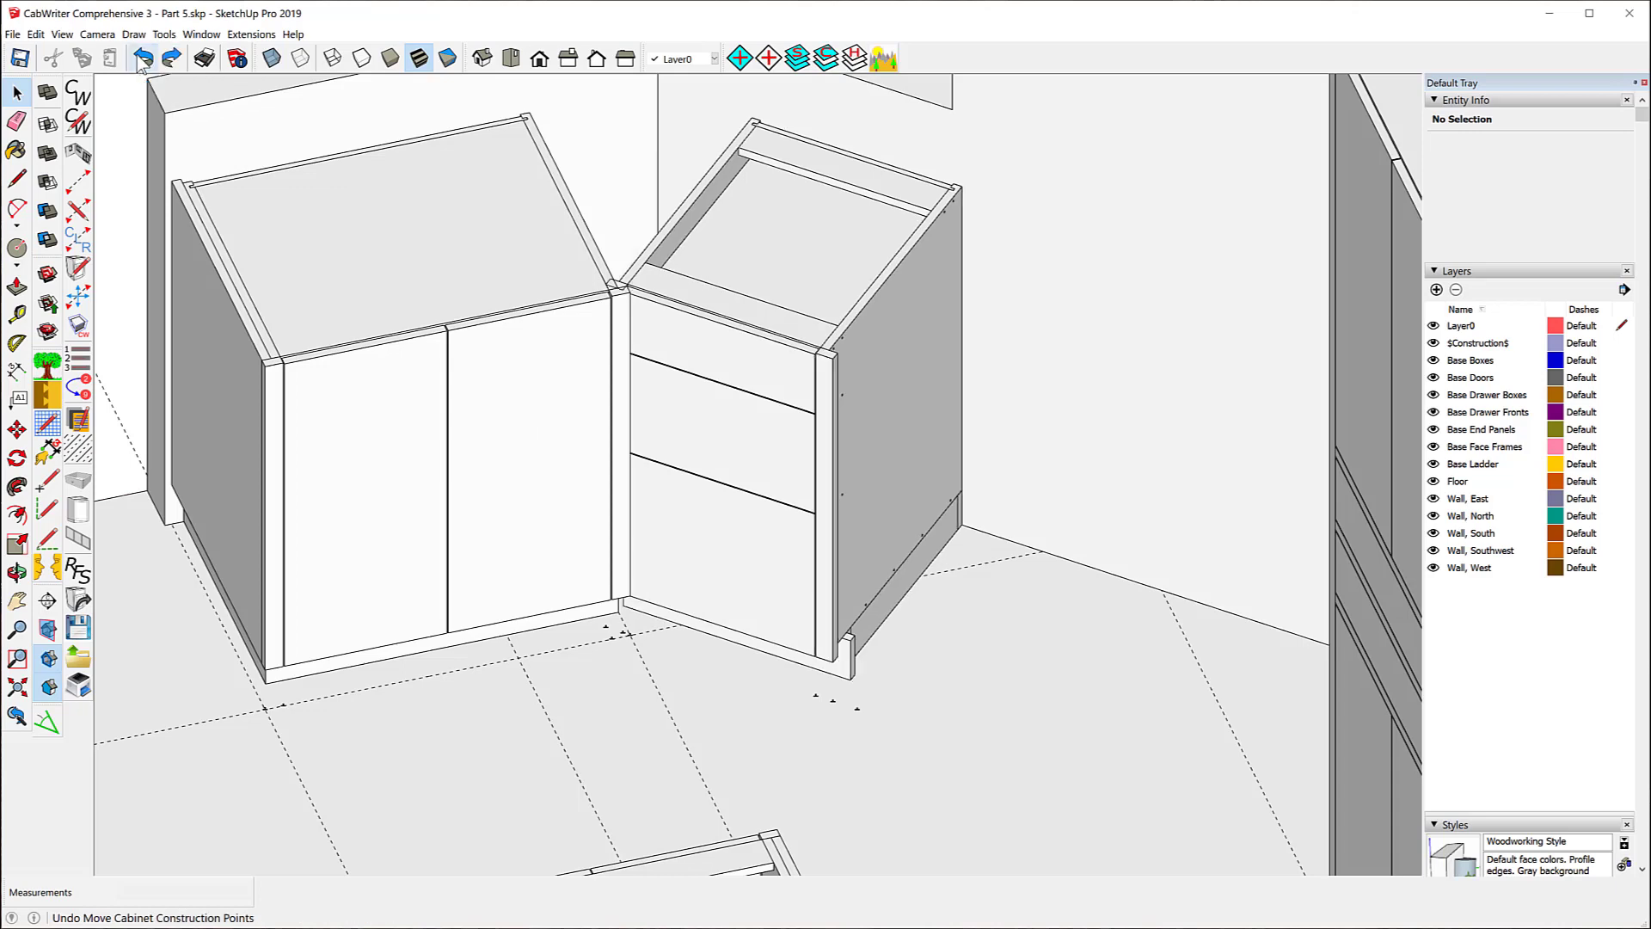
- Use the cabinet move tool to place the drawer cabinet's first end point on the guide crossing and its second on the front guide point
left_click(706, 348)
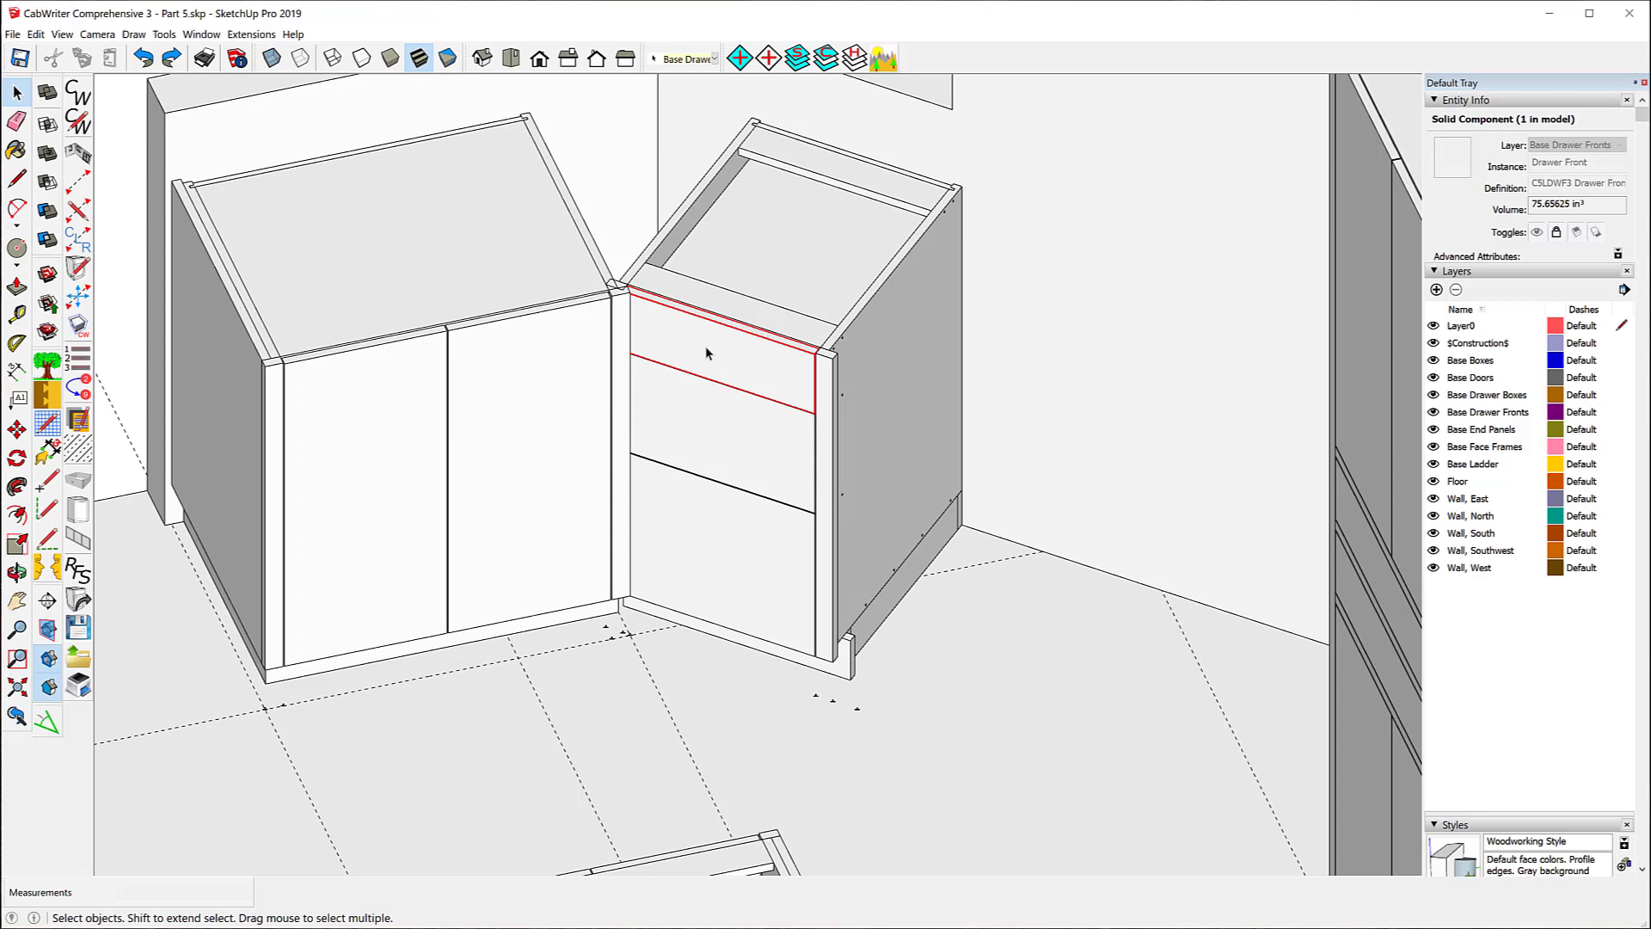
key("m")
left_click(78, 295)
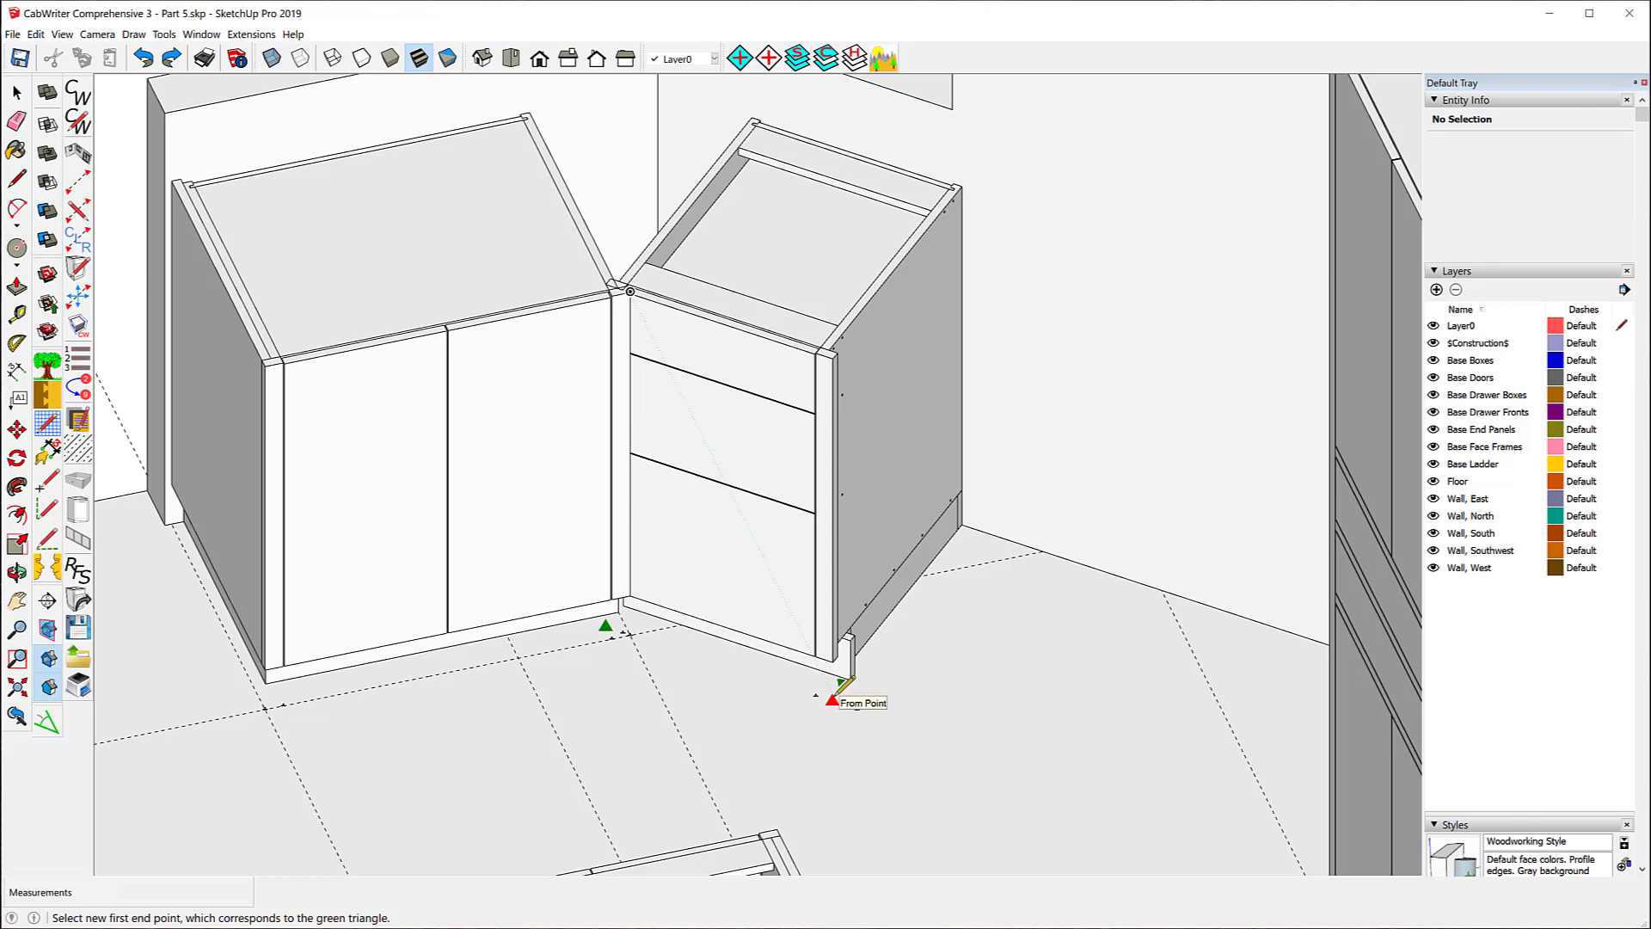
scroll(619, 635, "up", 2)
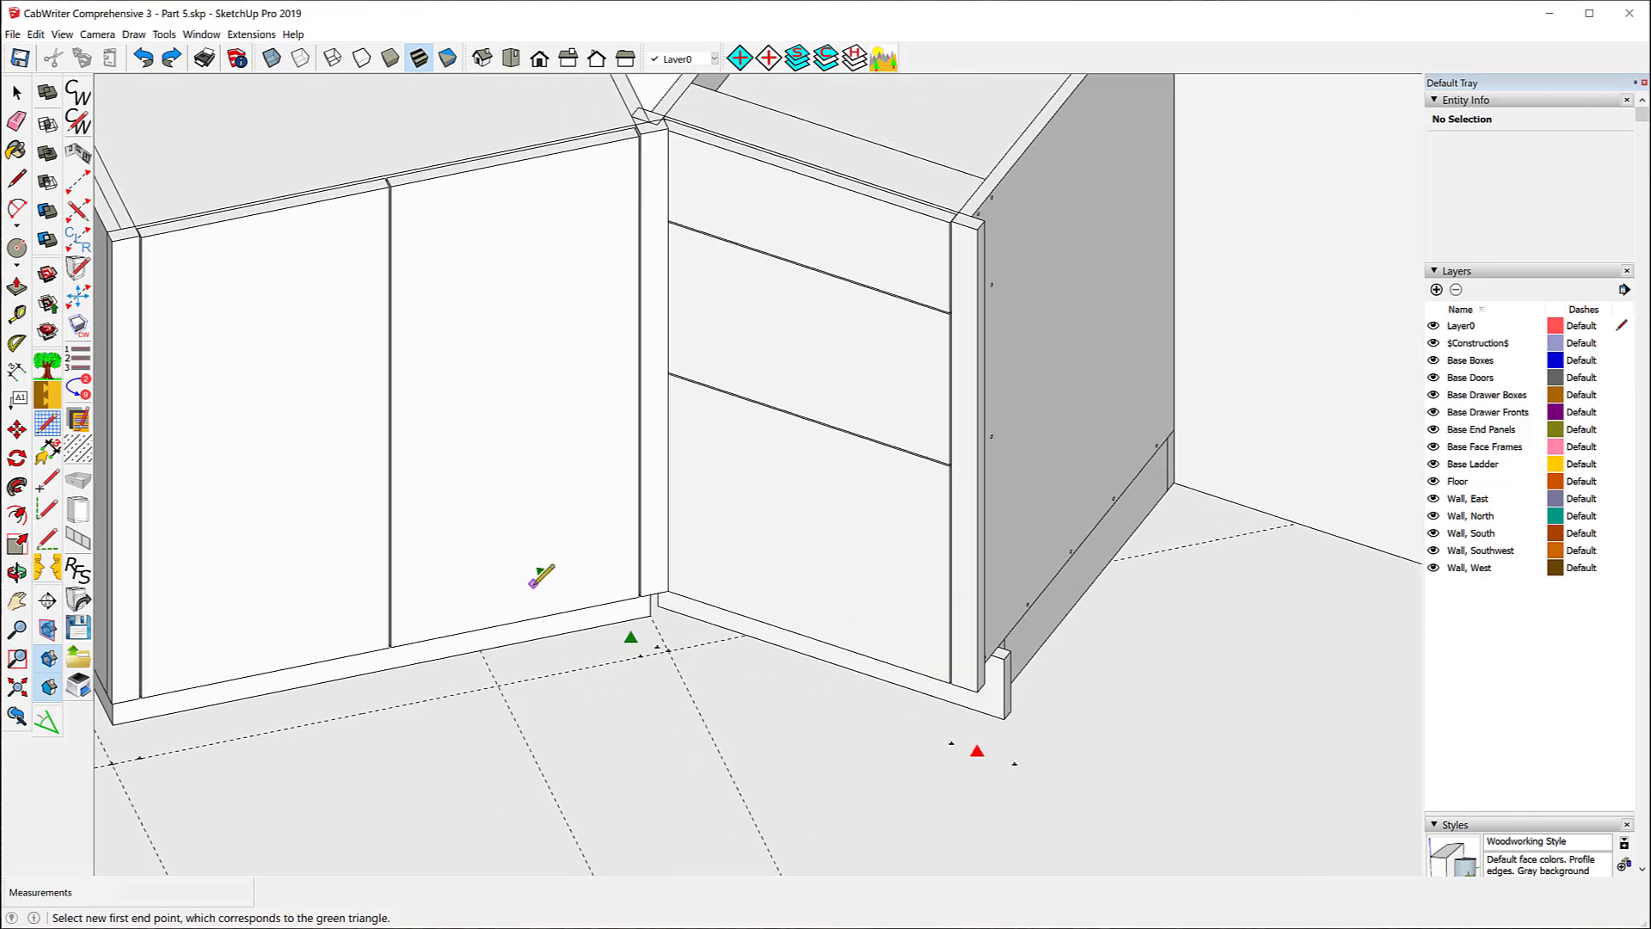
scroll(541, 579, "up", 2)
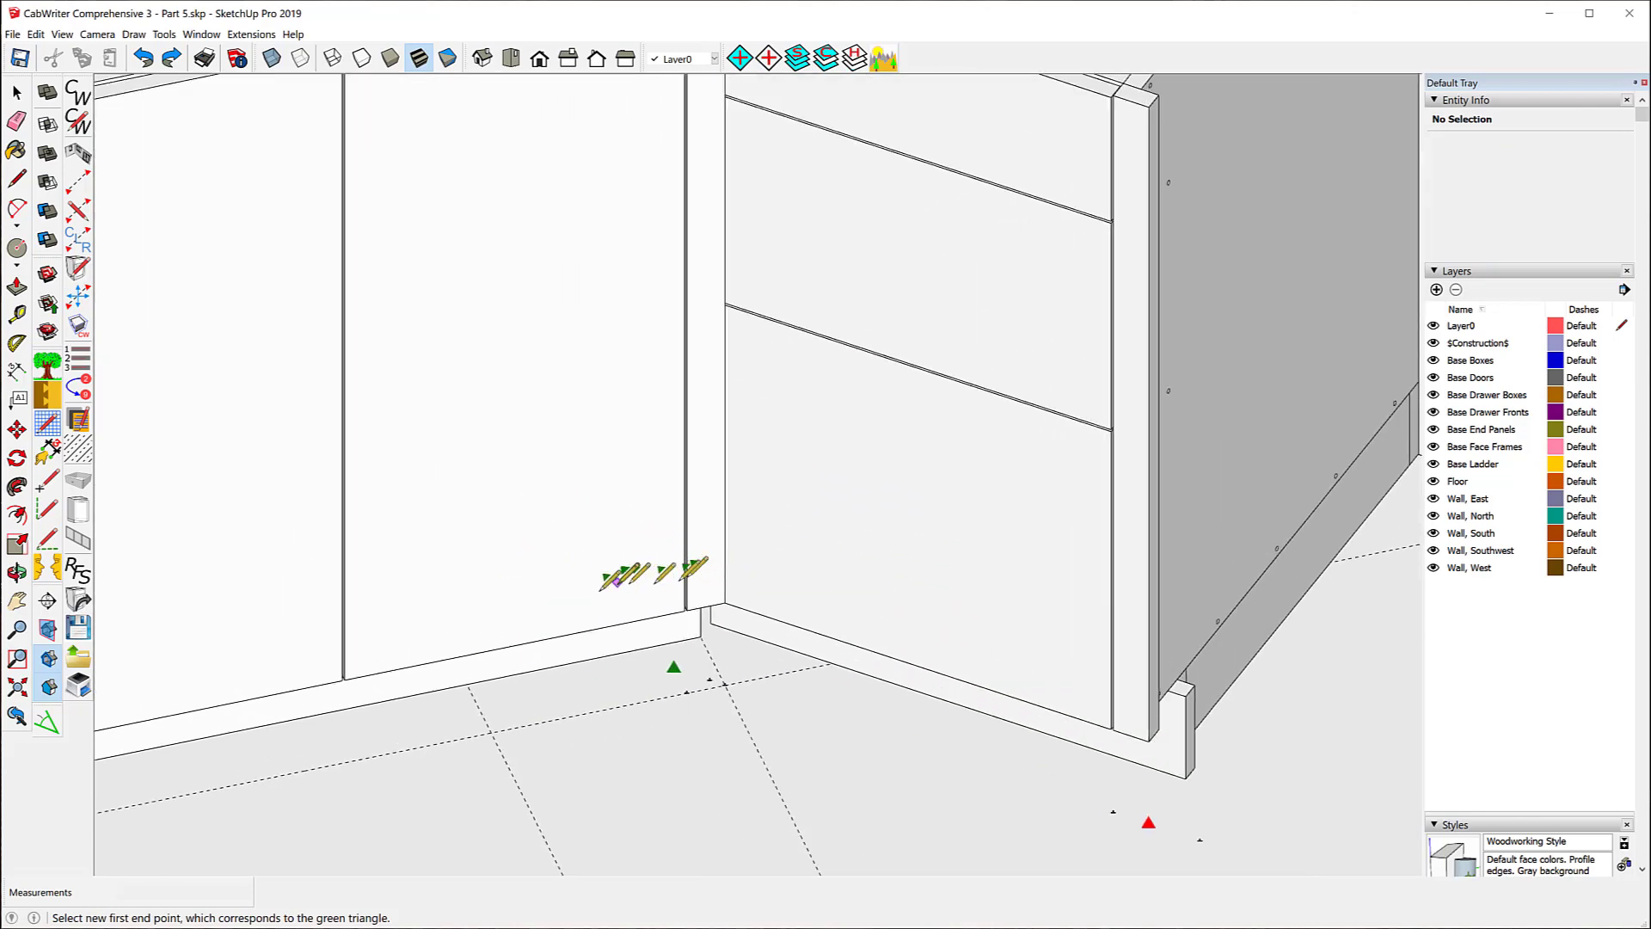
left_click(726, 684)
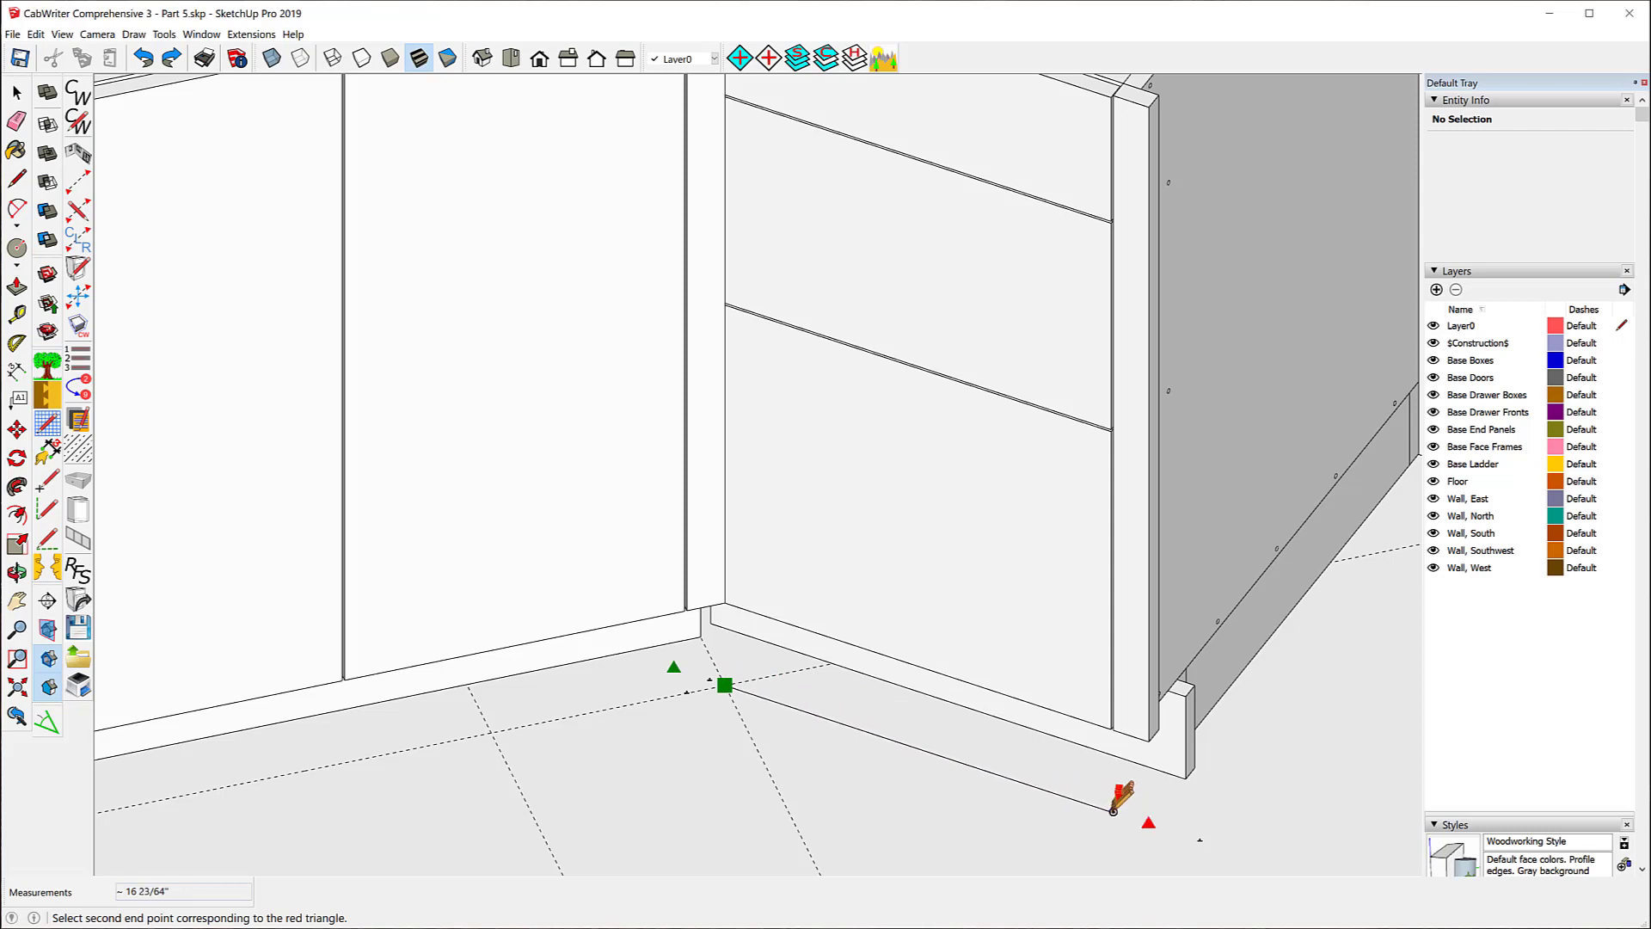
scroll(1118, 812, "down", 1)
key("space")
- Examine where the drawer cabinet meets the two-door cabinet, including the construction points on the floor
scroll(815, 793, "down", 3)
scroll(815, 792, "down", 2)
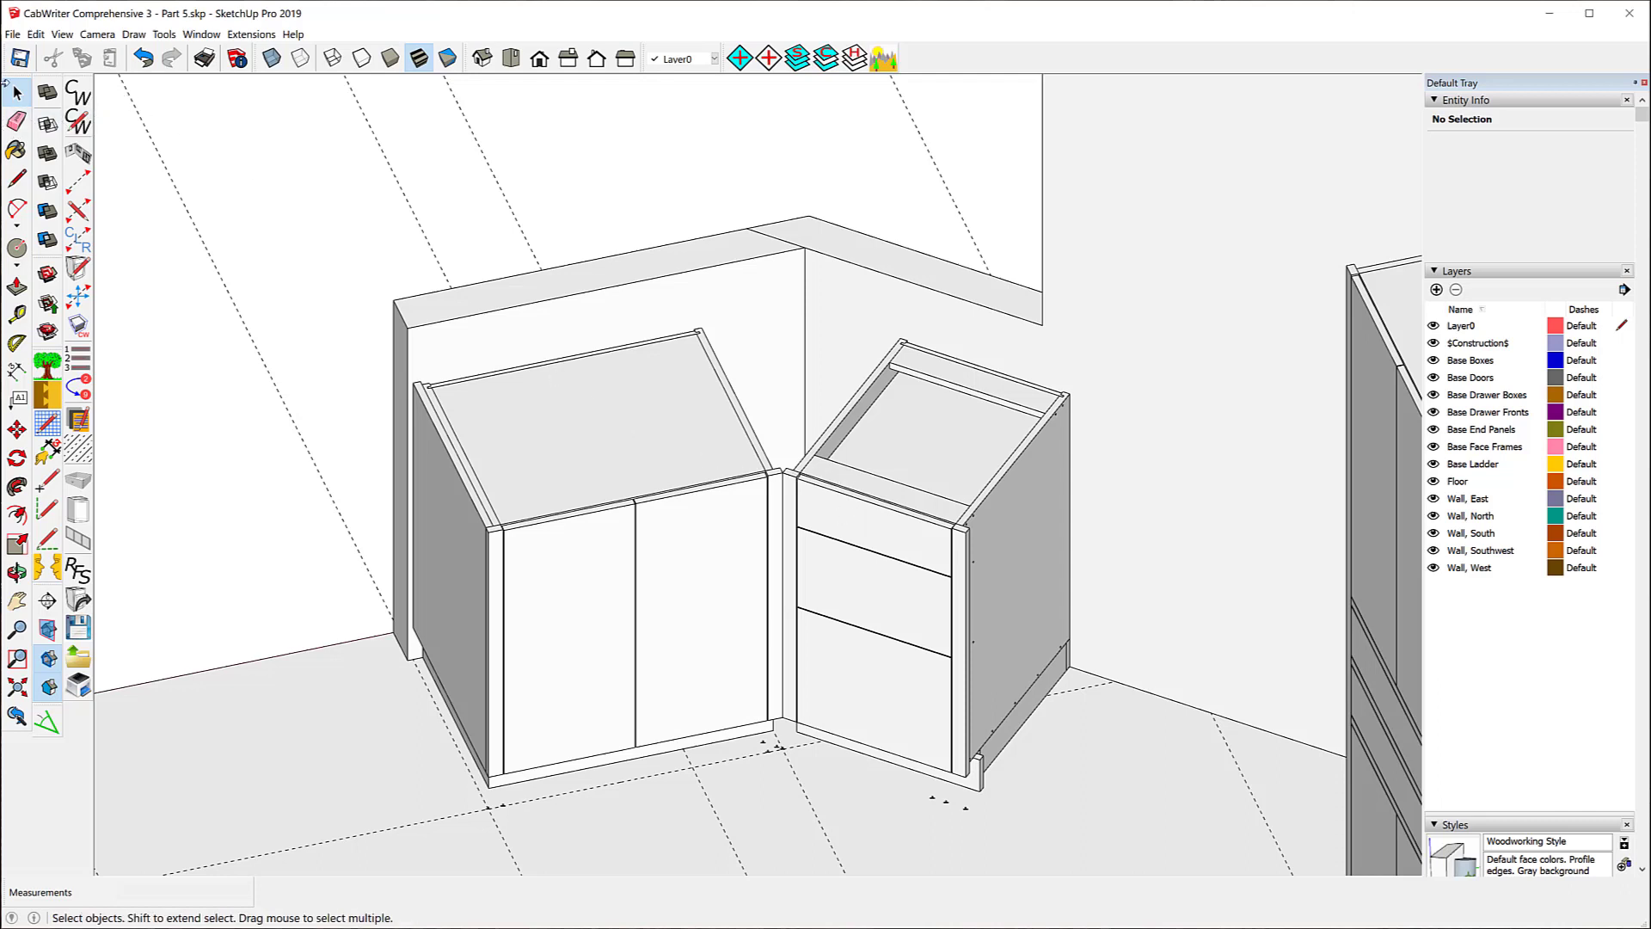
left_click(852, 519)
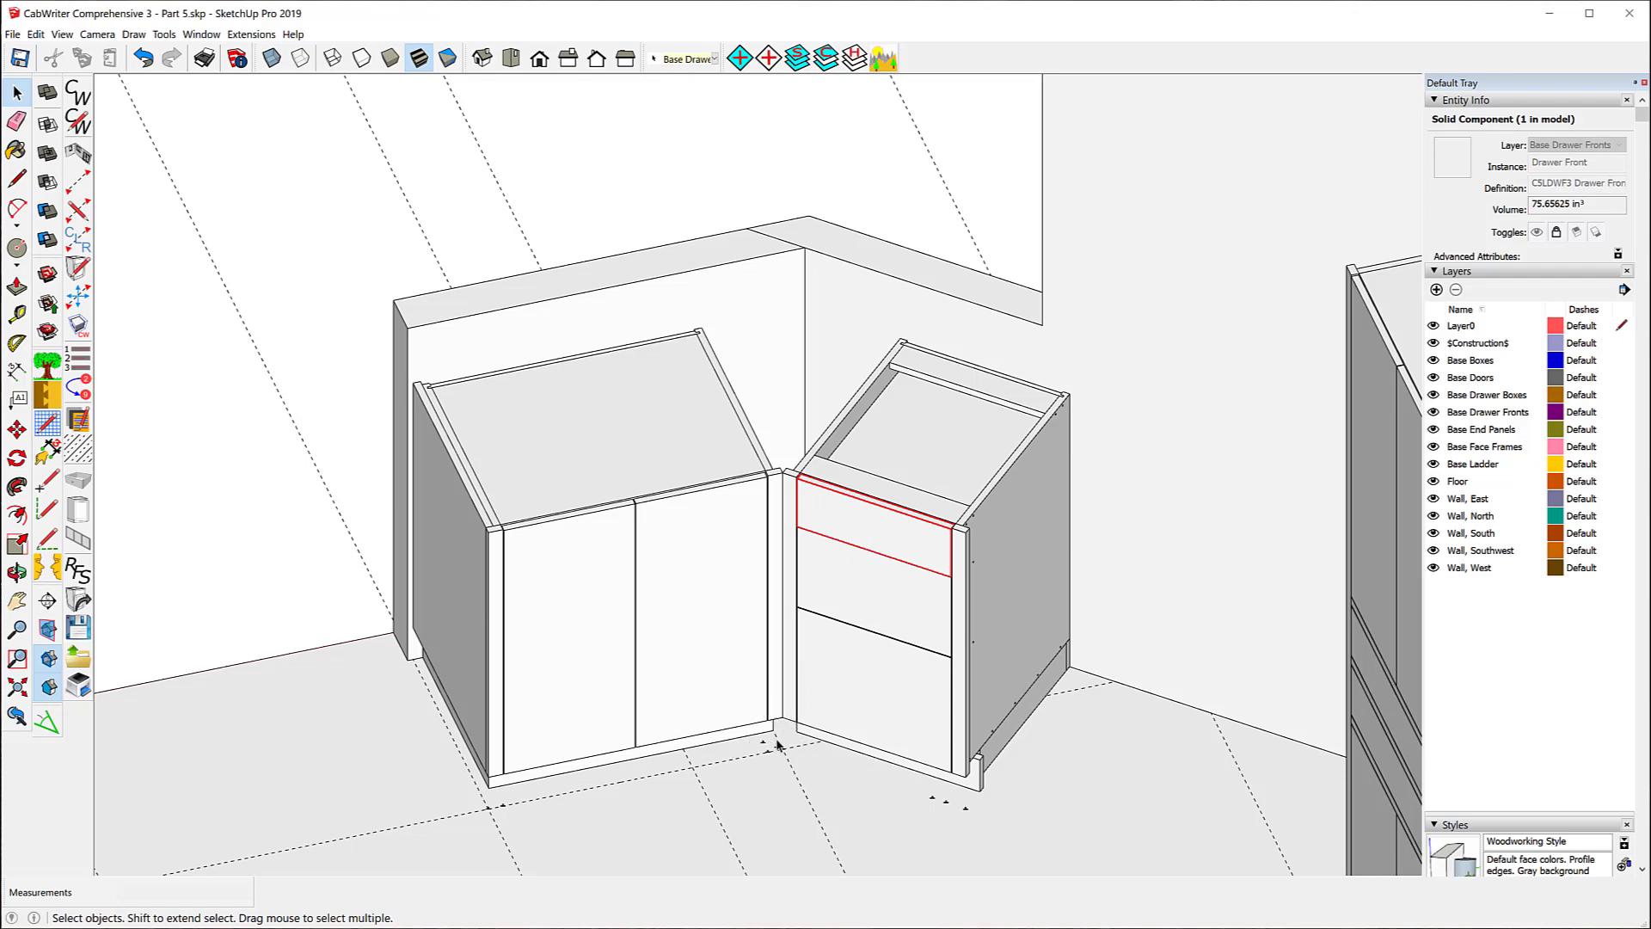
scroll(755, 739, "up", 3)
scroll(756, 739, "up", 3)
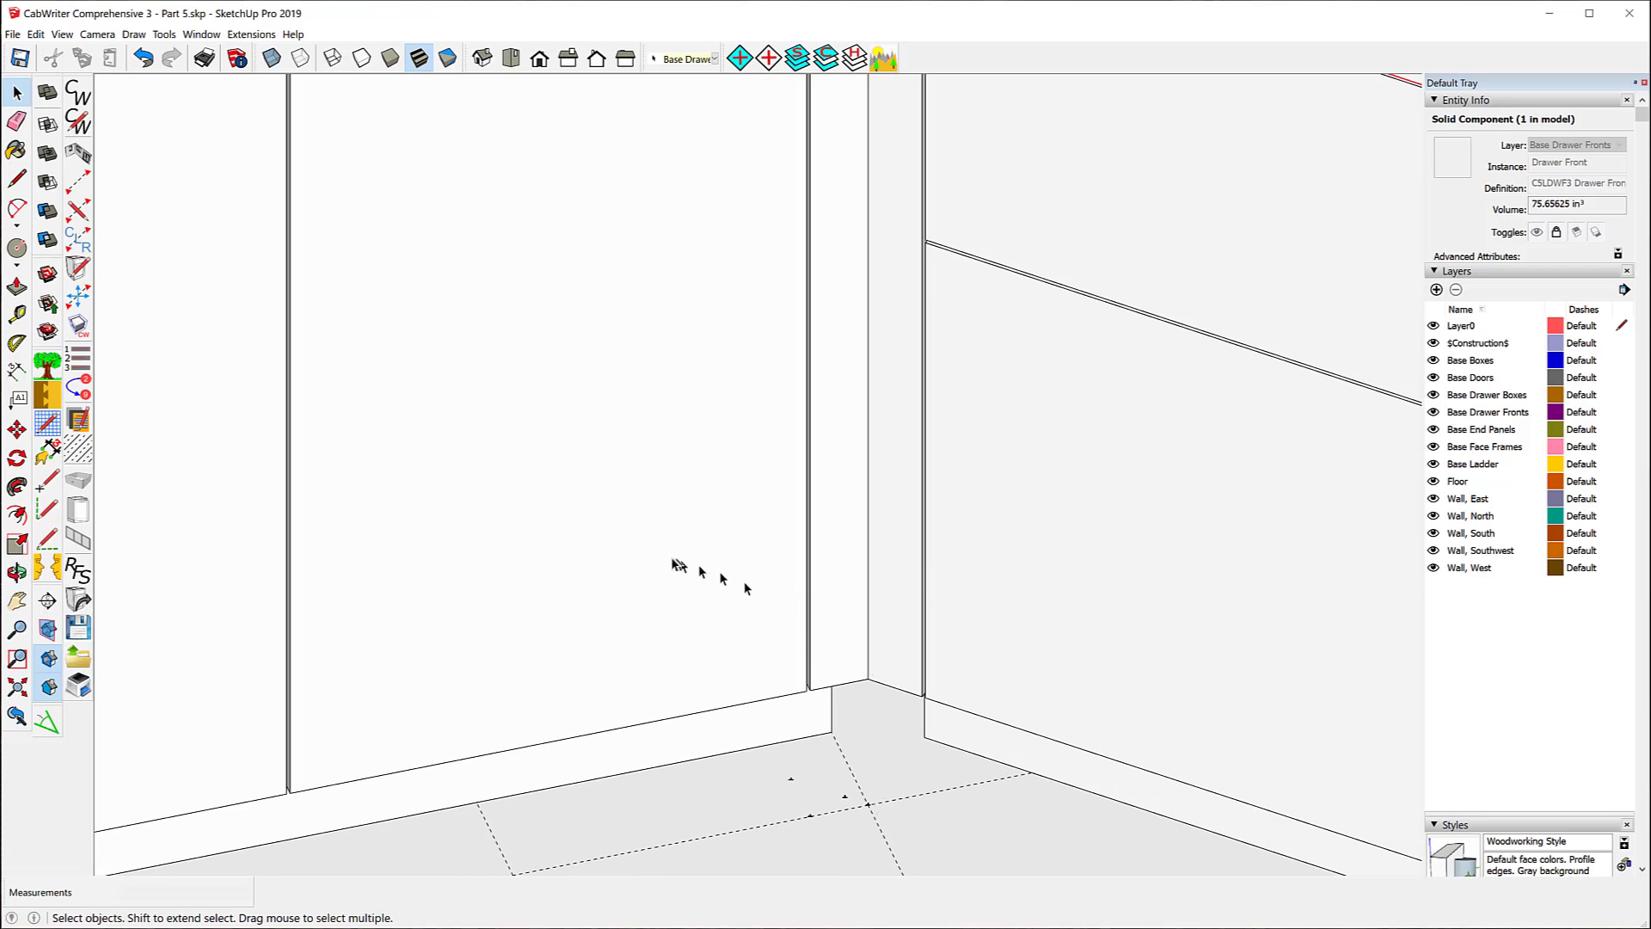
scroll(666, 563, "down", 4)
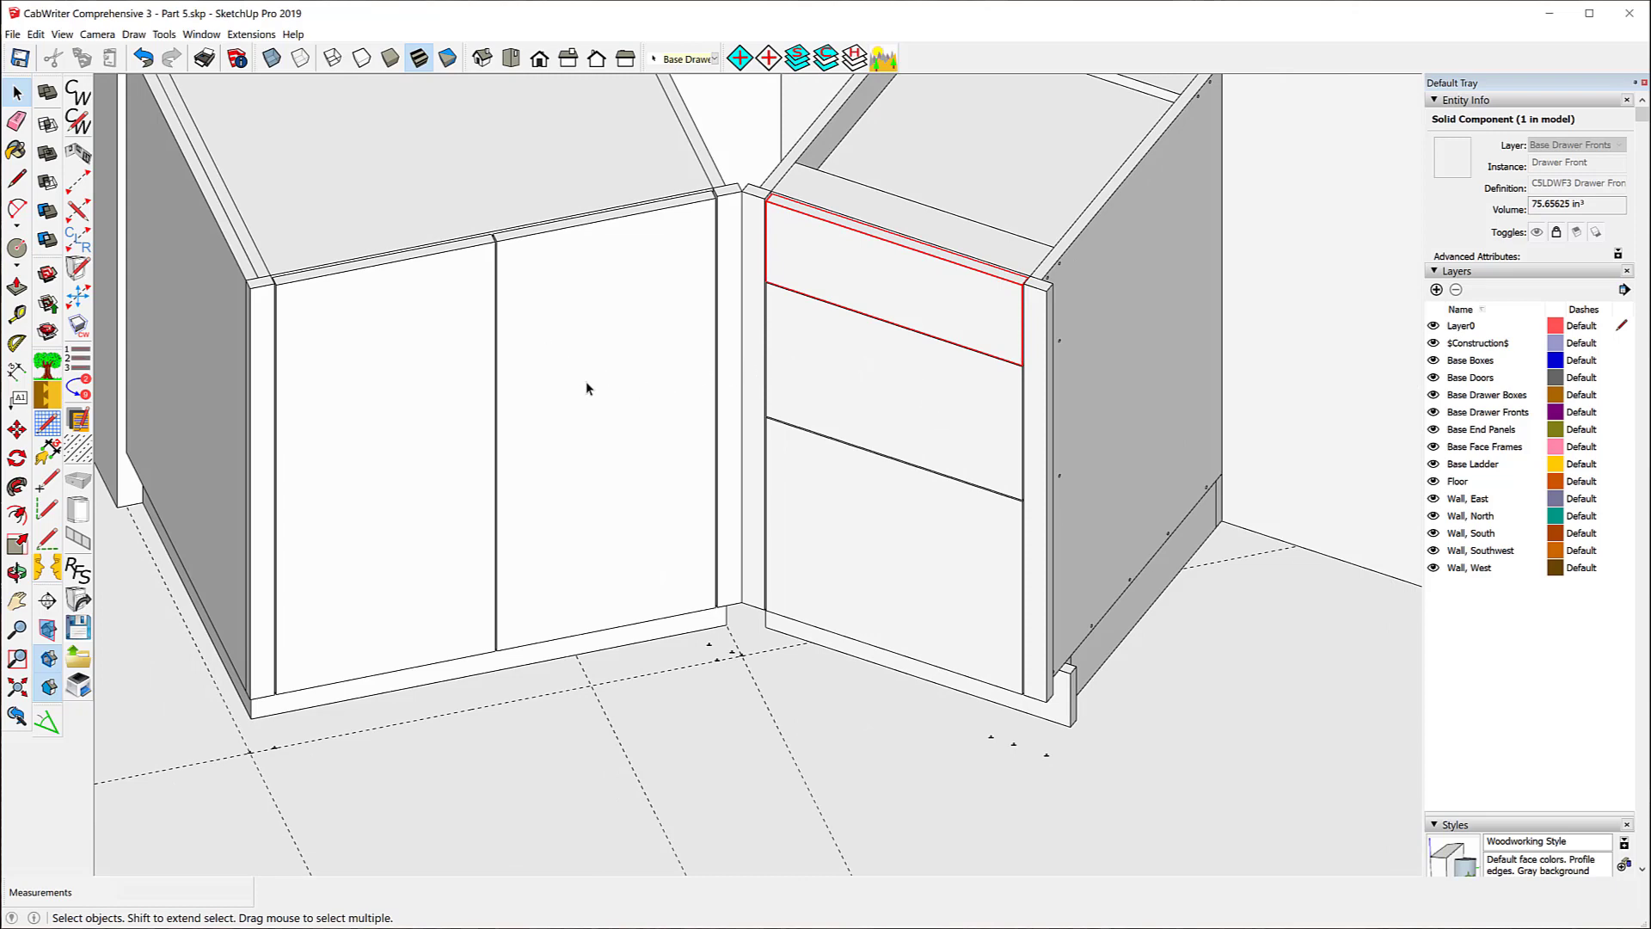
- Try to renumber the two-door cabinet beside the angled drawer cabinet as 12
left_click(559, 275)
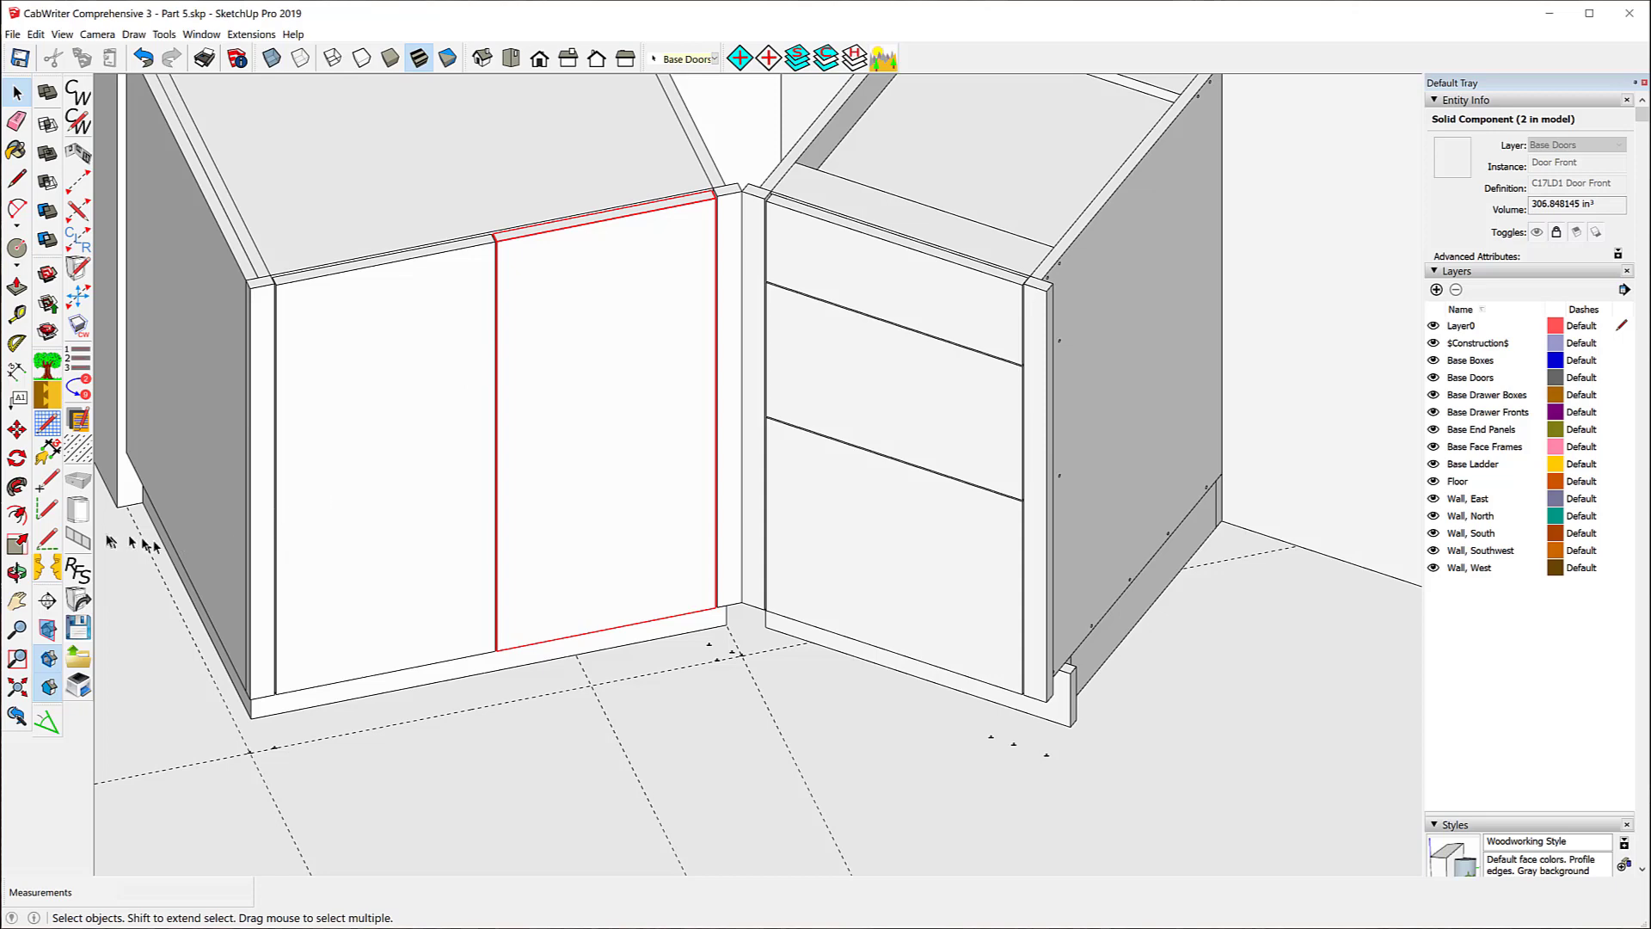
left_click(78, 387)
left_click(516, 349)
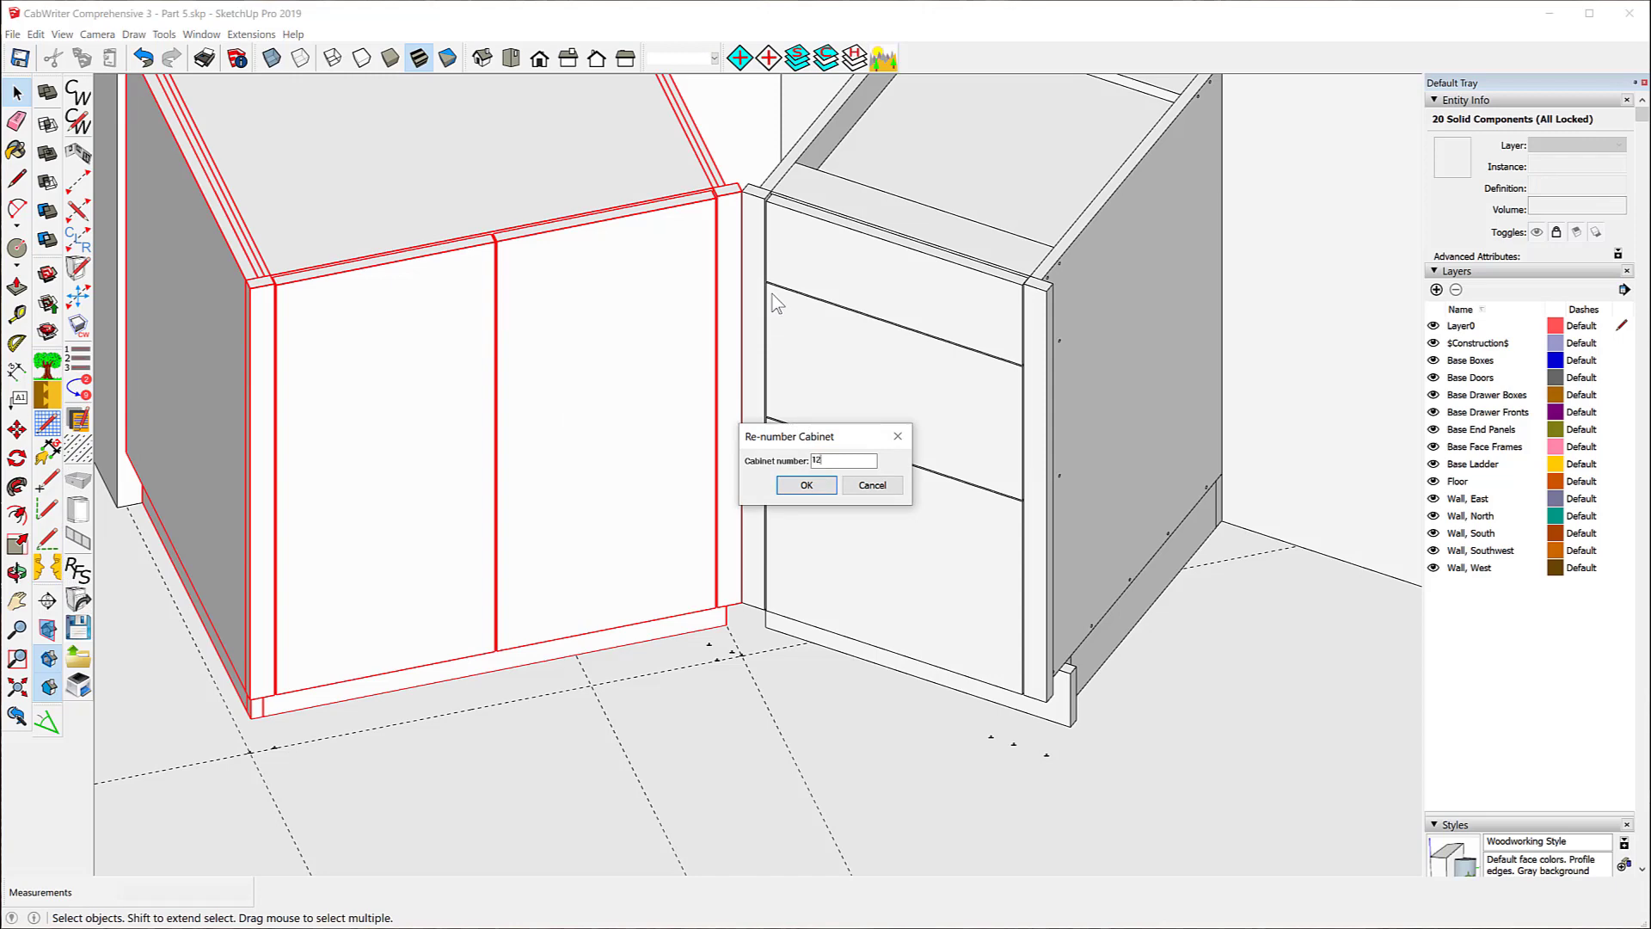
type("12")
left_click(806, 485)
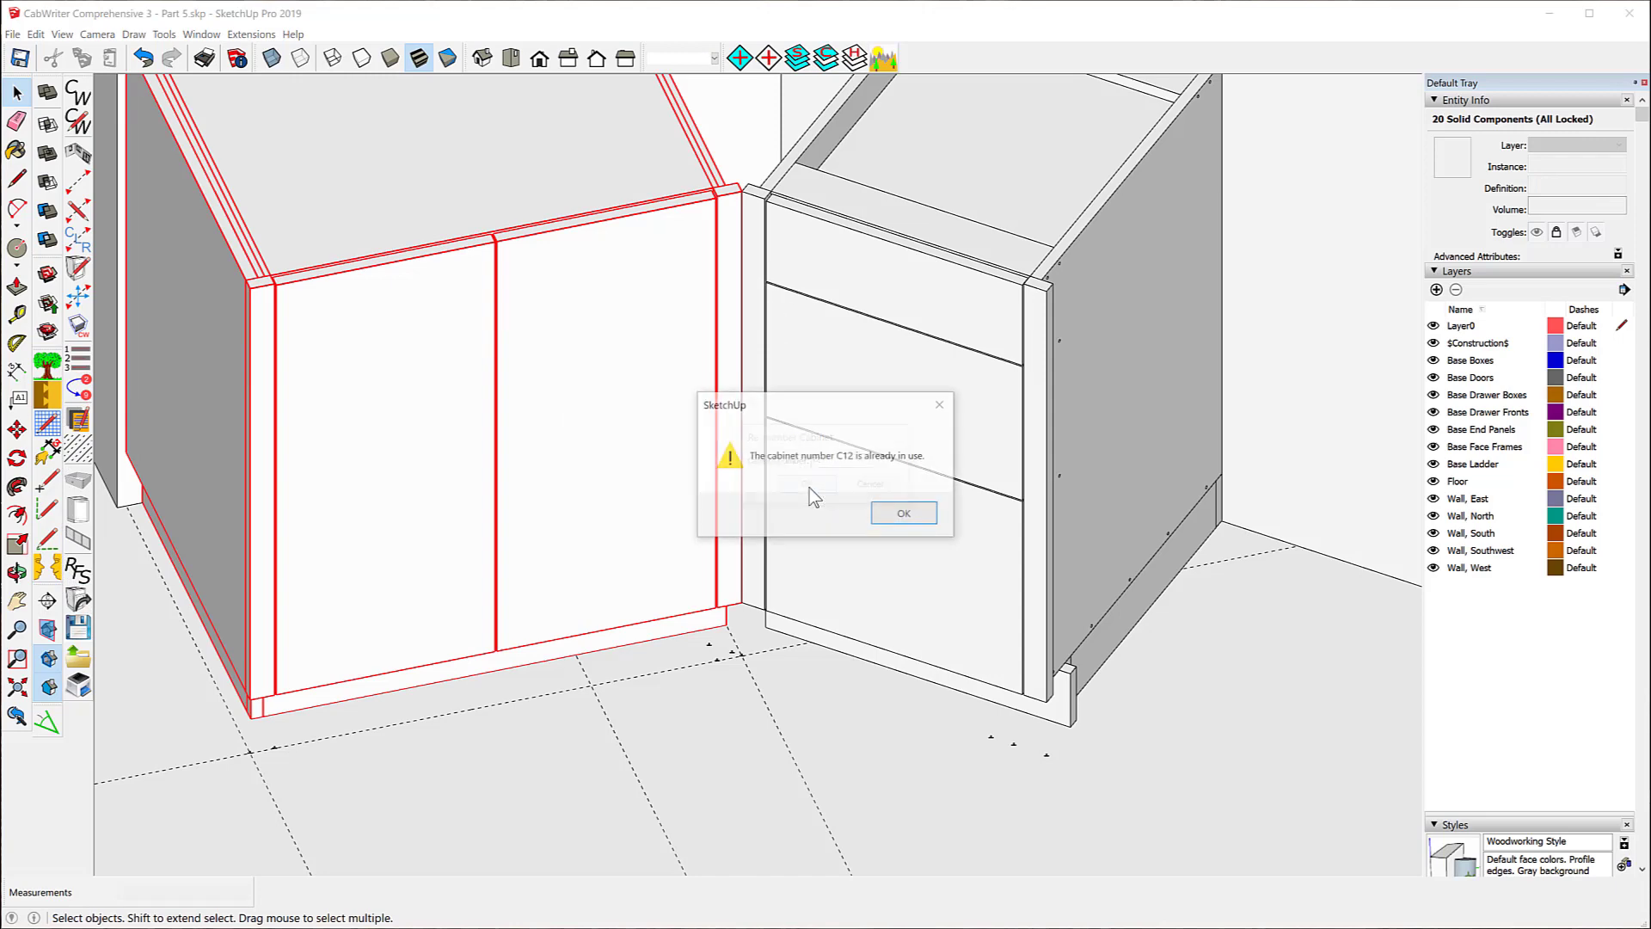
left_click(889, 514)
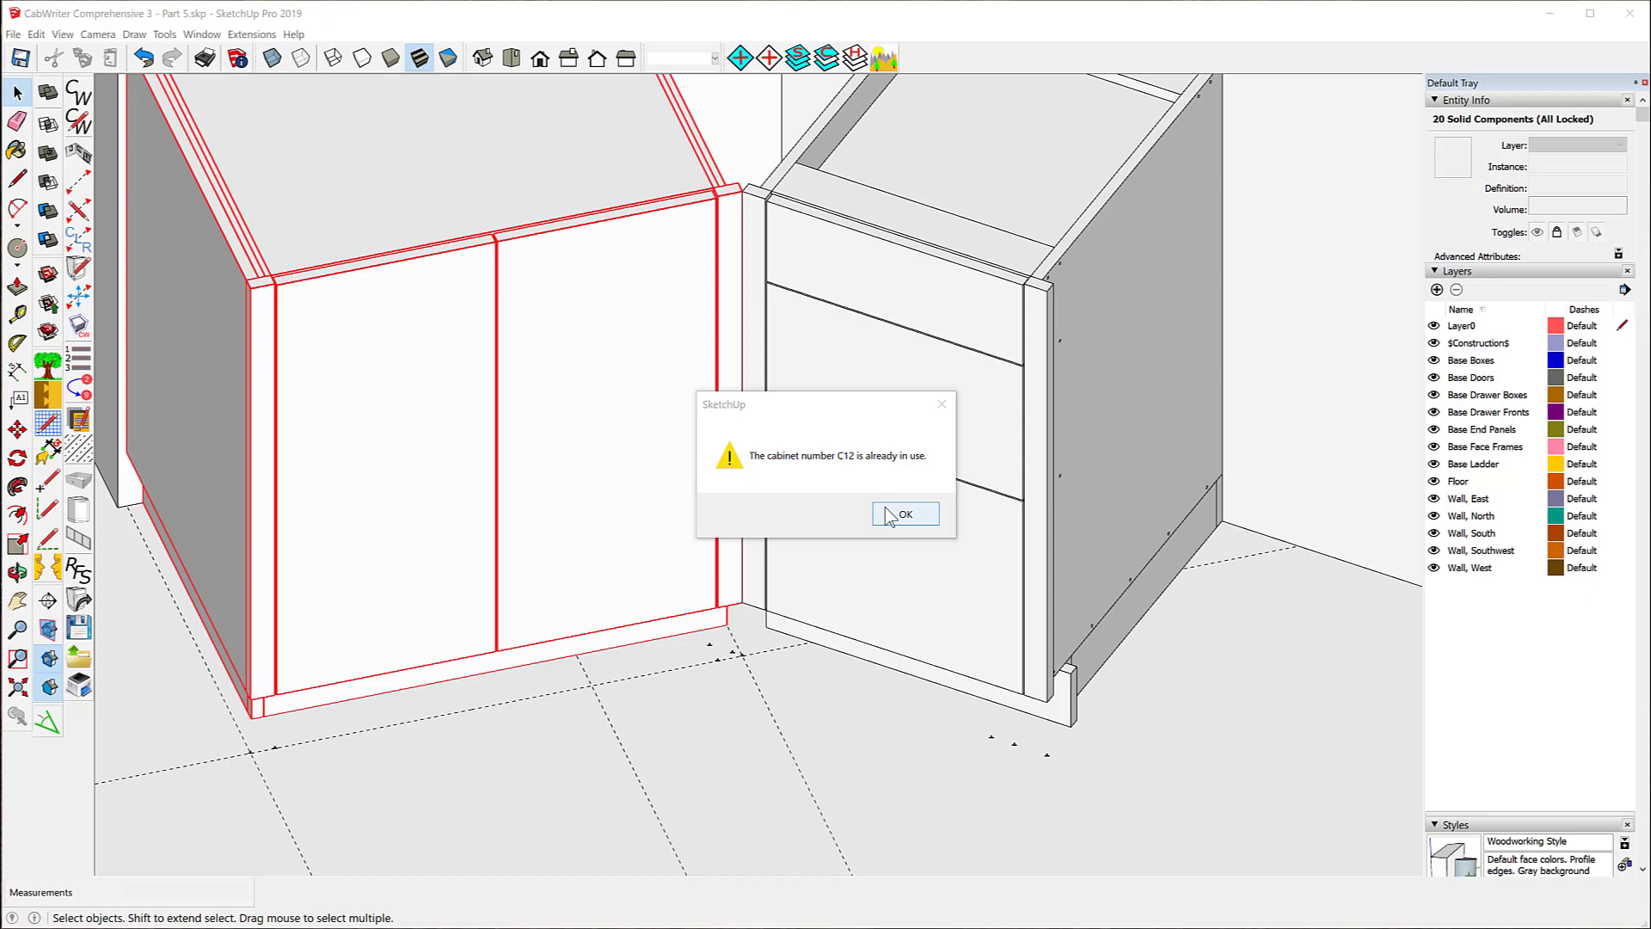
left_click(890, 516)
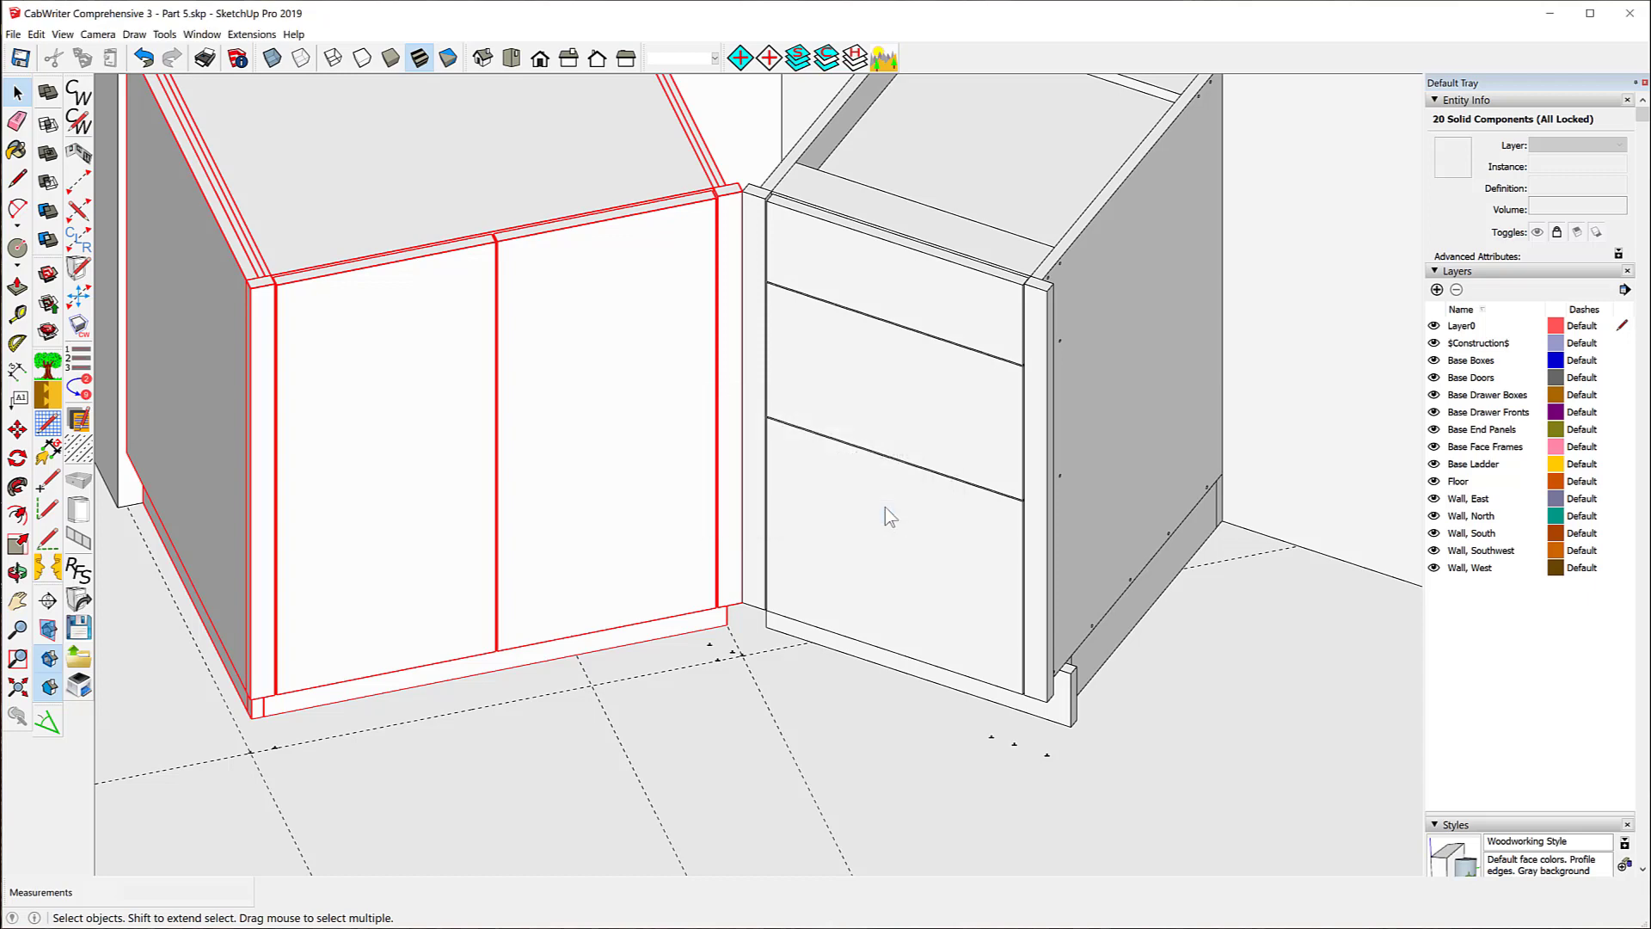
- Check that the Outliner is enabled in the default tray
scroll(744, 351, "down", 4)
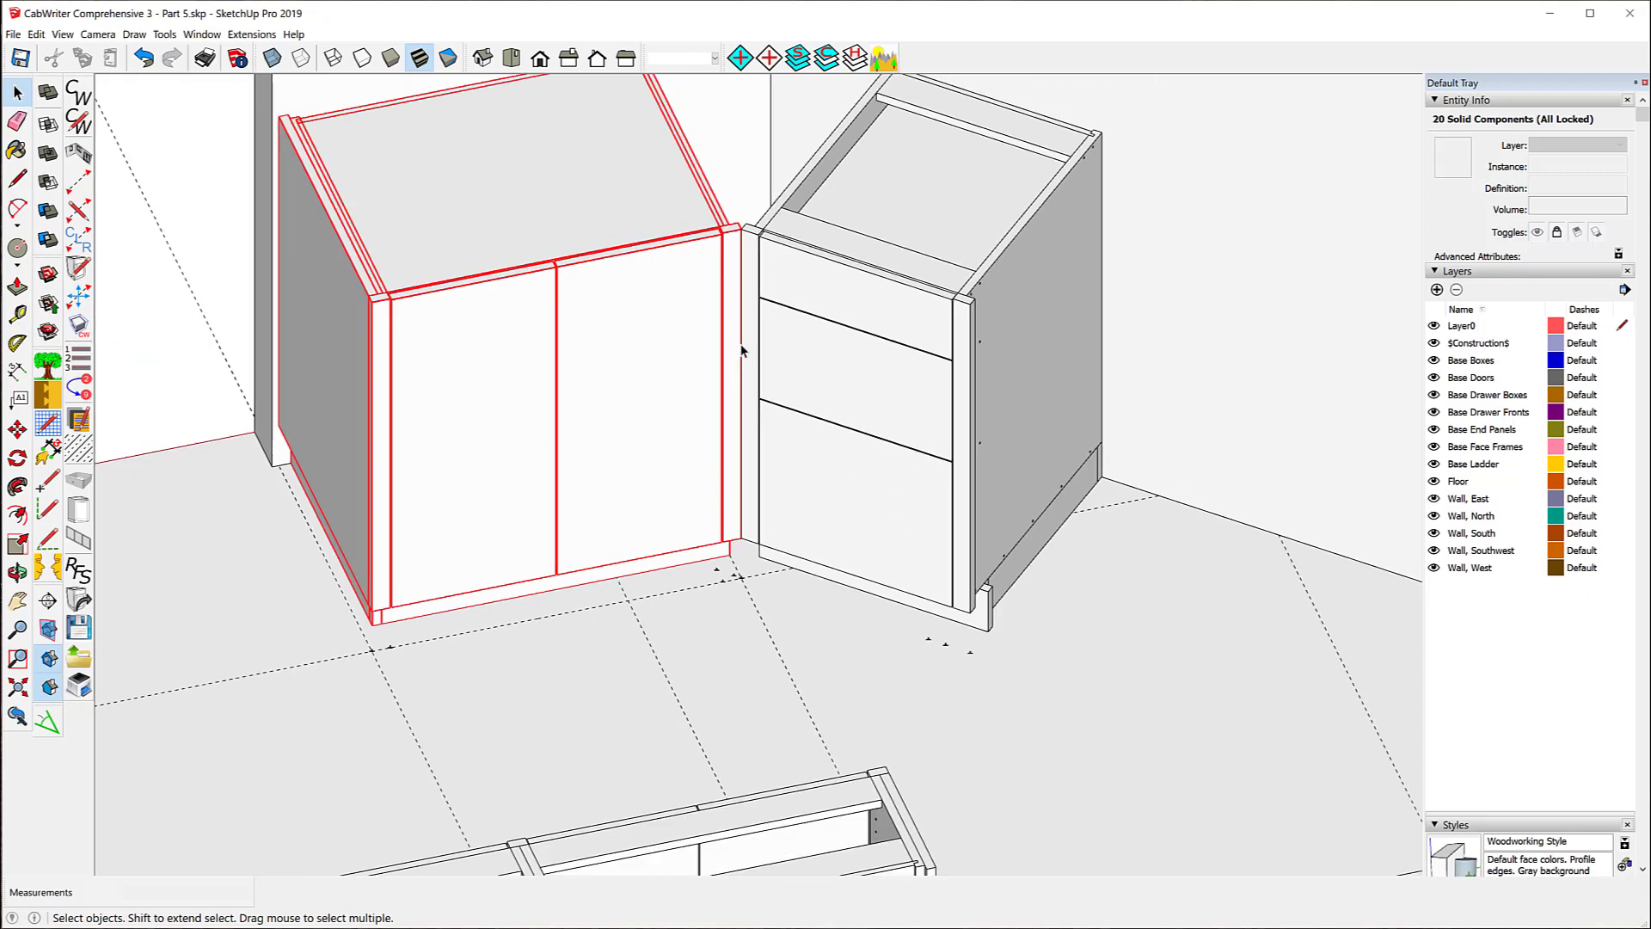
scroll(744, 351, "down", 2)
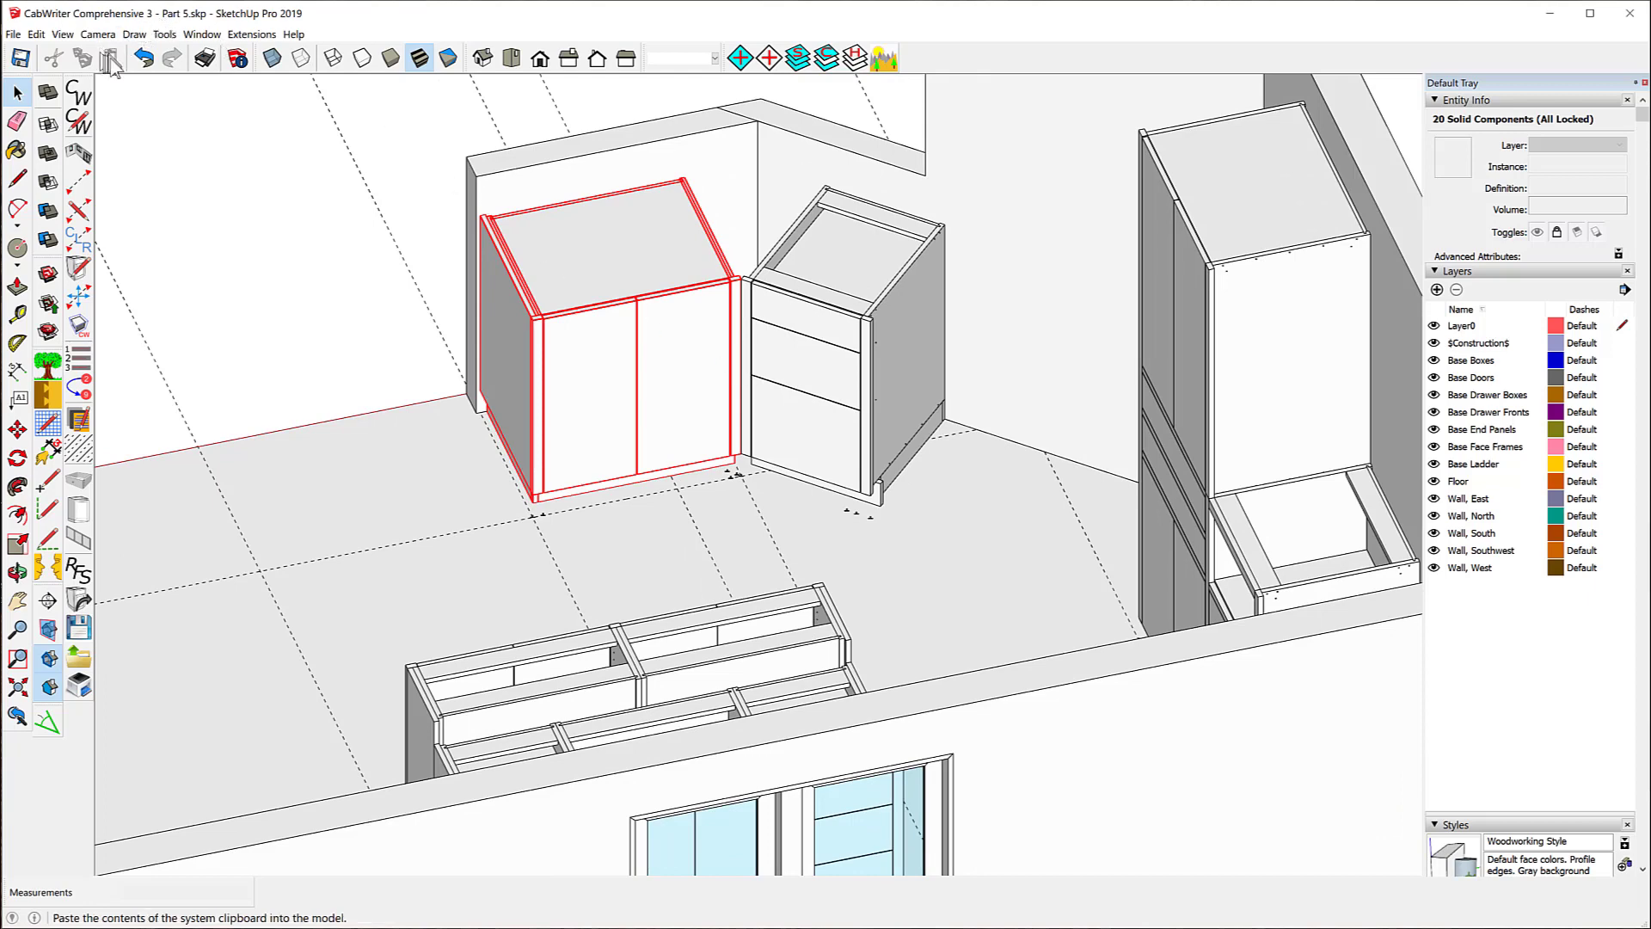
left_click(641, 272)
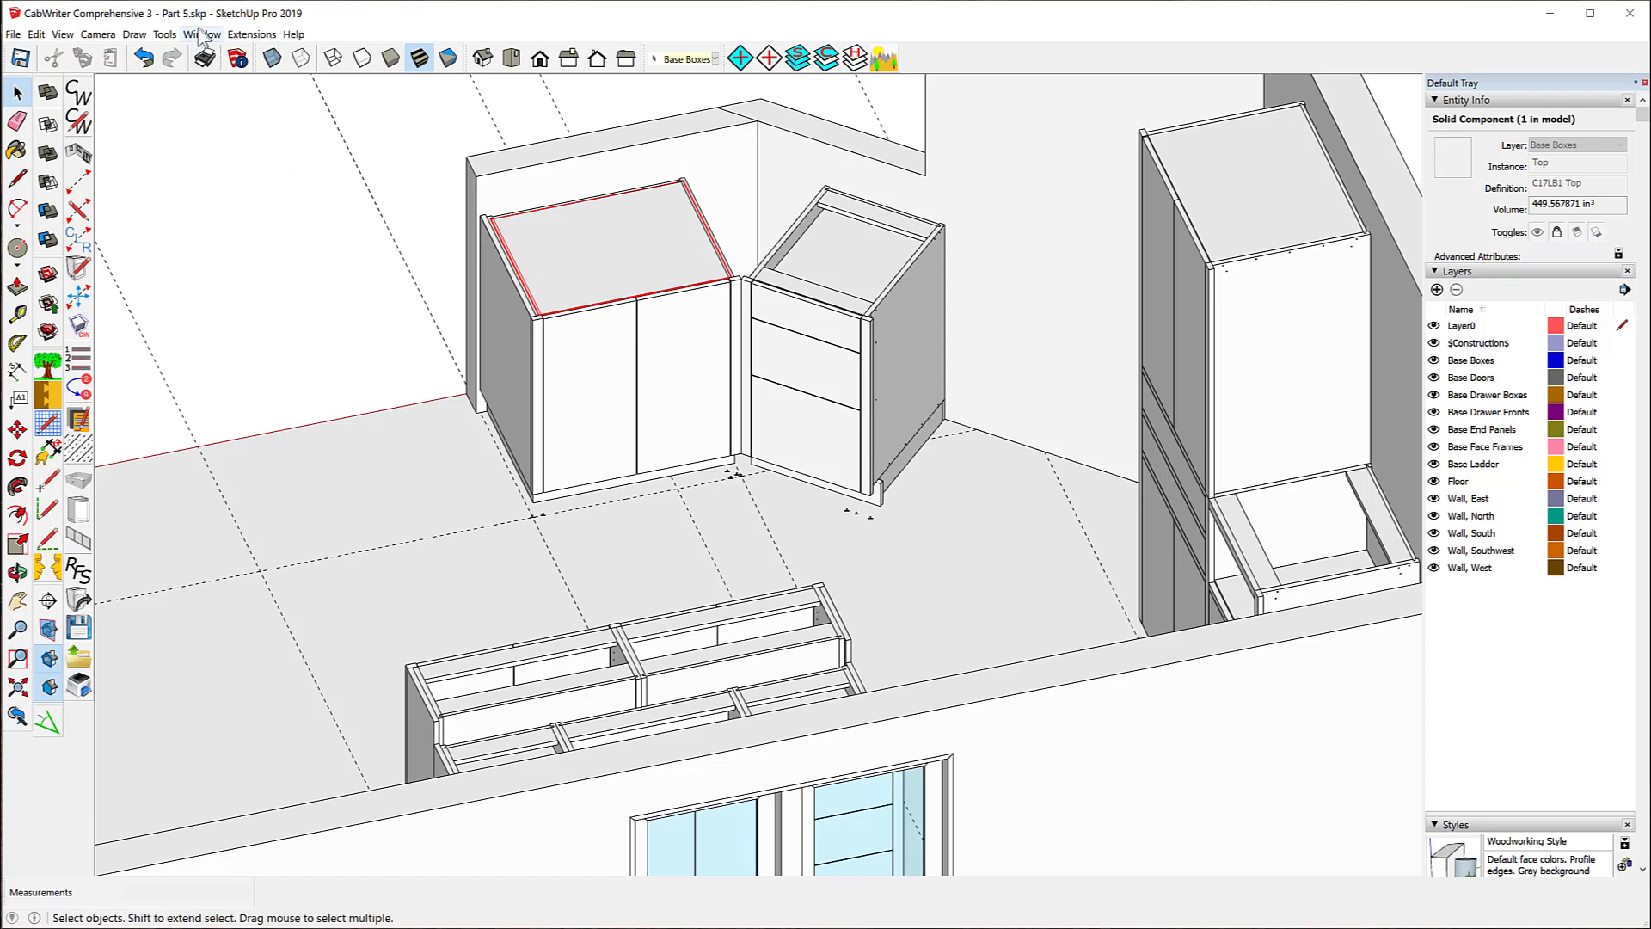
left_click(202, 36)
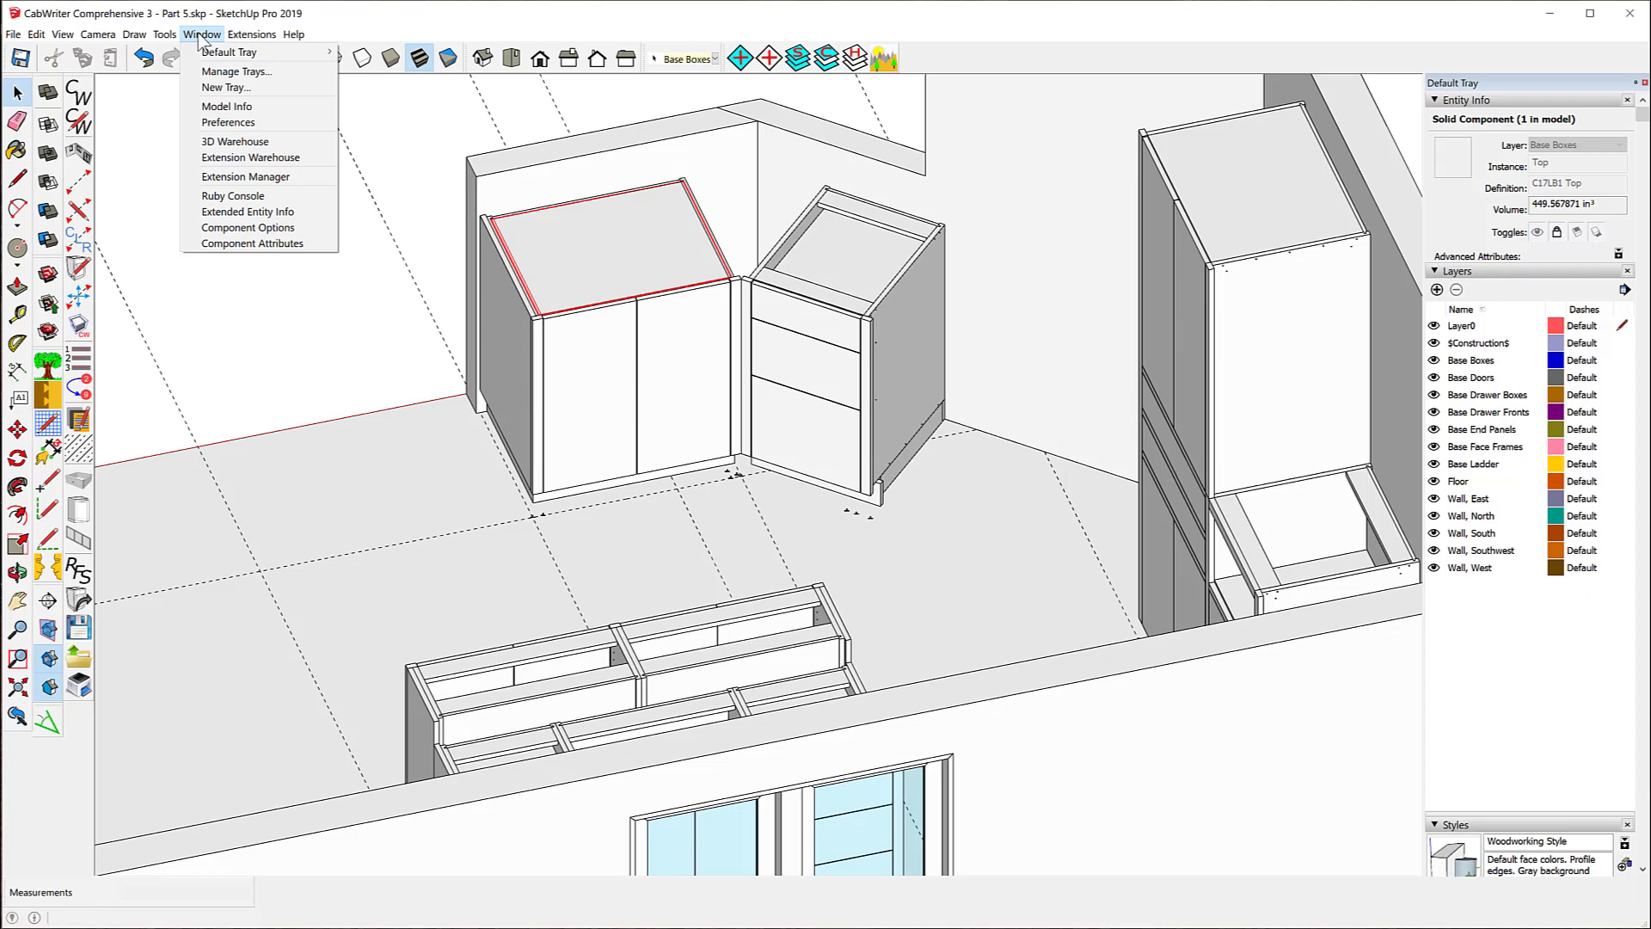
mouse_move(245, 53)
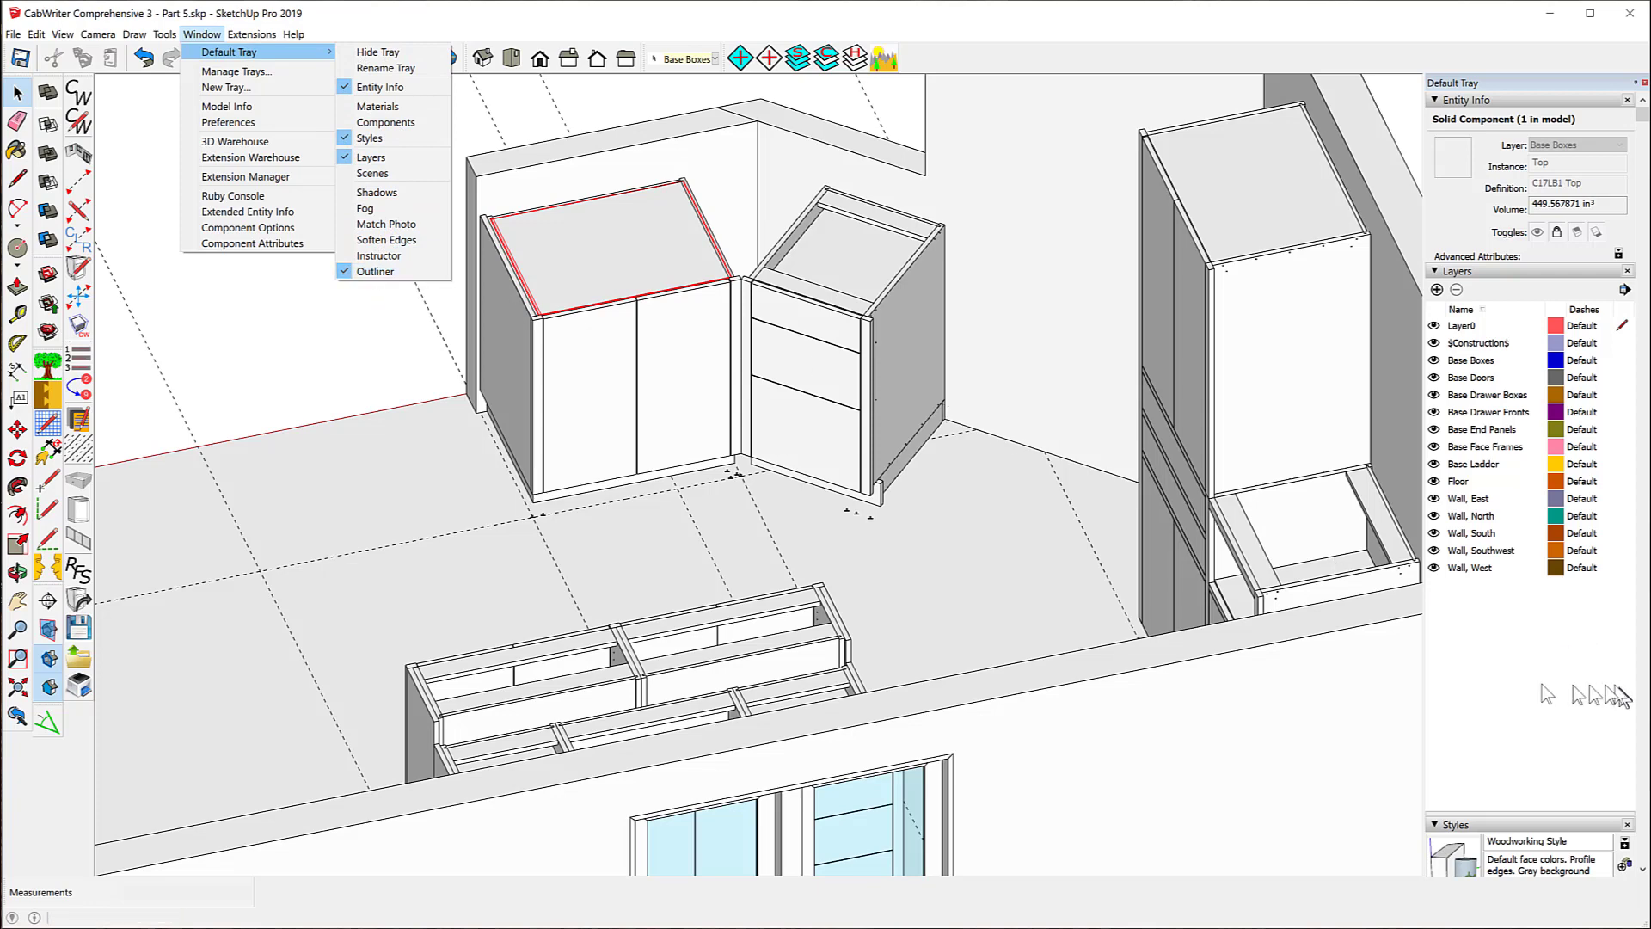
left_click(940, 571)
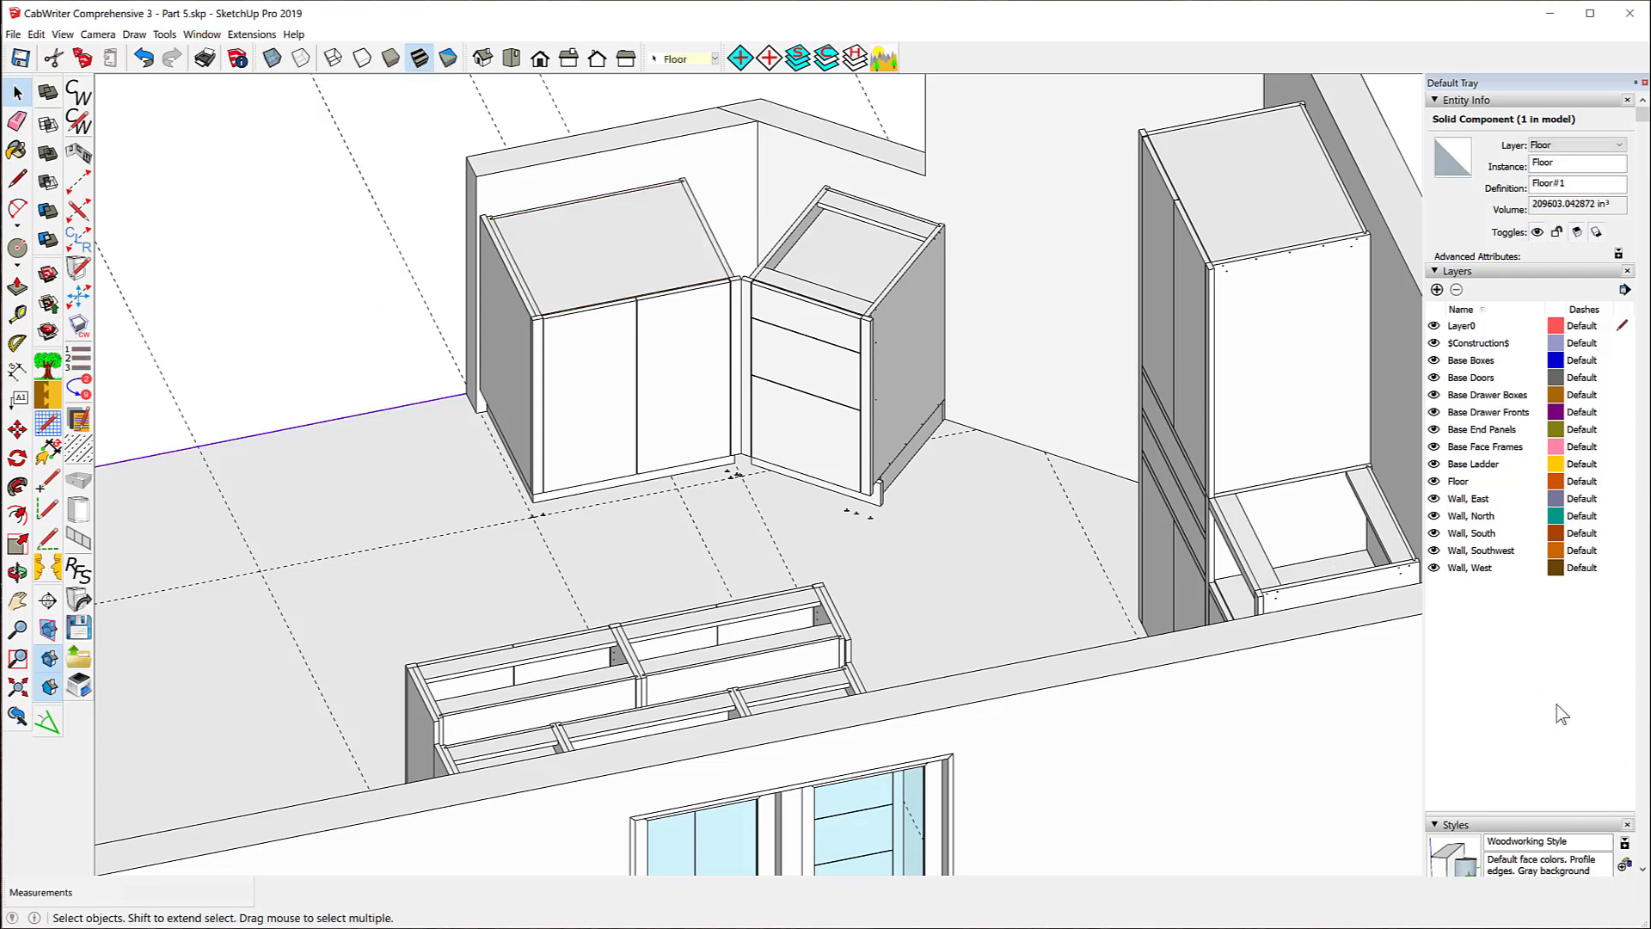
- Filter the Outliner by "C12L" to search for the components of the cabinet already using that number
scroll(1562, 714, "down", 10)
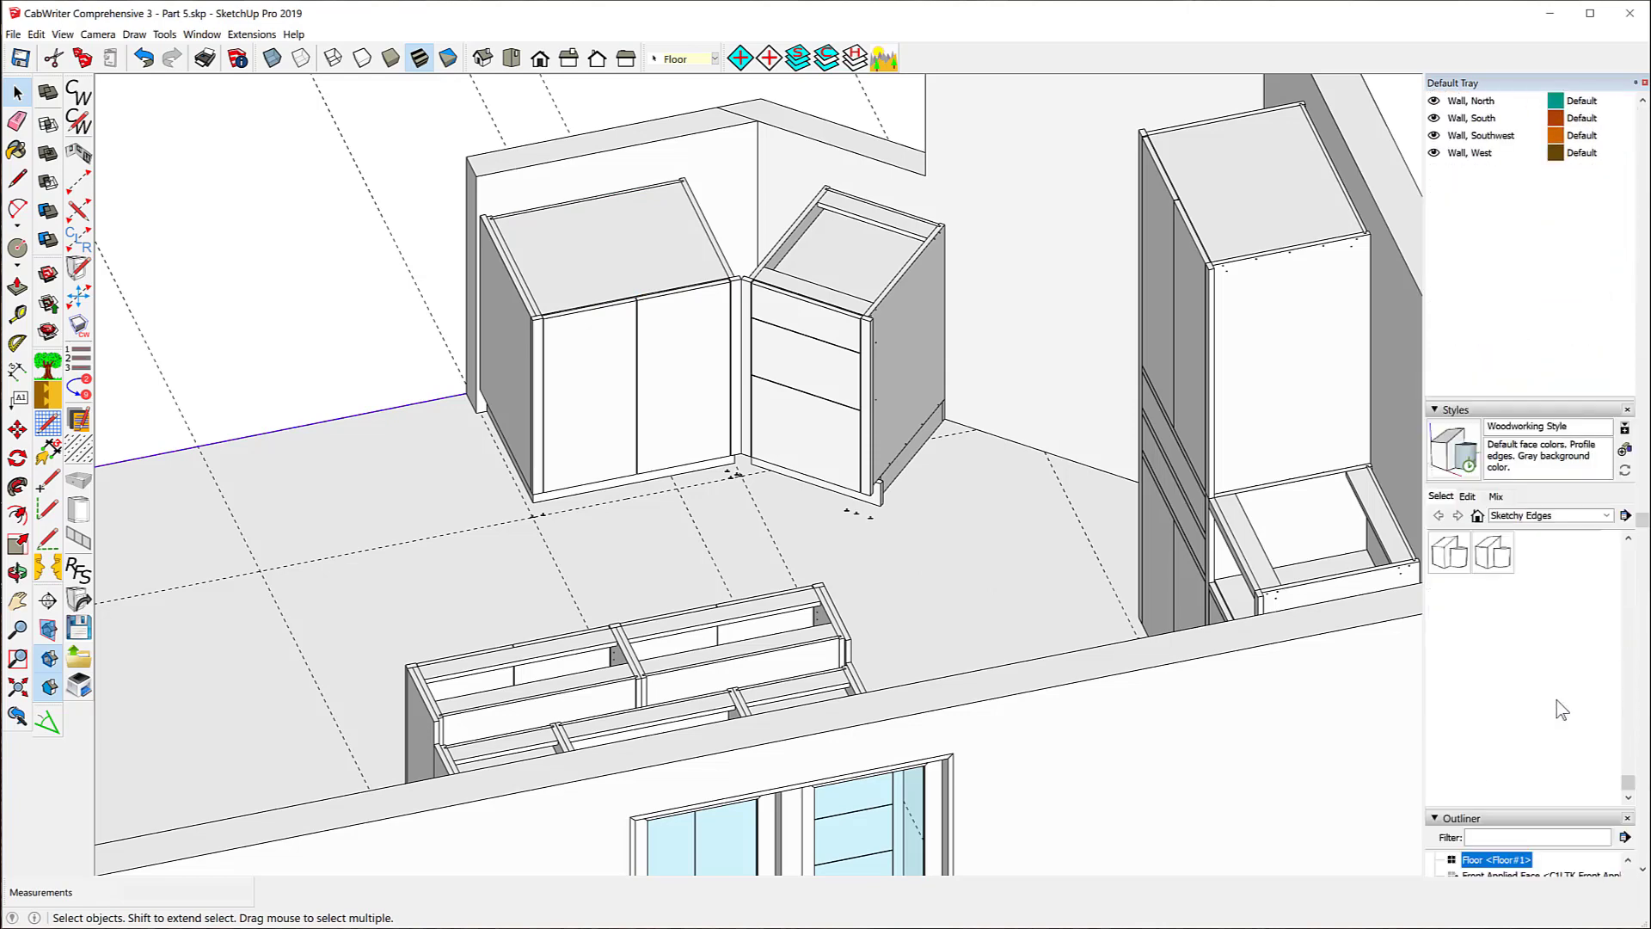
scroll(1555, 714, "down", 5)
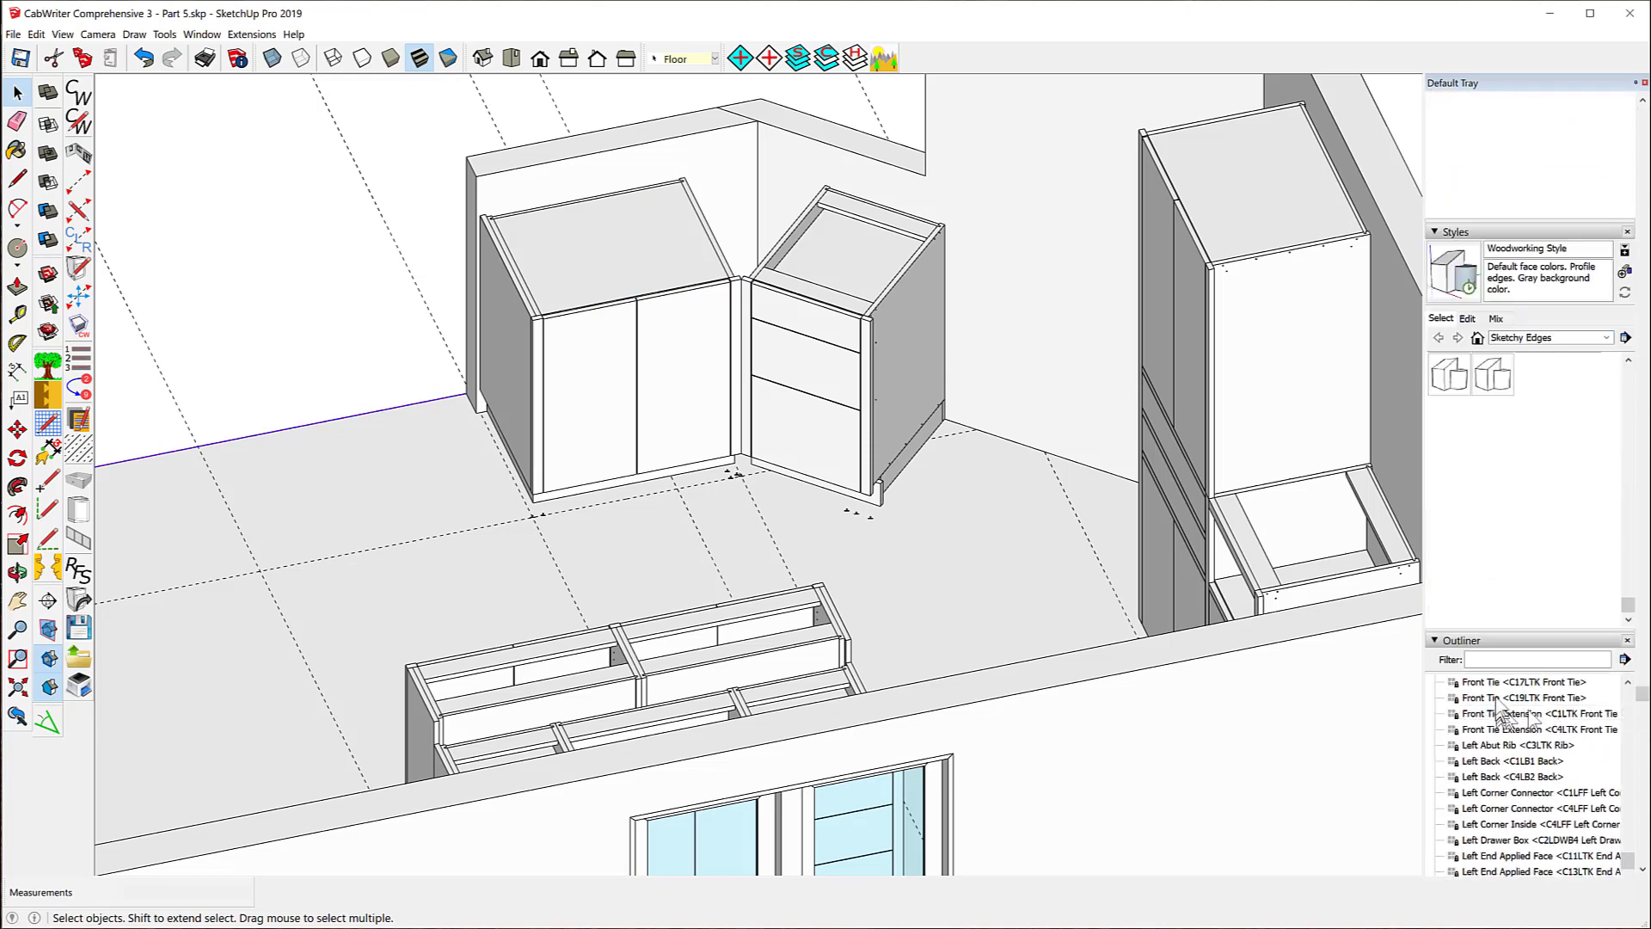
scroll(1500, 645, "down", 6)
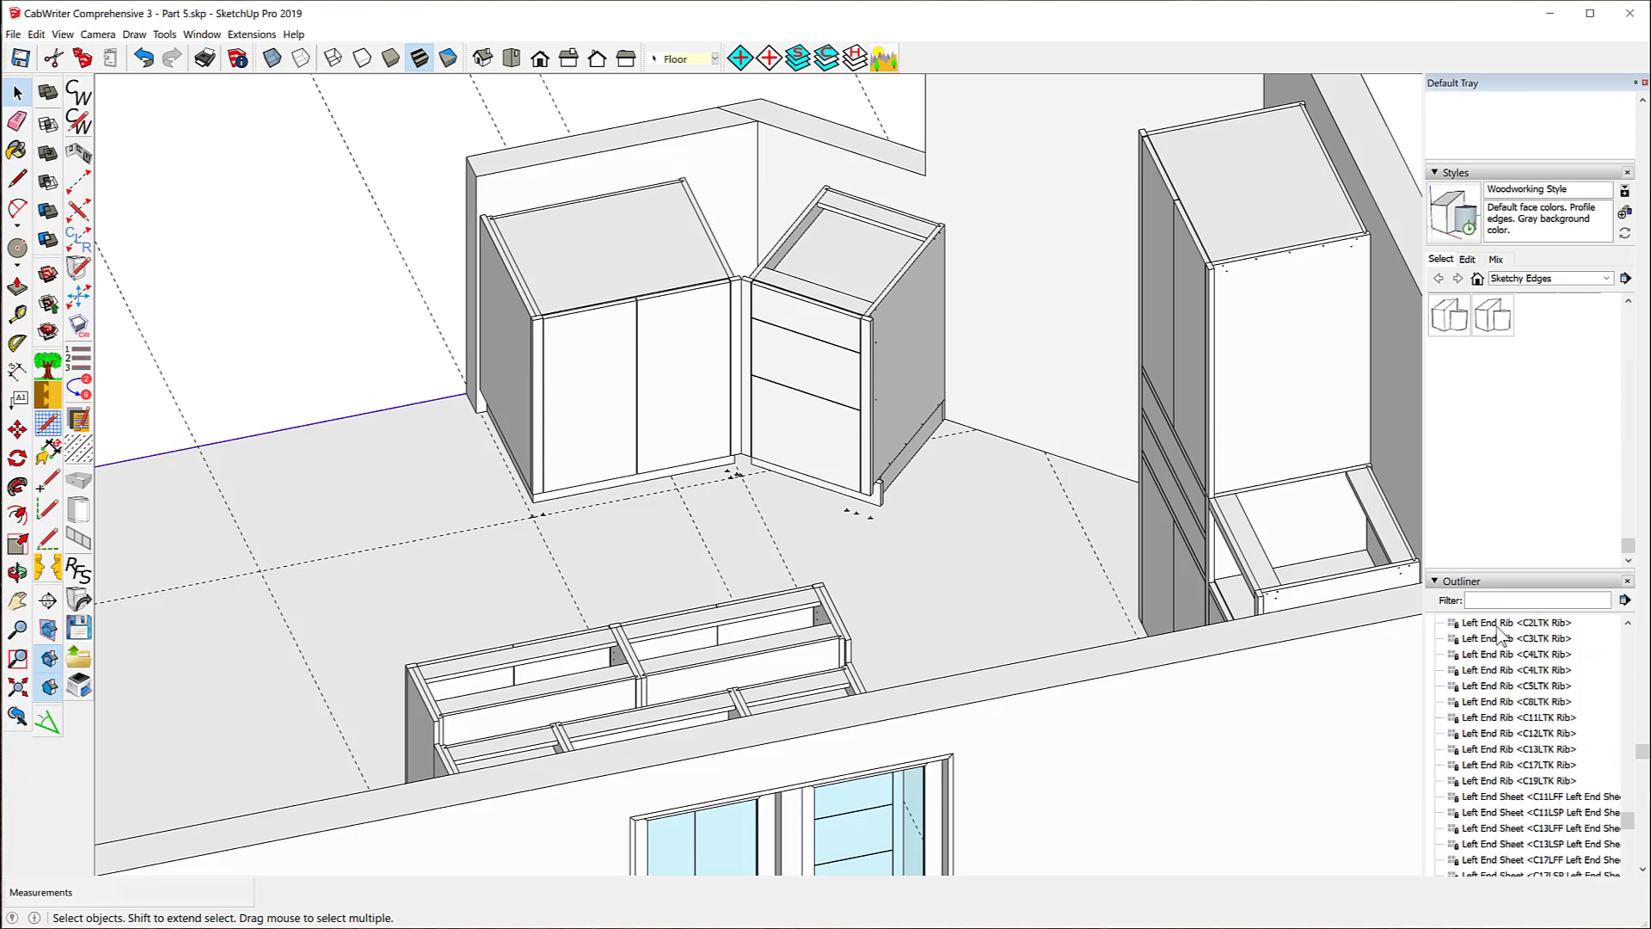
scroll(1504, 679, "up", 6)
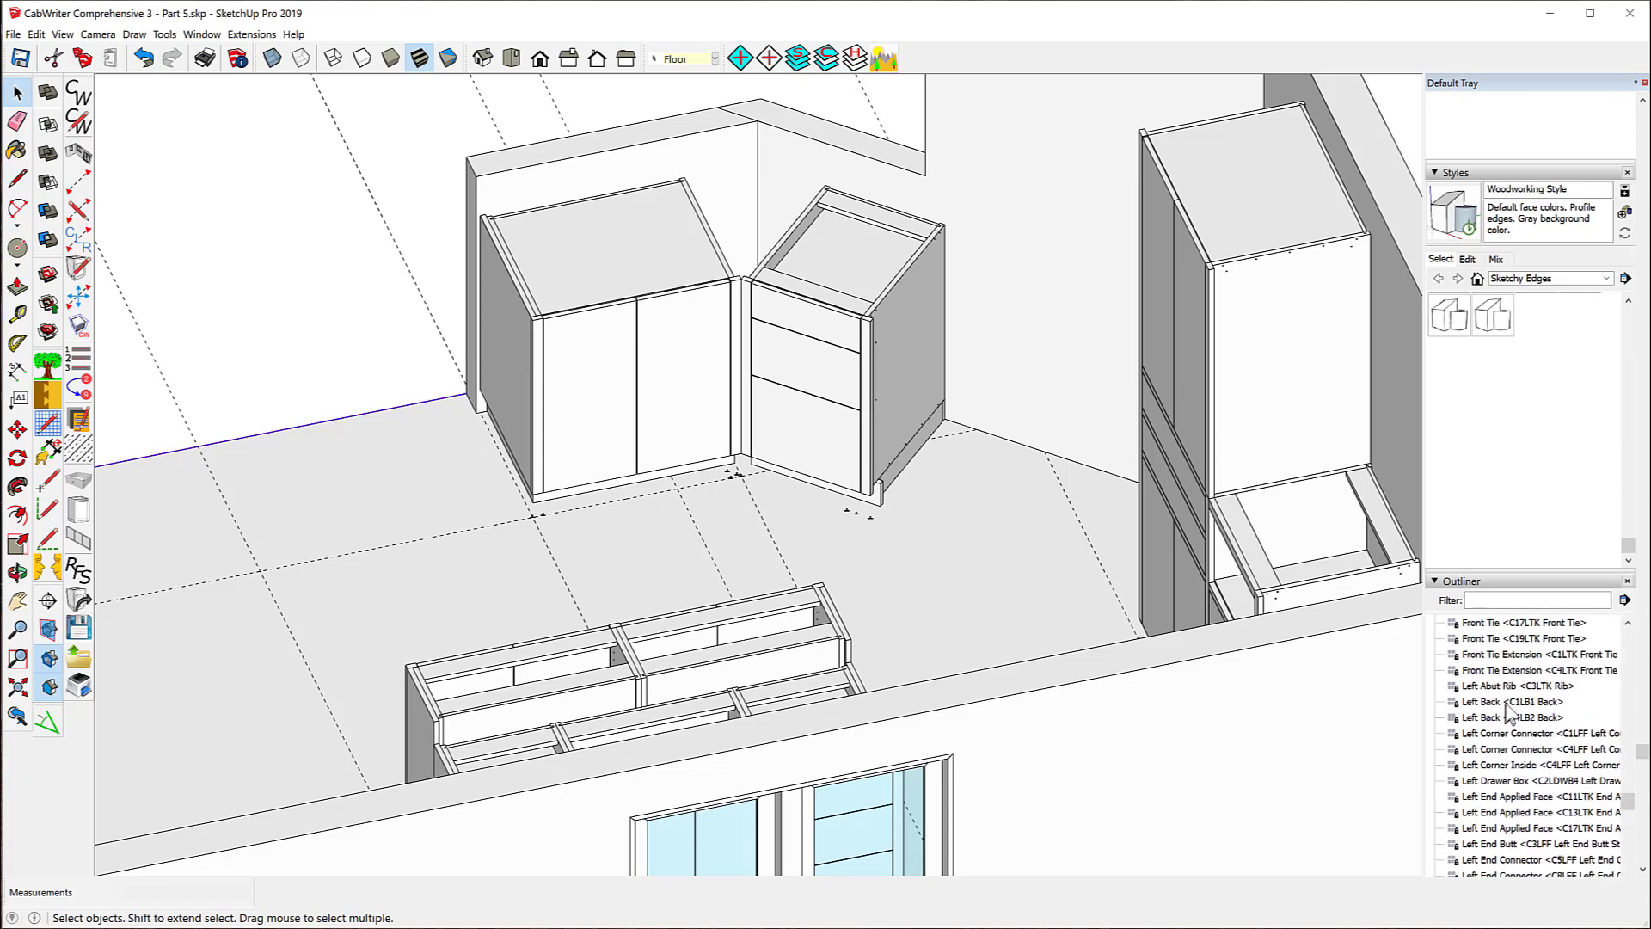
scroll(1511, 701, "up", 4)
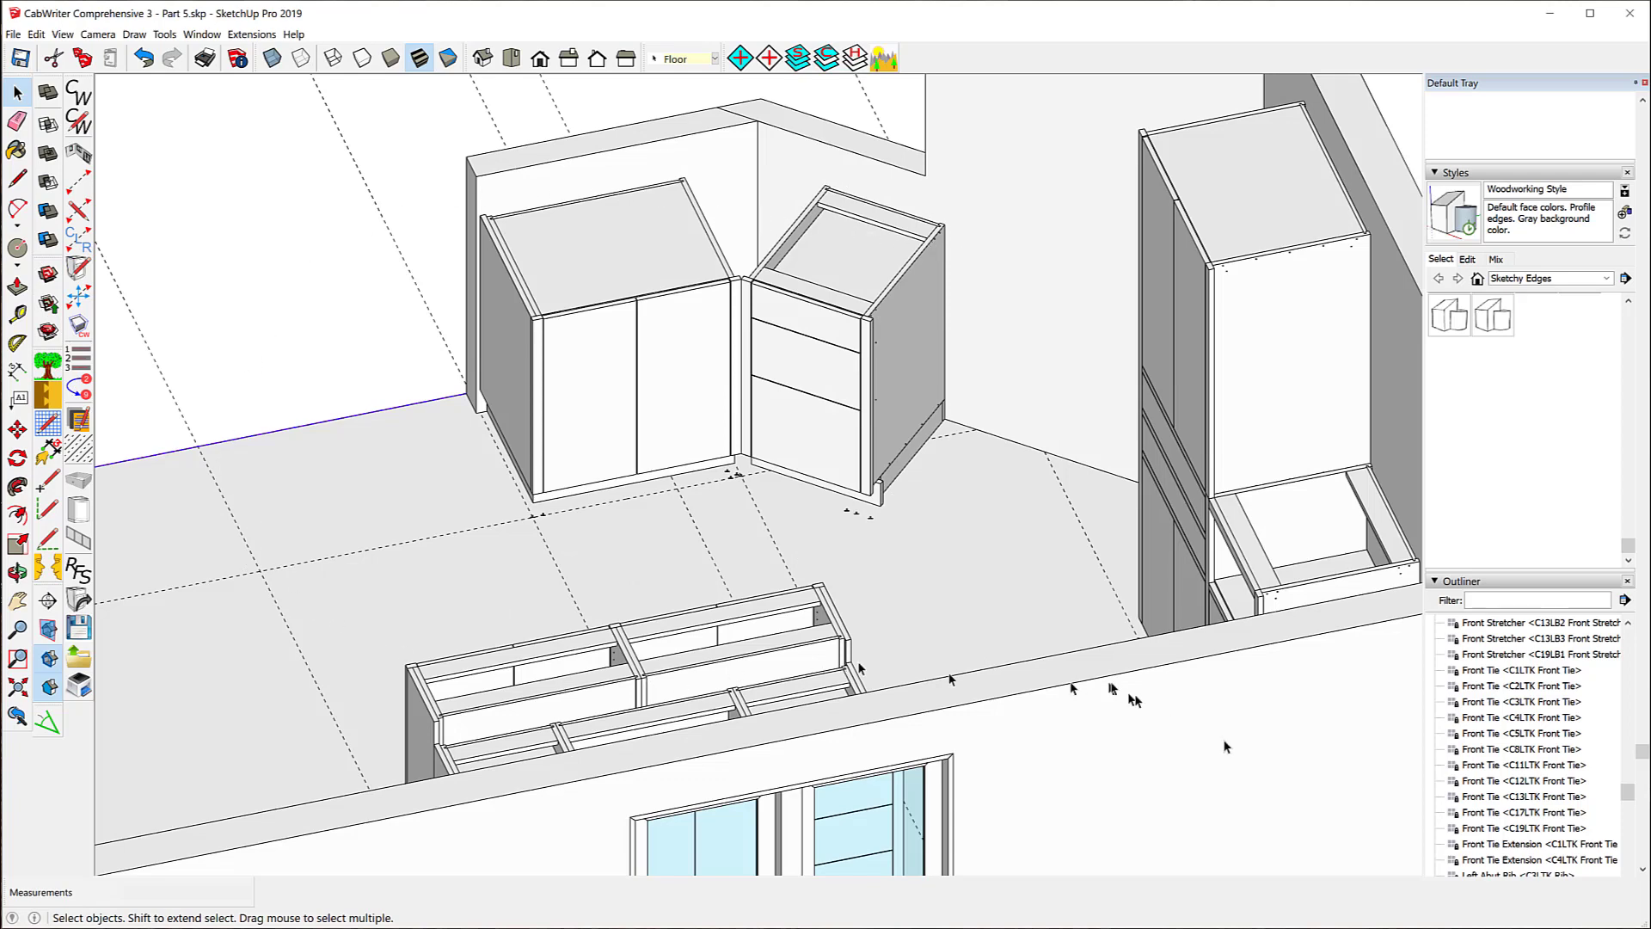
left_click(1480, 599)
left_click(1482, 600)
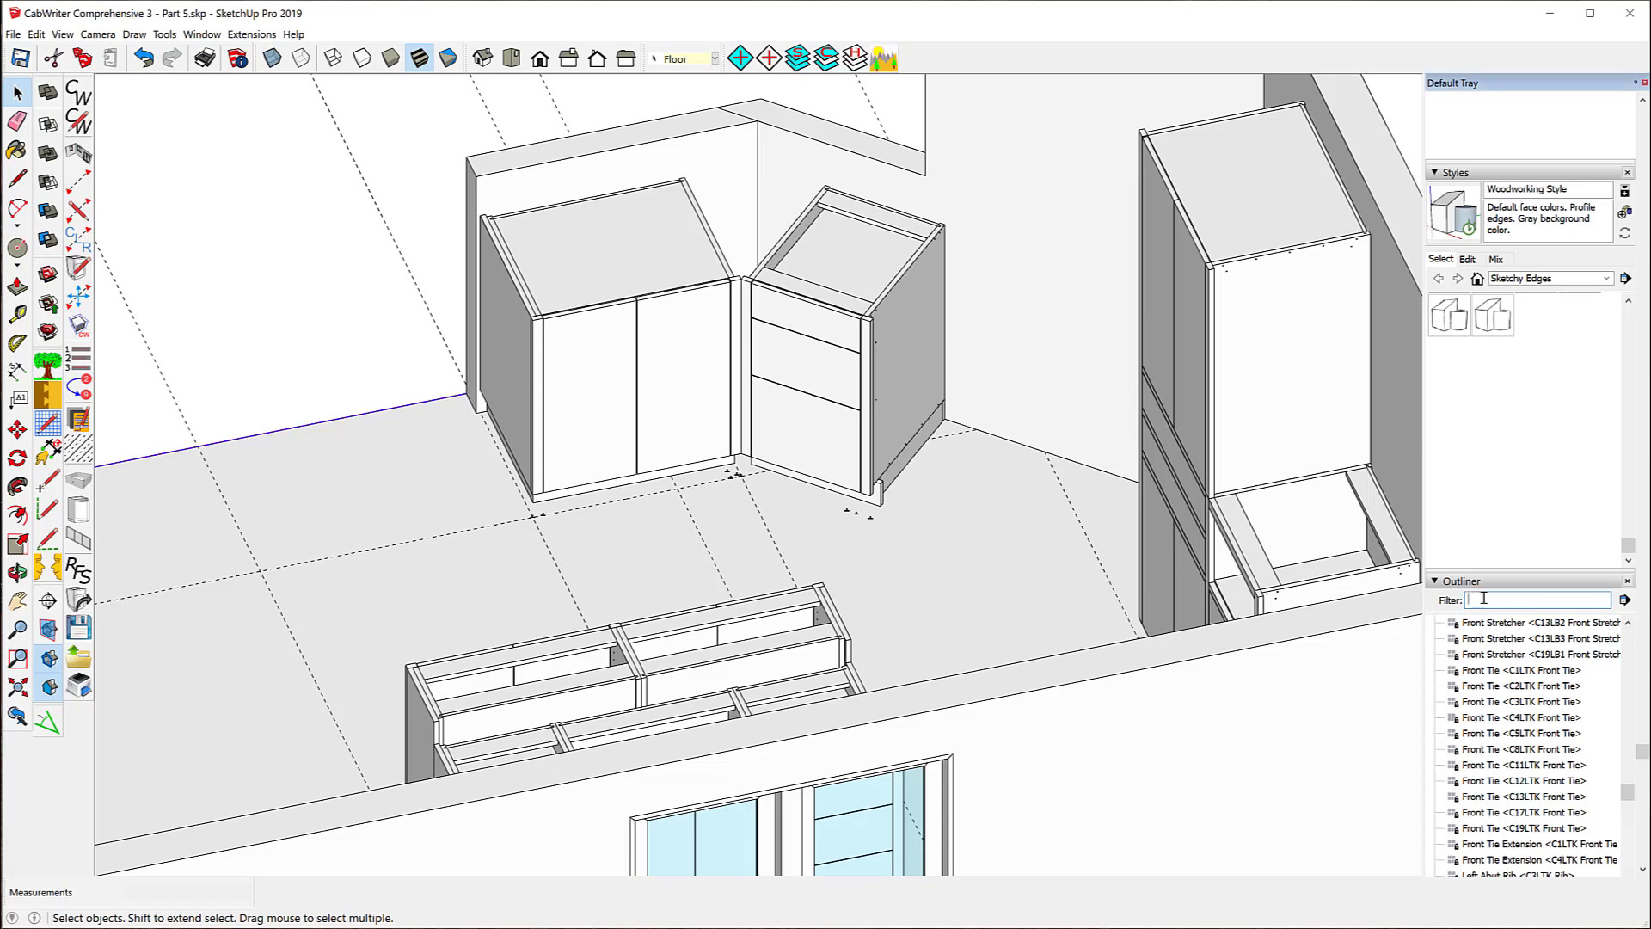
type("c")
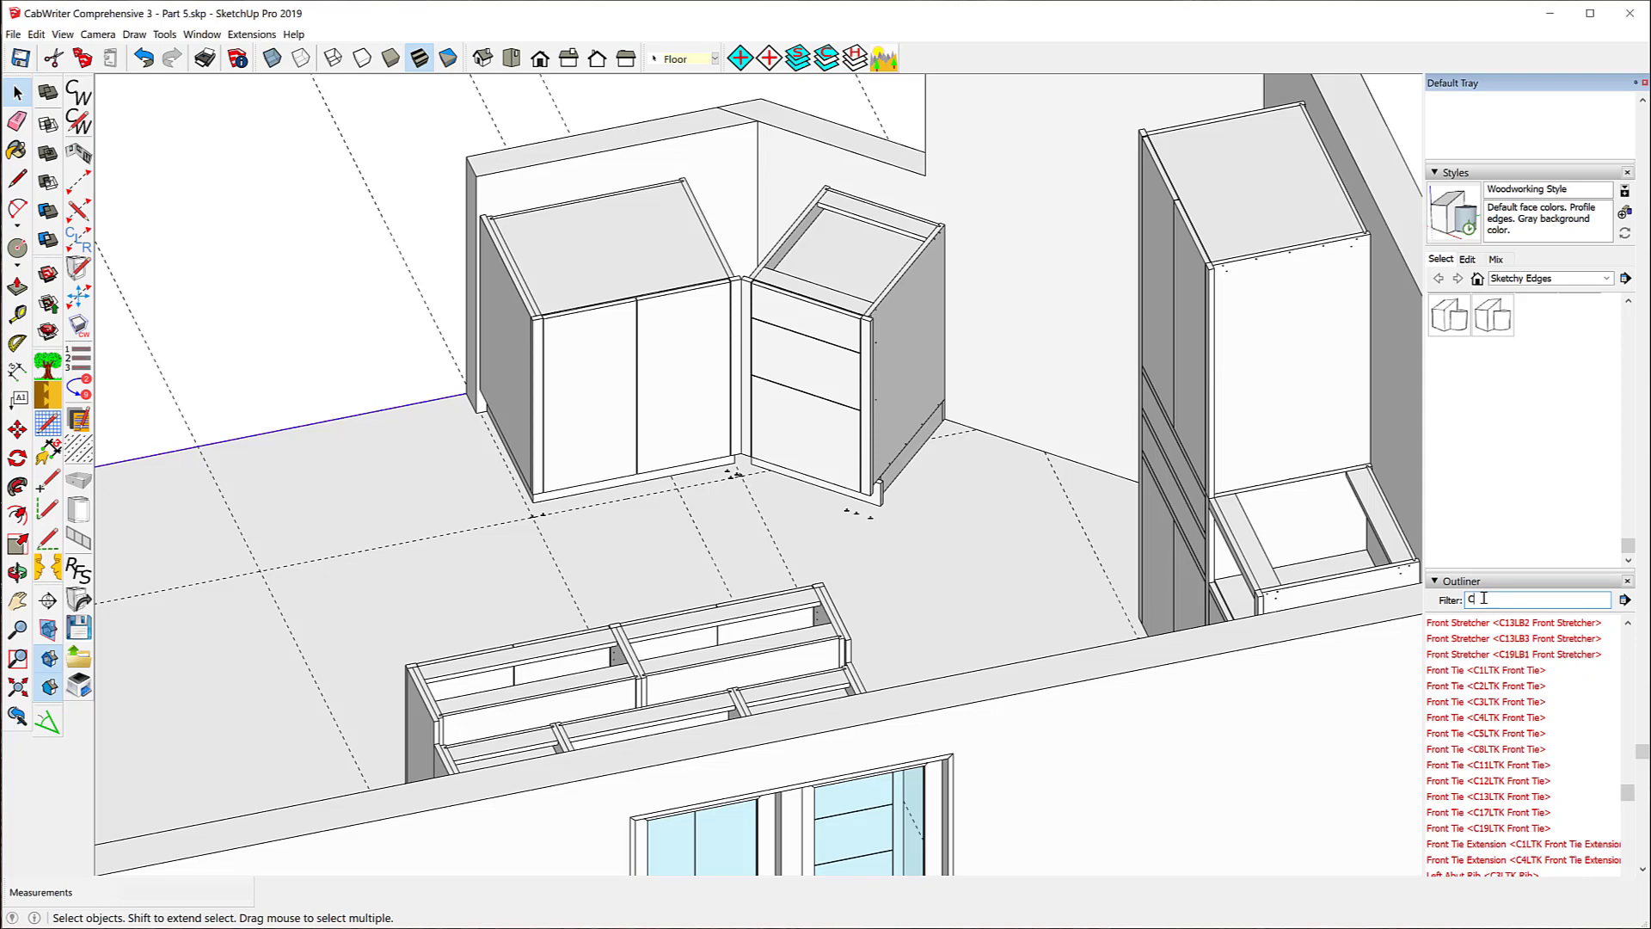
type("12")
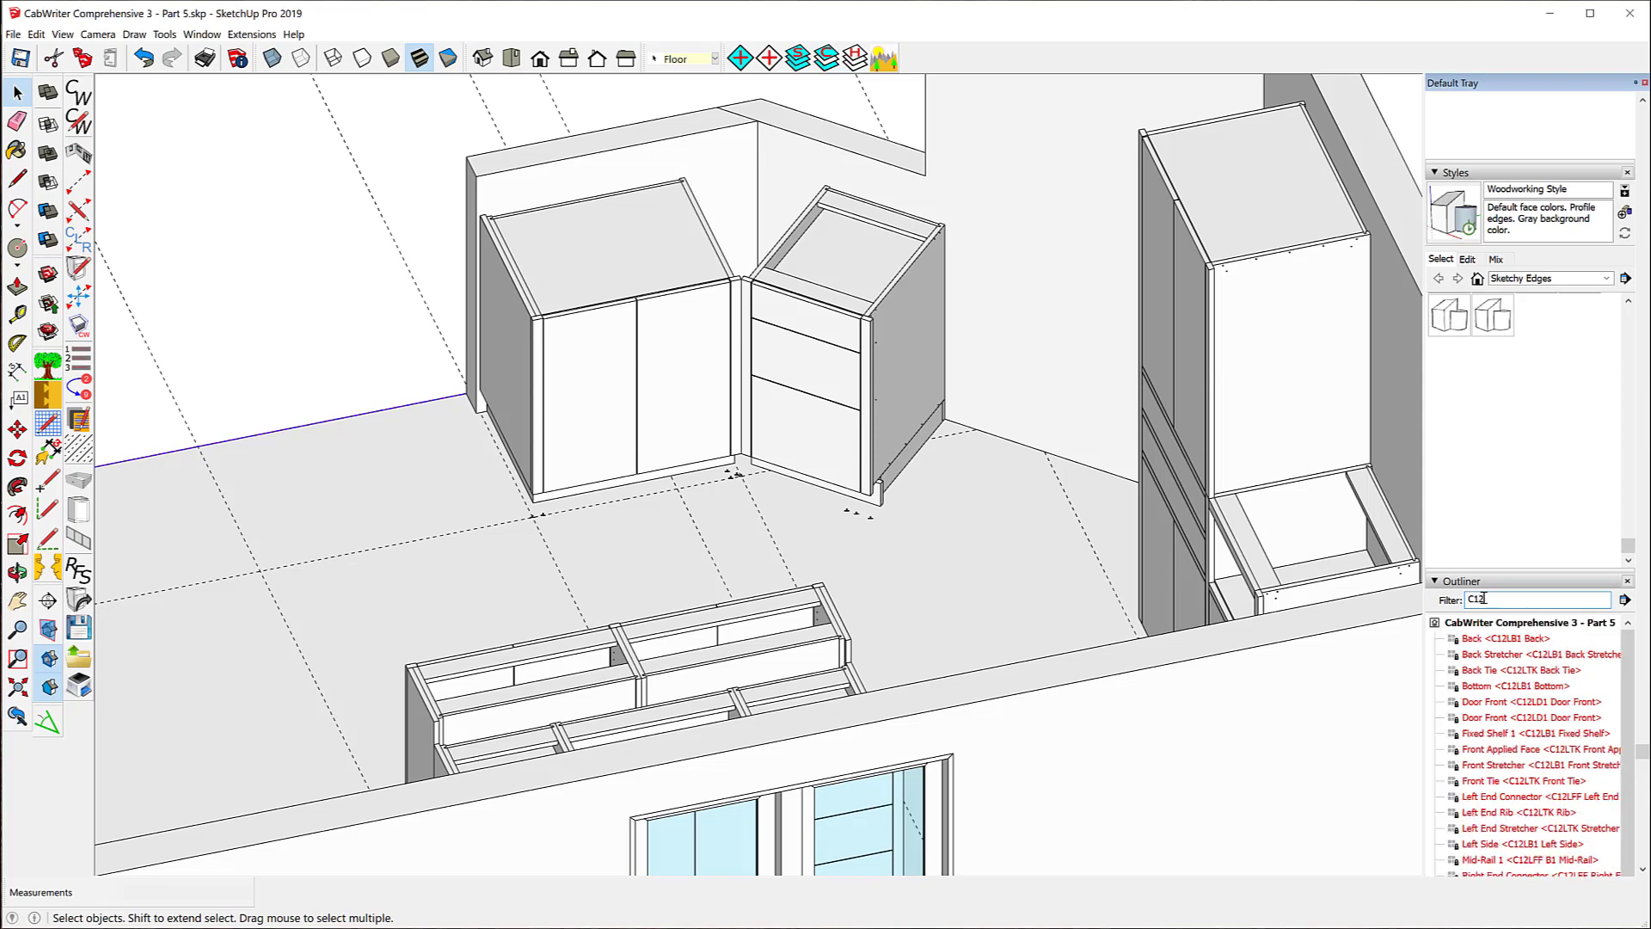
type("L")
- Select all the C12L components in the Outliner and locate the highlighted cabinet in the kitchen model
left_click(1498, 638)
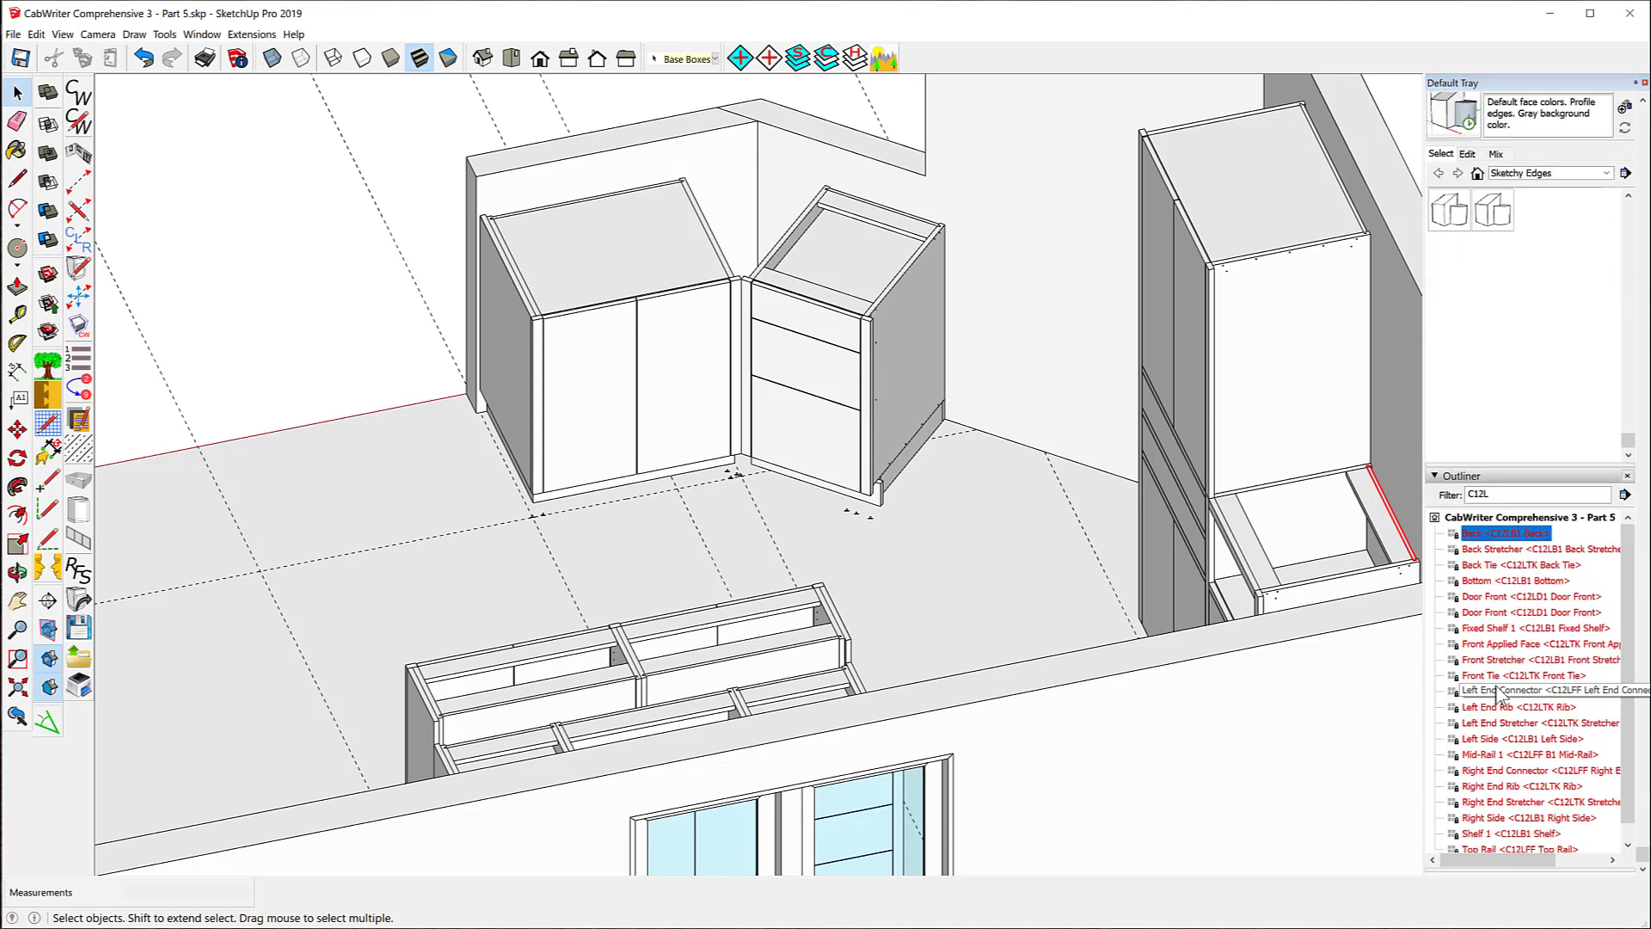
left_click_drag(1496, 858, 1517, 858)
left_click(1514, 848, "shift")
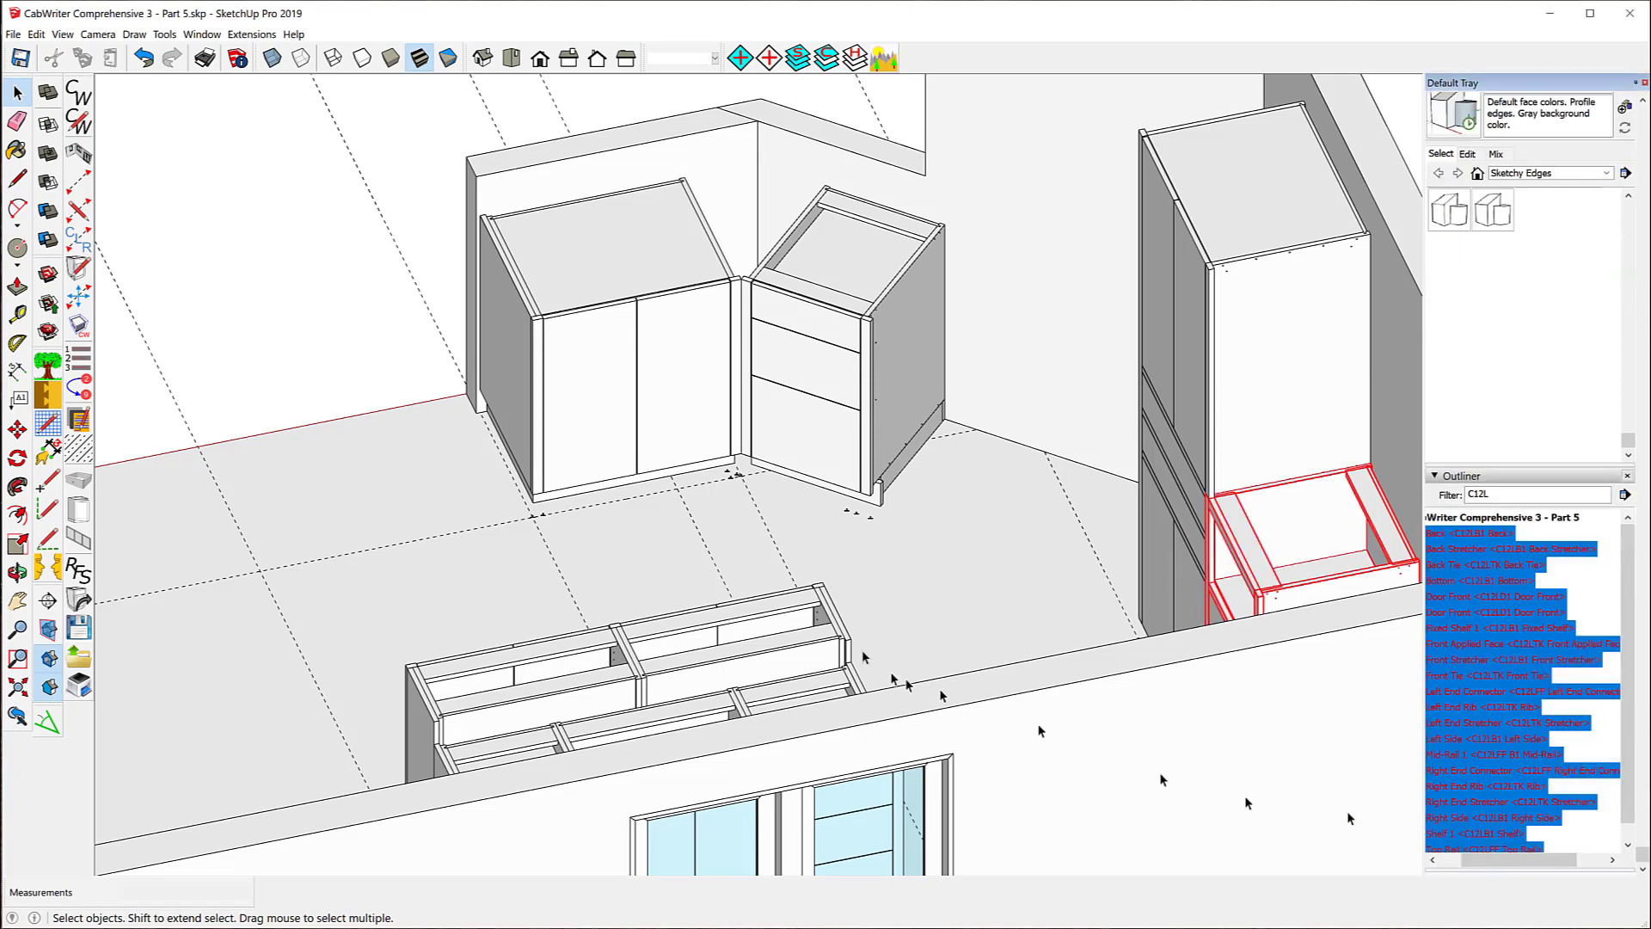
middle_click_drag(676, 481, 1394, 471)
scroll(598, 624, "up", 5)
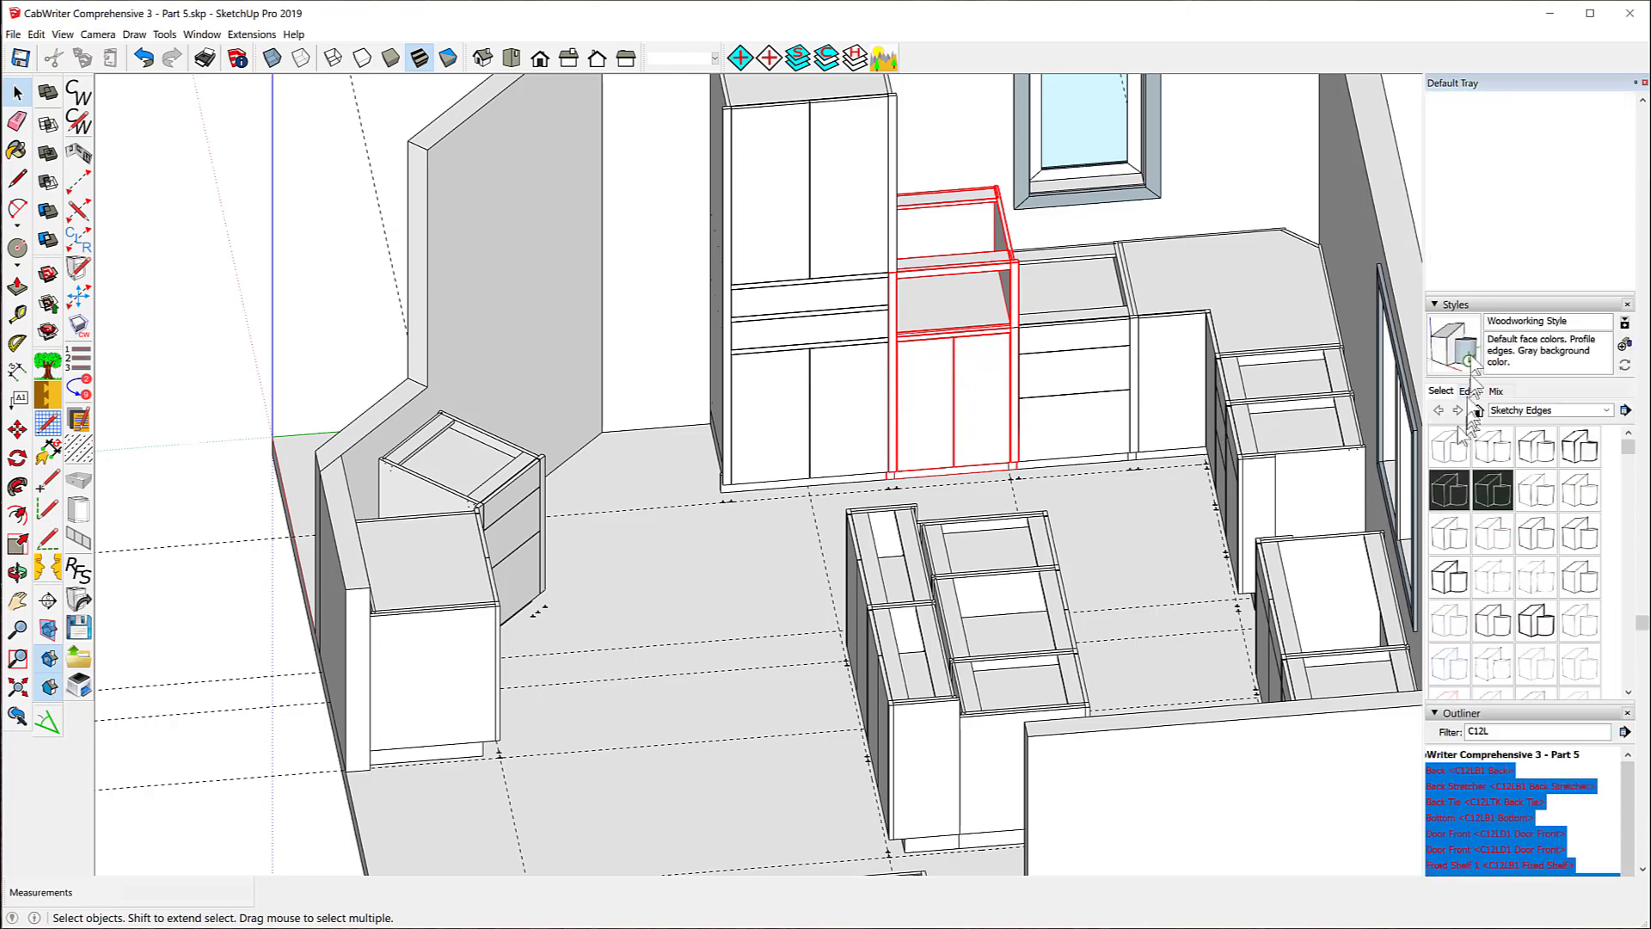
- Renumber the two-door base cabinet beside the tall cabinet as 7 and check its door's definition name
left_click(752, 544)
left_click(937, 367)
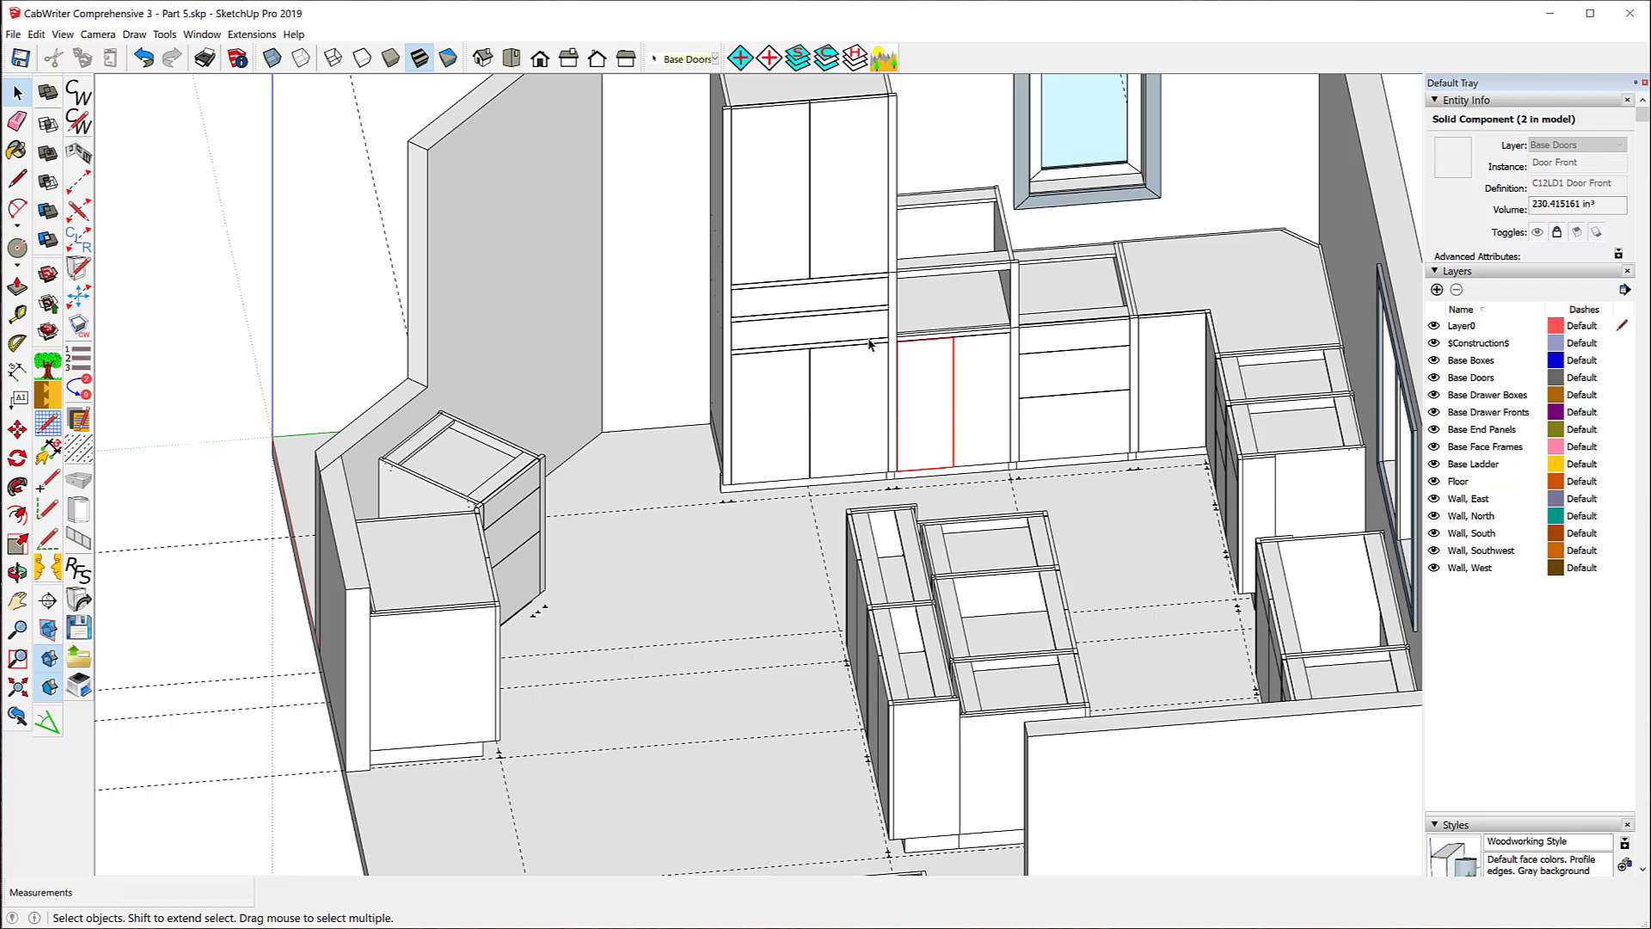
right_click(932, 383)
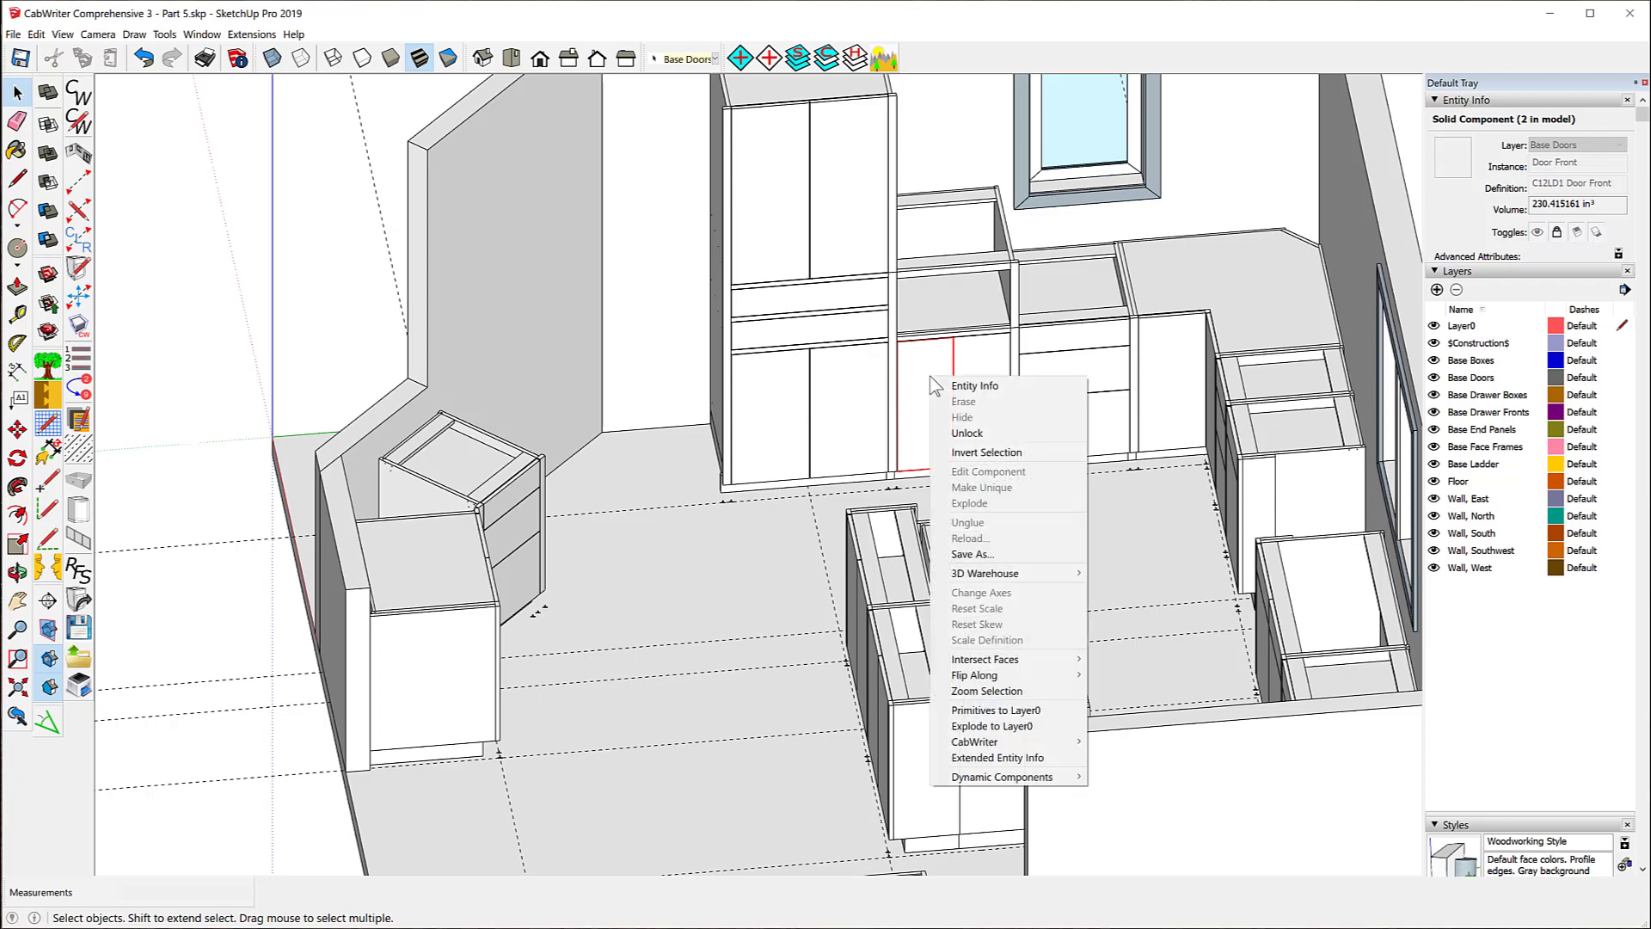
left_click(939, 386)
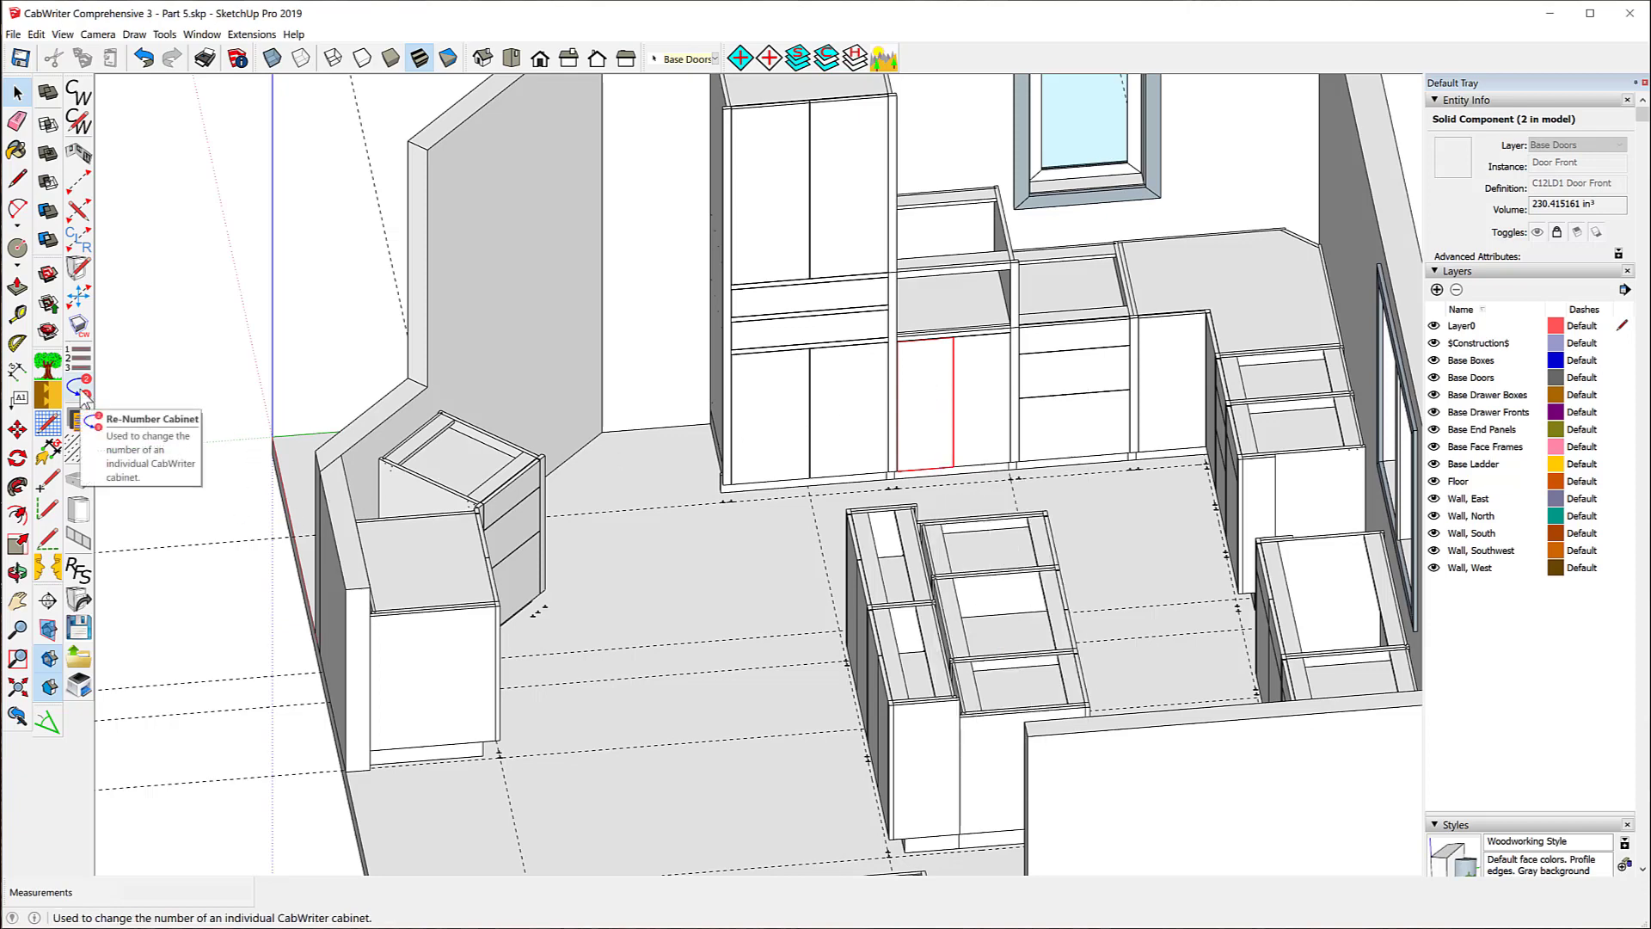
left_click(78, 388)
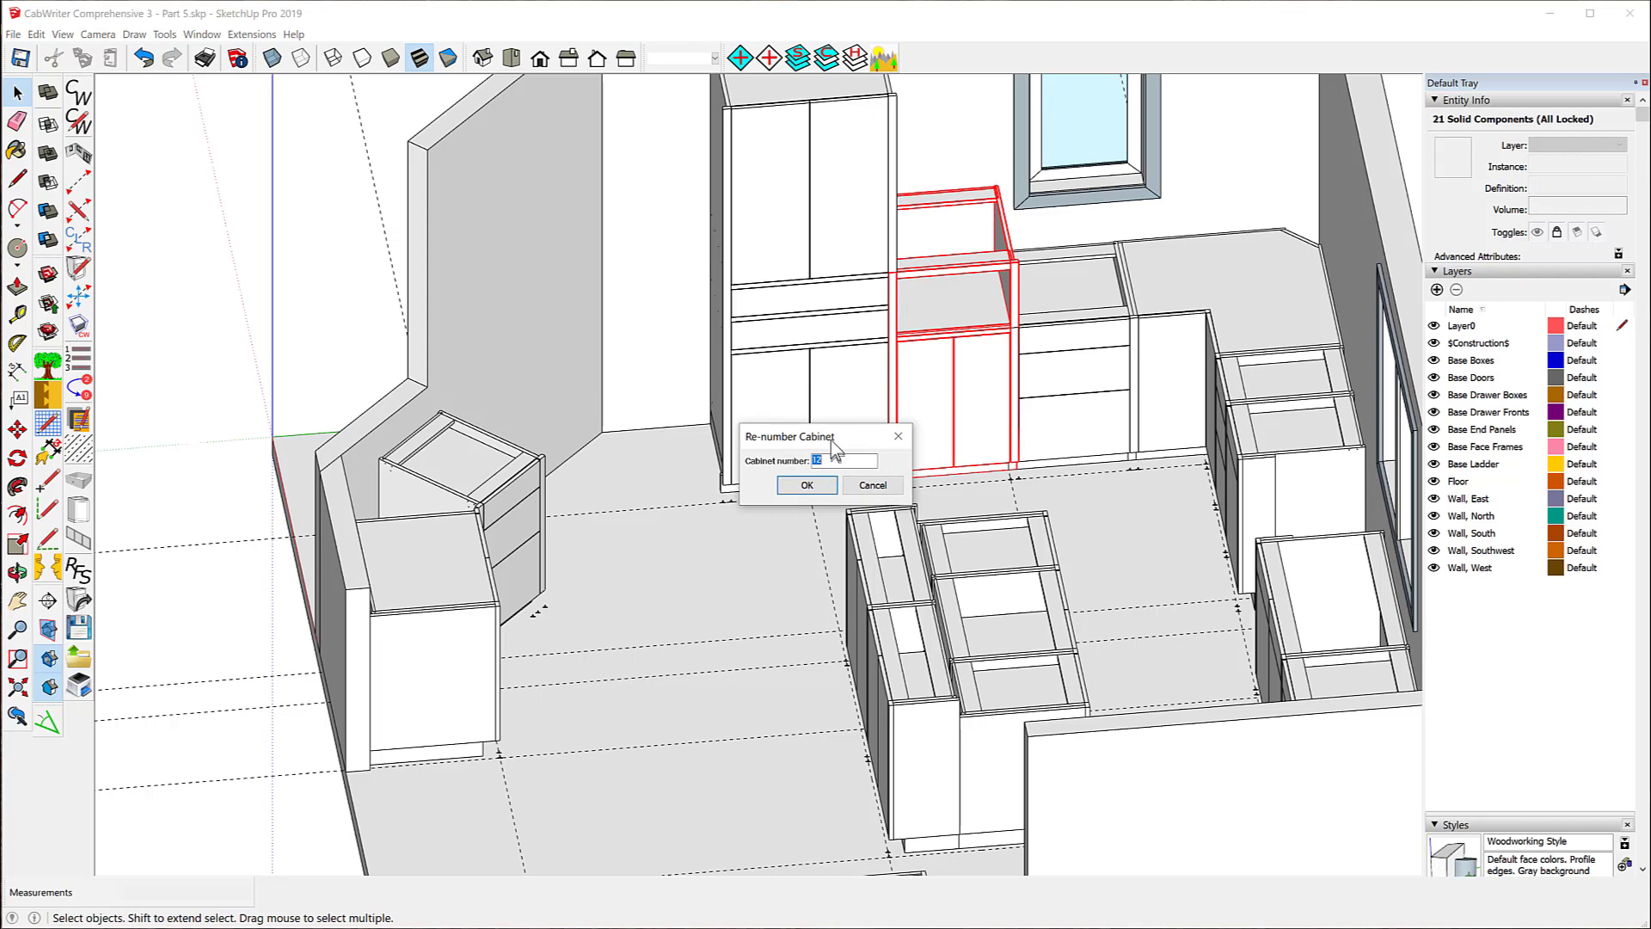
type("7")
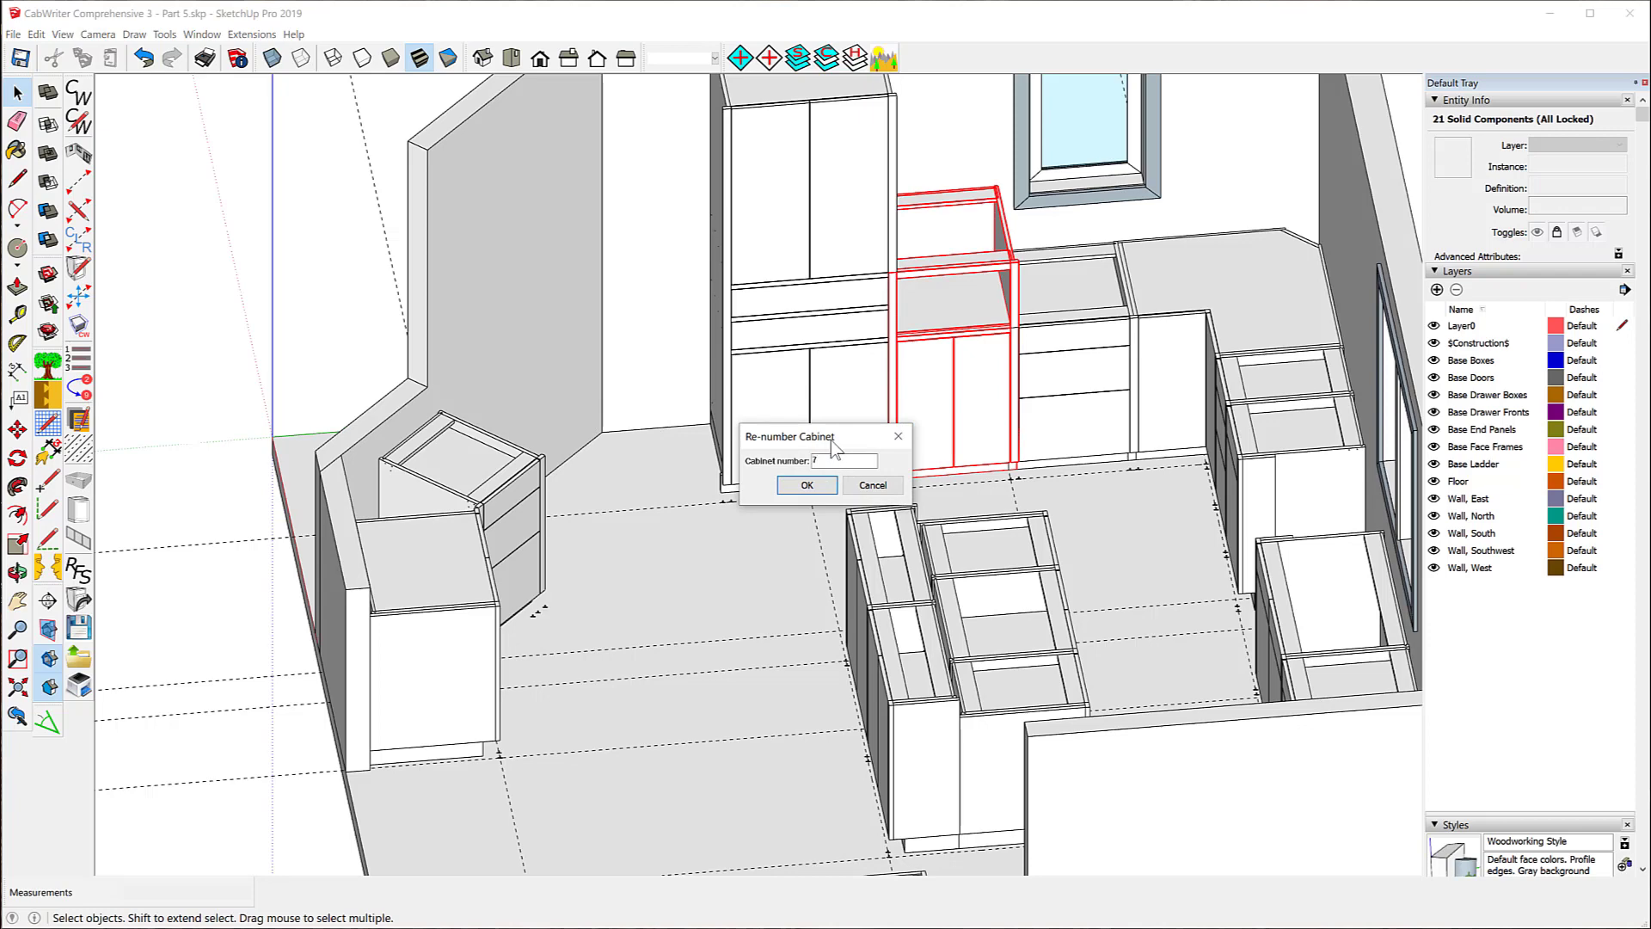
left_click(816, 488)
left_click(936, 368)
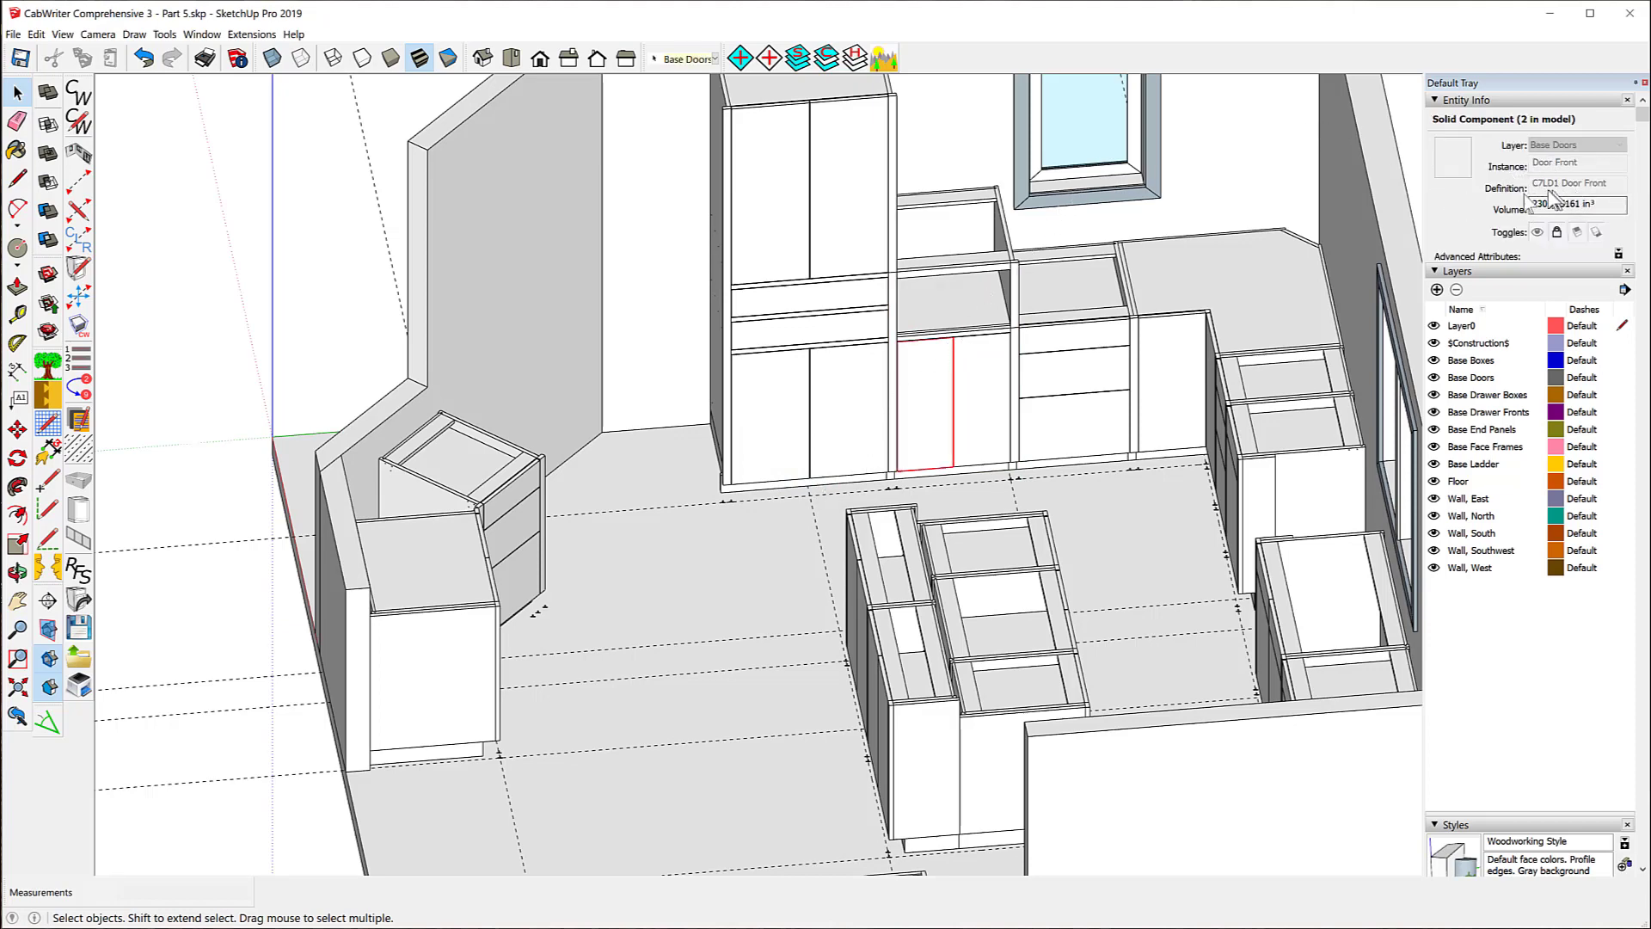
- Renumber the two-door cabinet beside the angled drawer cabinet as 12 and check its door's definition name
middle_click_drag(713, 559, 195, 472)
scroll(426, 378, "up", 2)
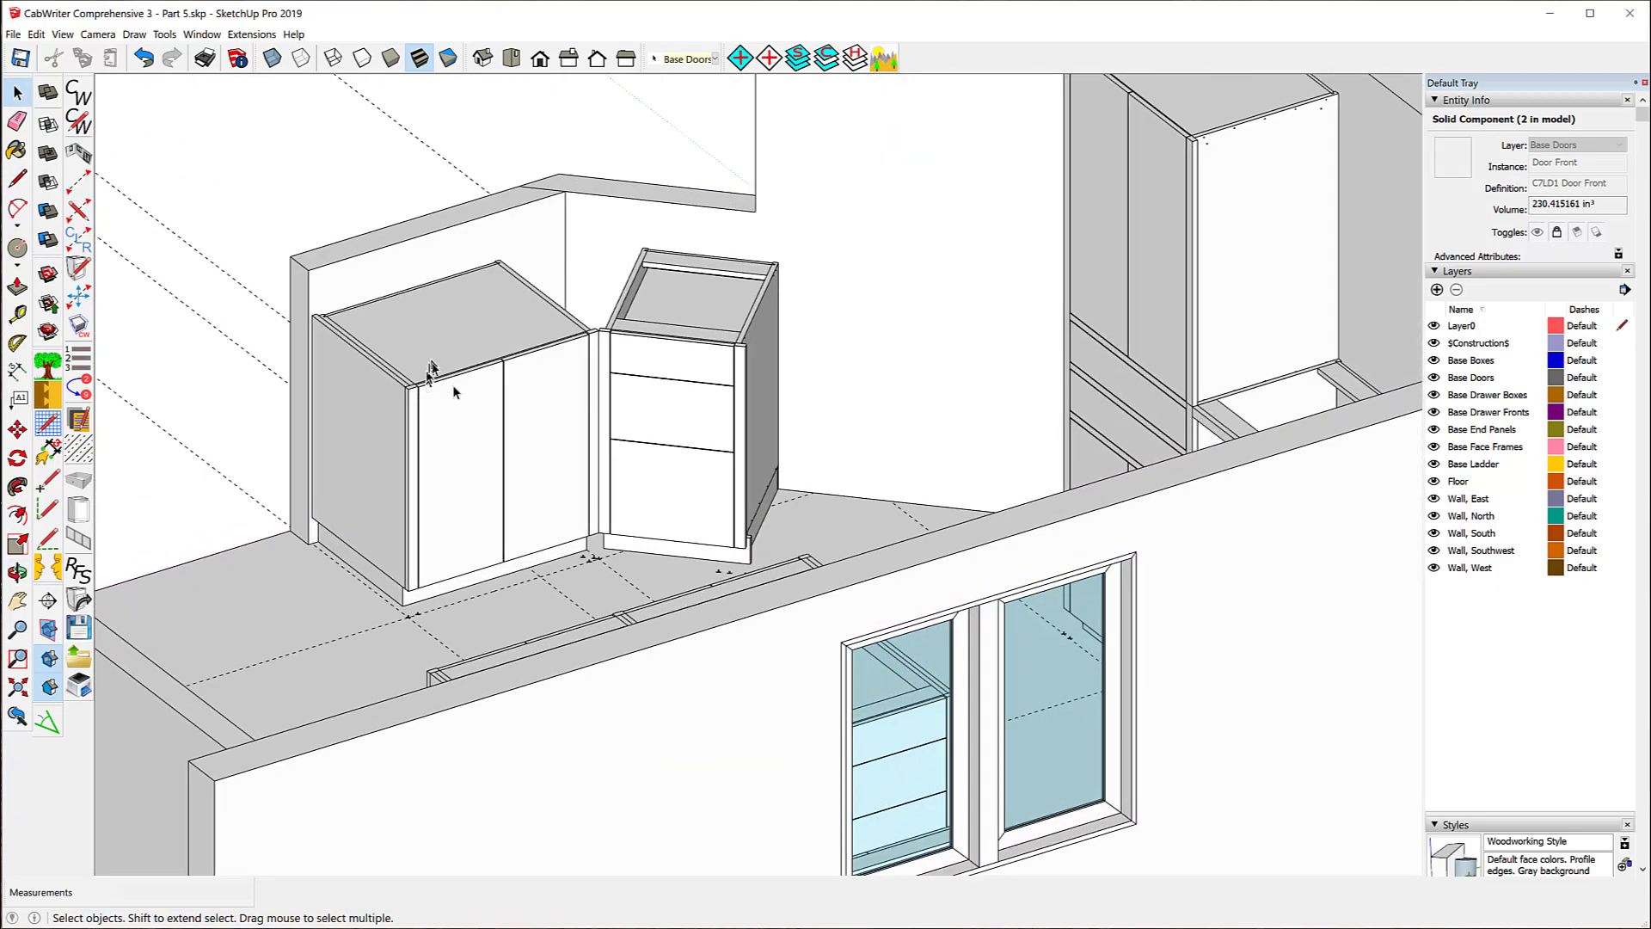
scroll(430, 370, "up", 3)
left_click(453, 437)
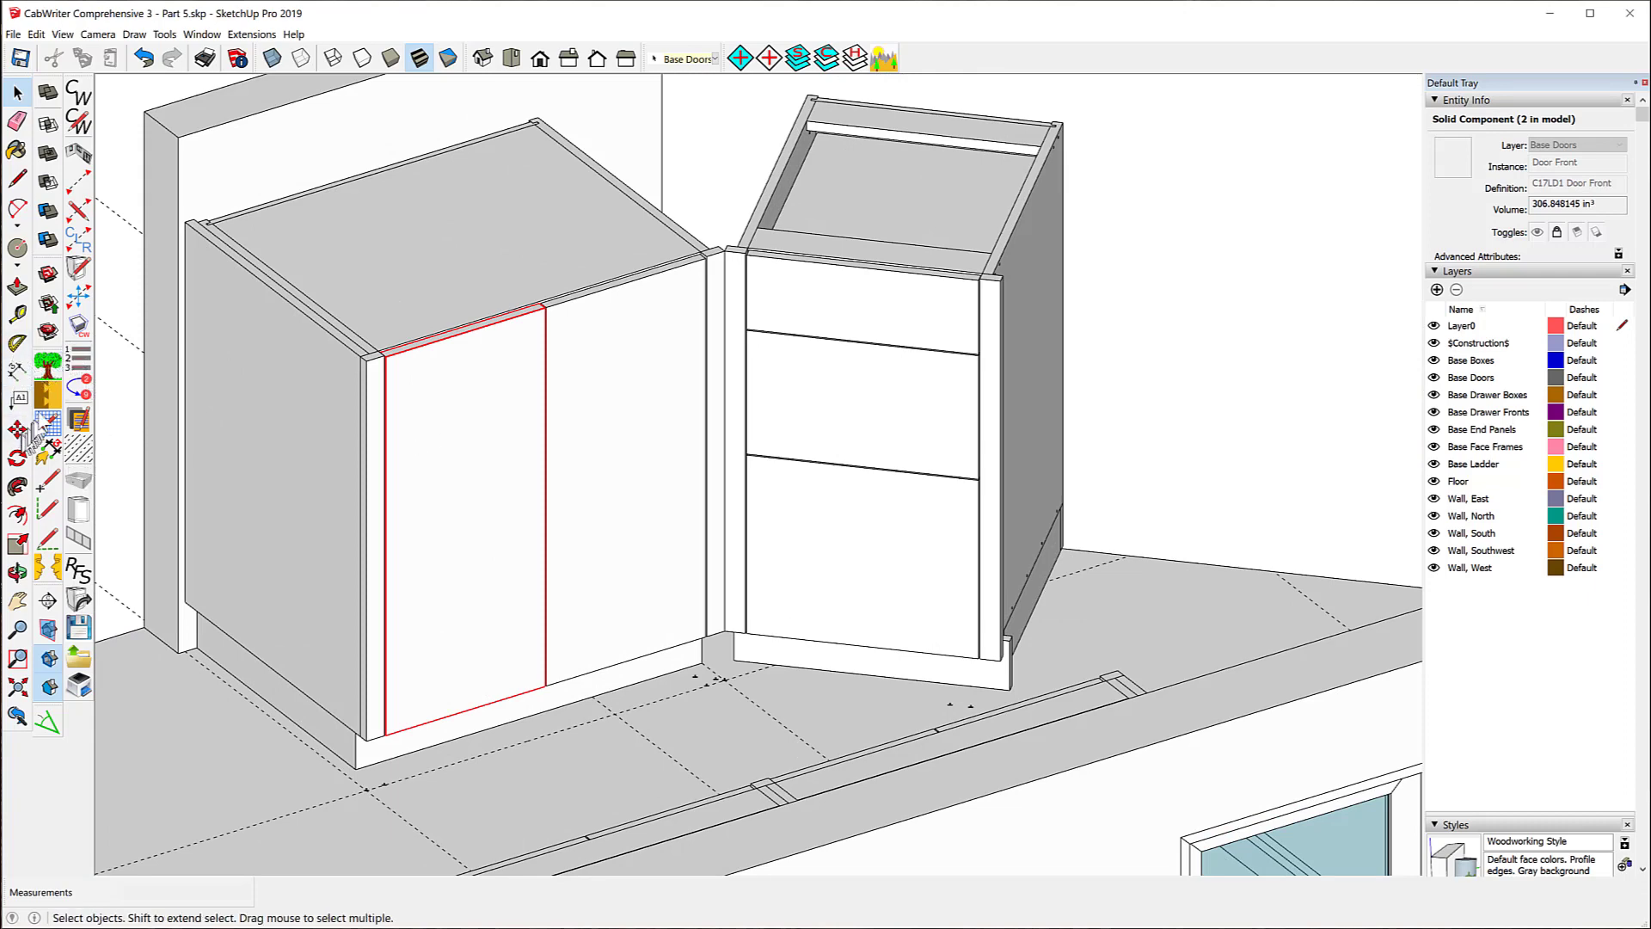
left_click(76, 394)
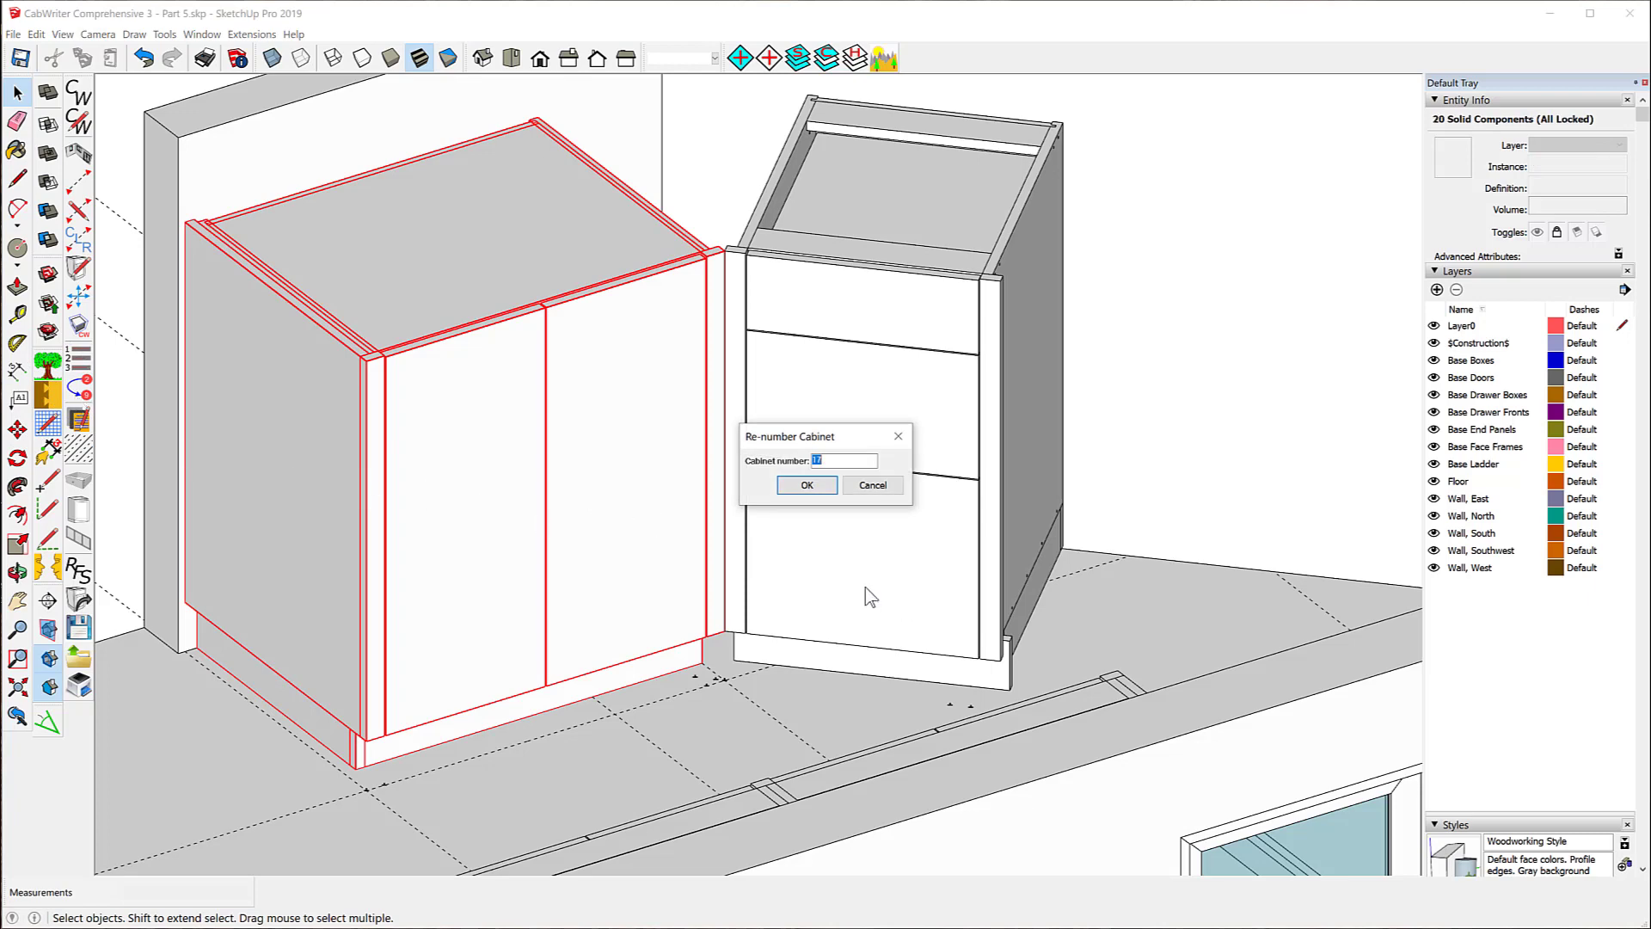
type("12")
left_click(809, 486)
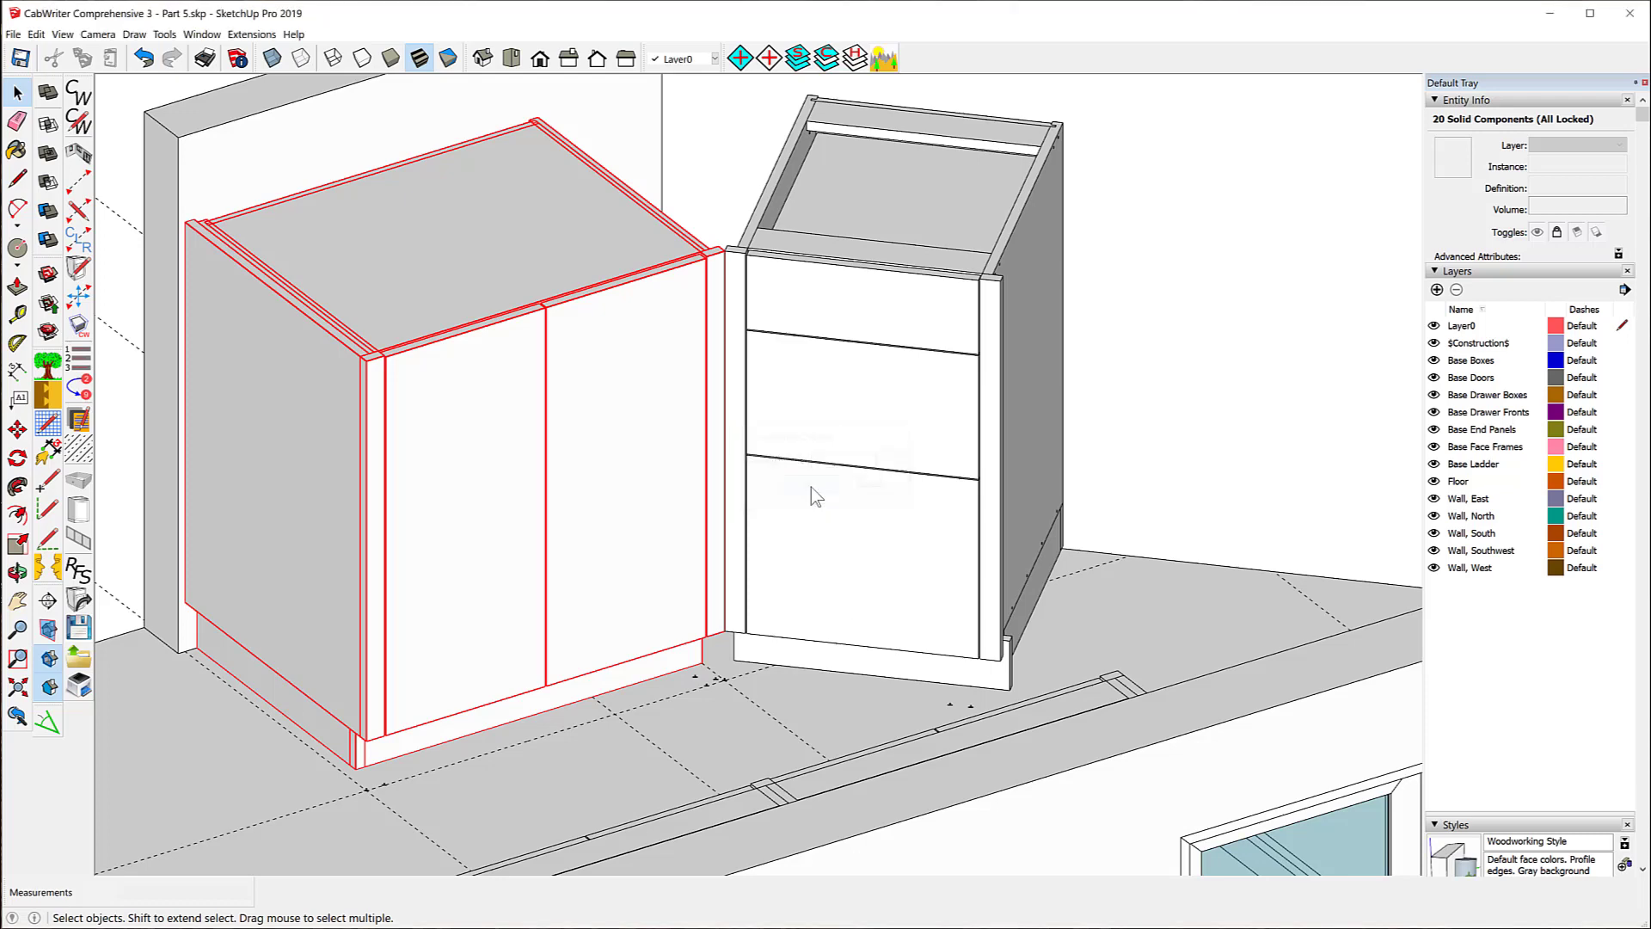
left_click(632, 385)
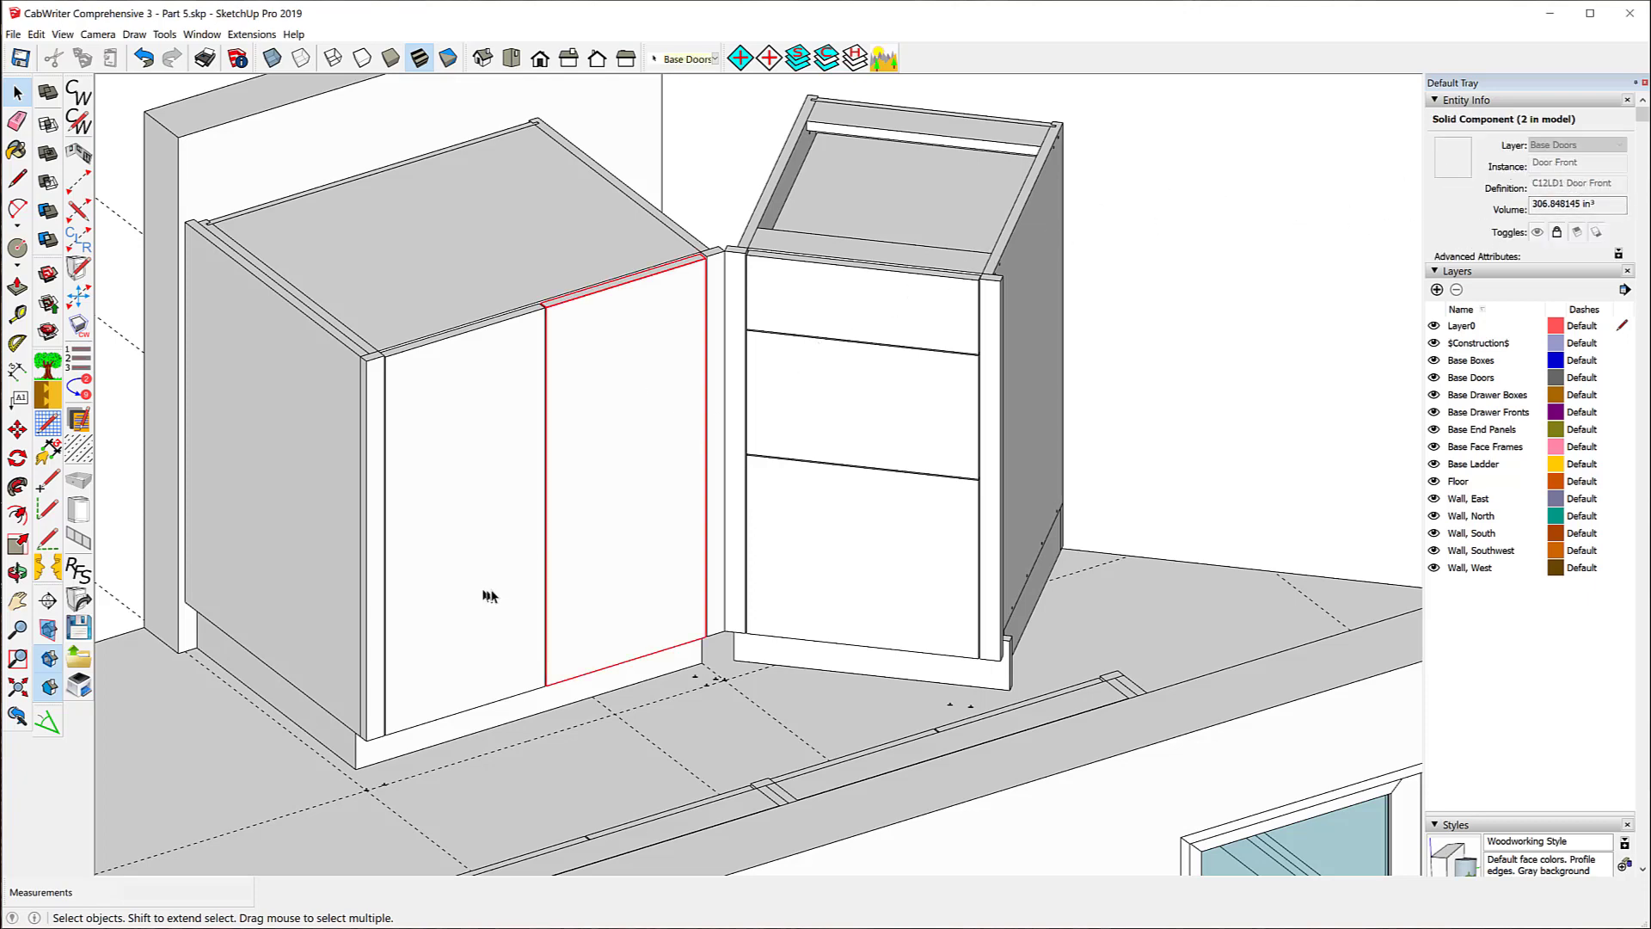
- Review the renumbered cabinet's components in the Outliner's C12L list
scroll(488, 595, "down", 2)
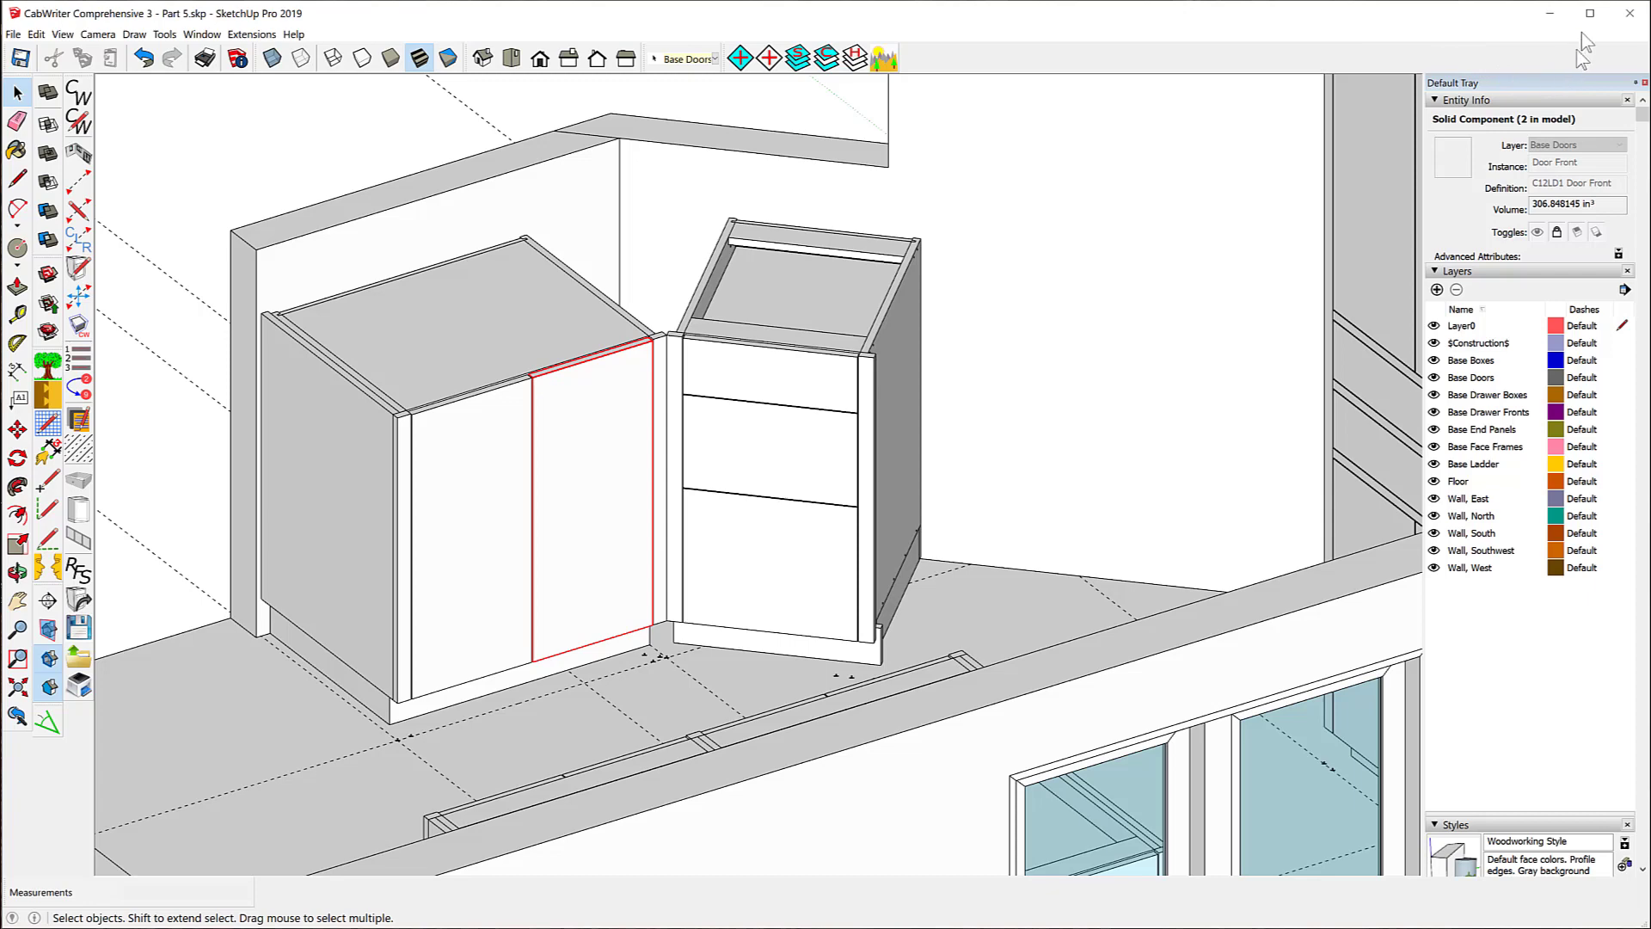
scroll(1513, 457, "down", 5)
scroll(1528, 516, "down", 10)
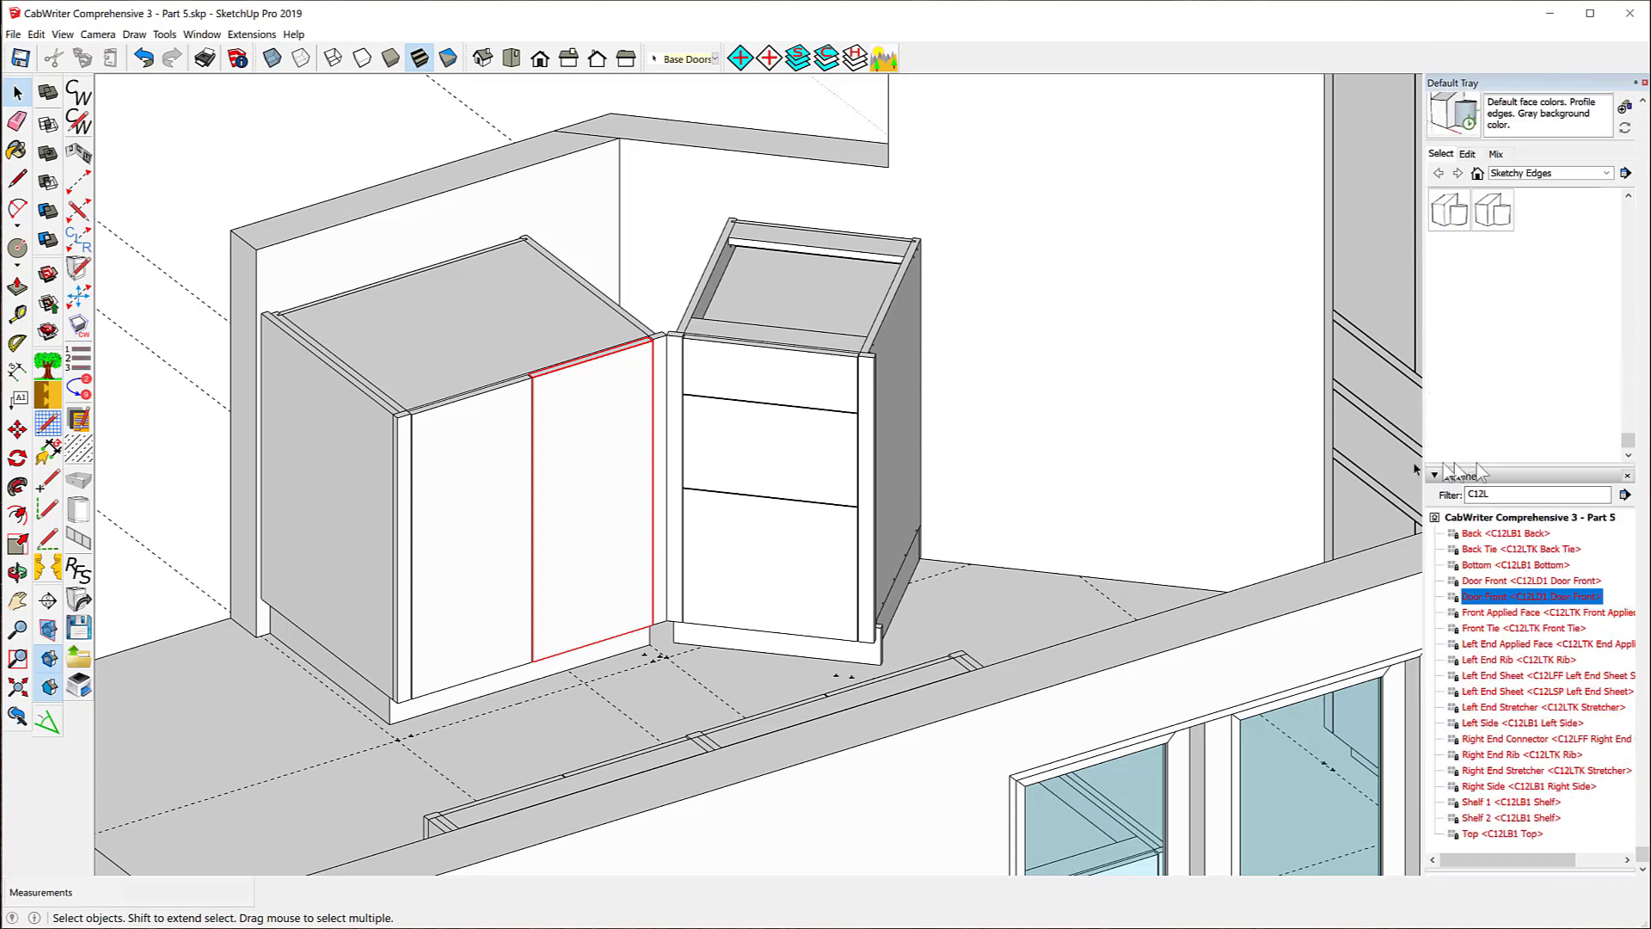
- Close the Outliner, switch to the LayOut drawing and examine corner cabinet C10 on the Upper Plan
left_click(1627, 476)
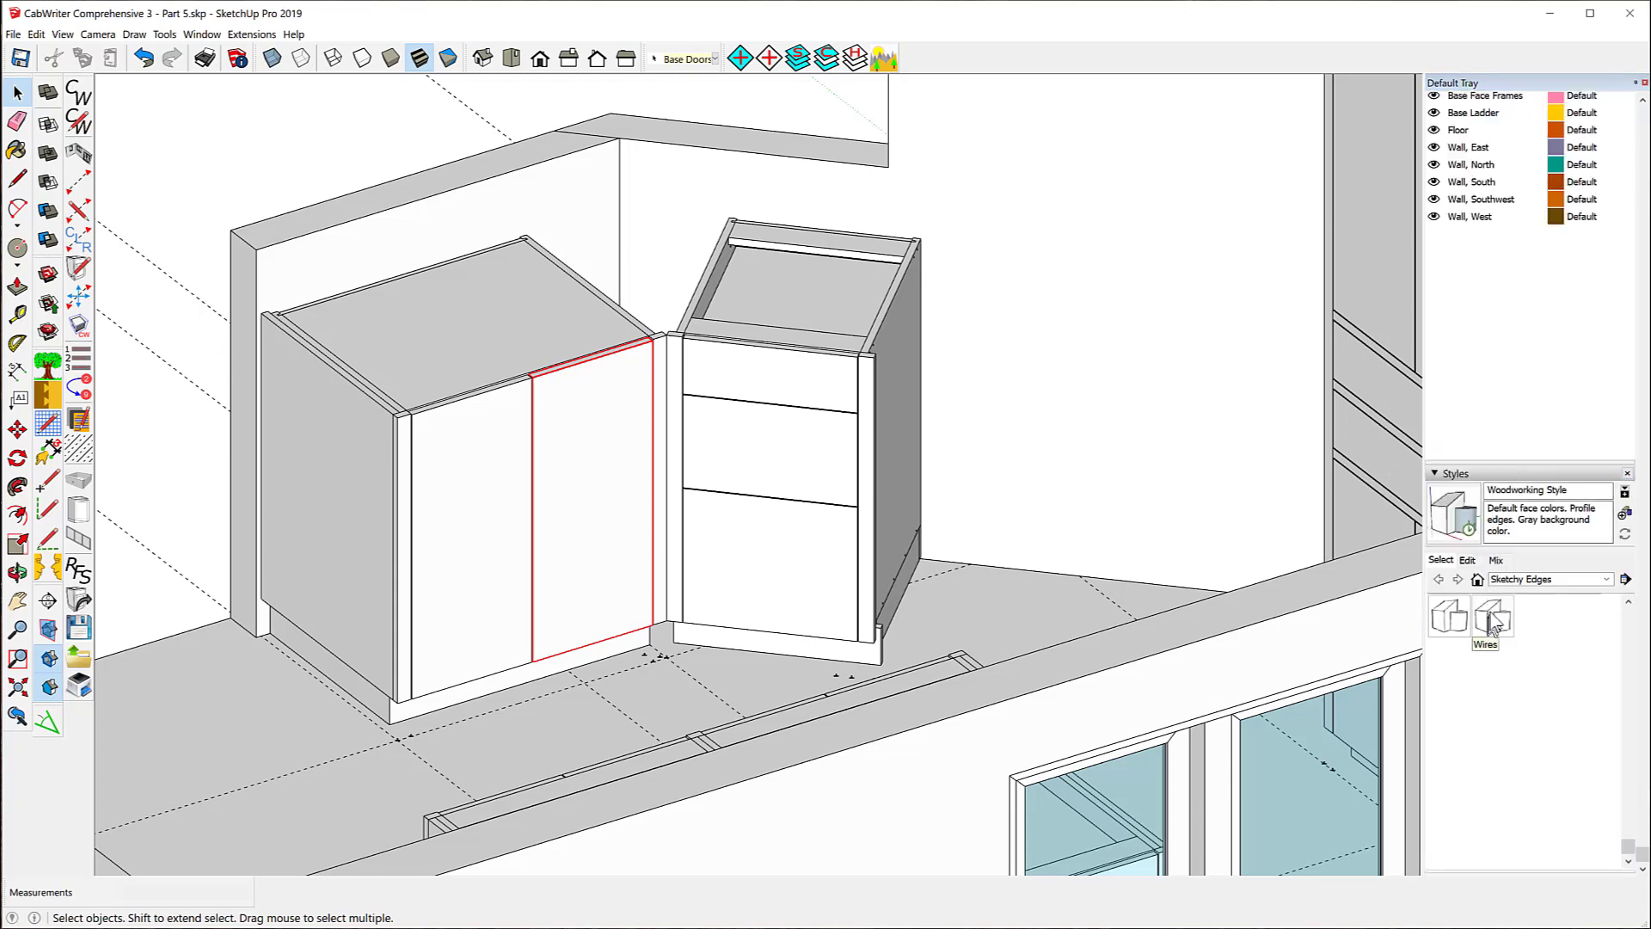
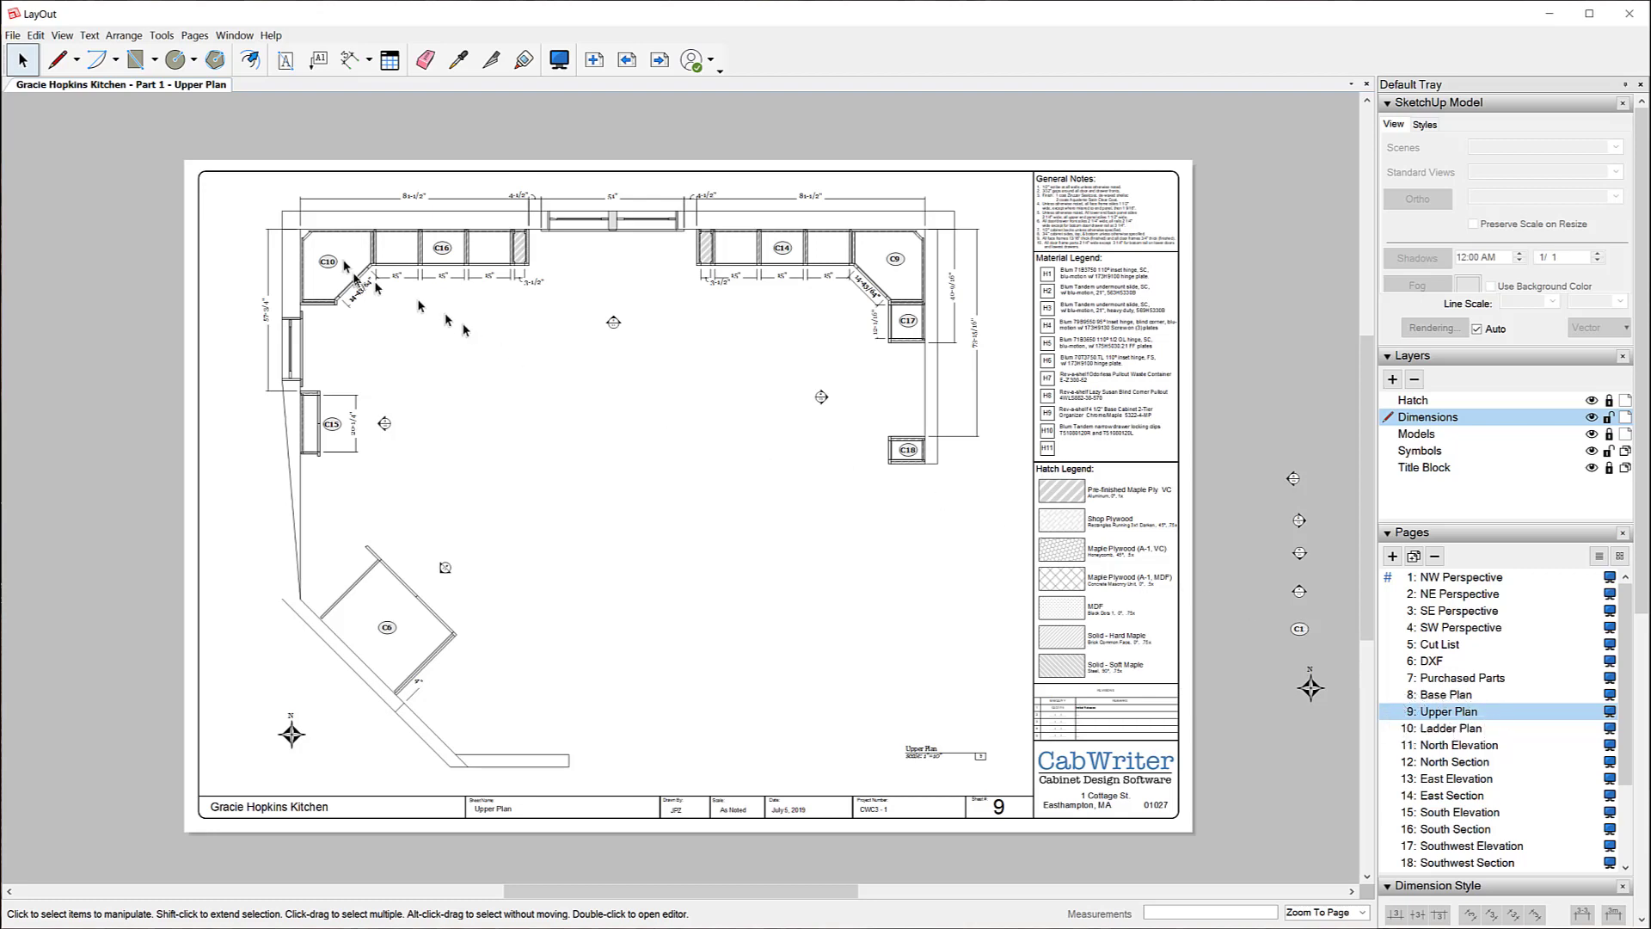
scroll(297, 213, "up", 3)
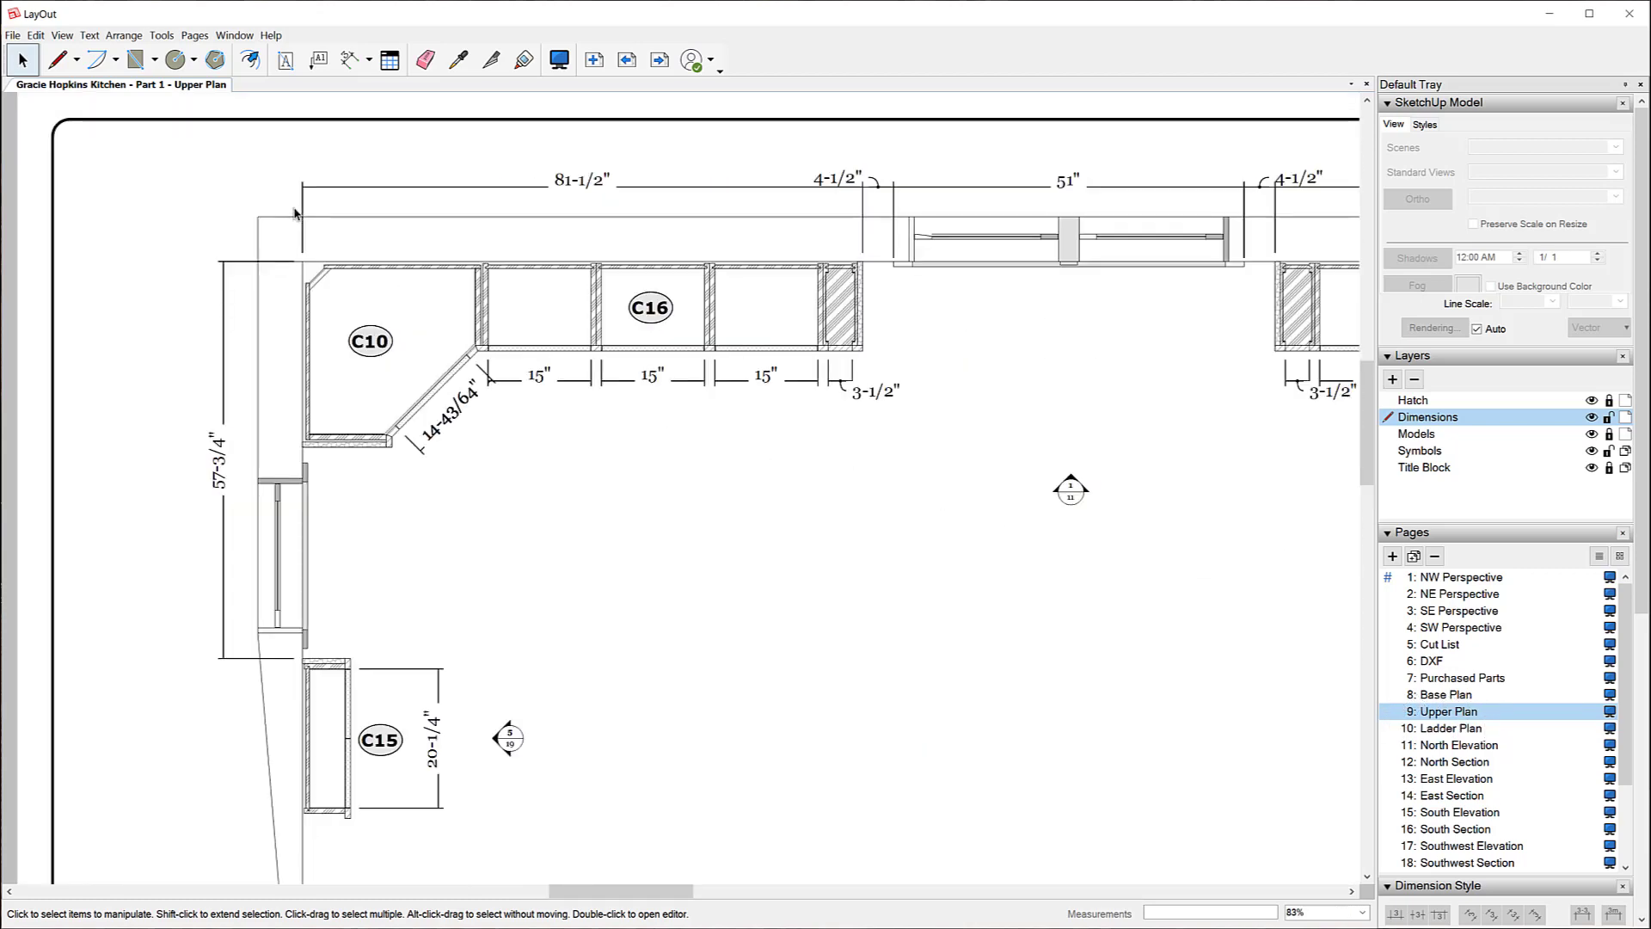
scroll(297, 212, "up", 1)
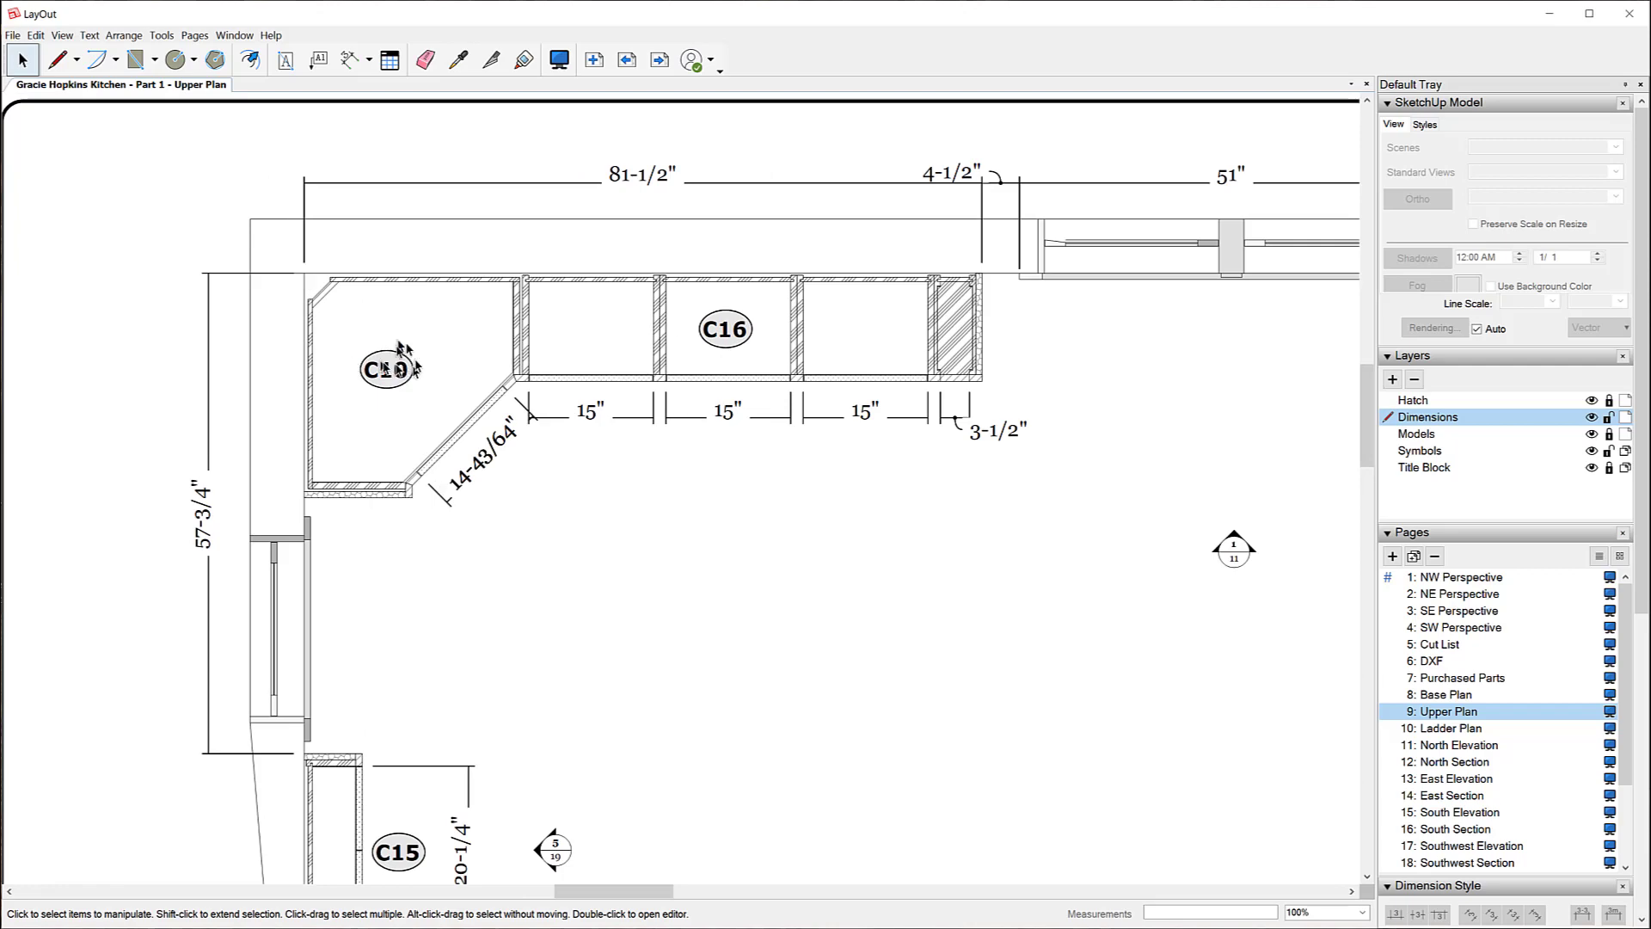
scroll(415, 365, "up", 1)
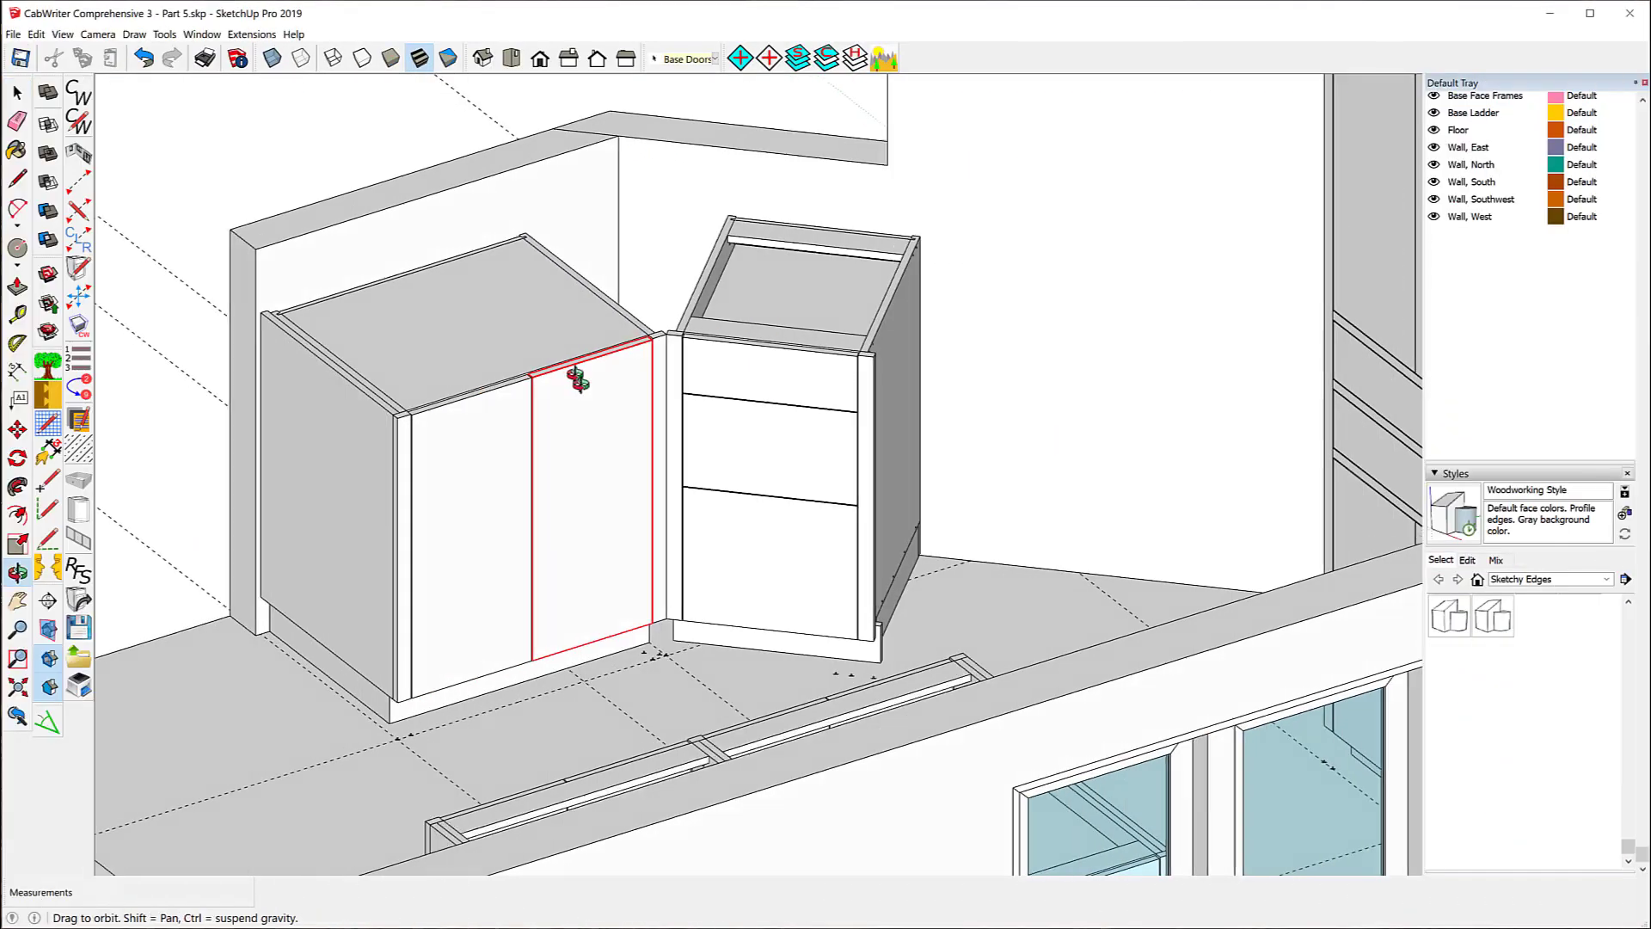
- In the SketchUp kitchen model, create a horizontal guide on the north wall 54 inches above the floor edge
mouse_move(579, 370)
left_mouse_down()
mouse_move(904, 410)
mouse_move(1186, 370)
mouse_move(1201, 328)
left_mouse_up()
key("space")
scroll(748, 452, "down", 5)
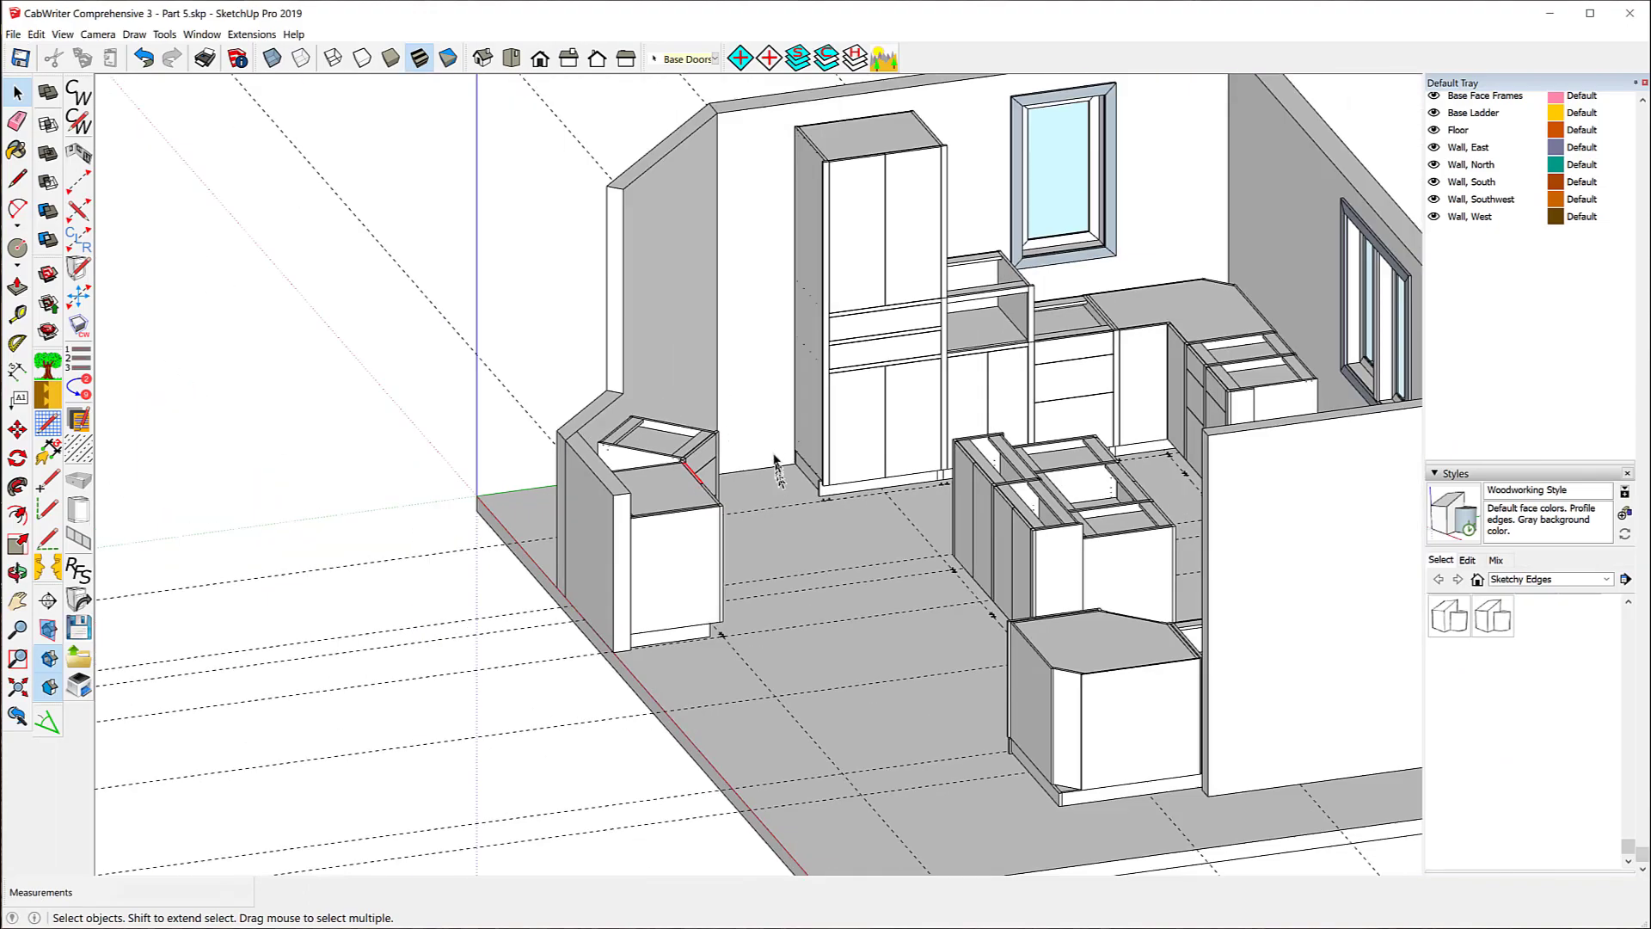
middle_click_drag(776, 468, 873, 411)
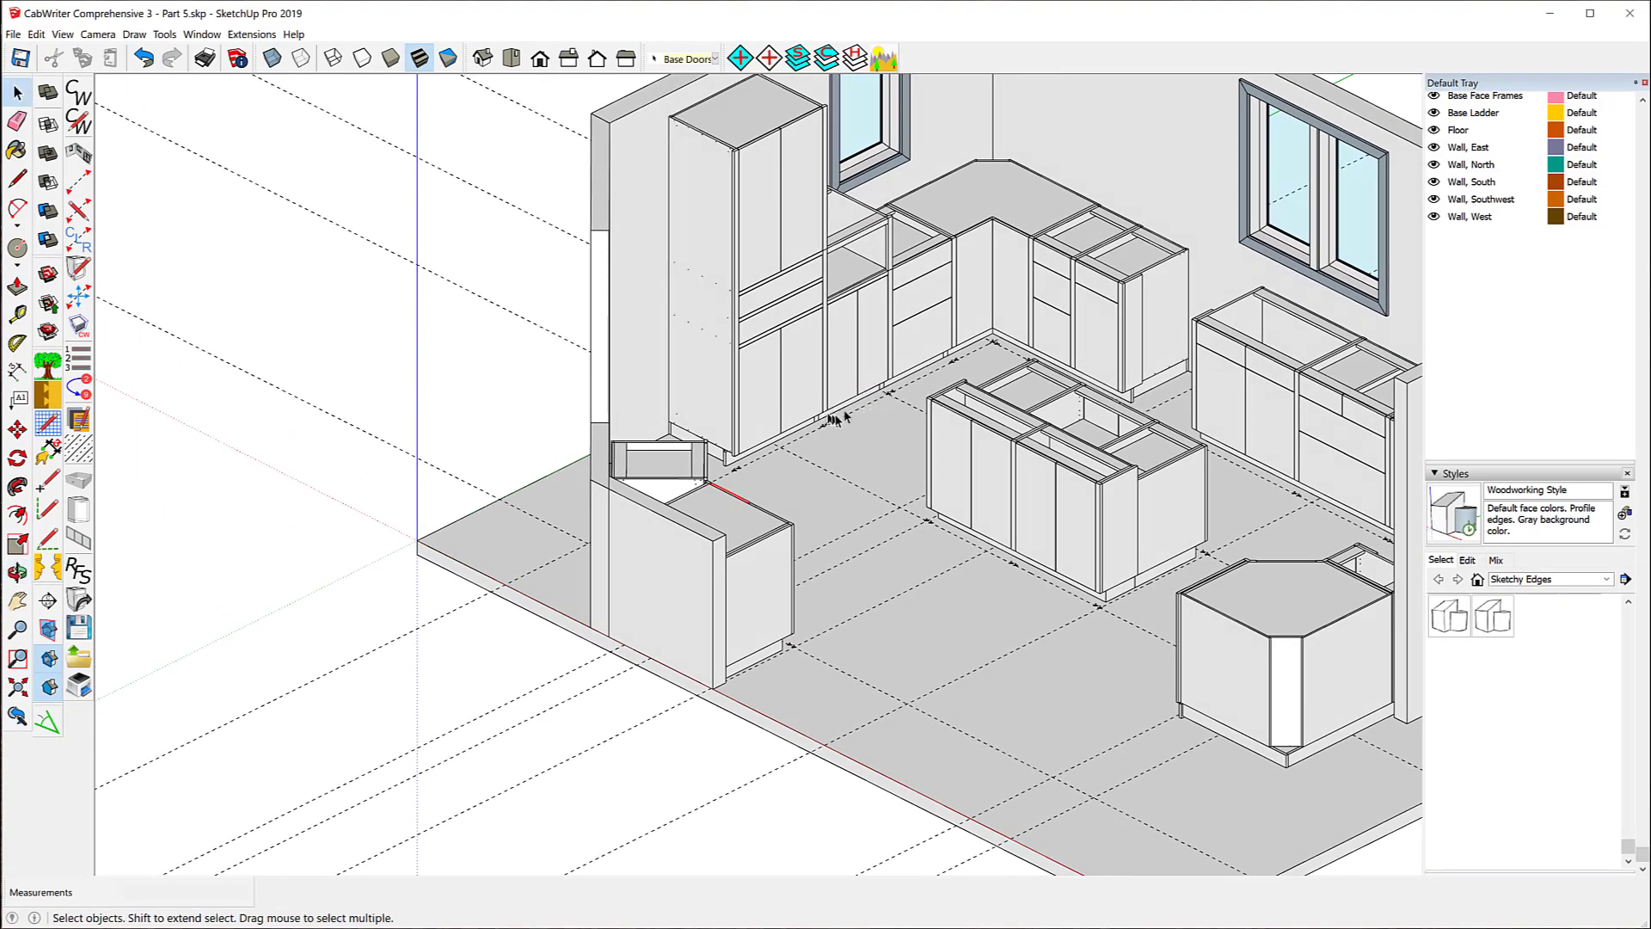
middle_click_drag(774, 229, 954, 240)
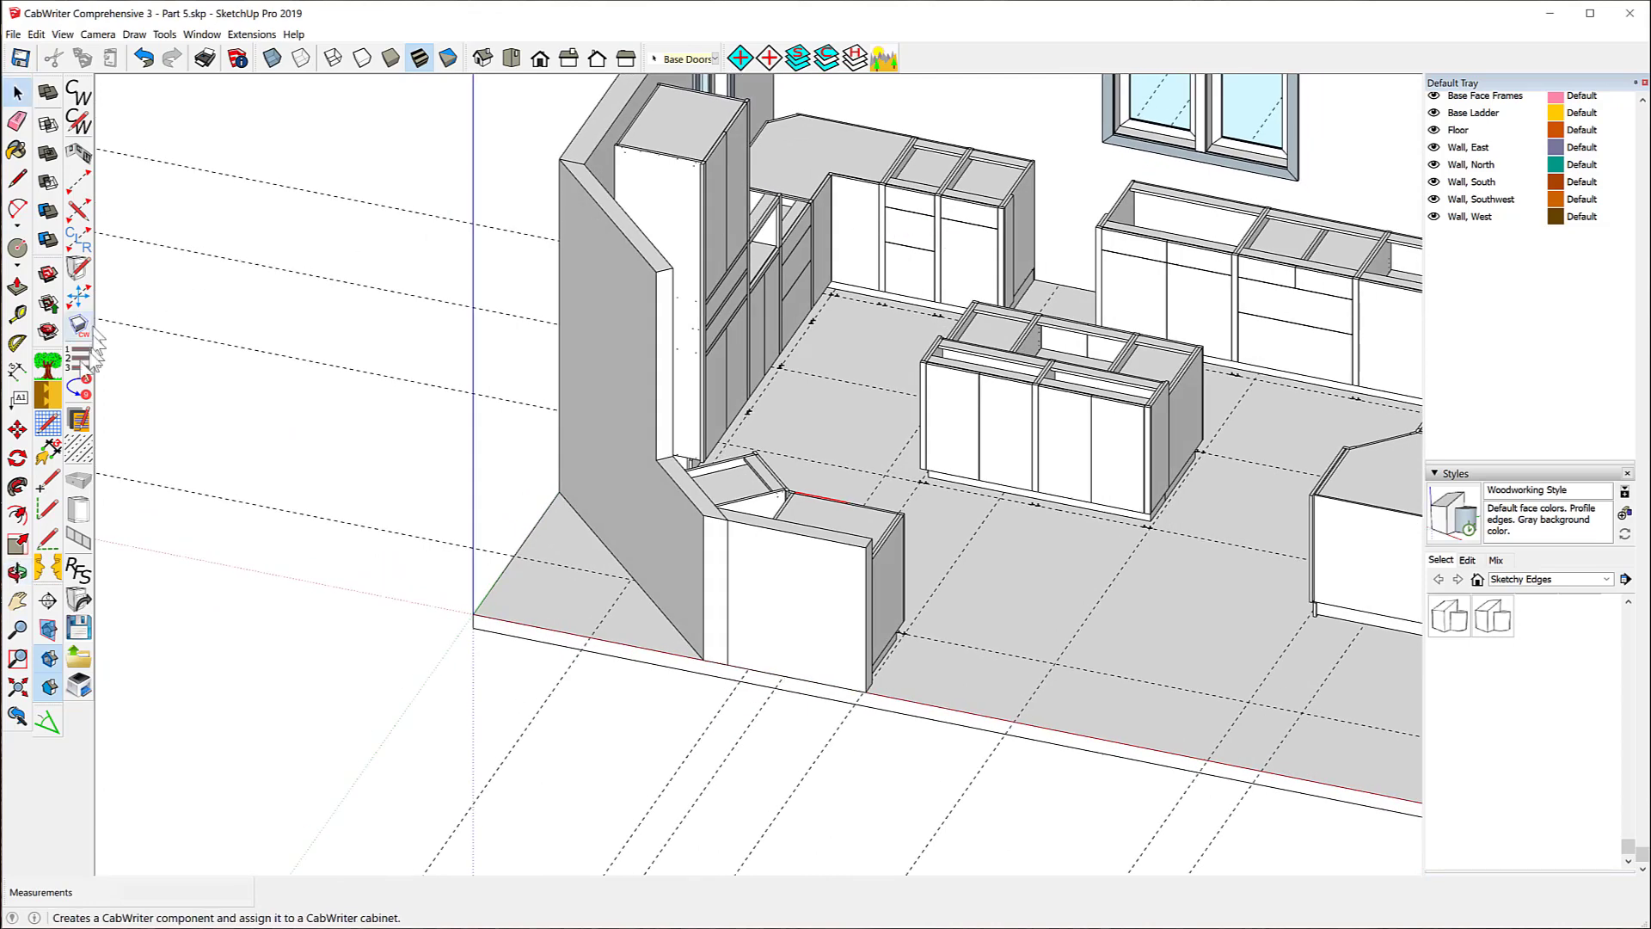
left_click(19, 316)
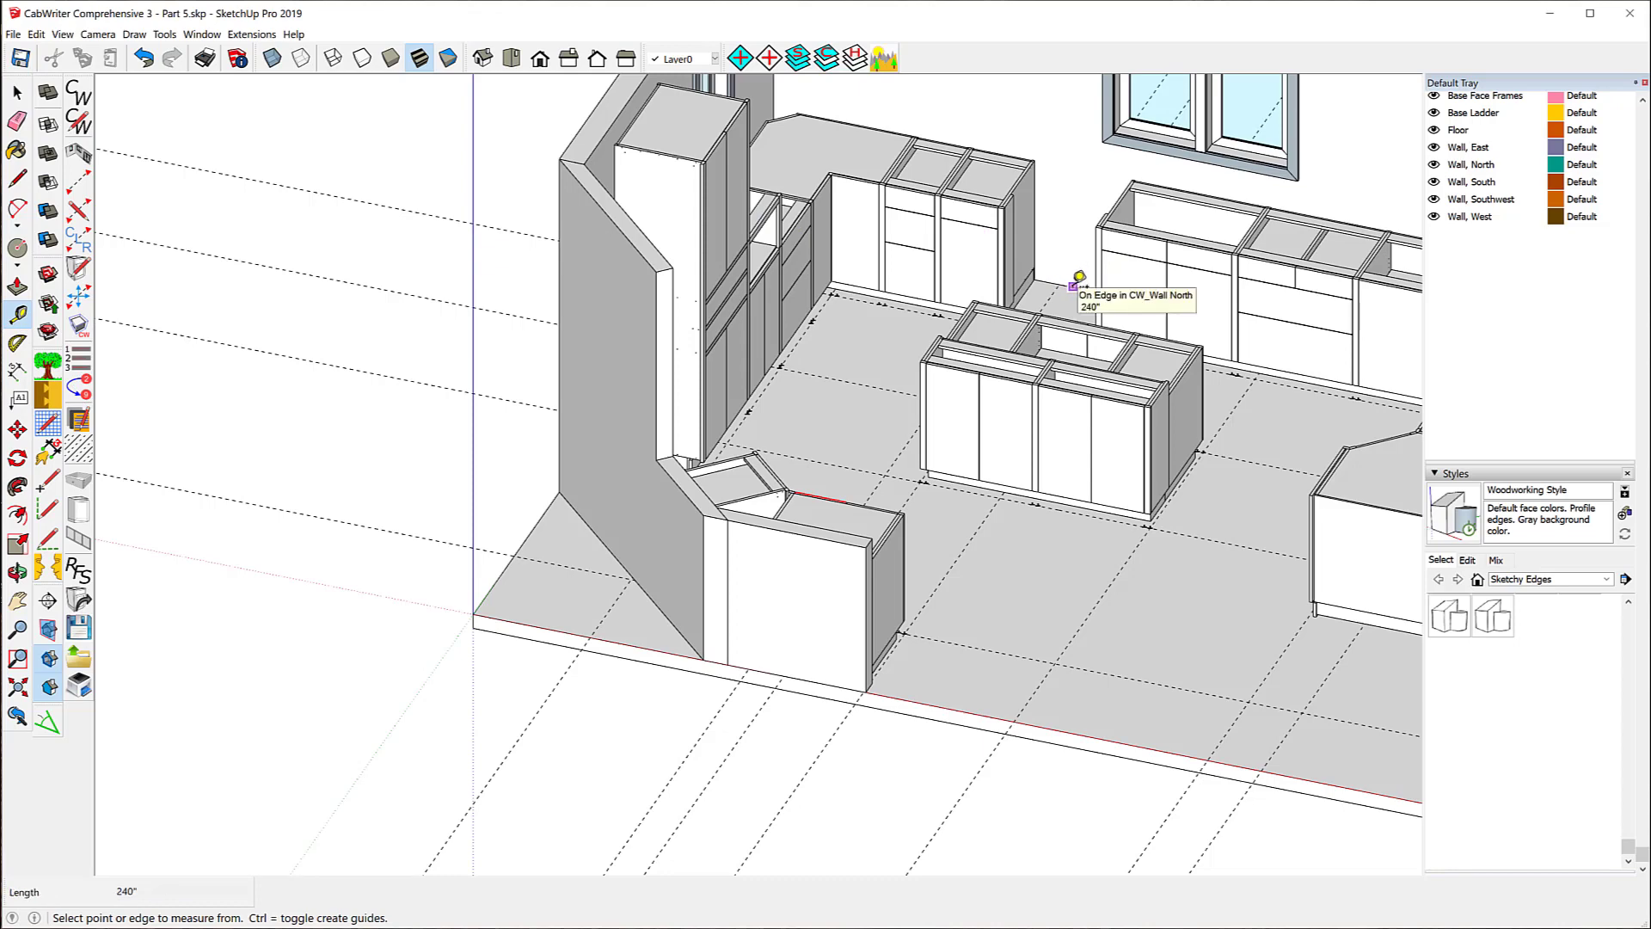
left_click(1073, 285)
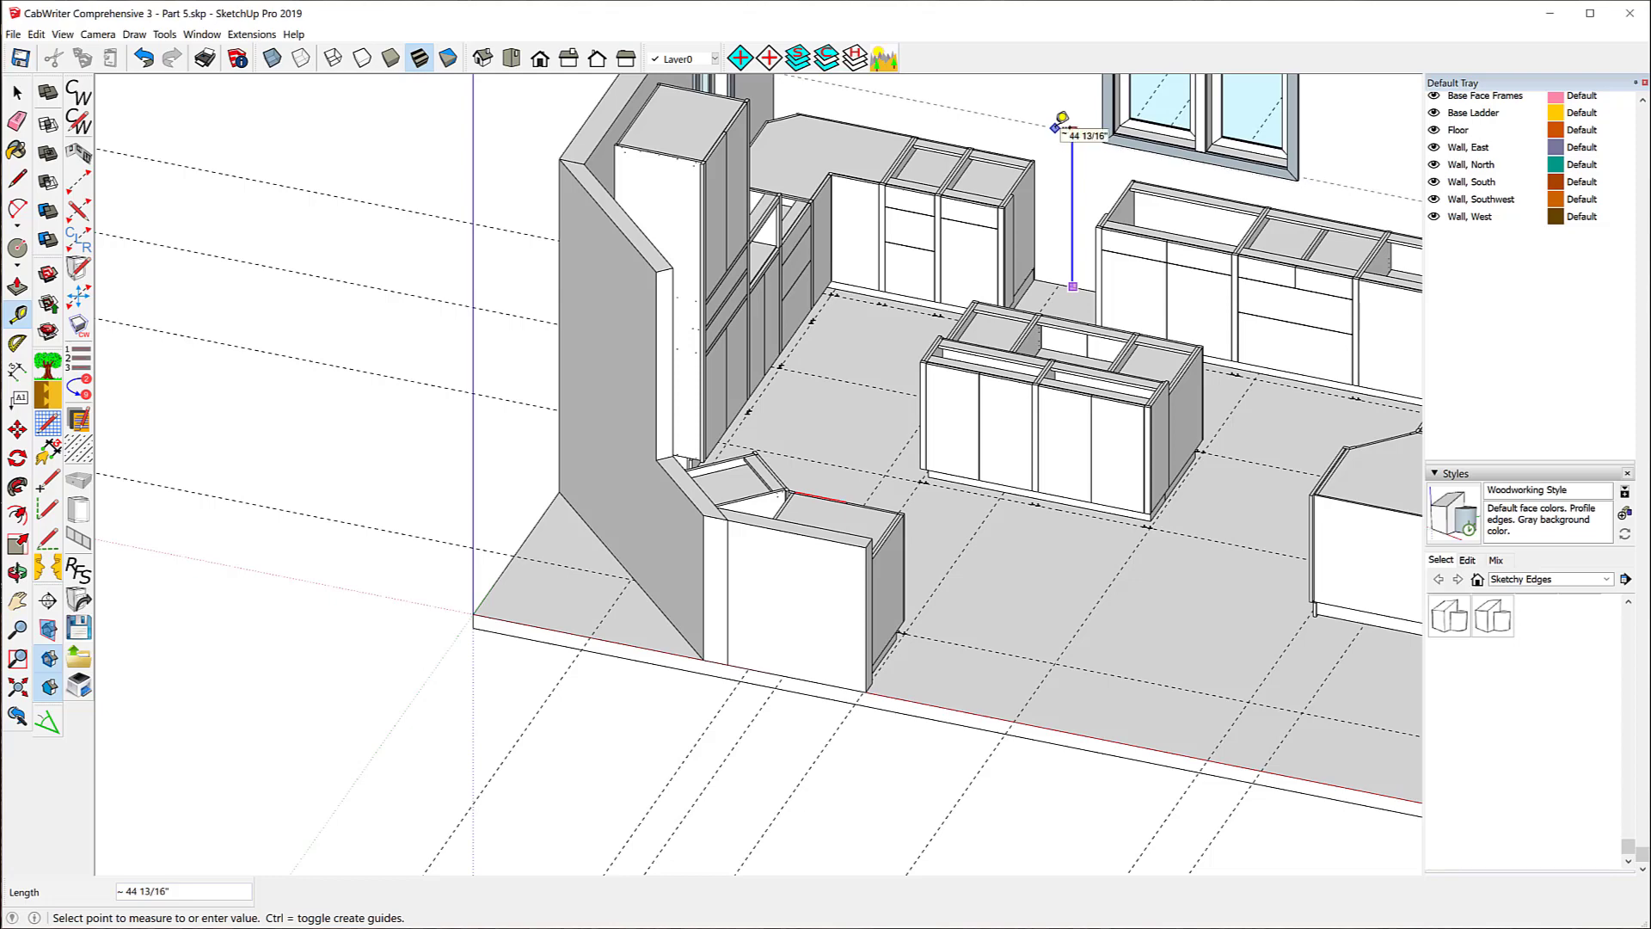
key("Return")
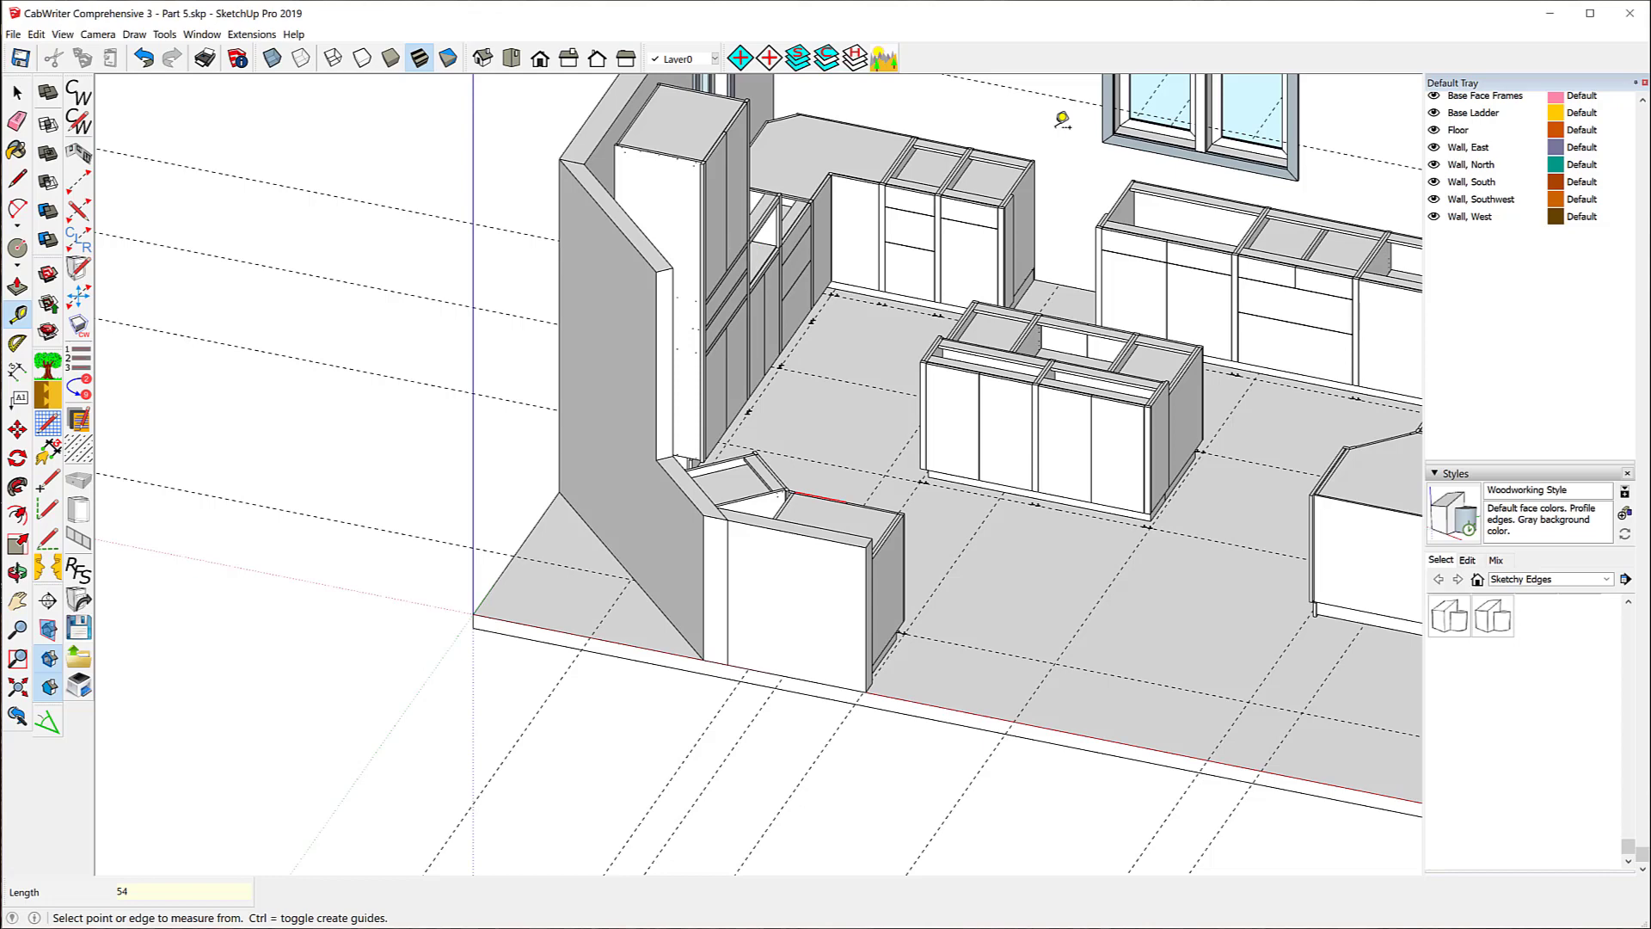
- Move the north wall's horizontal guide 13 inches out from the wall along the green axis
scroll(889, 251, "down", 3)
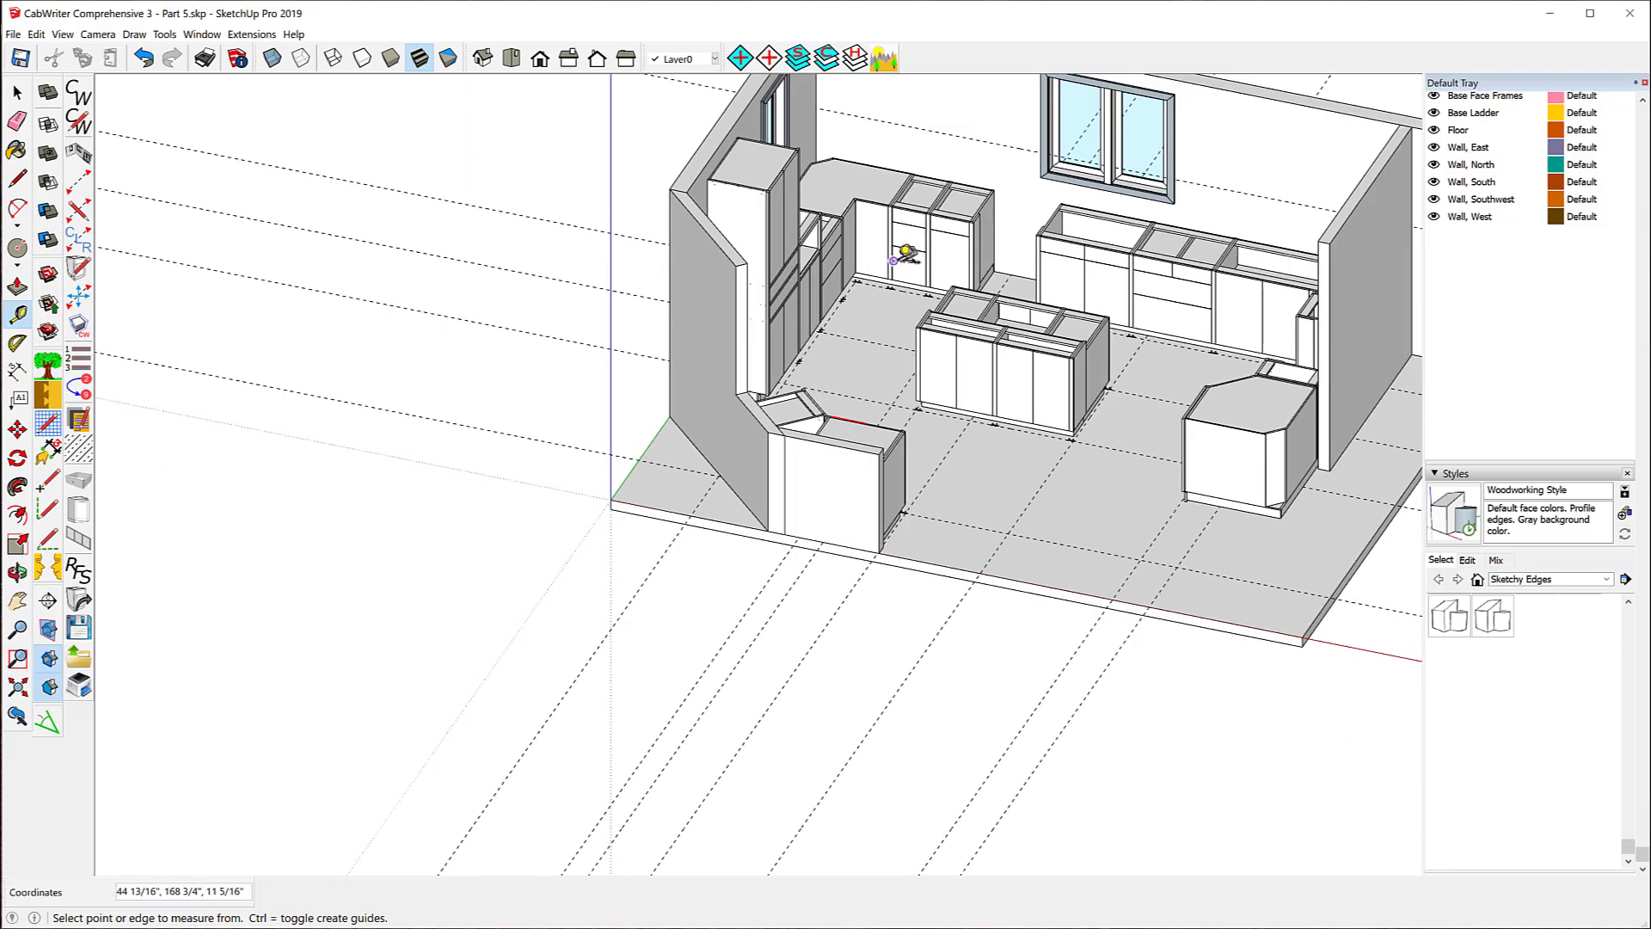
scroll(987, 120, "up", 3)
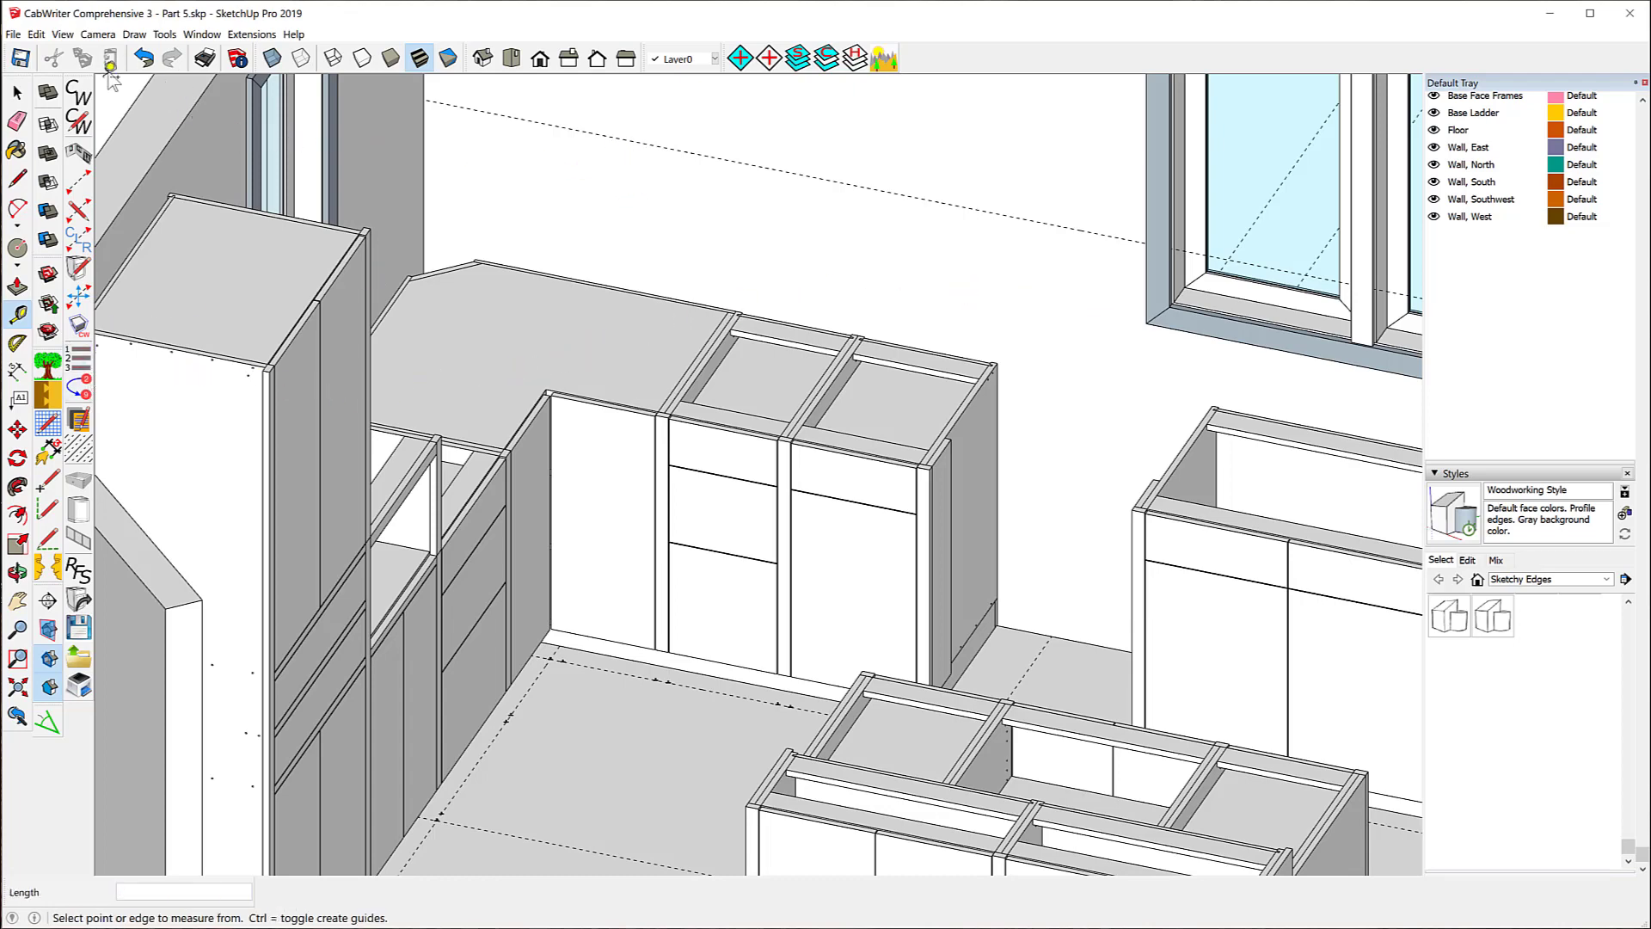
left_click(12, 95)
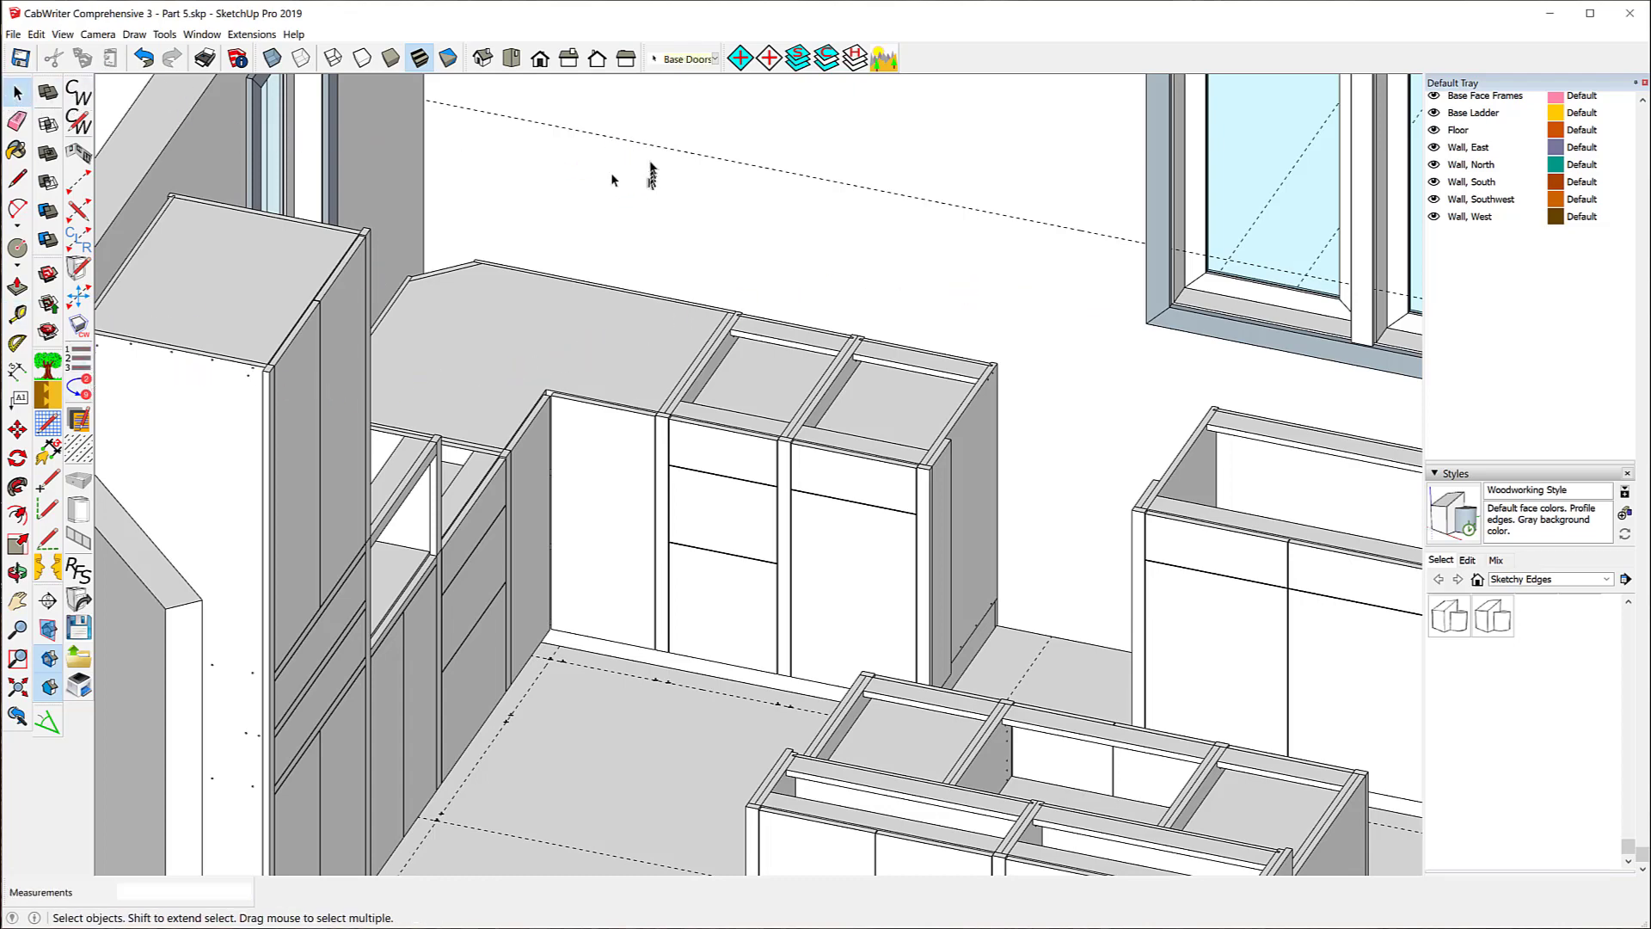
left_click(650, 152)
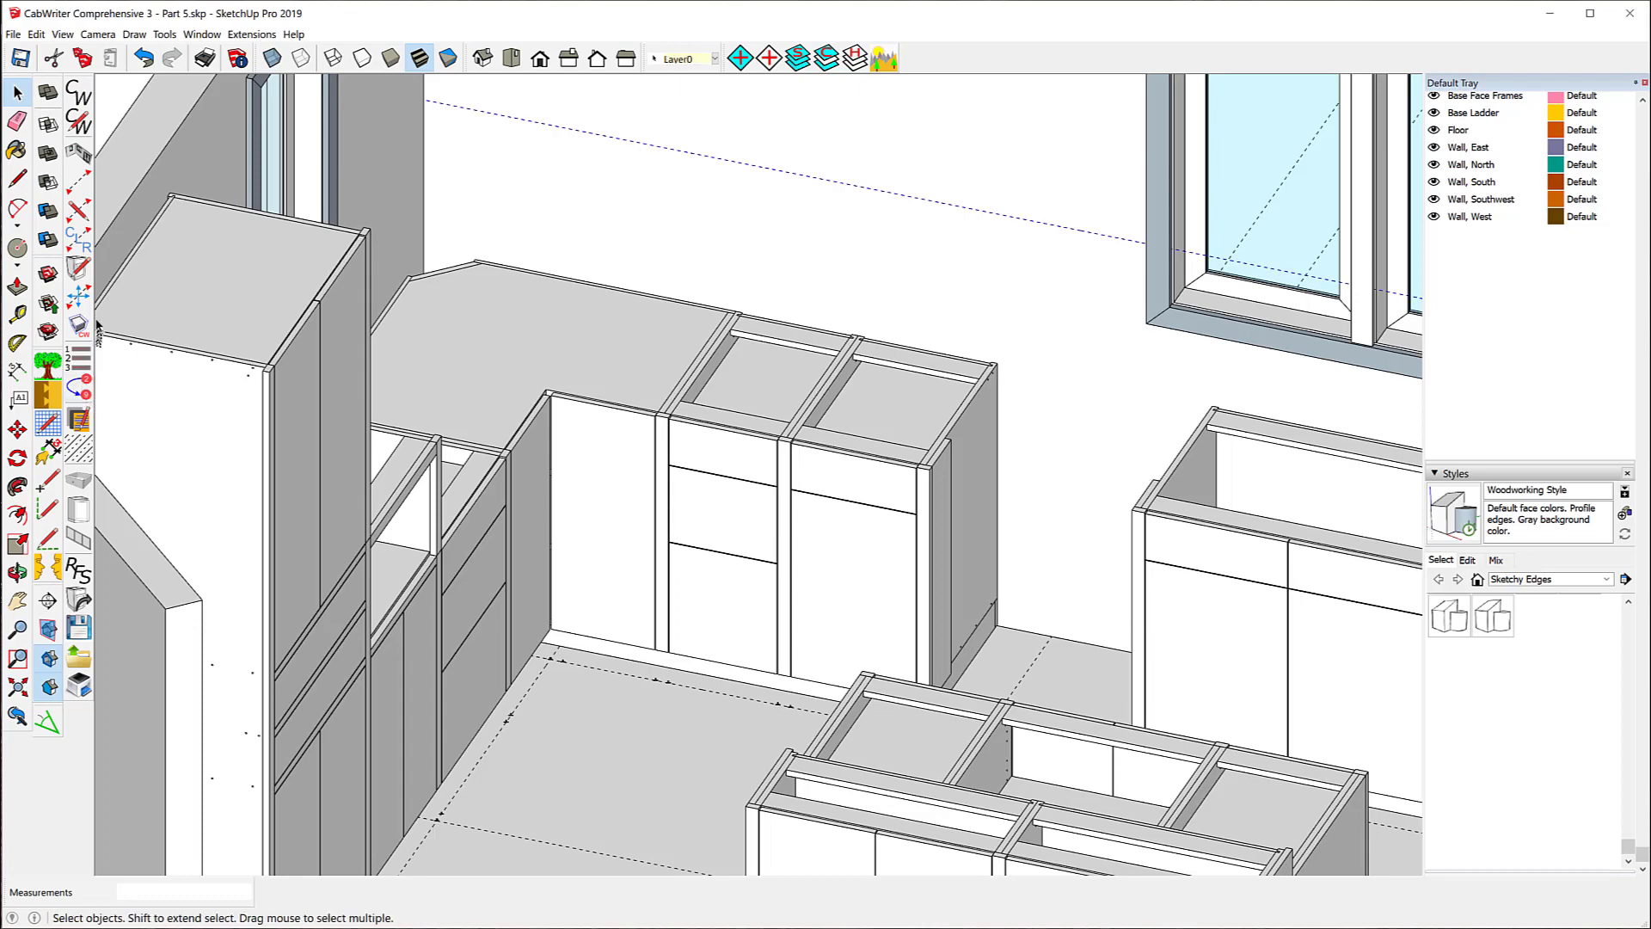
left_click(17, 429)
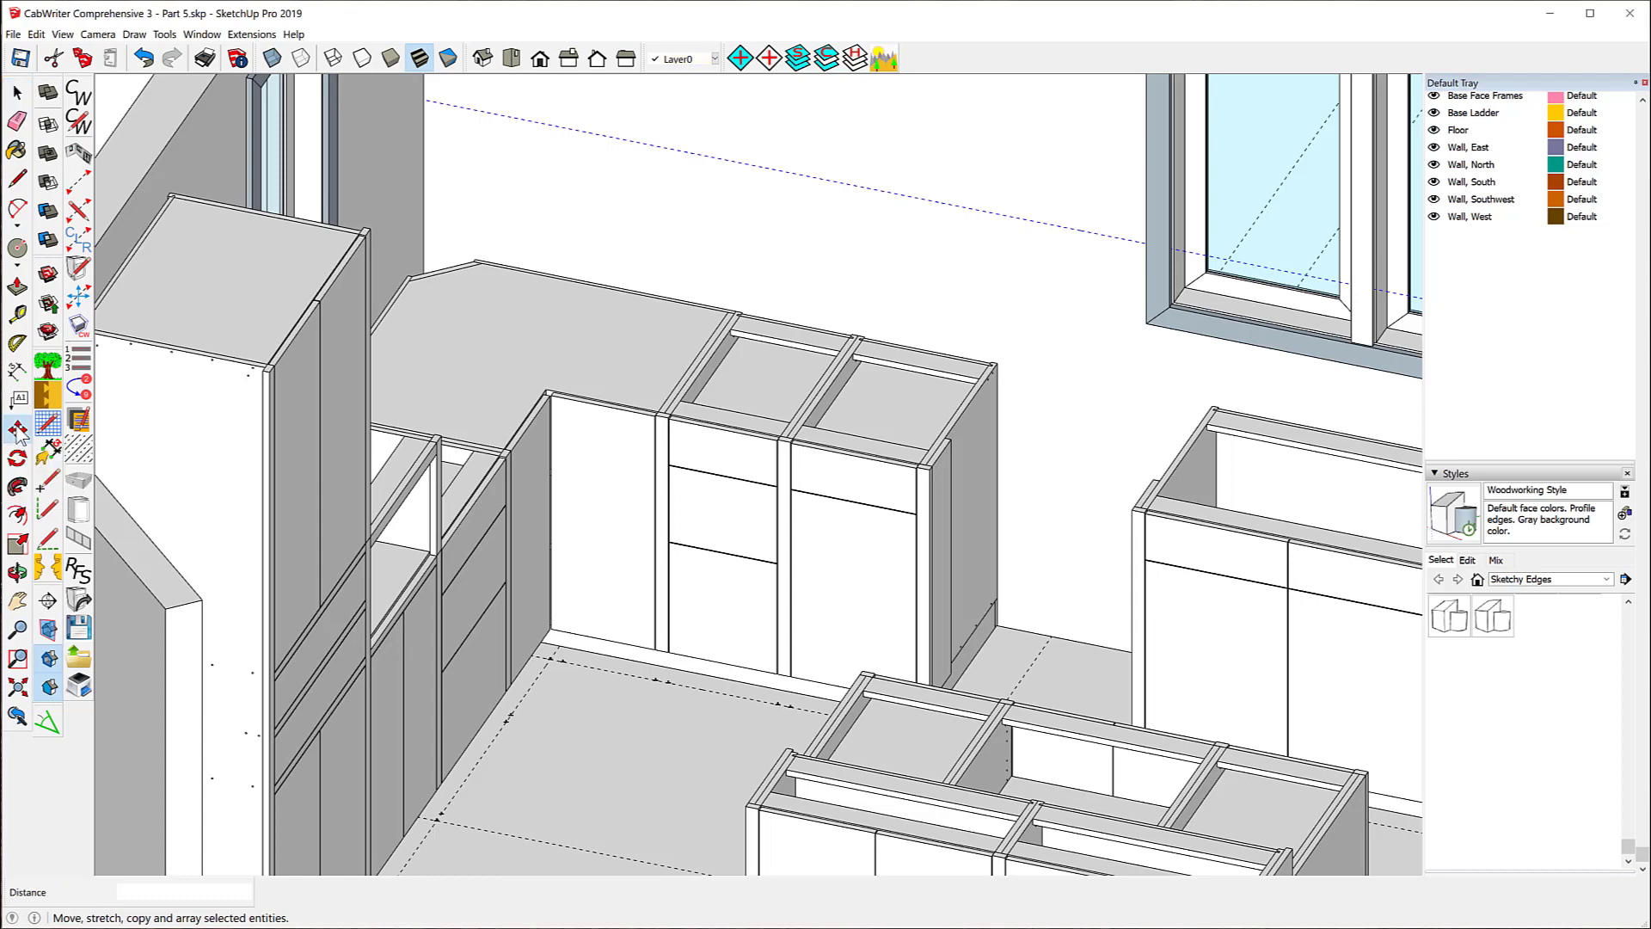
left_click(809, 175)
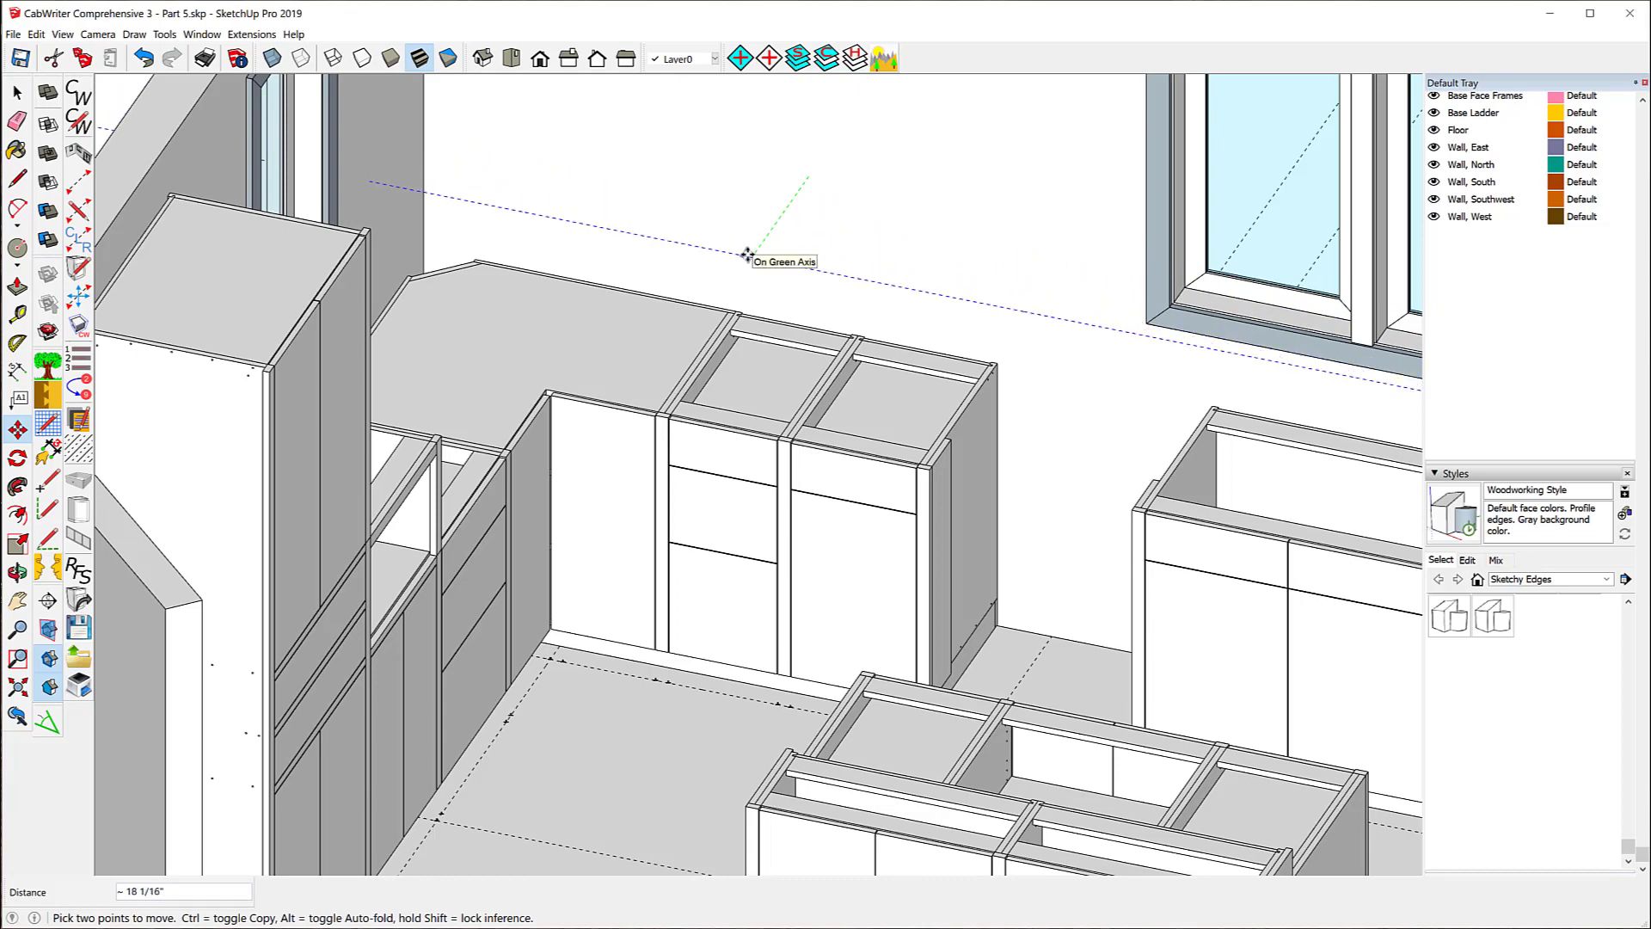
type("13")
key("Return")
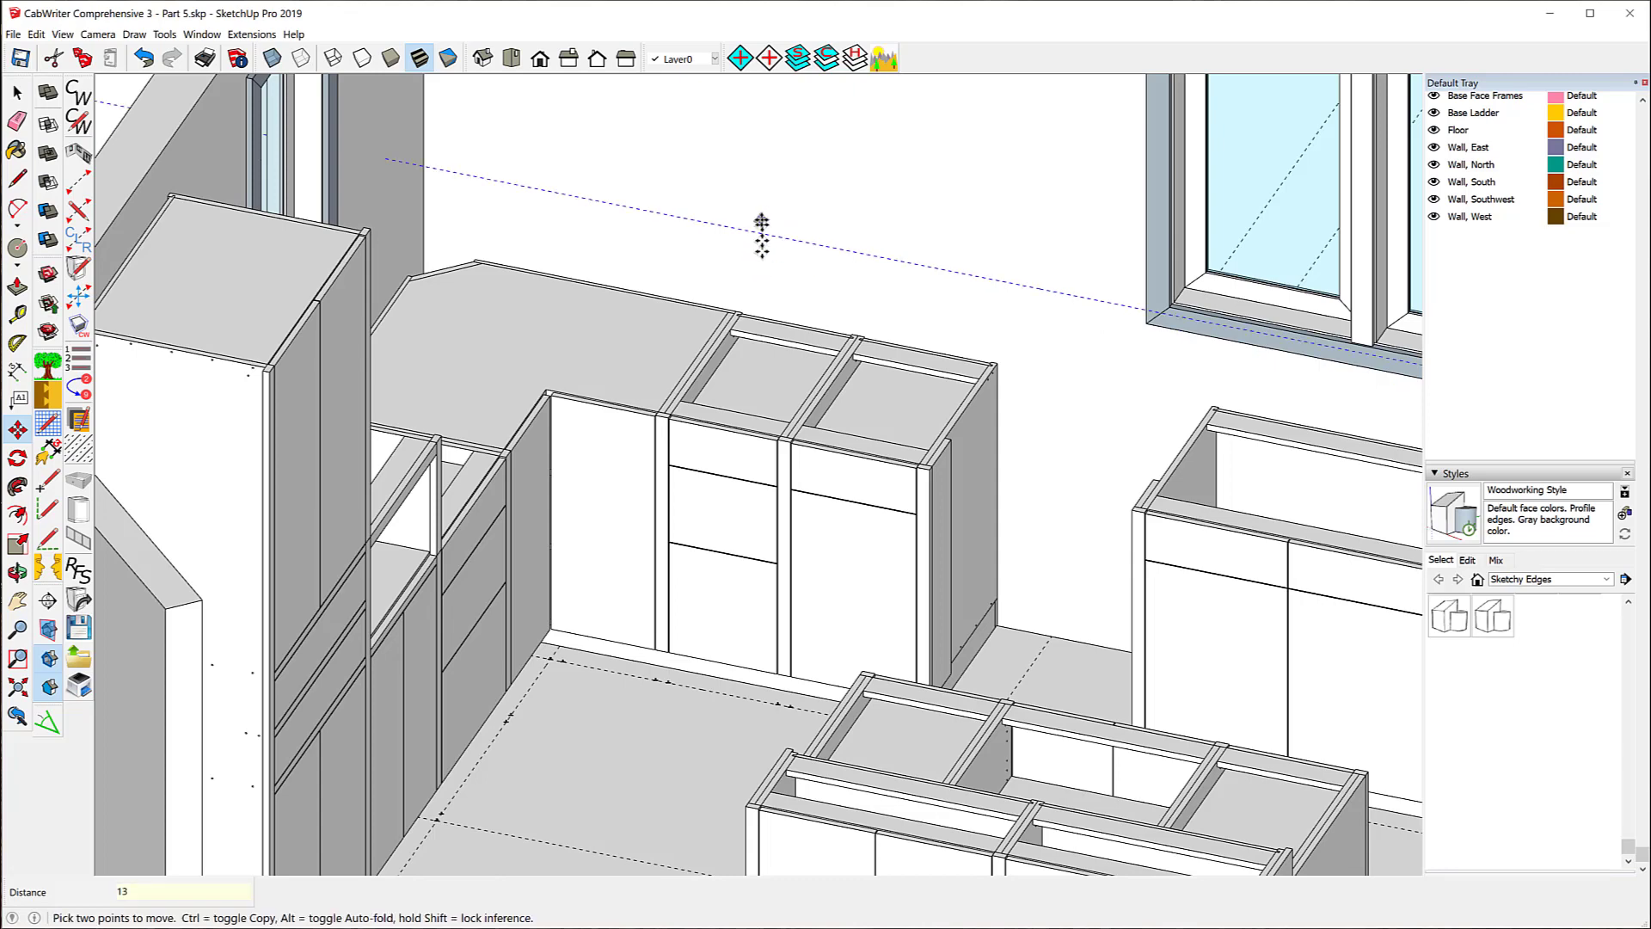
- Create a horizontal guide on the west wall at the same height above the floor as the north wall's guide
scroll(760, 212, "down", 1)
middle_click_drag(773, 207, 726, 175)
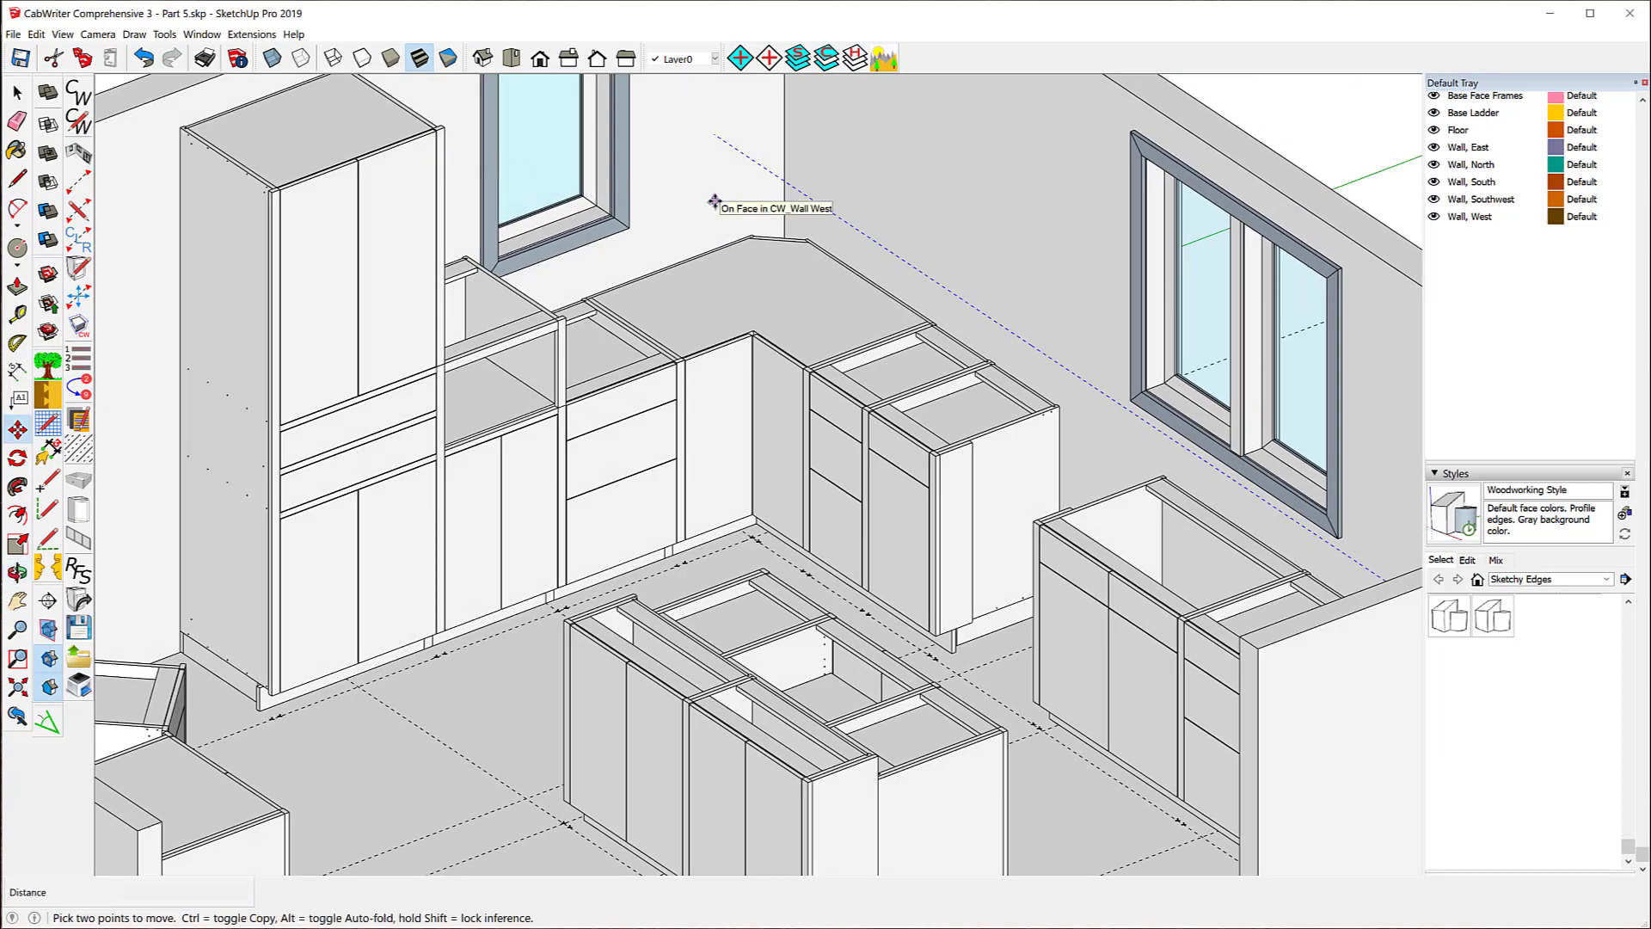
middle_click_drag(755, 195, 664, 199)
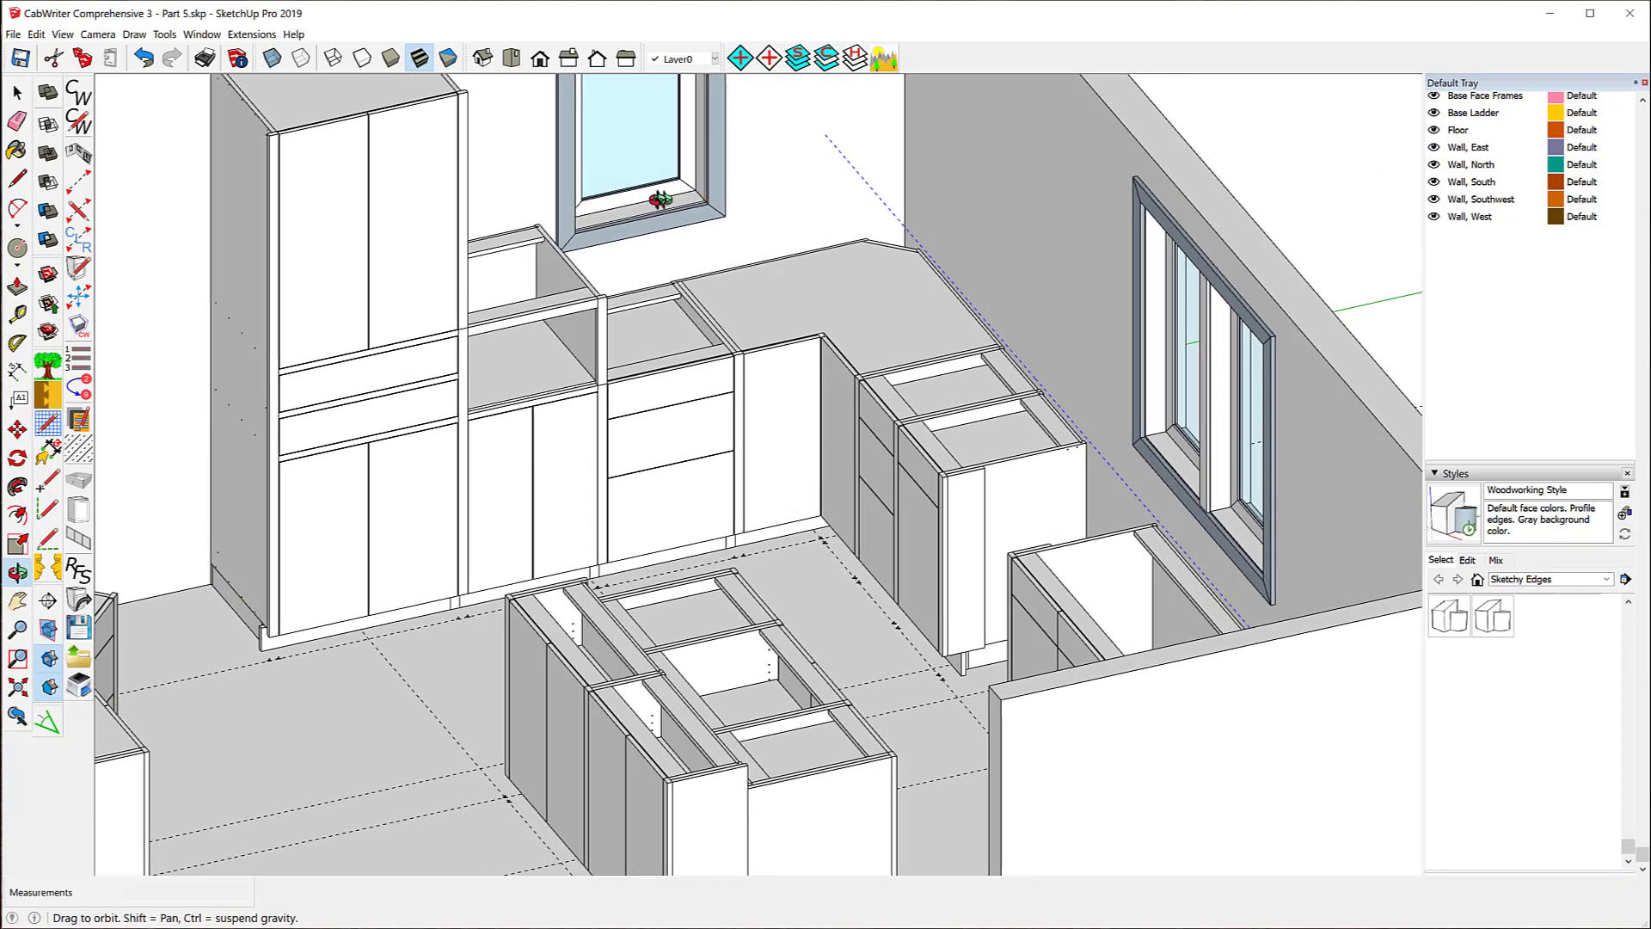
left_click(16, 342)
left_click(16, 314)
left_click(175, 591)
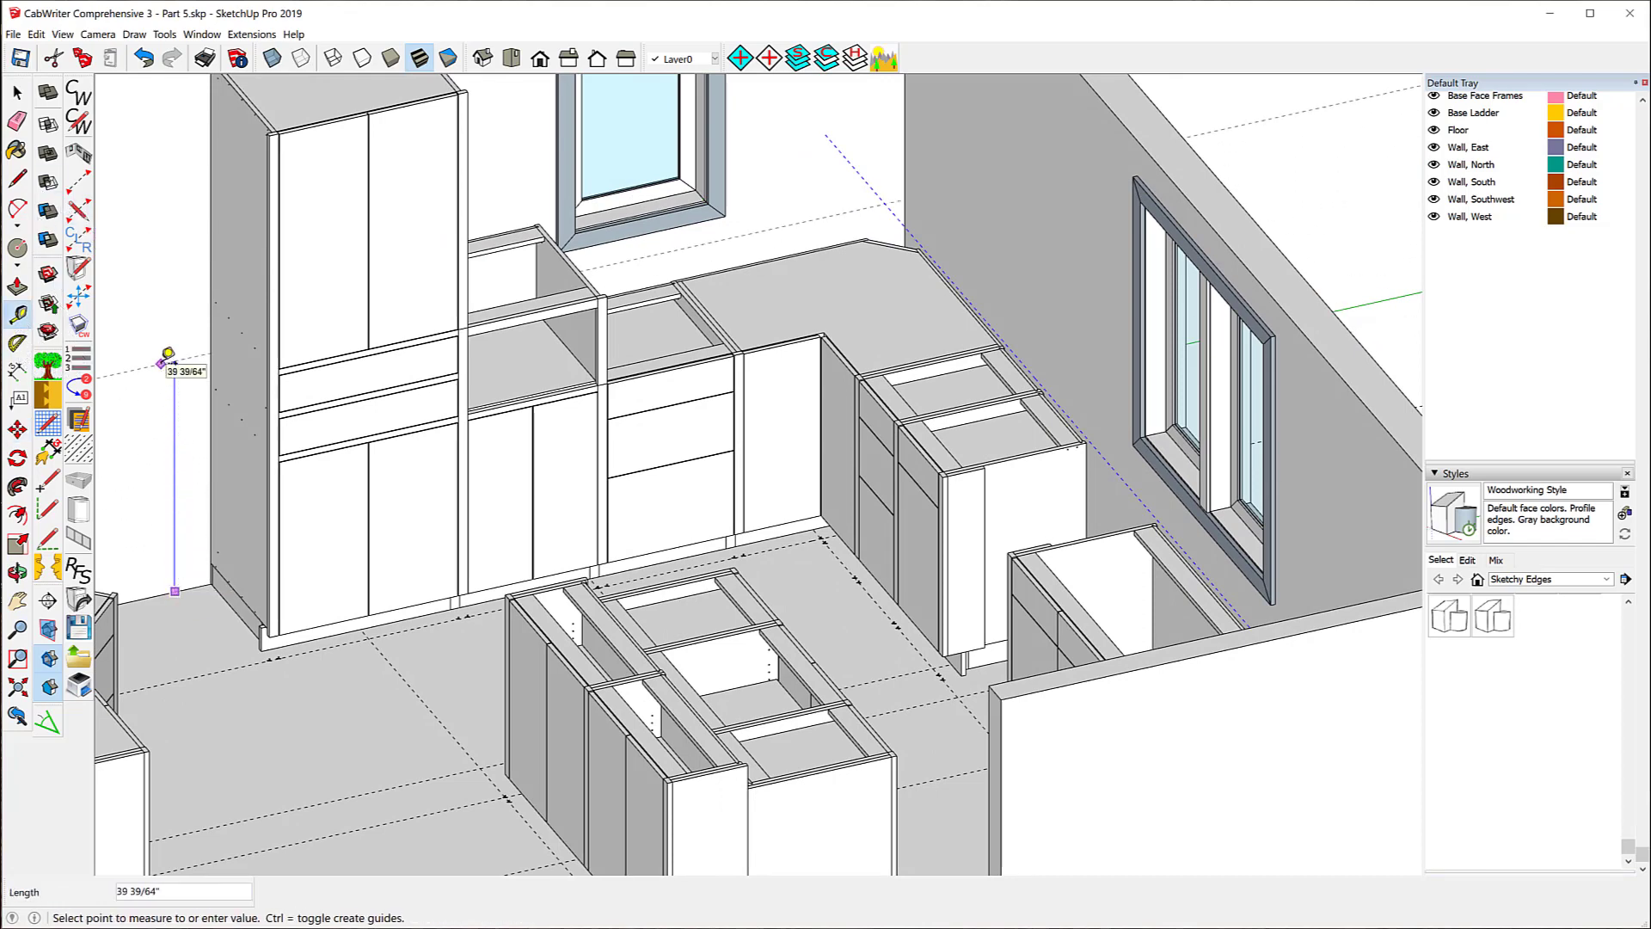
key("Return")
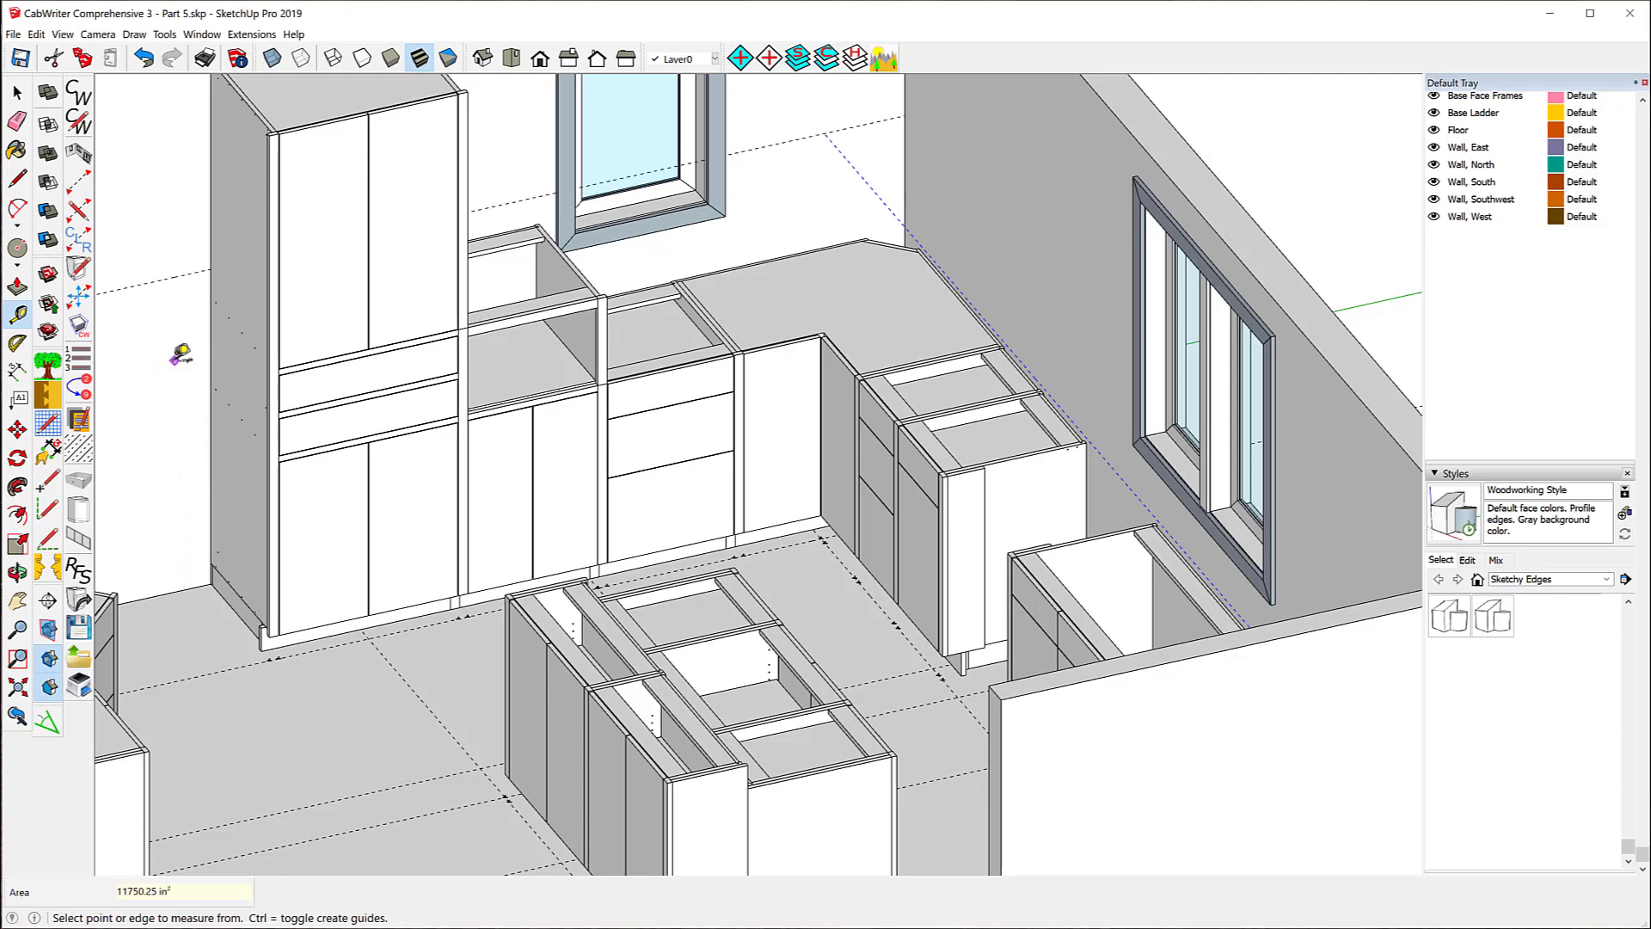
- Move the west wall's horizontal guide 13 inches out from the wall along the red axis
left_click(30, 93)
left_click(19, 92)
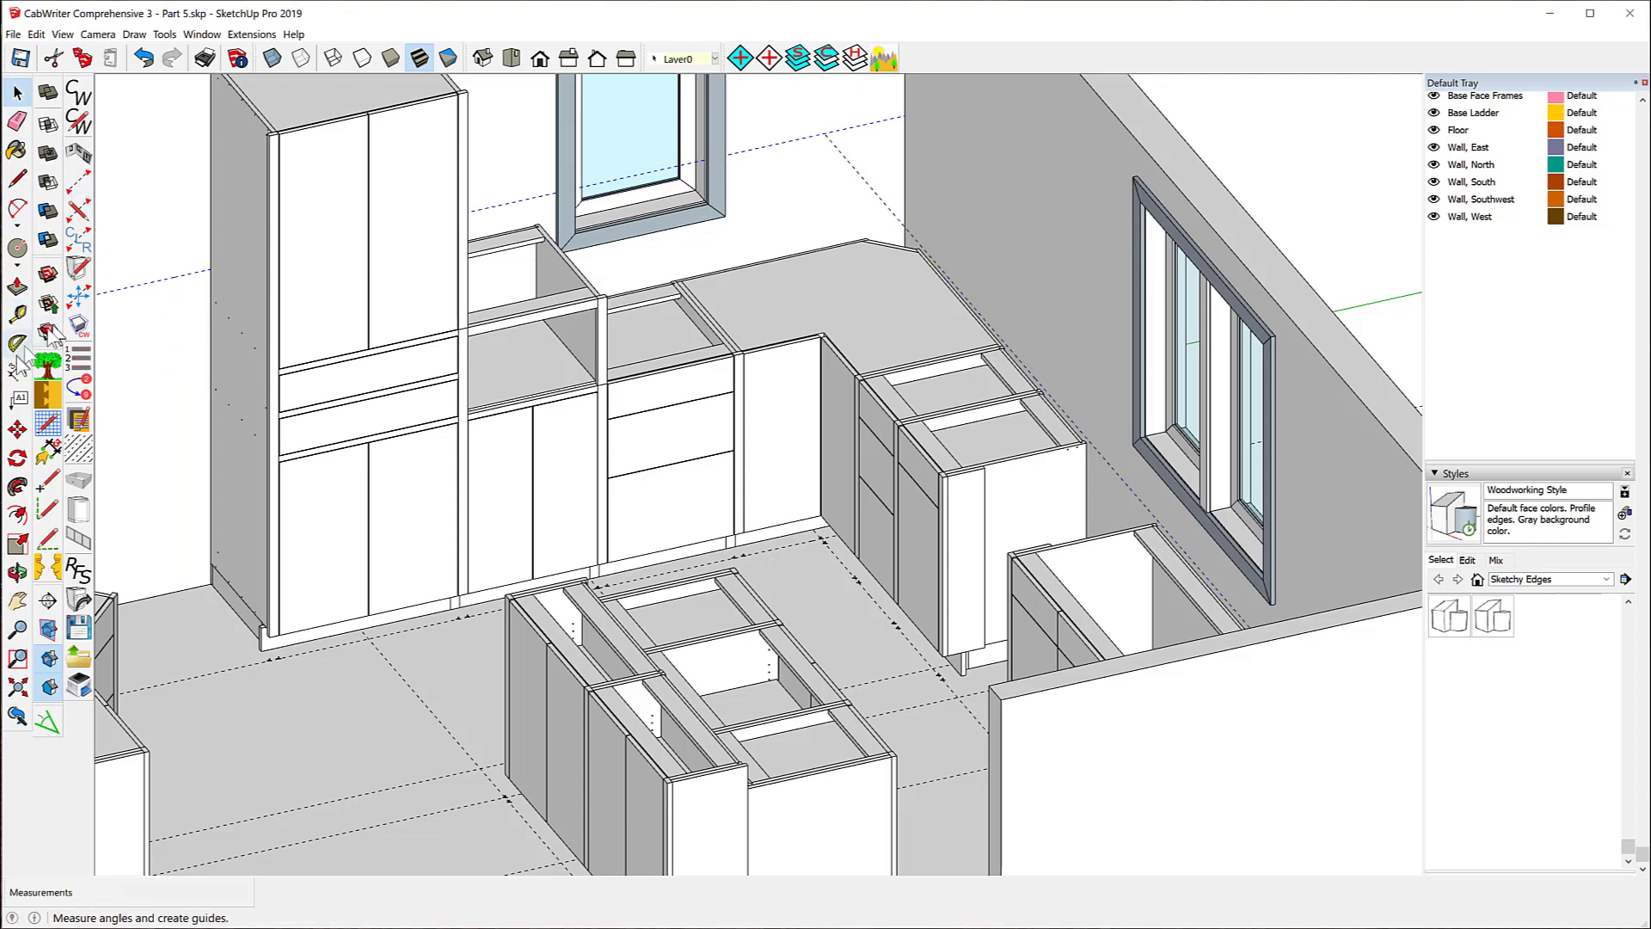
left_click(17, 428)
left_click(152, 283)
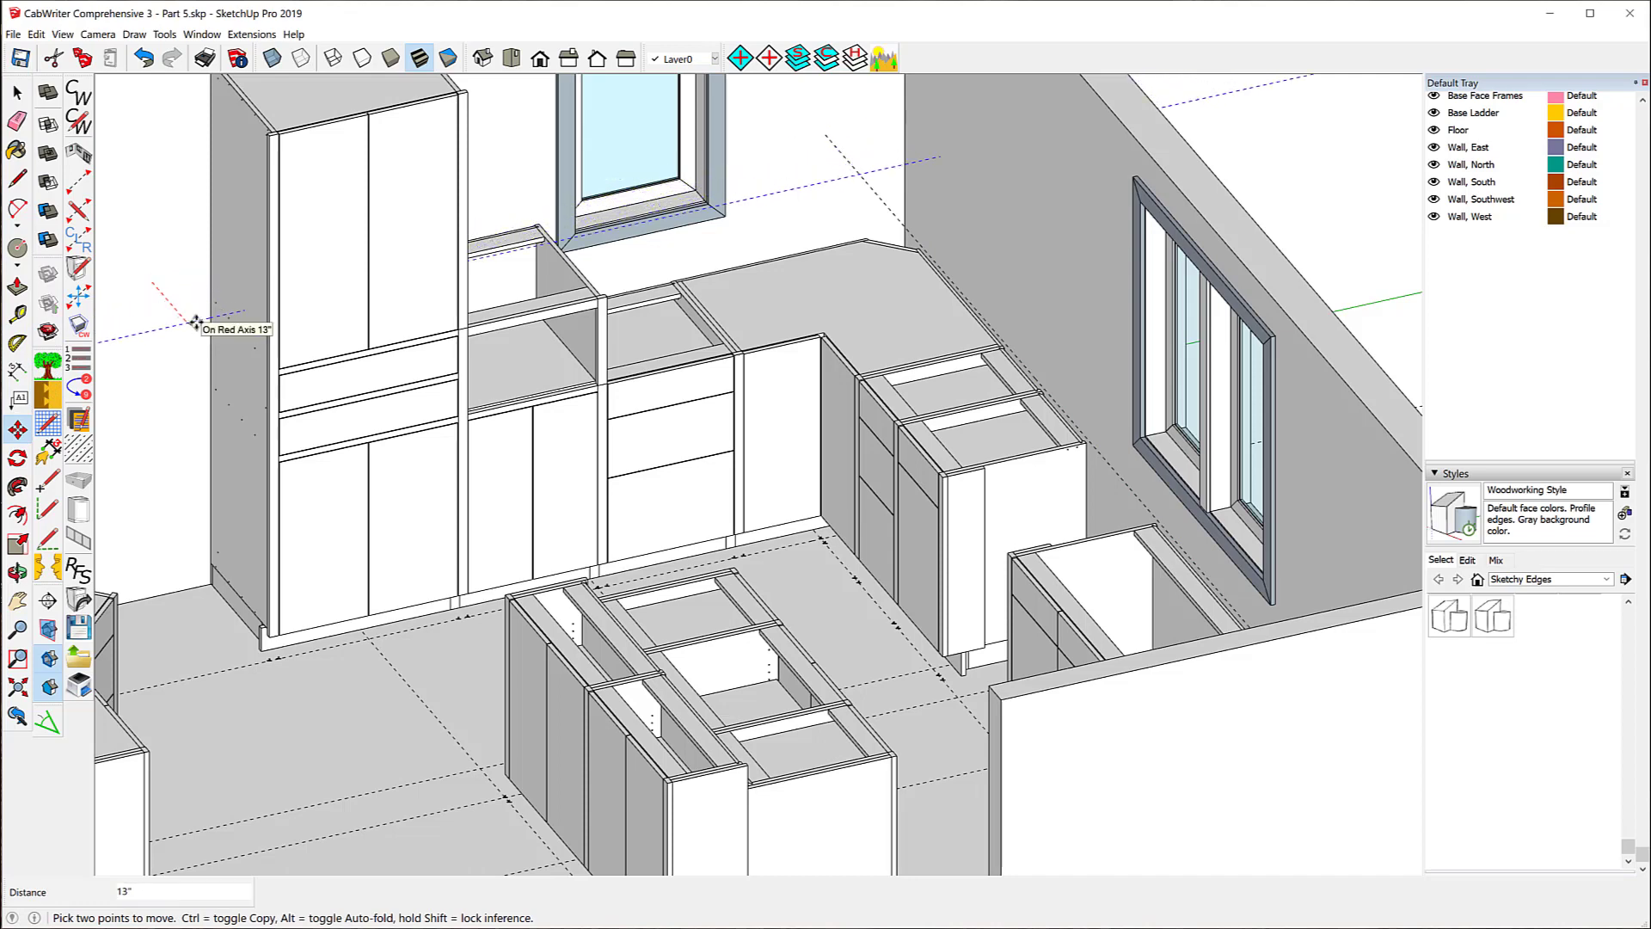
type("13")
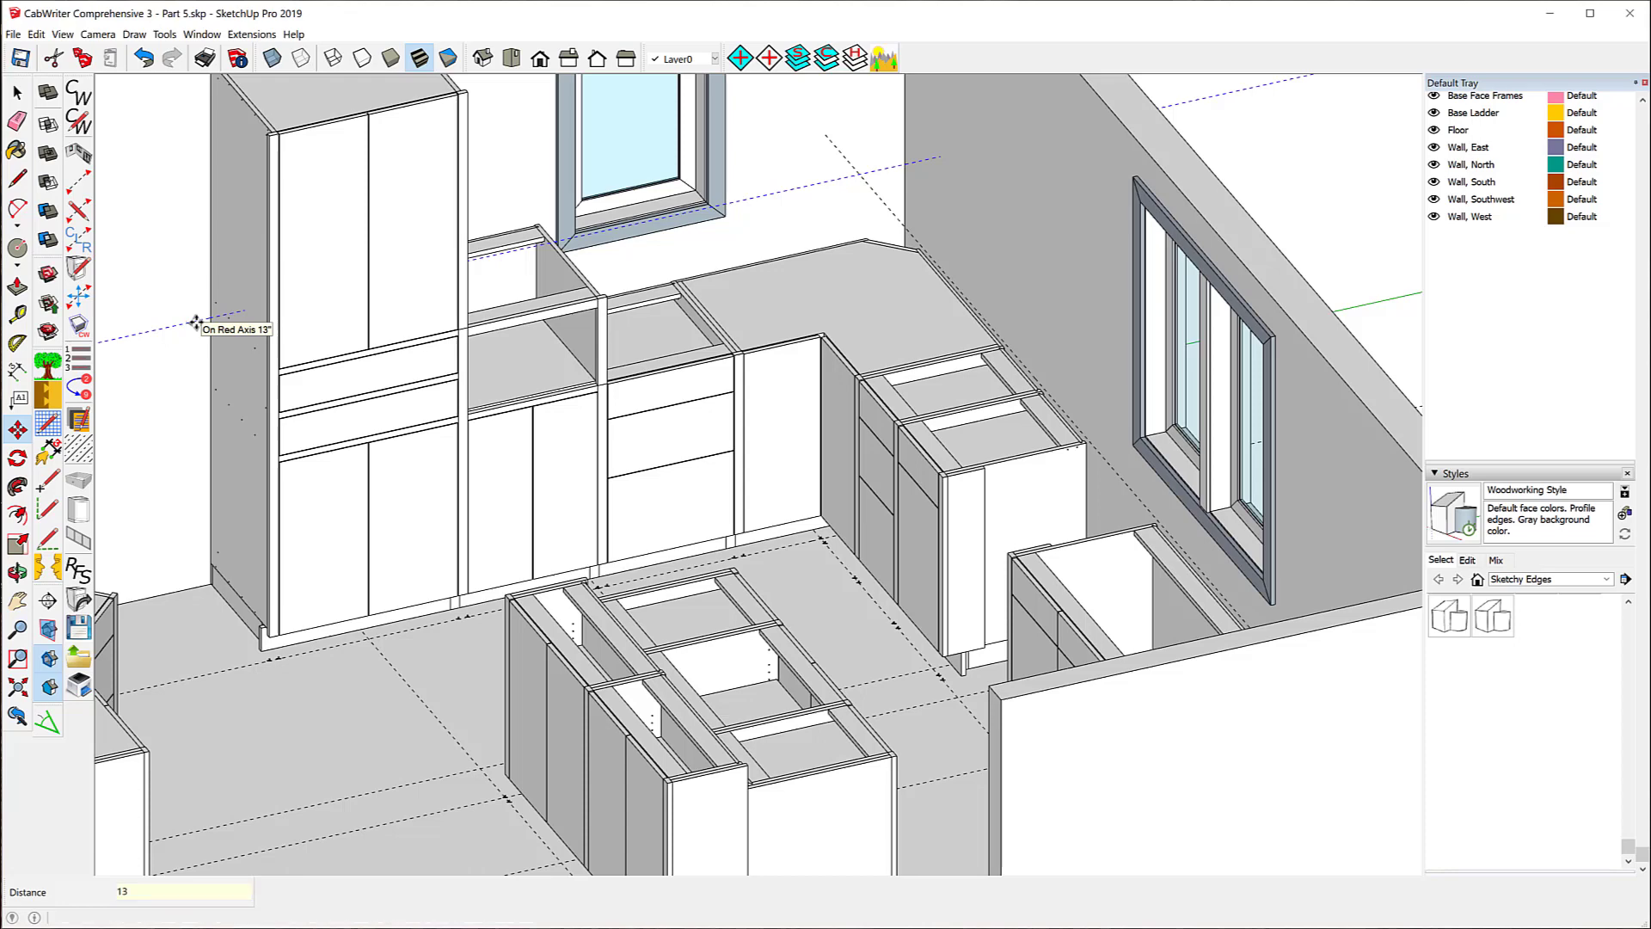
key("Return")
scroll(383, 368, "down", 3)
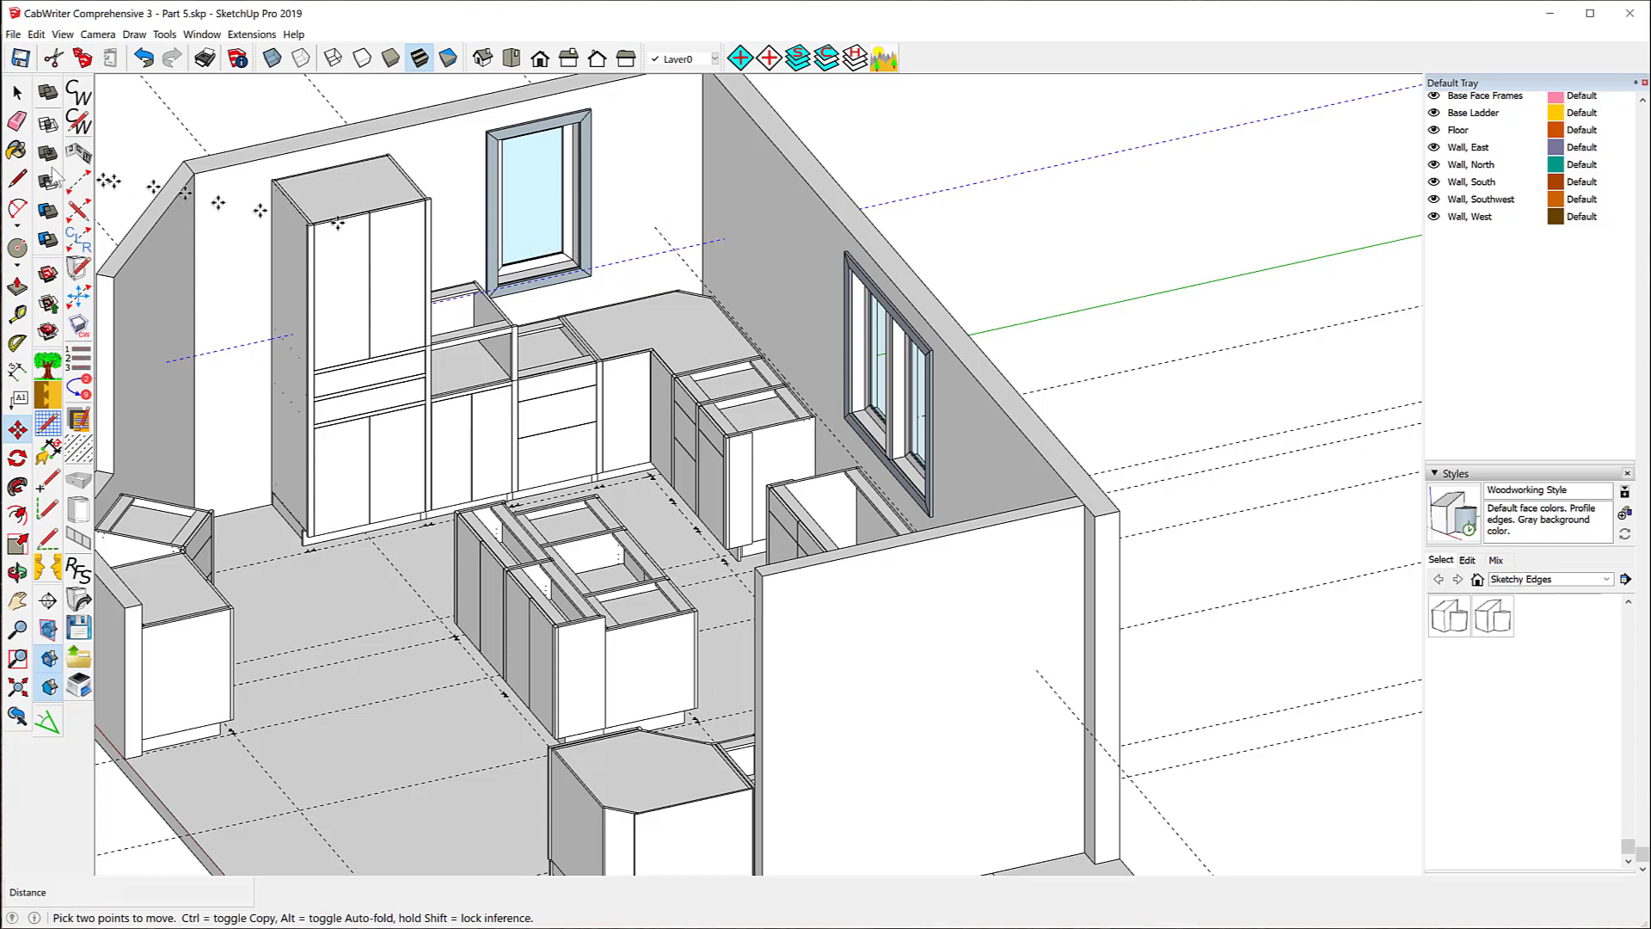
key("space")
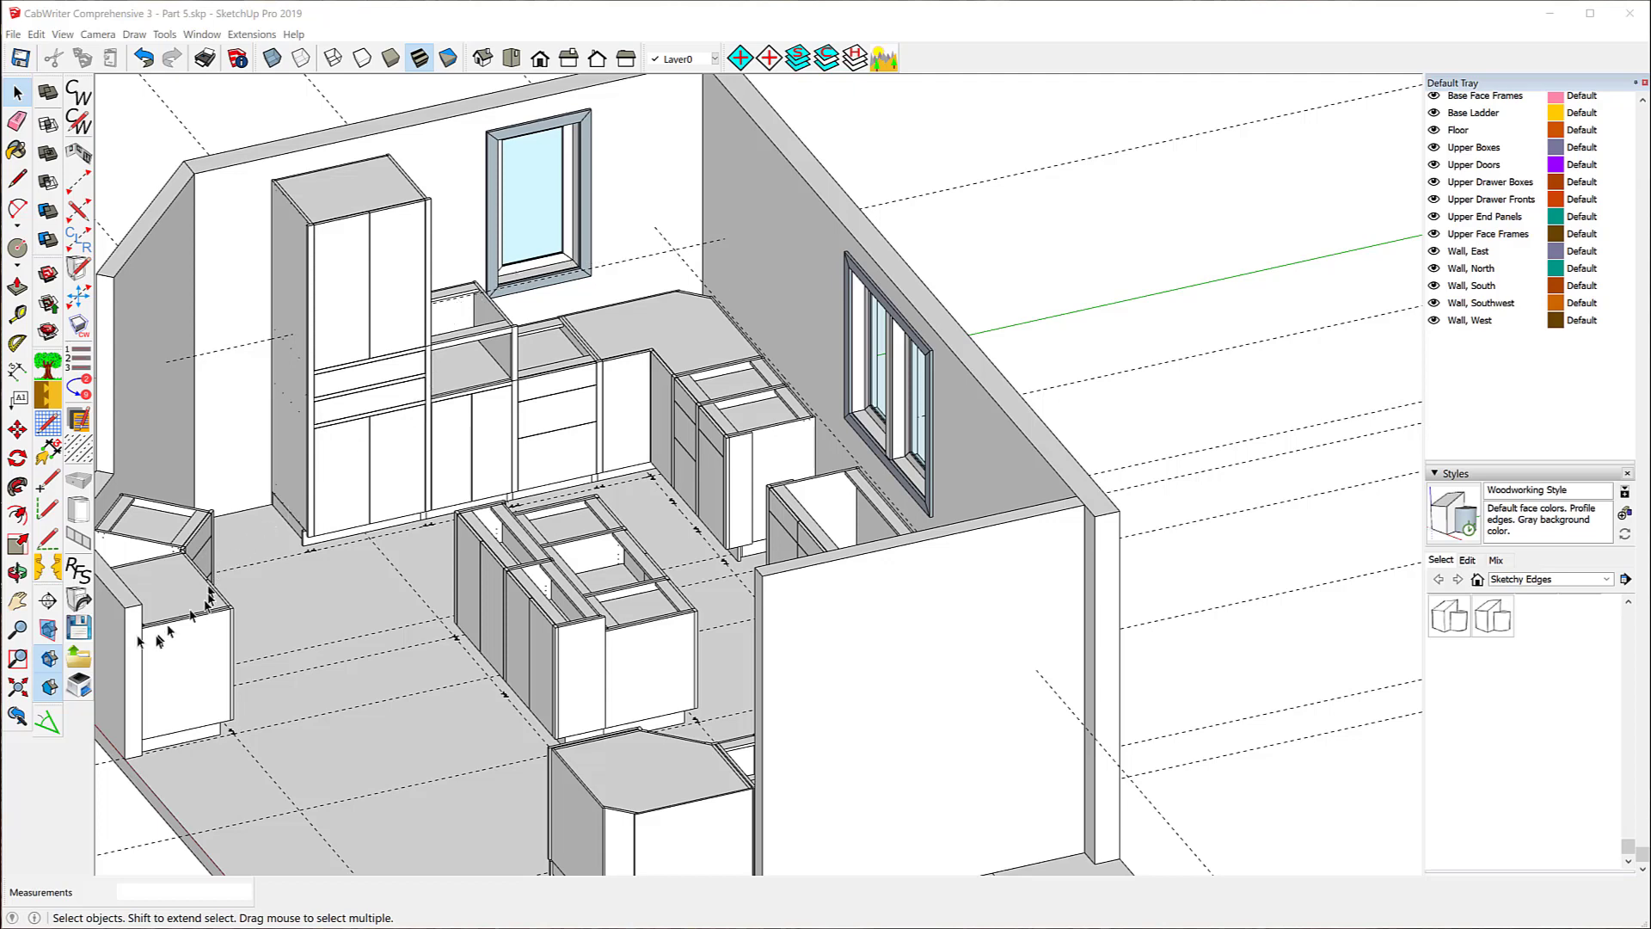
- Load the CW3C_Upper_Basic user defaults file and close the CabWriter settings
left_click(79, 659)
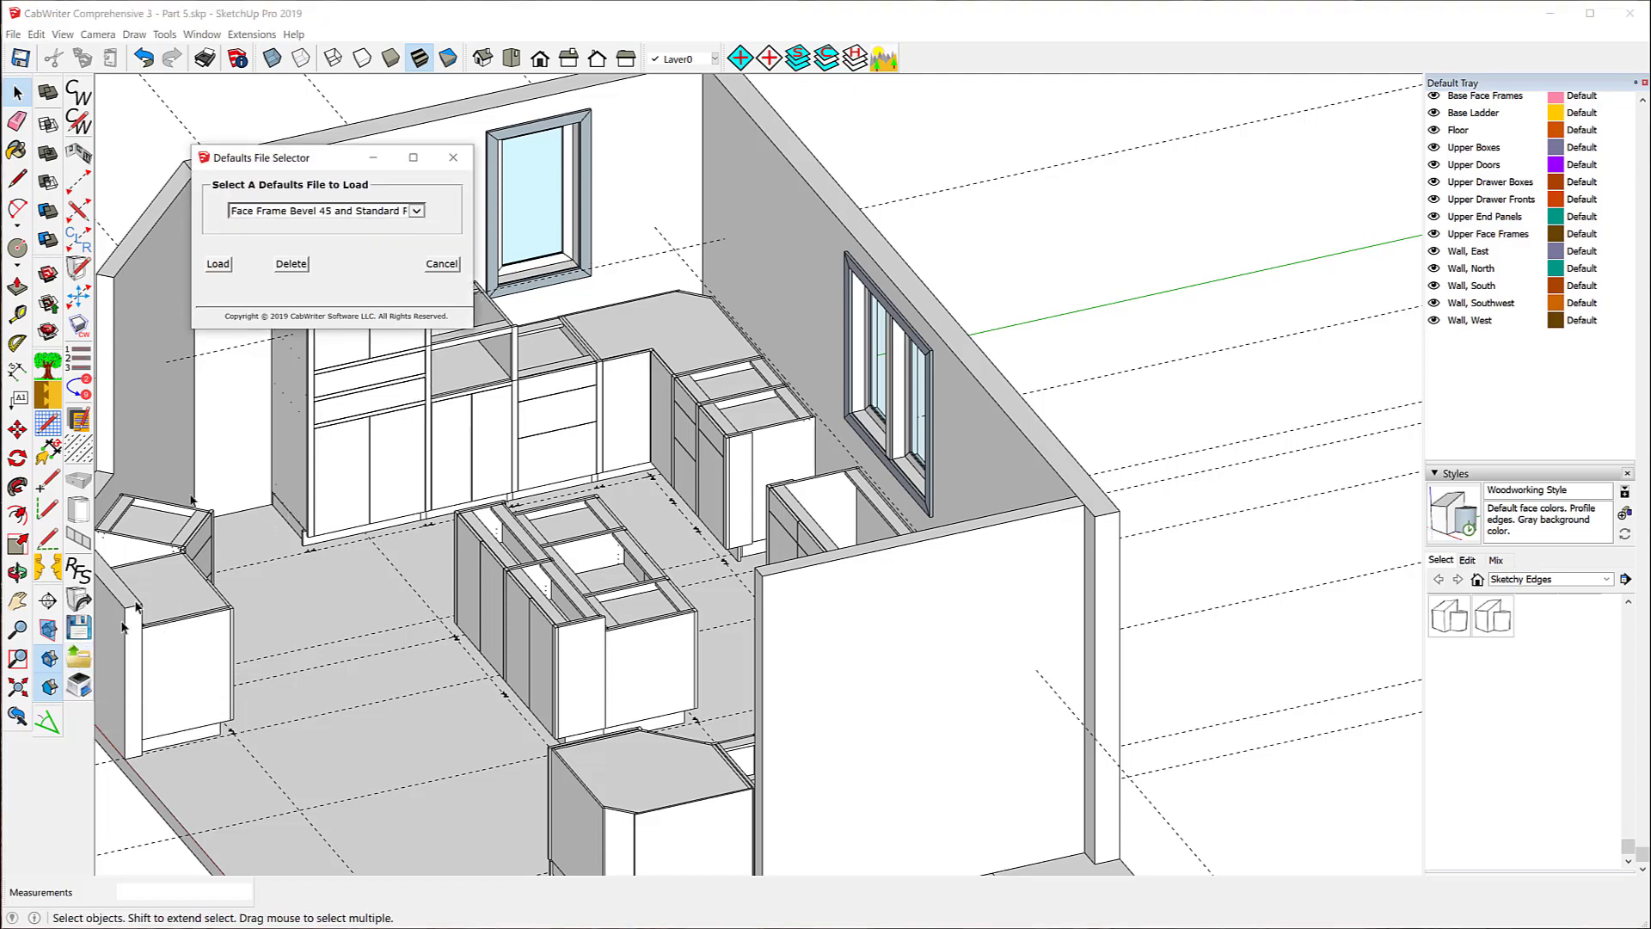
left_click(418, 214)
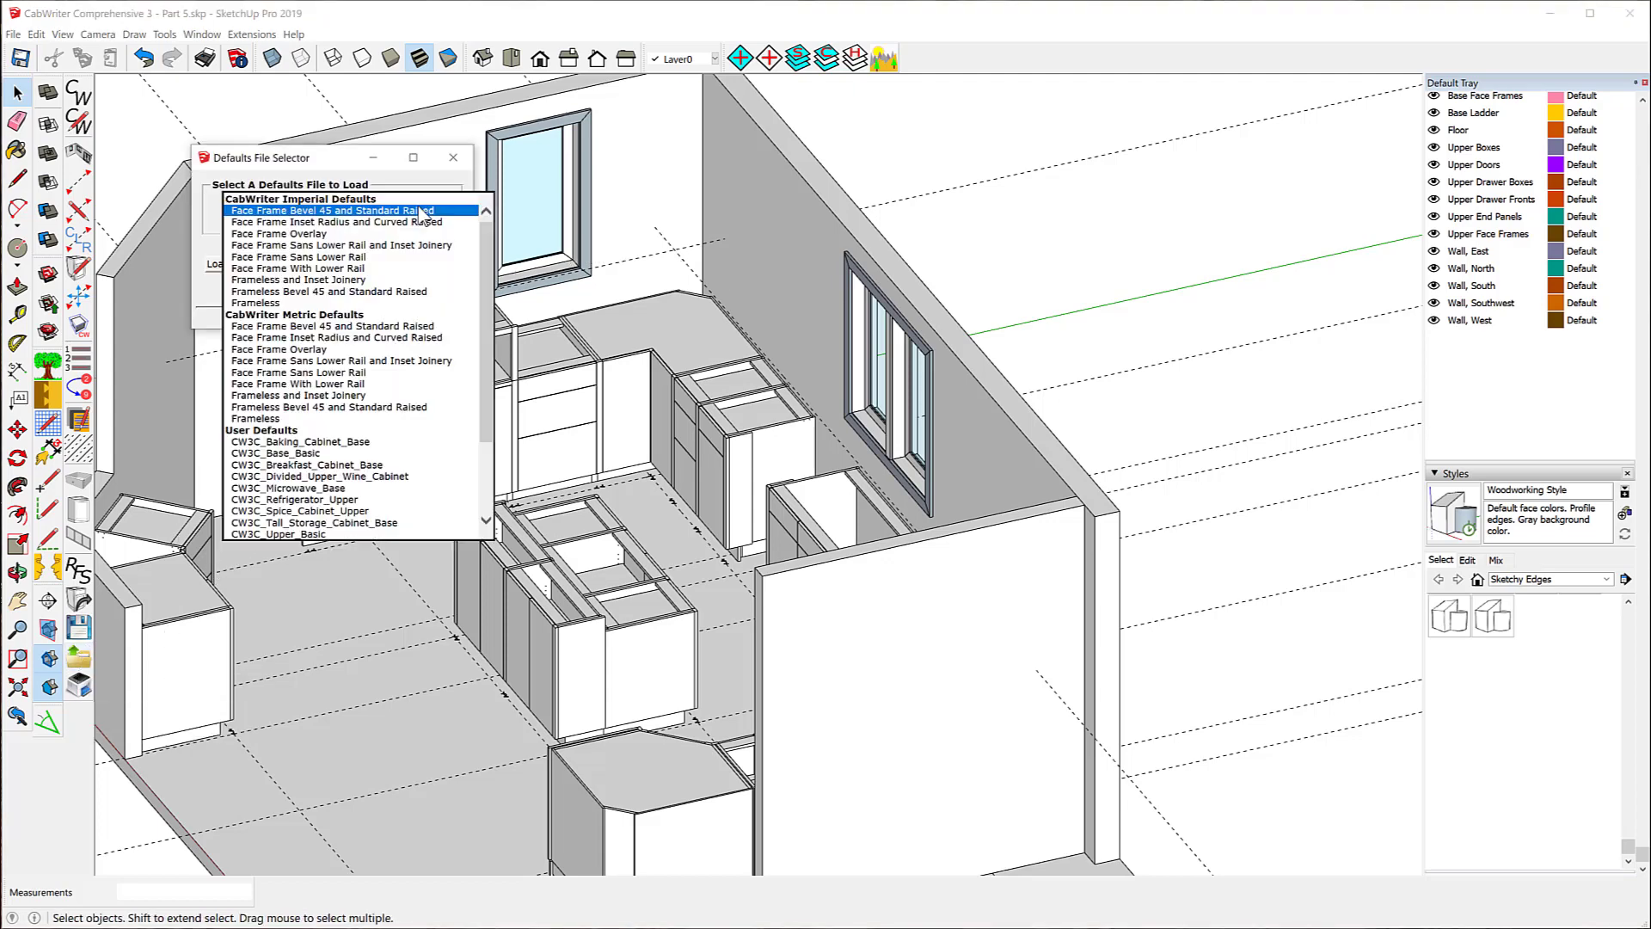
scroll(318, 503, "down", 2)
scroll(318, 503, "down", 1)
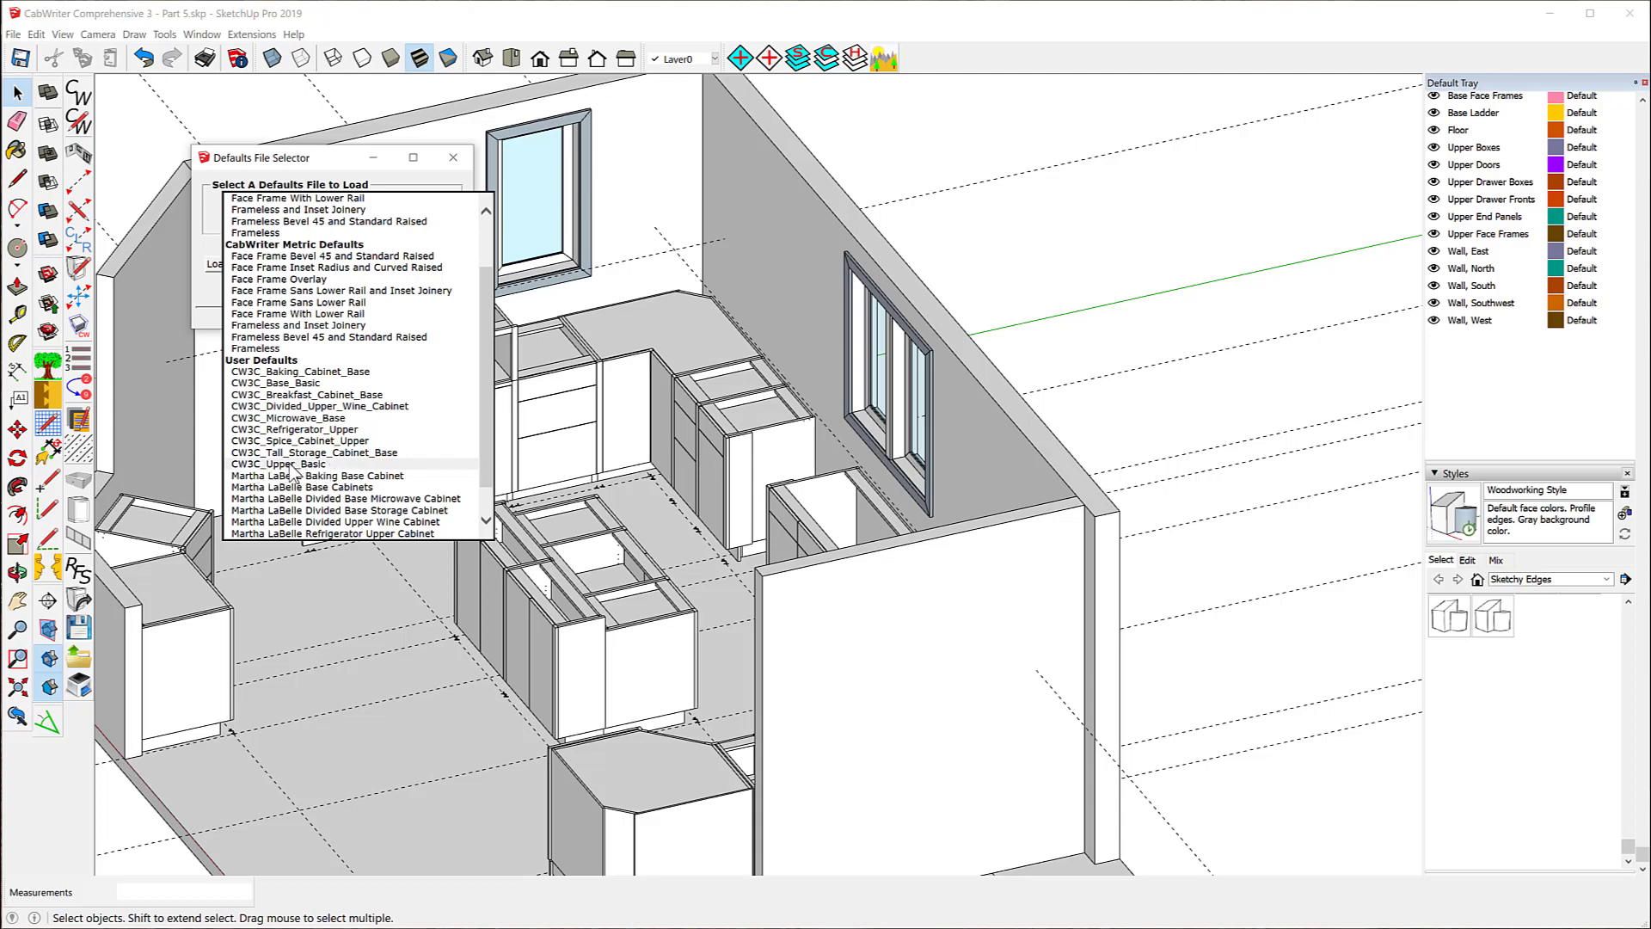
left_click(291, 464)
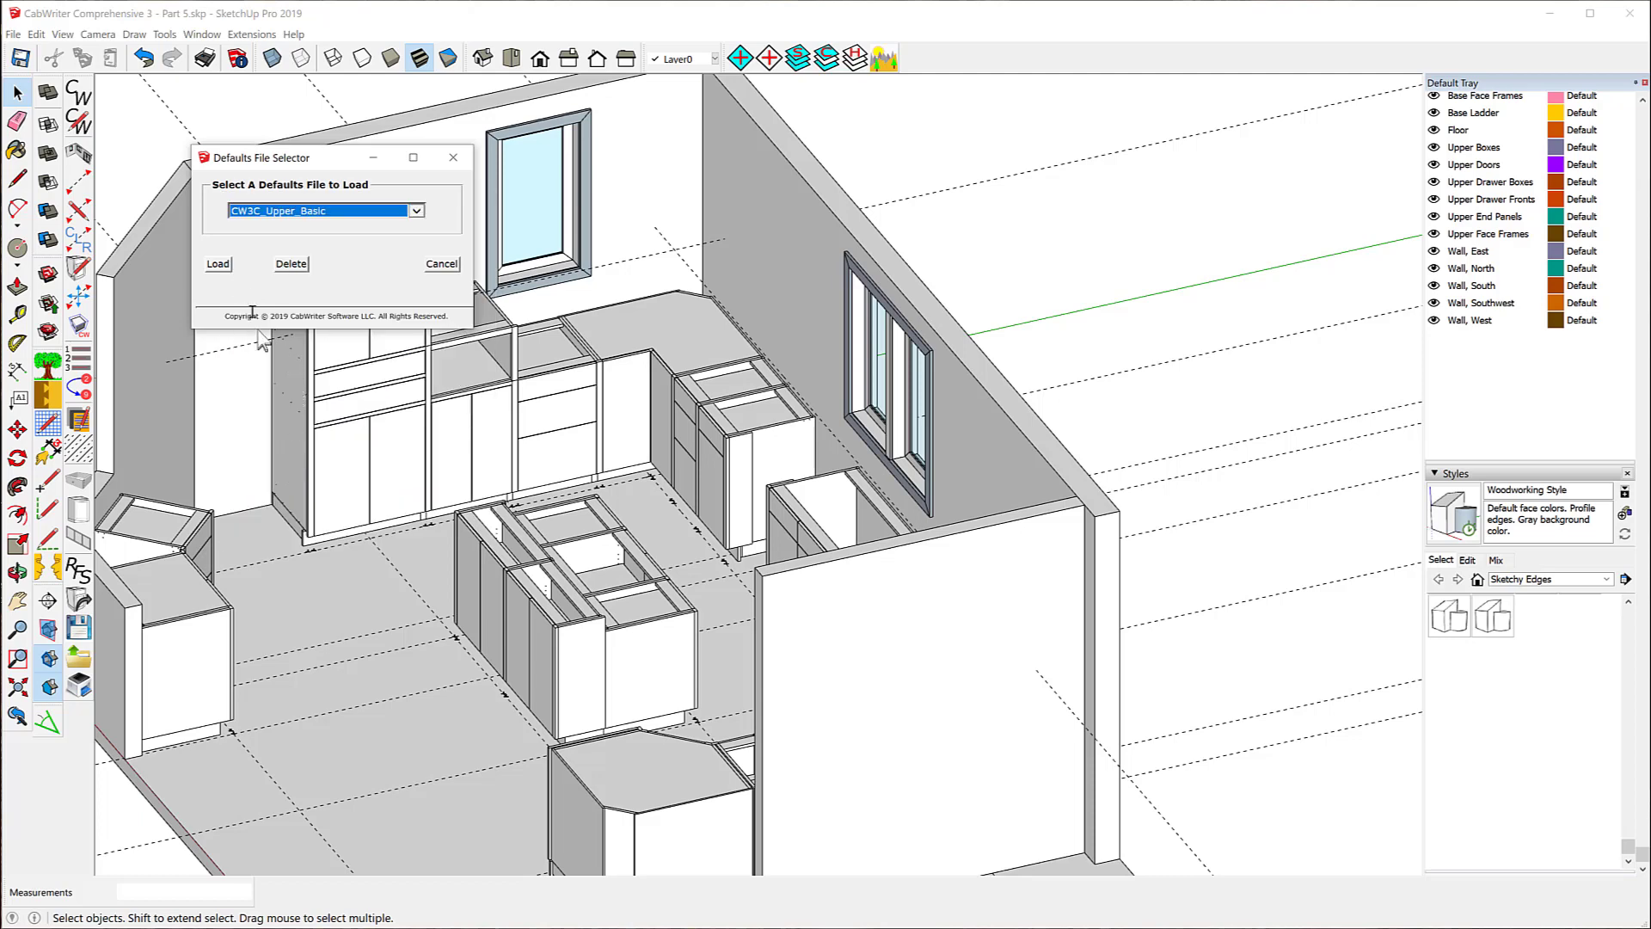
left_click(221, 269)
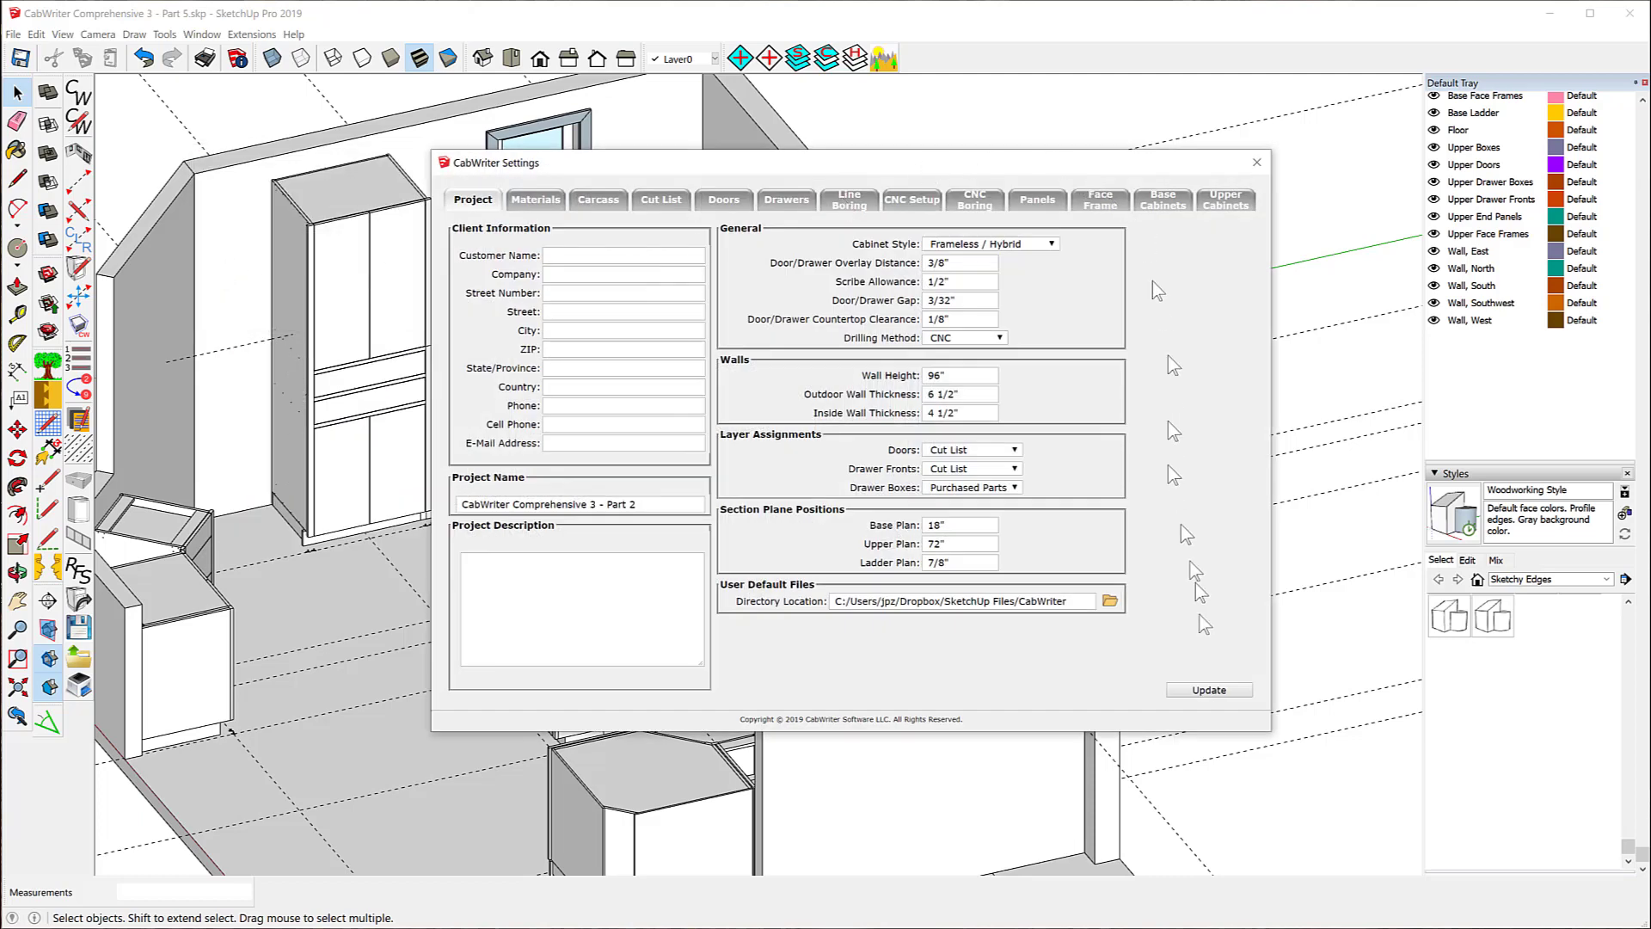
left_click(1257, 162)
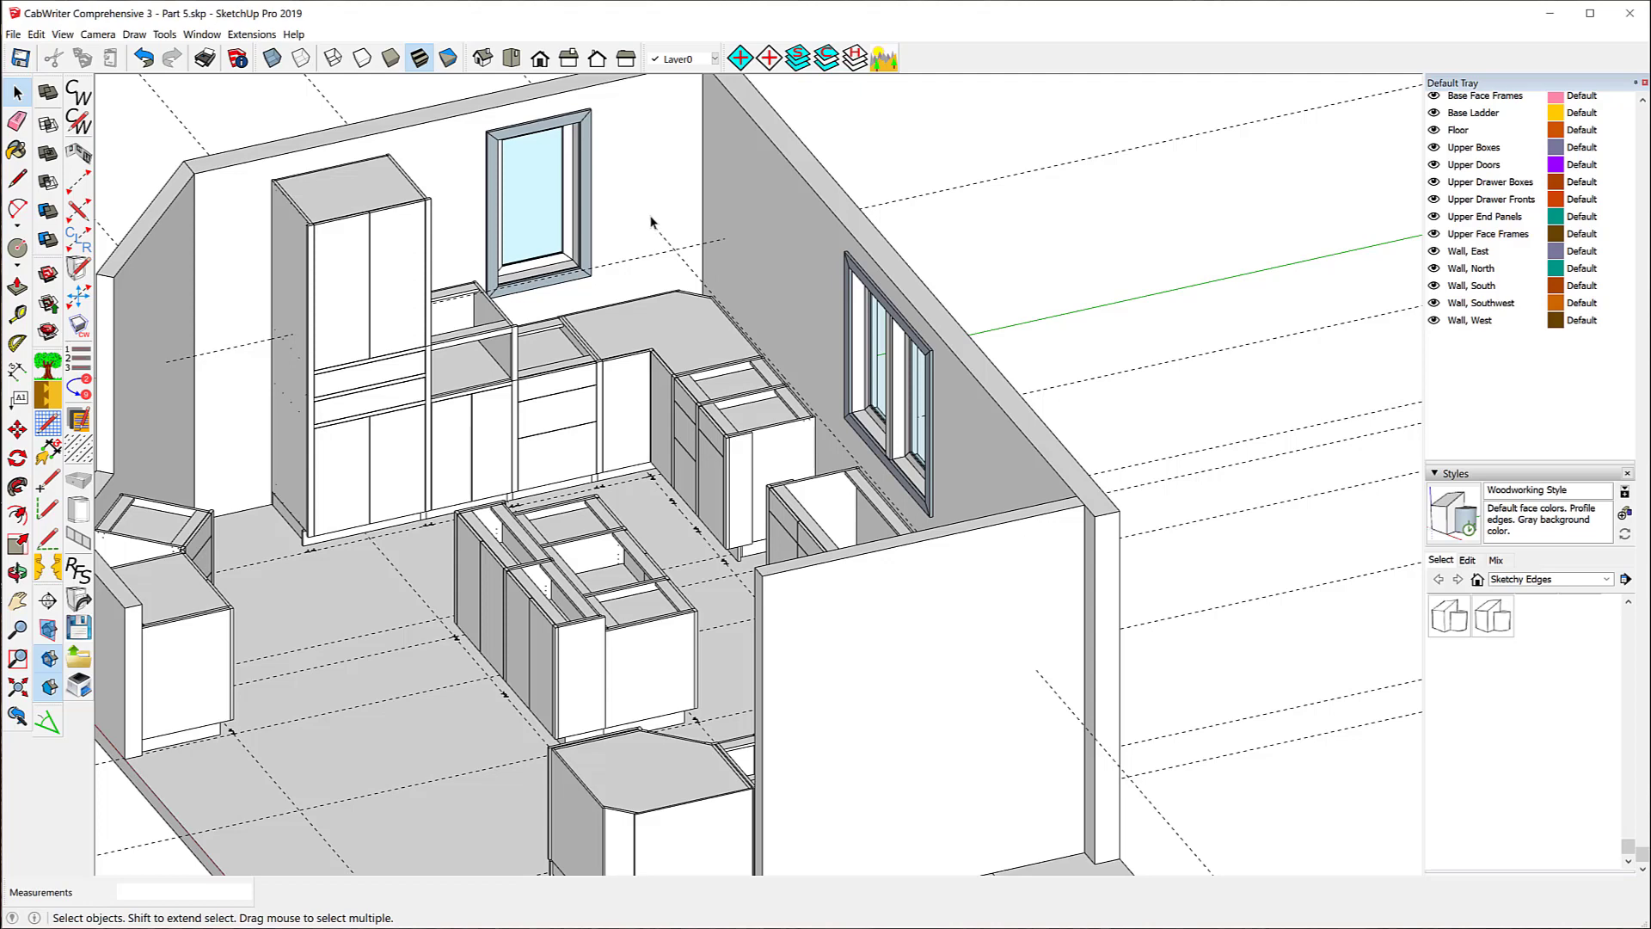
- Place the upper corner cabinet's first stile starting at the intersection of the two wall guides and assign it the Left Pivot Sheet end
left_click(78, 180)
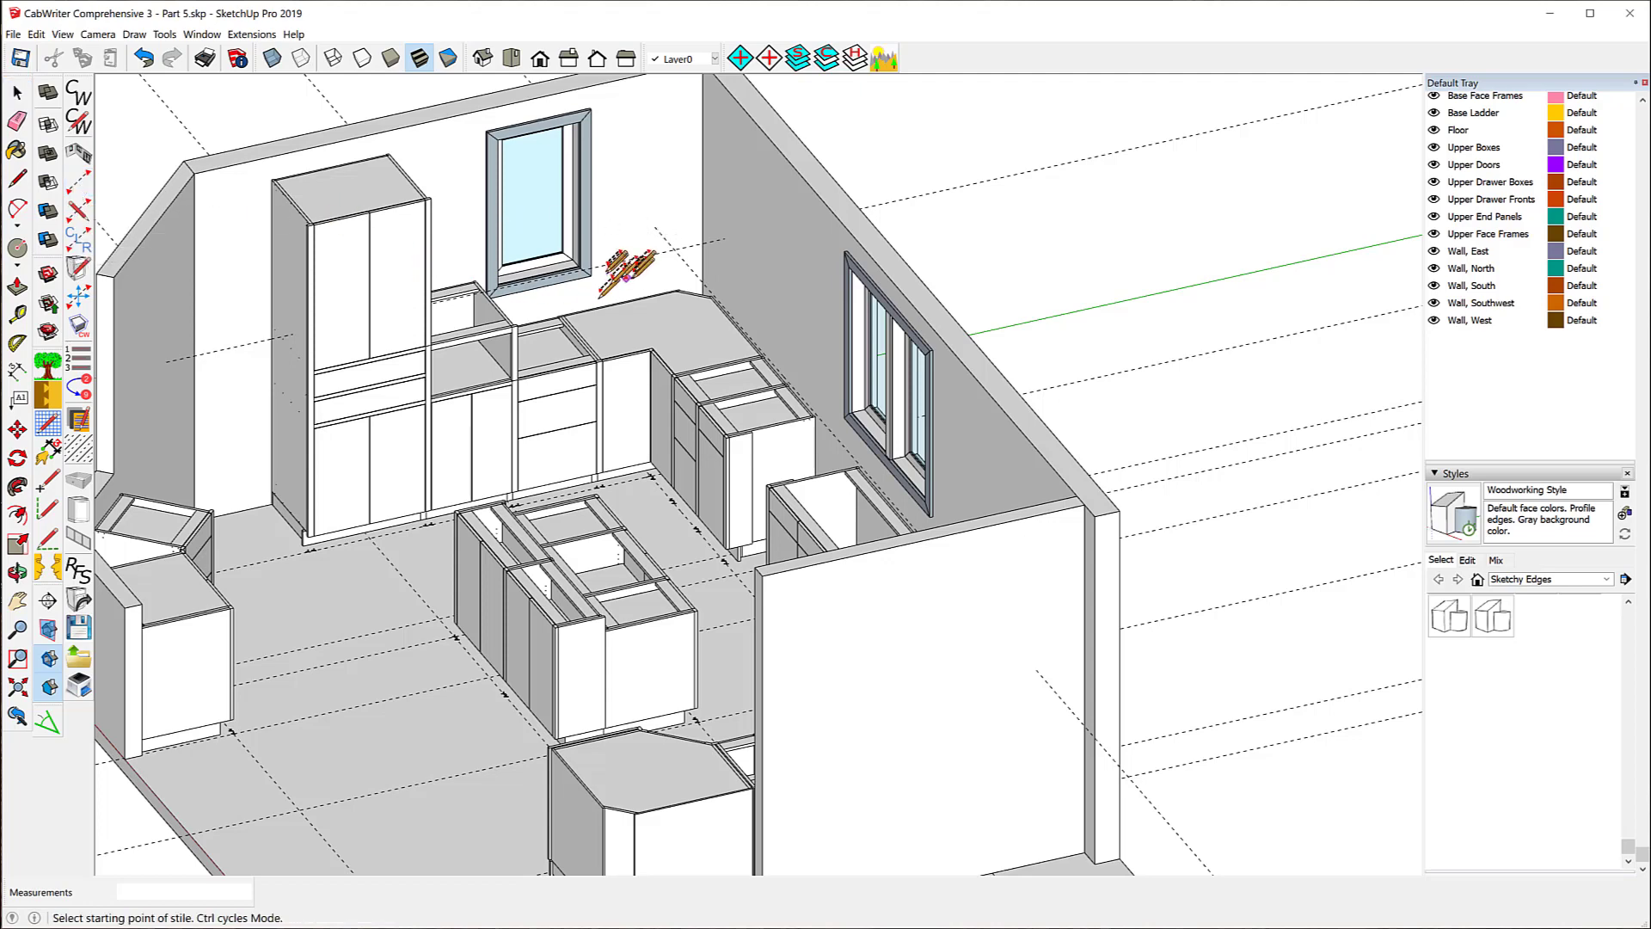
left_click(674, 248)
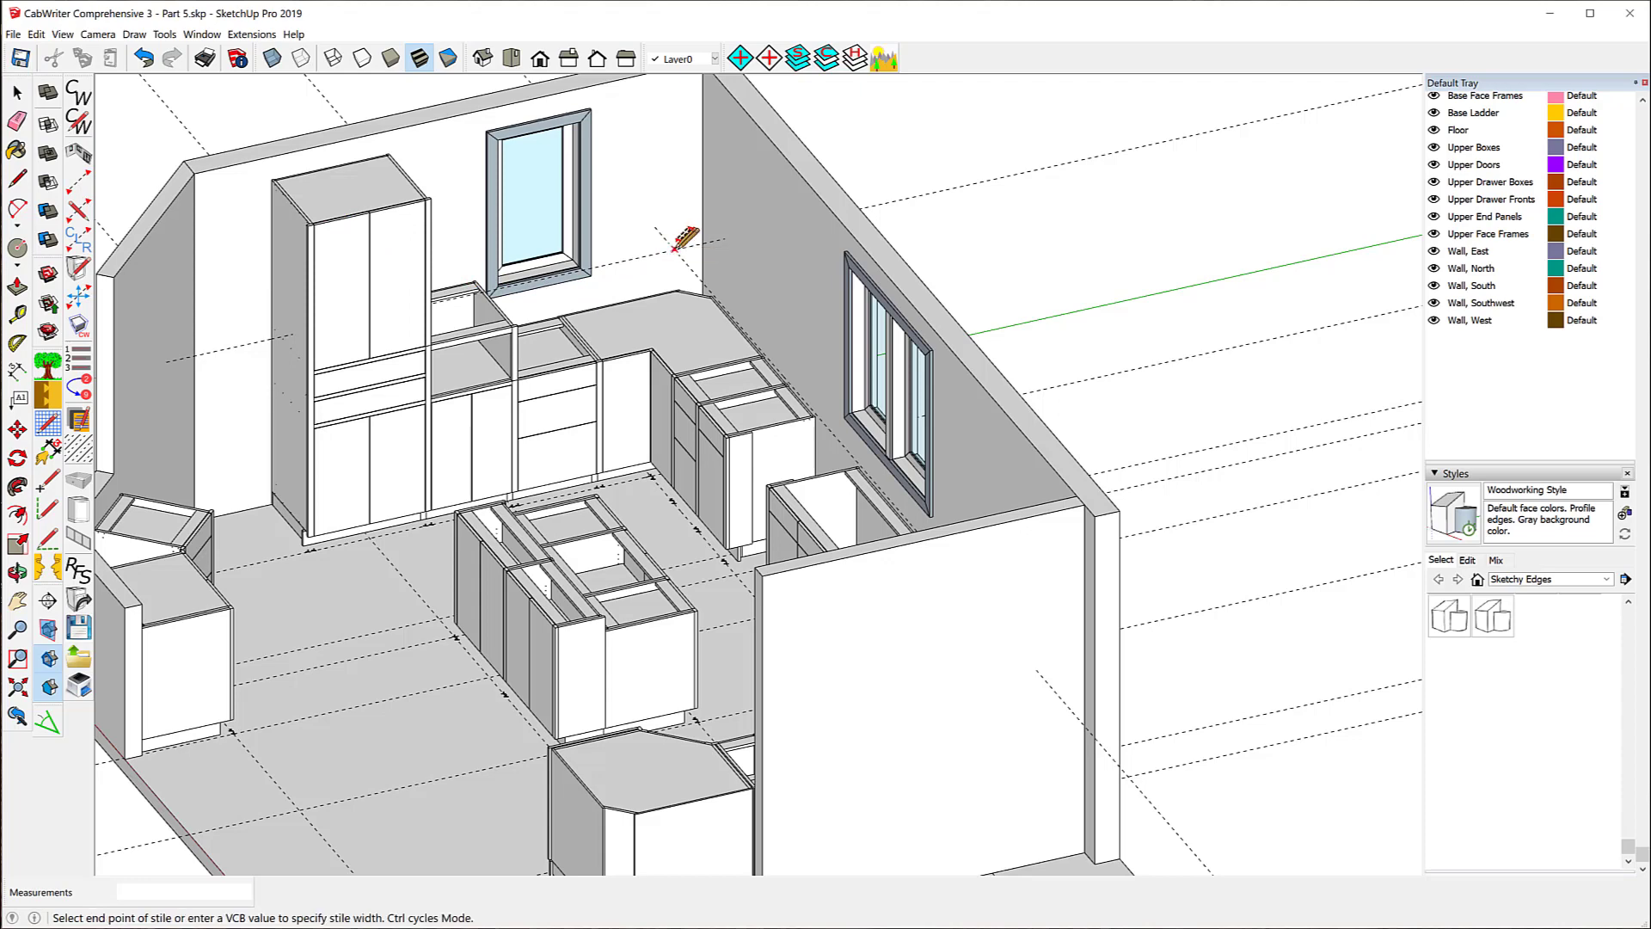
left_click(696, 273)
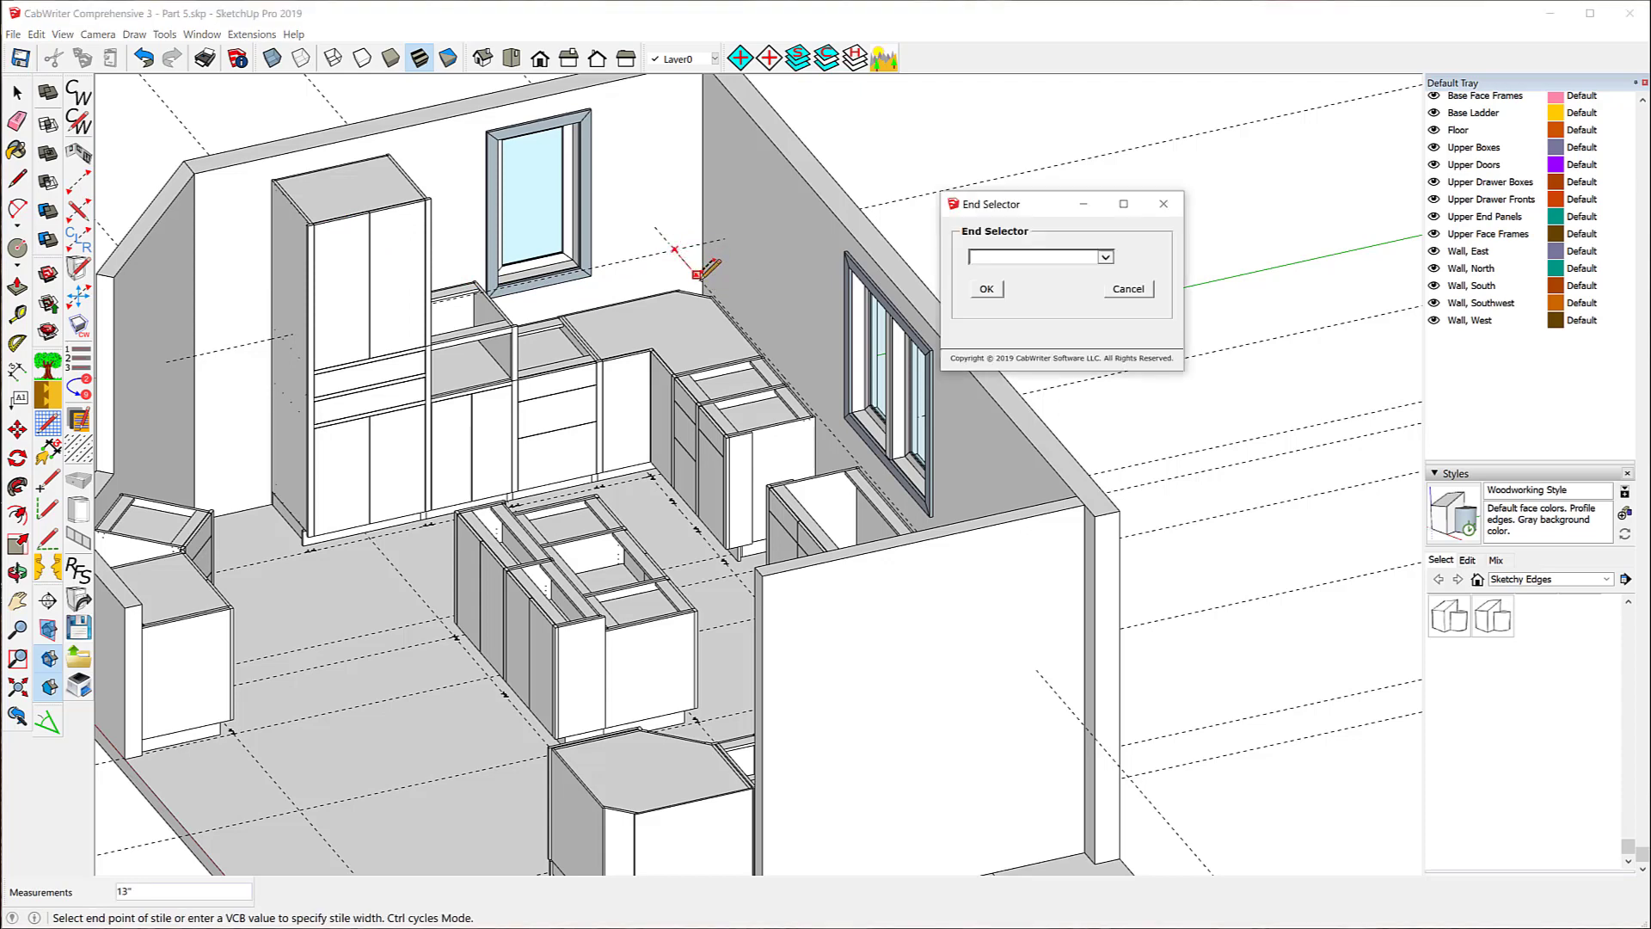
left_click(1105, 261)
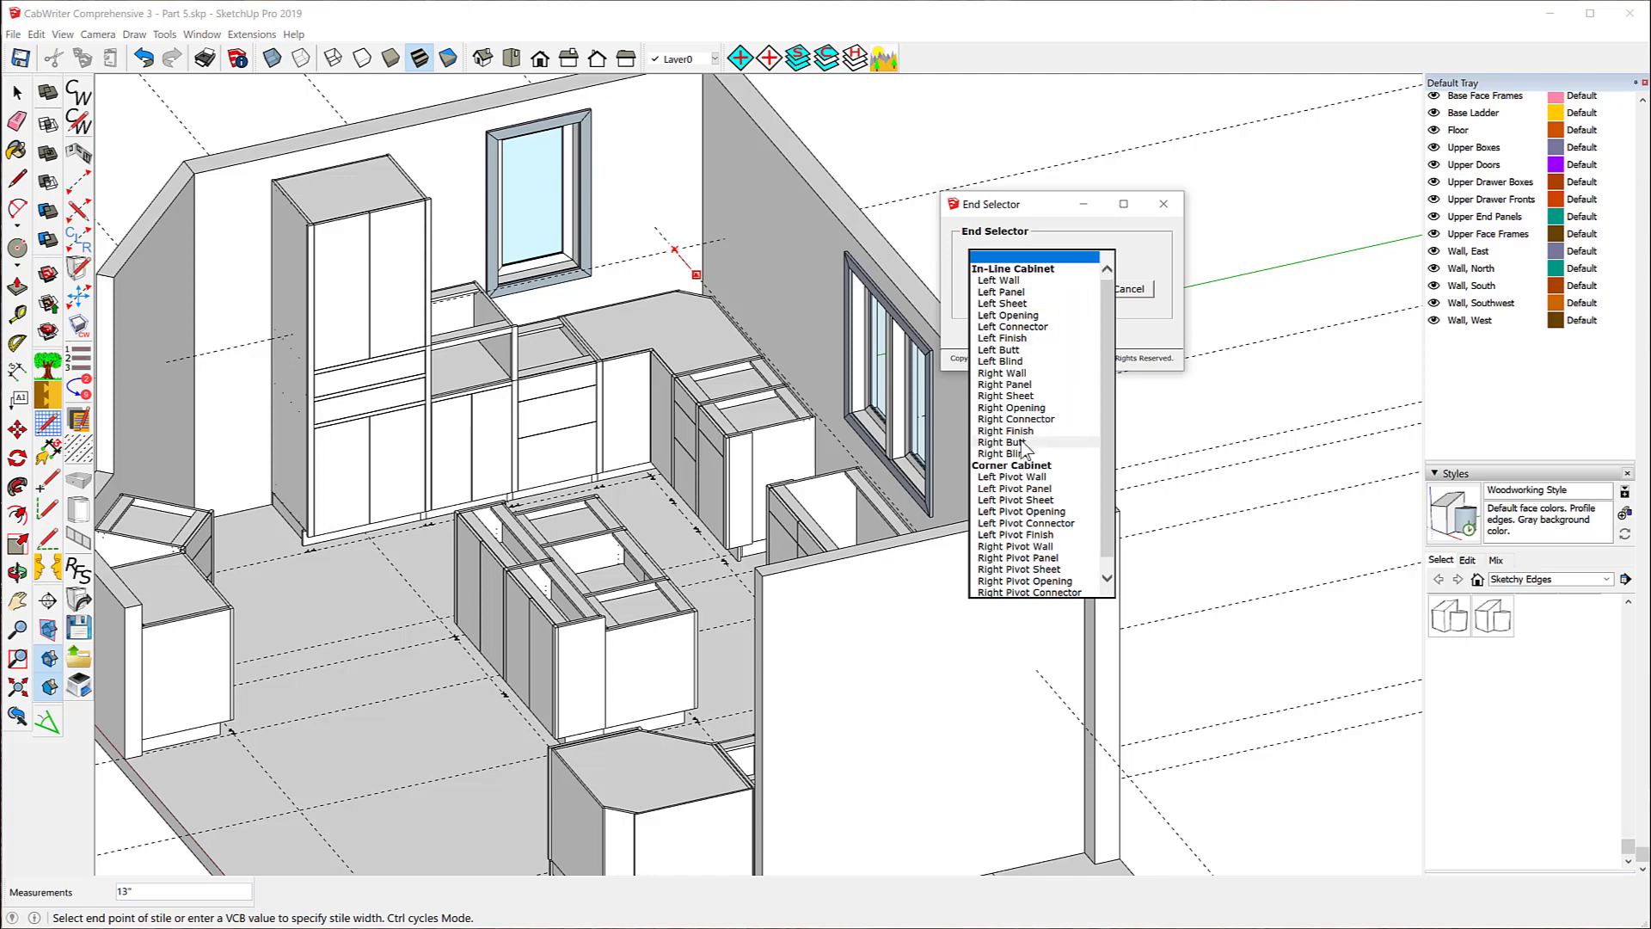
left_click(997, 502)
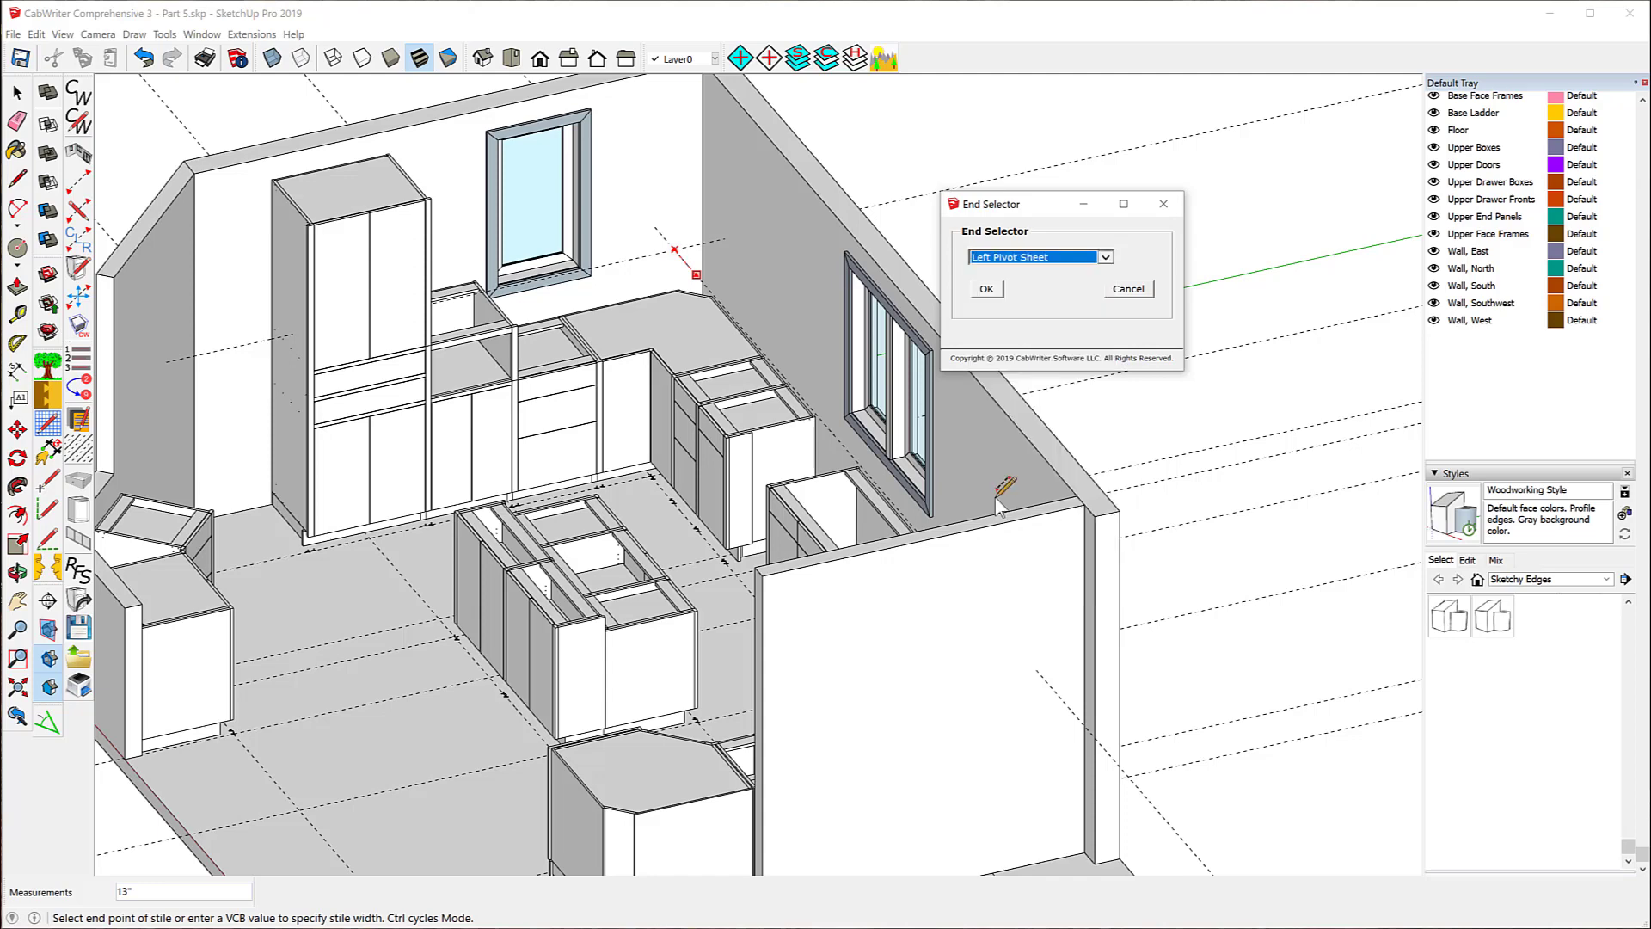
left_click(989, 289)
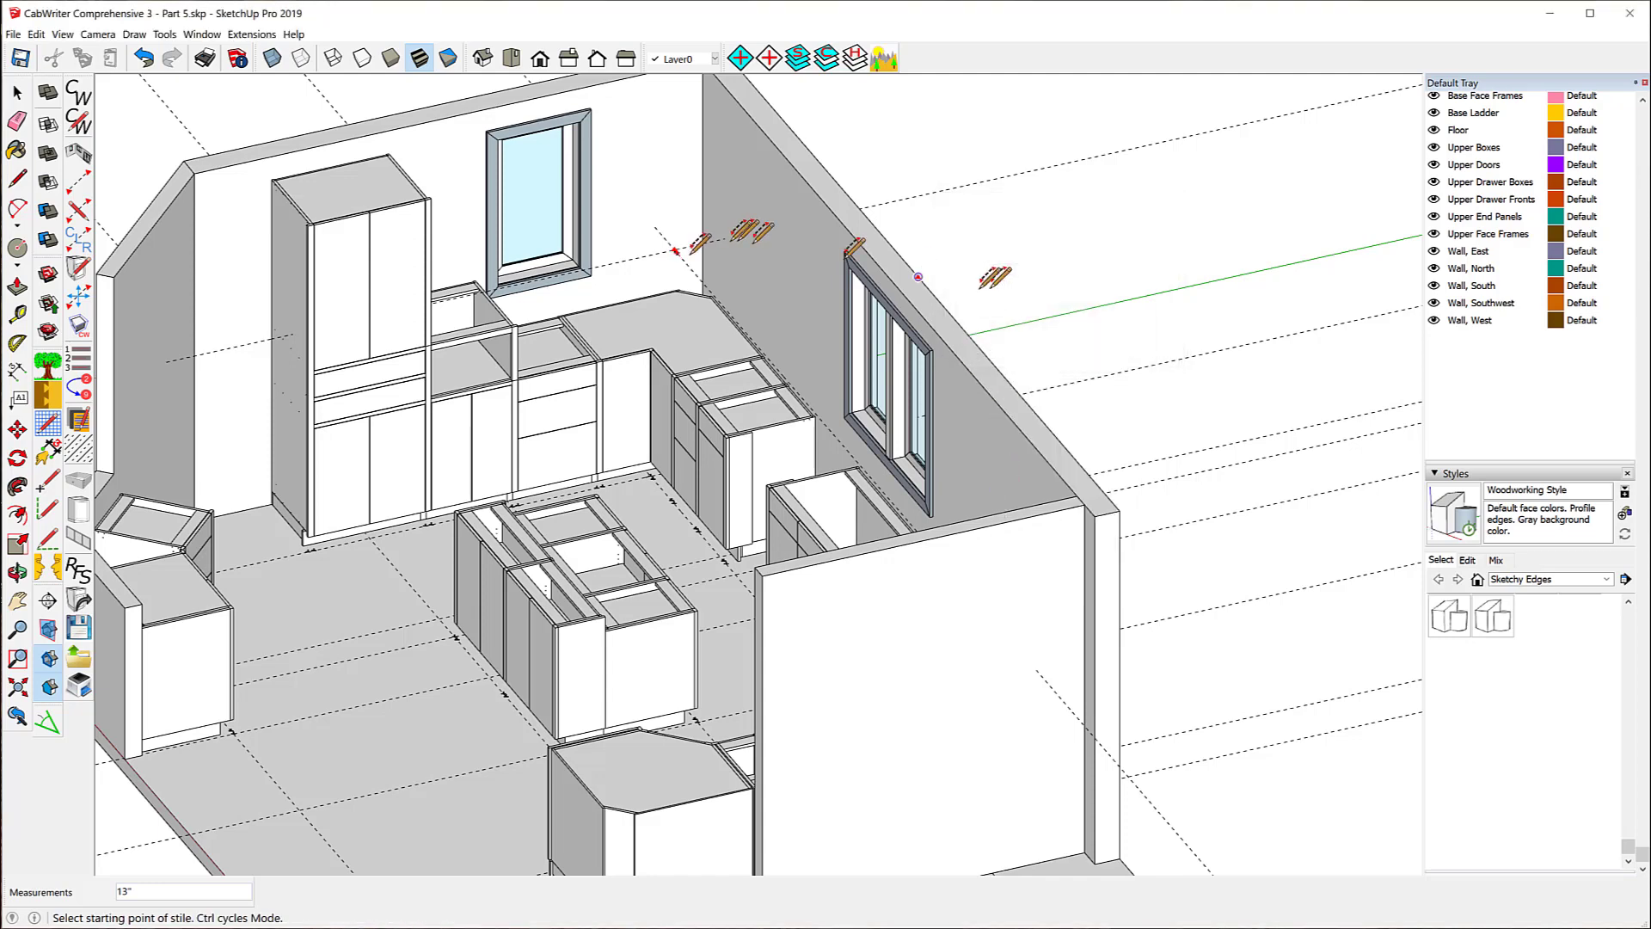
- Place the second stile along the north wall's guide, distanced from the guide intersection, and assign it the Right Connector end
middle_click_drag(663, 265, 616, 283)
scroll(612, 287, "up", 6)
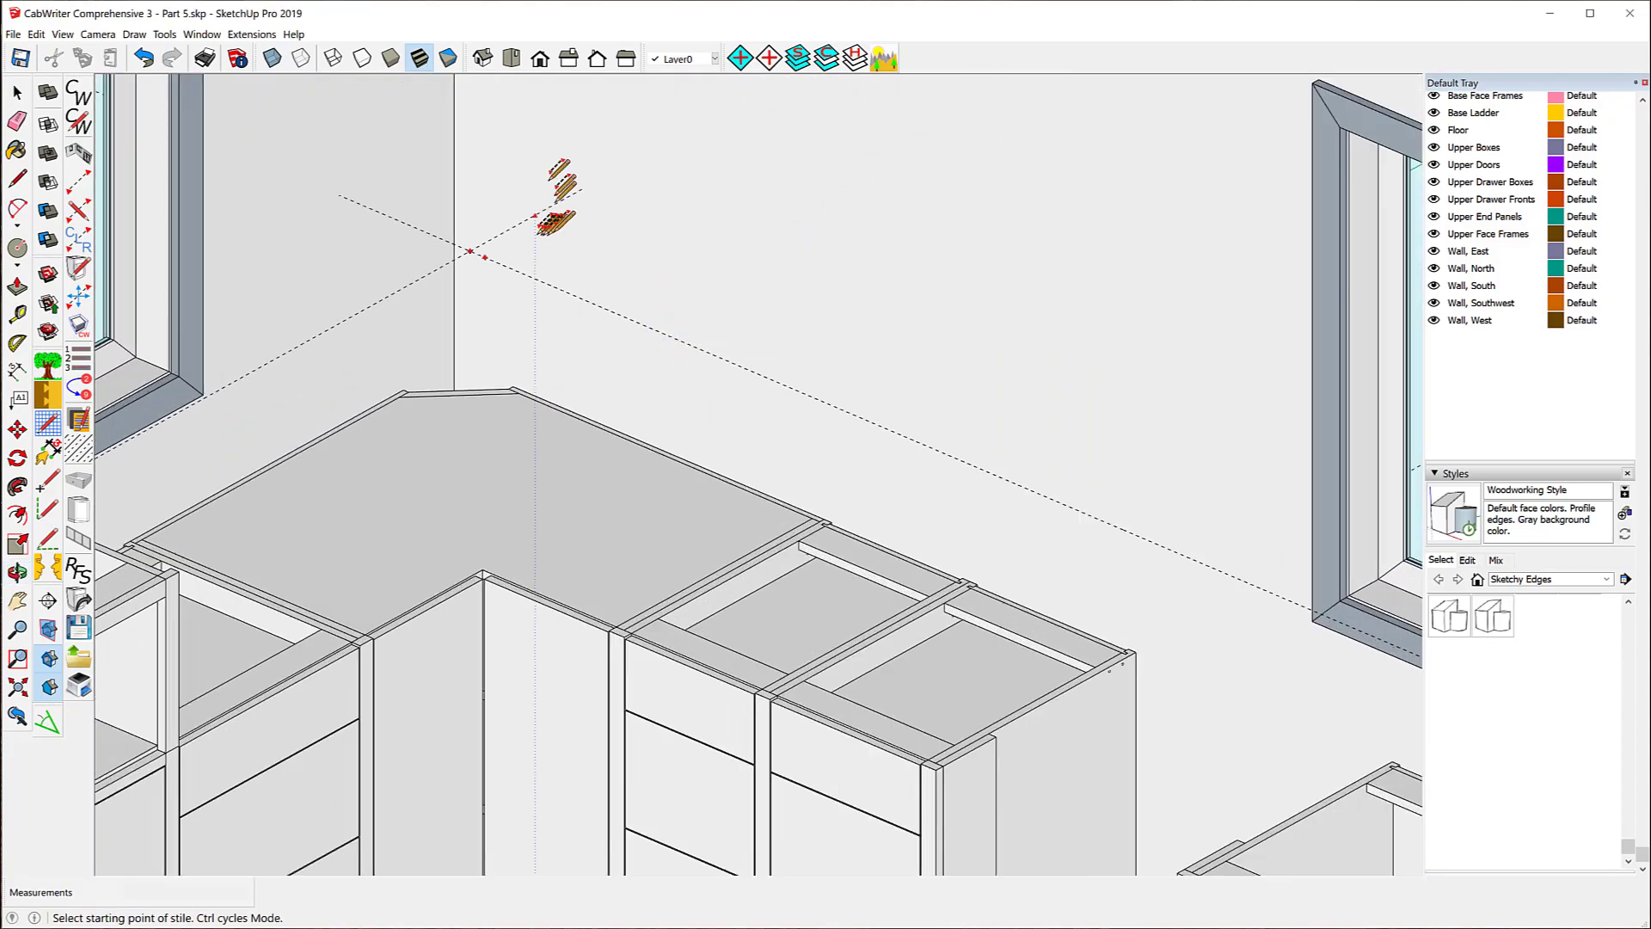
key("ctrl")
key("ctrl")
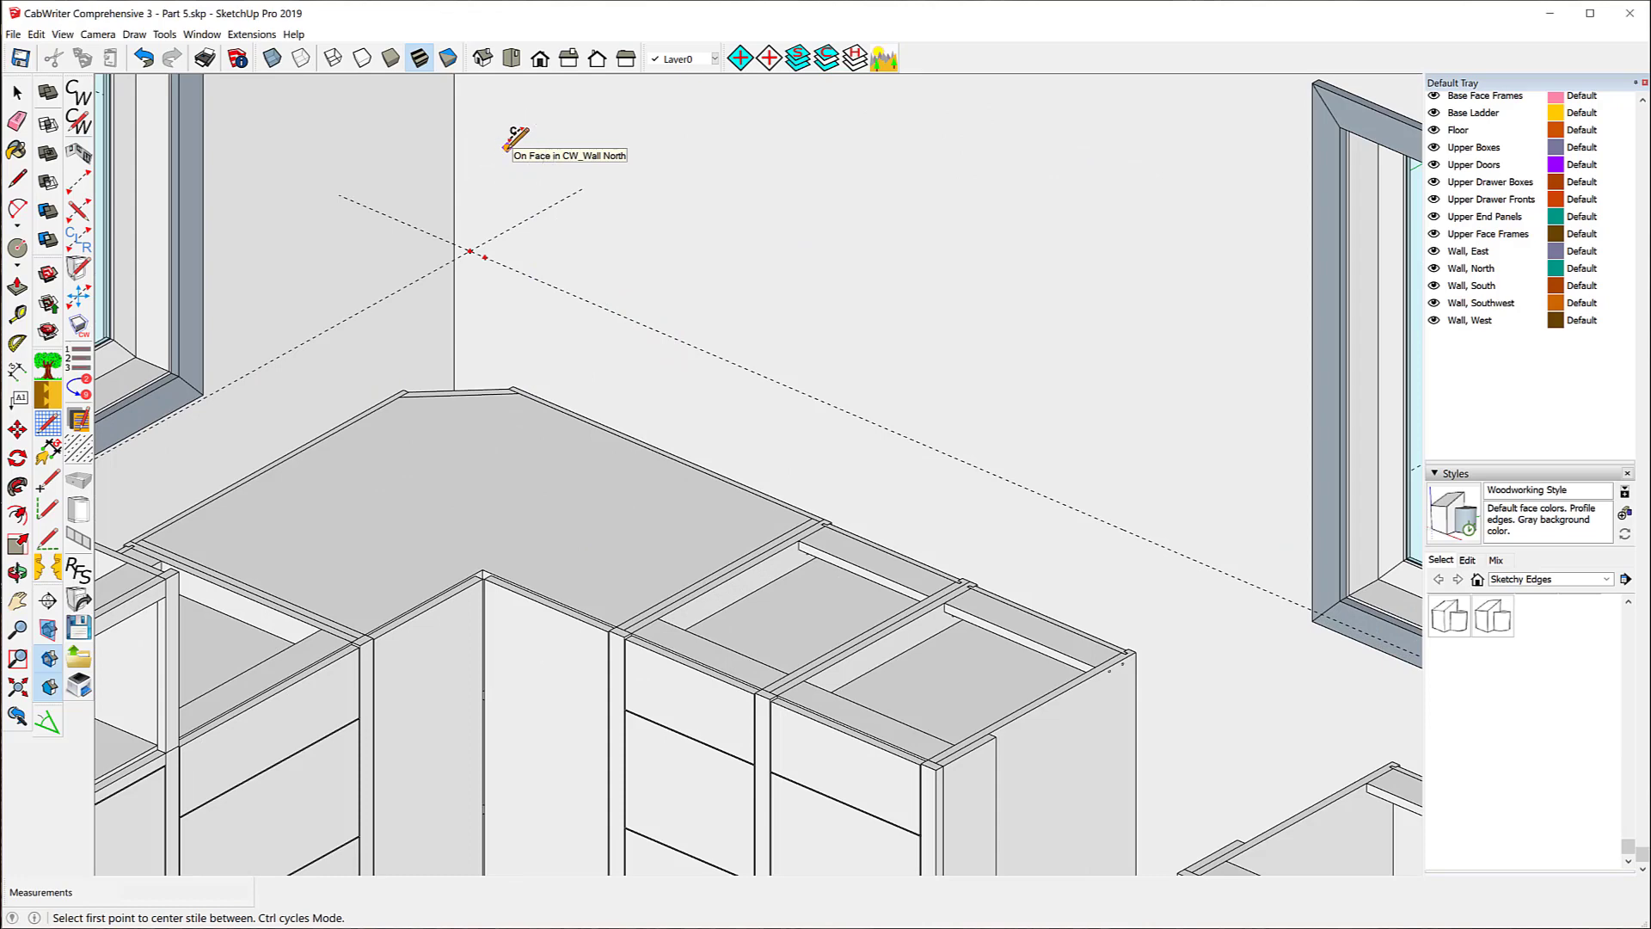
left_click(470, 250)
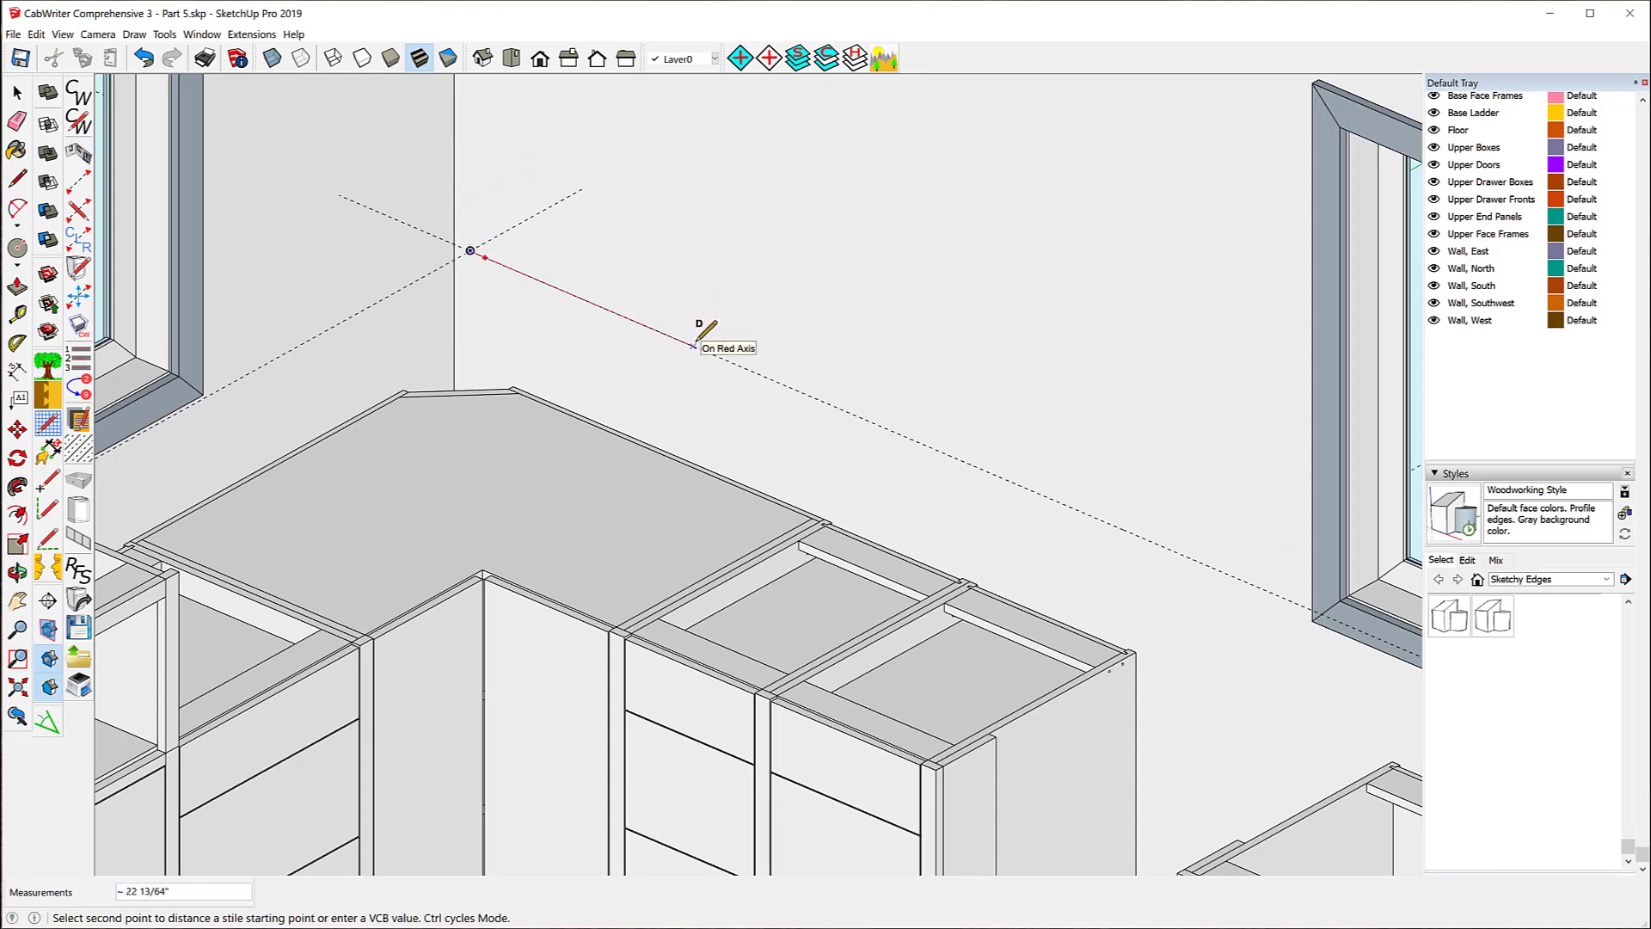
key("Return")
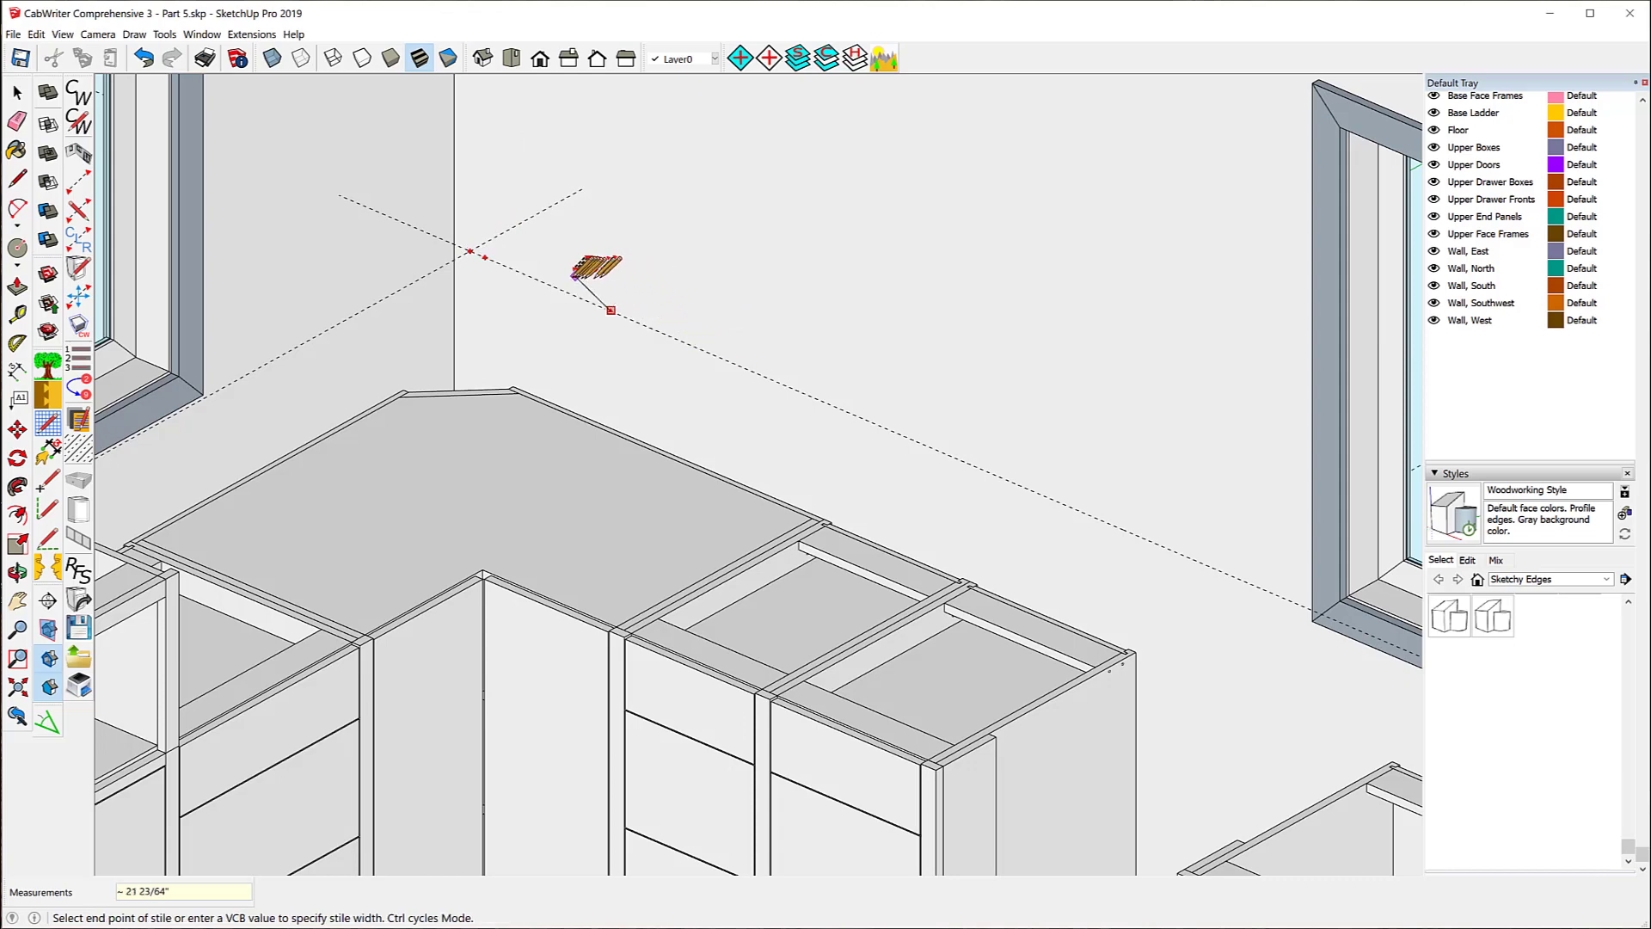
left_click(558, 288)
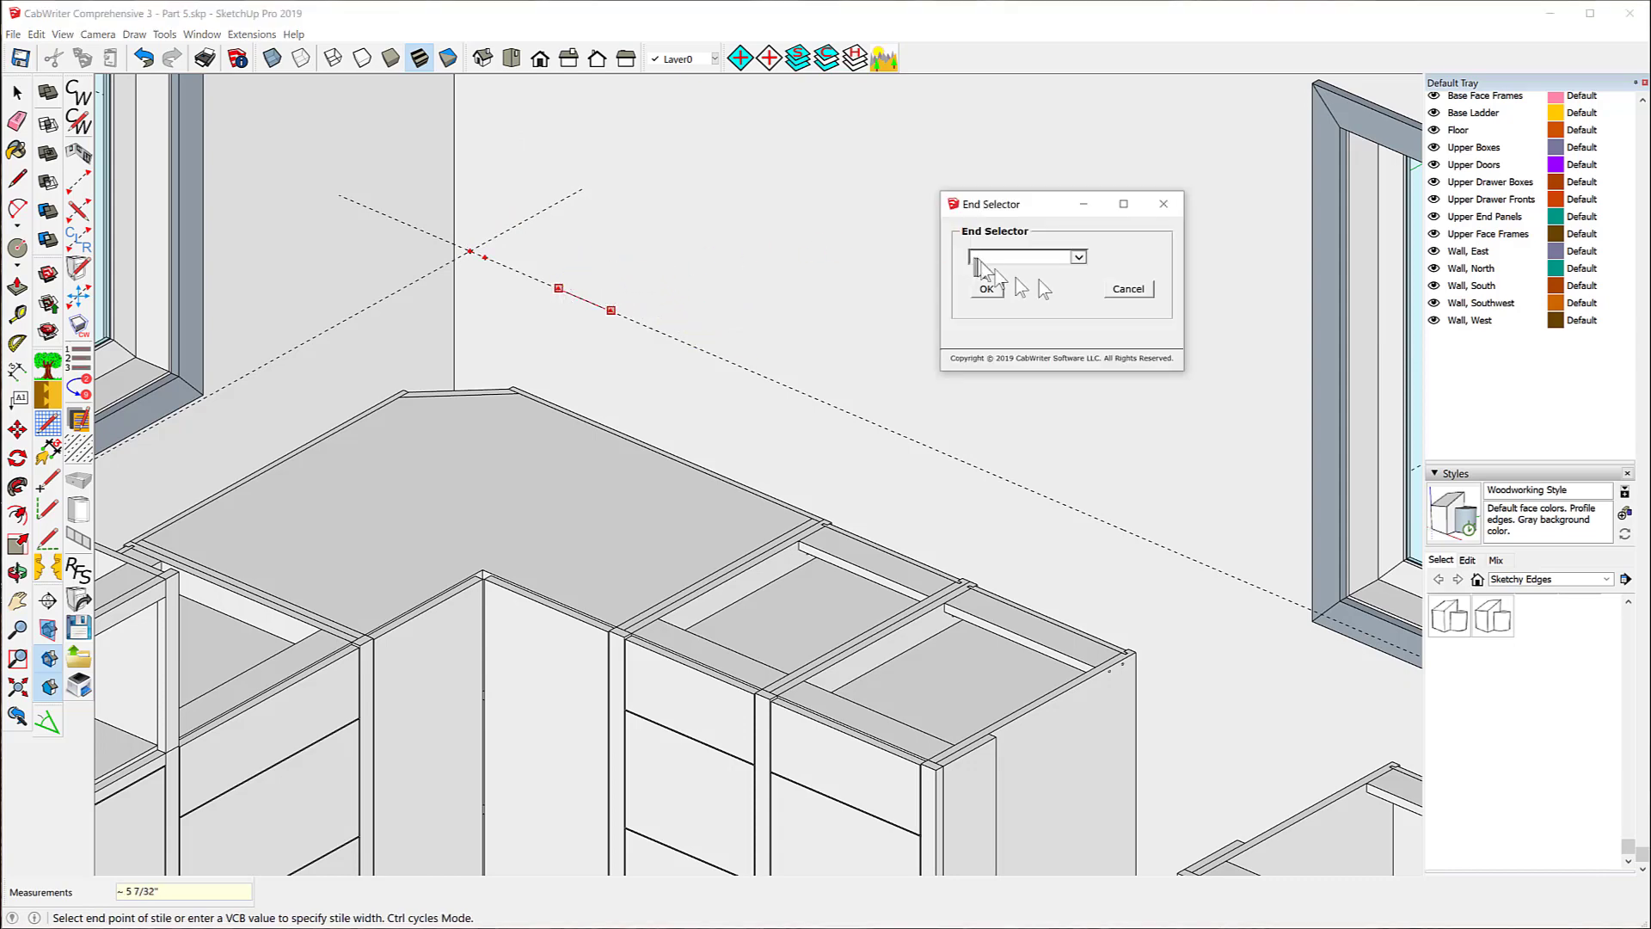
left_click(1079, 257)
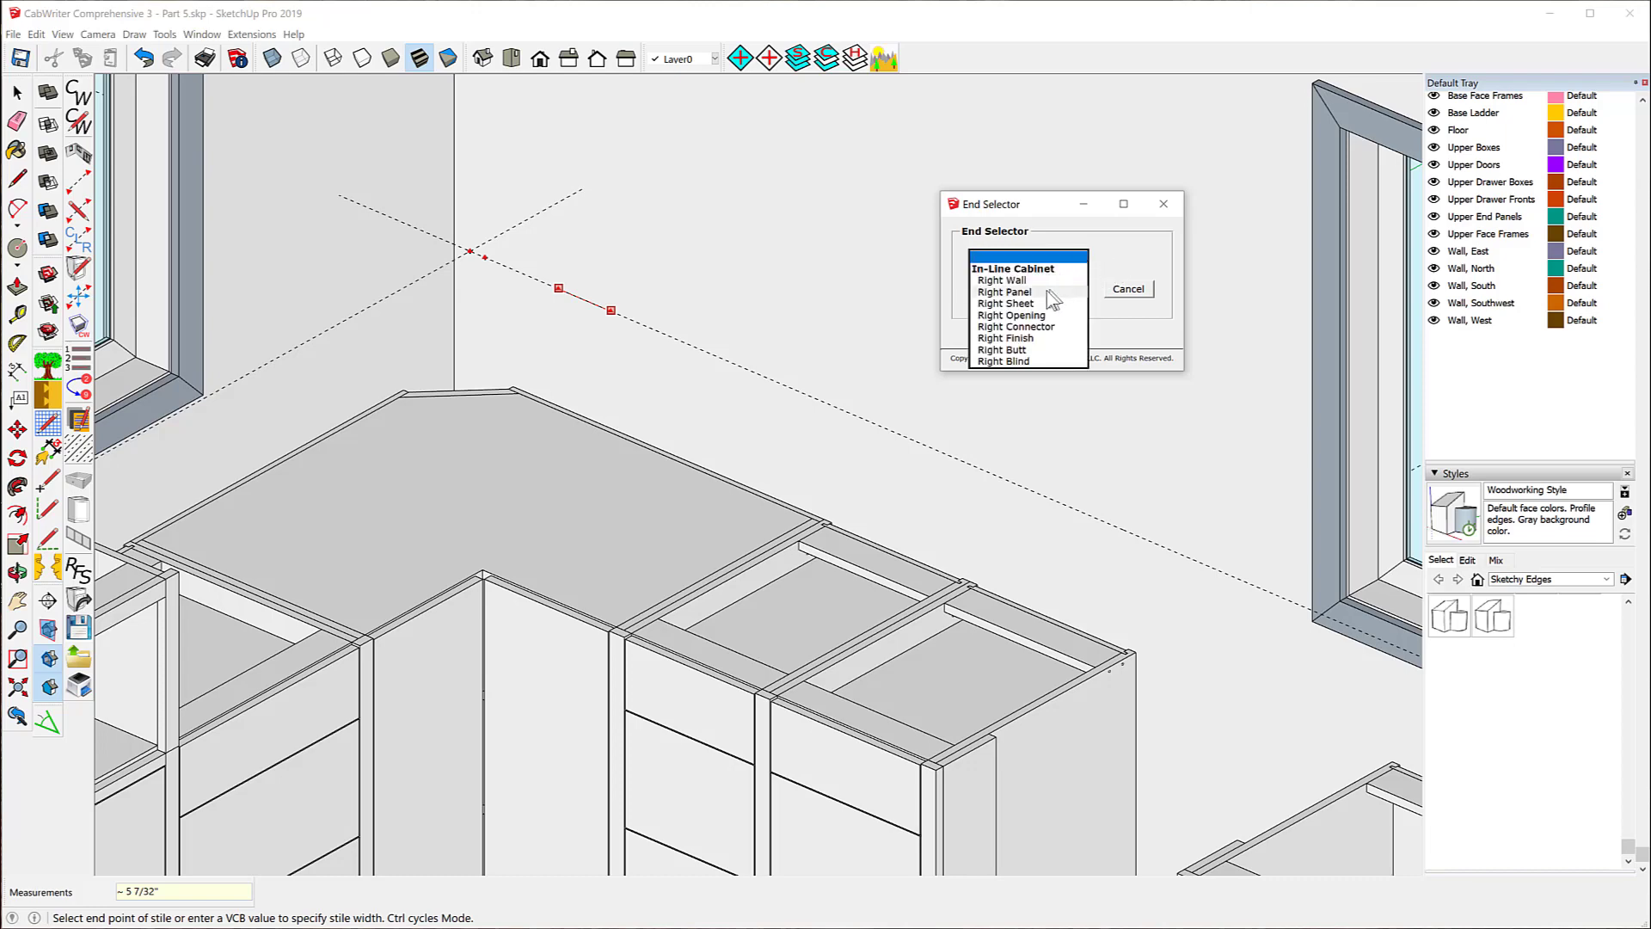
left_click(1037, 327)
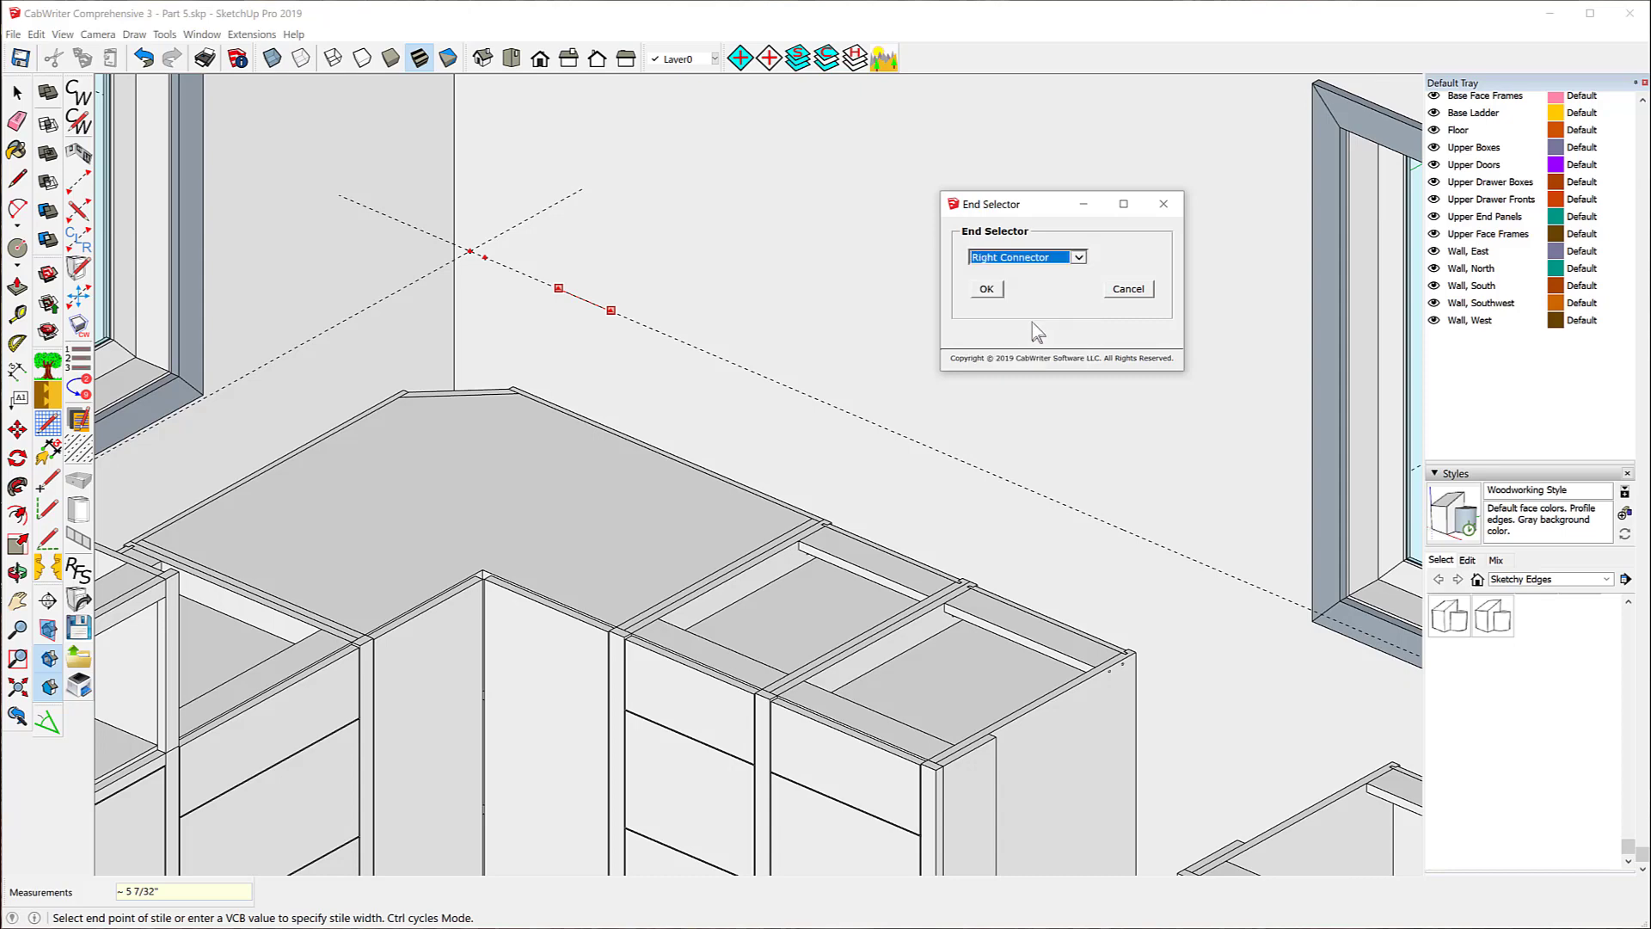
left_click(989, 289)
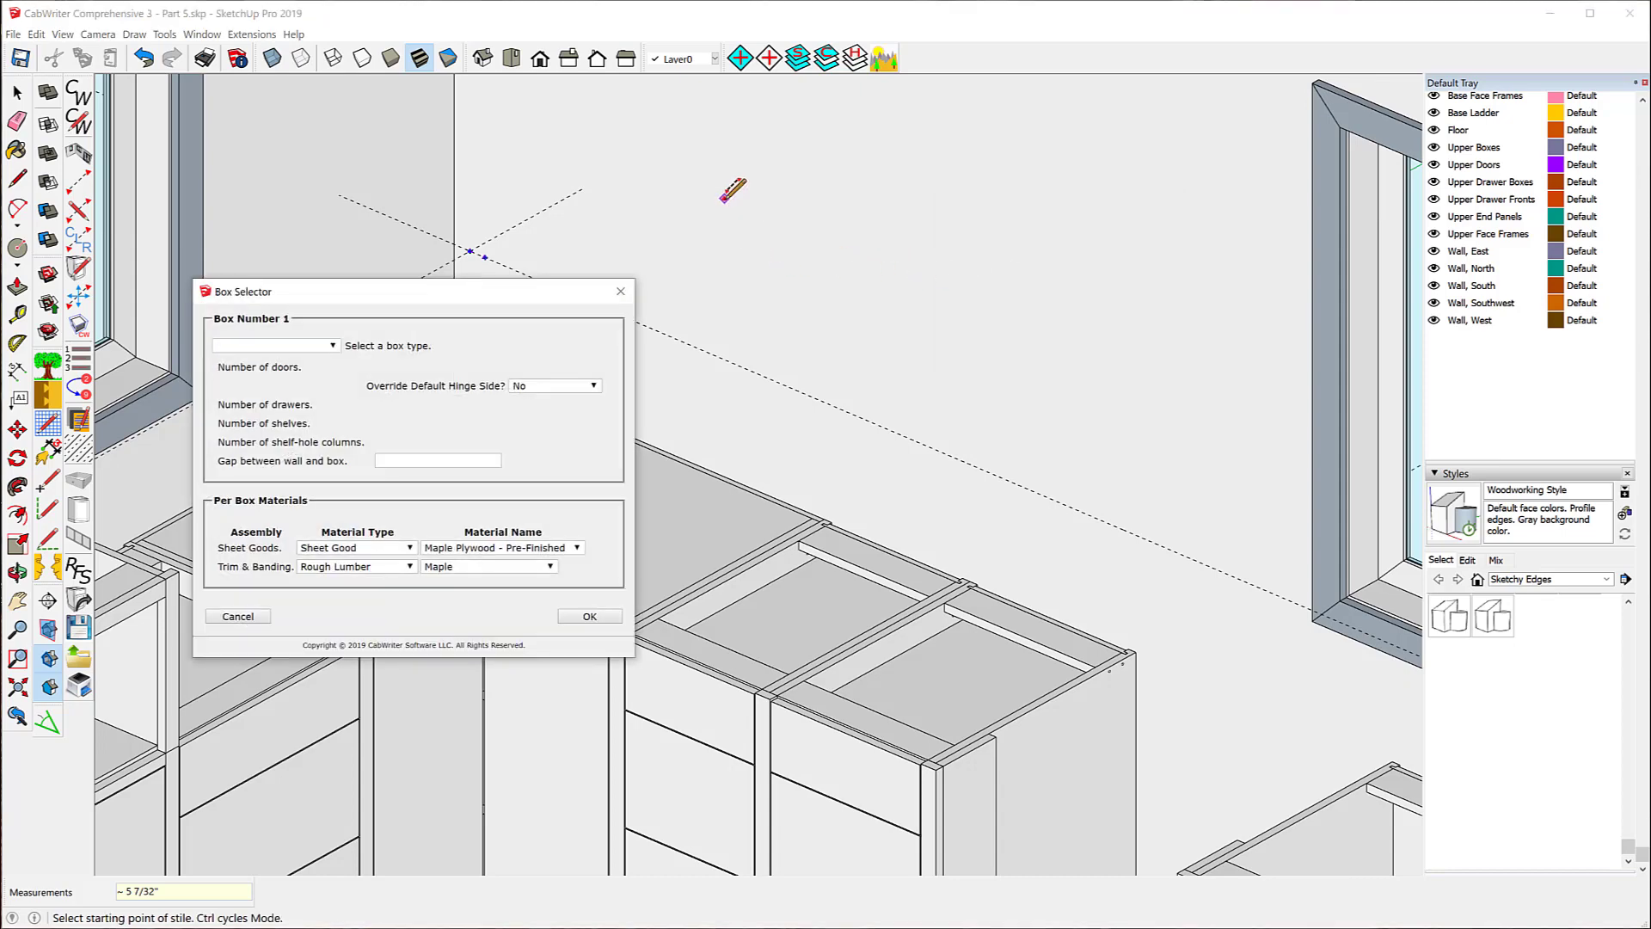
- Generate the cabinet with a Diagonal Corner Upper box, keeping one door and the default shelves and materials
left_click(334, 345)
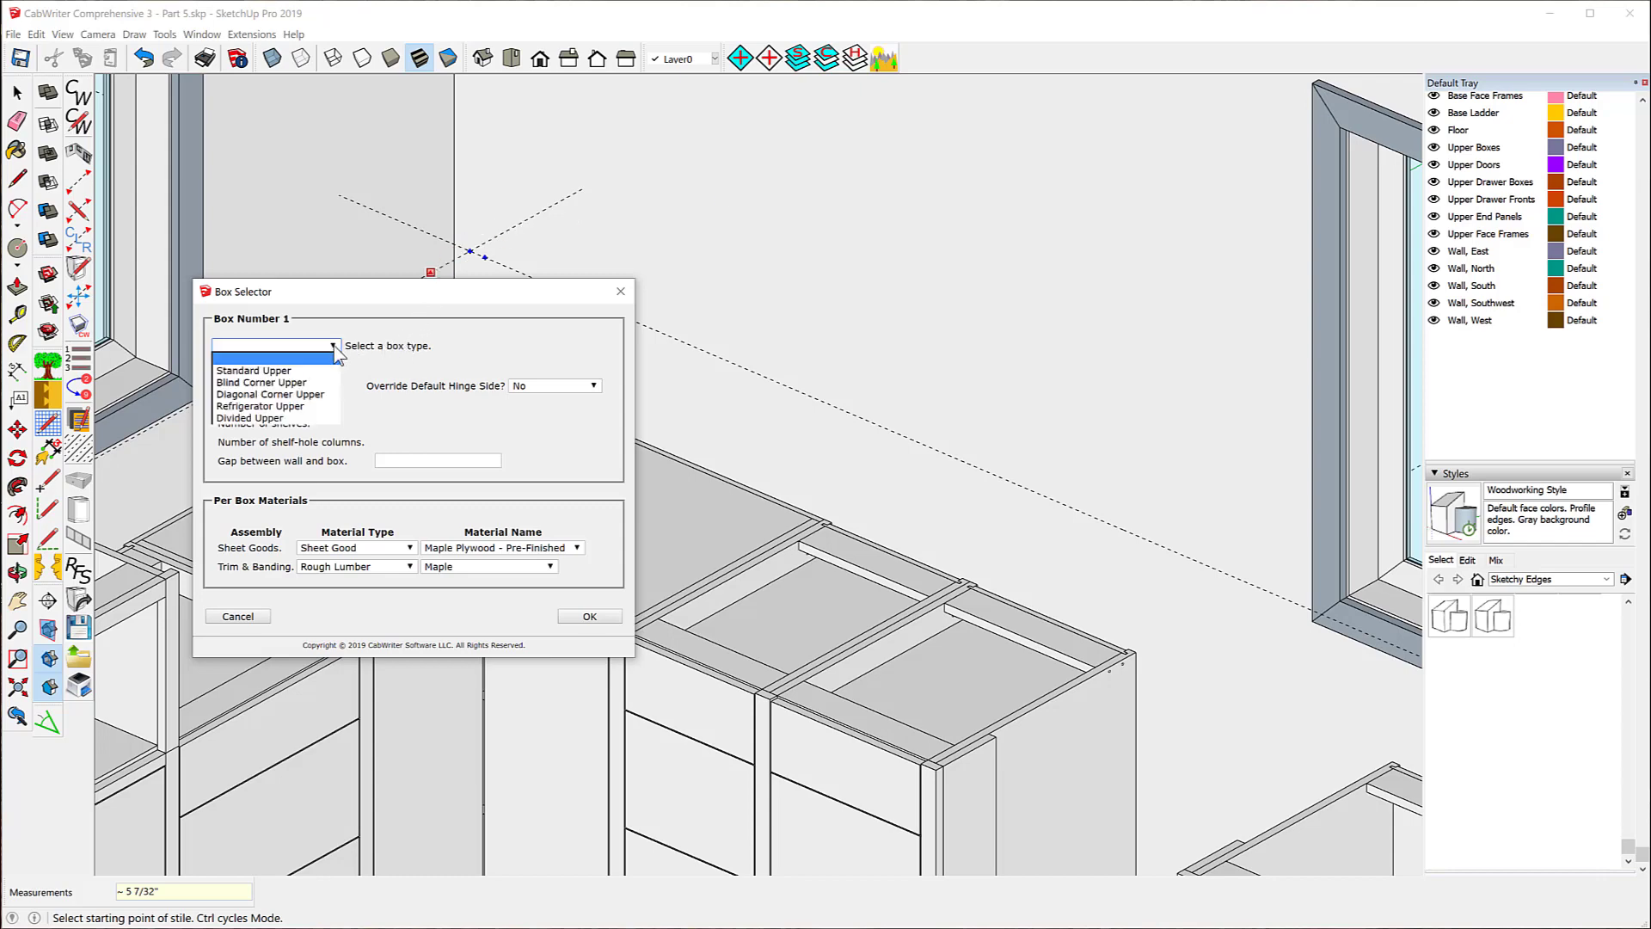
left_click(274, 398)
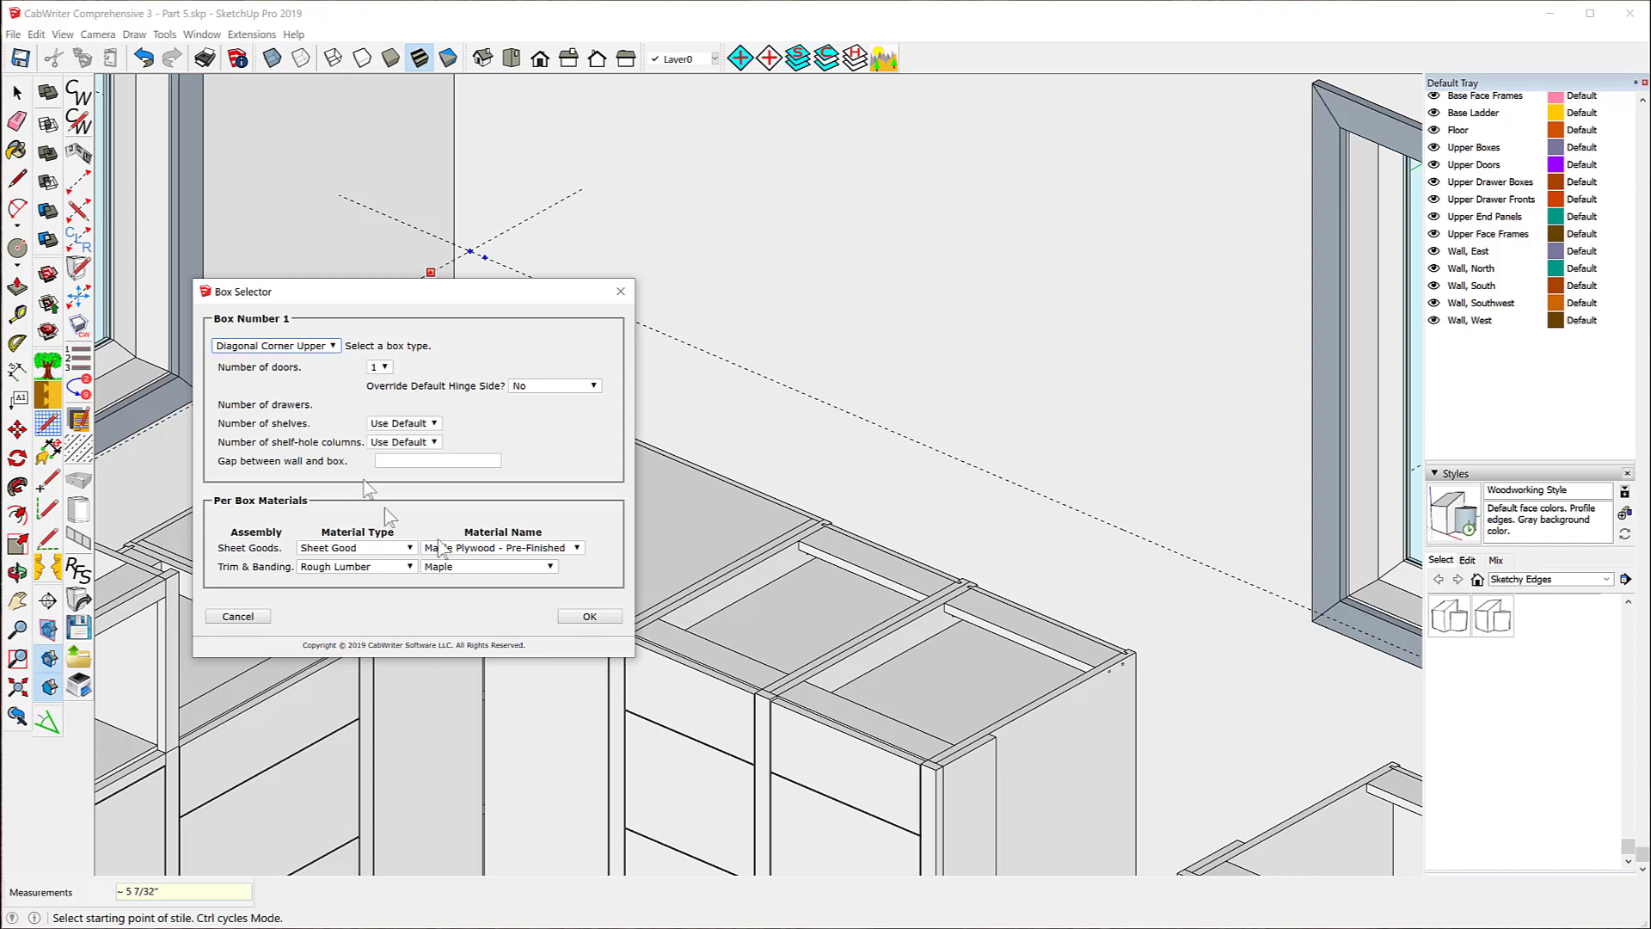
left_click(589, 616)
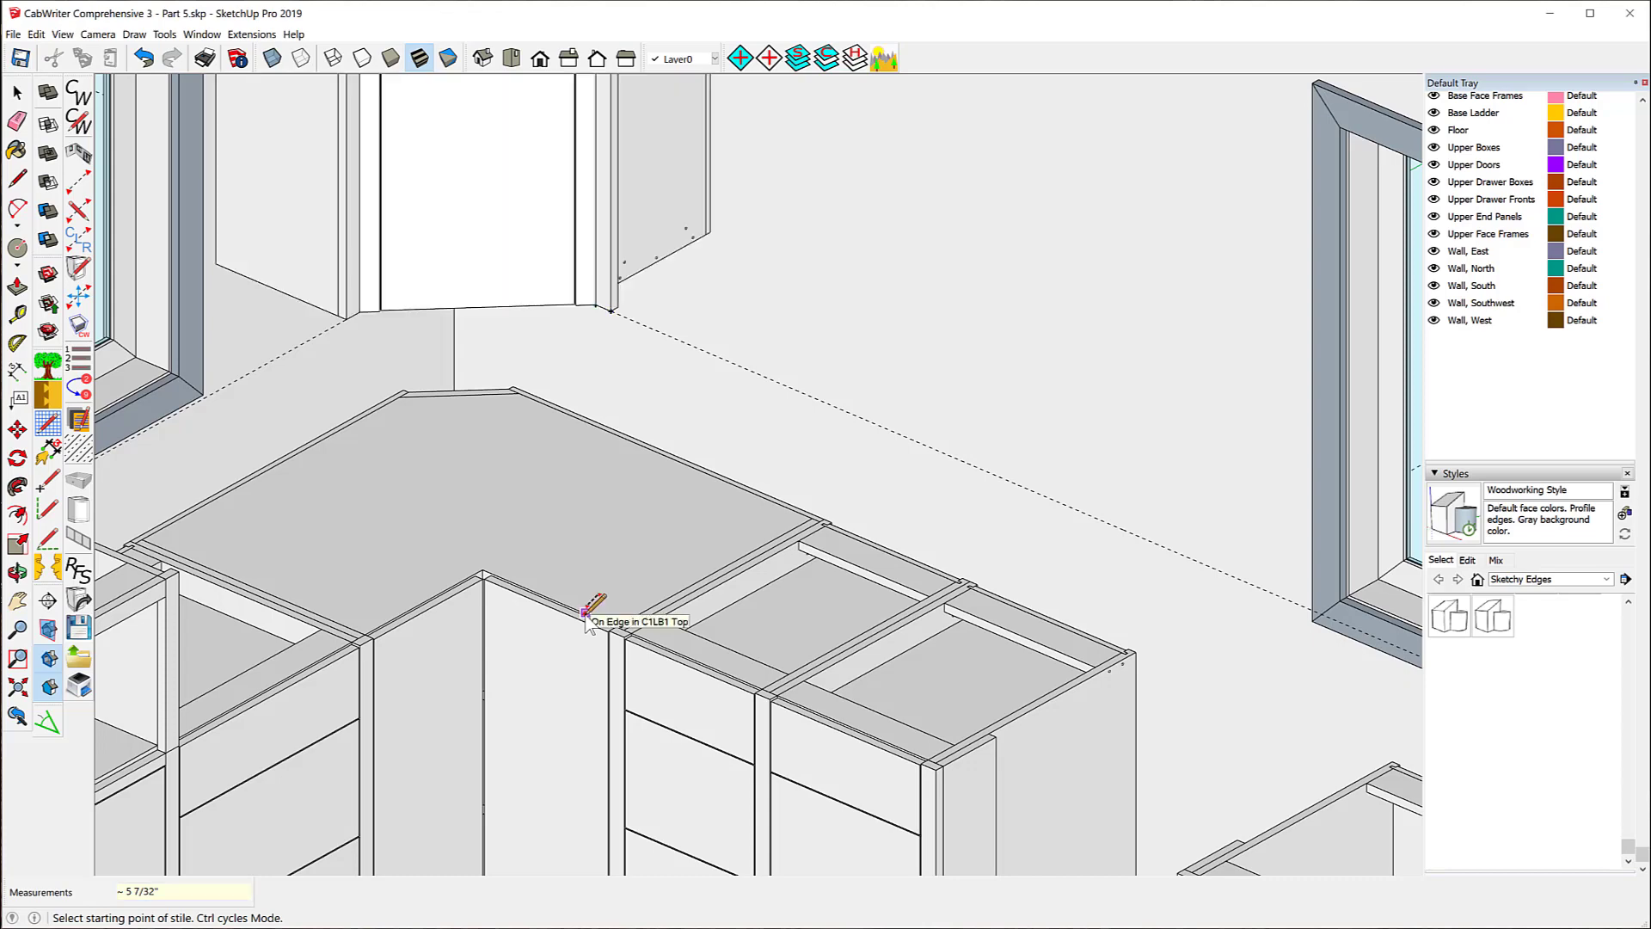
scroll(550, 365, "down", 4)
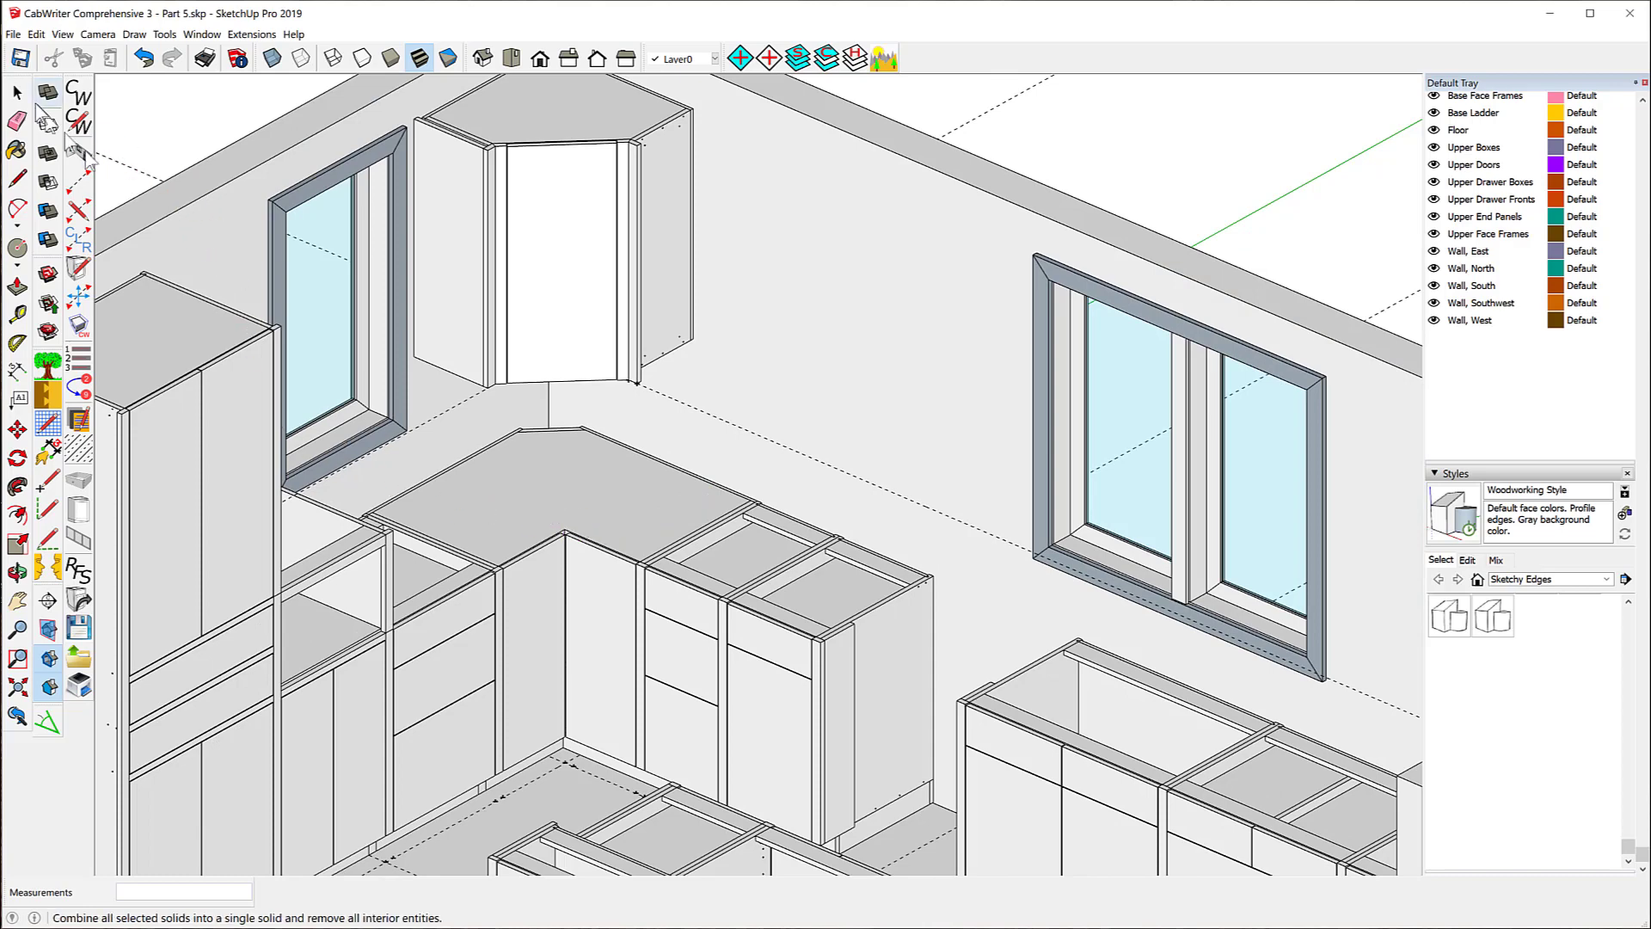
- Re-number the new upper corner cabinet as 10 and check its door's definition name in the entity information
left_click(14, 97)
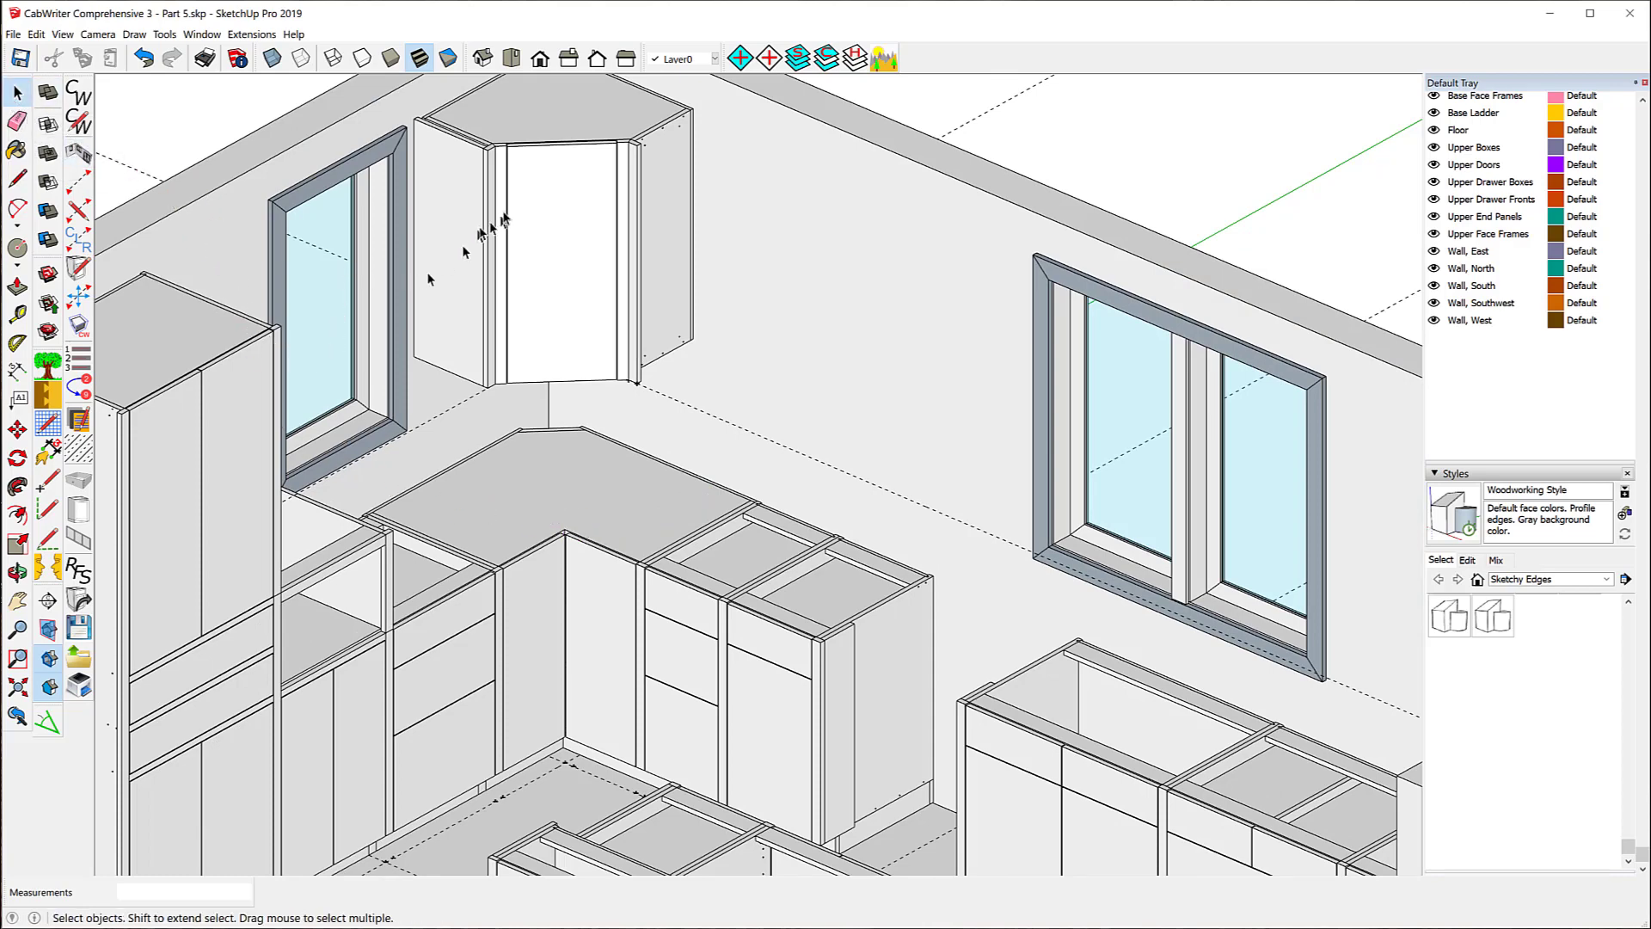
left_click(542, 219)
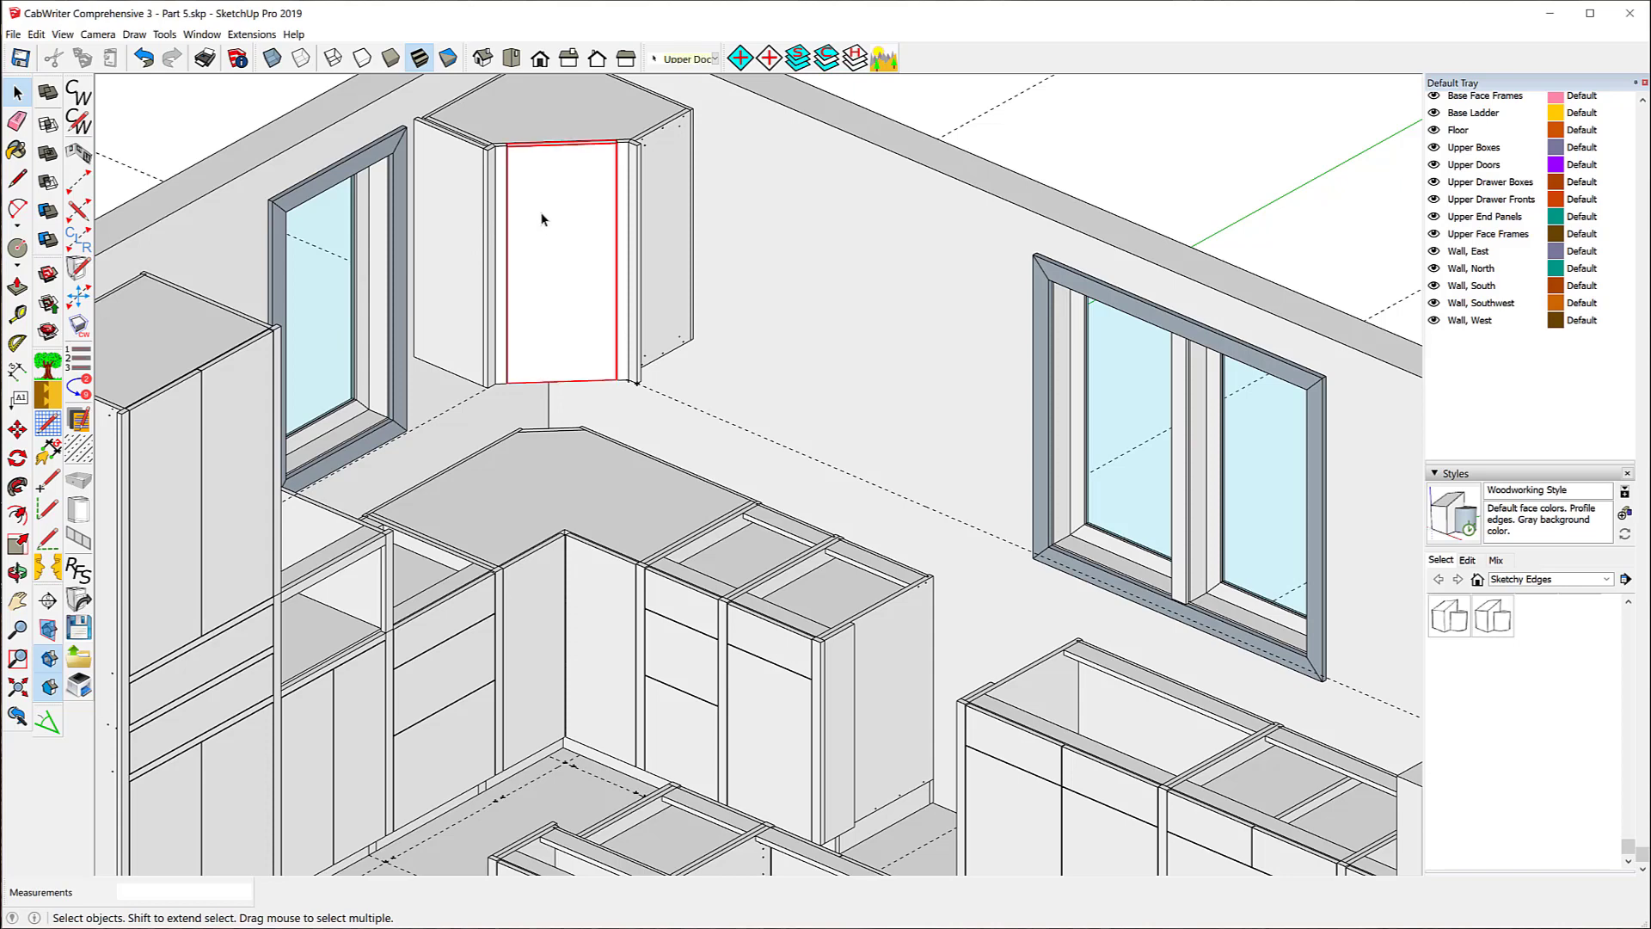
left_click(79, 388)
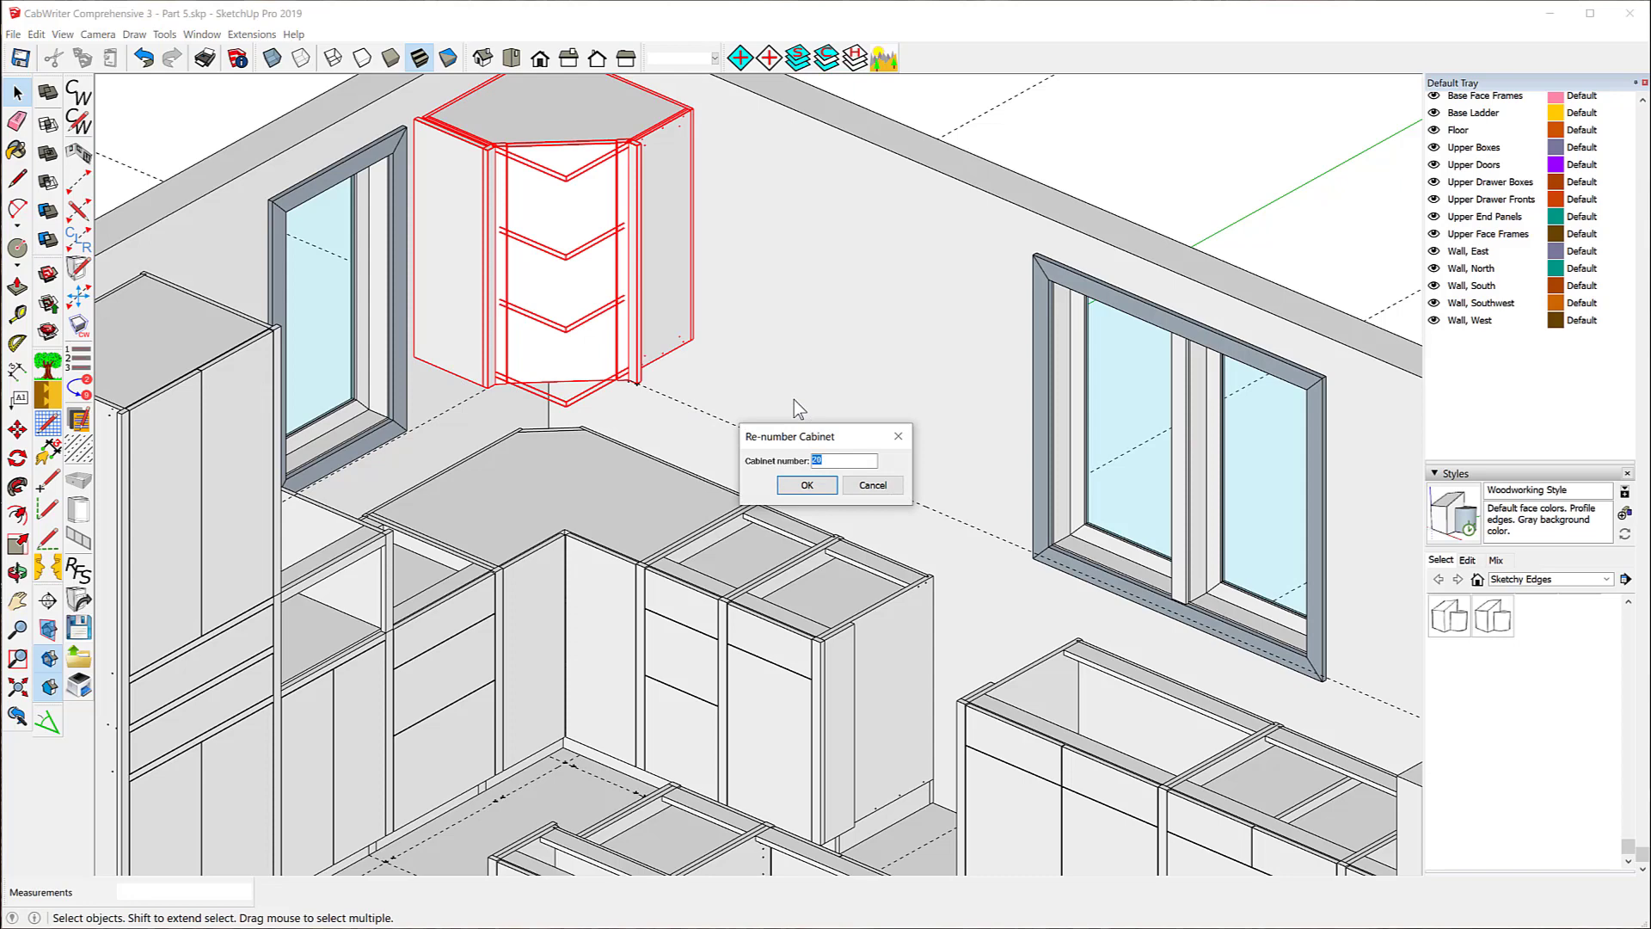
type("1")
left_click(806, 485)
left_click(567, 301)
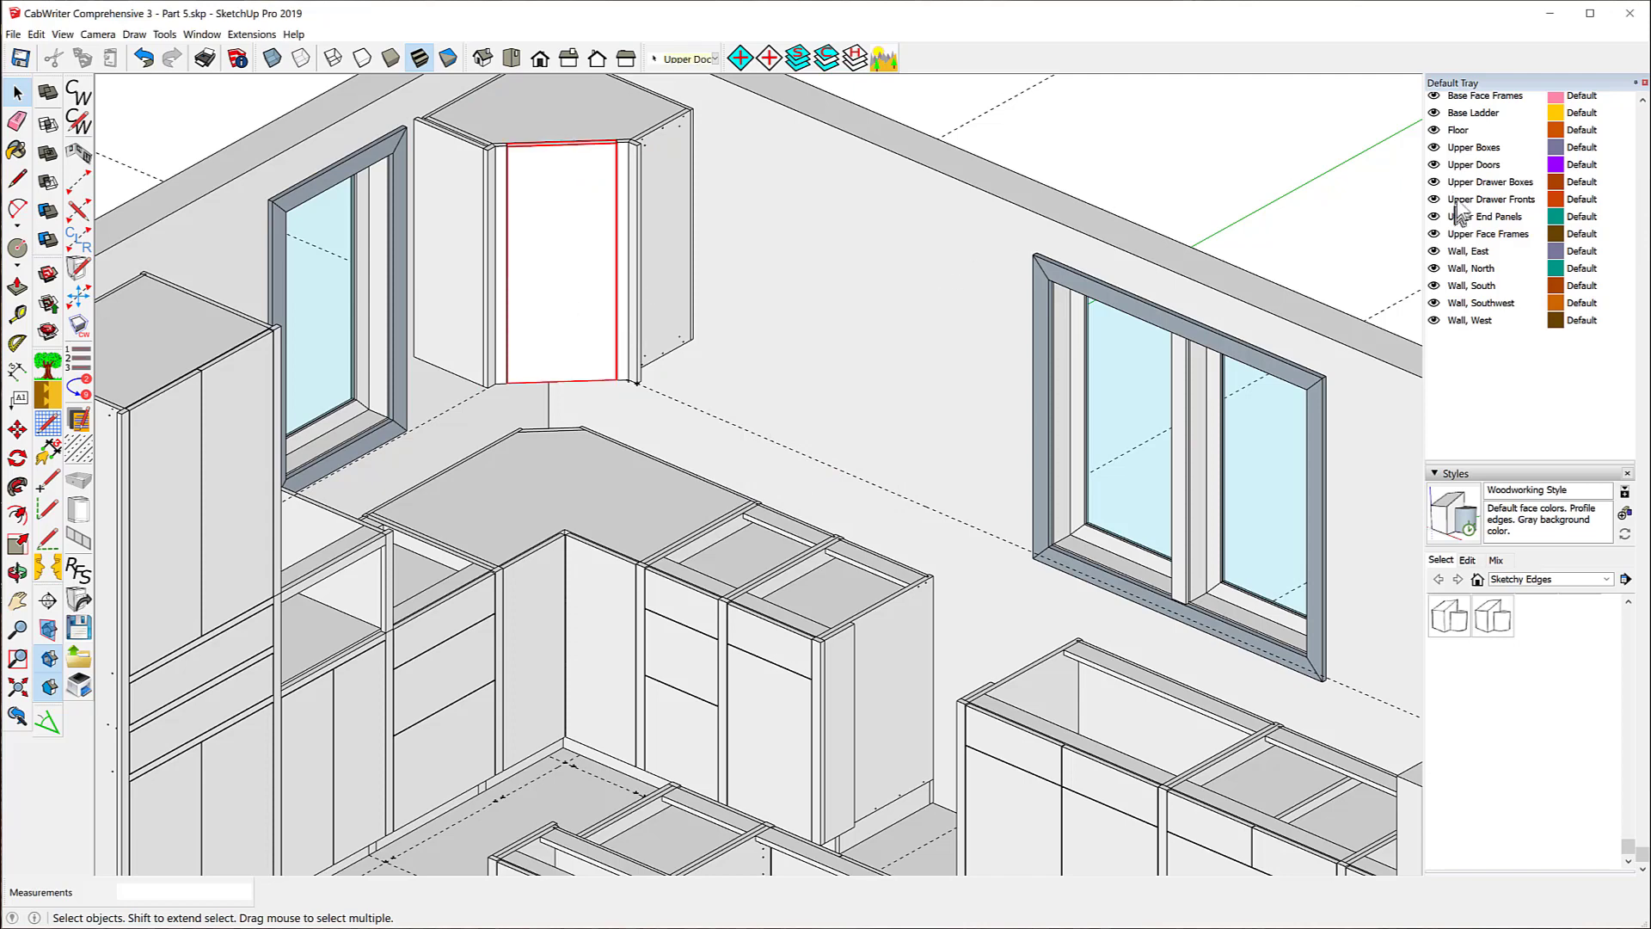
scroll(1459, 215, "up", 6)
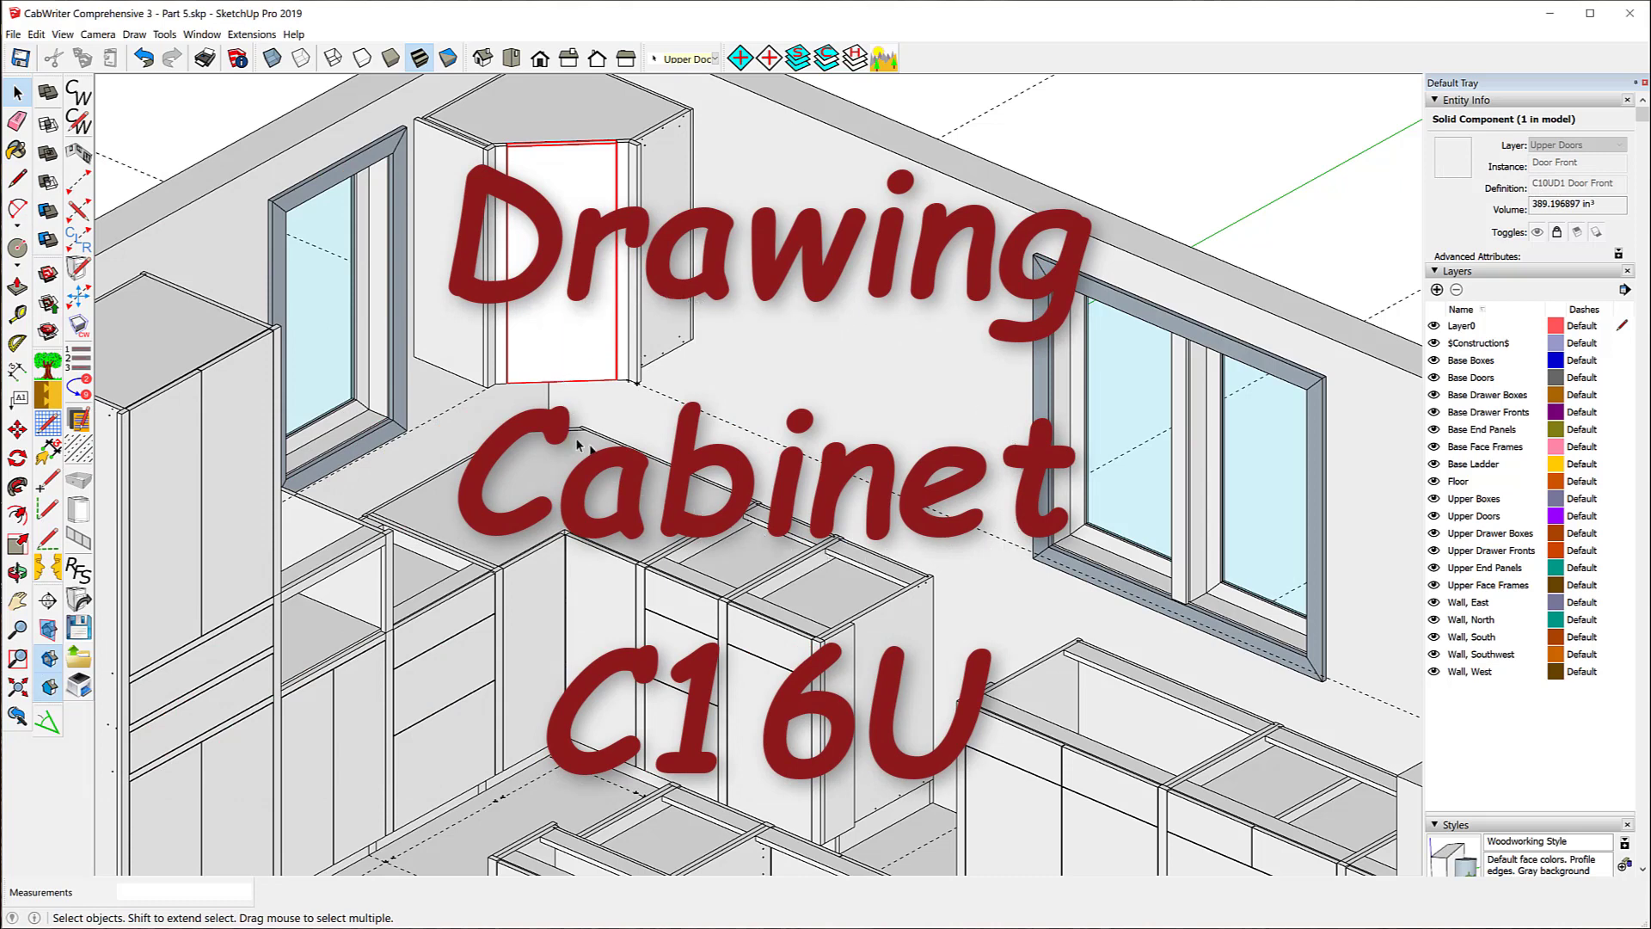
- Create a guide 81.5 inches from the west wall's top inner edge, offset along the red axis
left_click(533, 550)
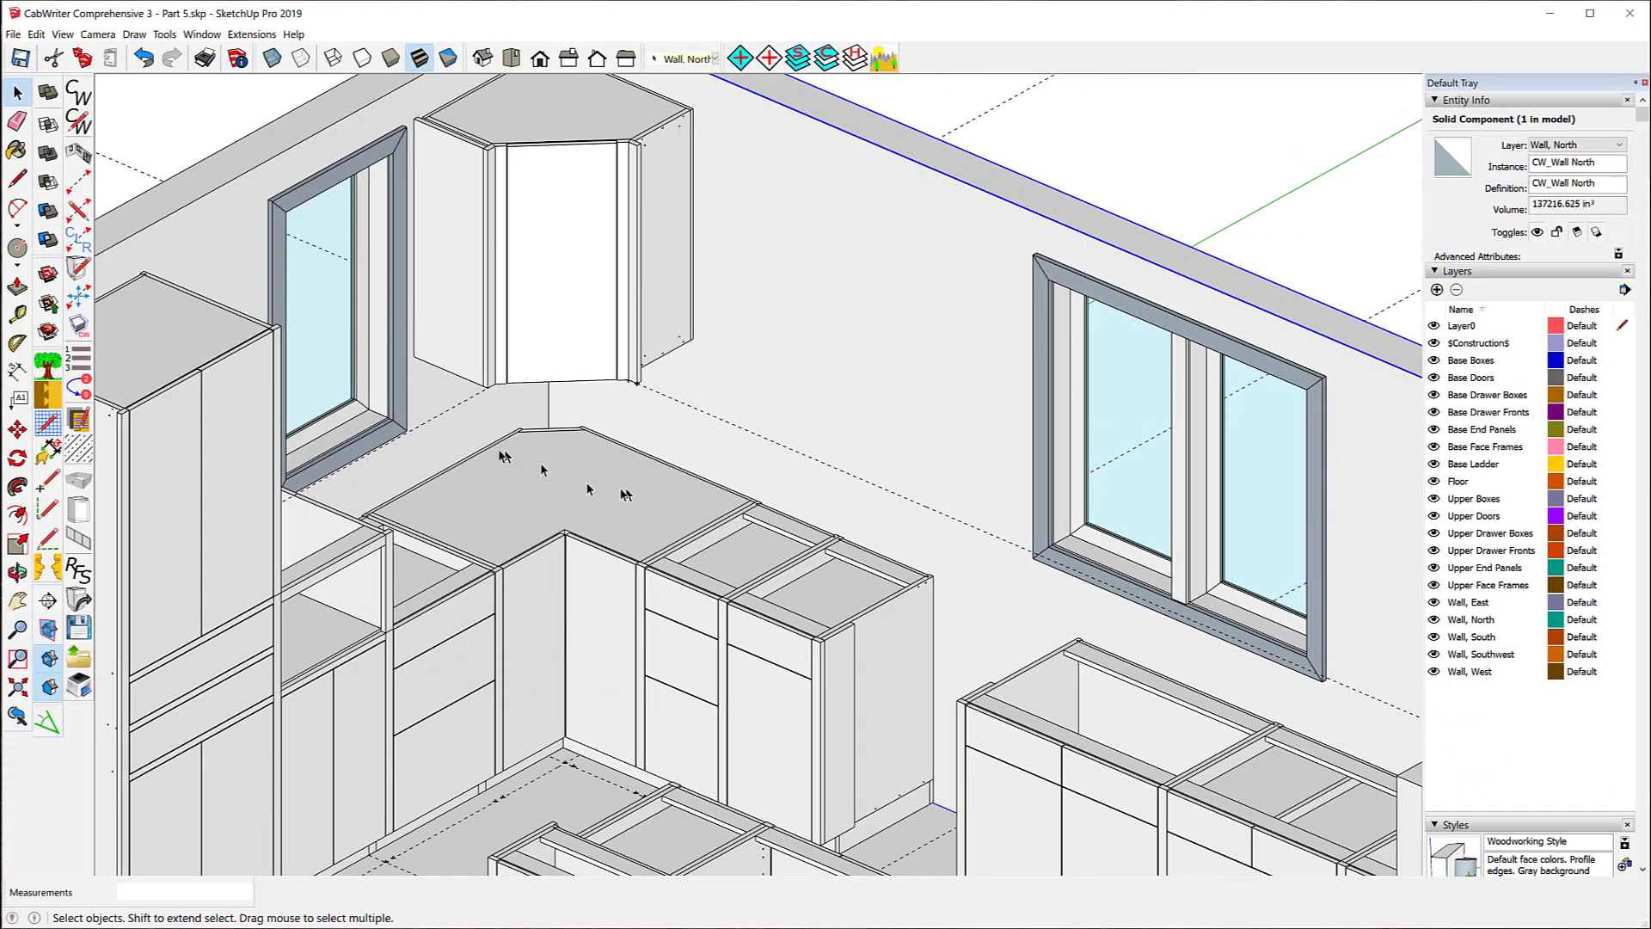
scroll(492, 456, "down", 2)
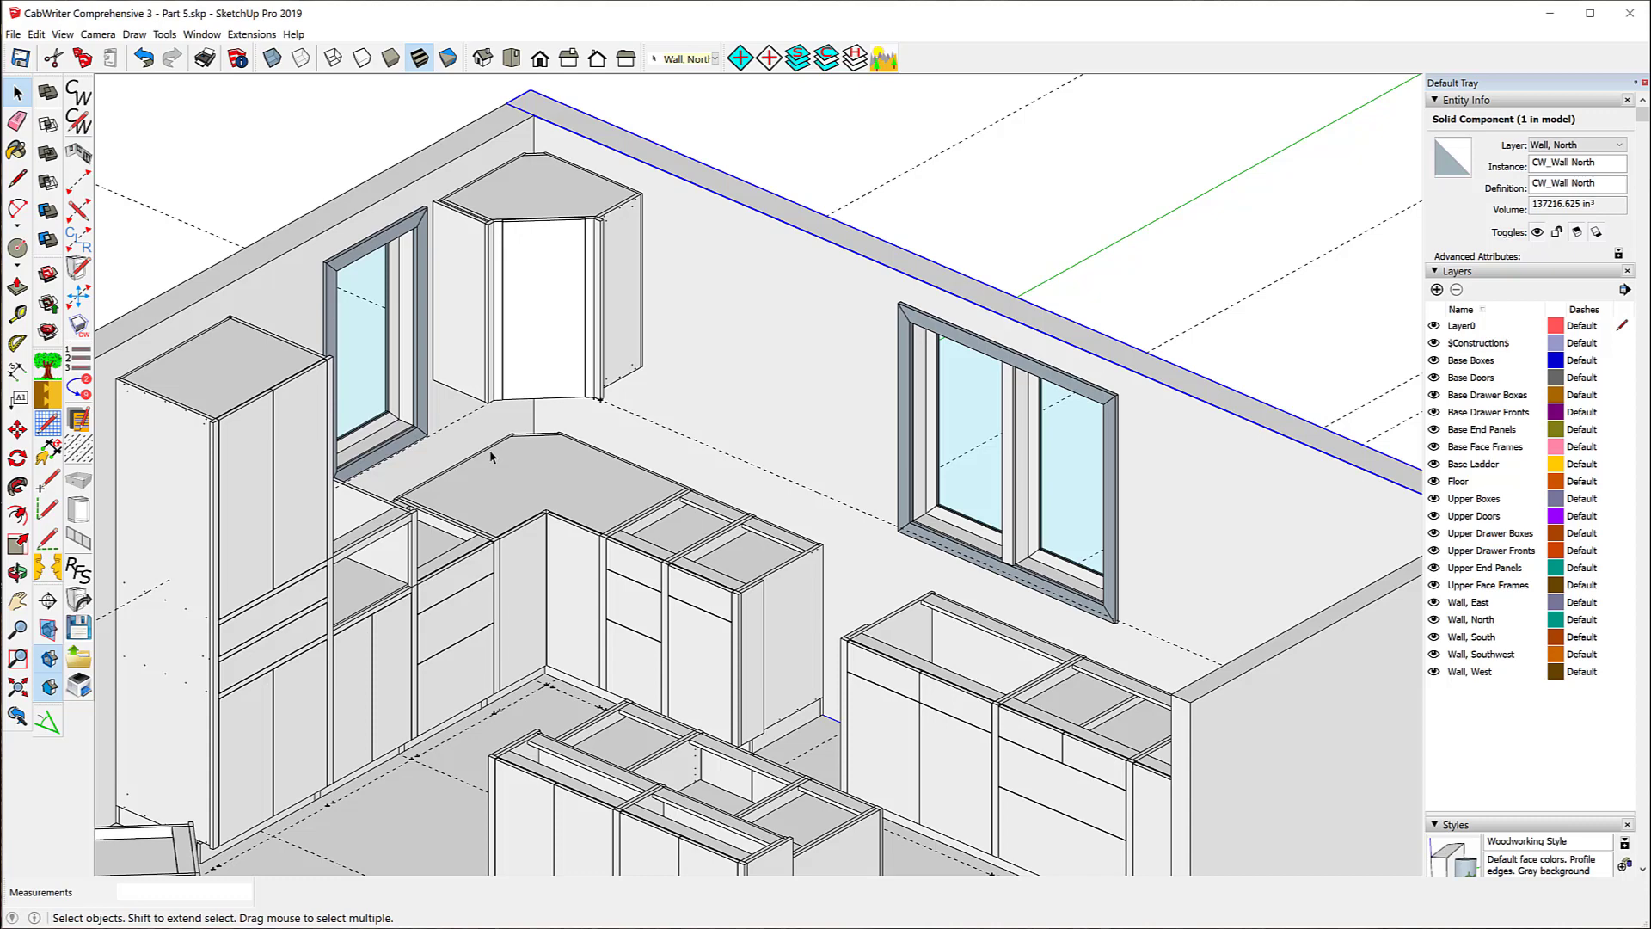
left_click(18, 314)
left_click(472, 149)
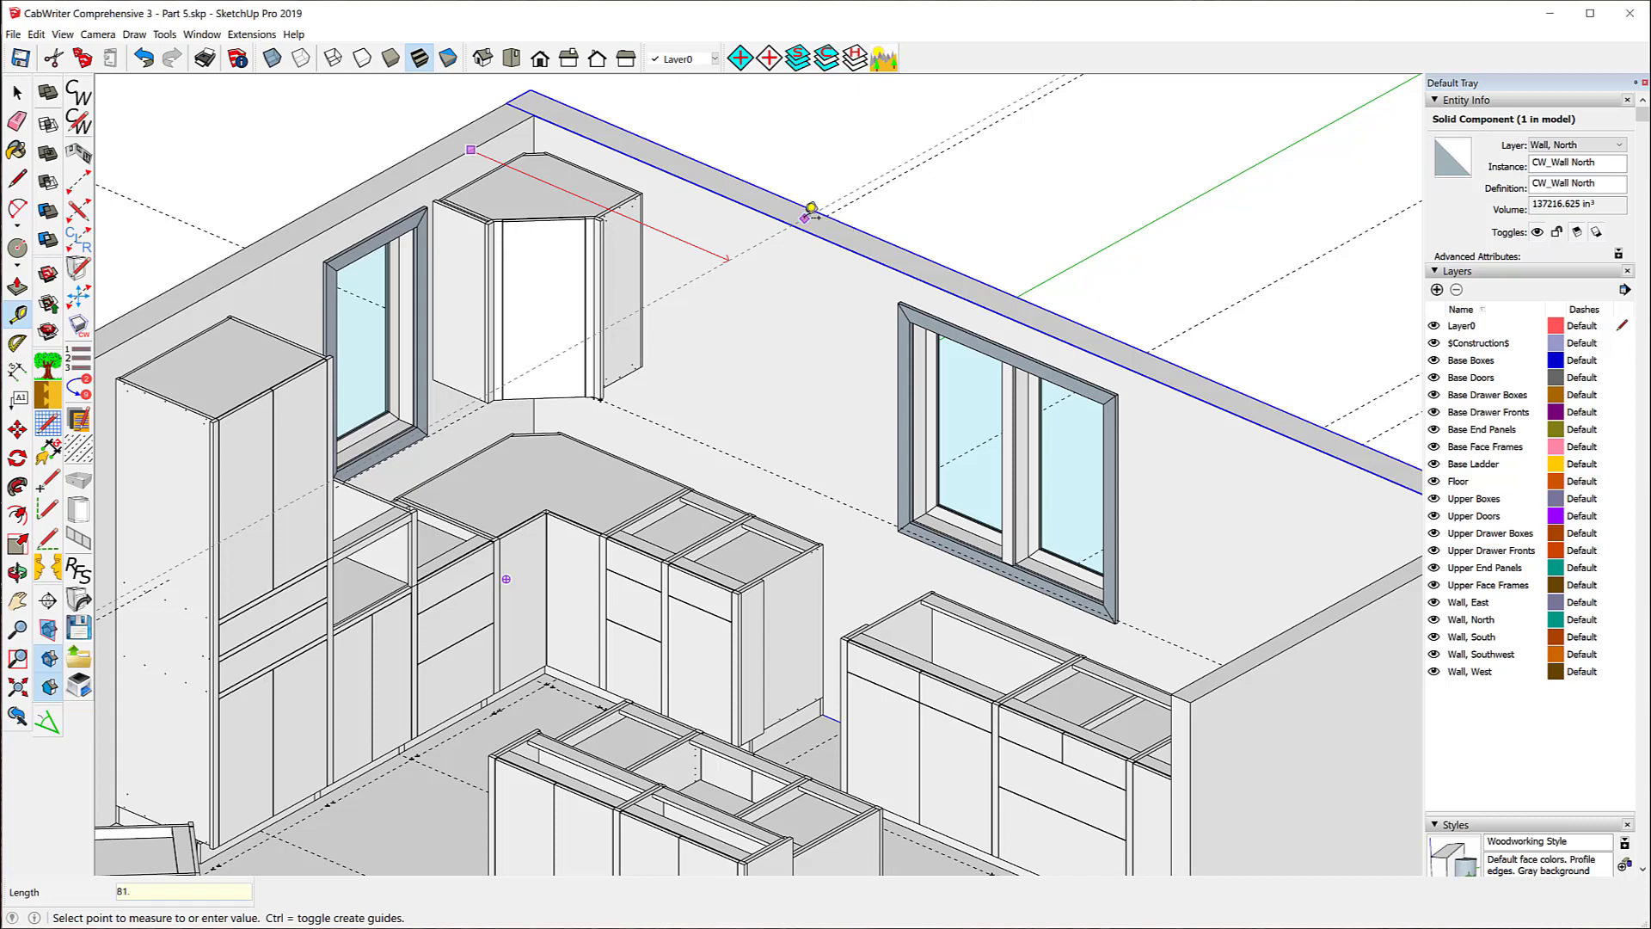
type("81.5")
key("Return")
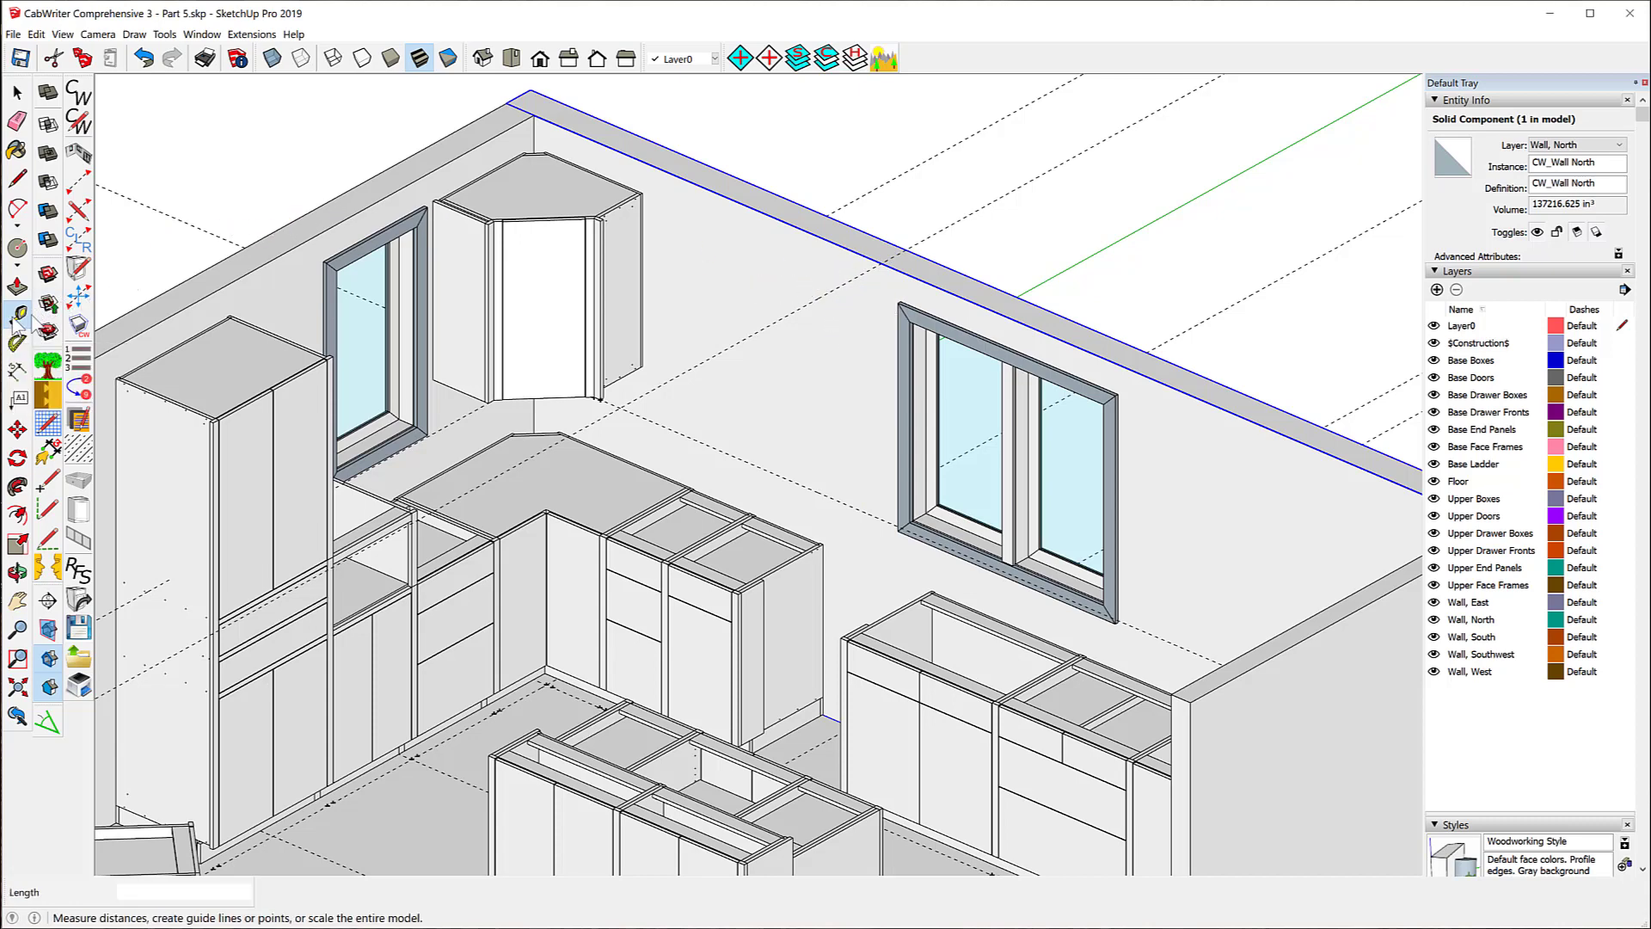
- Place a guide point on the new guide out from the north wall's top inner edge, and run a vertical guide through it
left_click(883, 261)
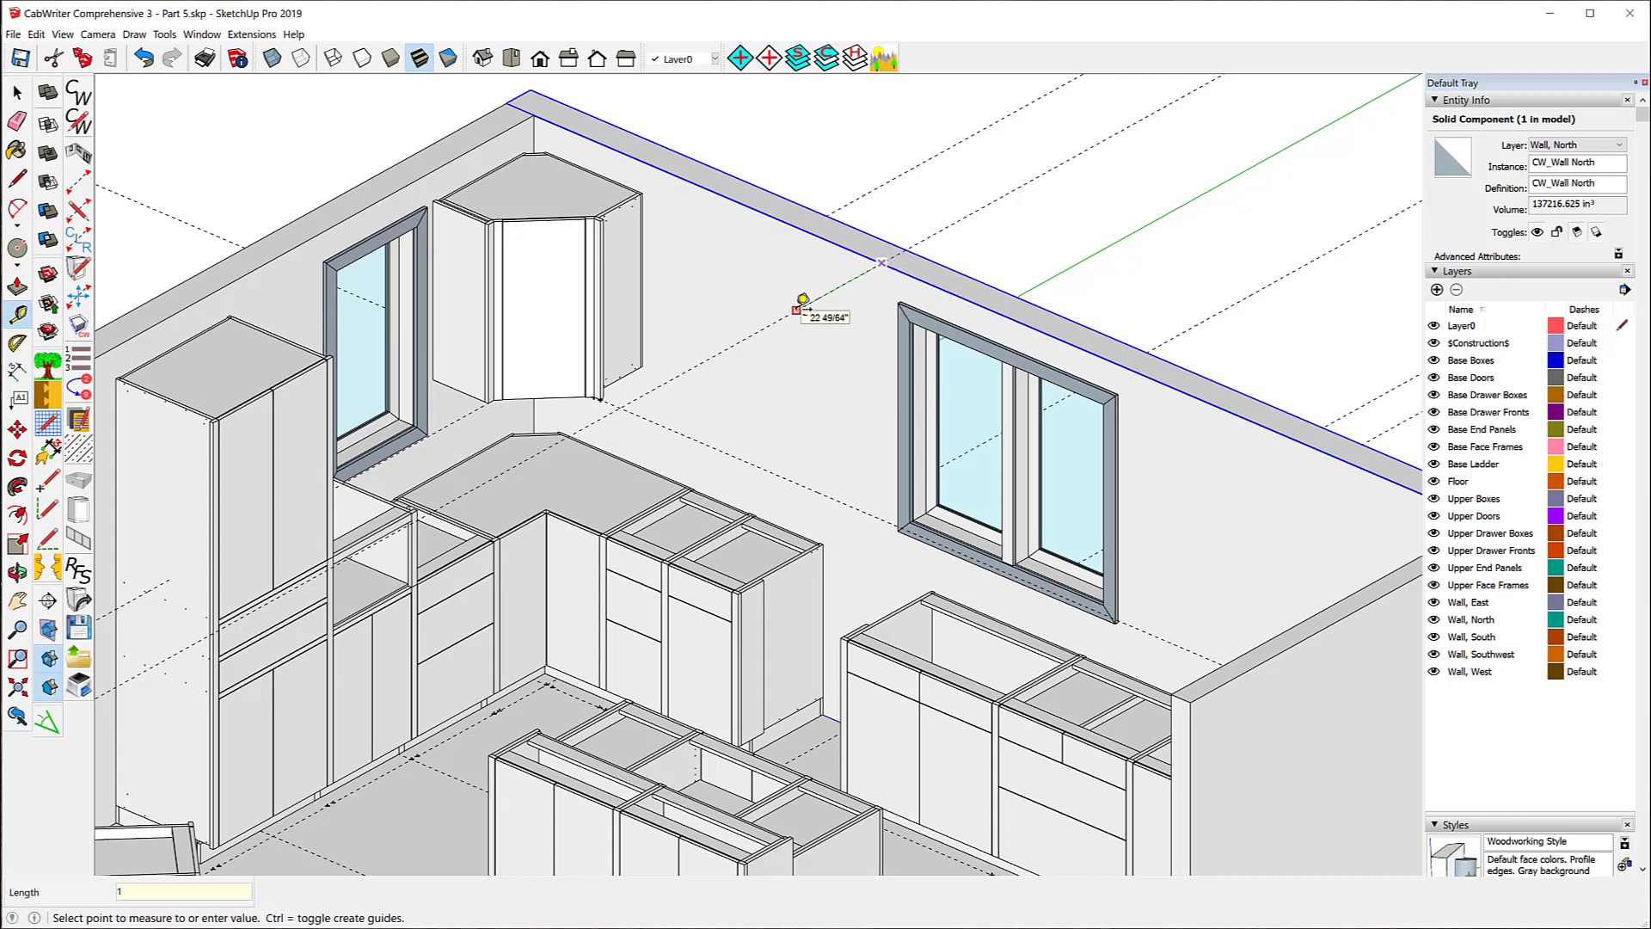
key("Return")
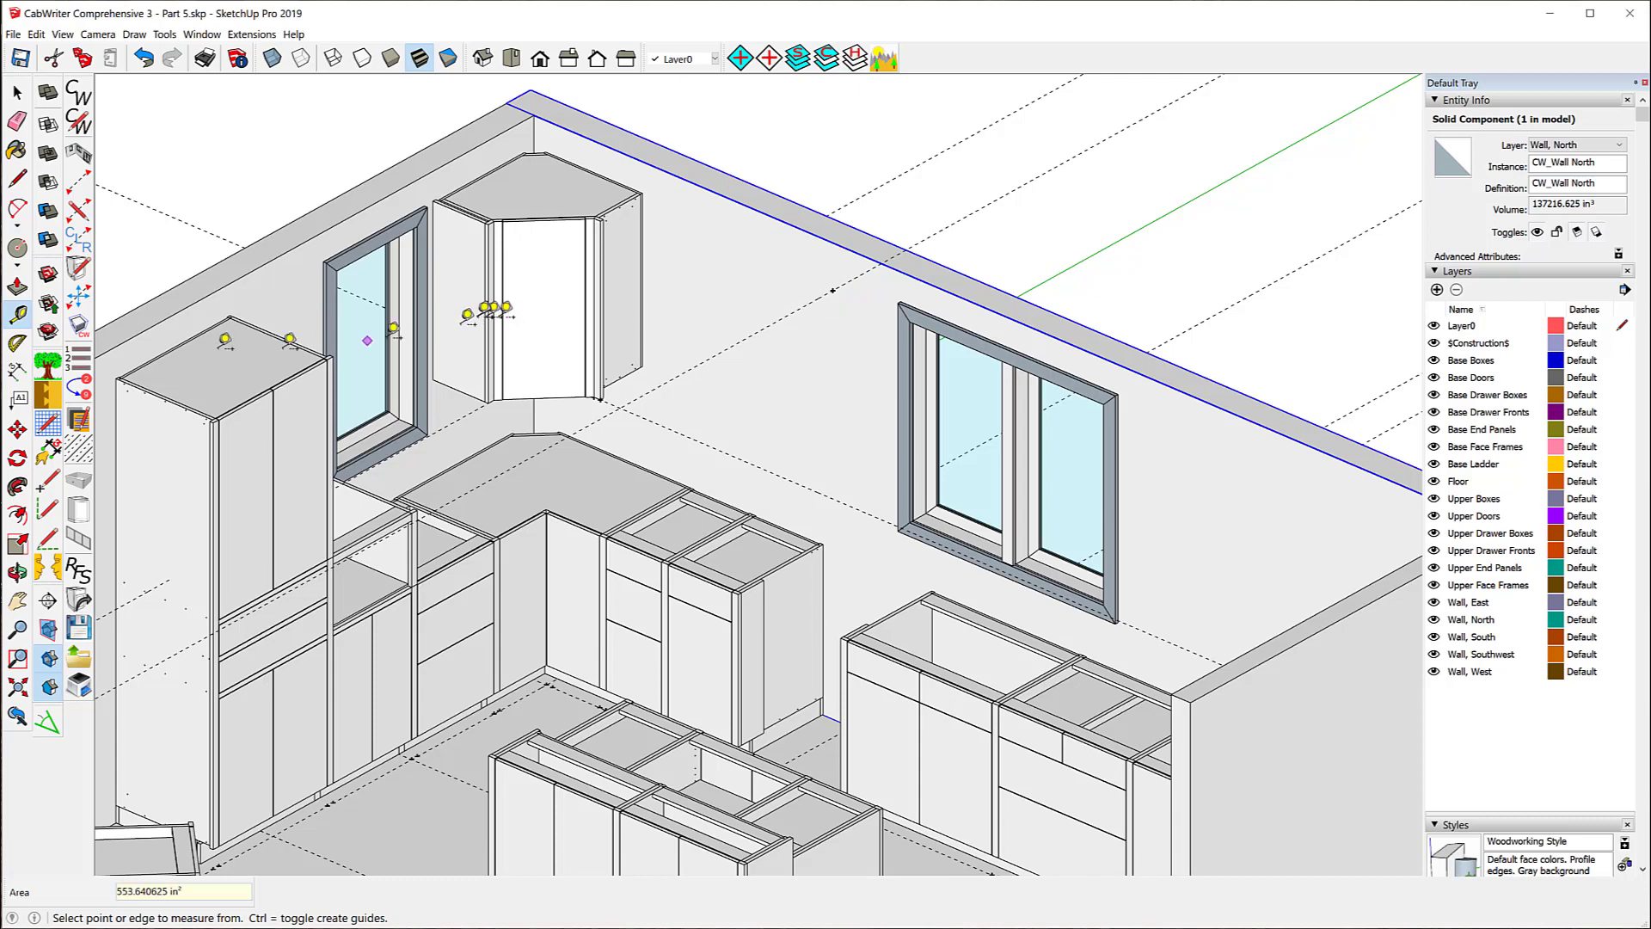
left_click(534, 132)
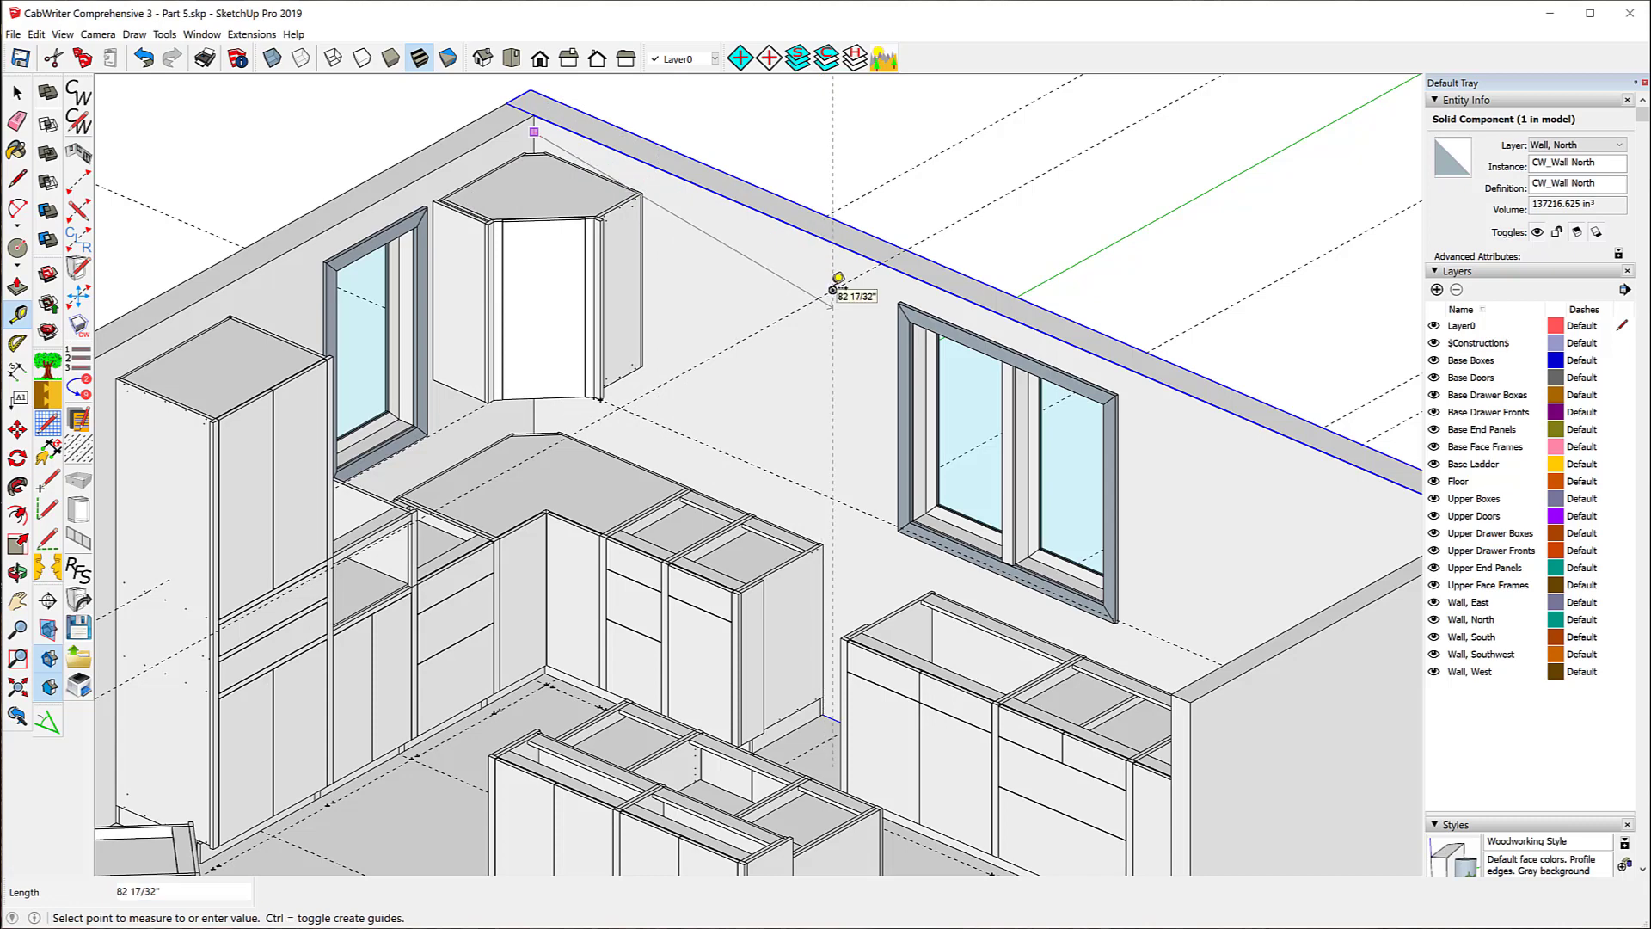
left_click(833, 289)
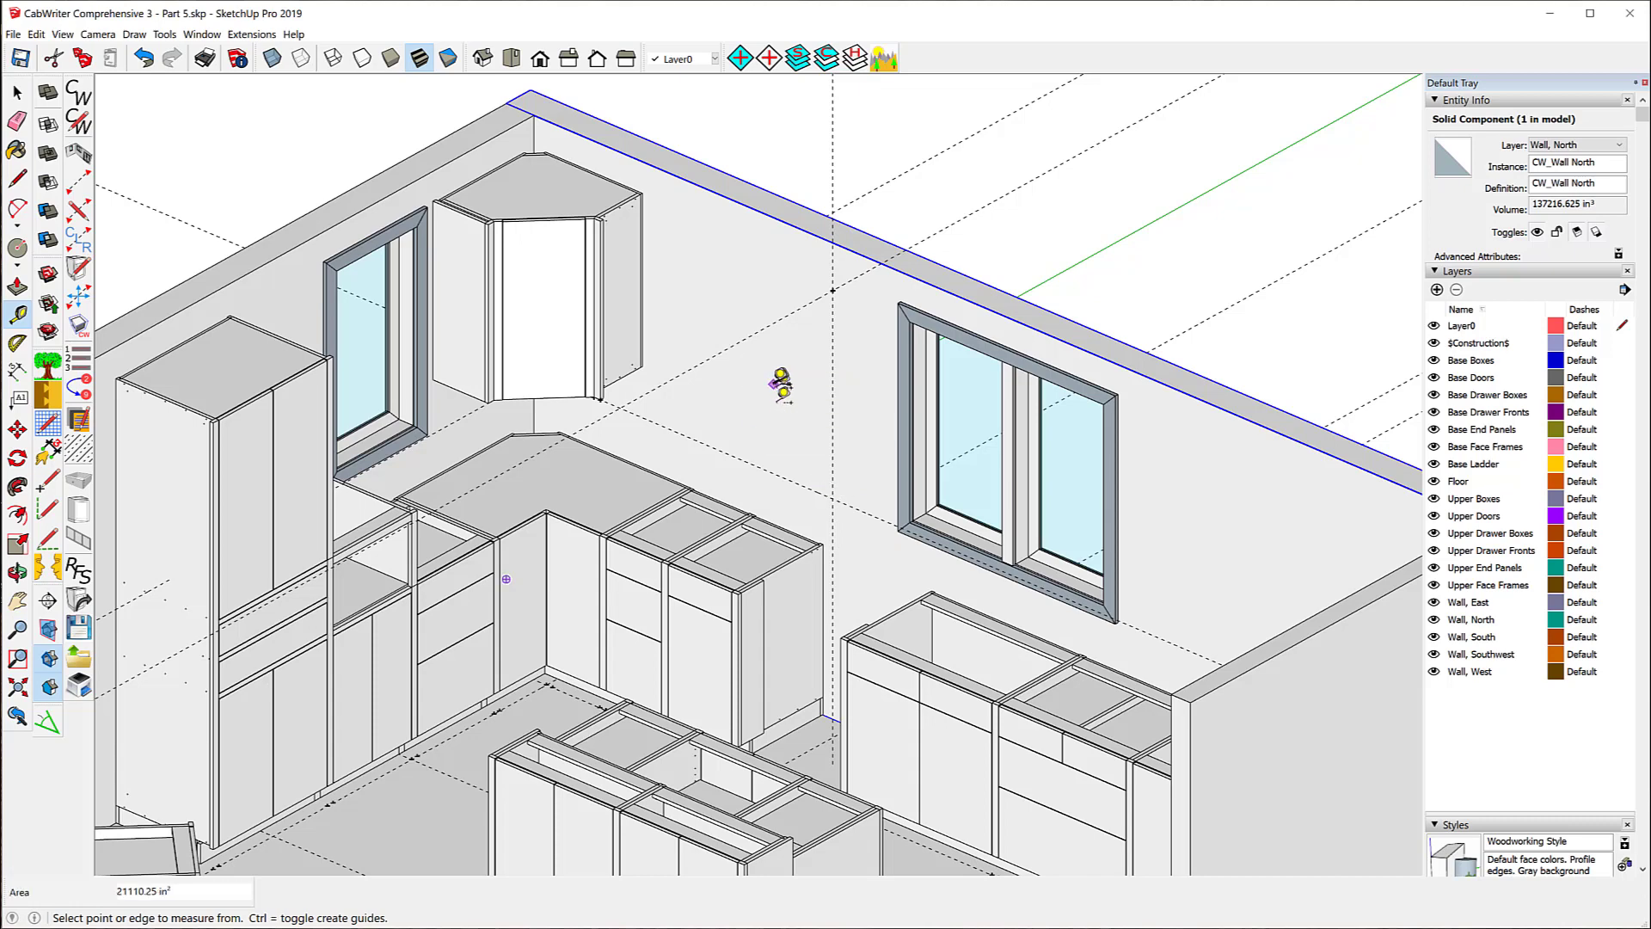
- Measure the horizontal guide from the vertical guide to the upper corner cabinet's lower front corner, and delete the vertical guide
left_click(832, 497)
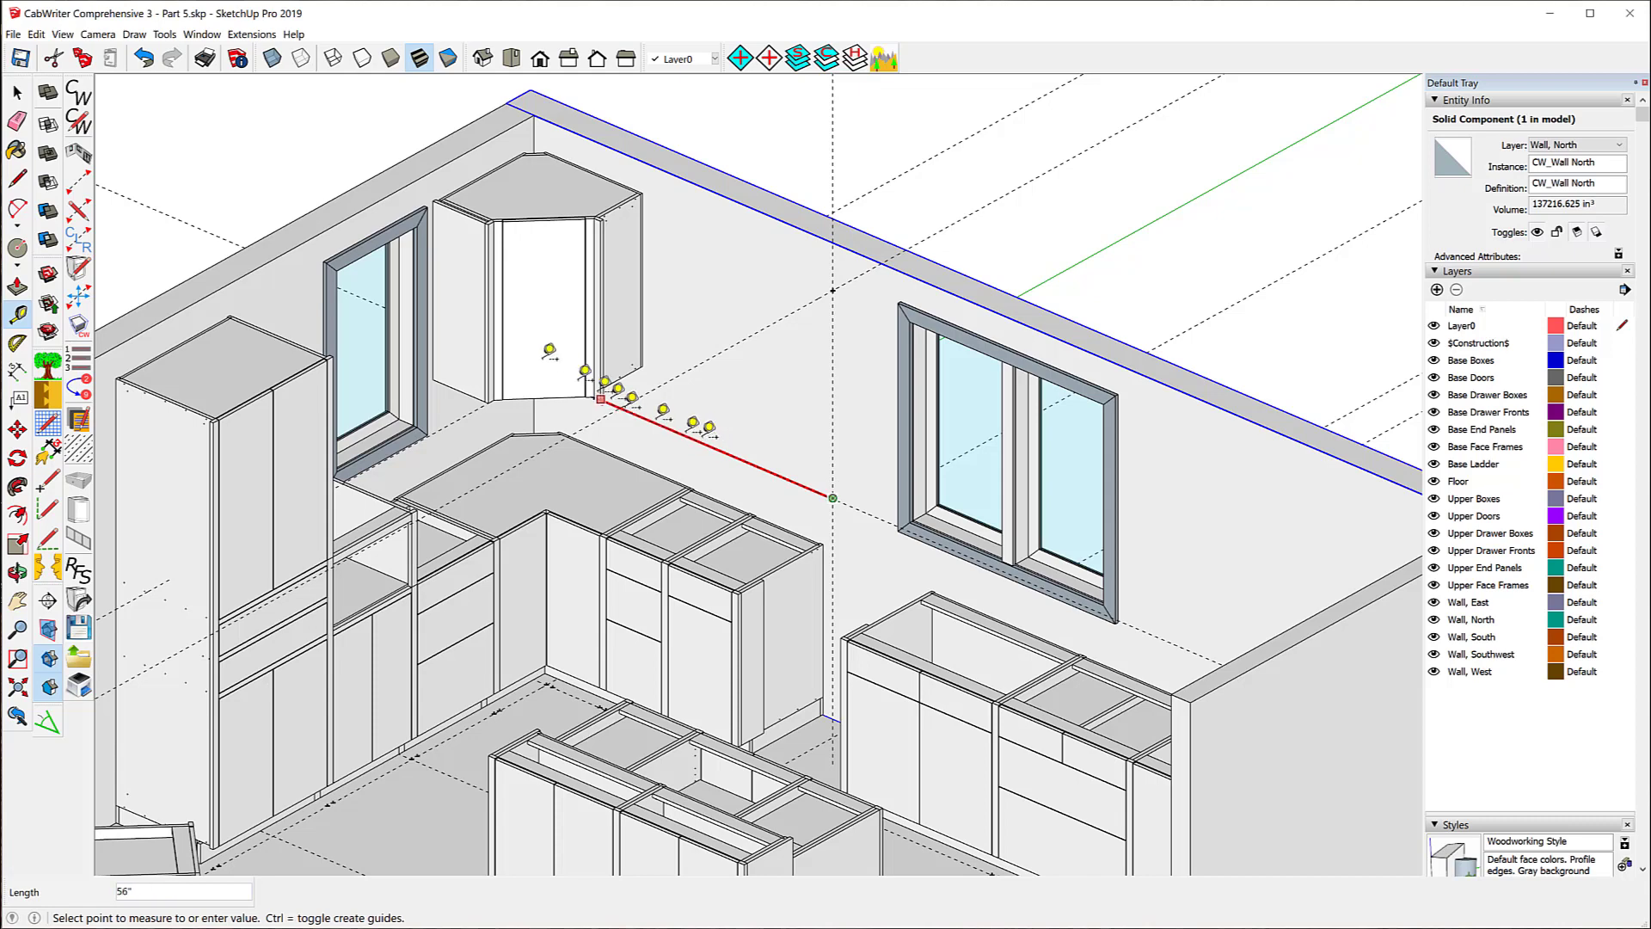
left_click(370, 203)
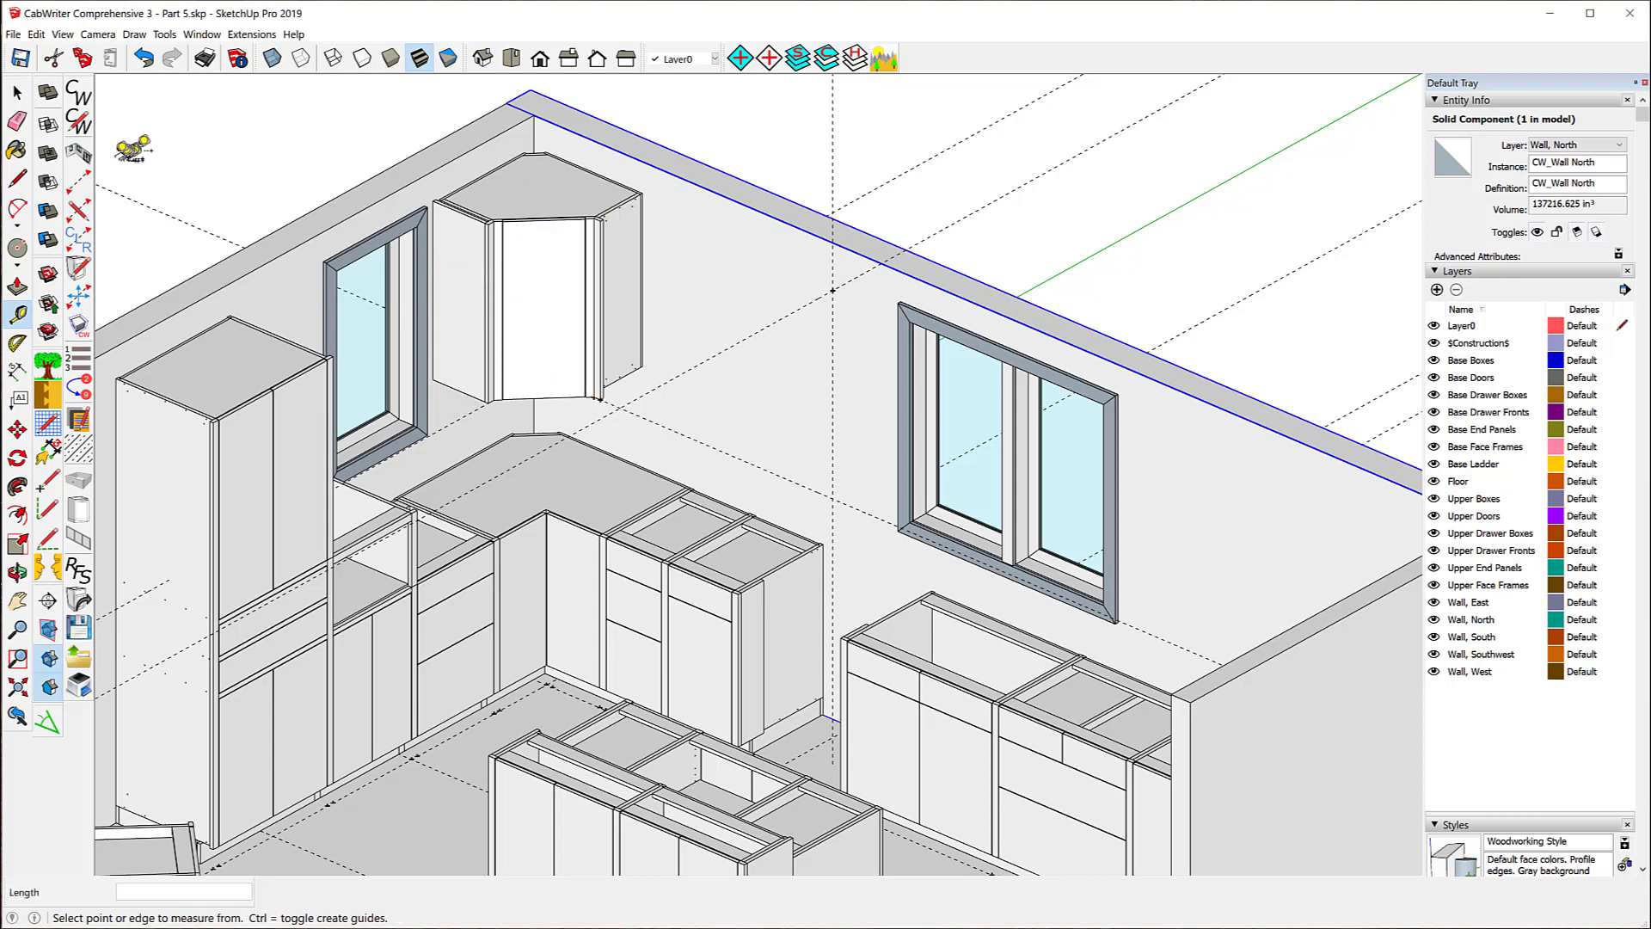
left_click(24, 95)
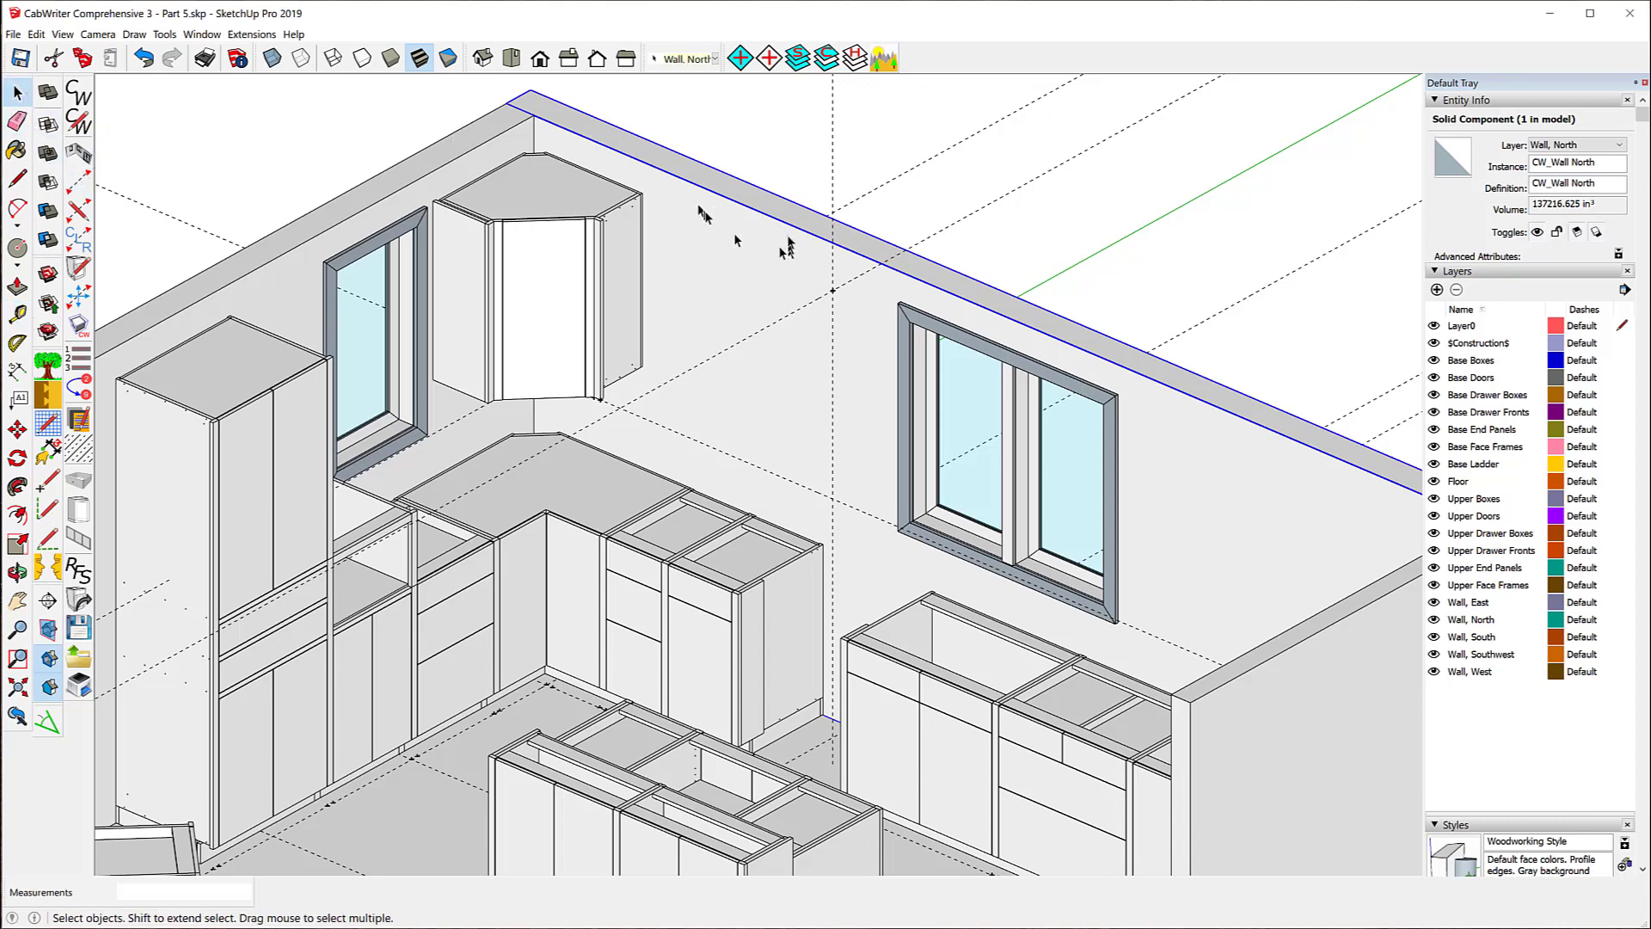
left_click(832, 185)
key("Delete")
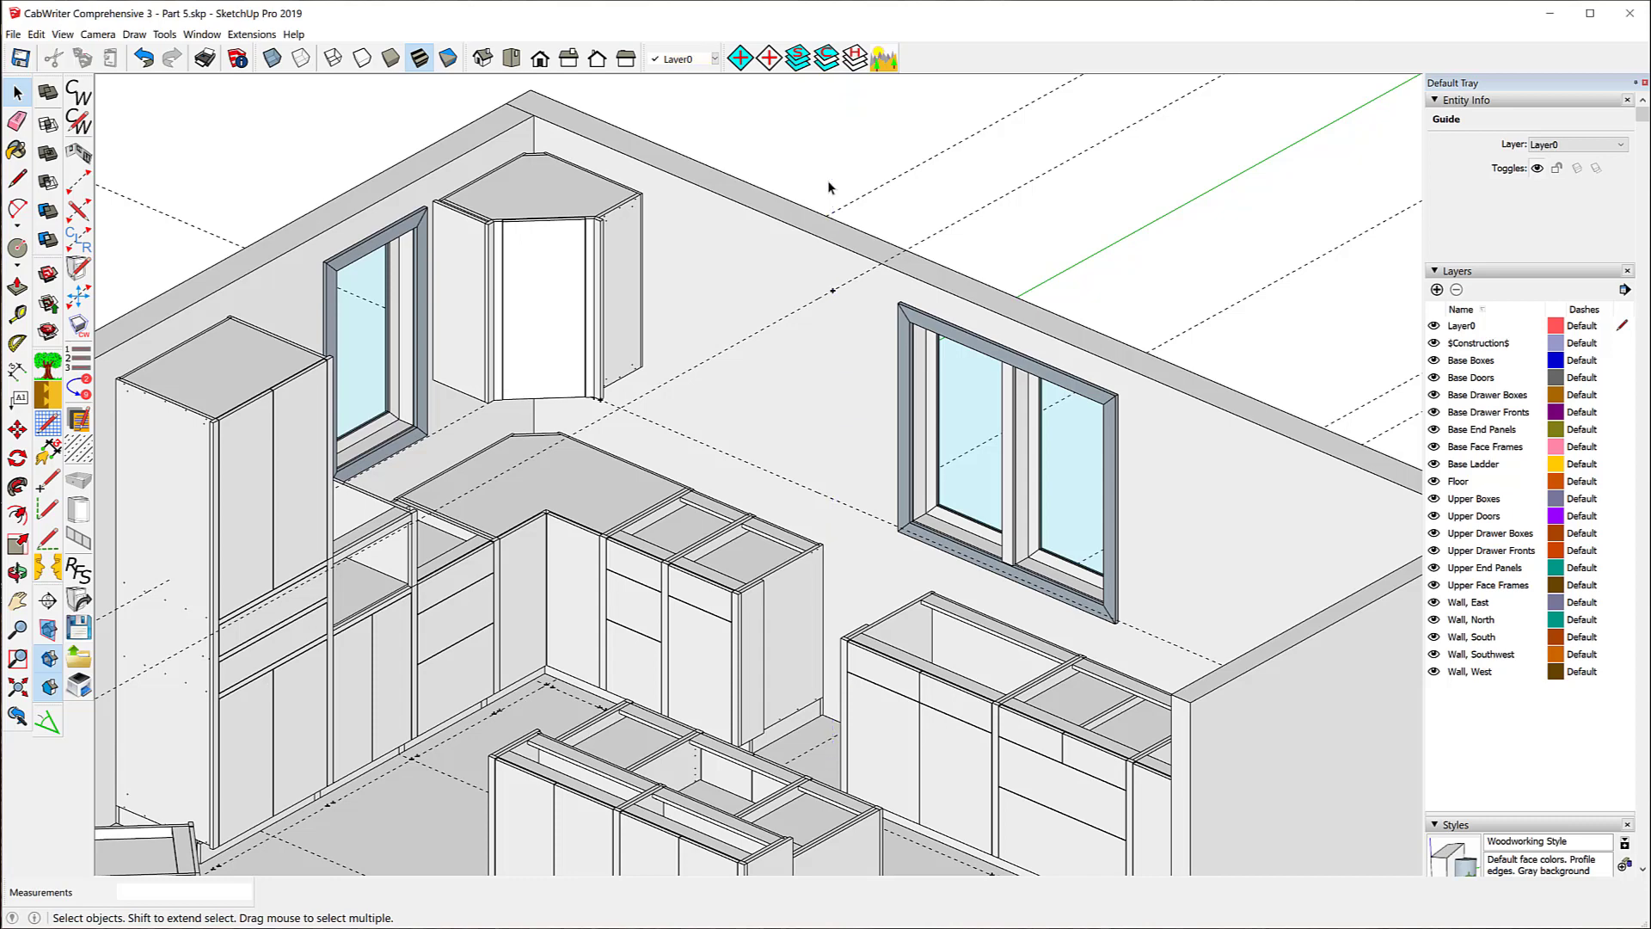
left_click(851, 285)
key("Delete")
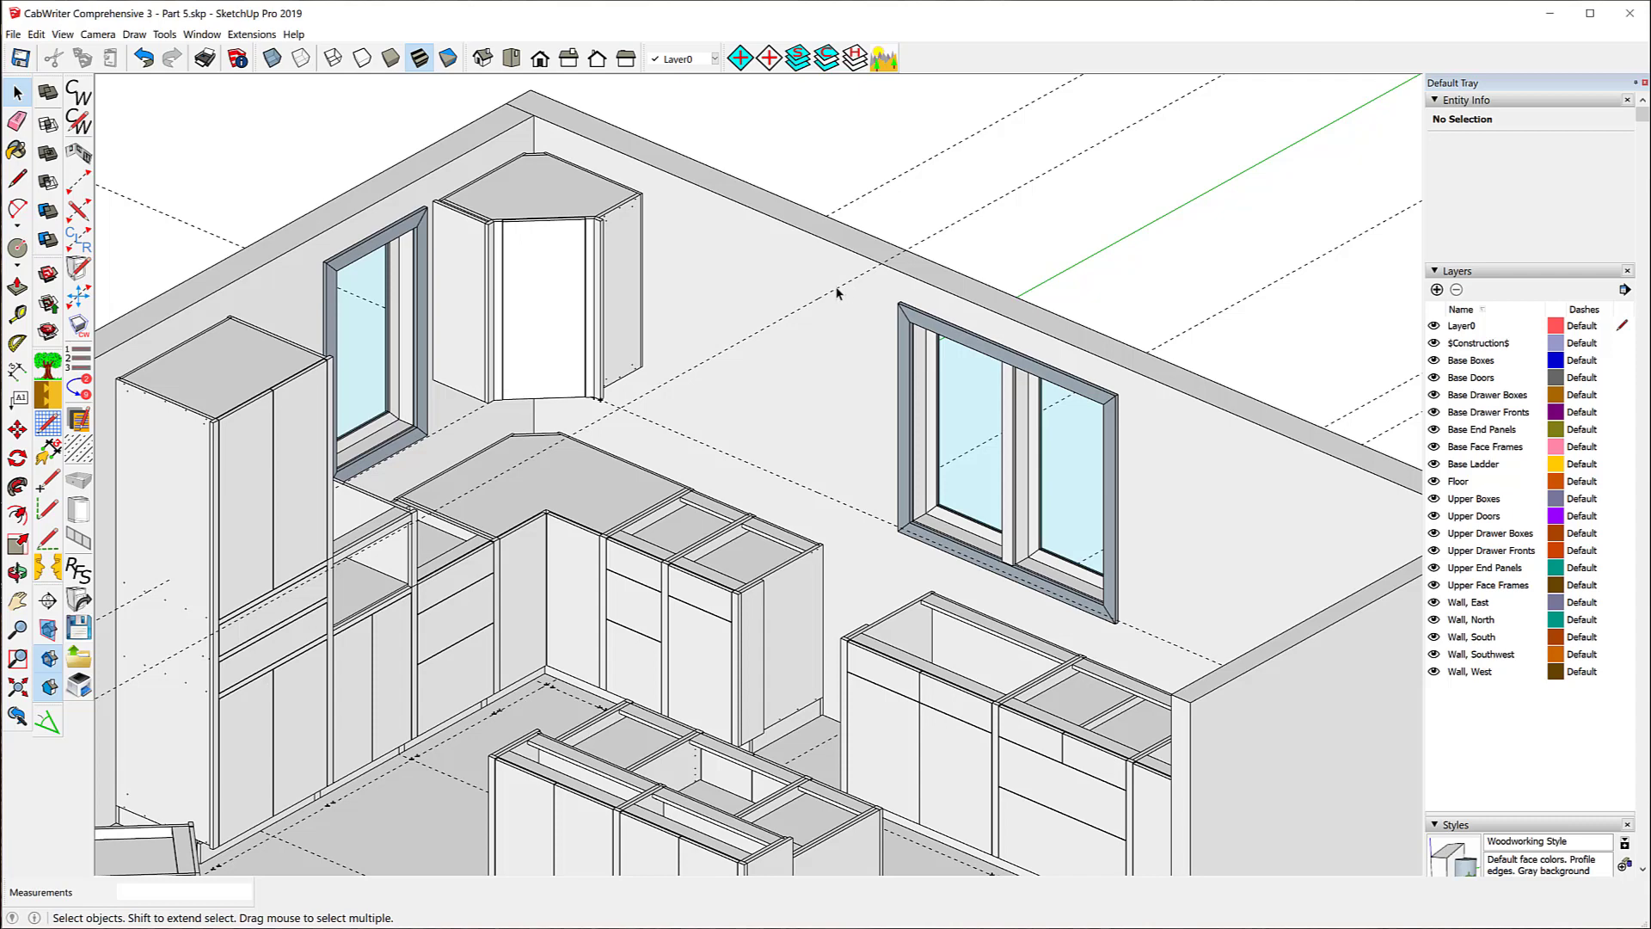
left_click(836, 292)
key("Delete")
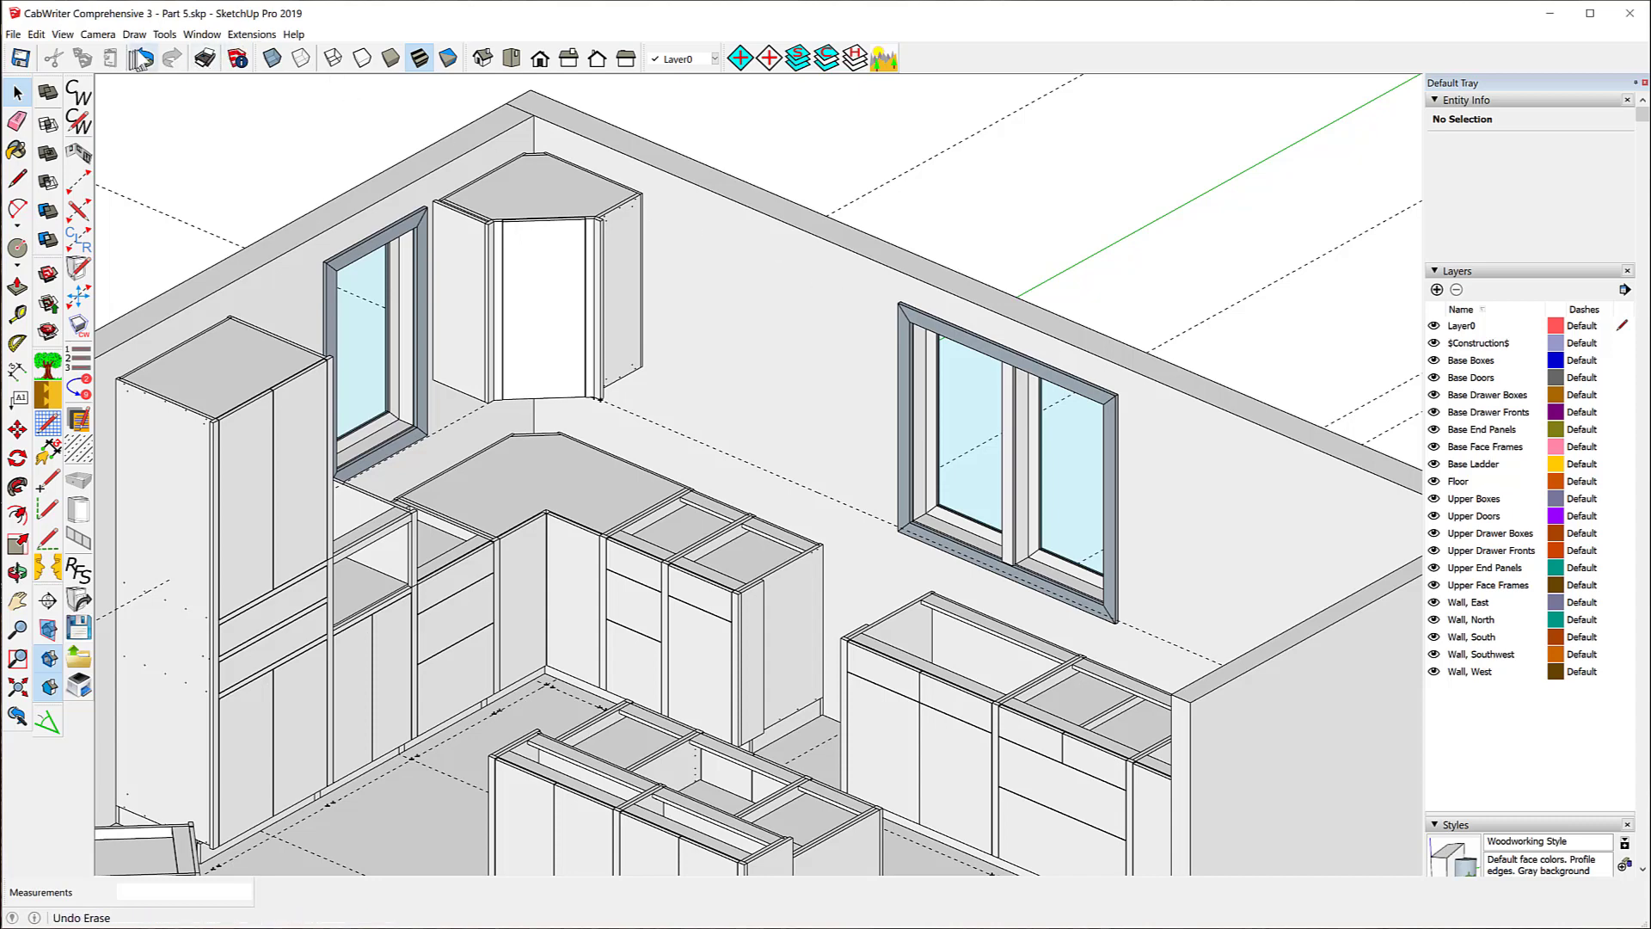
- Undo the recent guide deletions and place a guide point where the vertical guide crosses the lower horizontal guide on the north wall
left_click(144, 59)
left_click(143, 58)
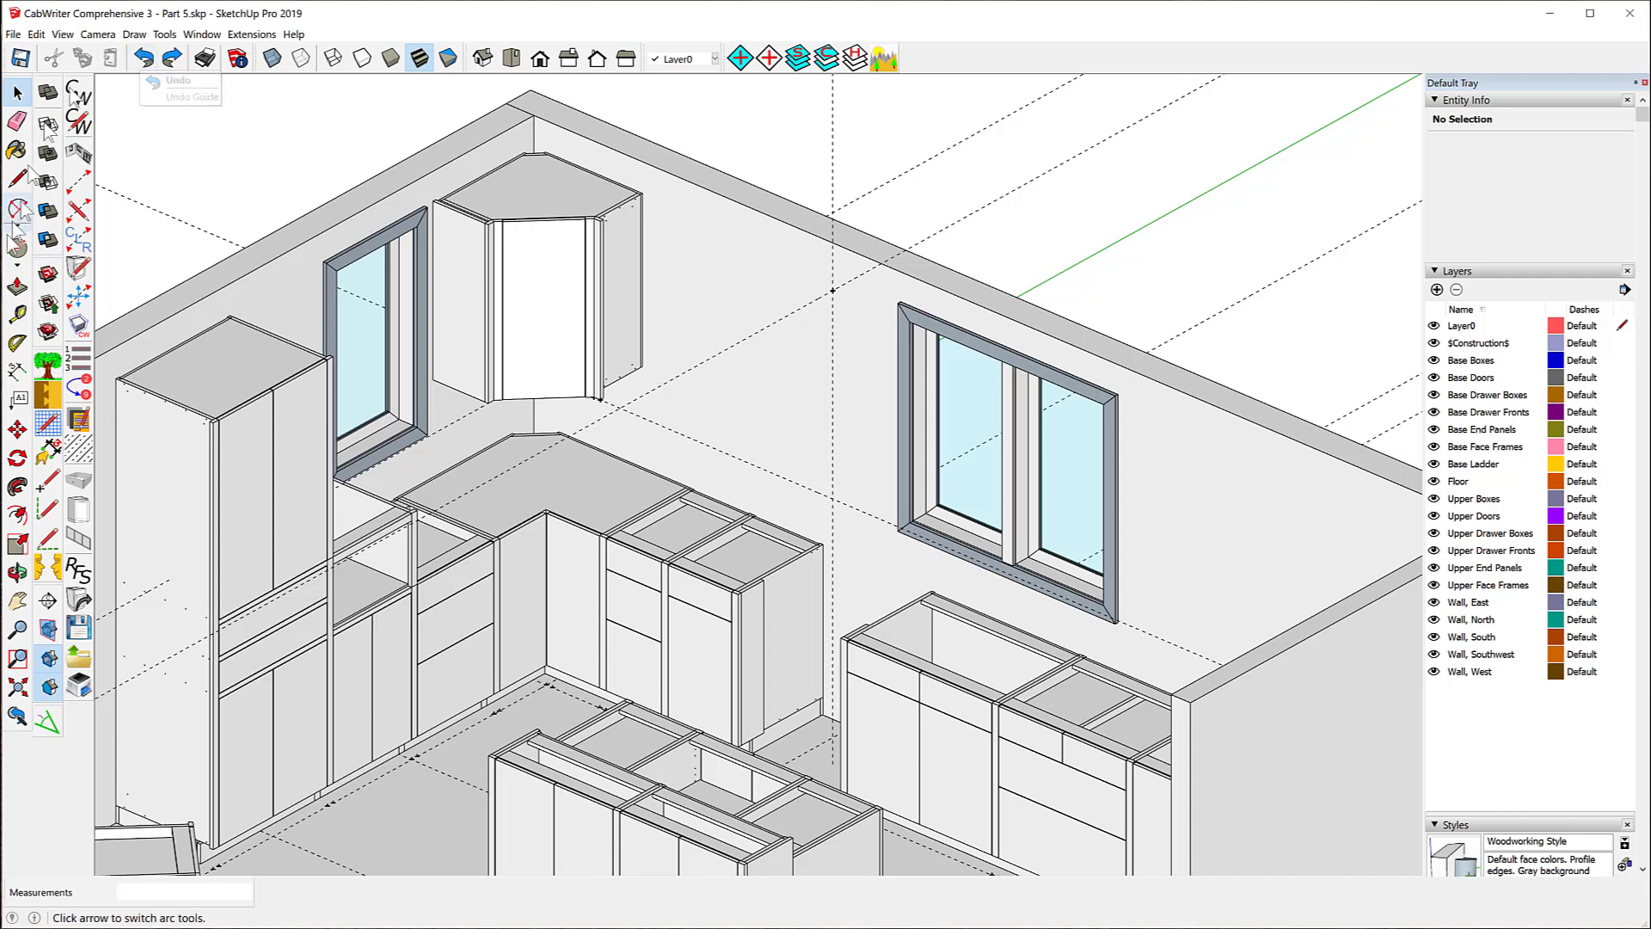
left_click(48, 479)
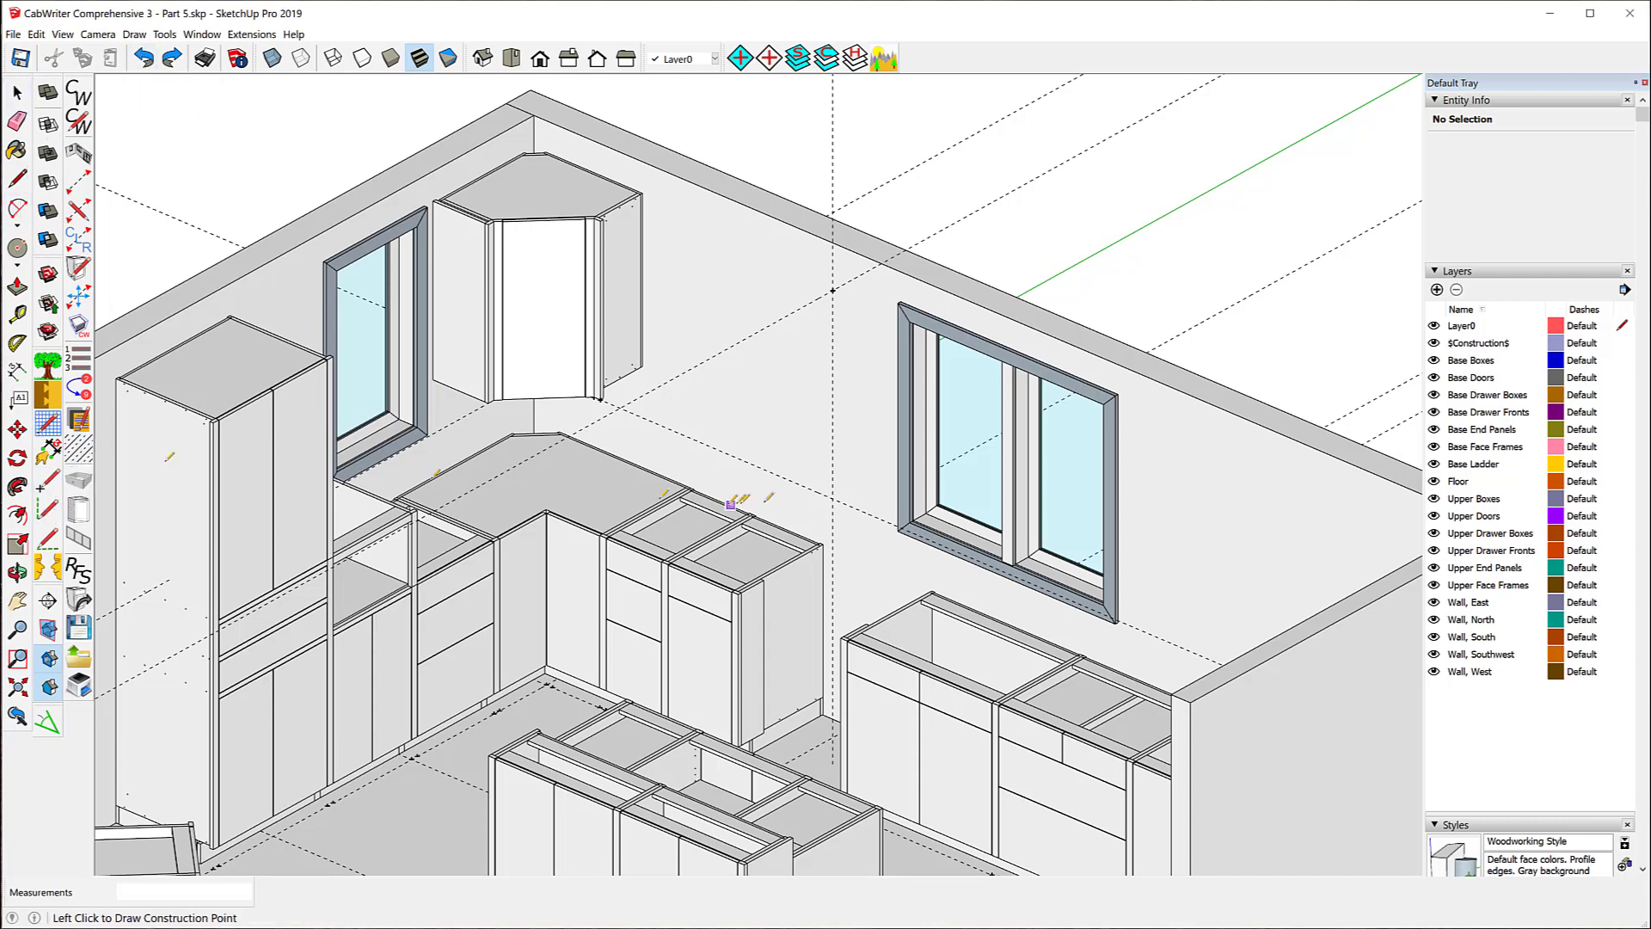
left_click(833, 498)
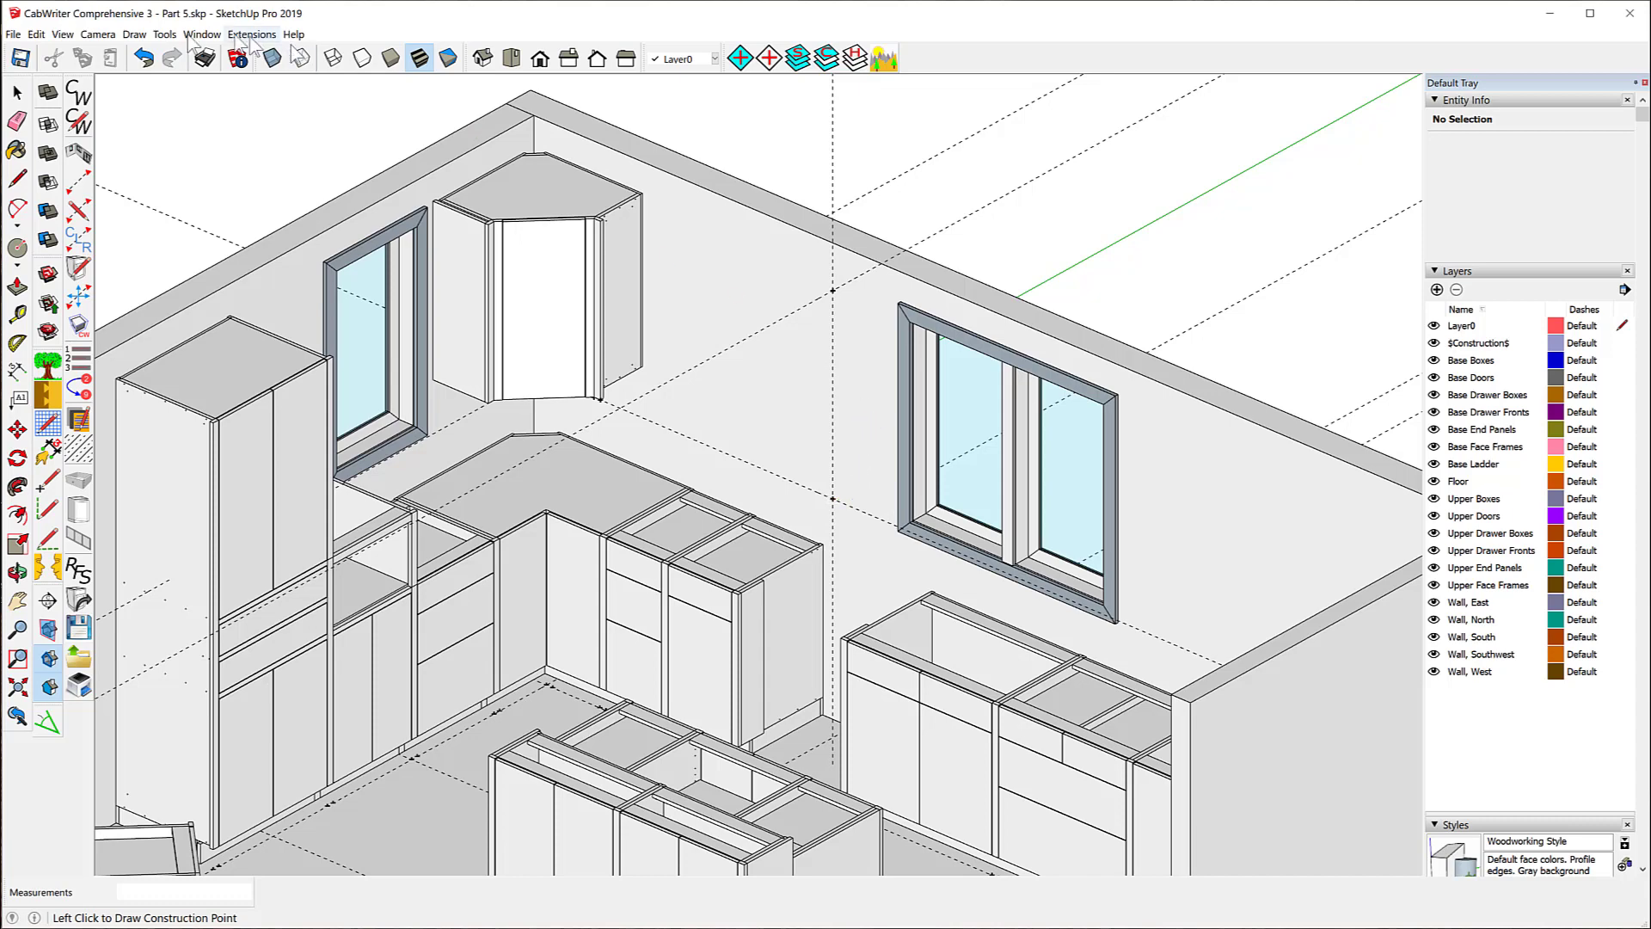
left_click(18, 92)
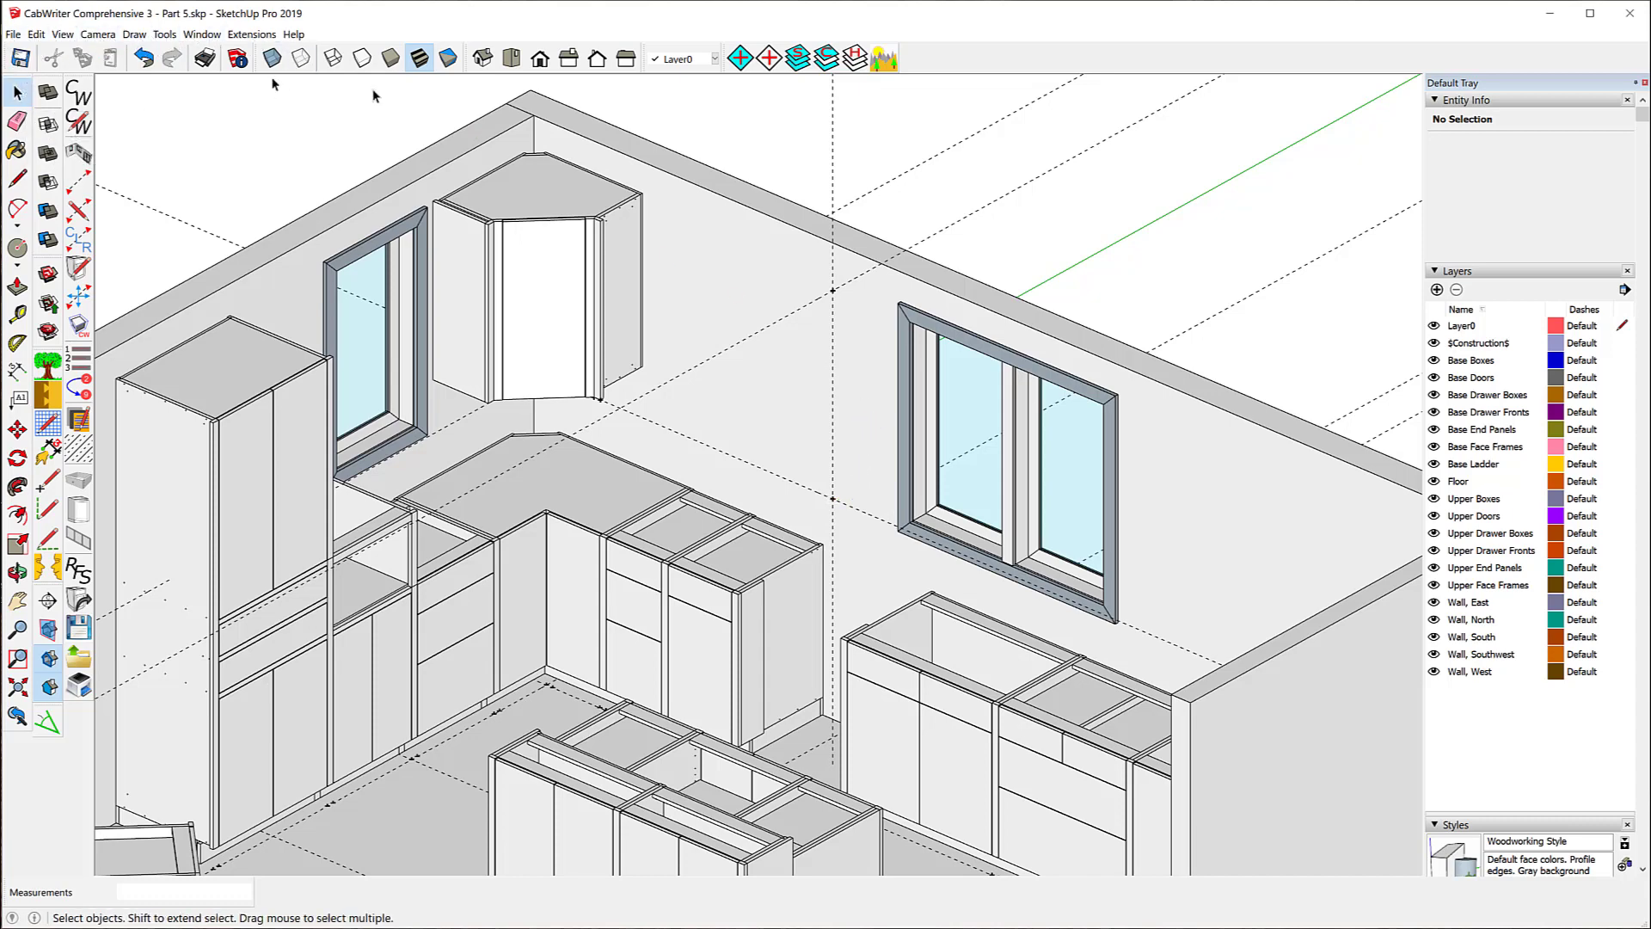
- Delete the vertical guide, the upper horizontal guide and the guide point at their crossing
left_click(832, 178)
key("Delete")
left_click(927, 244)
key("Delete")
left_click(842, 286)
key("Delete")
scroll(703, 348, "up", 3)
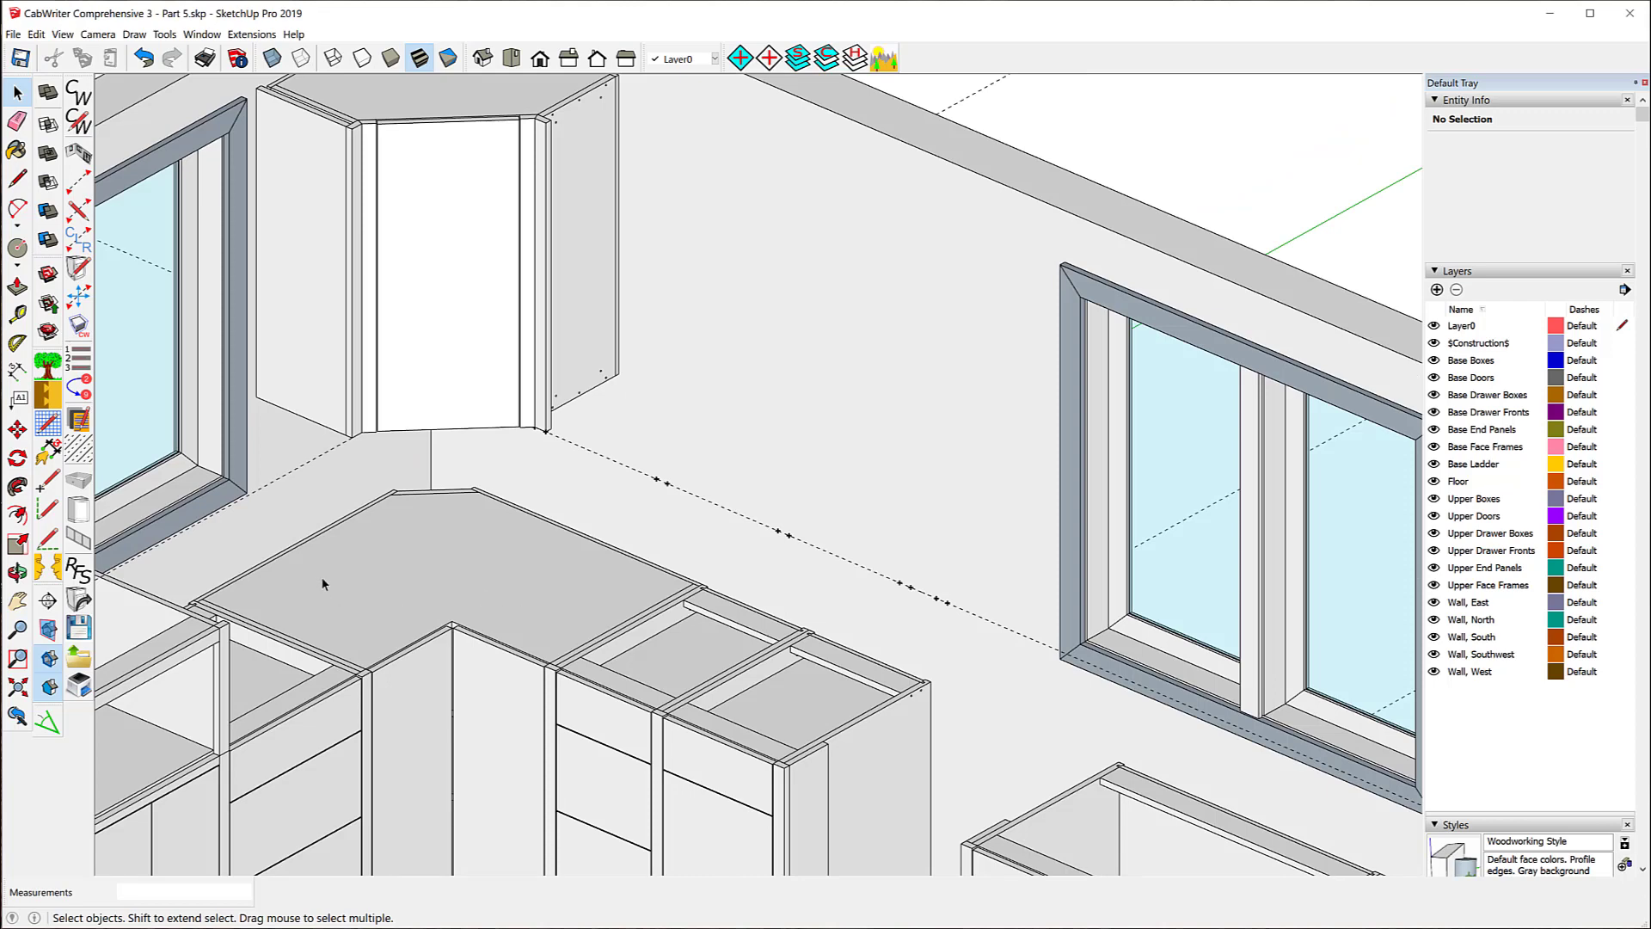
- Load the CW3C_Divided_Upper_Wine_Cabinet defaults and review the upper cabinet and face frame settings
left_click(76, 660)
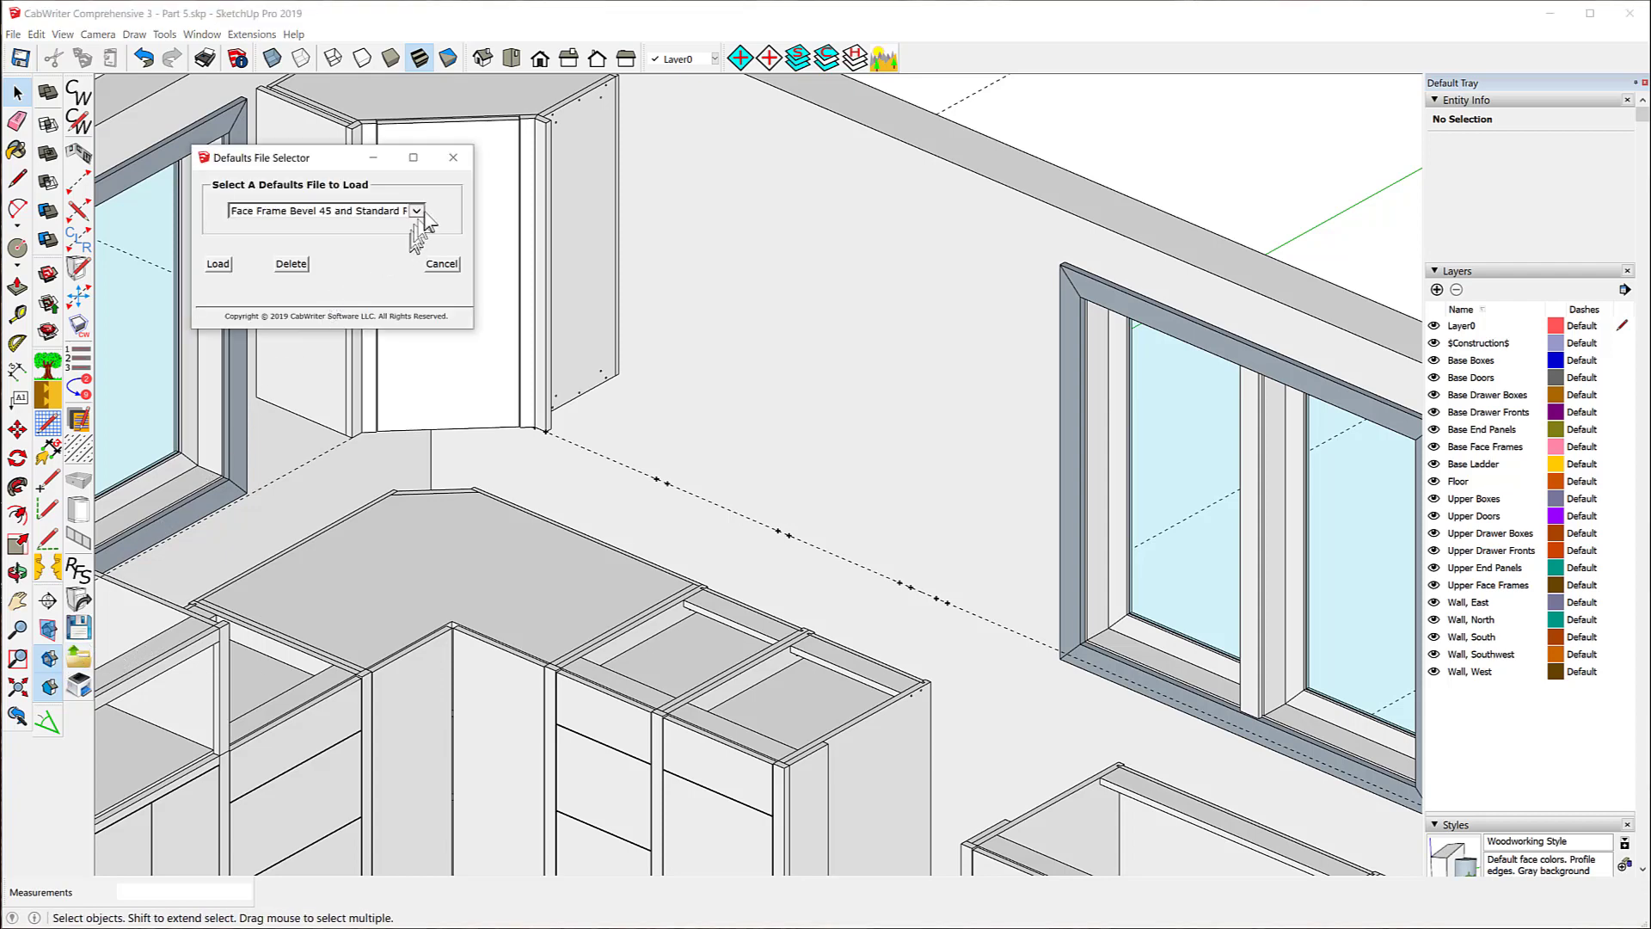
left_click(417, 212)
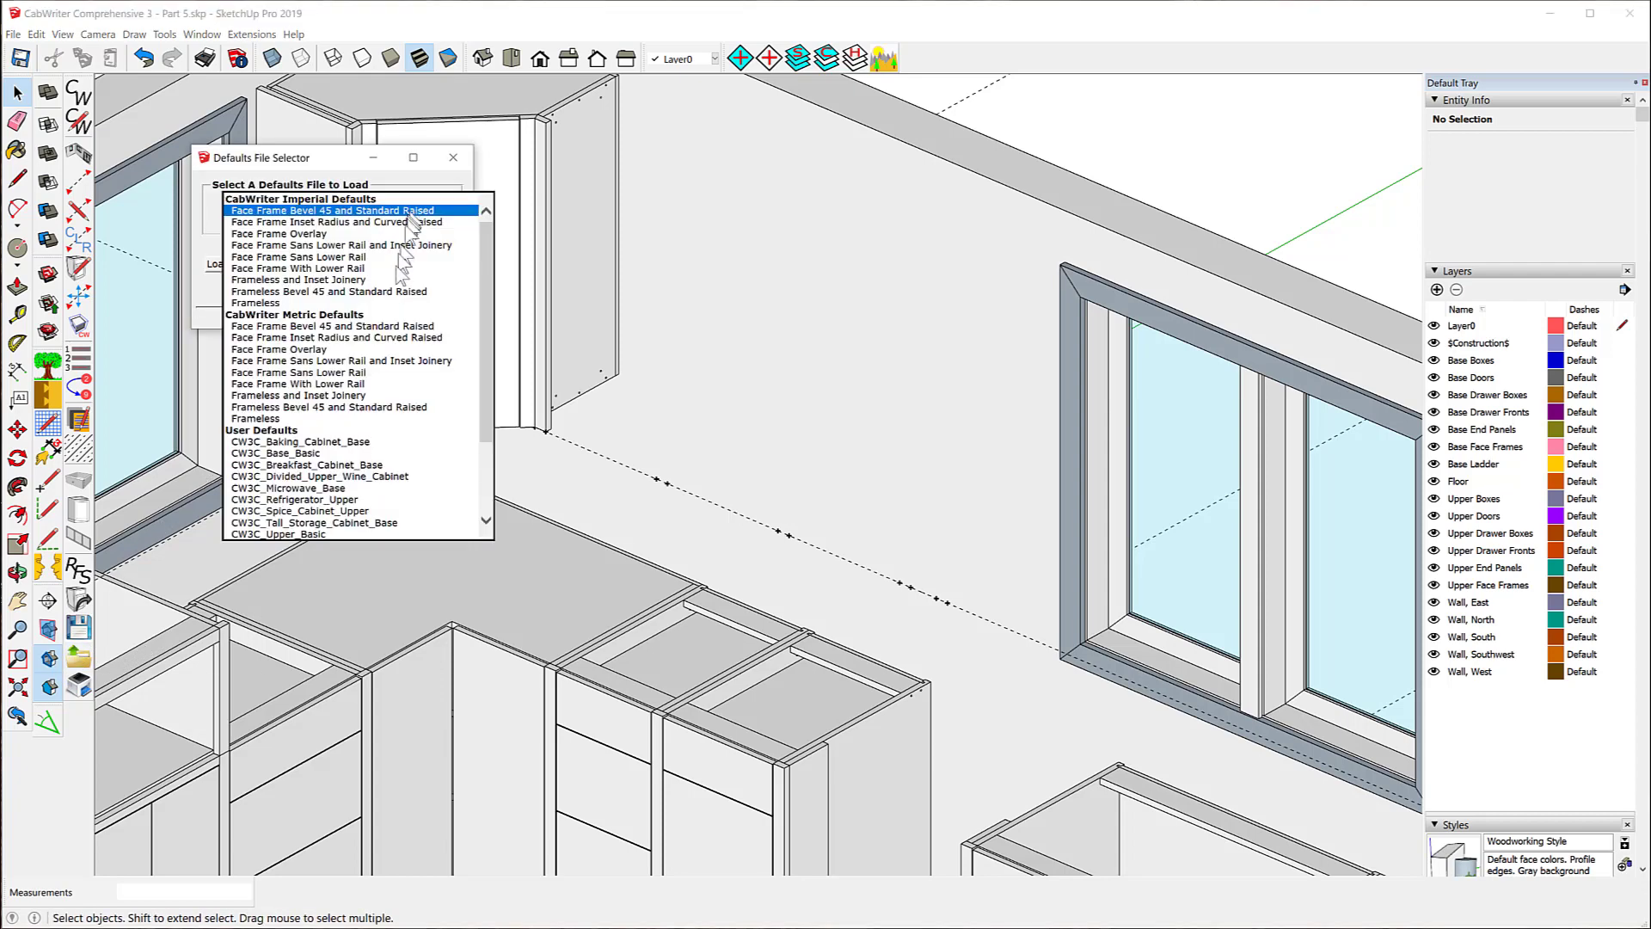
left_click(404, 477)
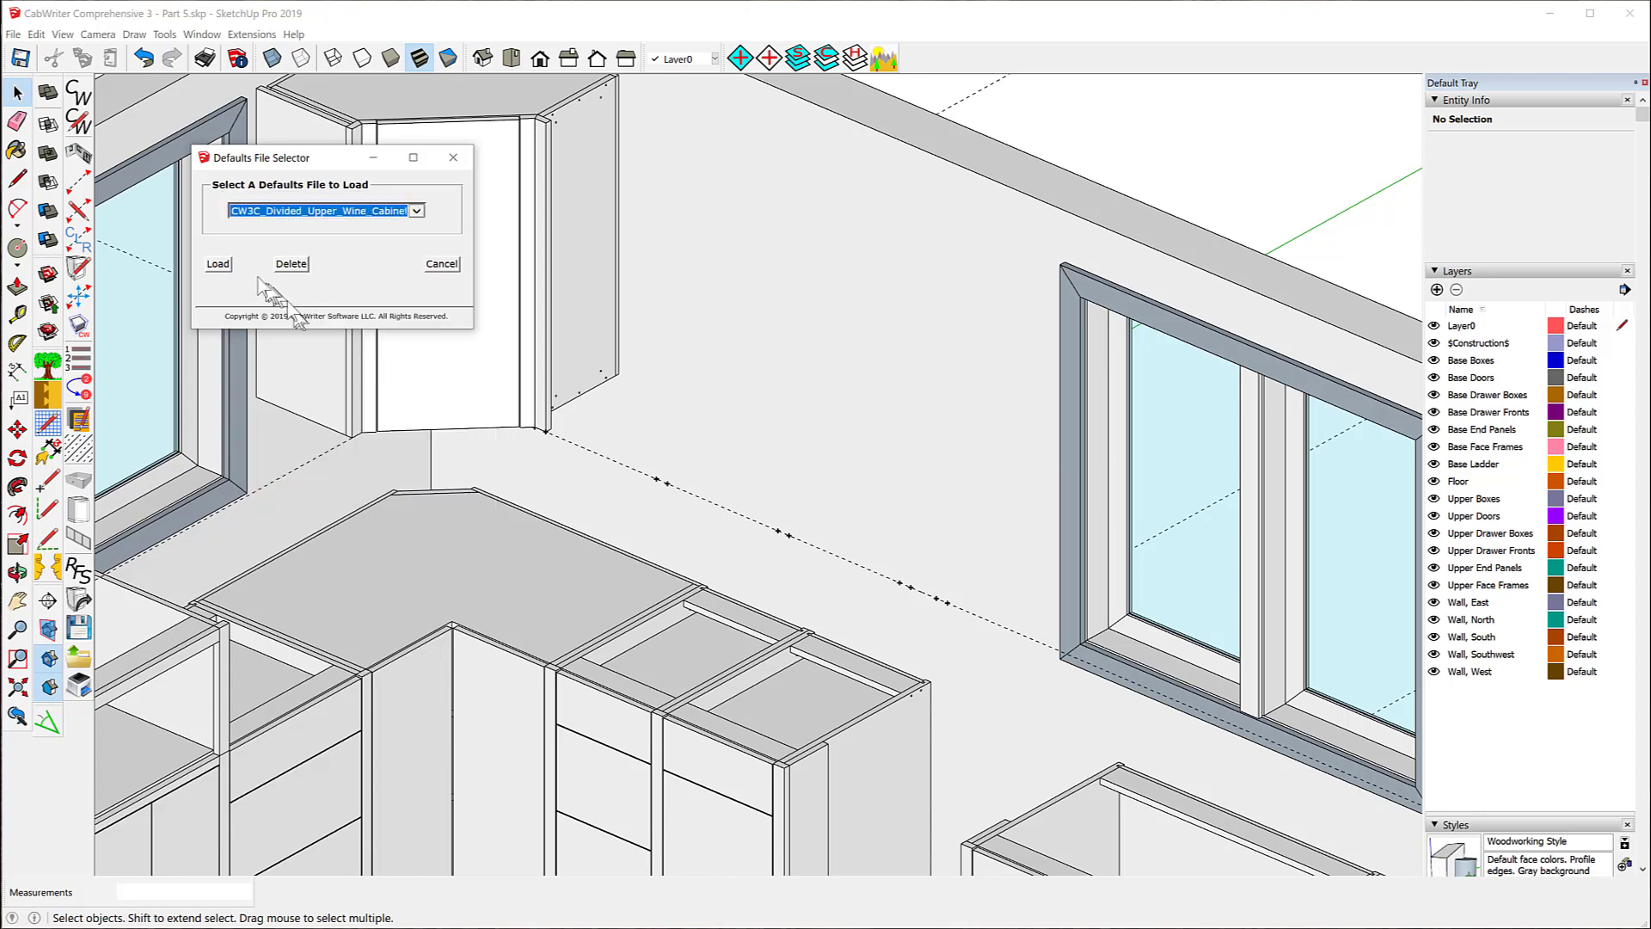
left_click(220, 267)
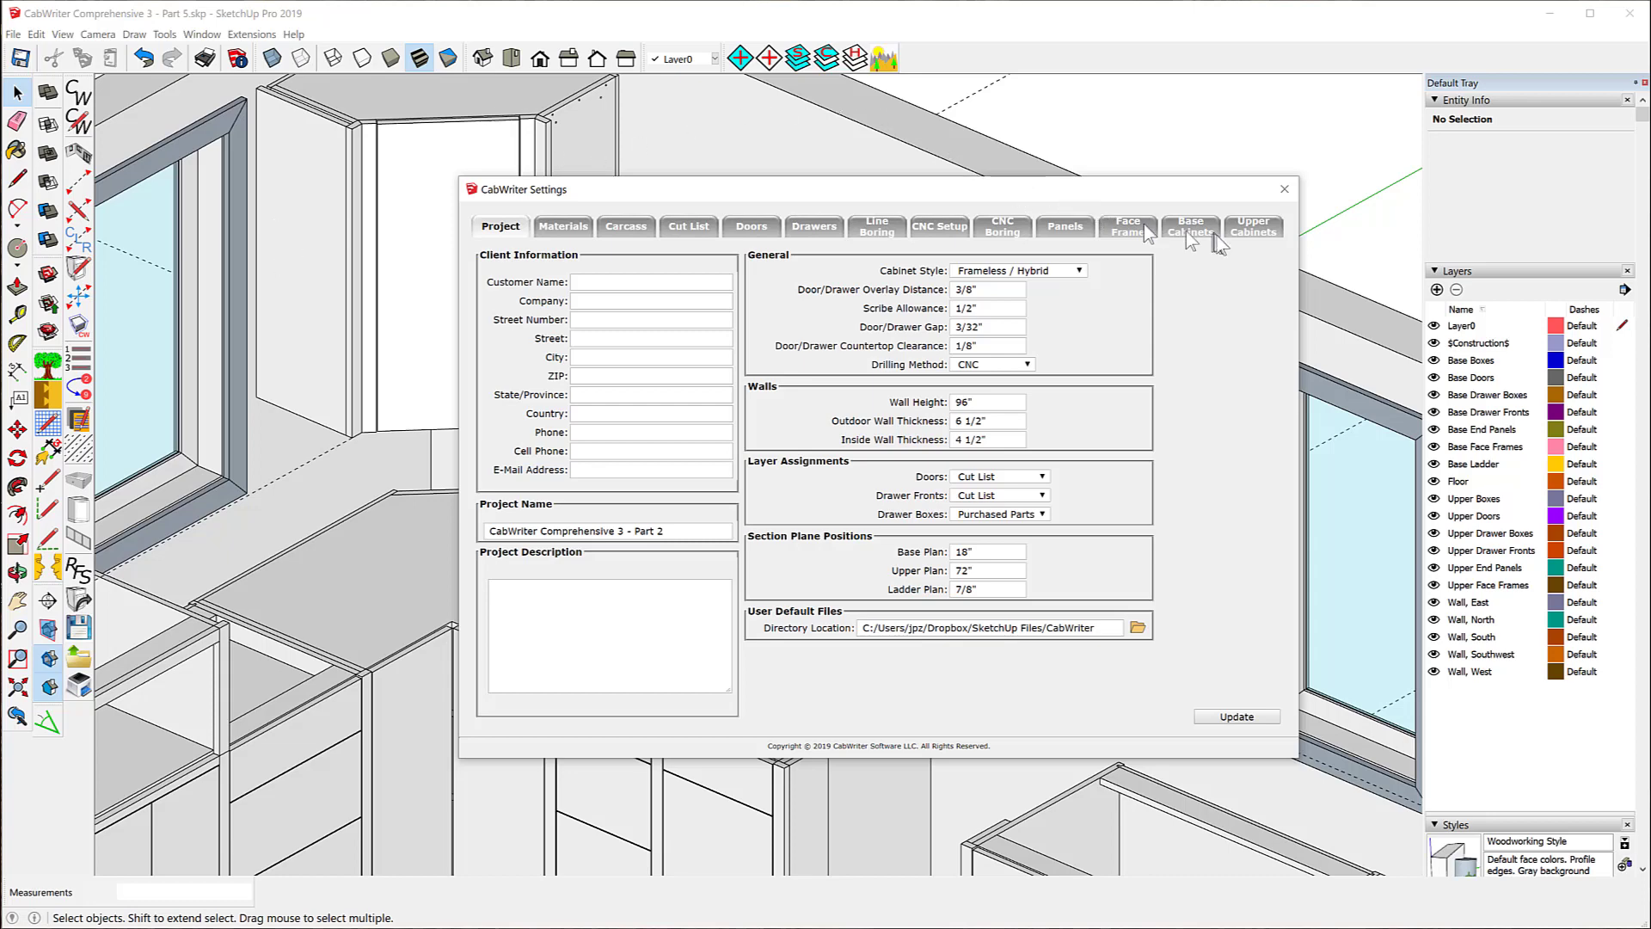
left_click(1250, 228)
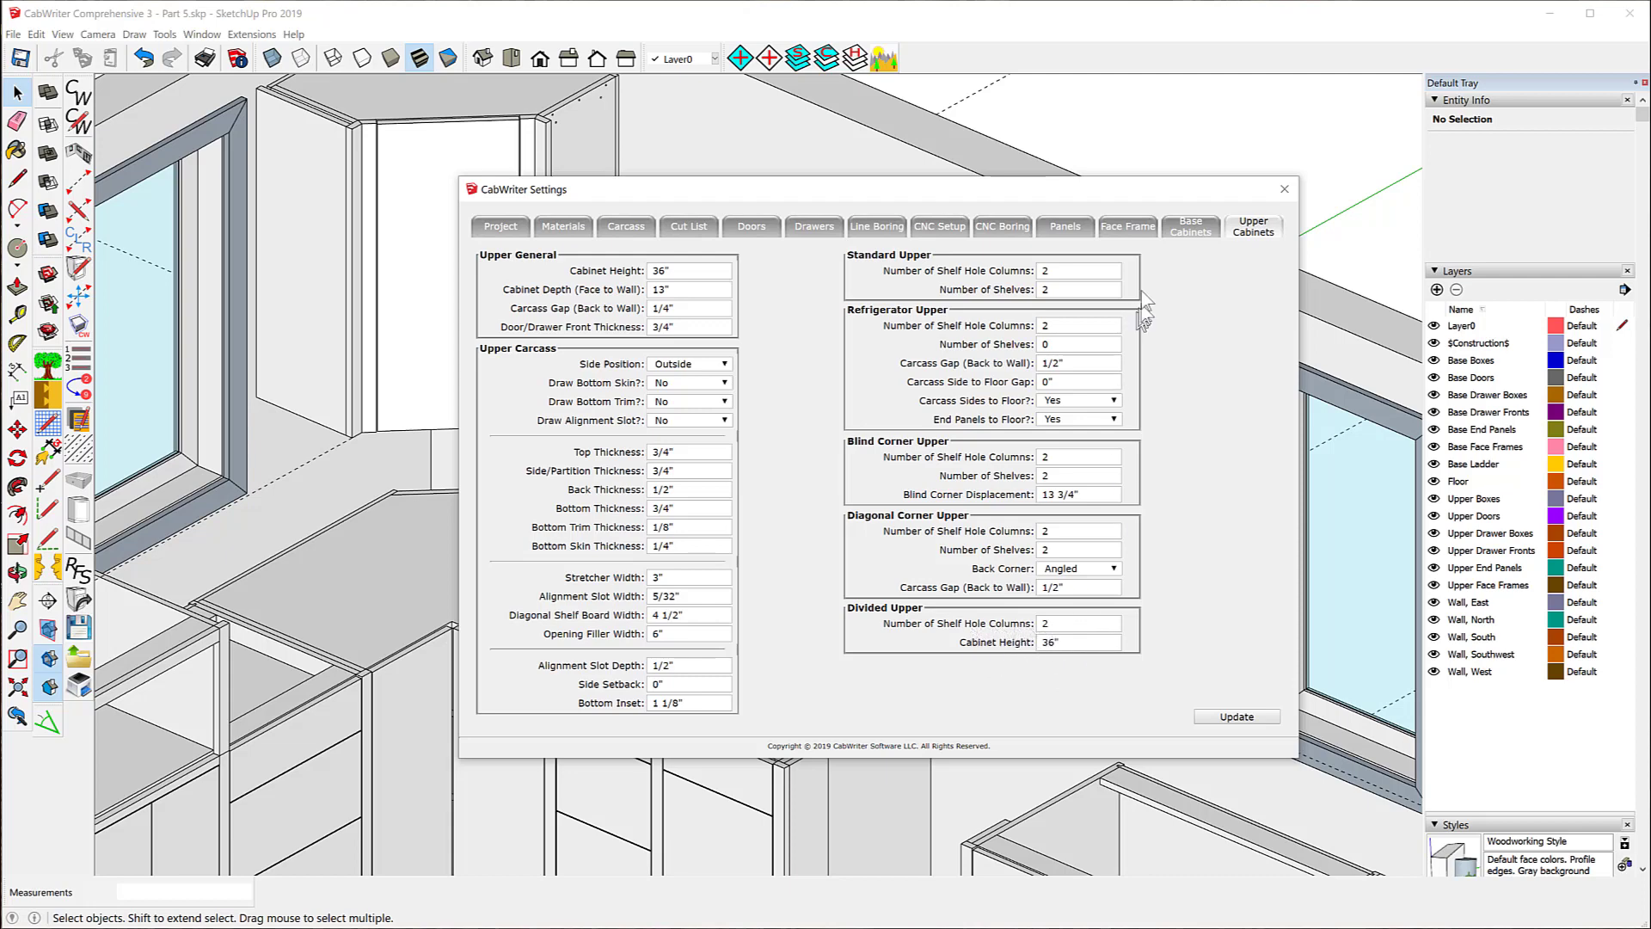
left_click(1123, 229)
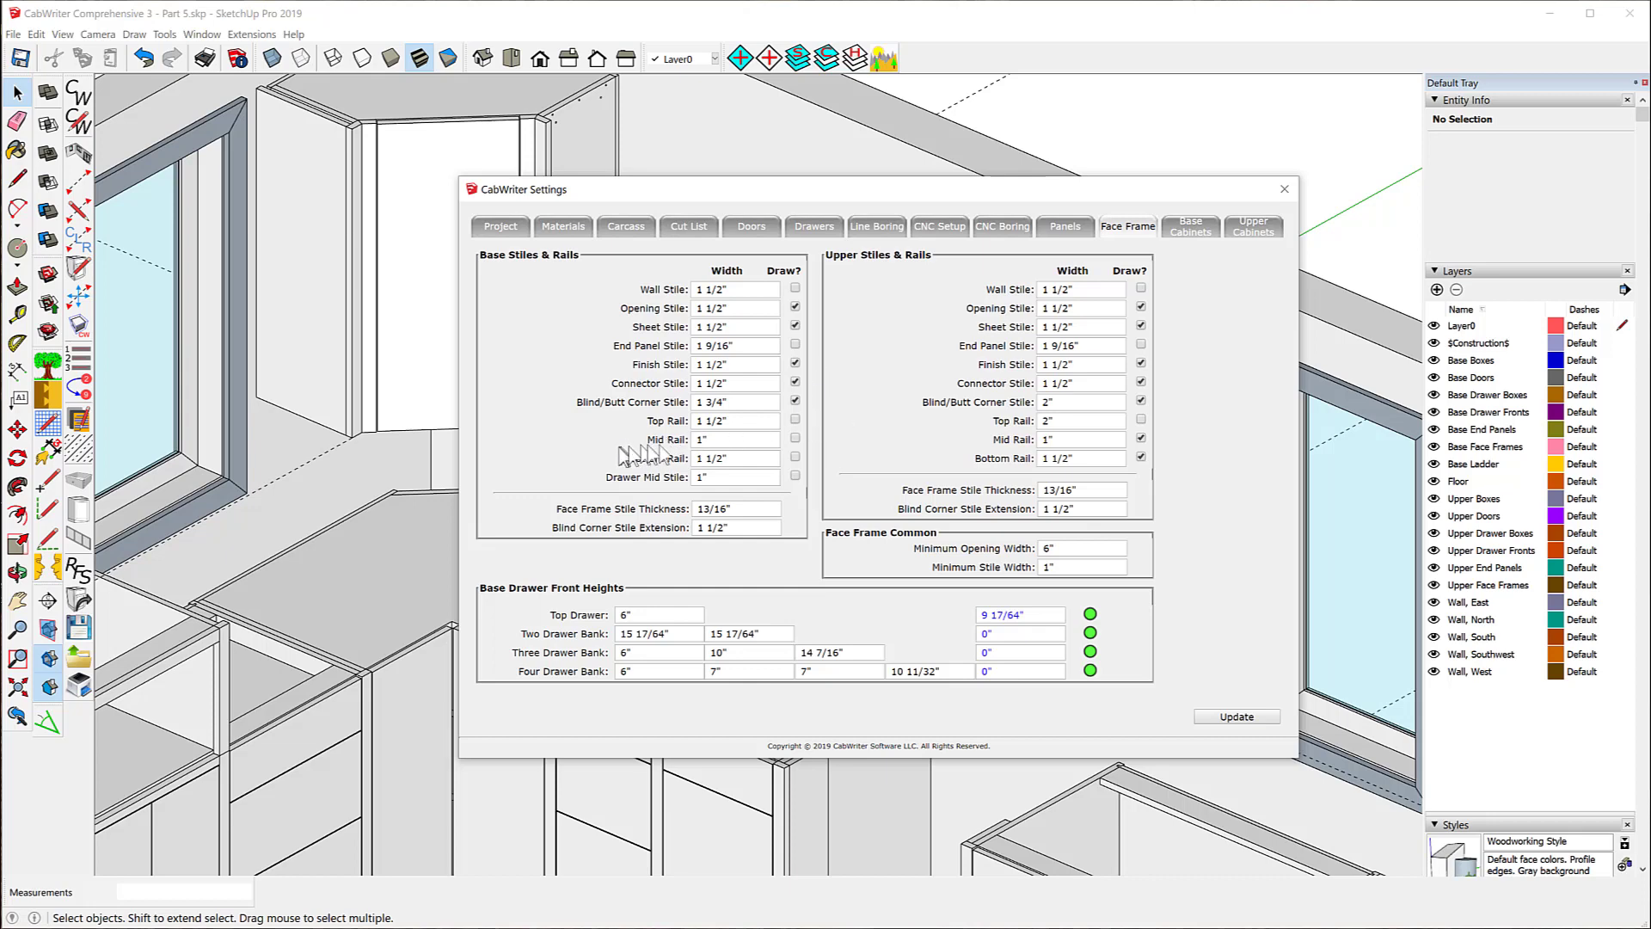
left_click(795, 439)
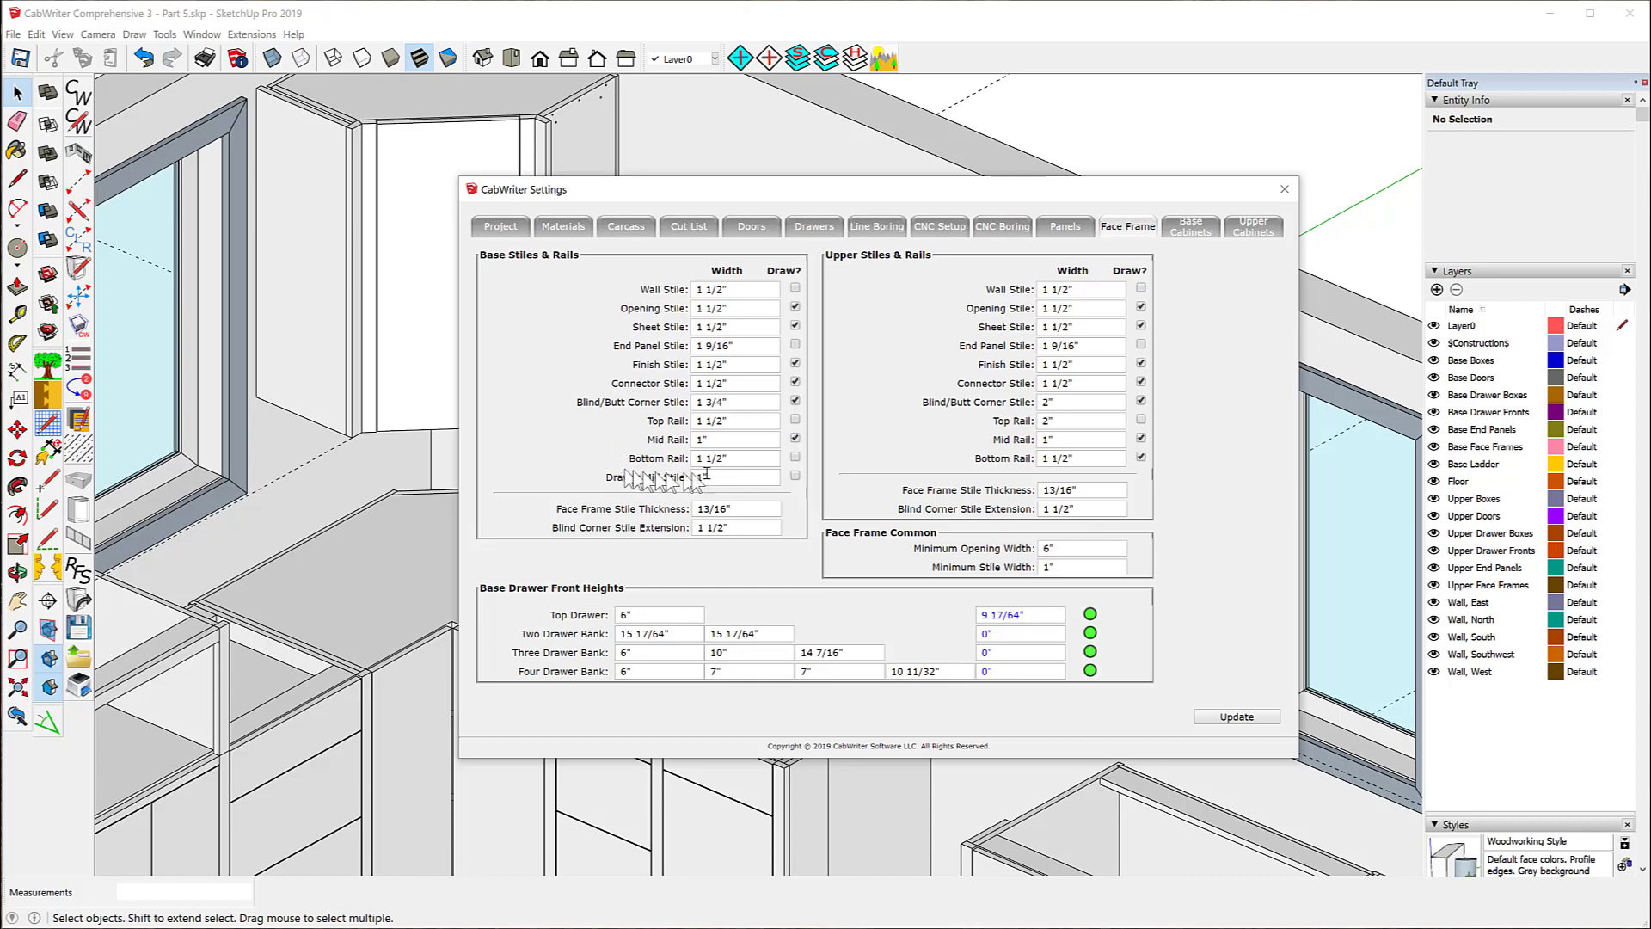
left_click(794, 458)
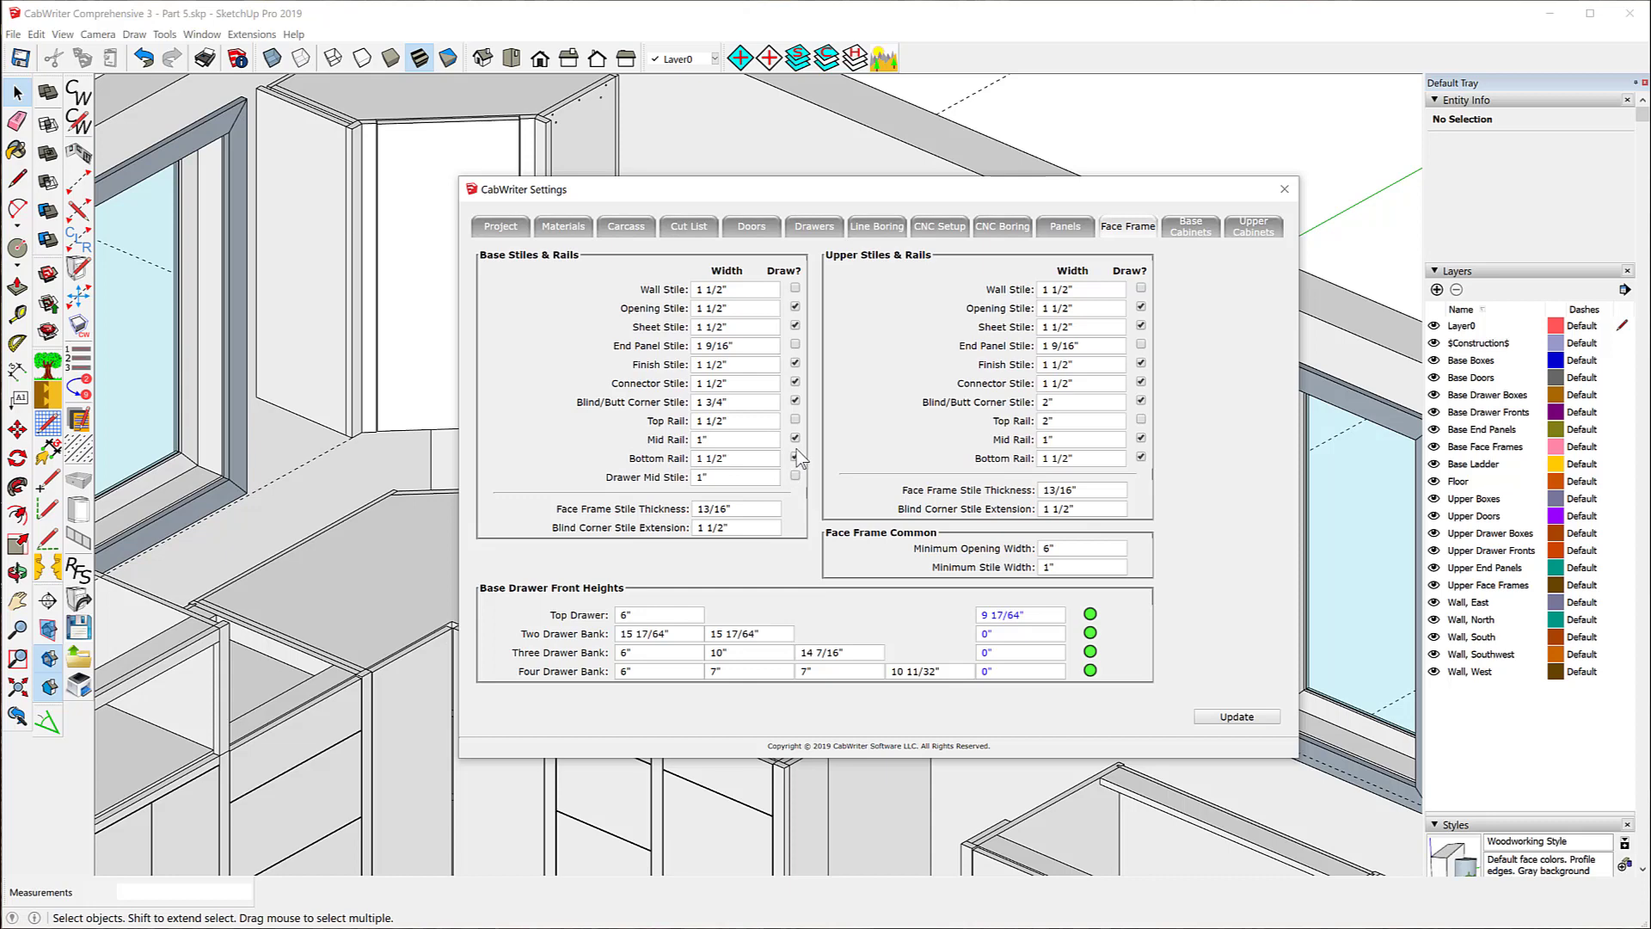
left_click(795, 449)
left_click(795, 439)
left_click(794, 457)
- Update the CabWriter settings and close them
left_click(1223, 716)
left_click(1284, 188)
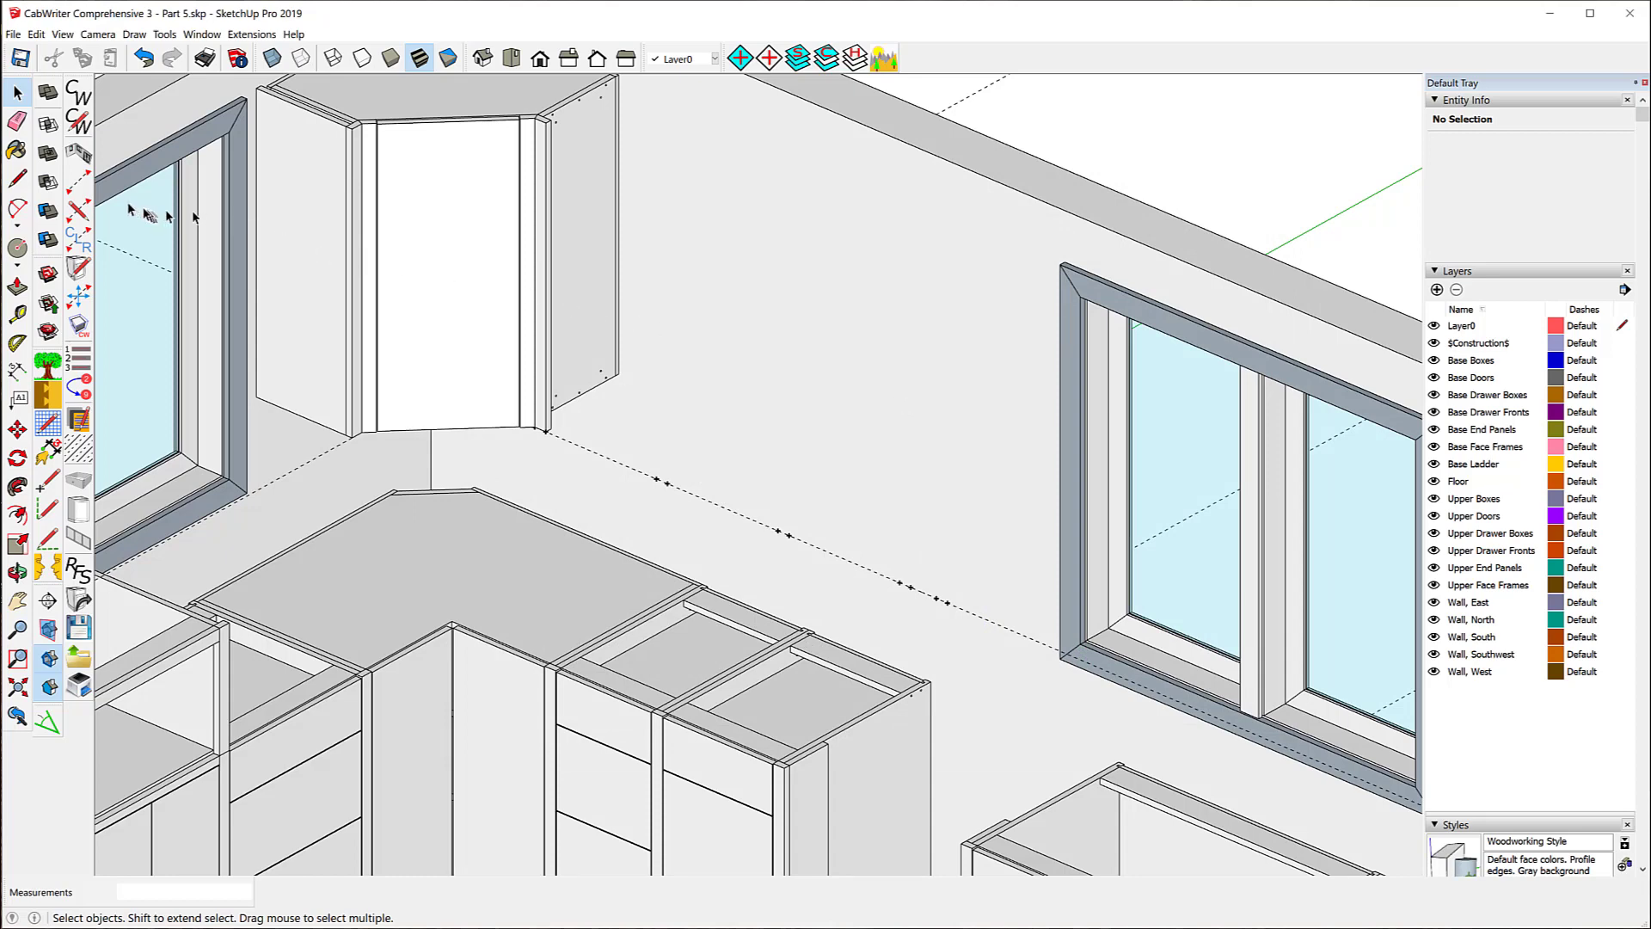
- Start a new upper cabinet from the stile points along the north wall's lower guide and make box 1 a Divided Upper
left_click(79, 183)
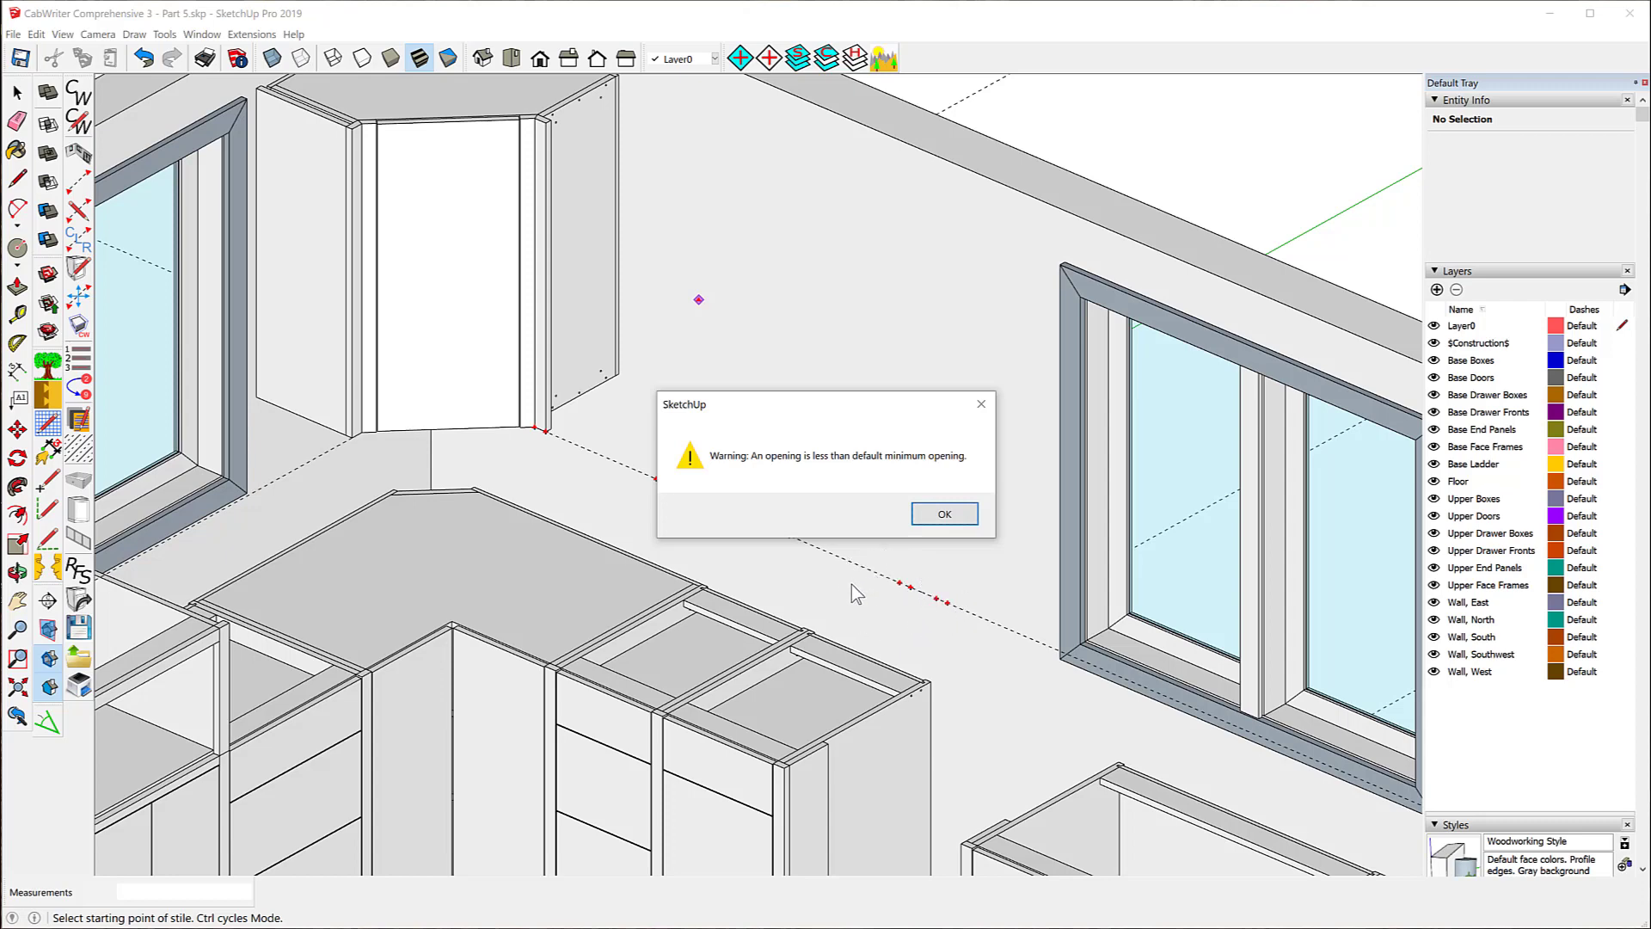
left_click(944, 516)
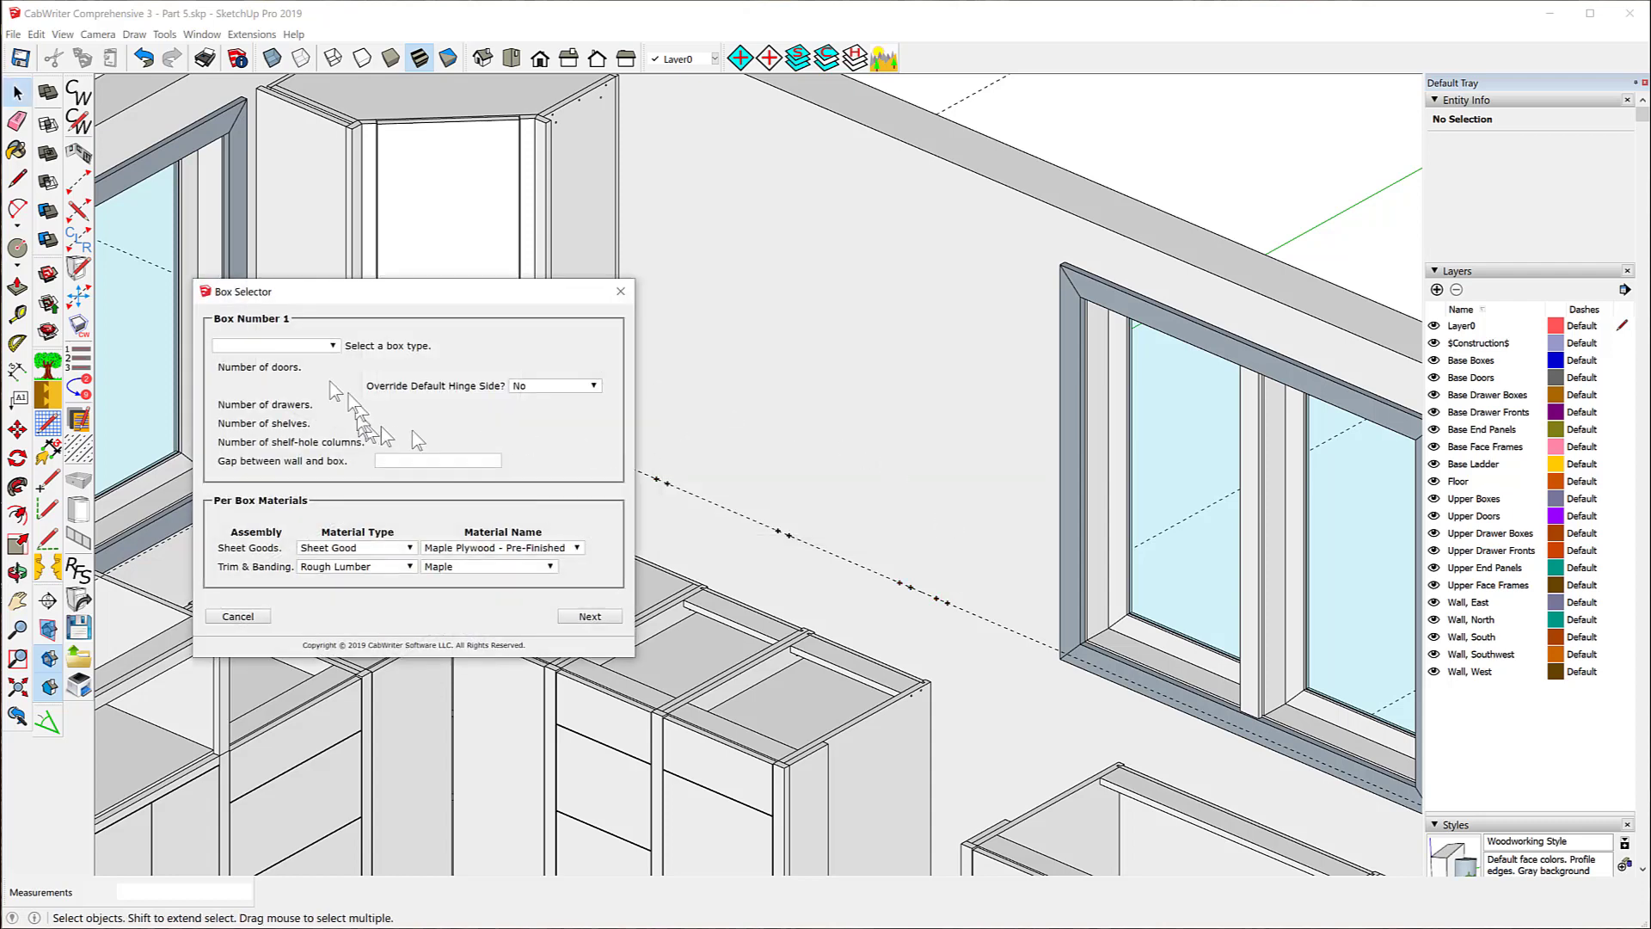
left_click(333, 345)
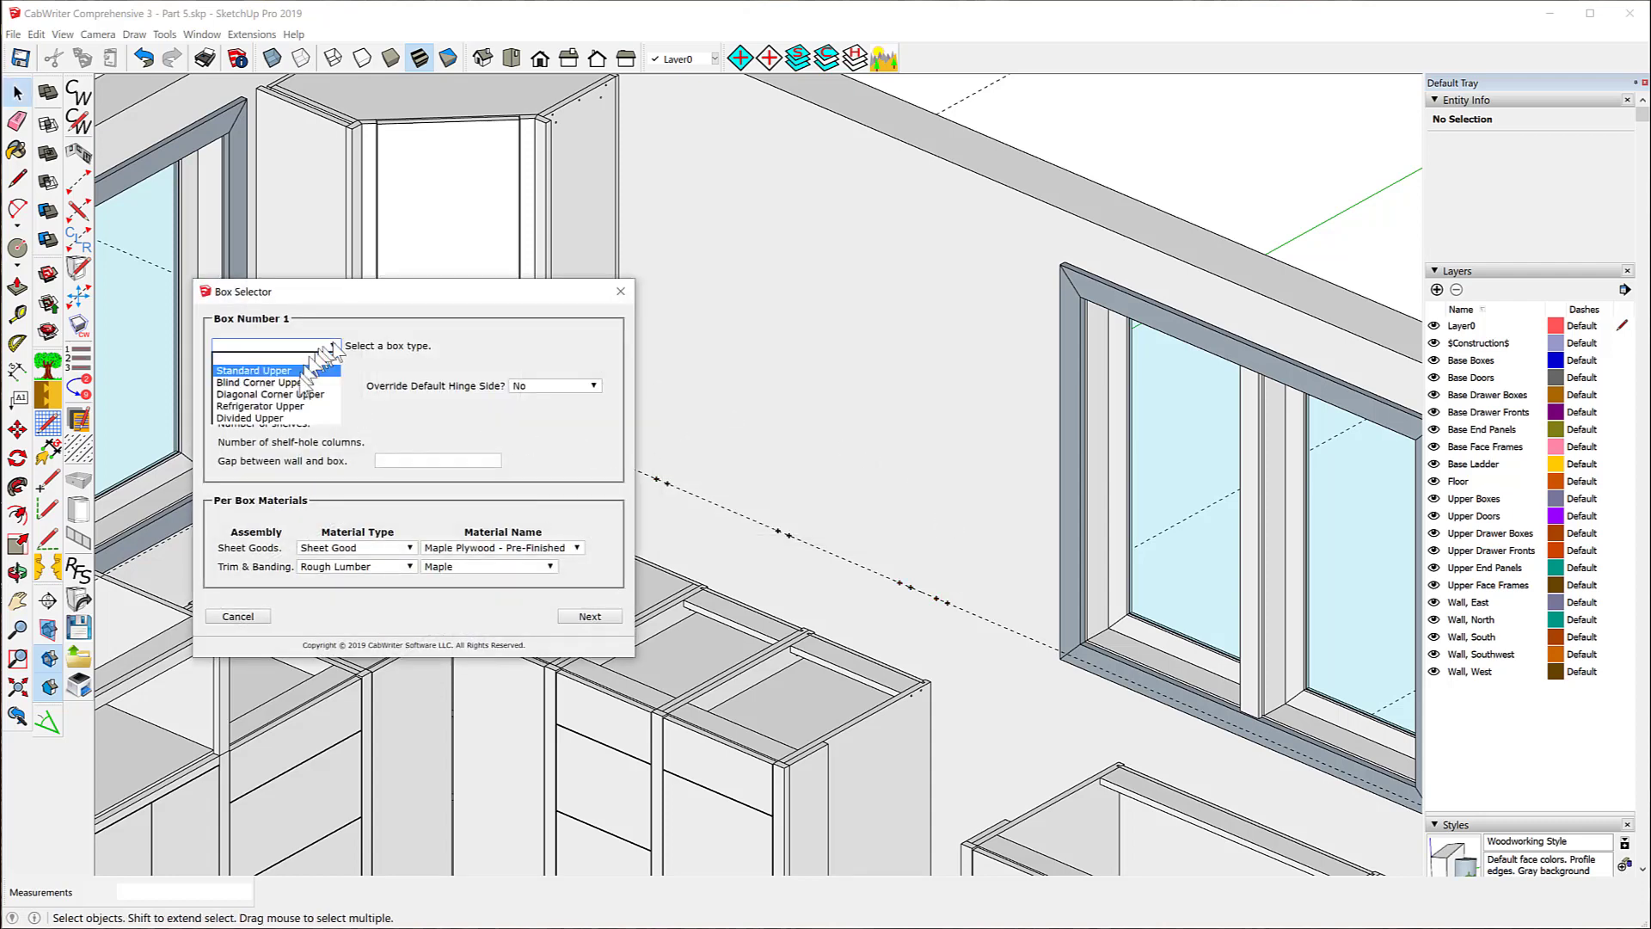
left_click(277, 418)
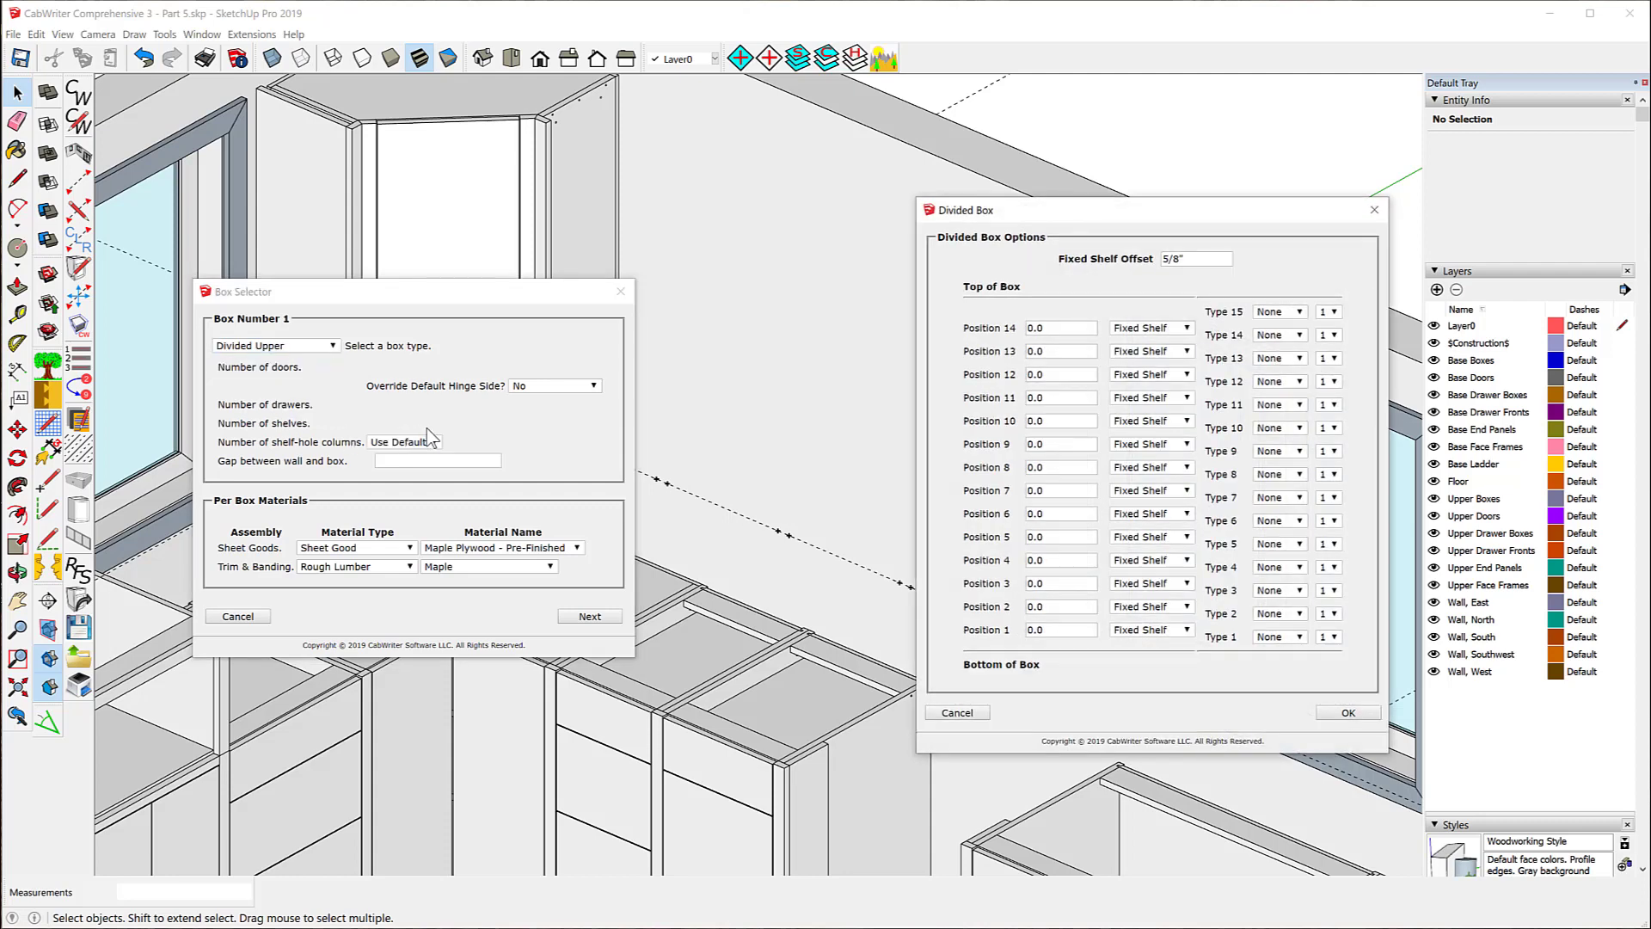
- Configure box 1 with fixed shelf position 1 at 6, type 1 as Drawer and type 2 as Door, and proceed to box 2
left_click_drag(1085, 224, 926, 156)
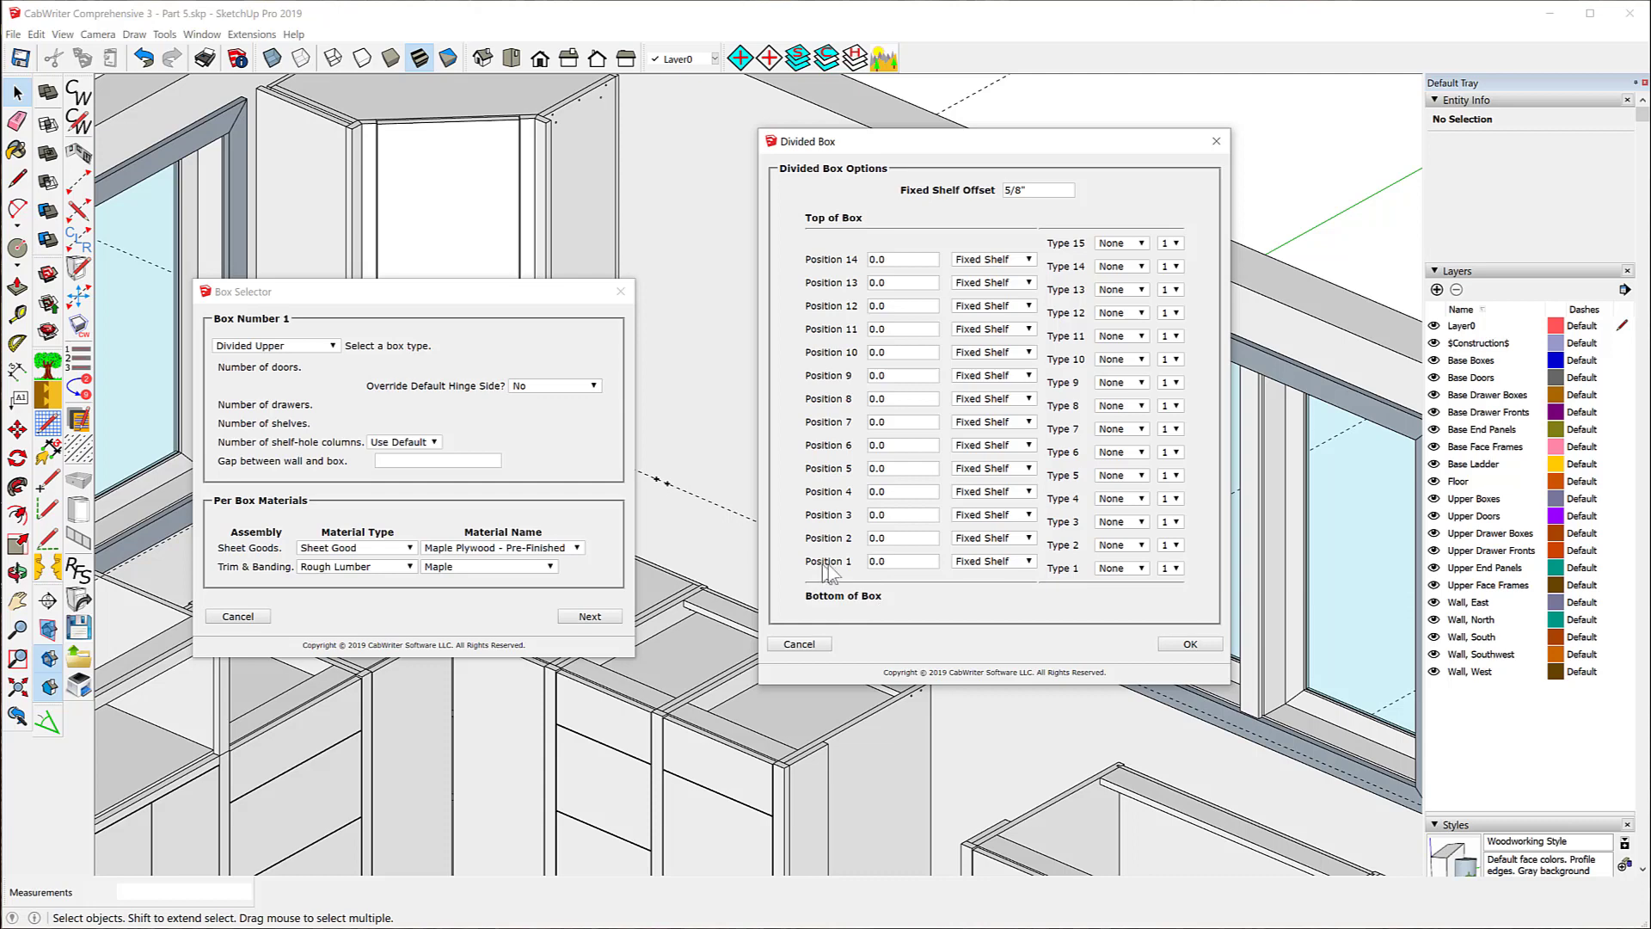
double_click(887, 562)
left_click(1142, 568)
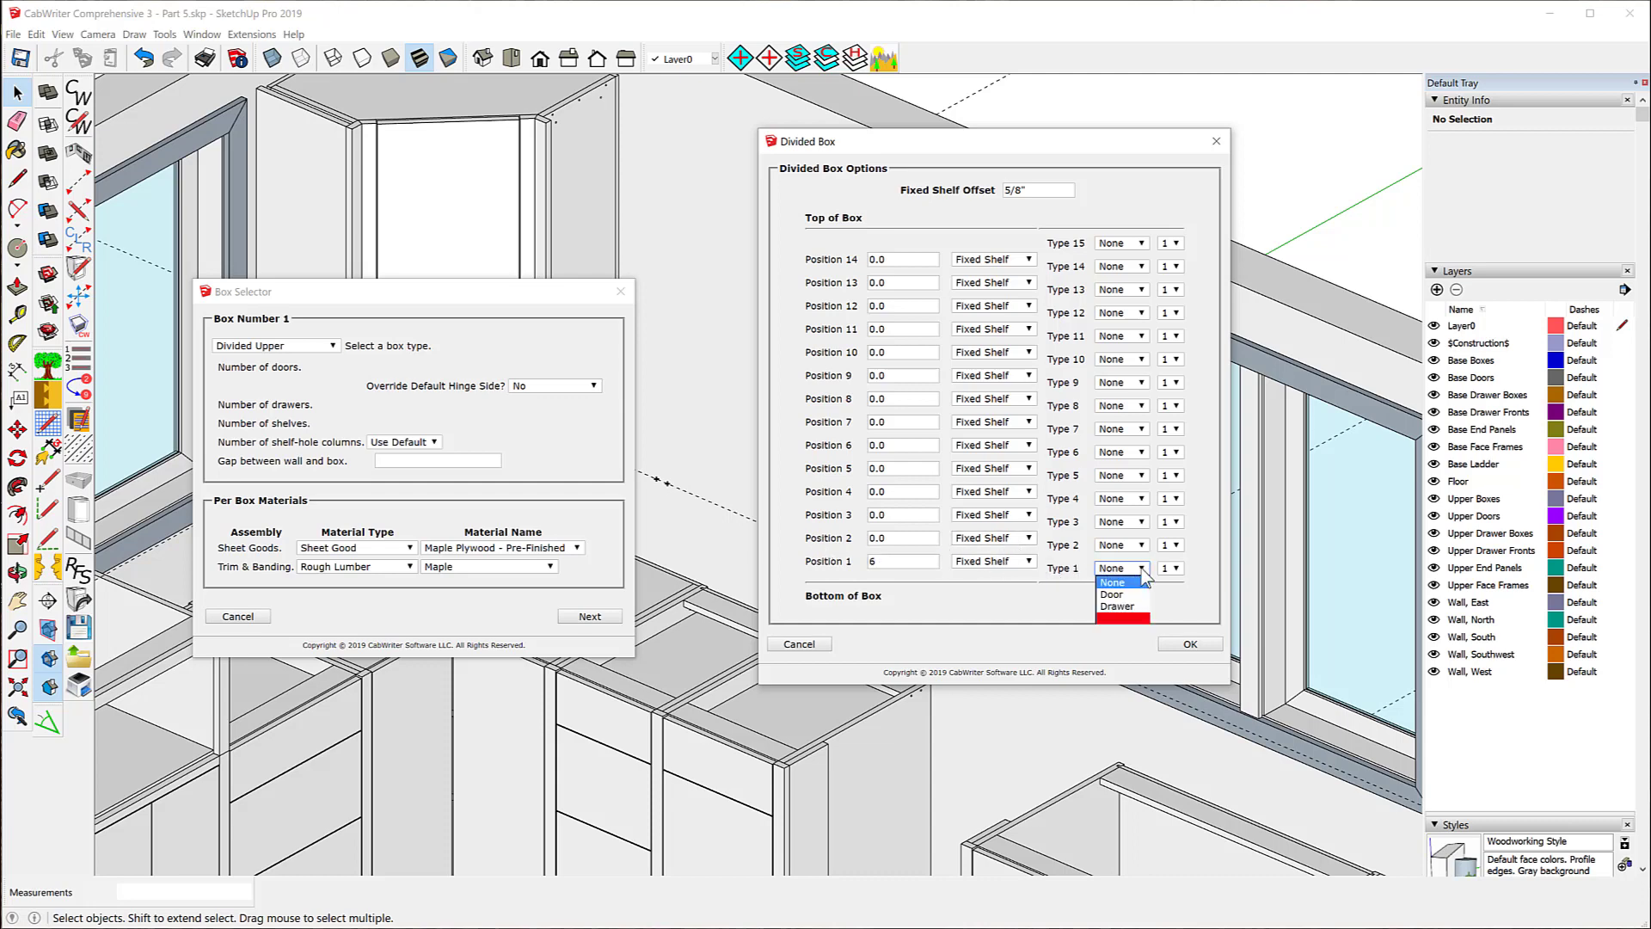
left_click(1127, 606)
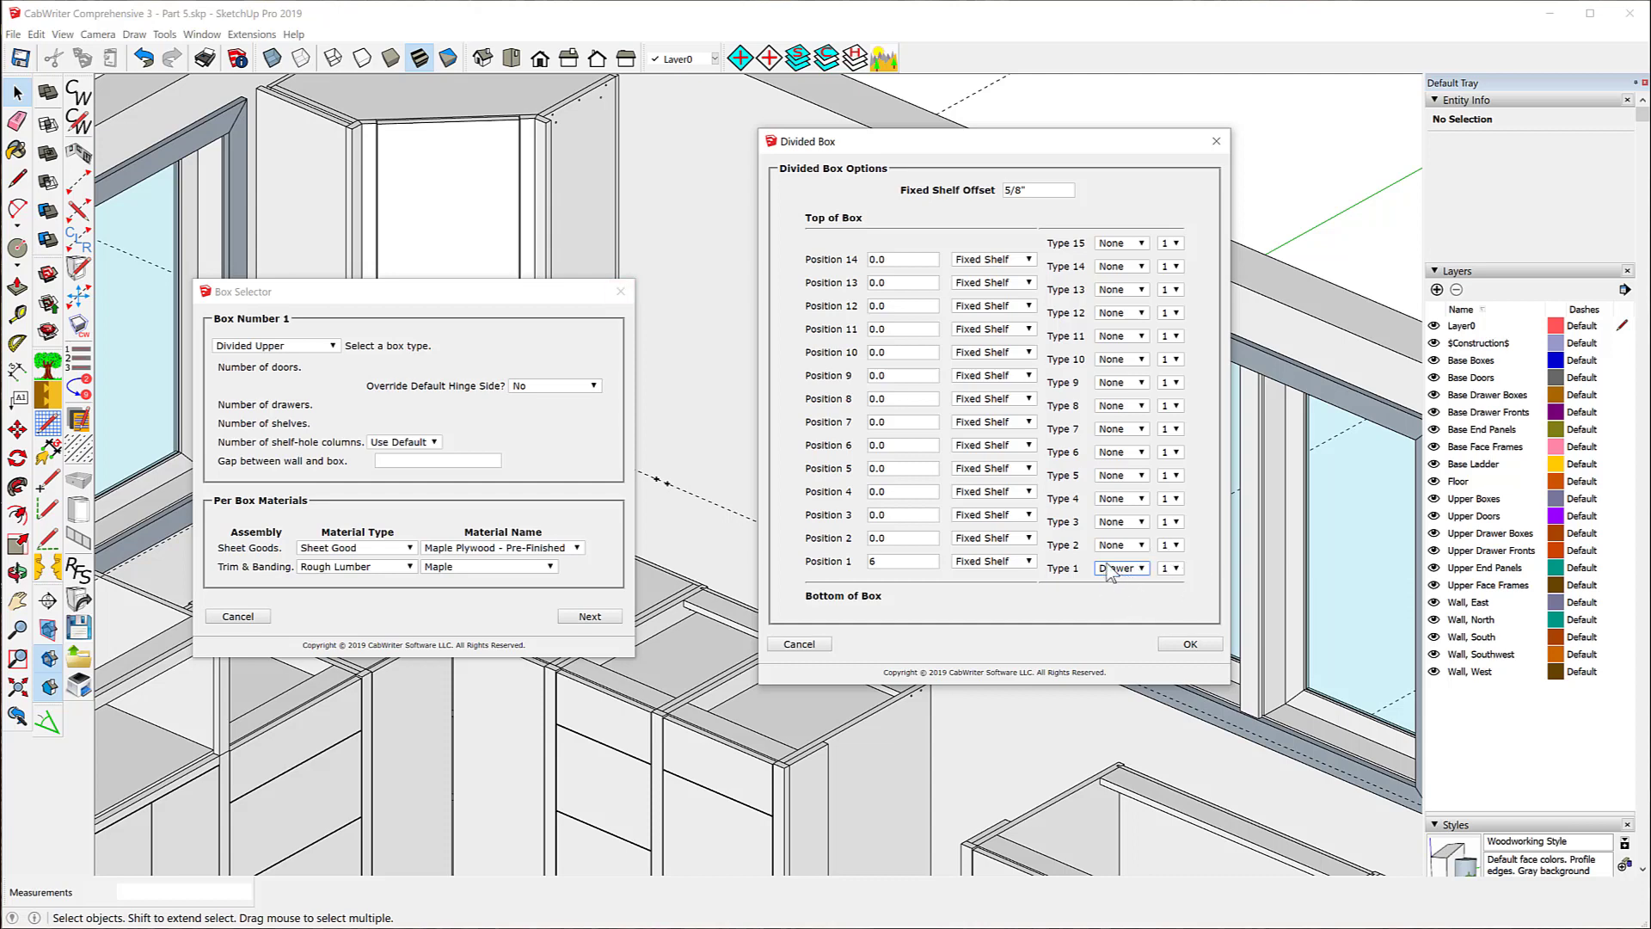
left_click(1142, 545)
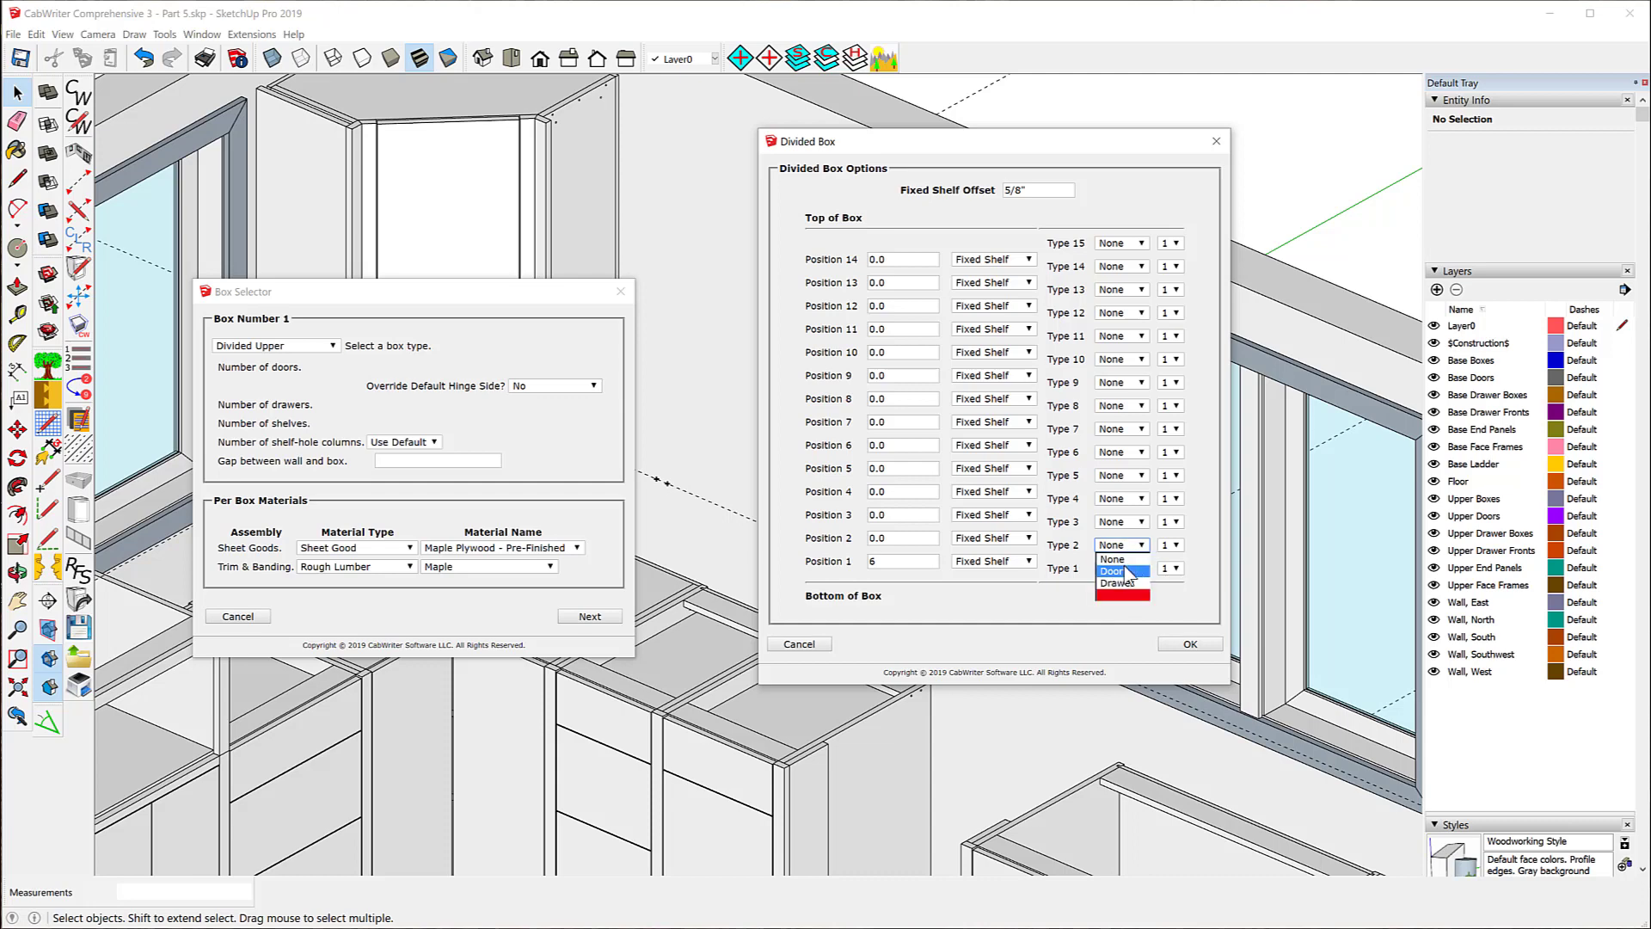
left_click(1128, 571)
left_click(1186, 645)
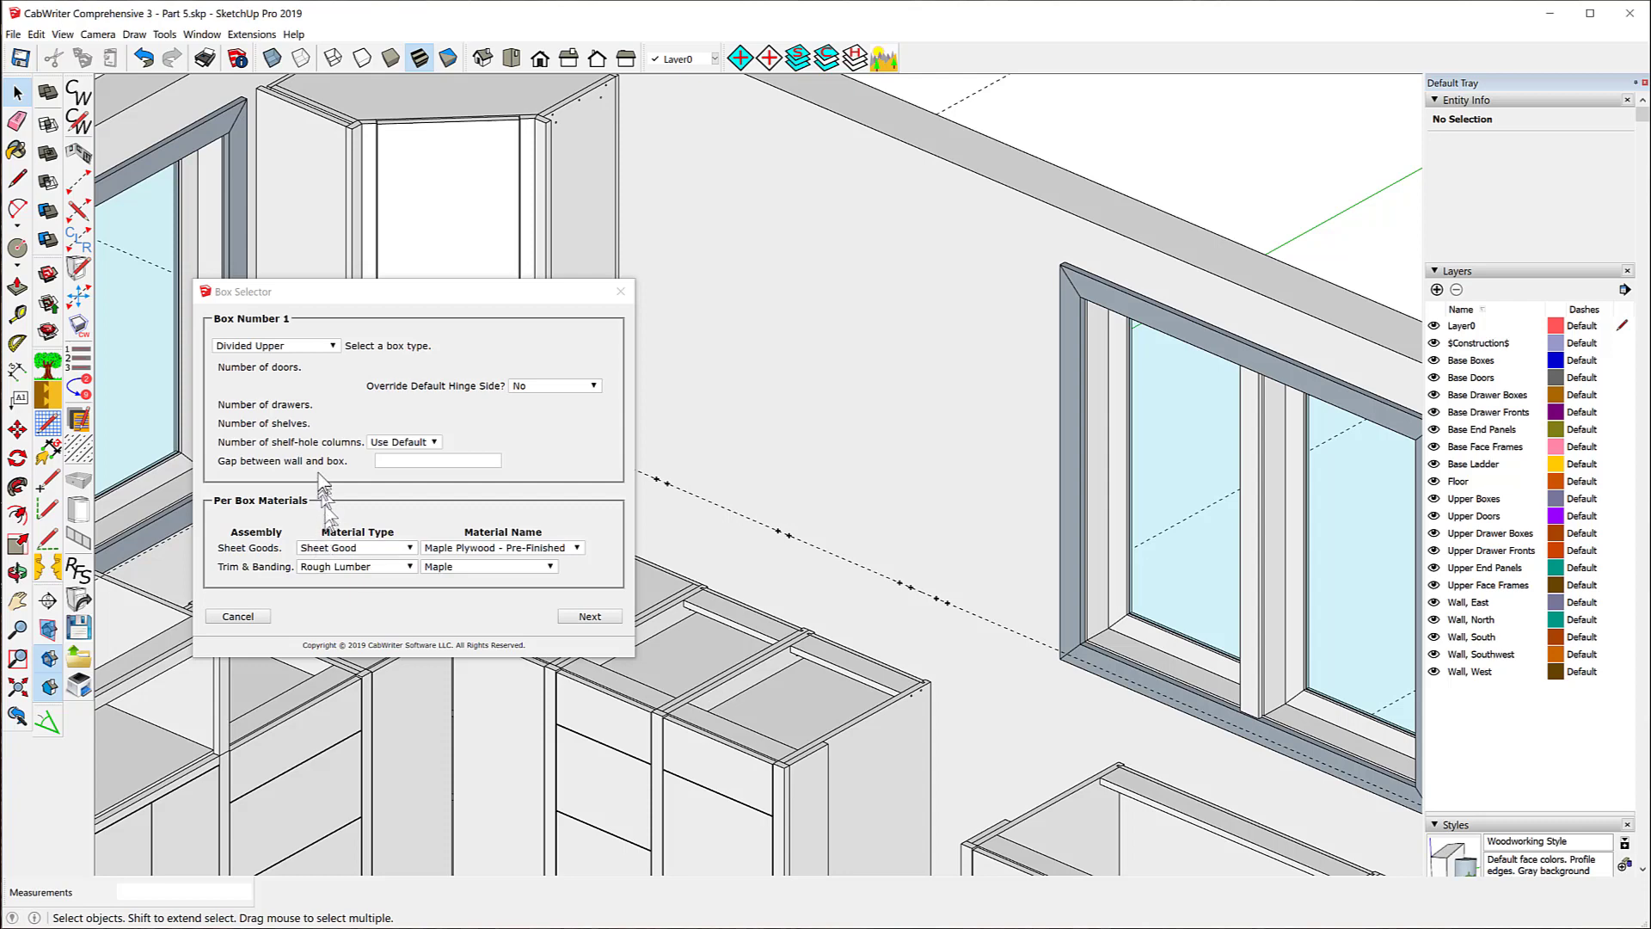
left_click(333, 345)
left_click(336, 347)
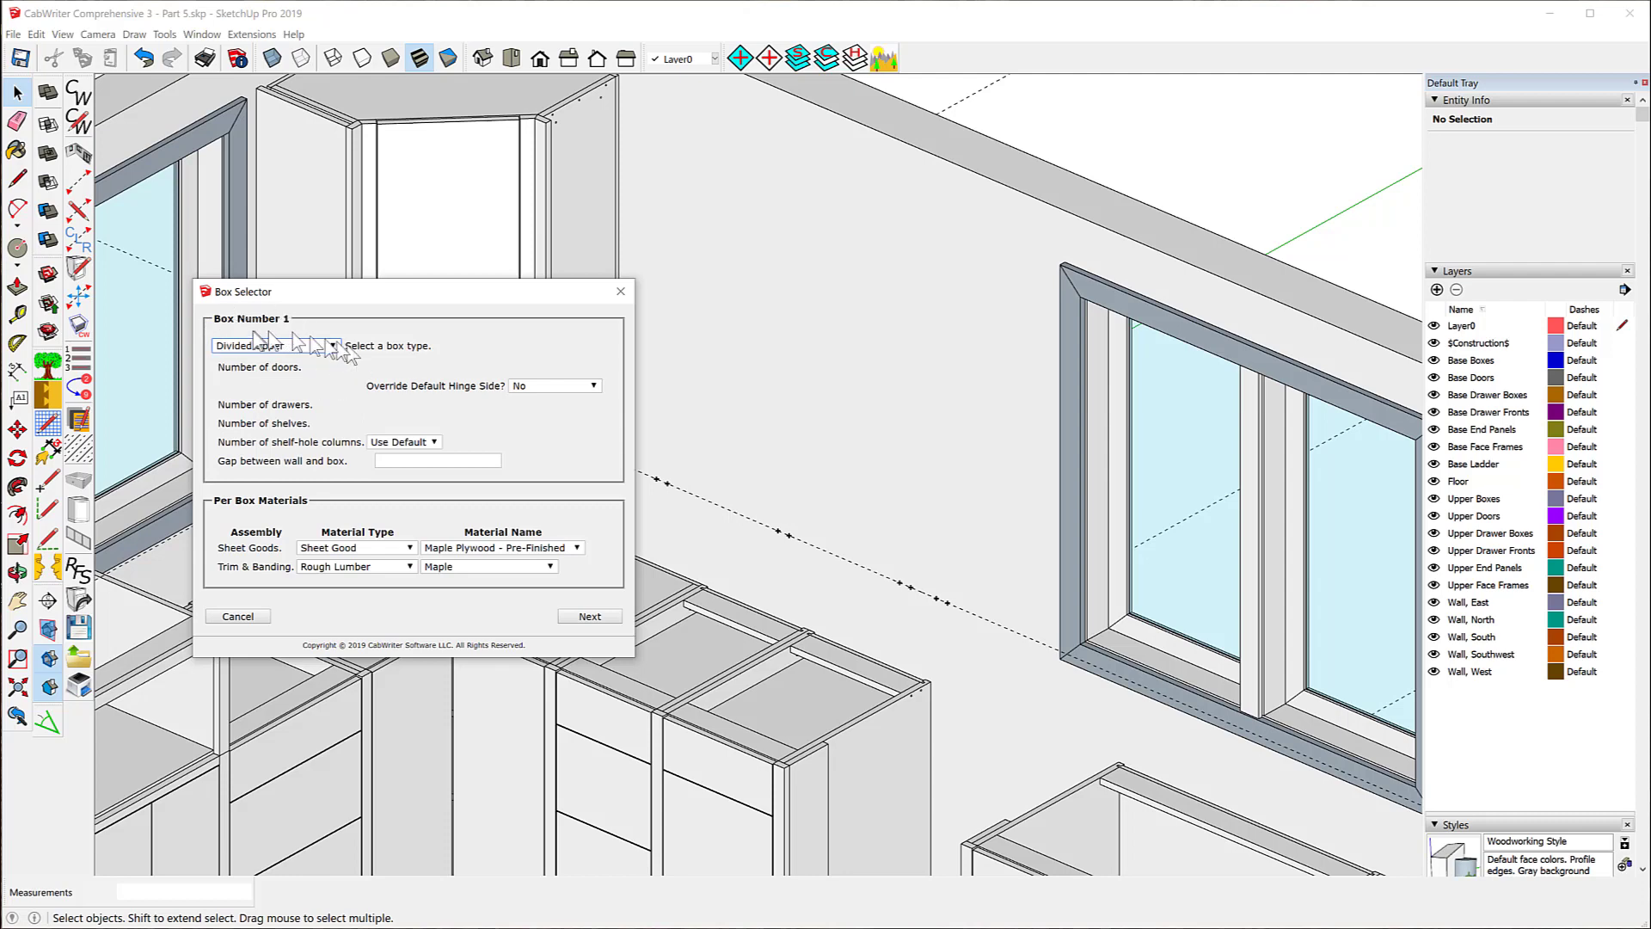
left_click(604, 616)
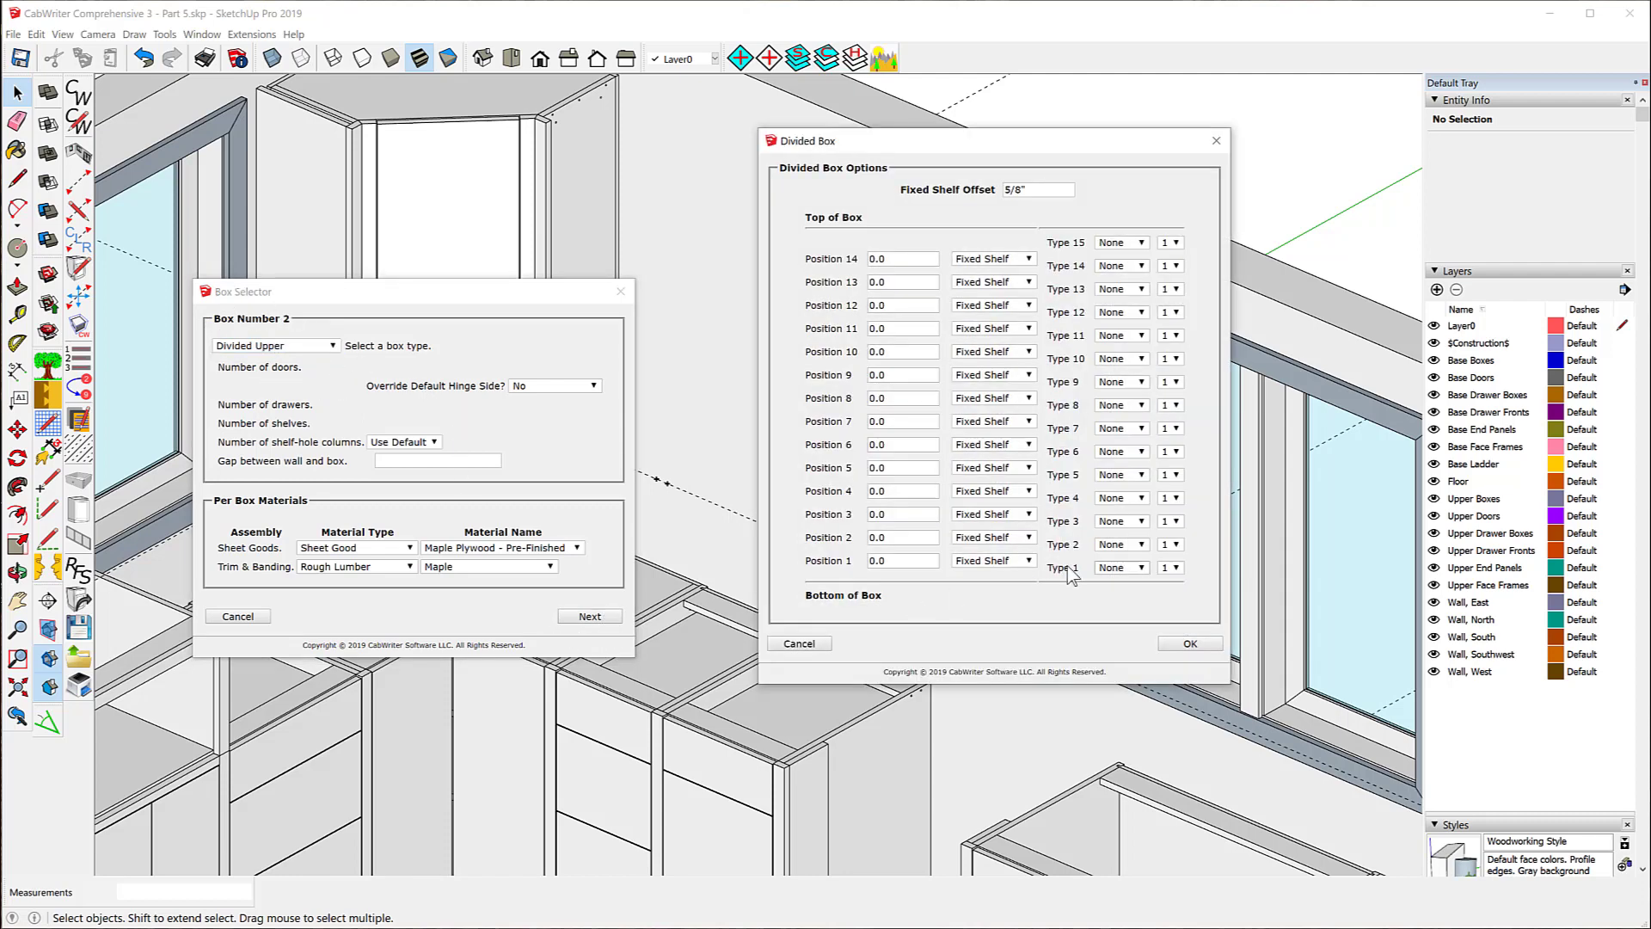
- Configure box 2 with fixed shelf position 1 at 6, type 1 as Drawer and type 2 as Door, and proceed to box 3
left_click_drag(899, 560, 856, 556)
type("6")
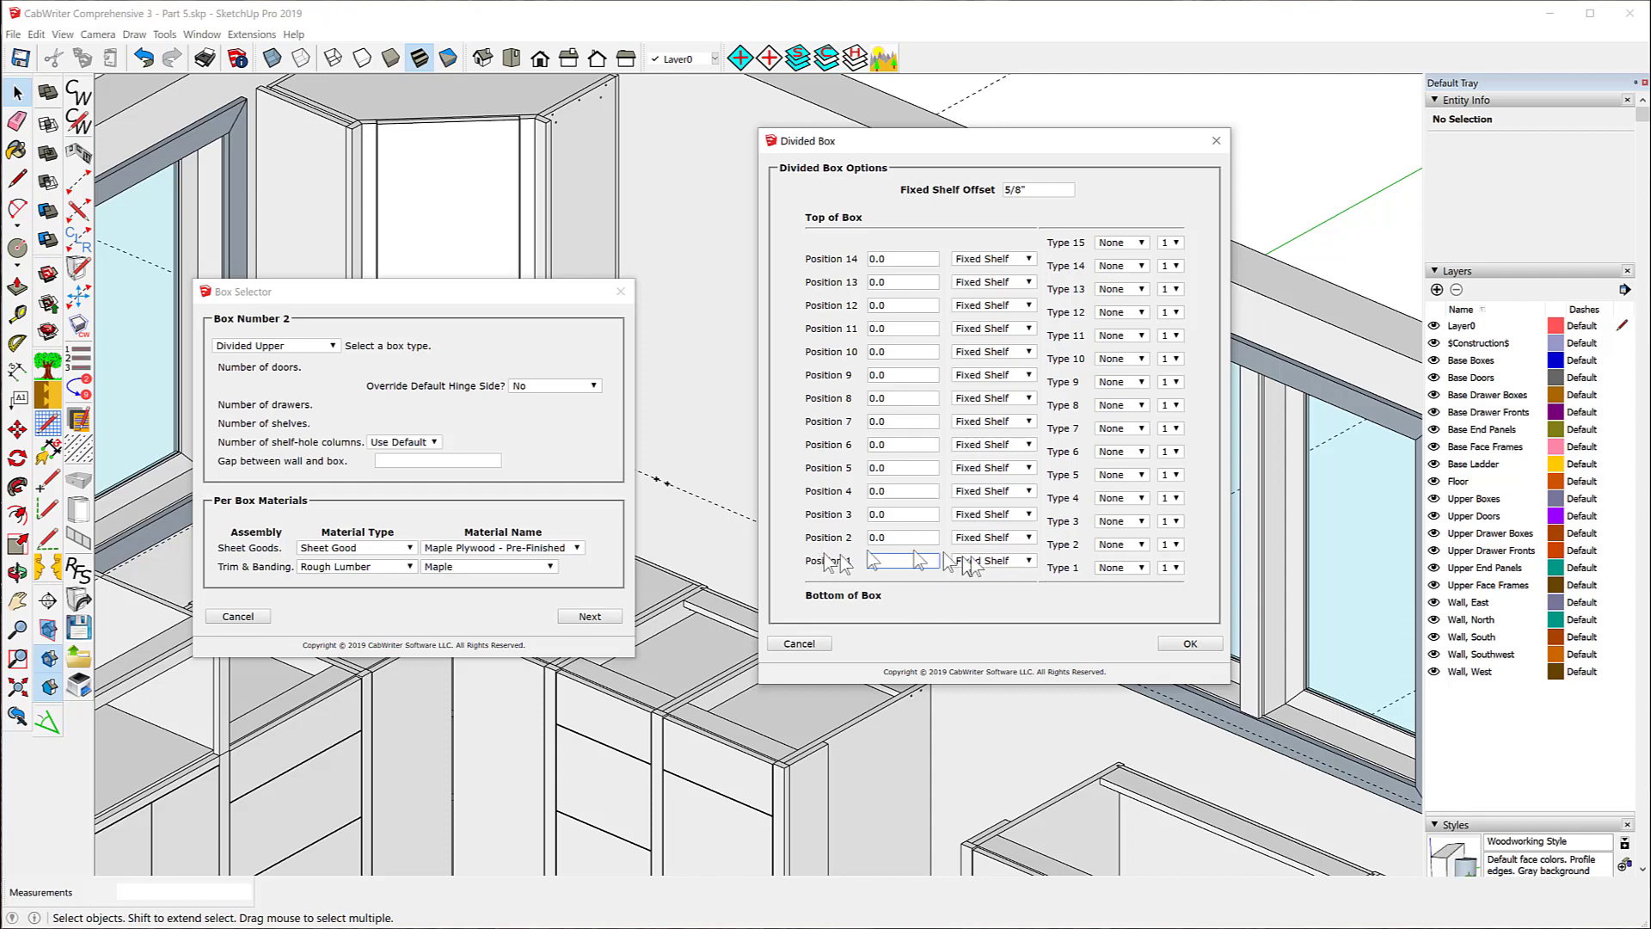
left_click(1139, 568)
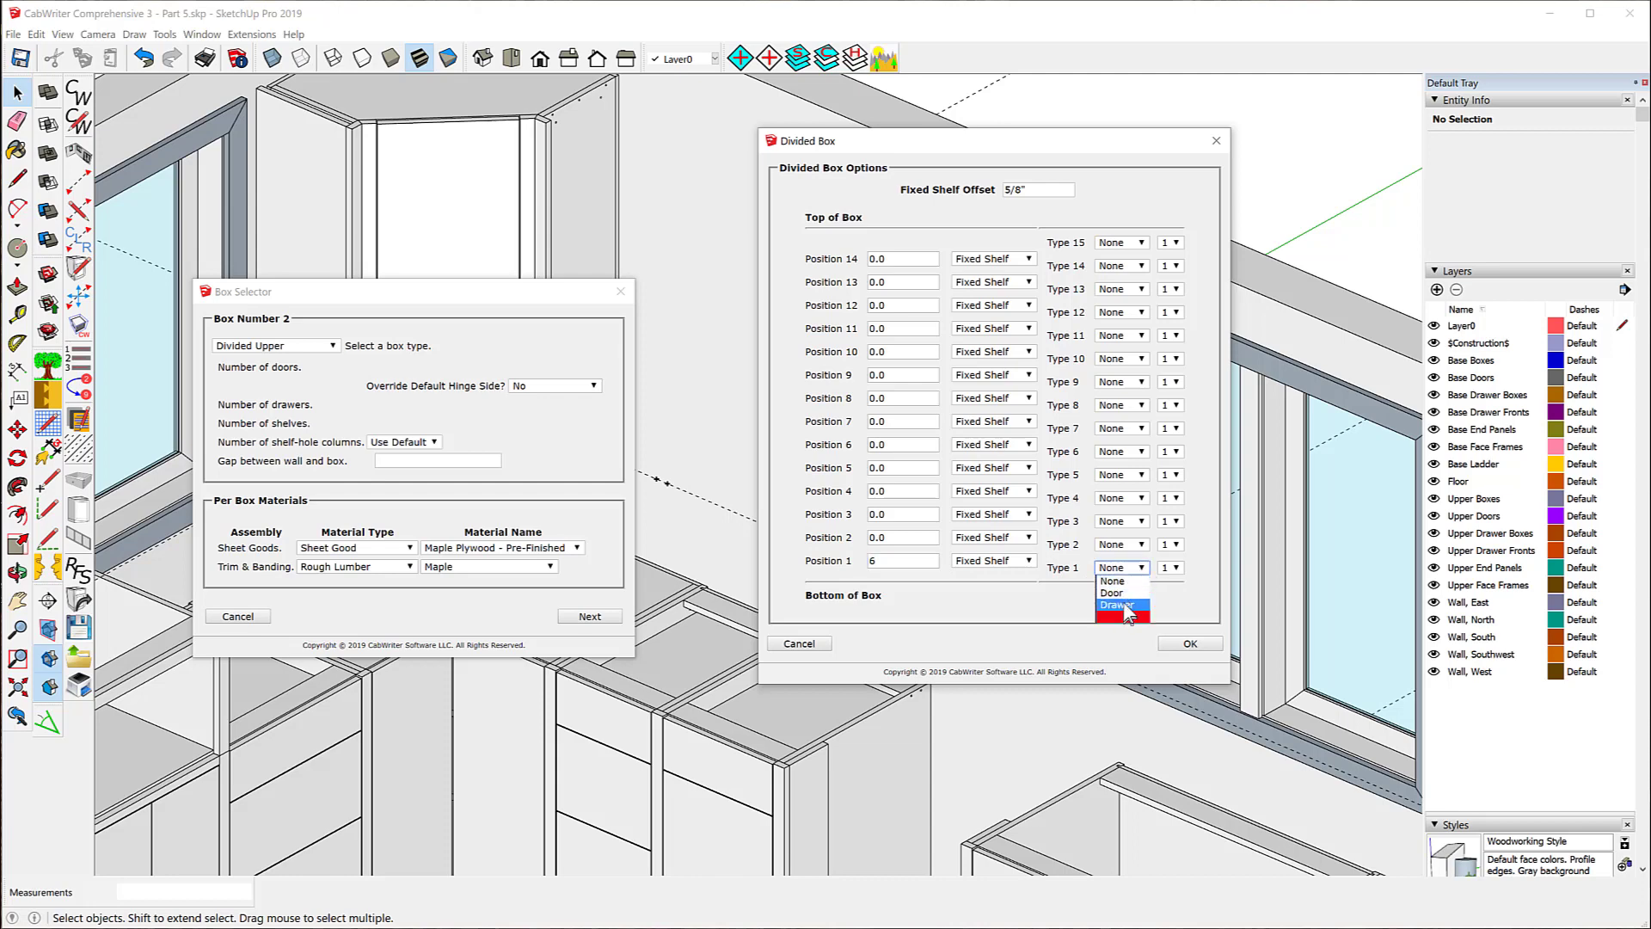
left_click(1122, 605)
left_click(1137, 545)
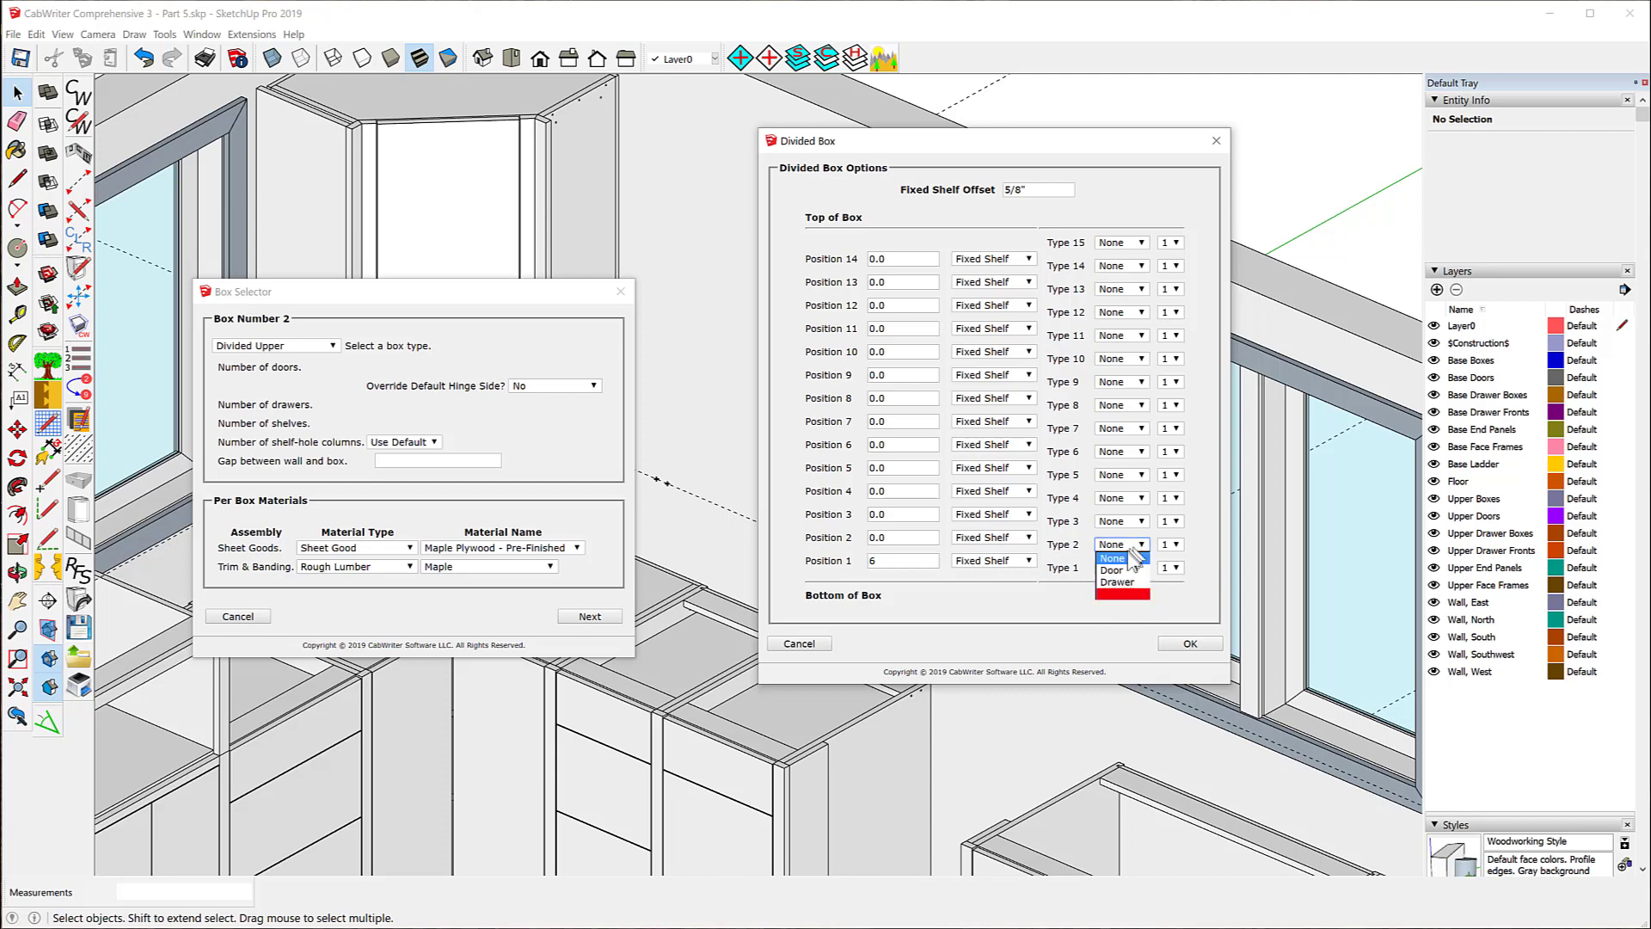
left_click(1118, 571)
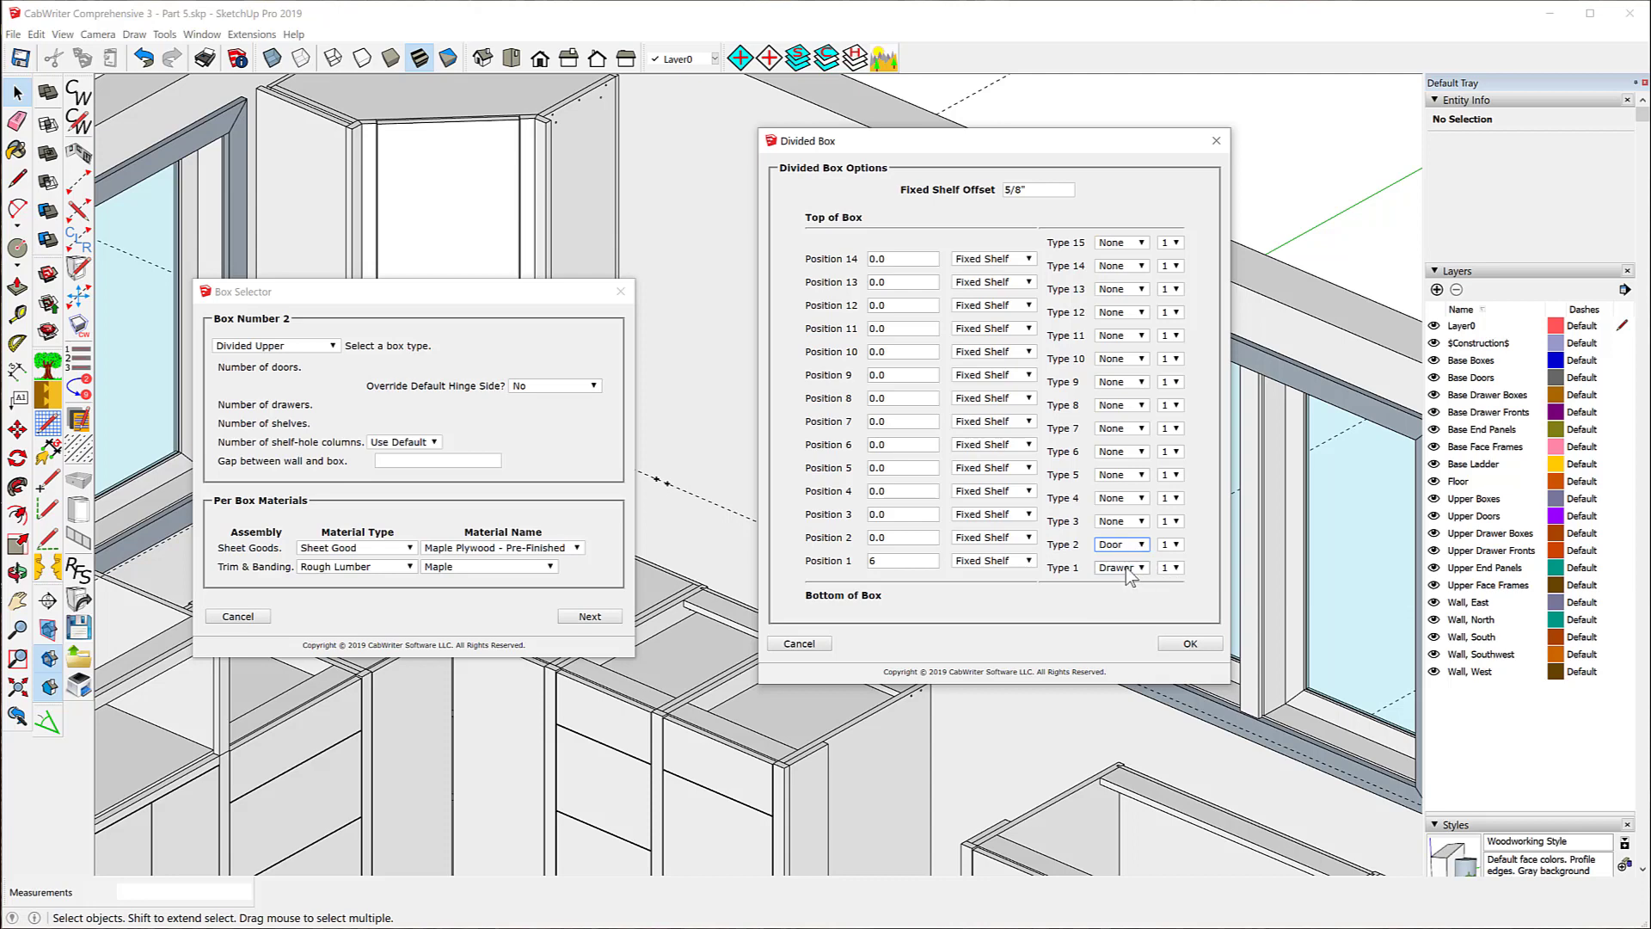
left_click(1190, 645)
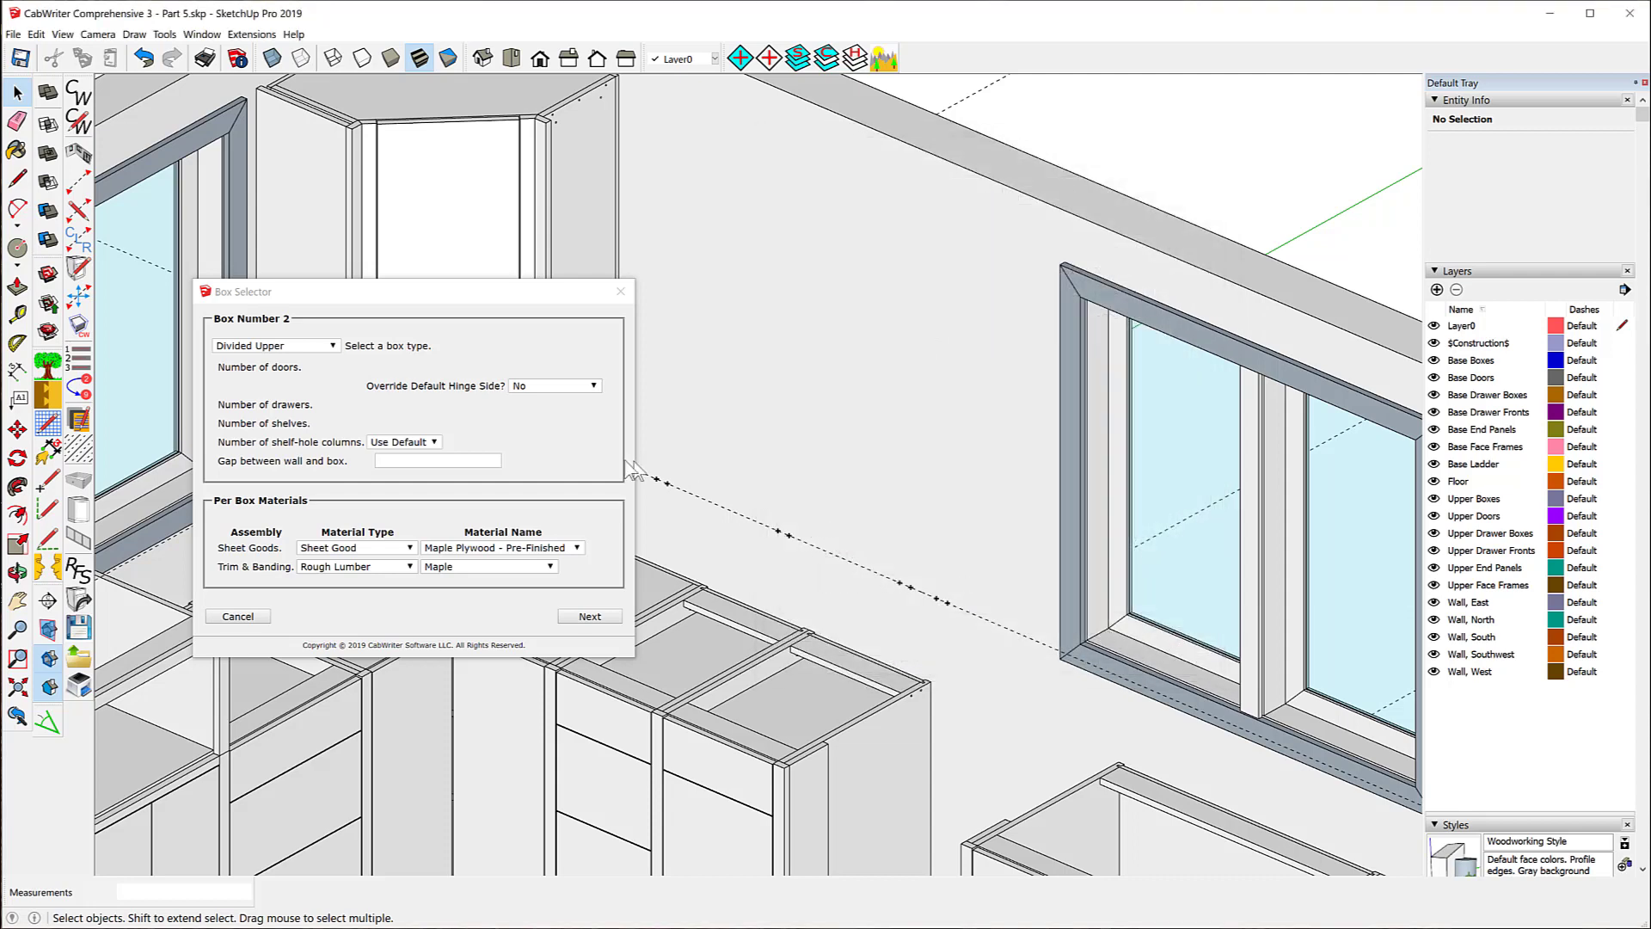
left_click(590, 617)
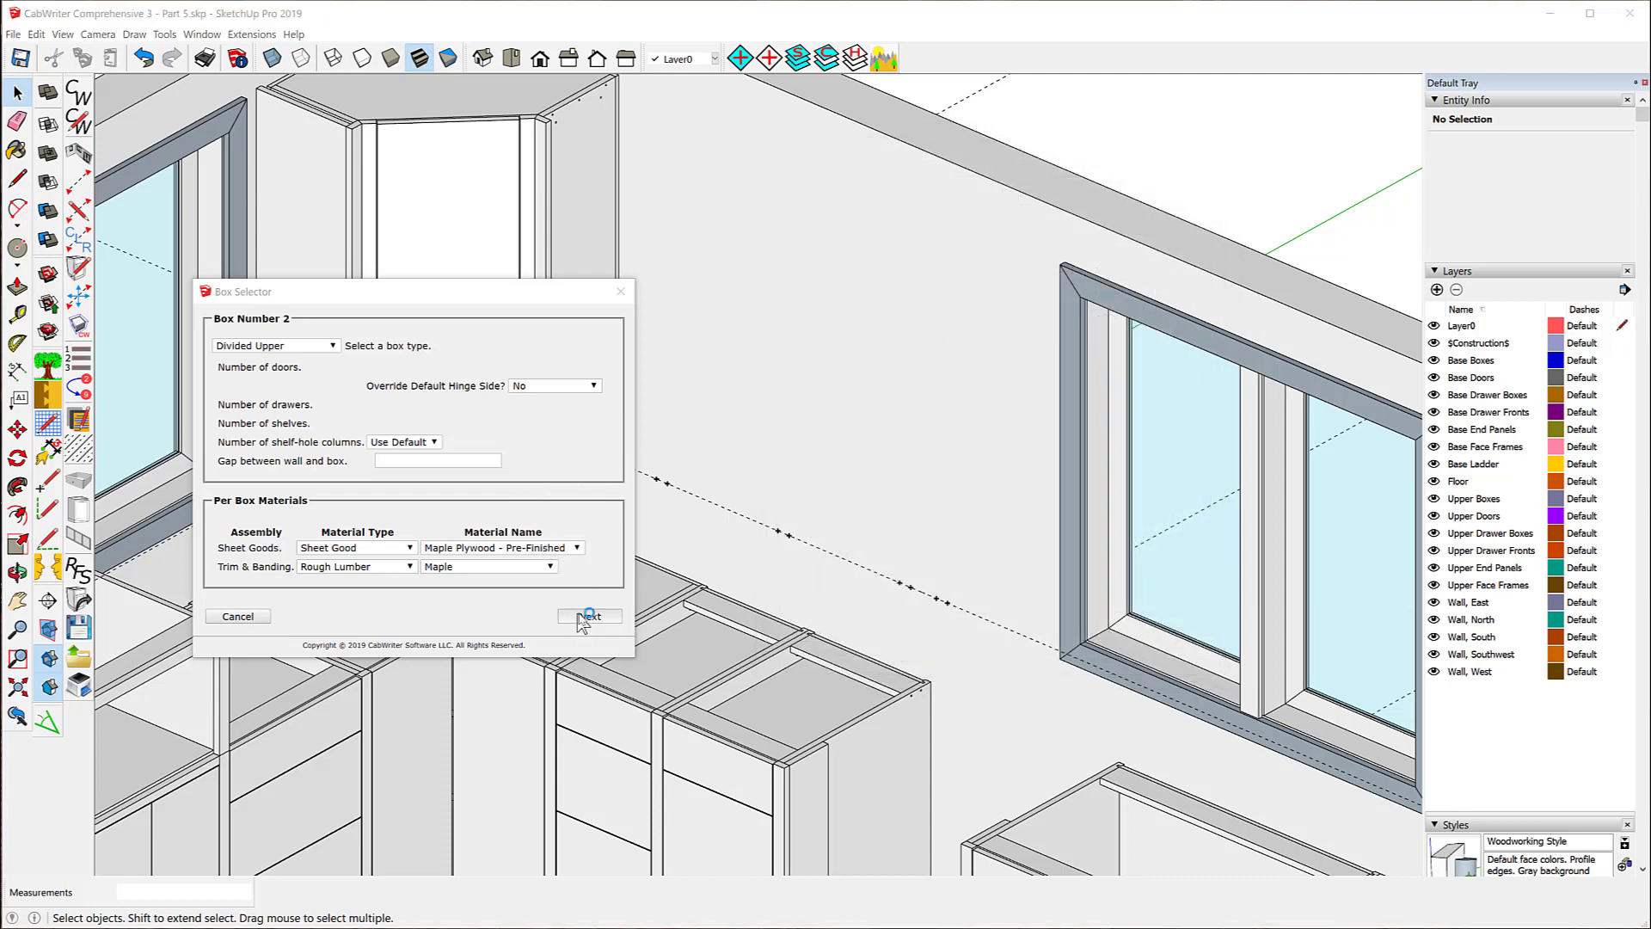
- Configure box 3 with fixed shelf position 1 at 6, type 1 as Drawer and type 2 as Door, and proceed to box 4
double_click(886, 562)
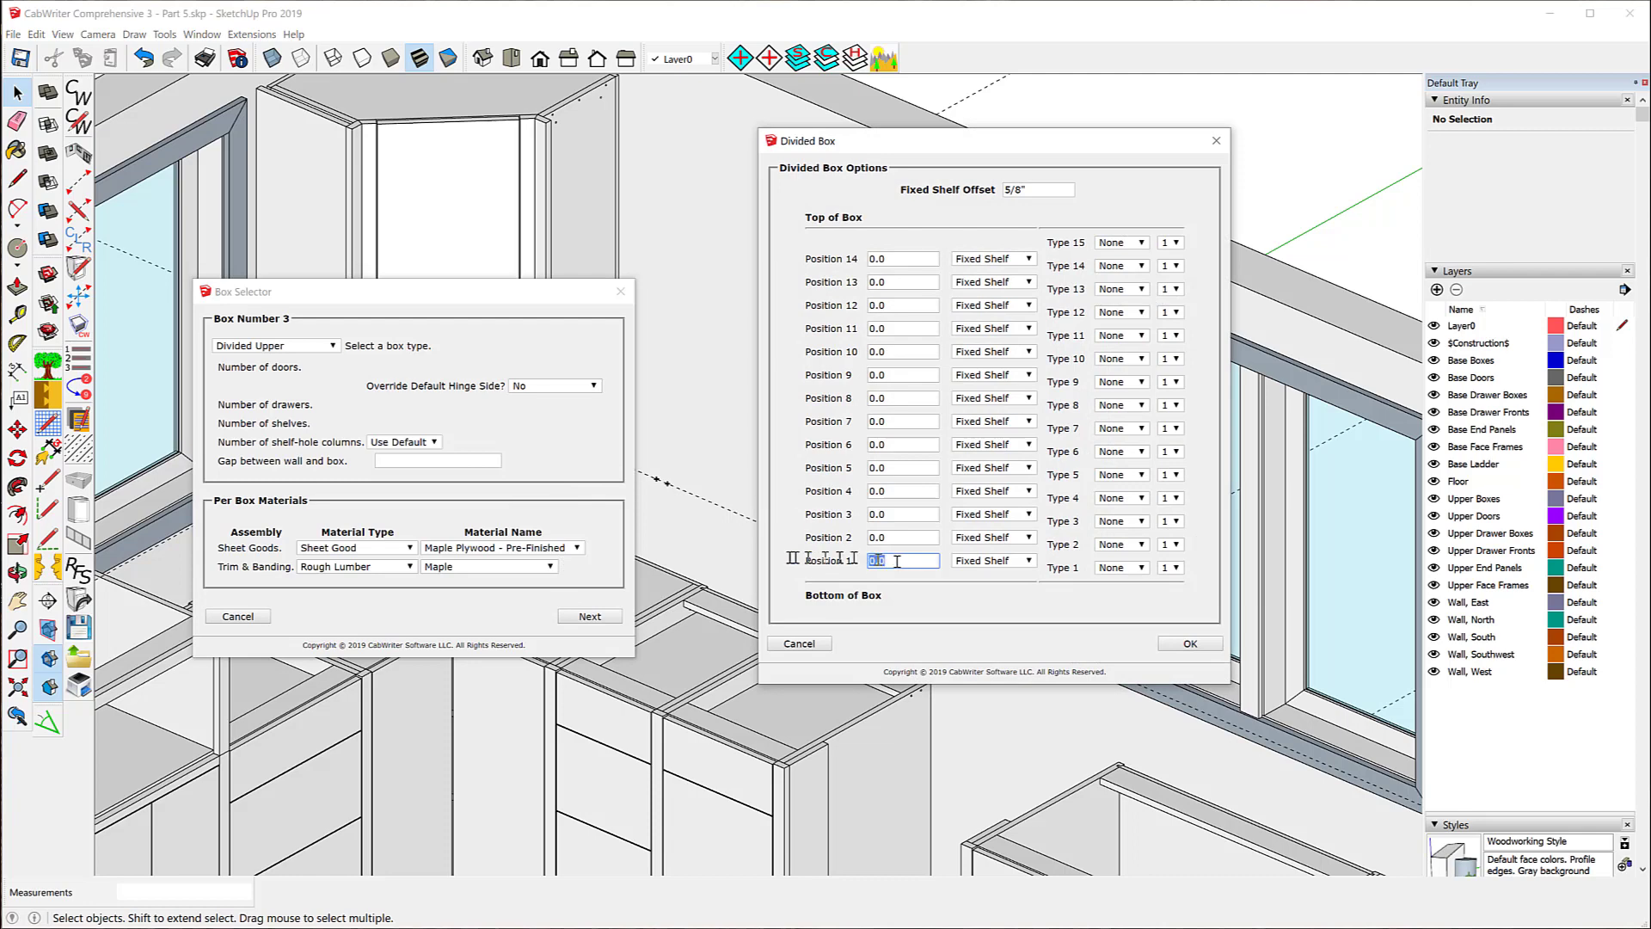
type("6")
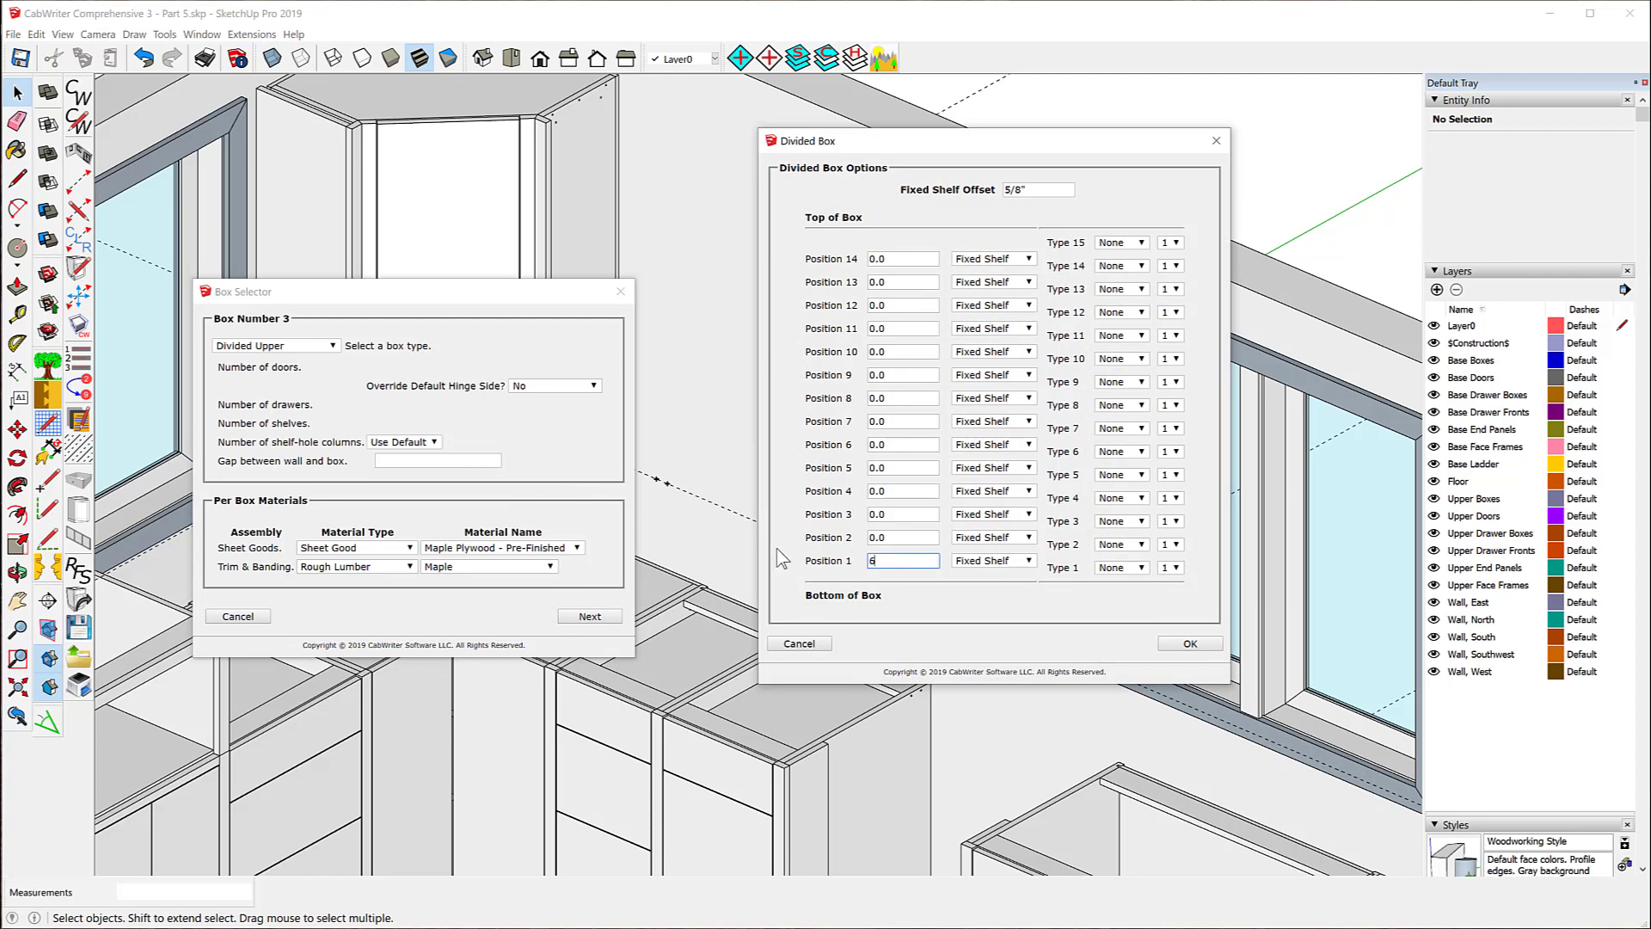
left_click(1031, 561)
left_click(981, 578)
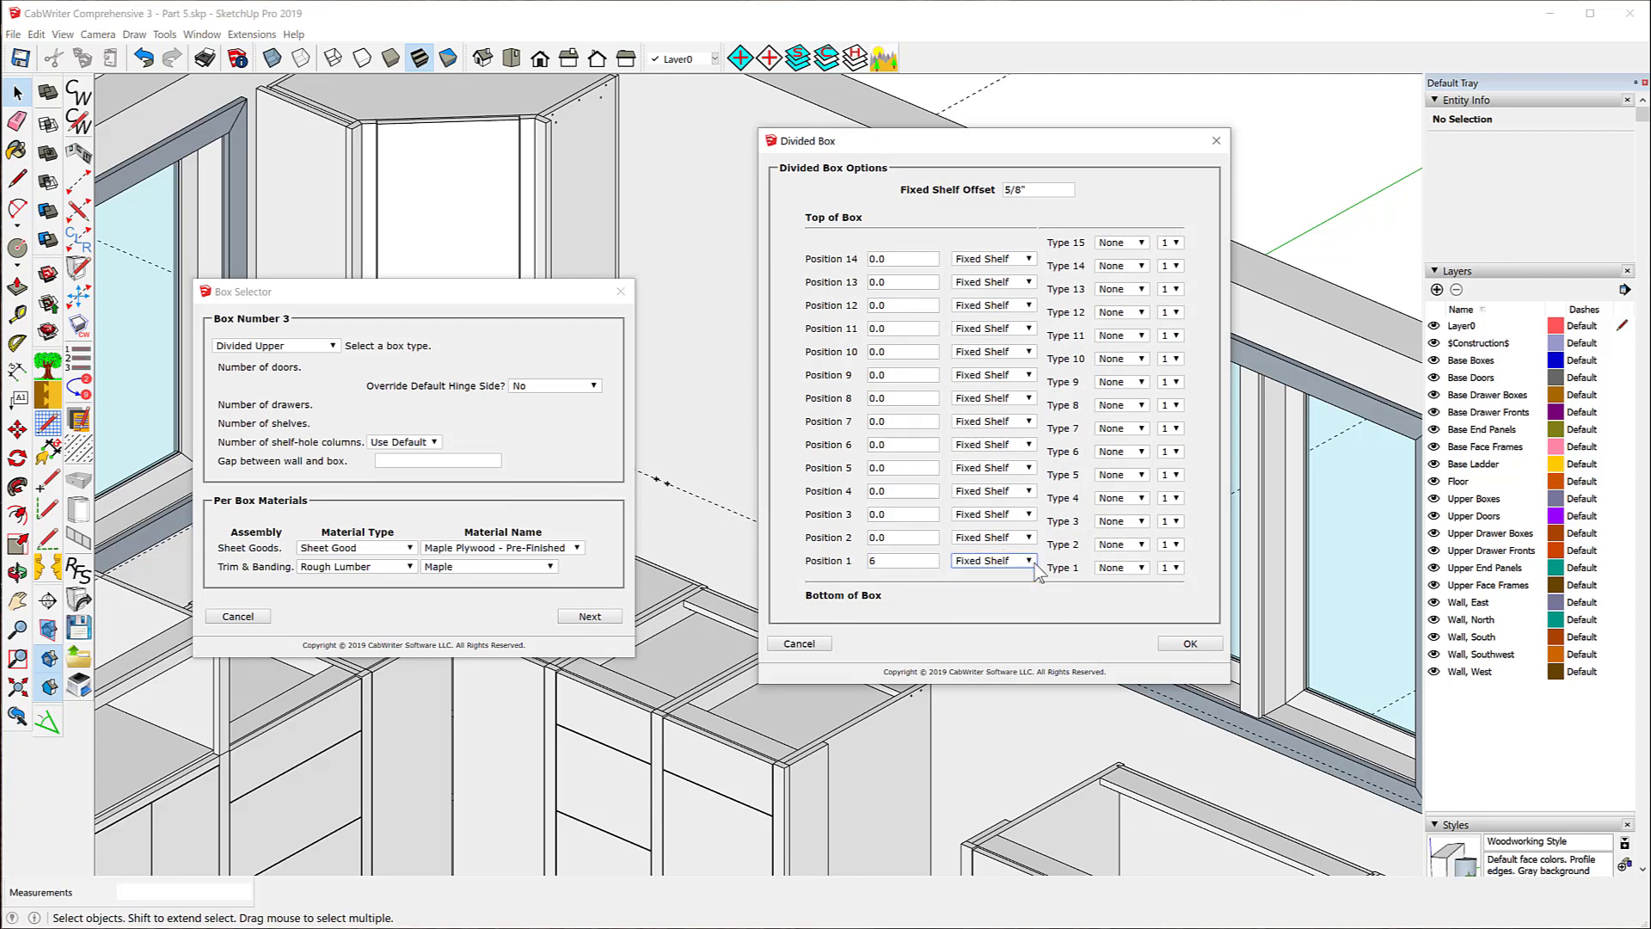
left_click(1177, 568)
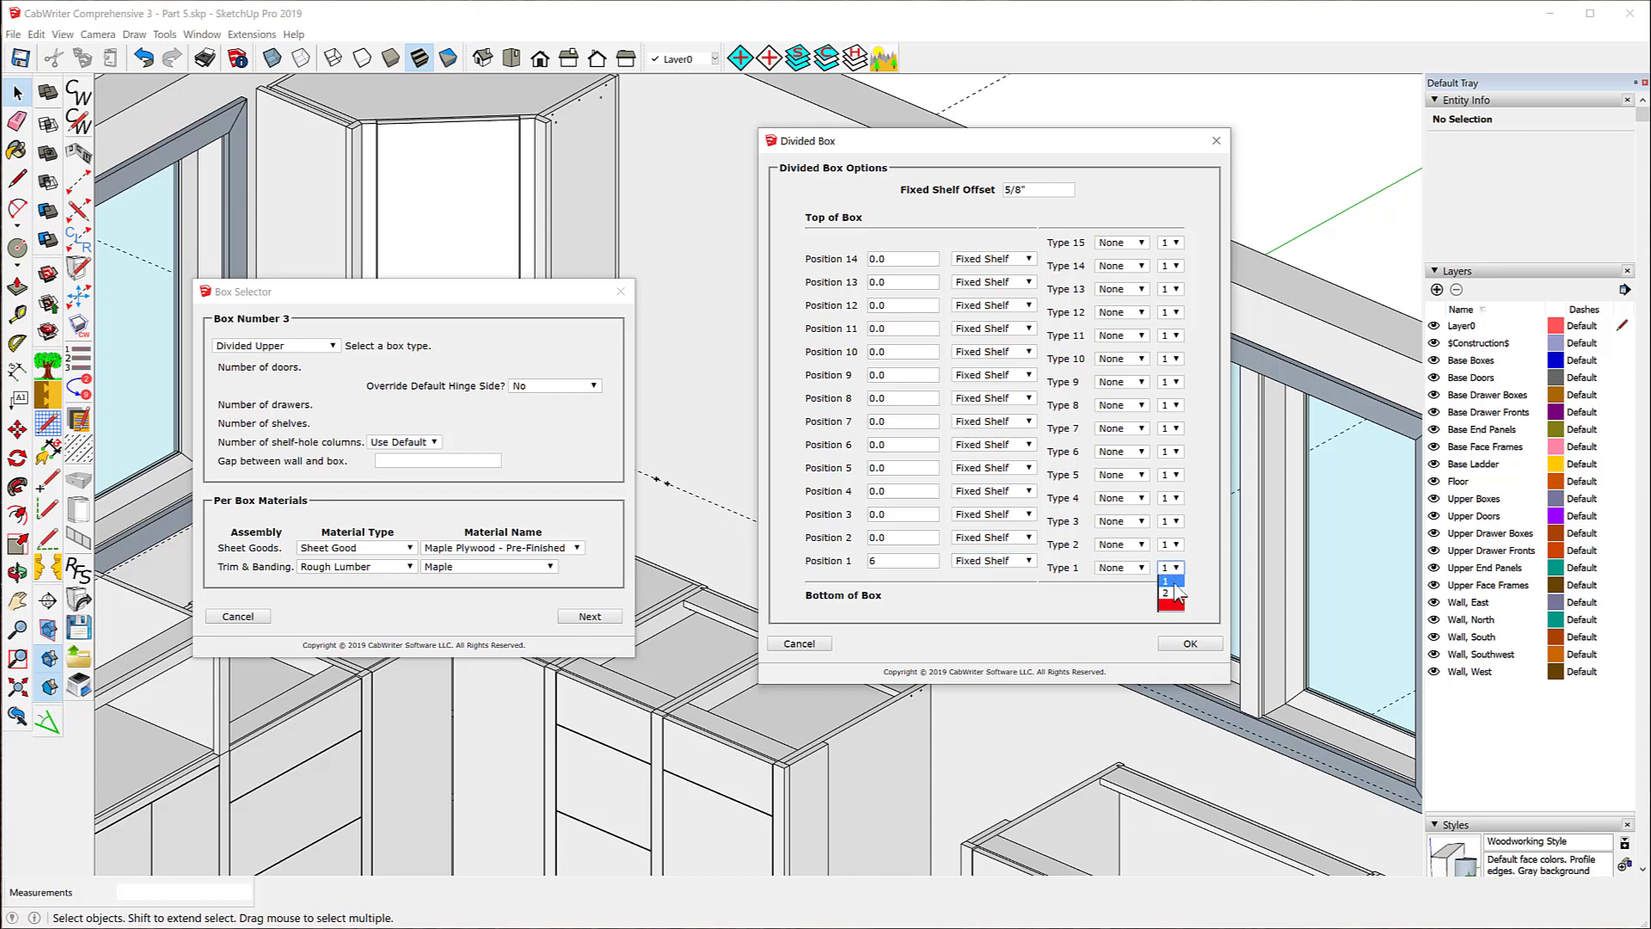
left_click(1142, 568)
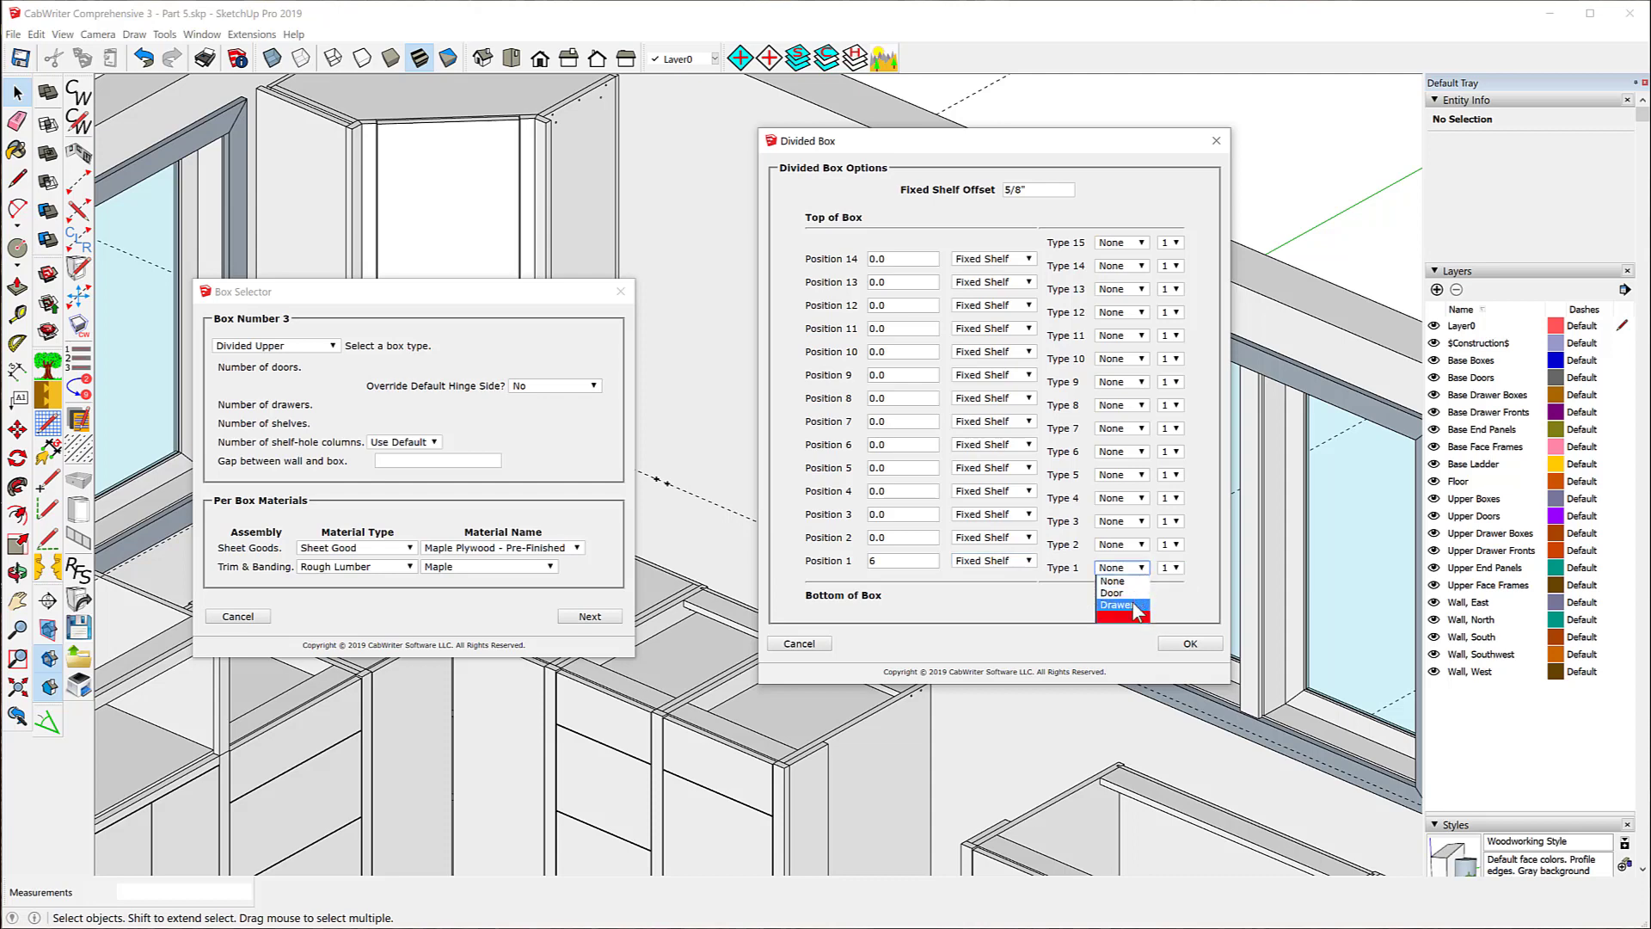
left_click(1143, 544)
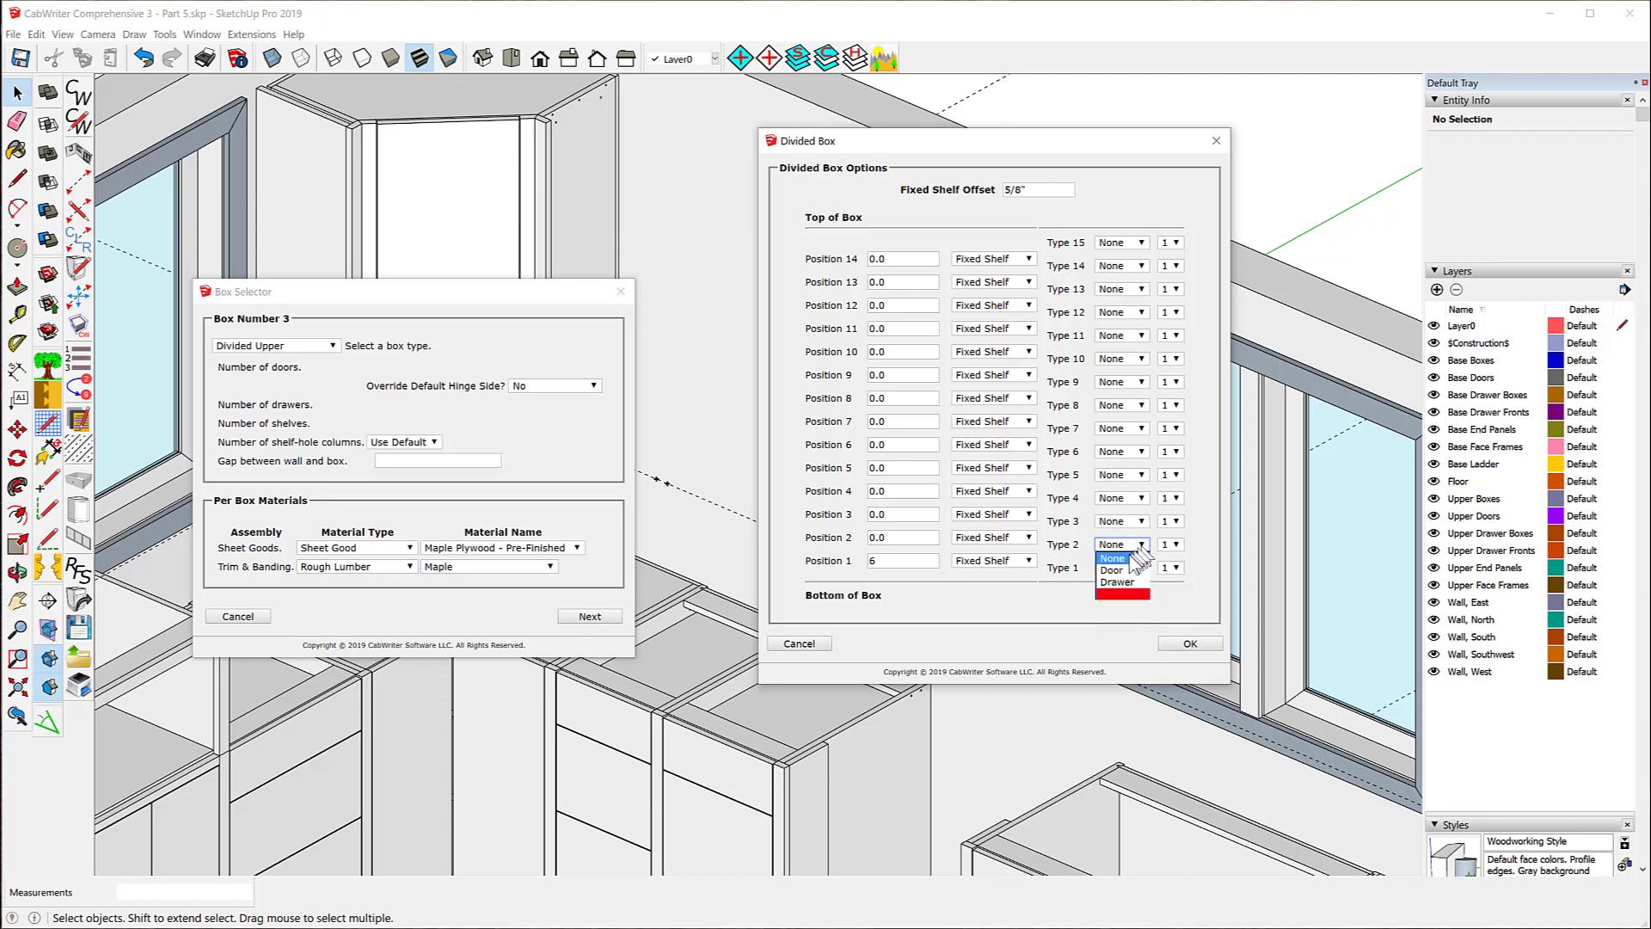
left_click(1131, 578)
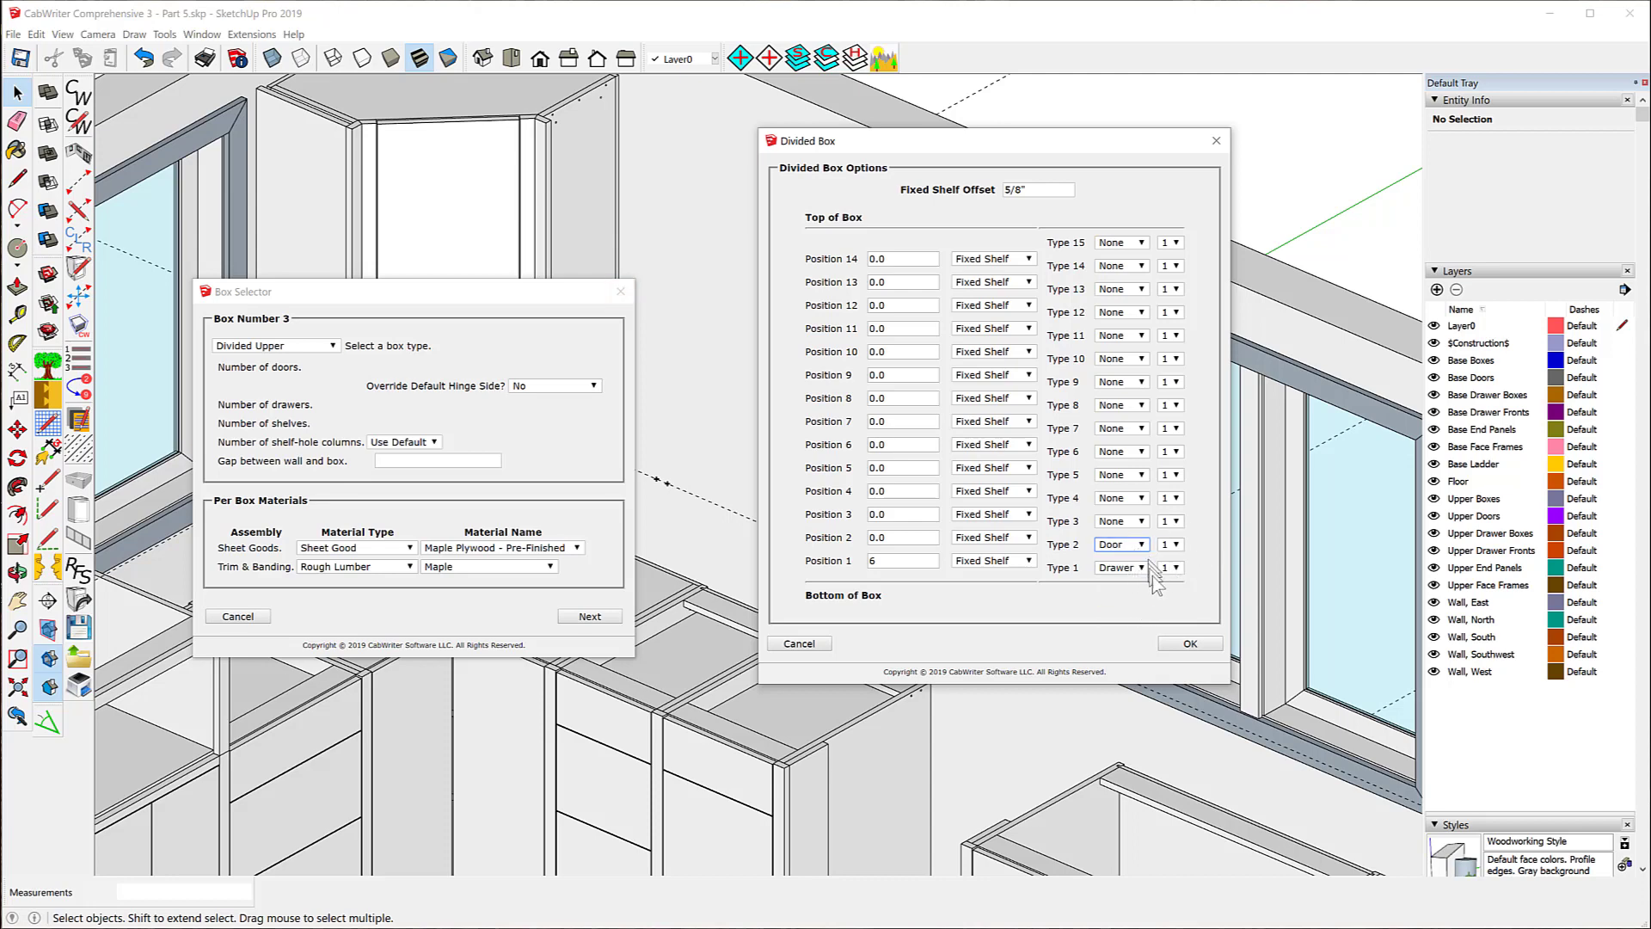
left_click(1191, 643)
left_click(590, 616)
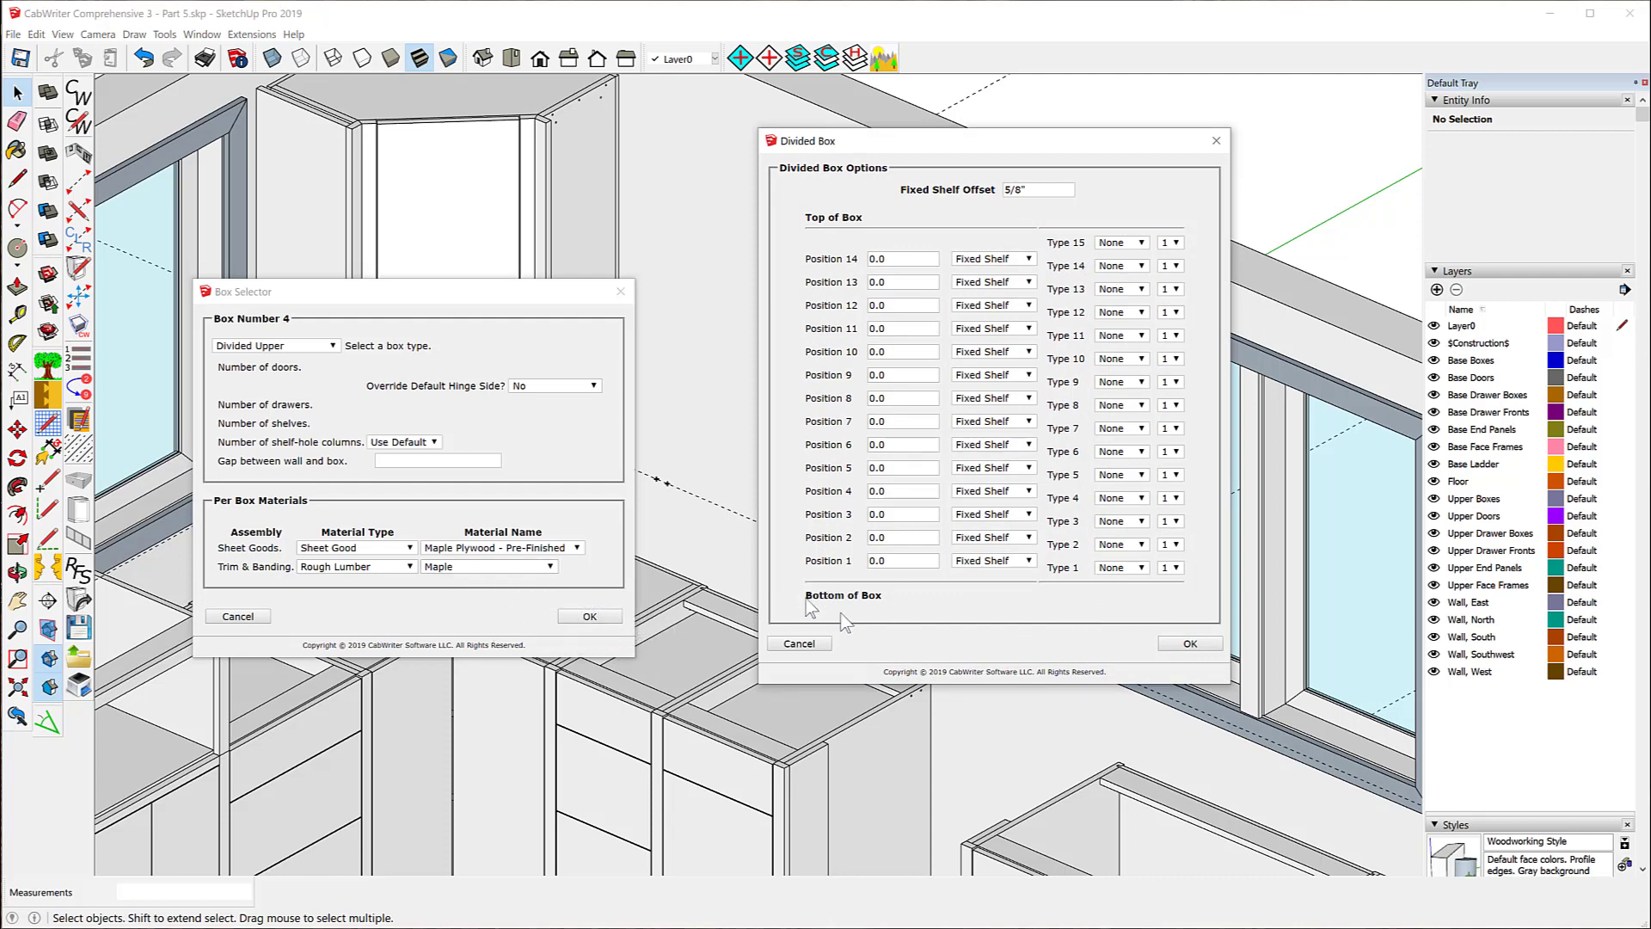
- Set box 4's fixed shelf positions 1 to 3 to 4 11/16, 8 7/8 and 13 1/16
left_click(1177, 761)
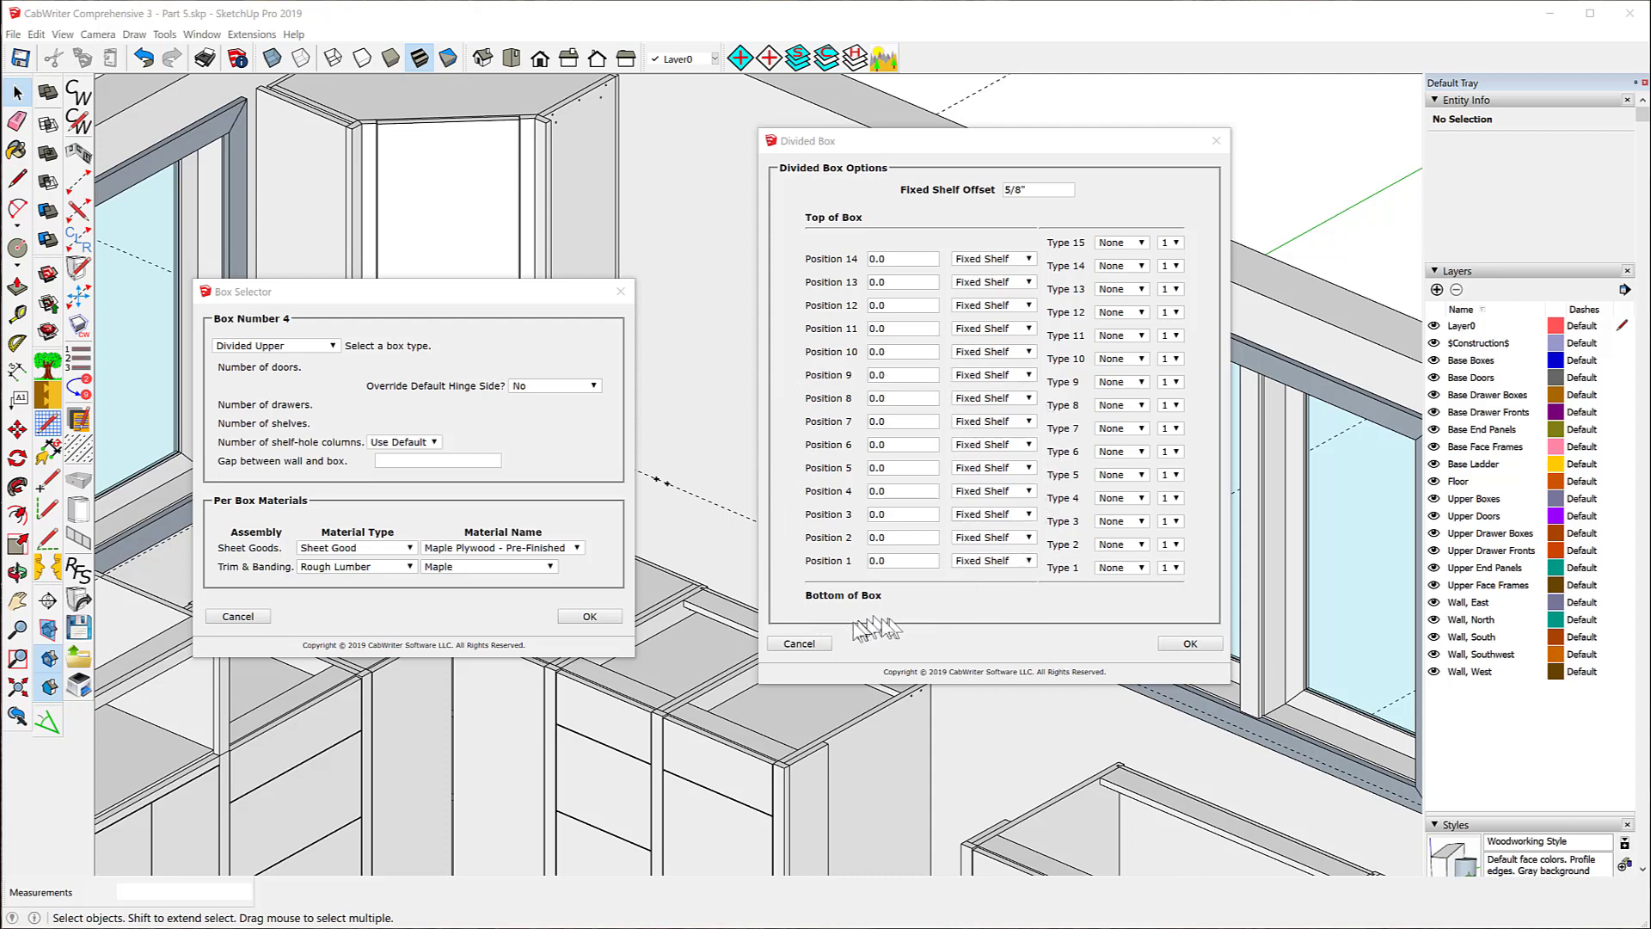
double_click(894, 561)
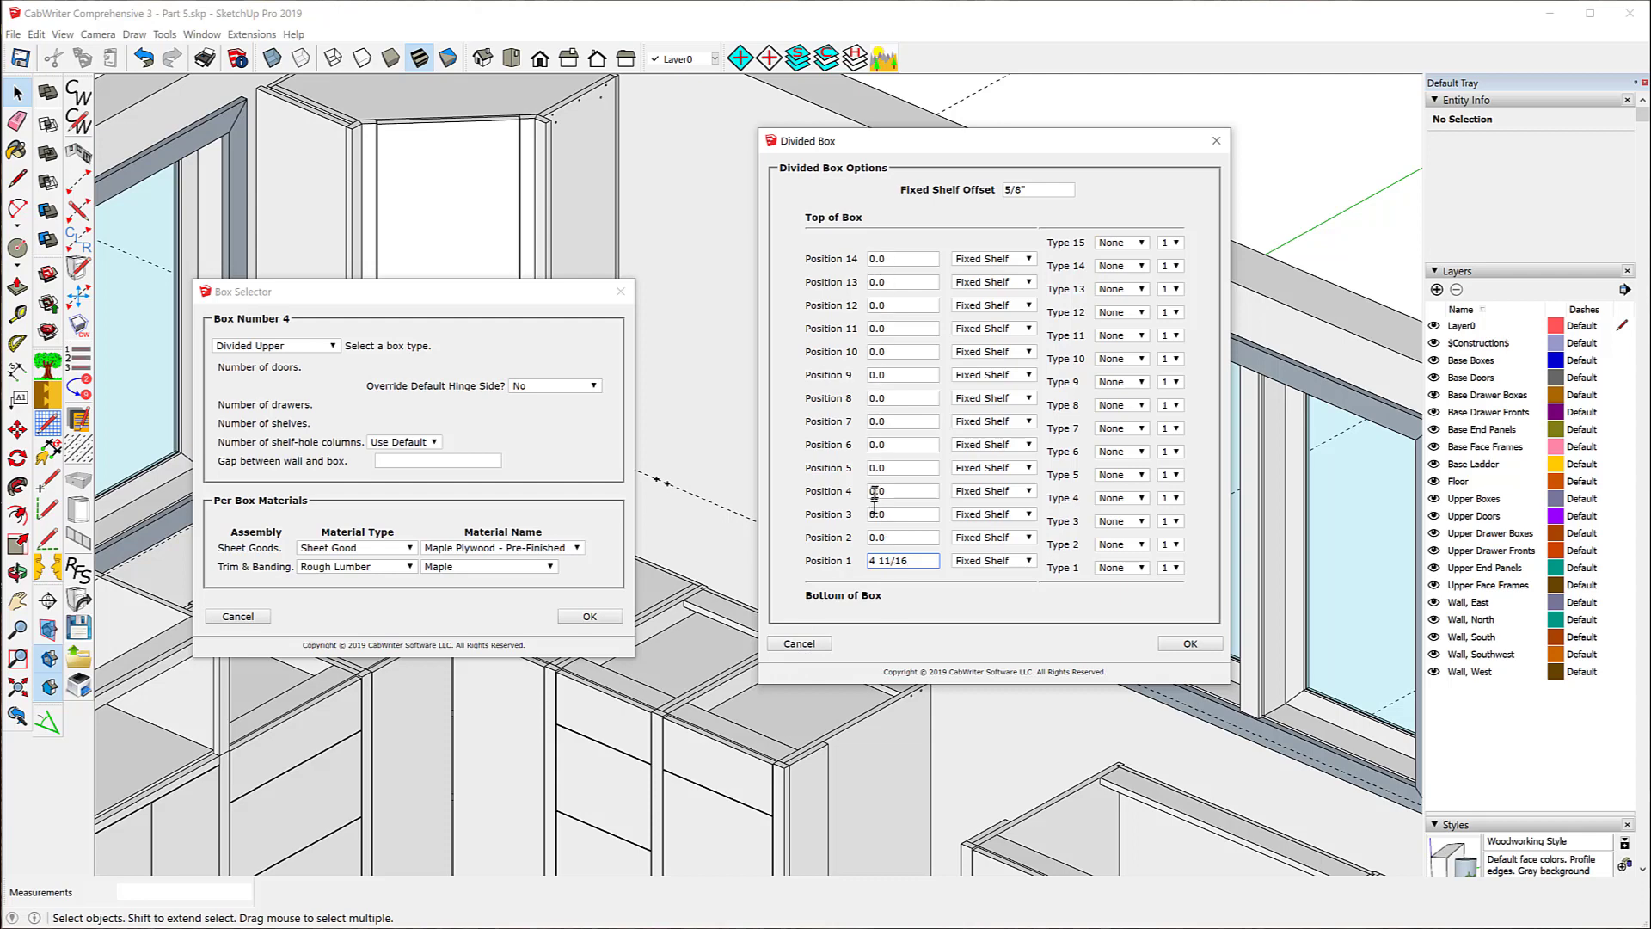
left_click_drag(891, 537, 871, 534)
left_click(900, 513)
left_click_drag(900, 513, 757, 508)
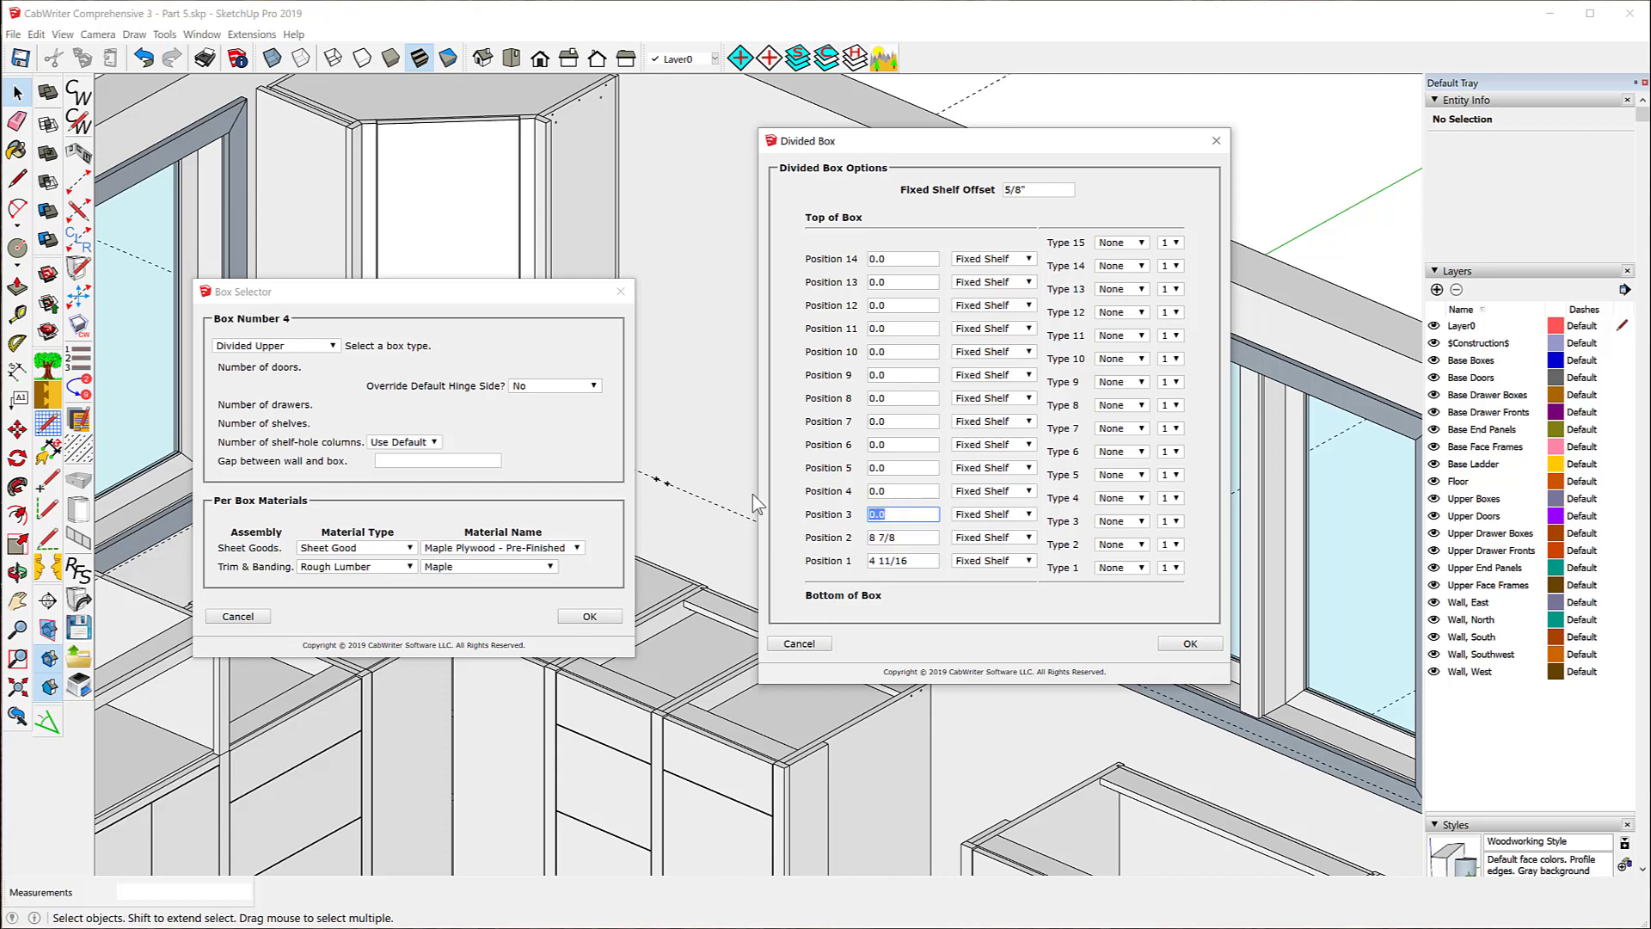
type("13 1/16")
- Set box 4's fixed shelf positions 4 to 7 to 17 1/4, 21 7/16, 25 5/8 and 29 13/16, and draw the upper cabinet
double_click(891, 489)
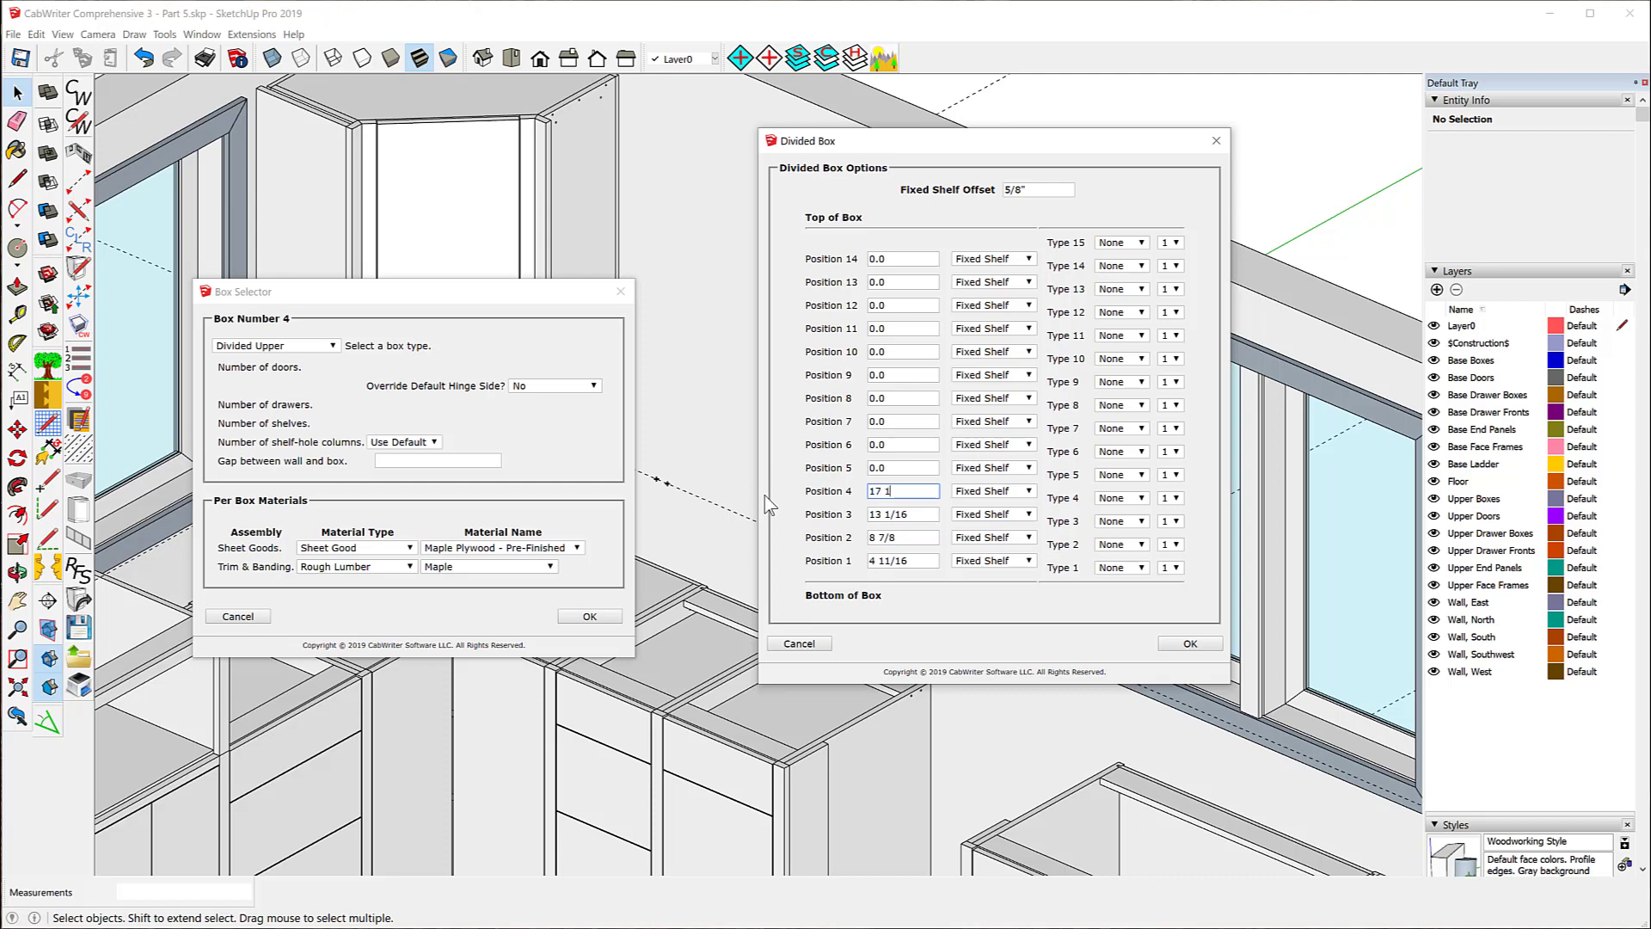
type("17 1/4")
double_click(891, 465)
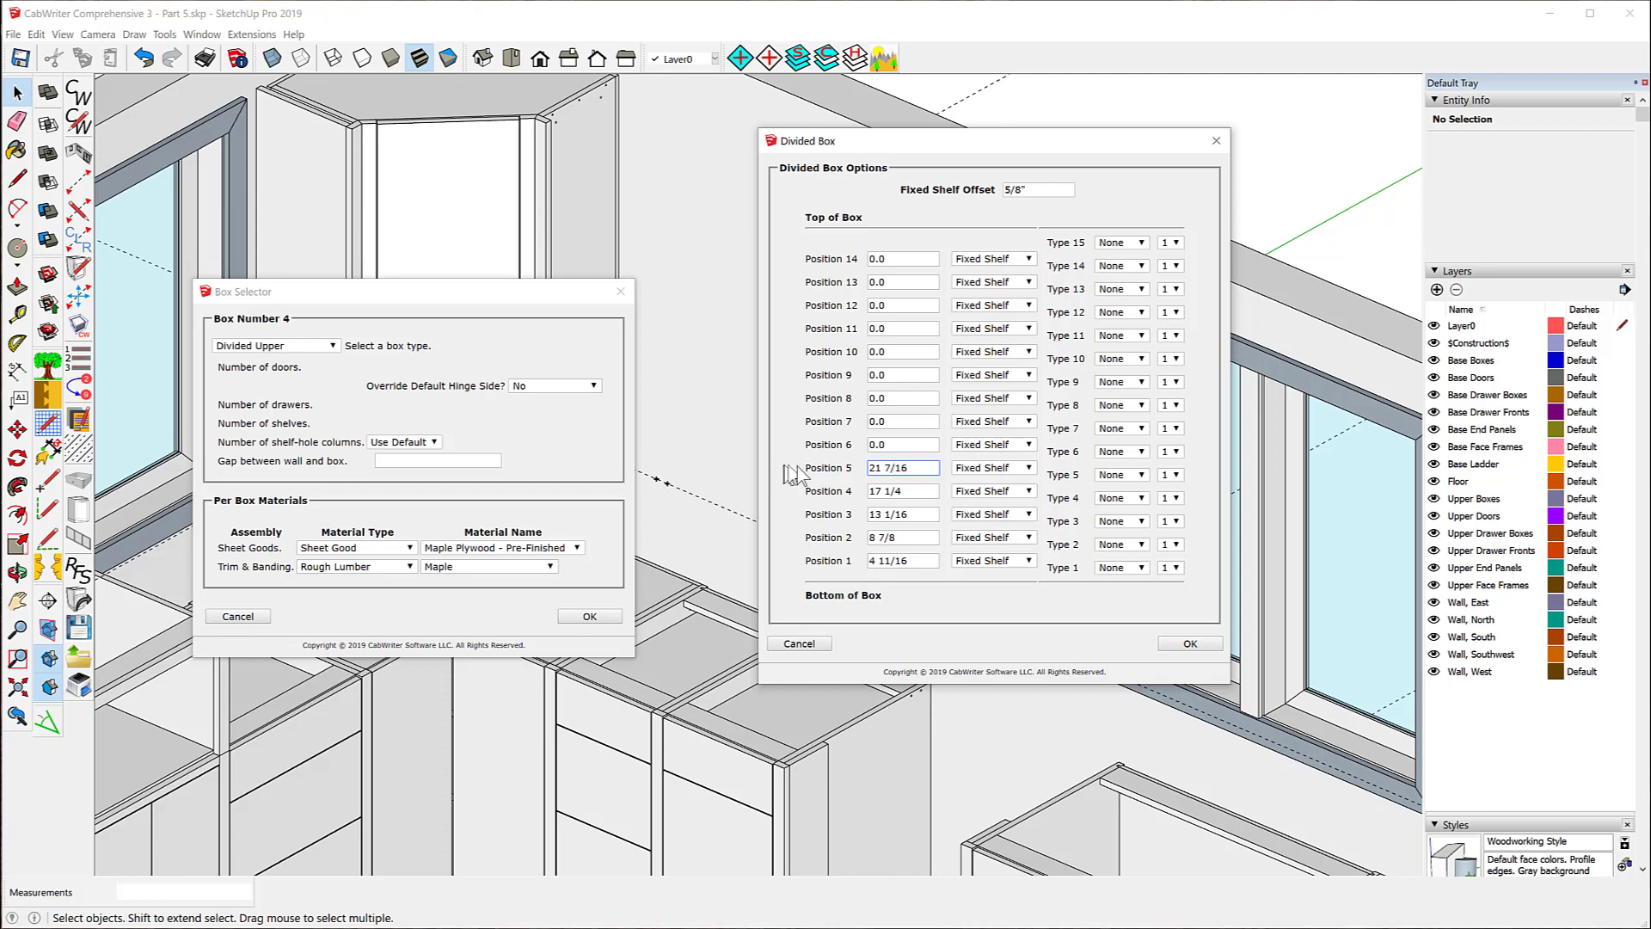
double_click(897, 447)
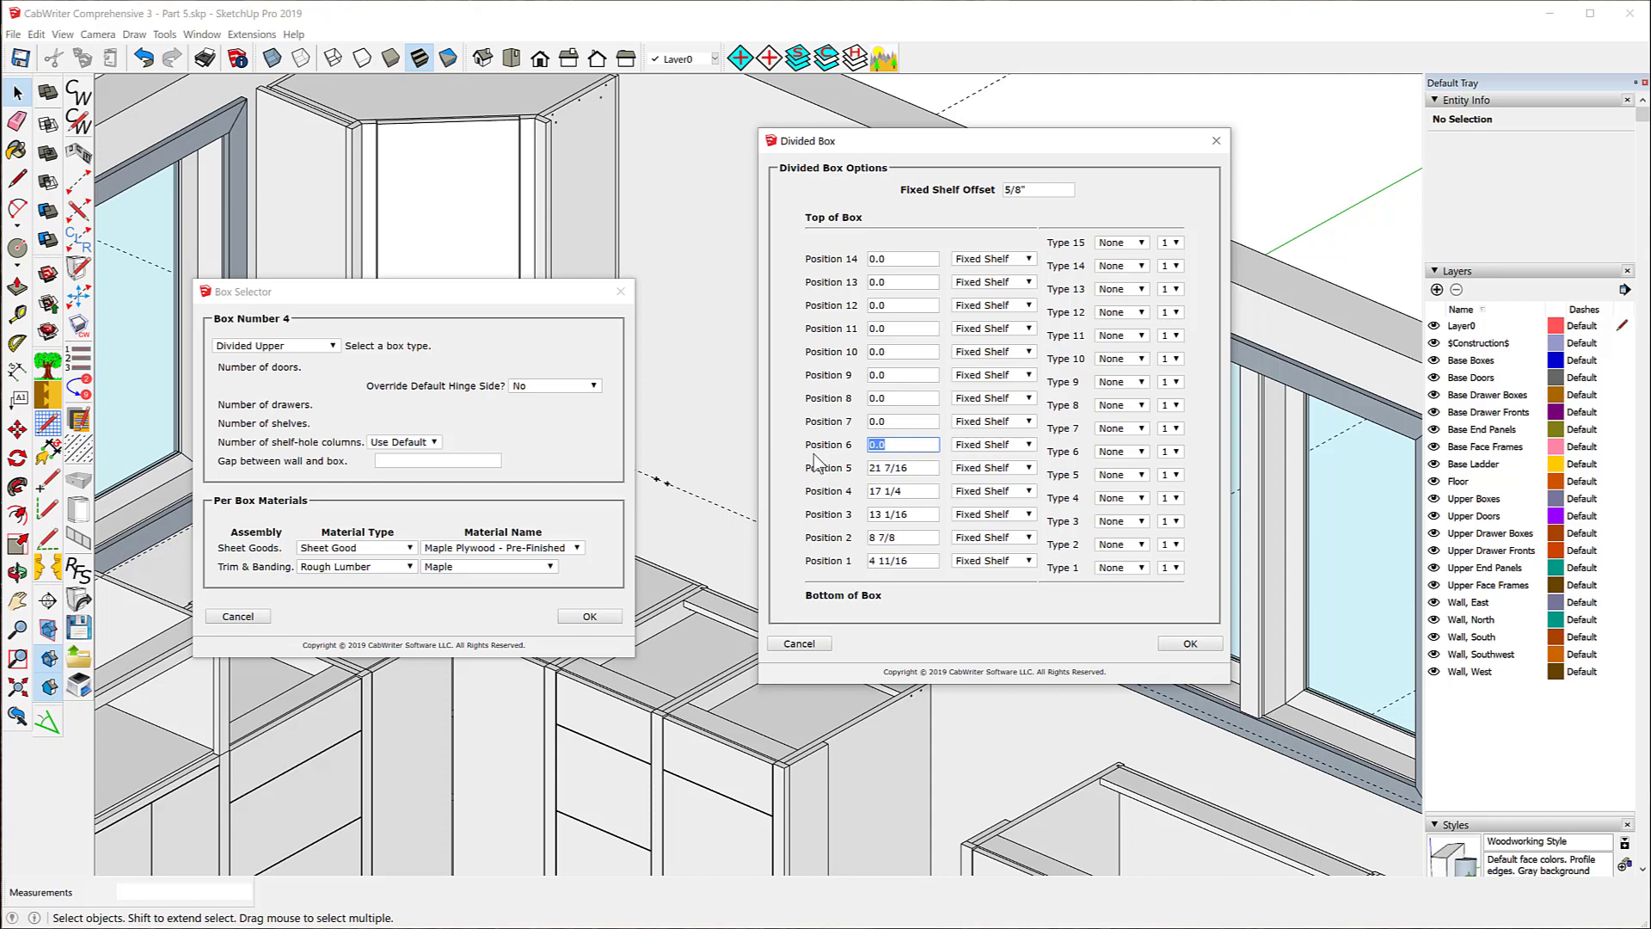
type("25 5/8")
left_click(898, 420)
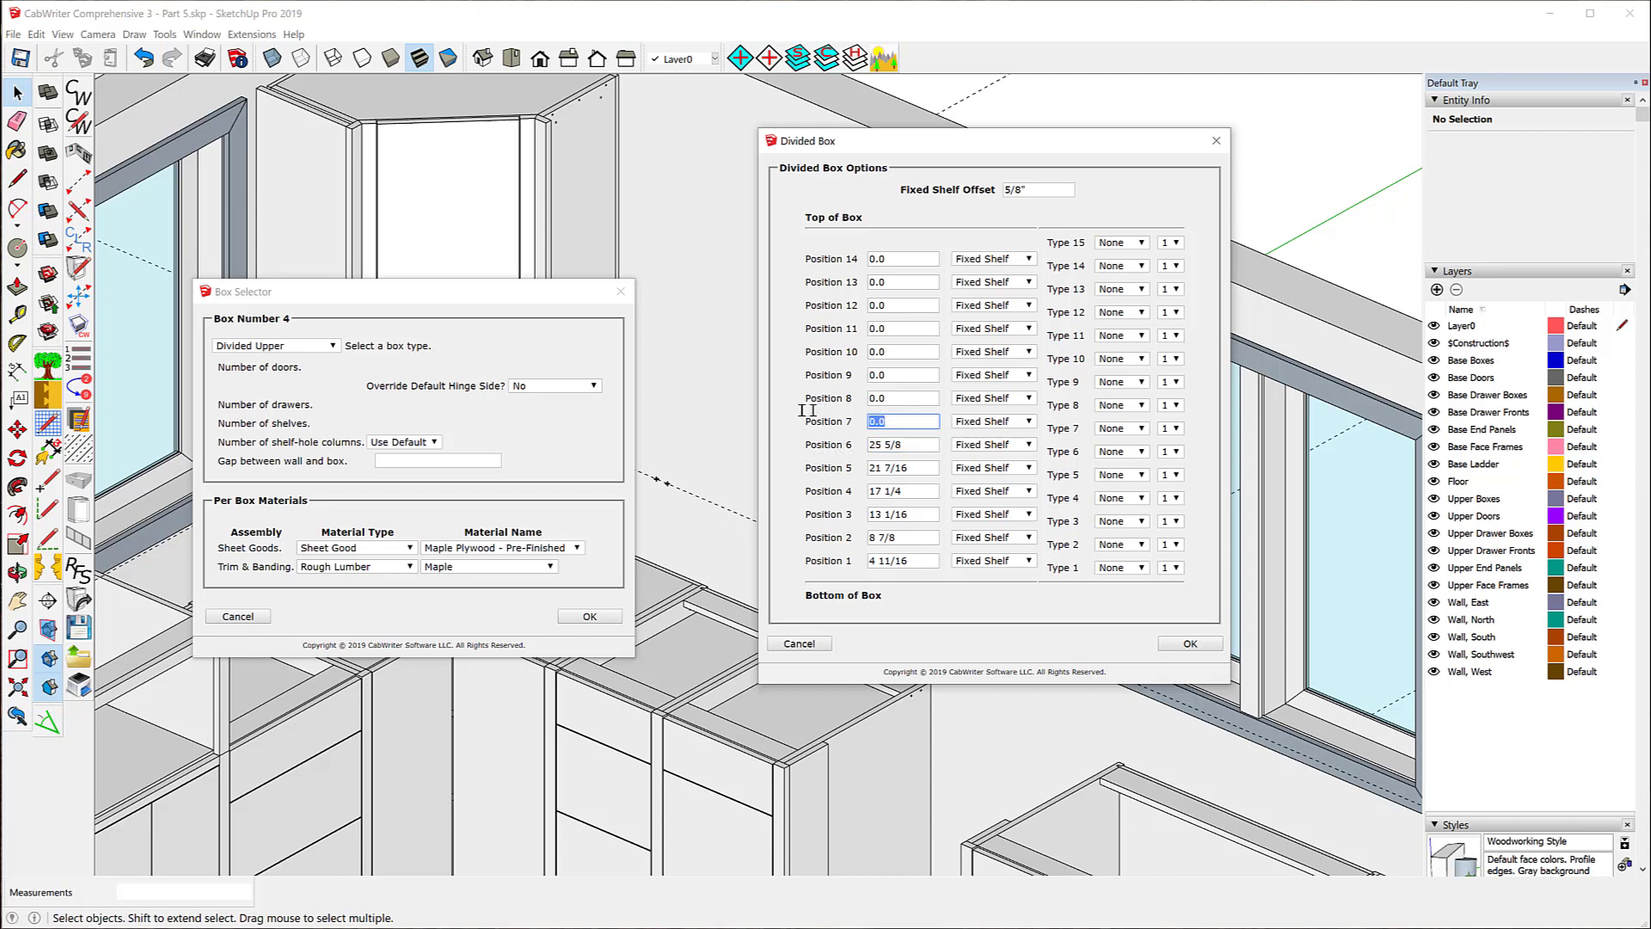
type("29 13/16")
left_click(1190, 645)
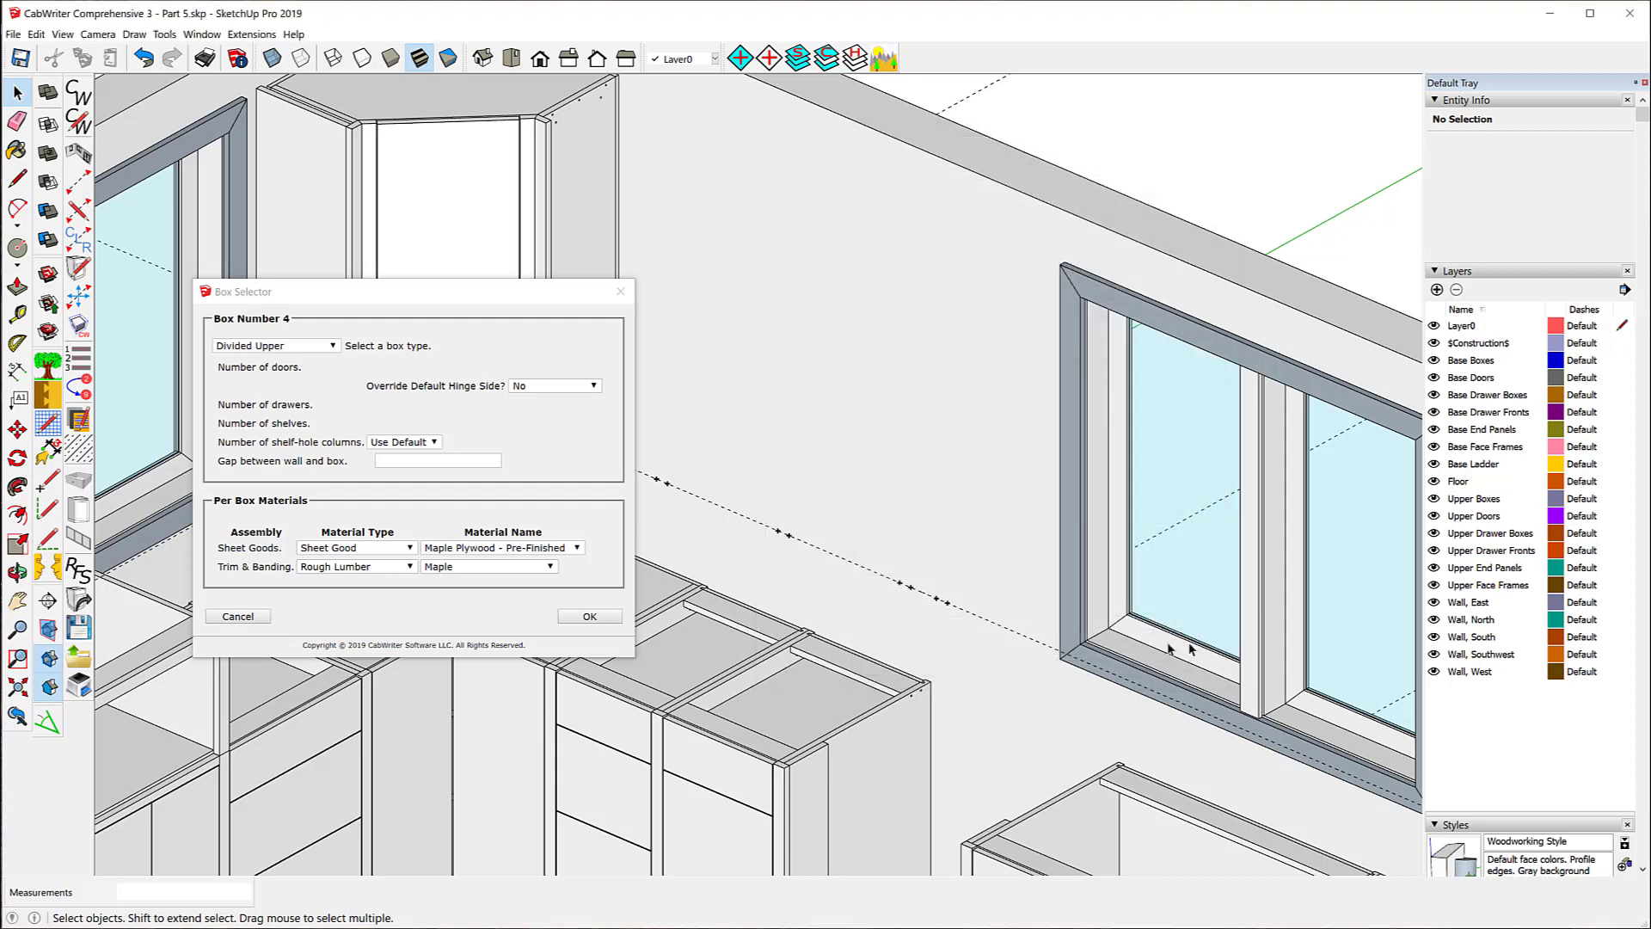
left_click(593, 619)
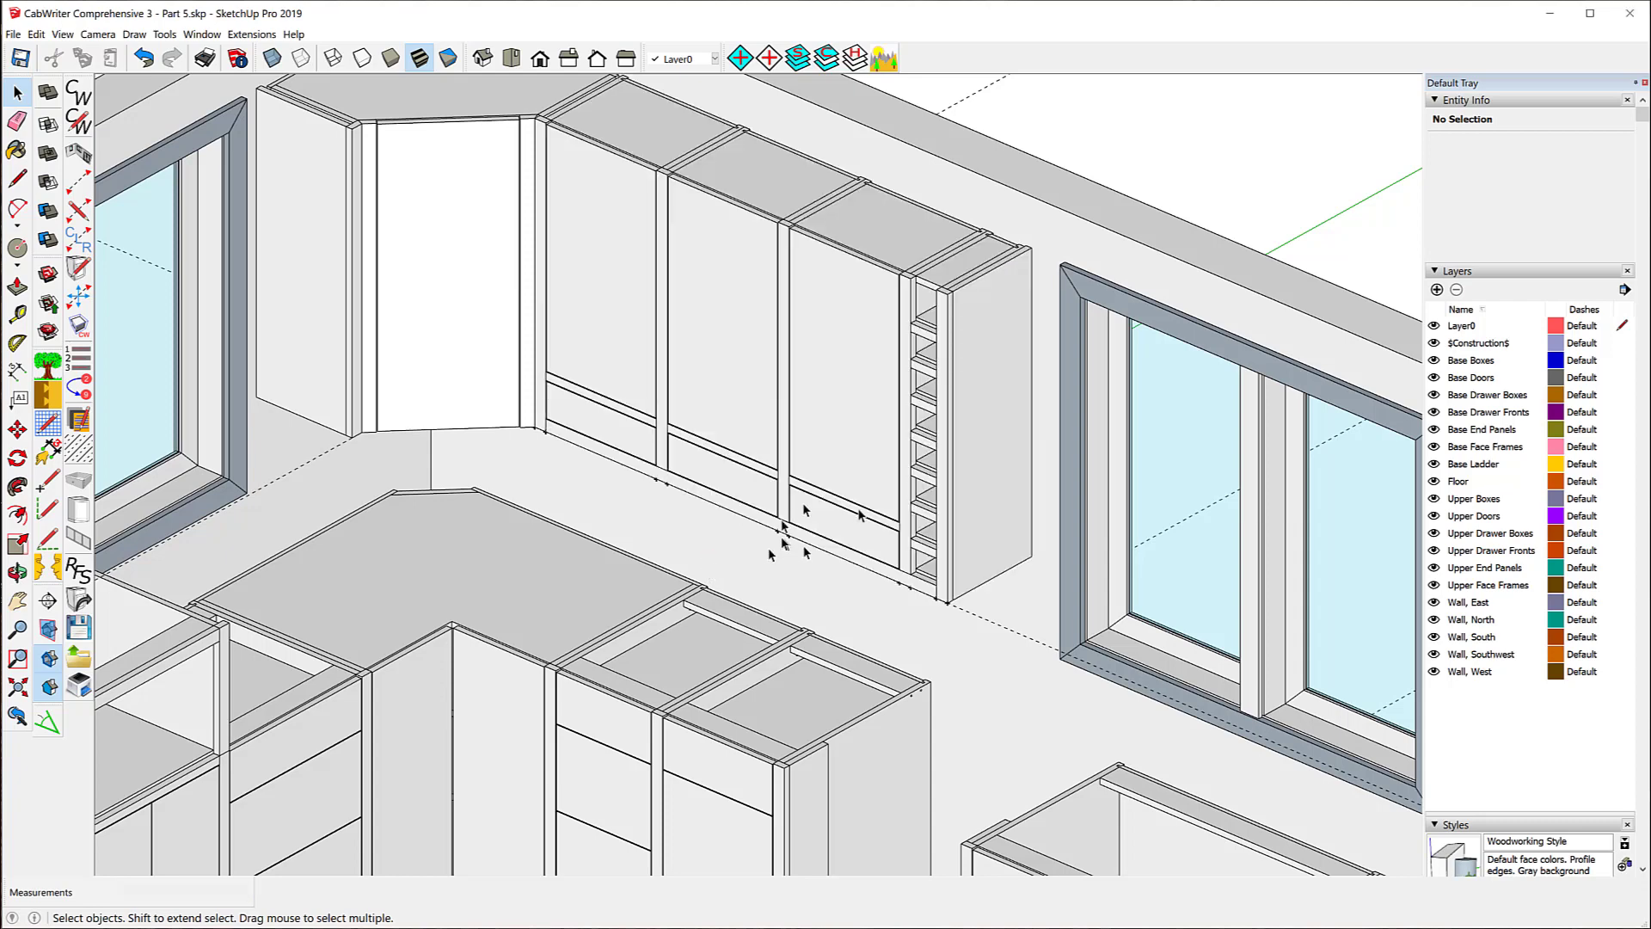
- Re-number the new upper cabinet on the north wall as cabinet 16
scroll(859, 534, "down", 2)
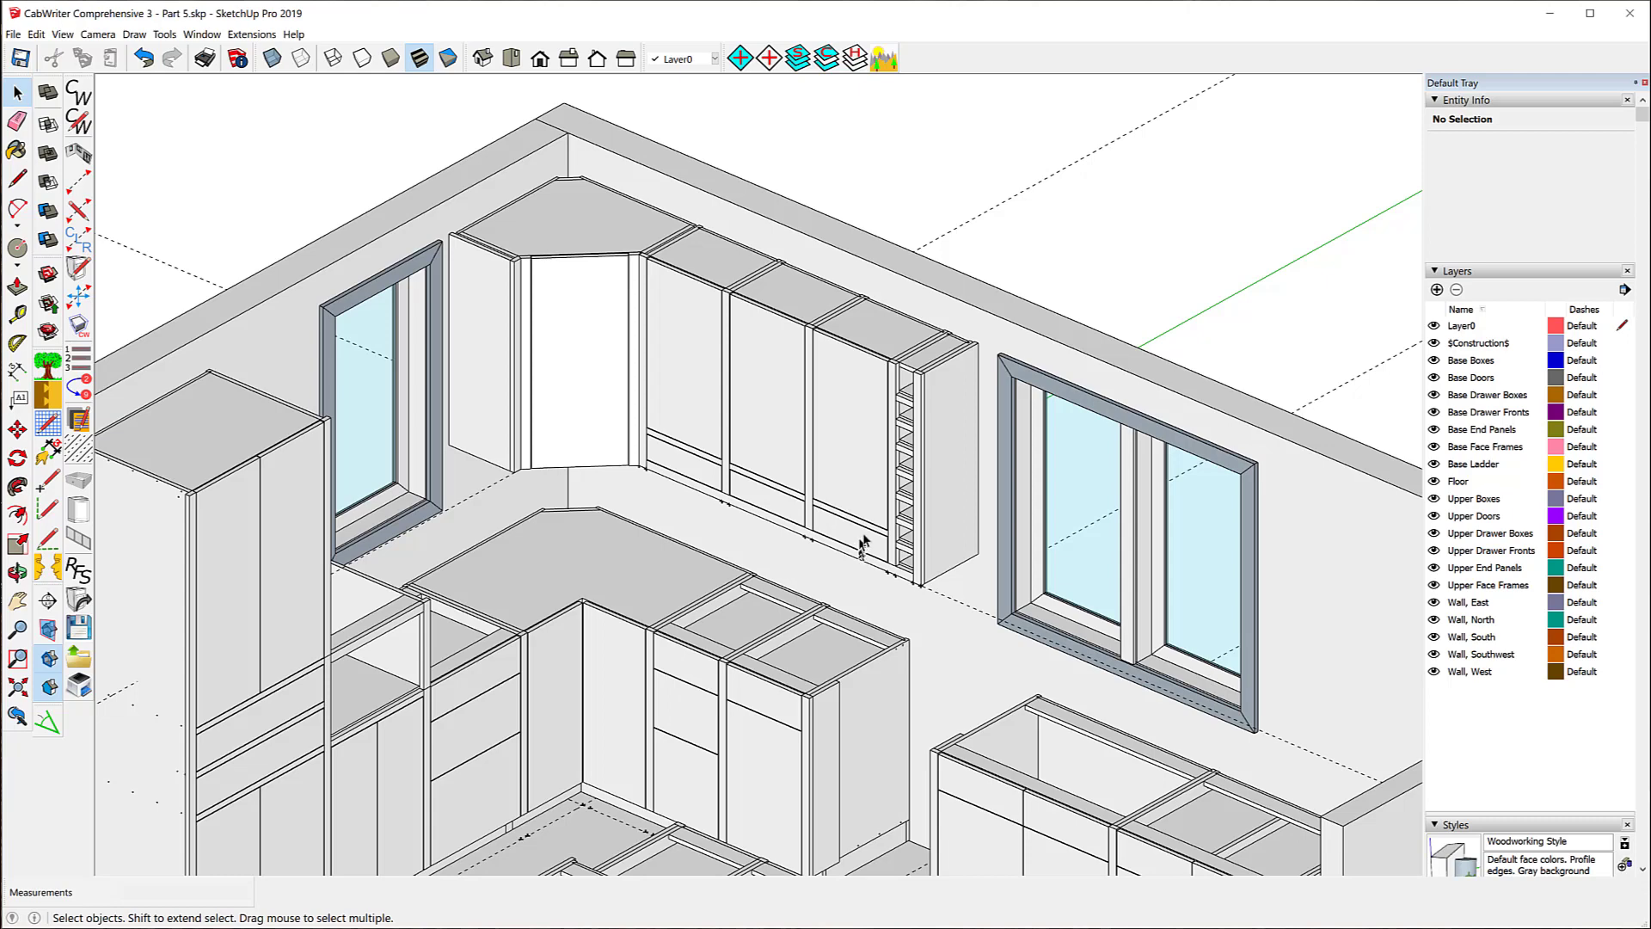
left_click(780, 389)
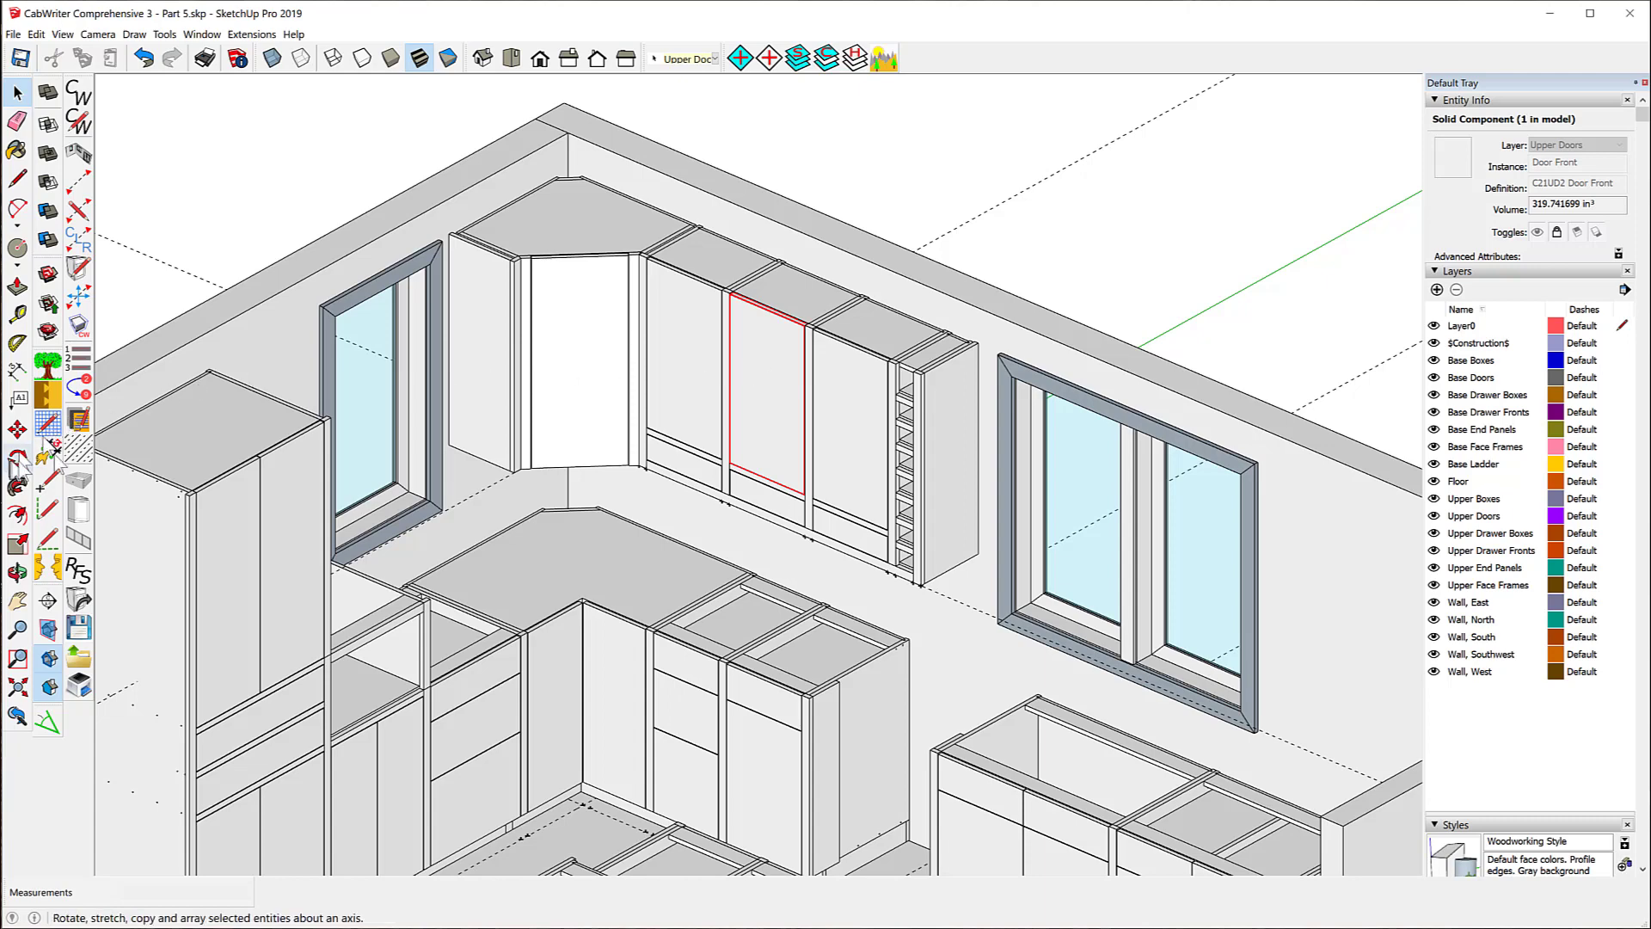
left_click(80, 391)
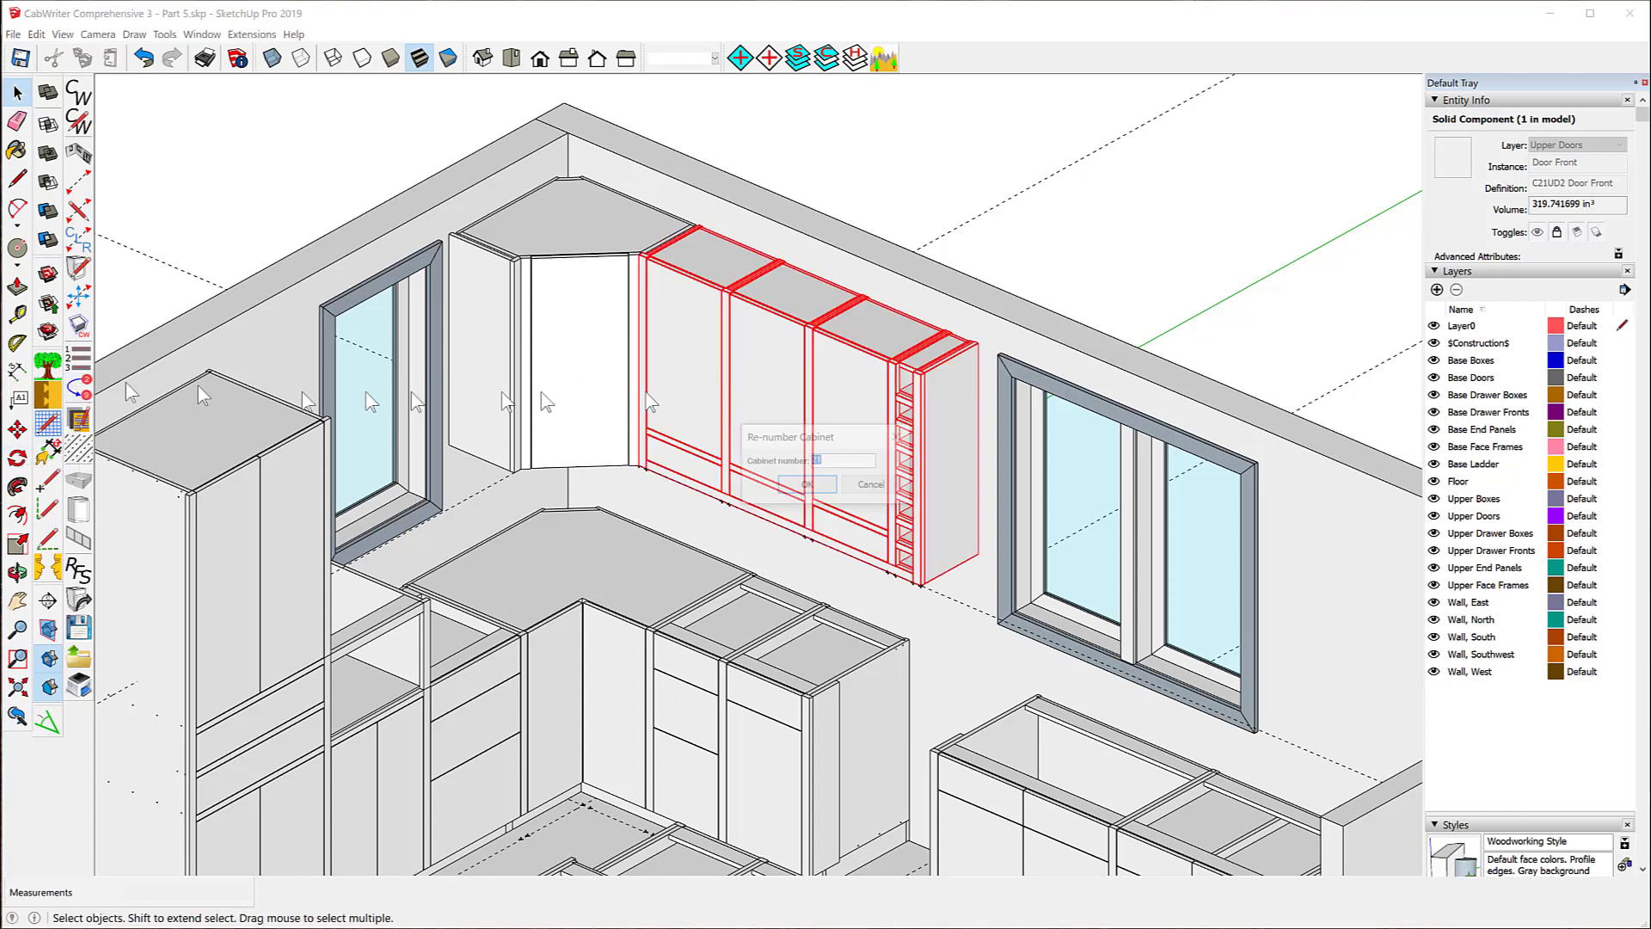
type("16")
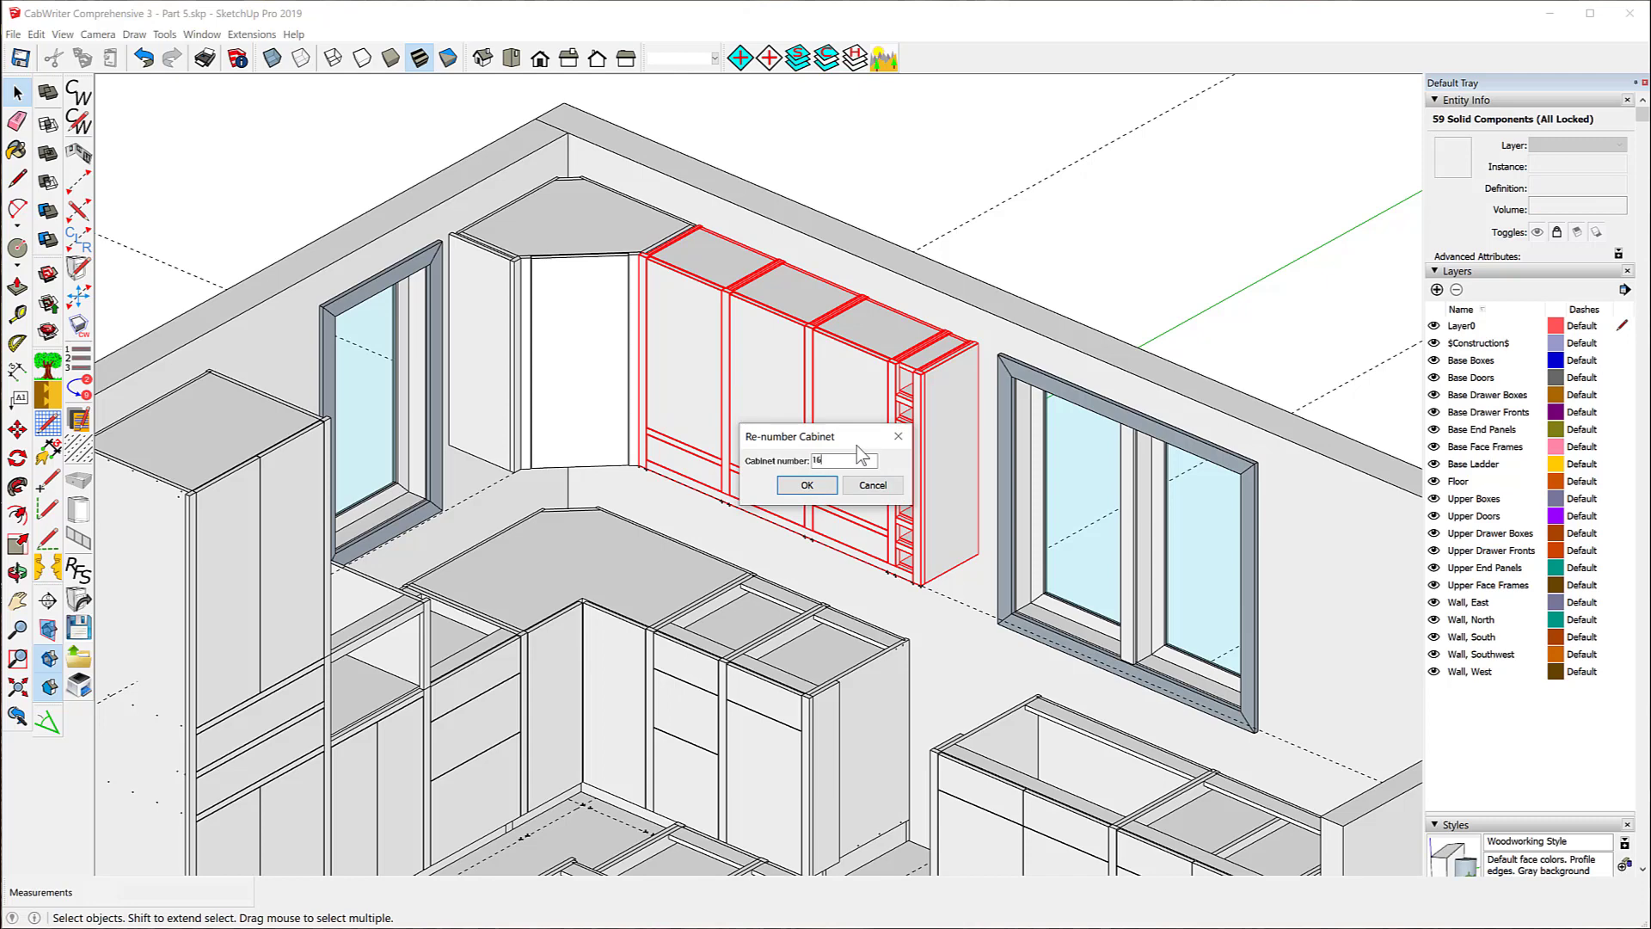
left_click(806, 485)
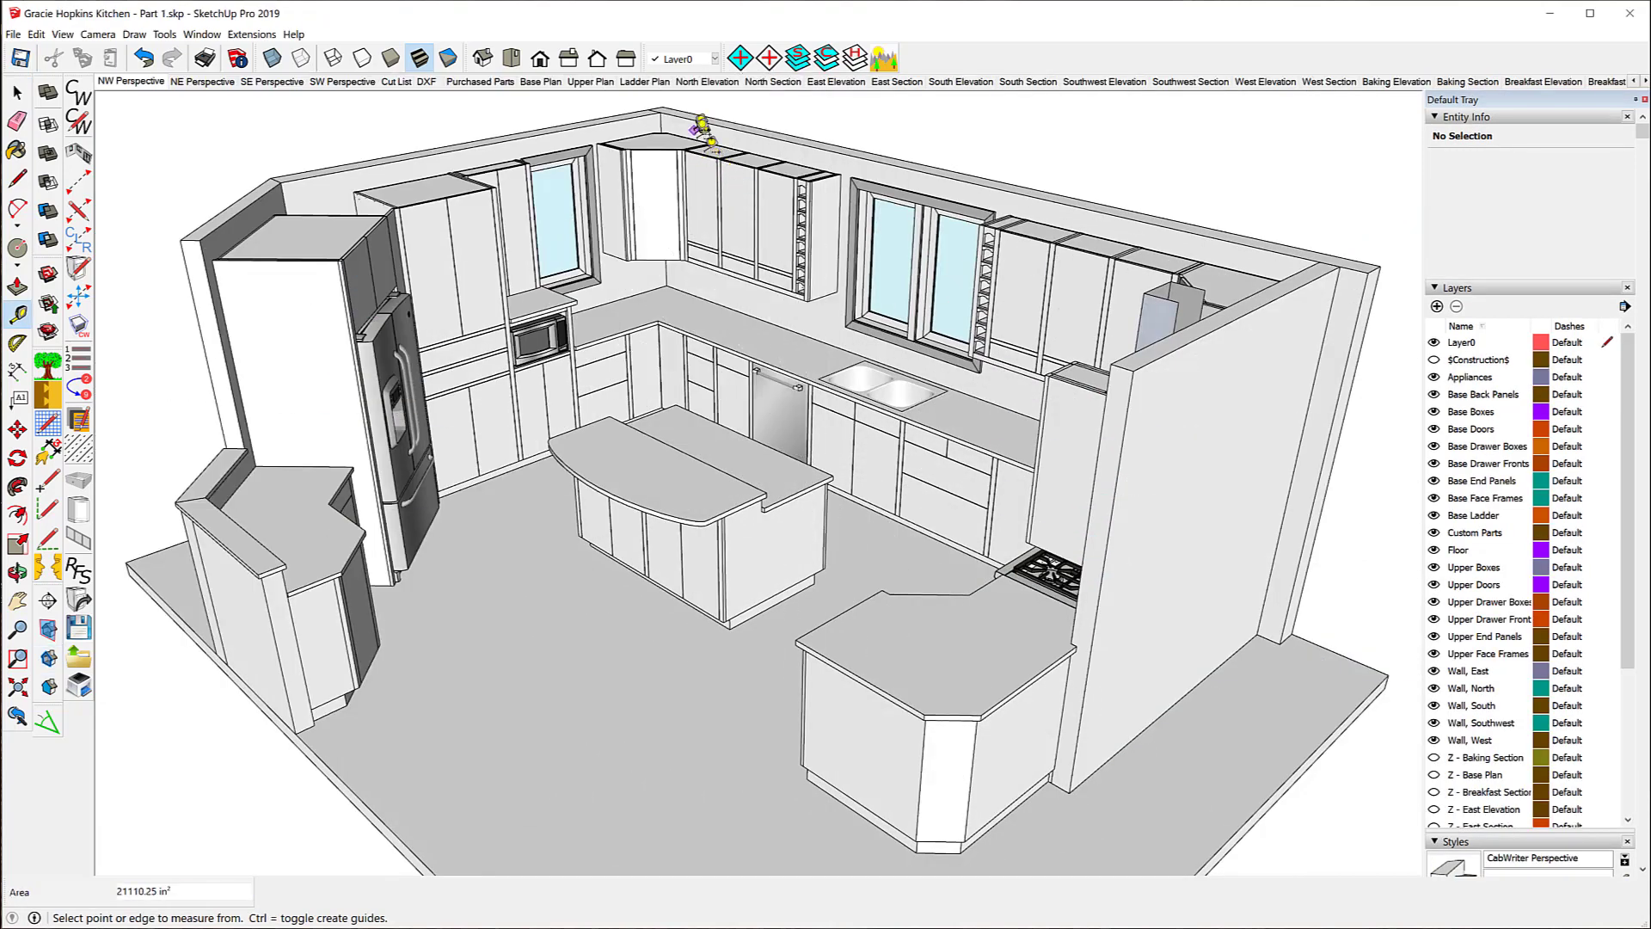
- In the finished kitchen reference model, select the upper cabinet door beside the open-shelf column near the corner to check its definition name
left_click(18, 93)
left_click(773, 218)
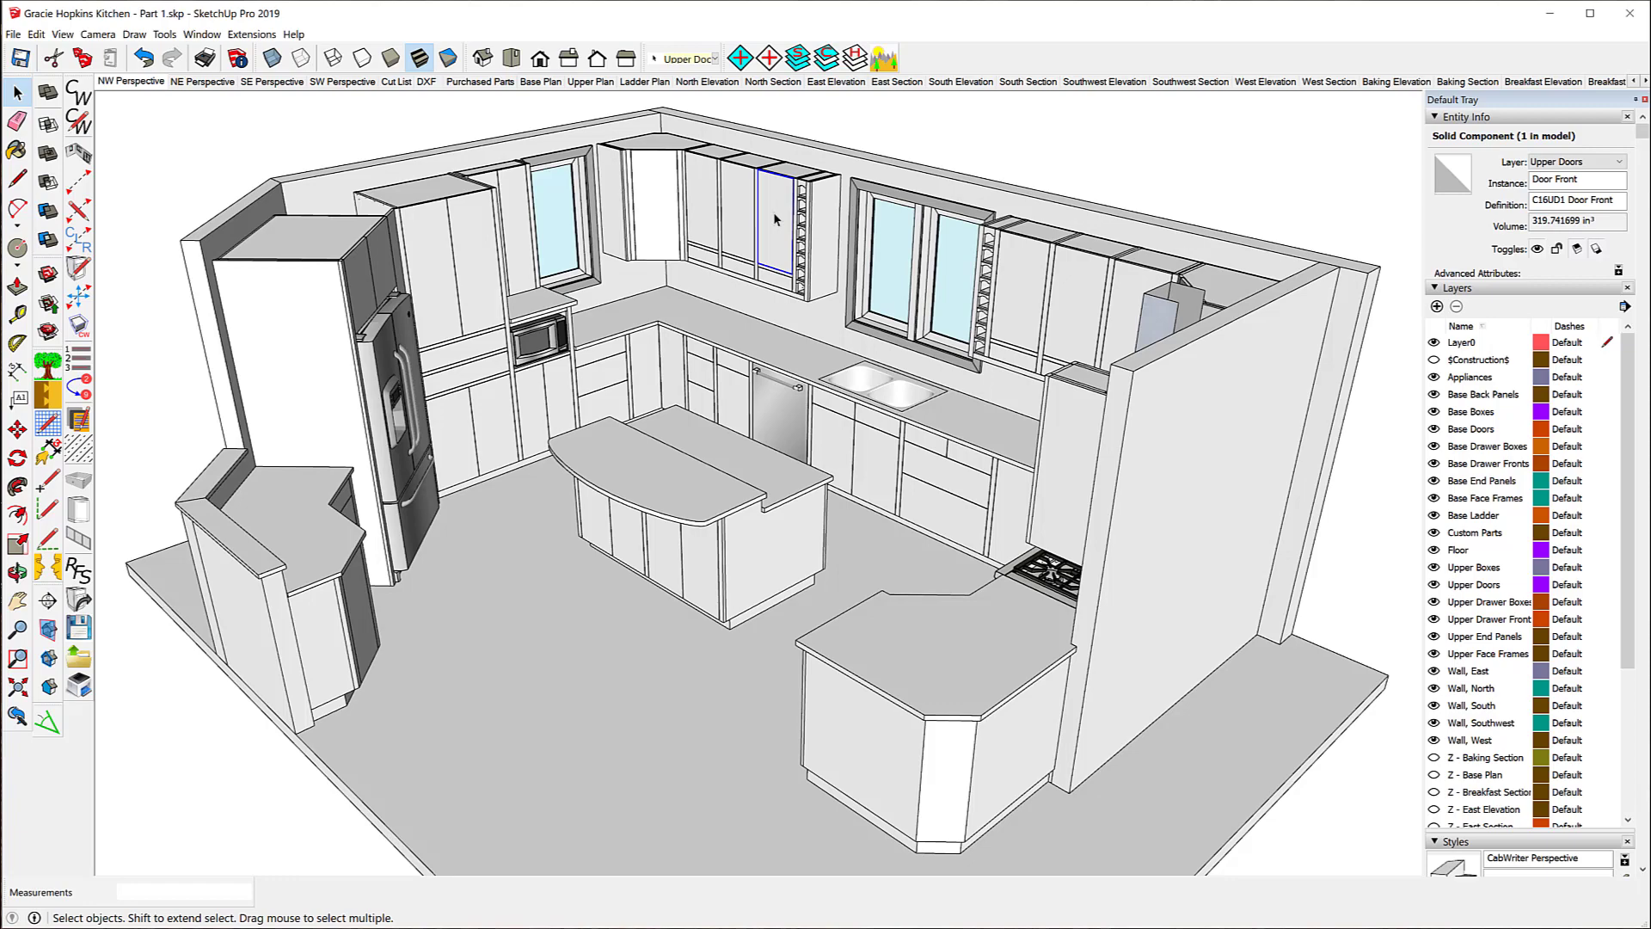